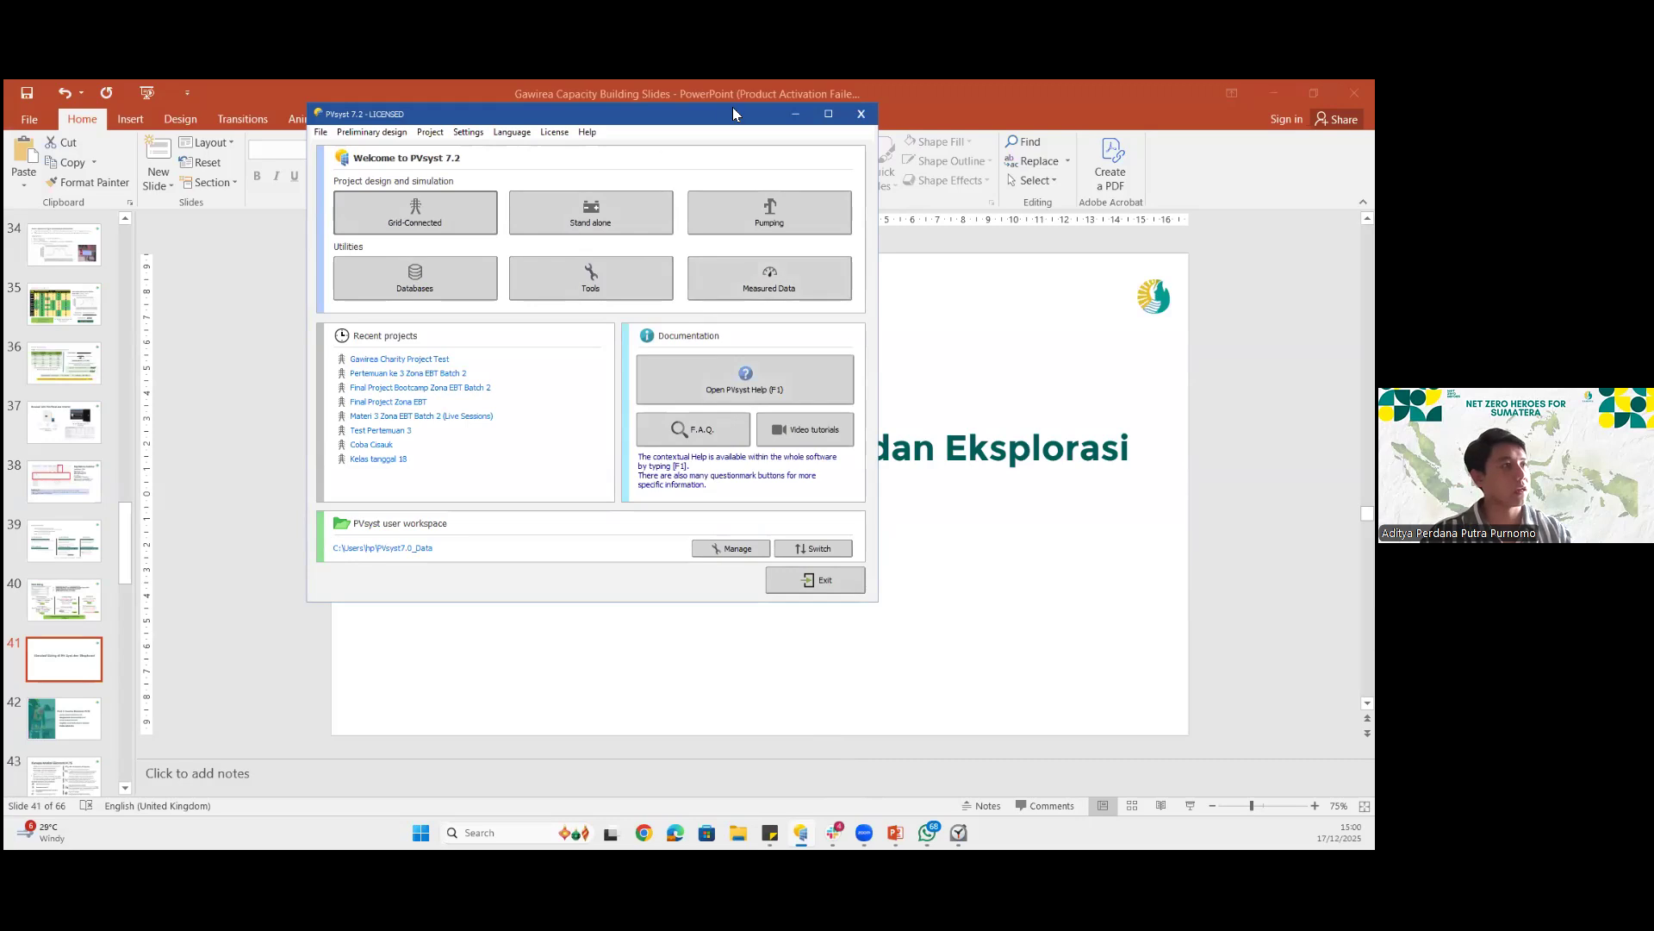
Open the PV module database and examine the currently available JA Solar modules sorted by nominal power
left_click(828, 114)
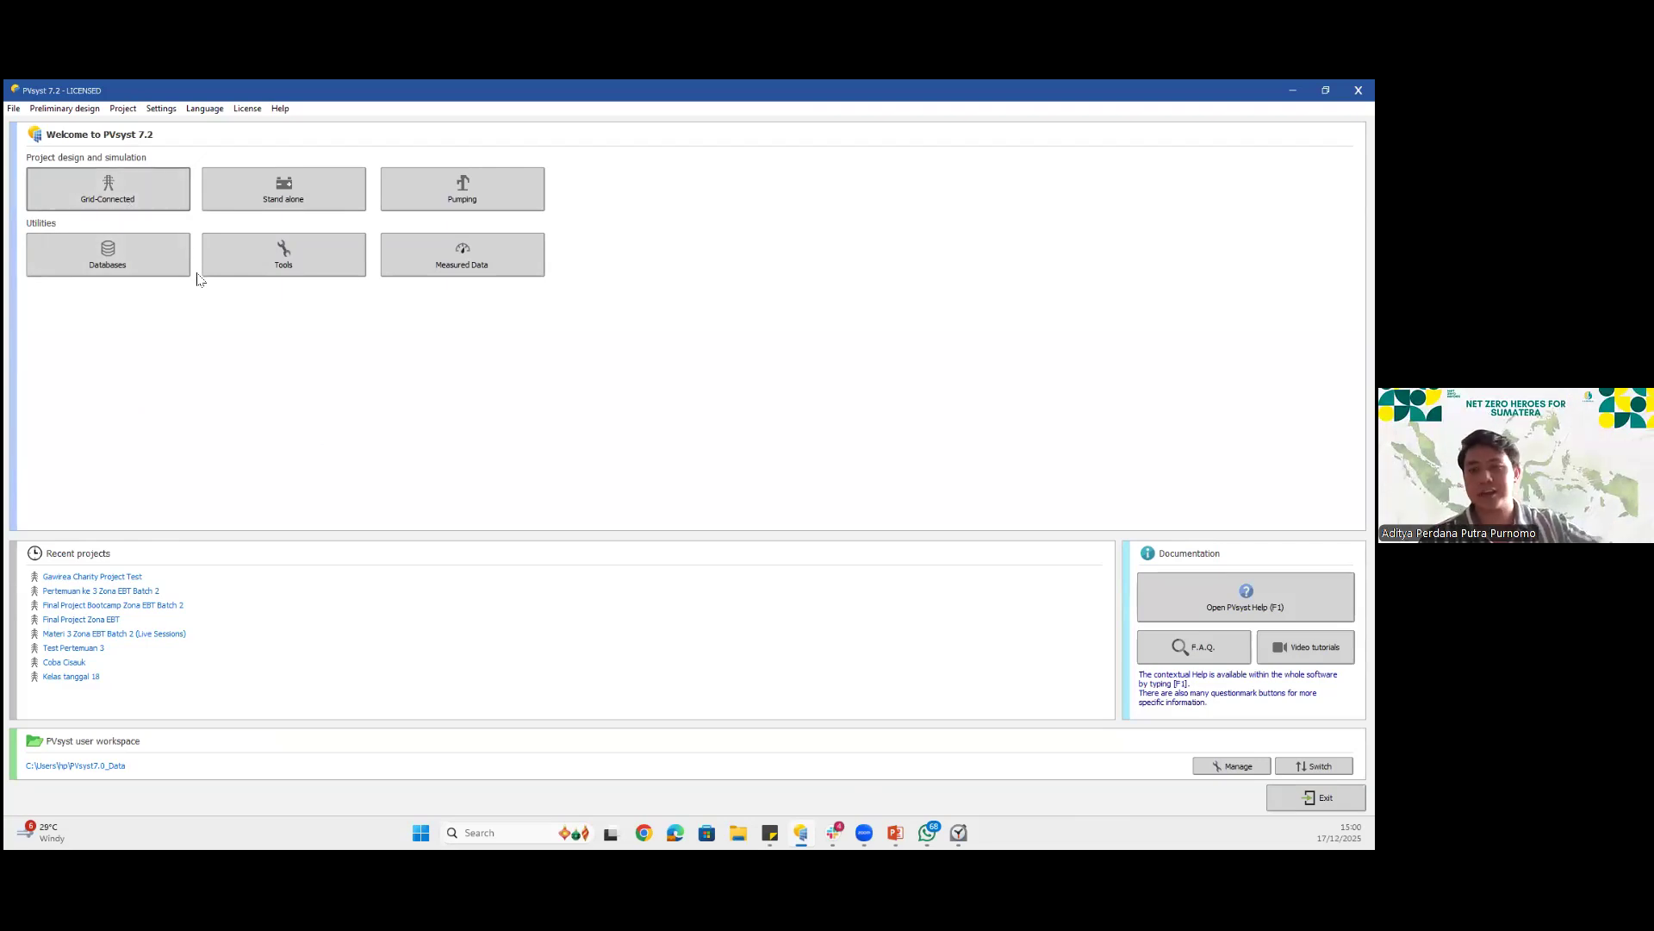
left_click(142, 269)
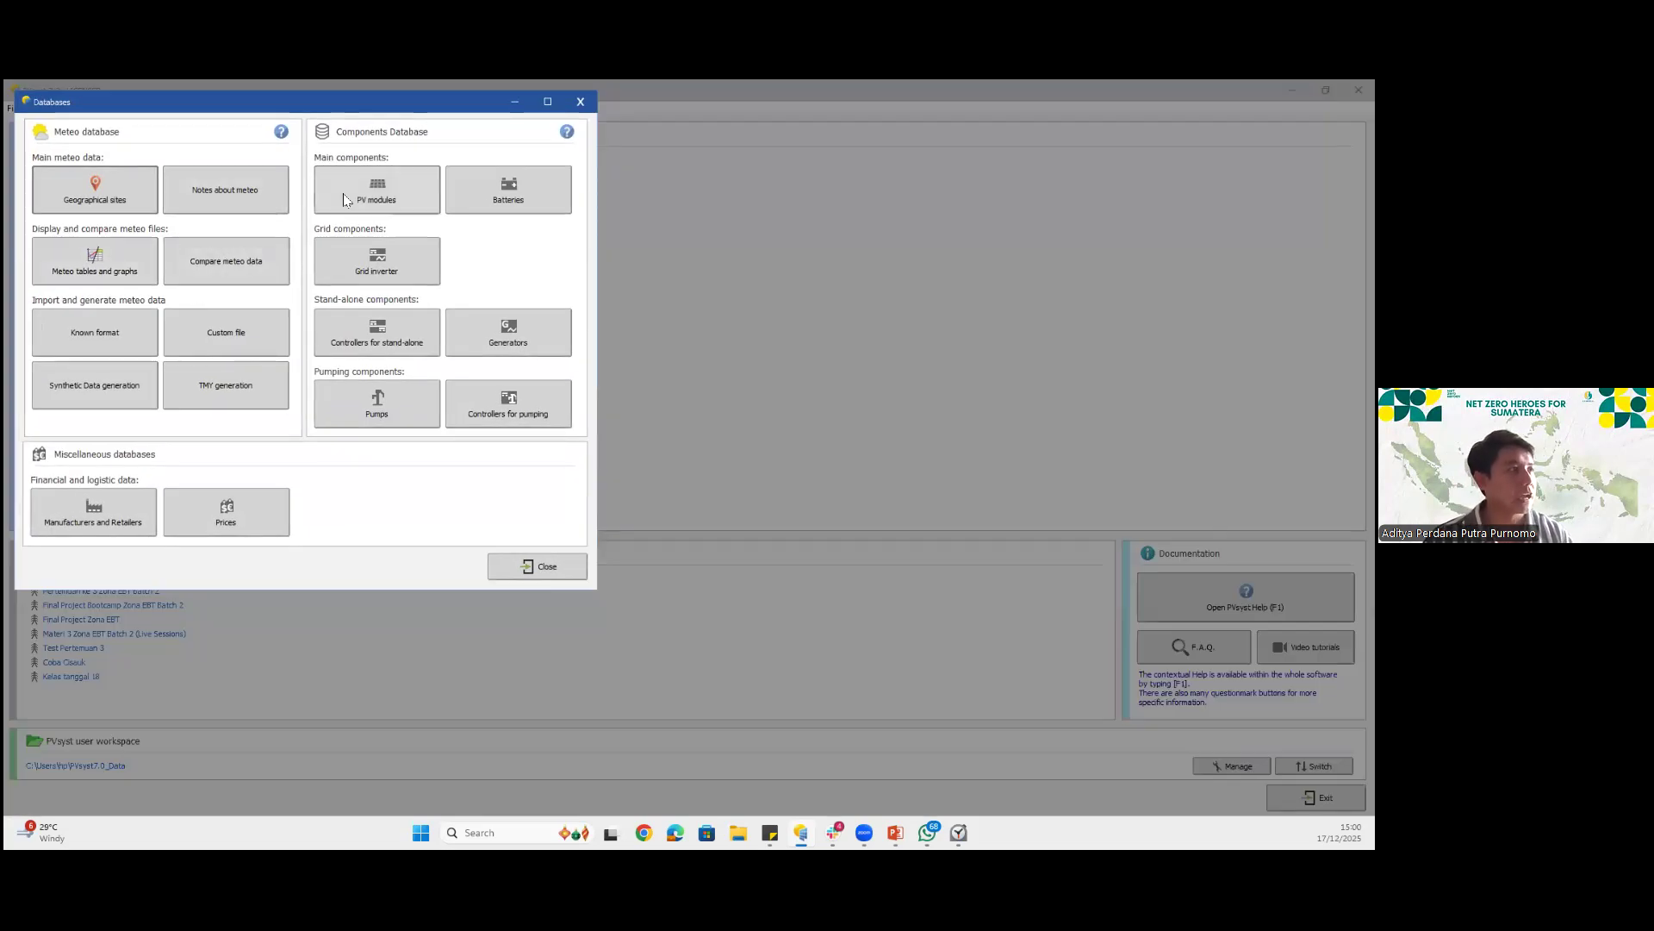
left_click(343, 193)
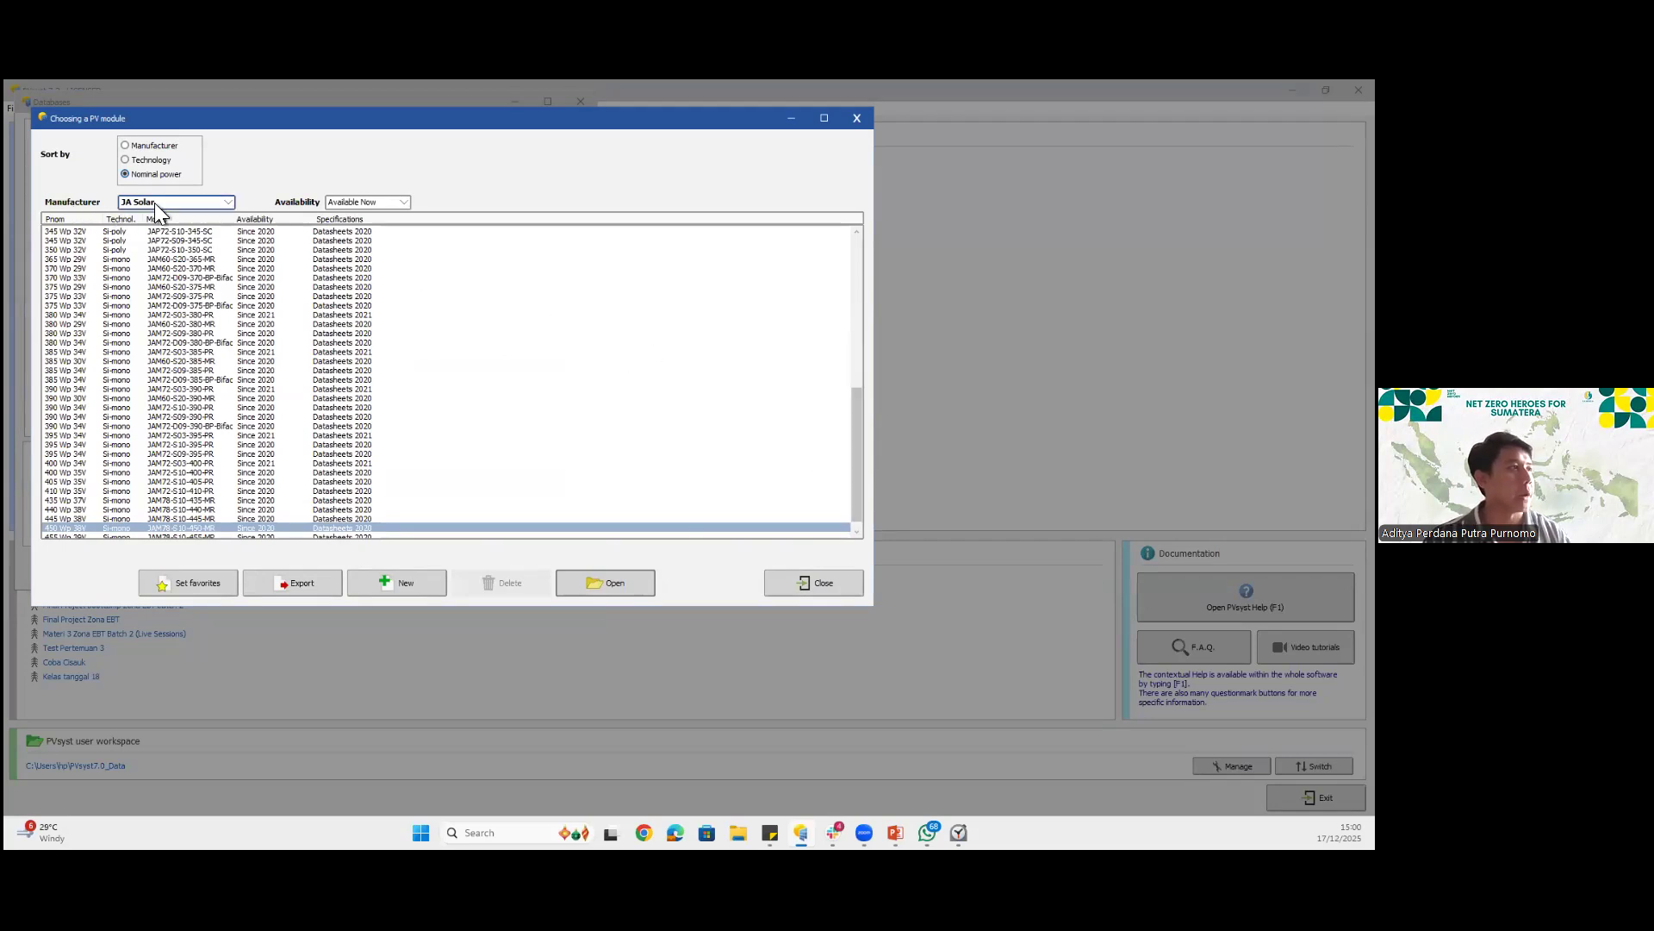
left_click(384, 204)
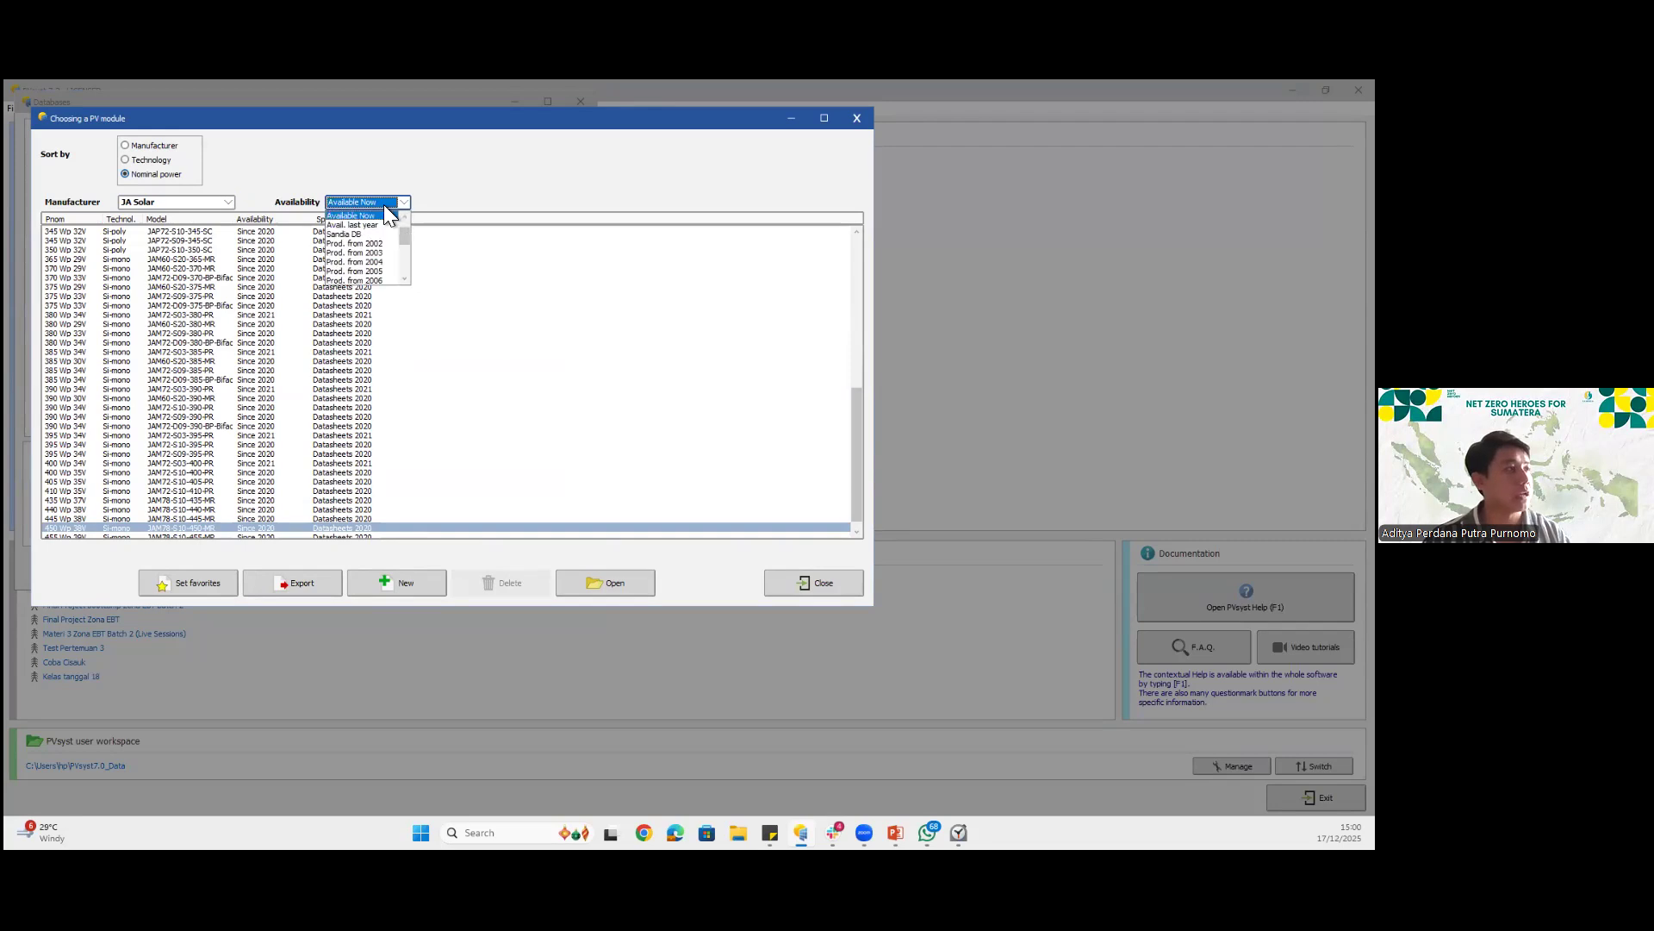
left_click(431, 200)
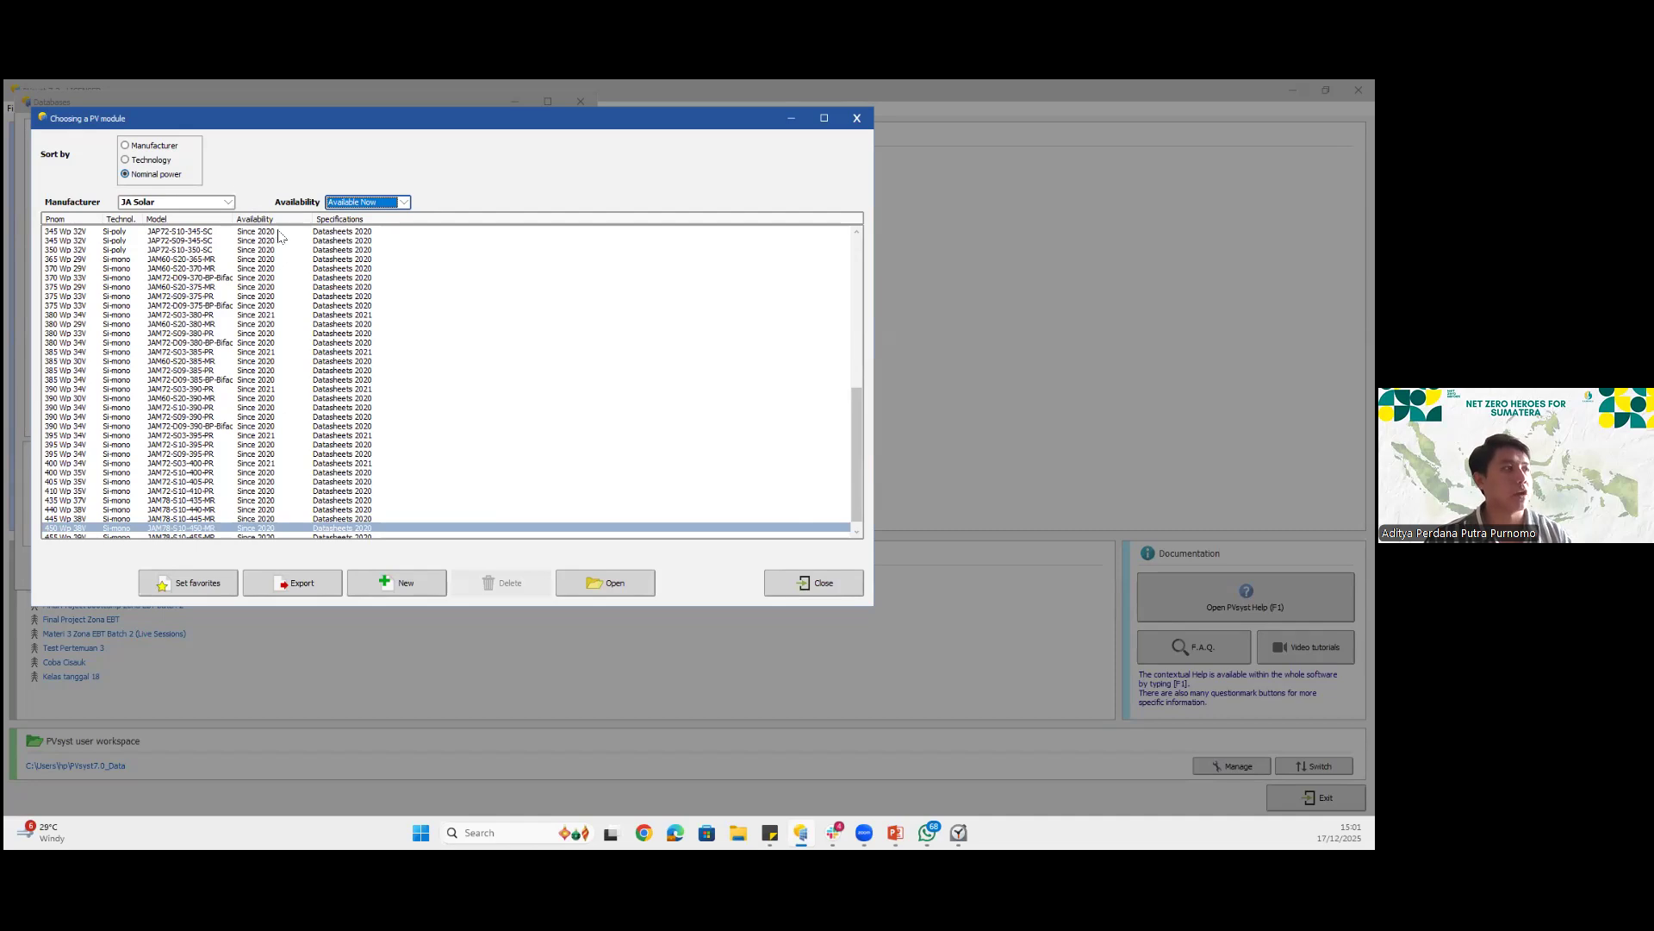
left_click_drag(857, 466, 893, 265)
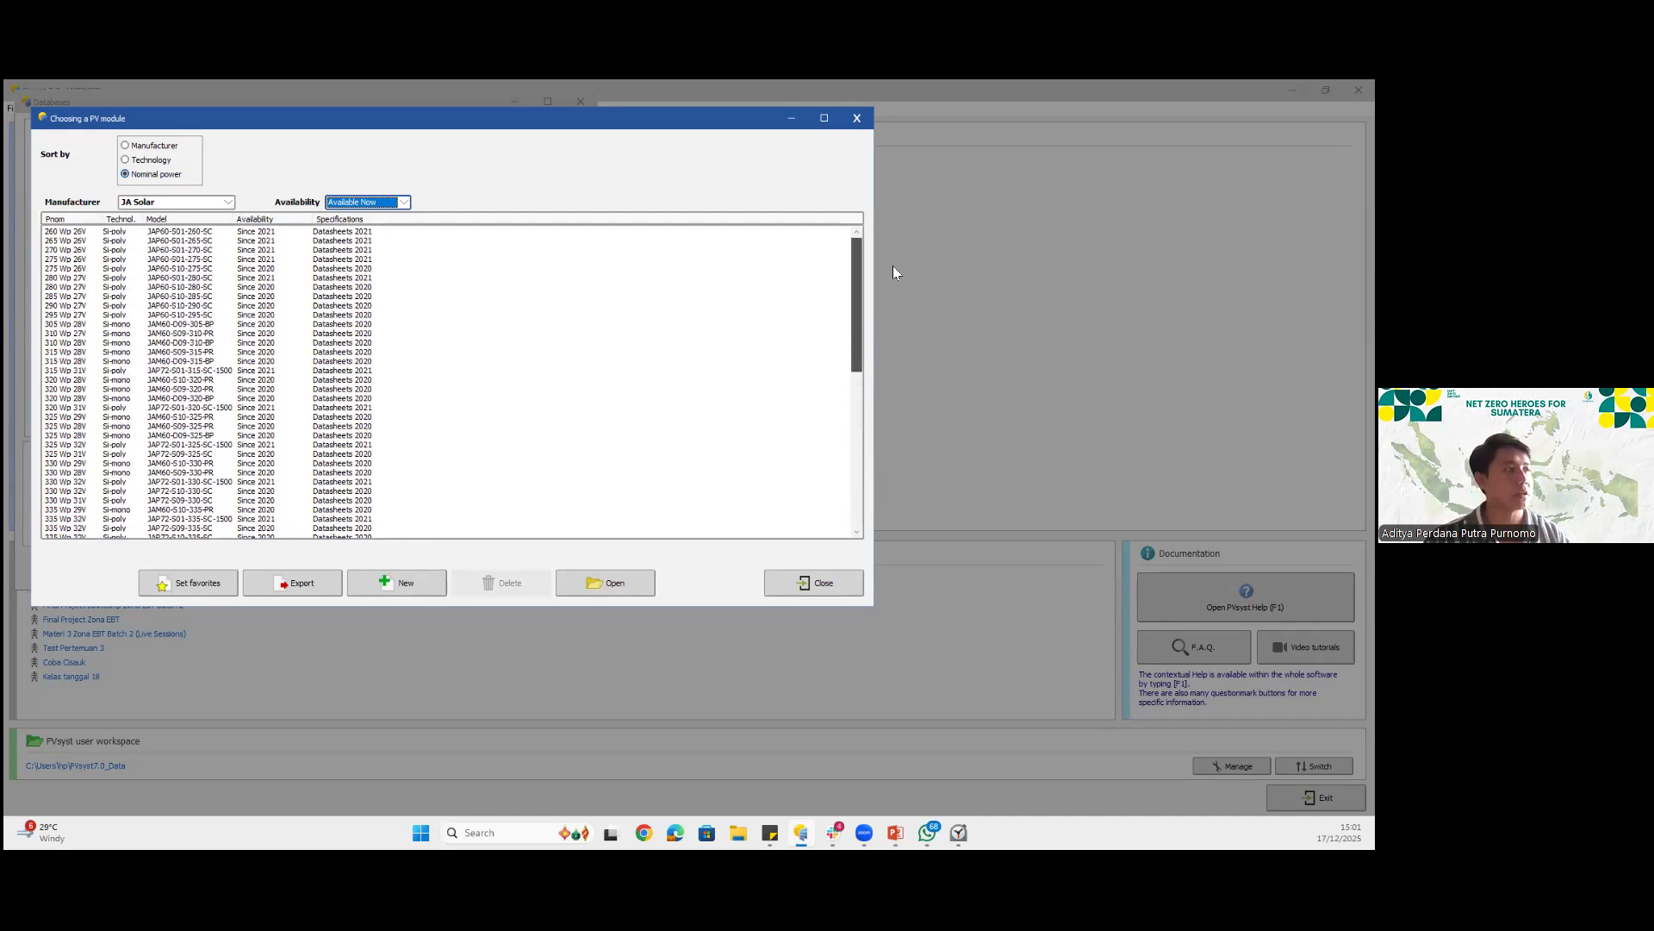
Browse the PV modules of other manufacturers, including Kyocera, Luxen Solar Energy and MPRIME Solar Solutions, and close the module list
left_click(215, 203)
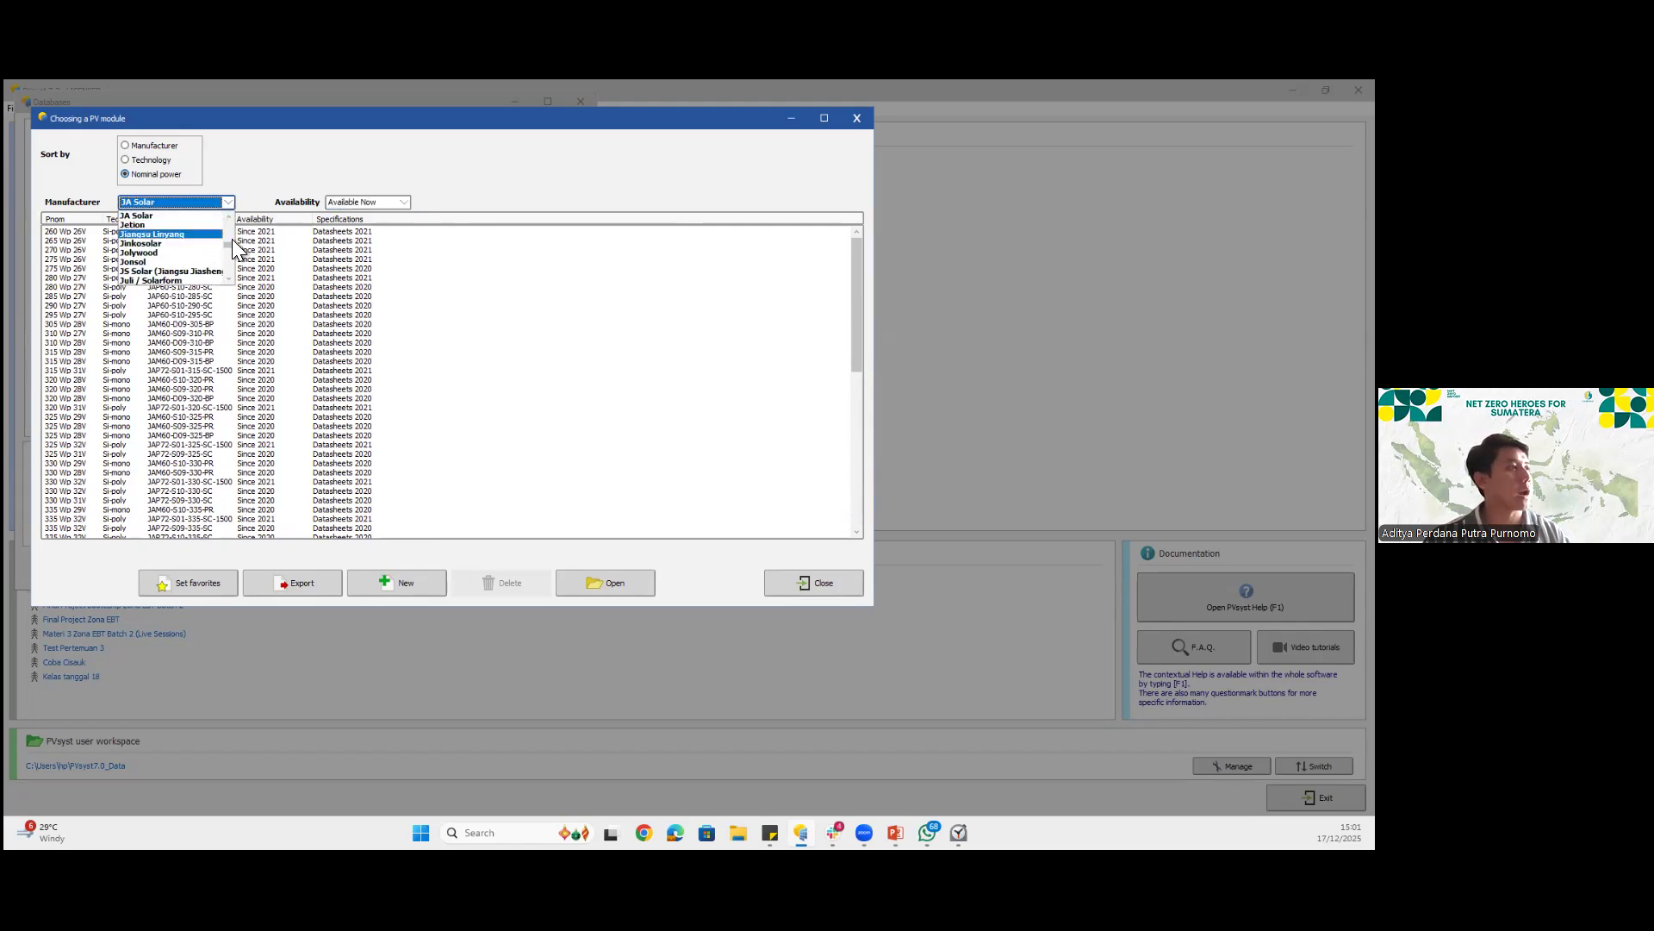
left_click(199, 272)
left_click(221, 205)
left_click(231, 278)
left_click(231, 277)
left_click(231, 277)
left_click(231, 277)
left_click(179, 252)
left_click(226, 201)
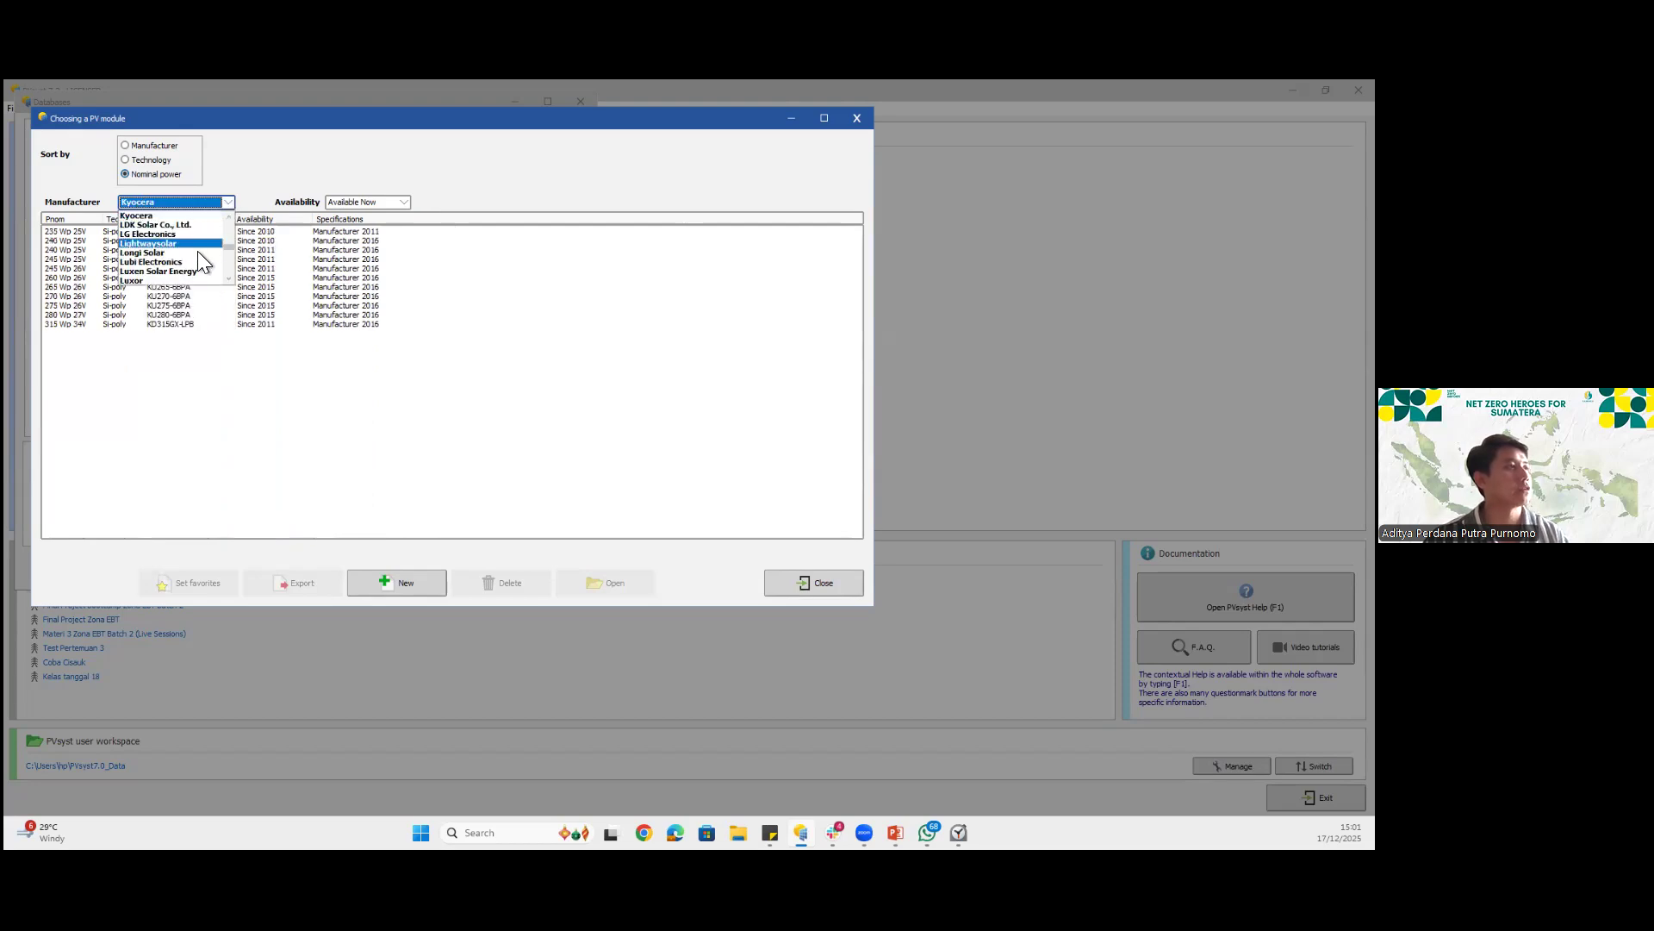
left_click(194, 272)
left_click(227, 202)
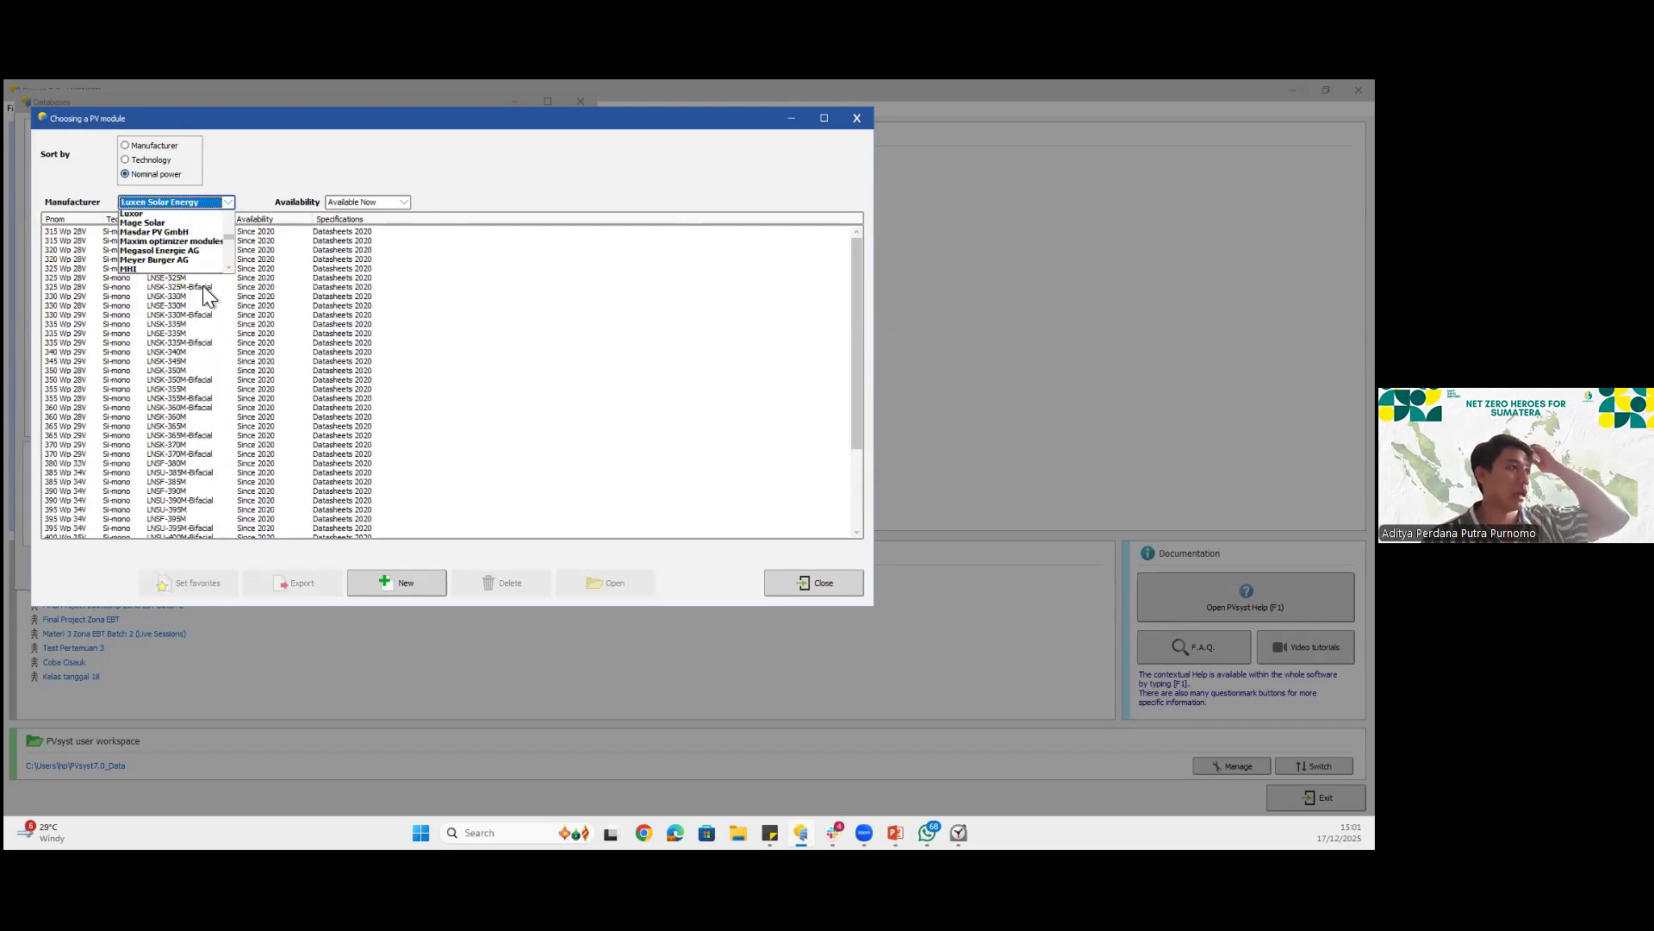
scroll(198, 267, "down", 2)
left_click(194, 262)
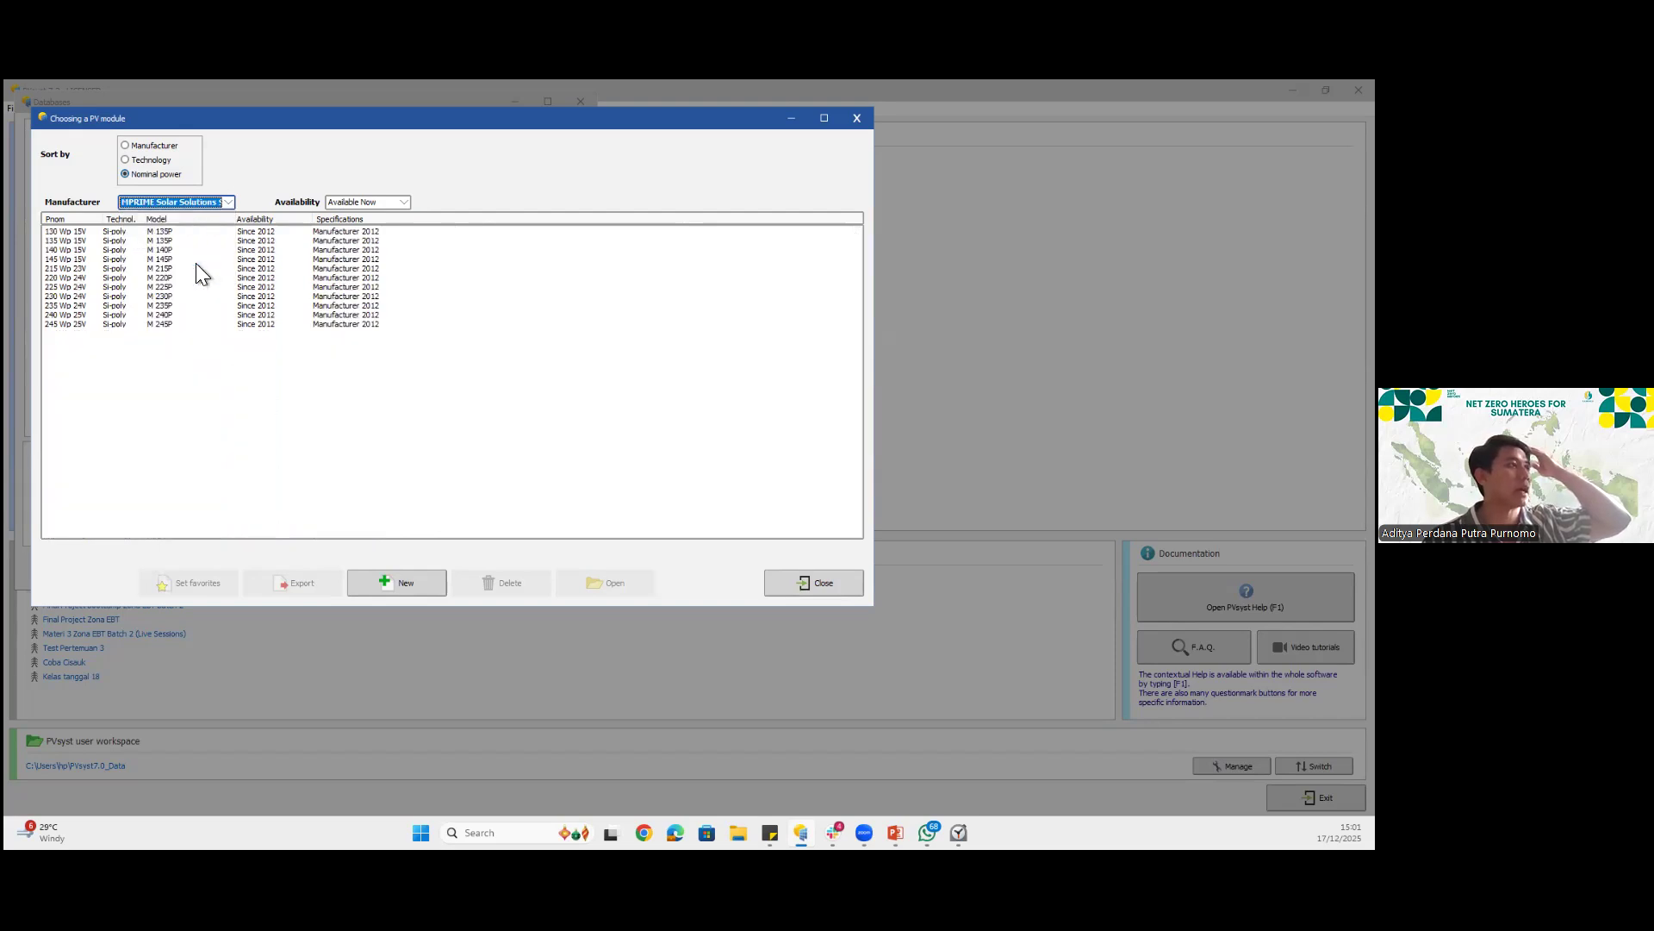
left_click(782, 585)
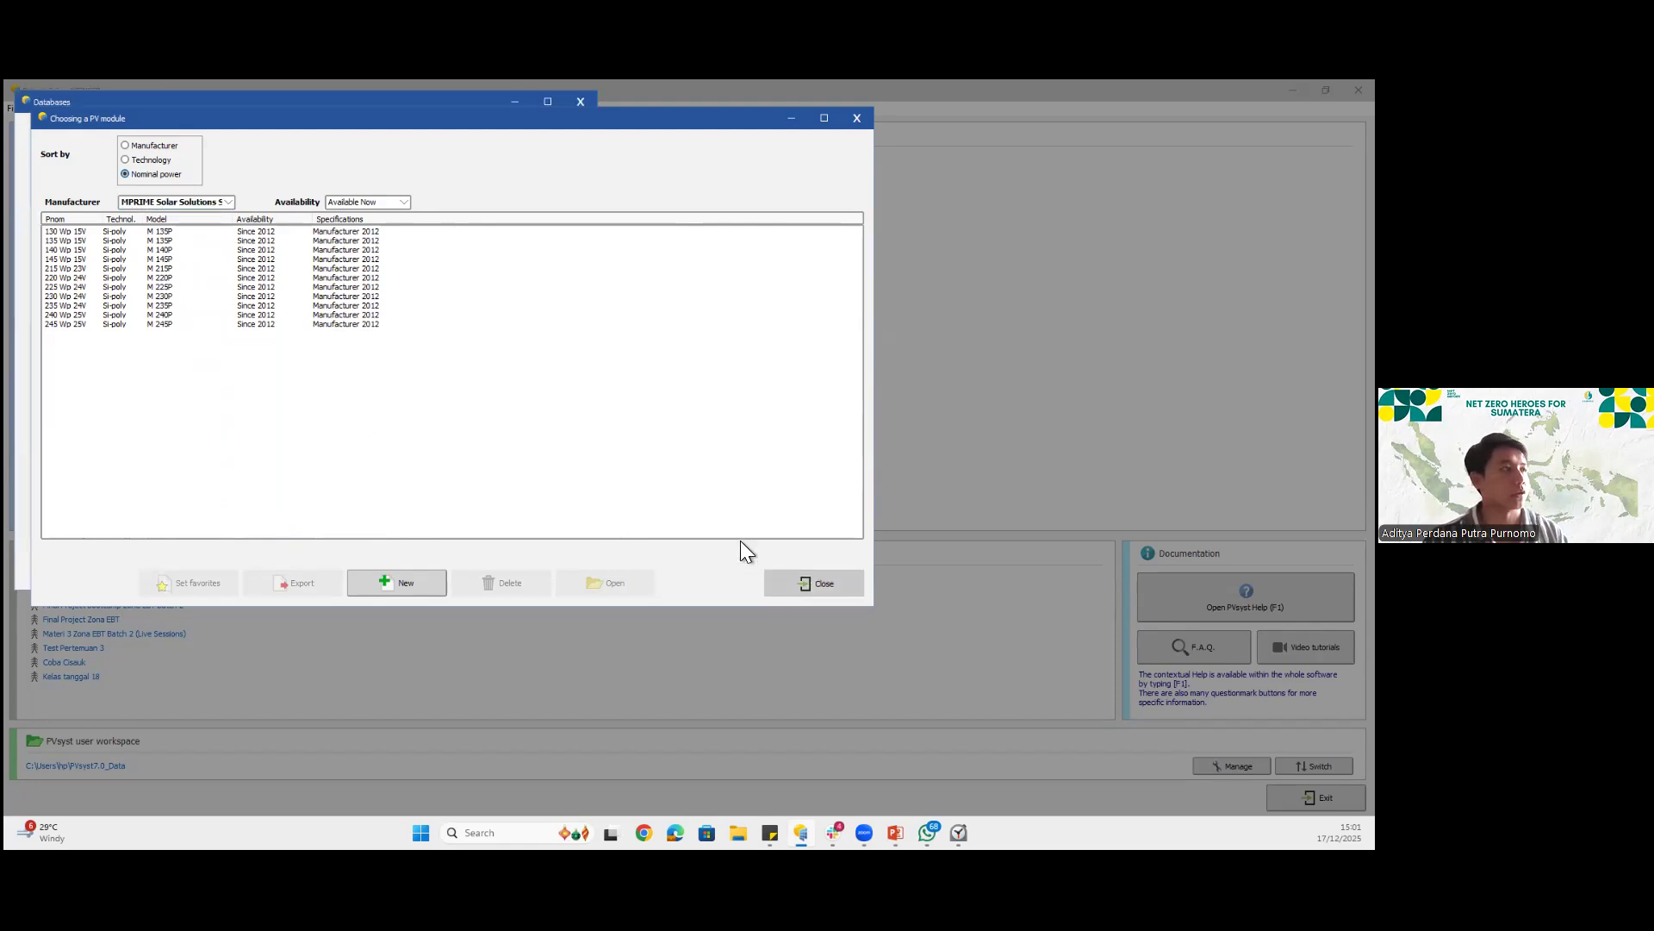
Open the grid inverter database and examine the Huawei Technologies inverters, selecting the 2.0 kW model
left_click(383, 258)
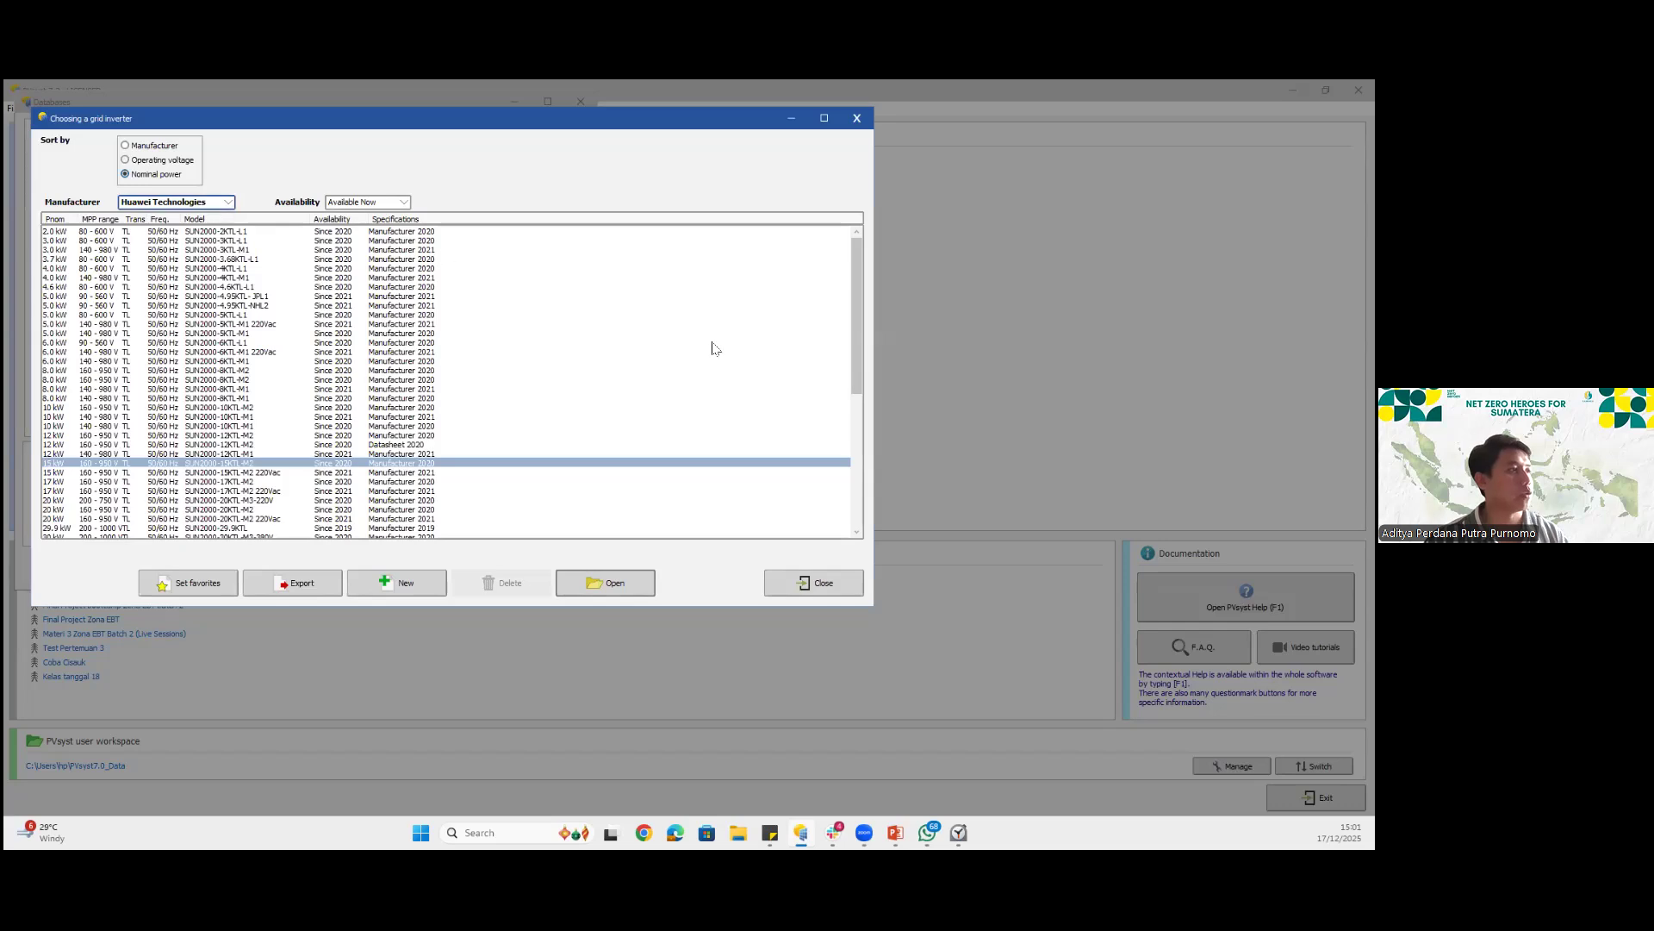
left_click_drag(861, 372, 856, 310)
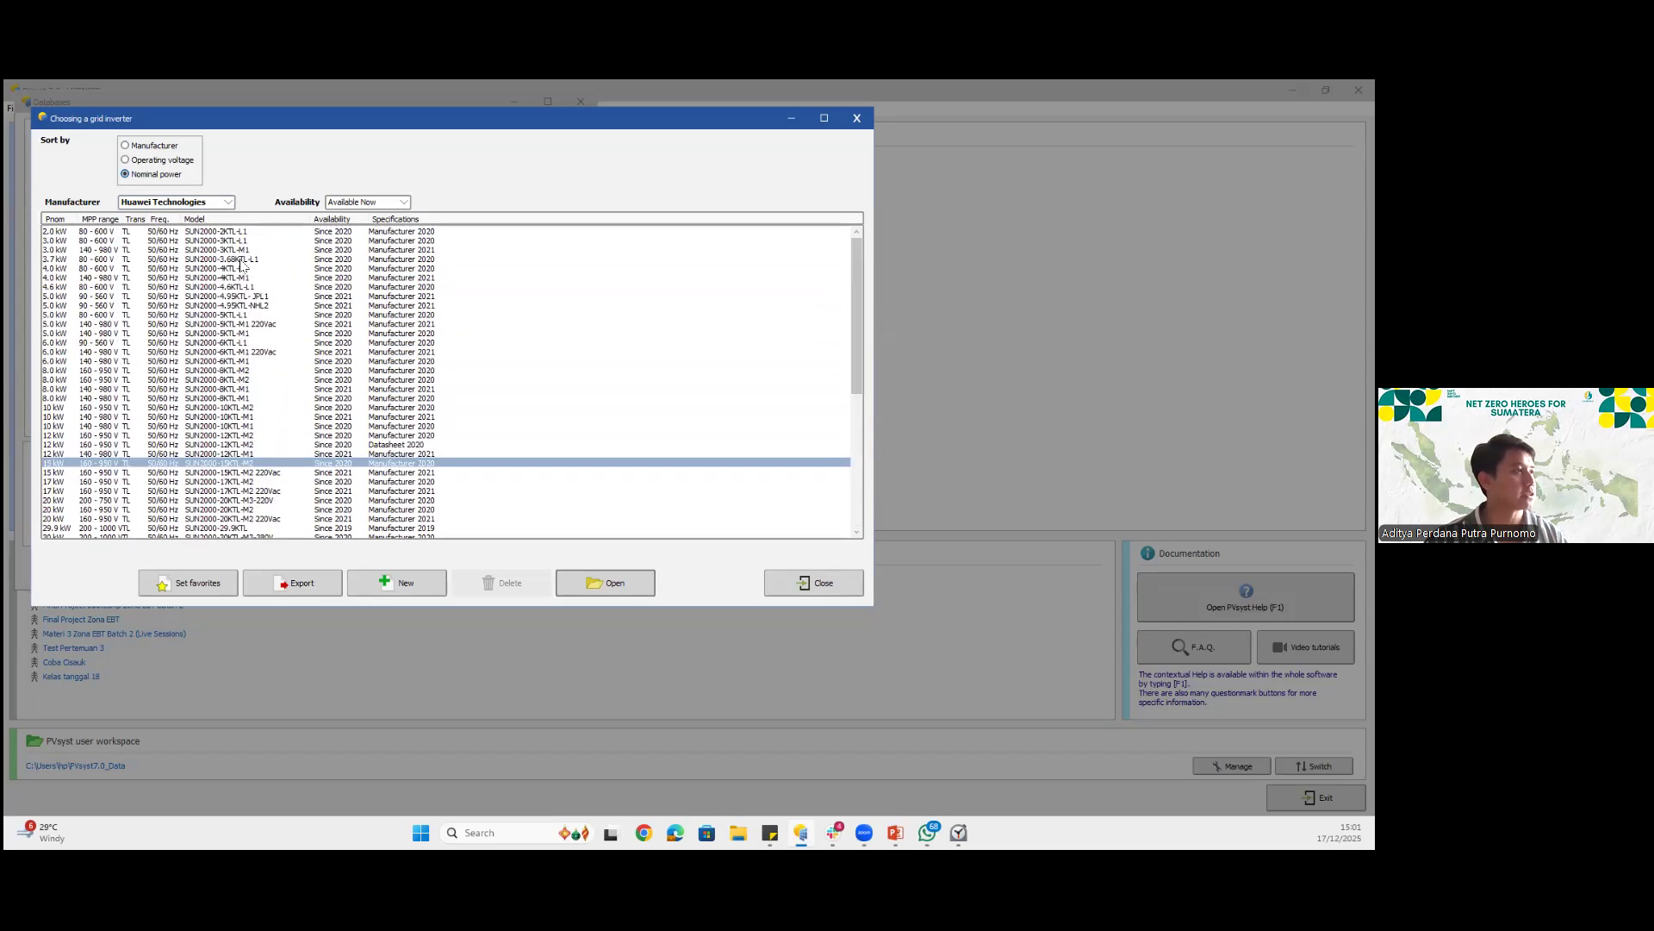
left_click(73, 240)
left_click(72, 231)
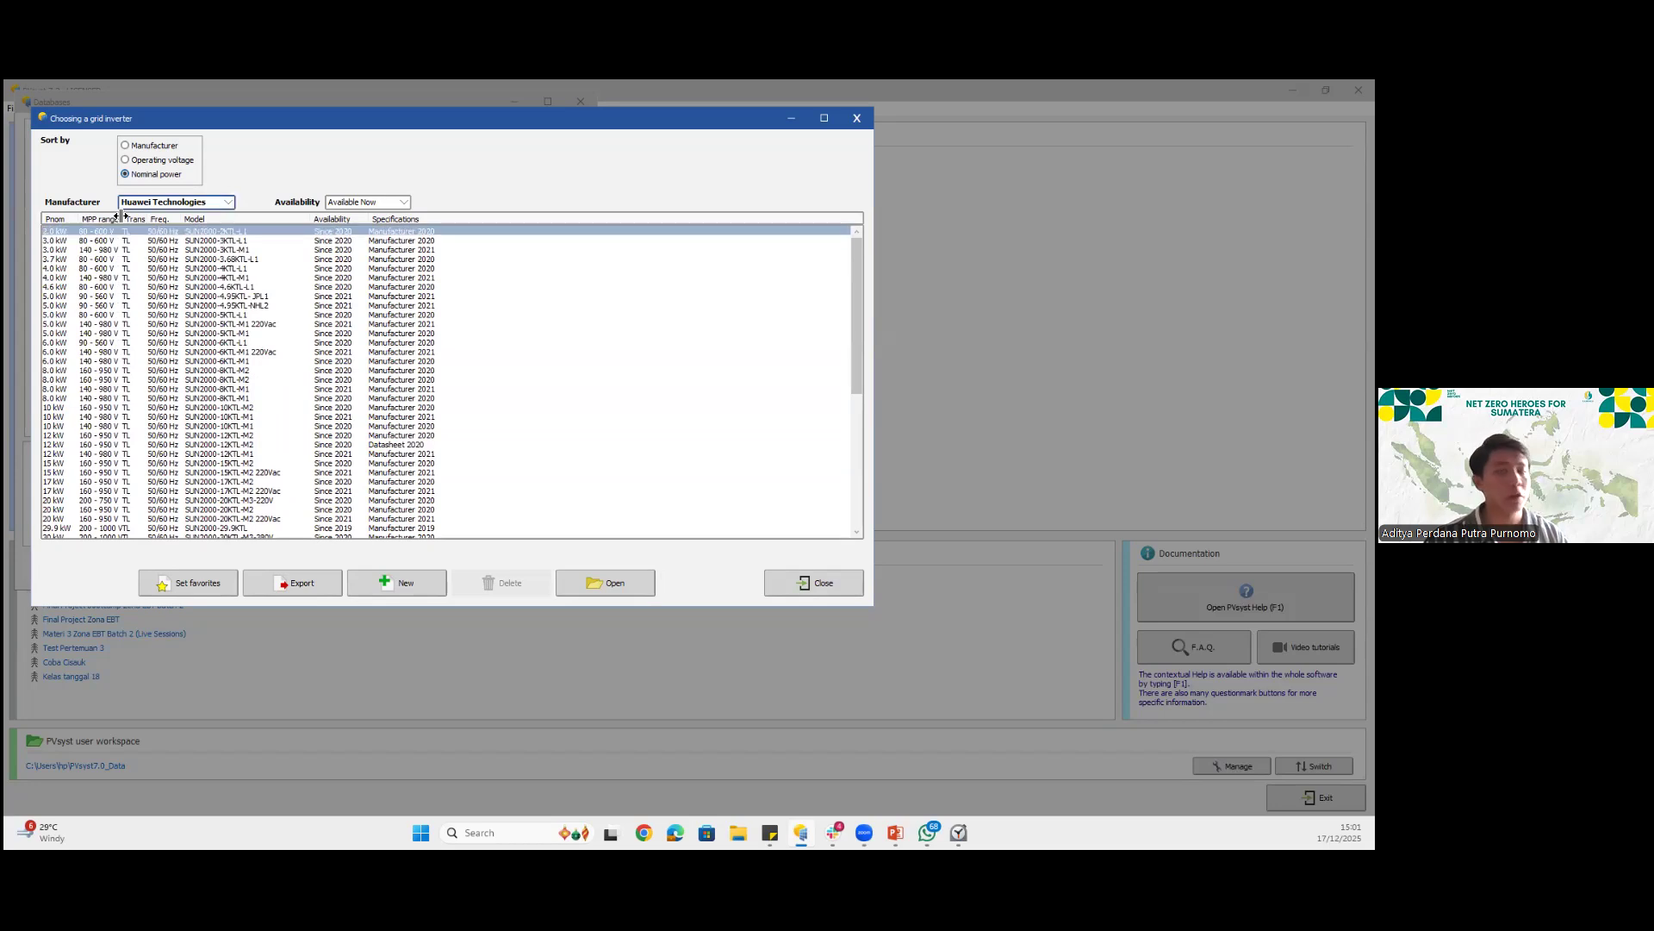
mouse_move(853, 310)
left_mouse_down()
mouse_move(851, 484)
mouse_move(835, 307)
left_mouse_up()
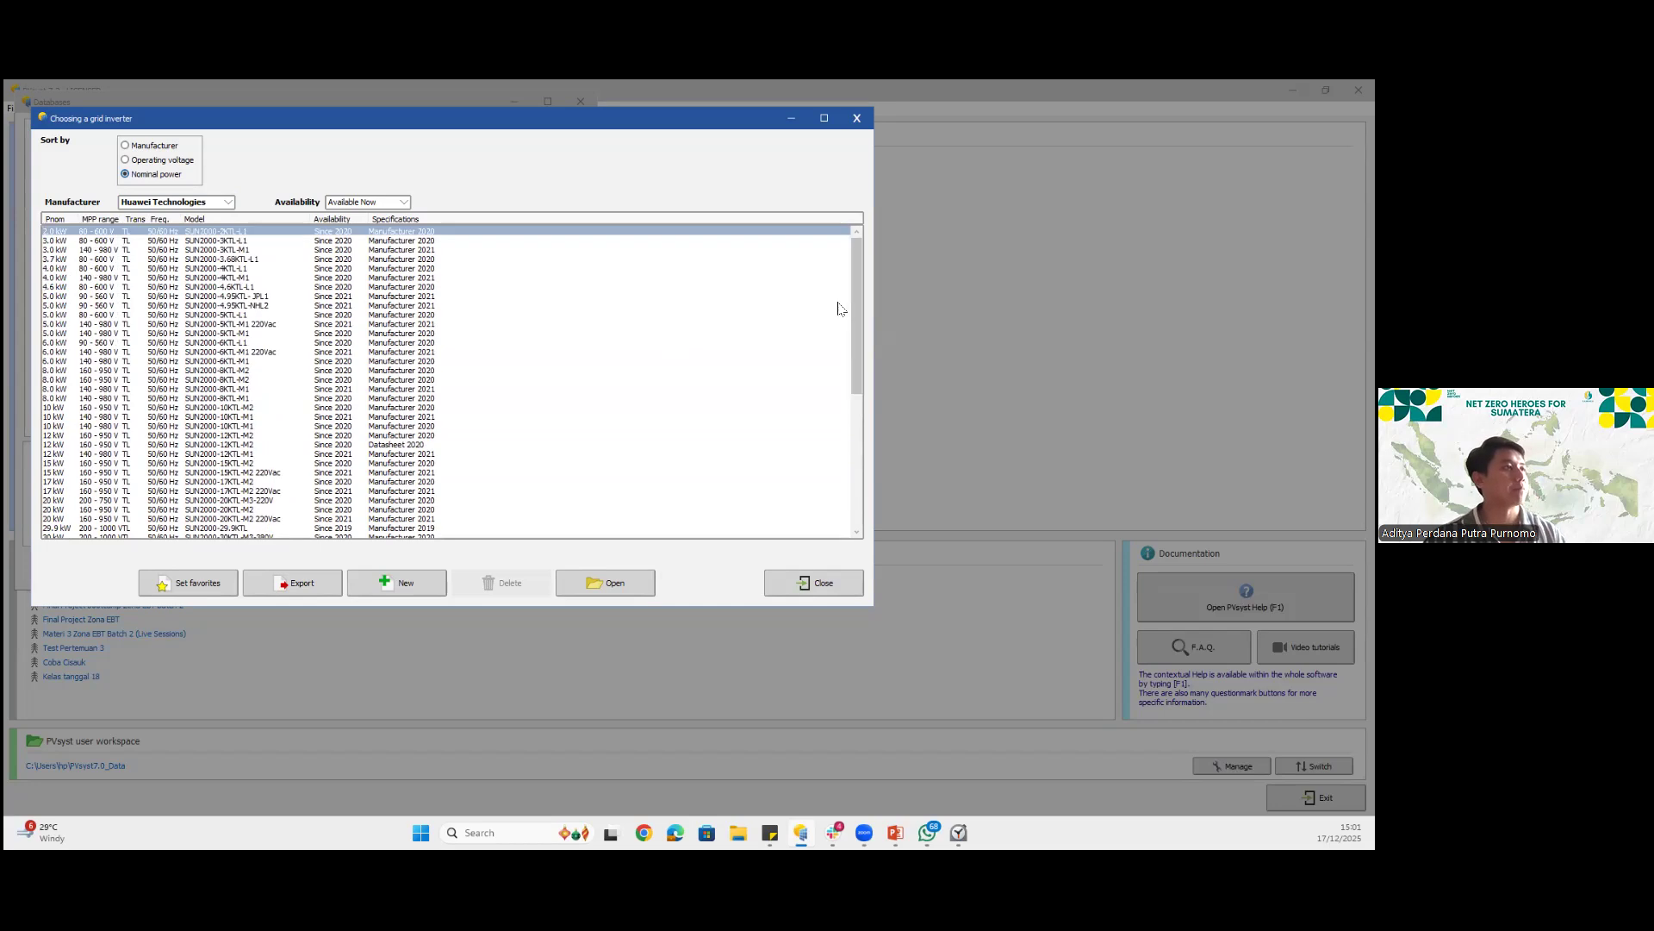
List the Hyundai grid inverters, close the inverter list and leave the databases
left_click(228, 202)
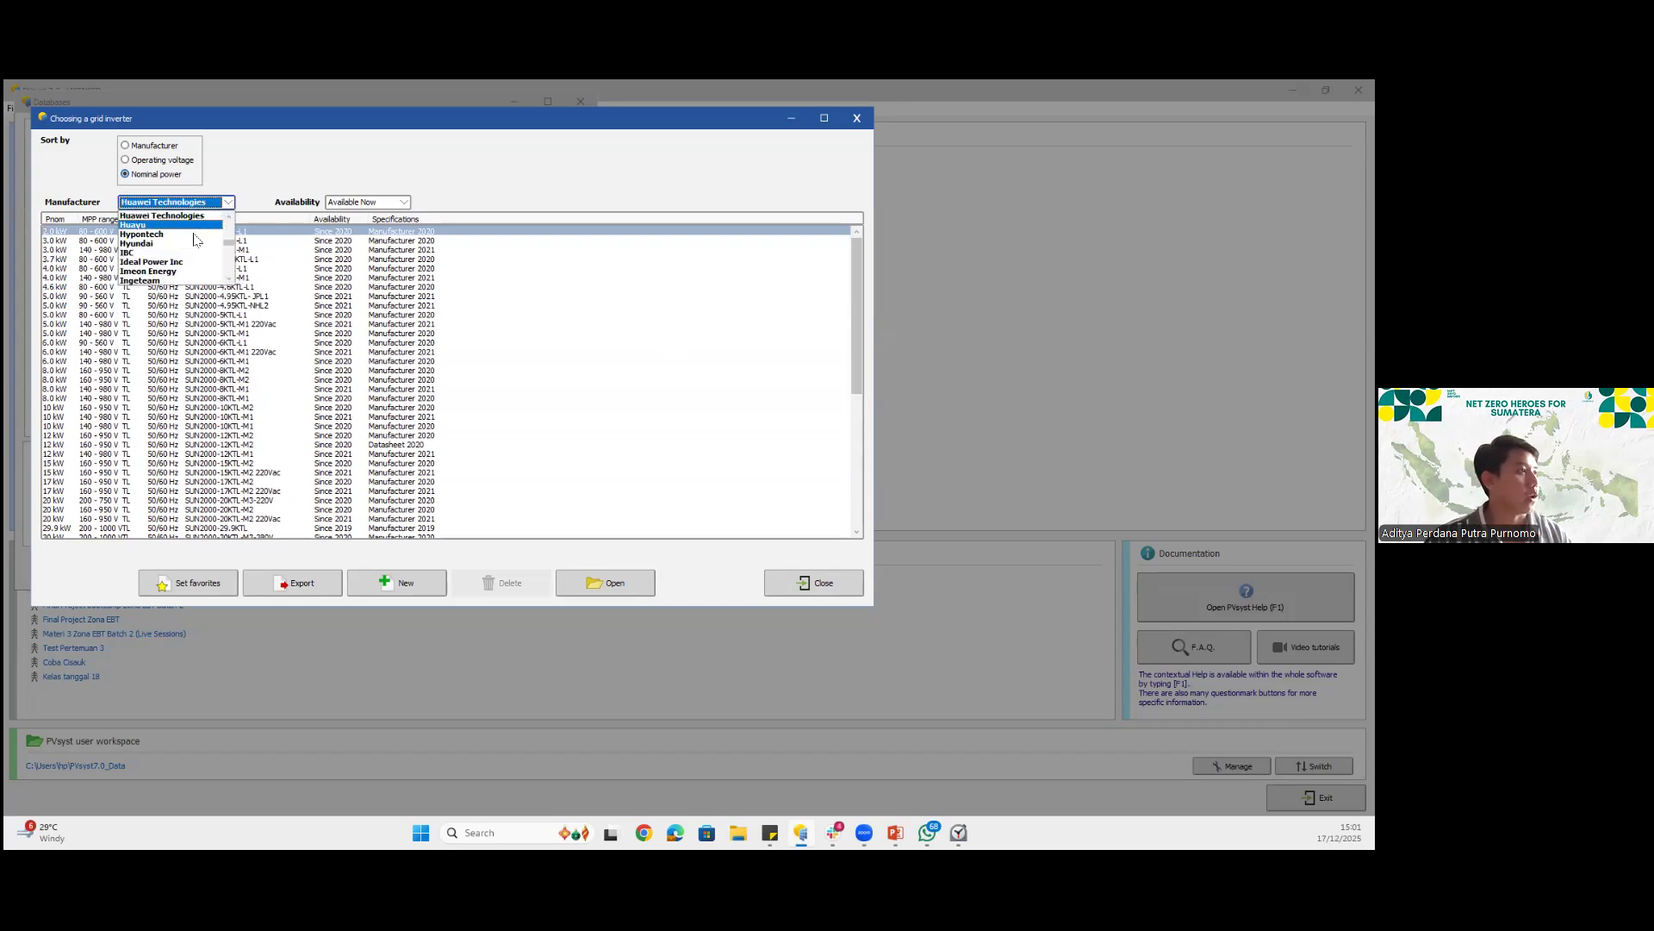
left_click(197, 240)
left_click(203, 205)
scroll(226, 241, "down", 5)
left_click(788, 572)
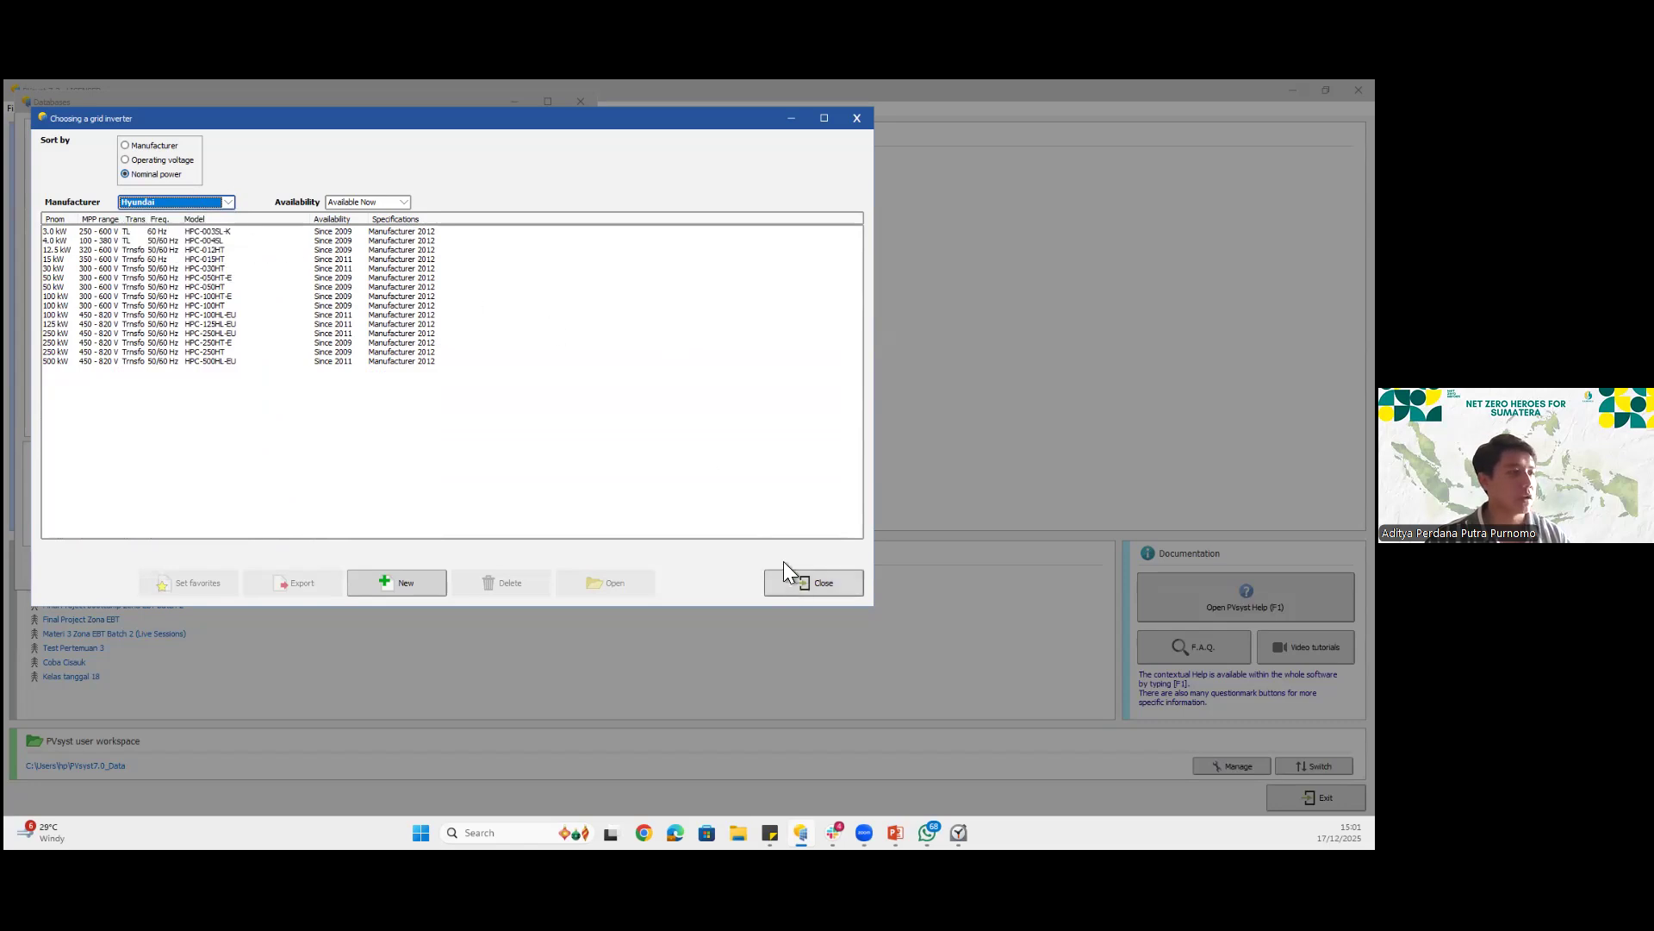
left_click(794, 575)
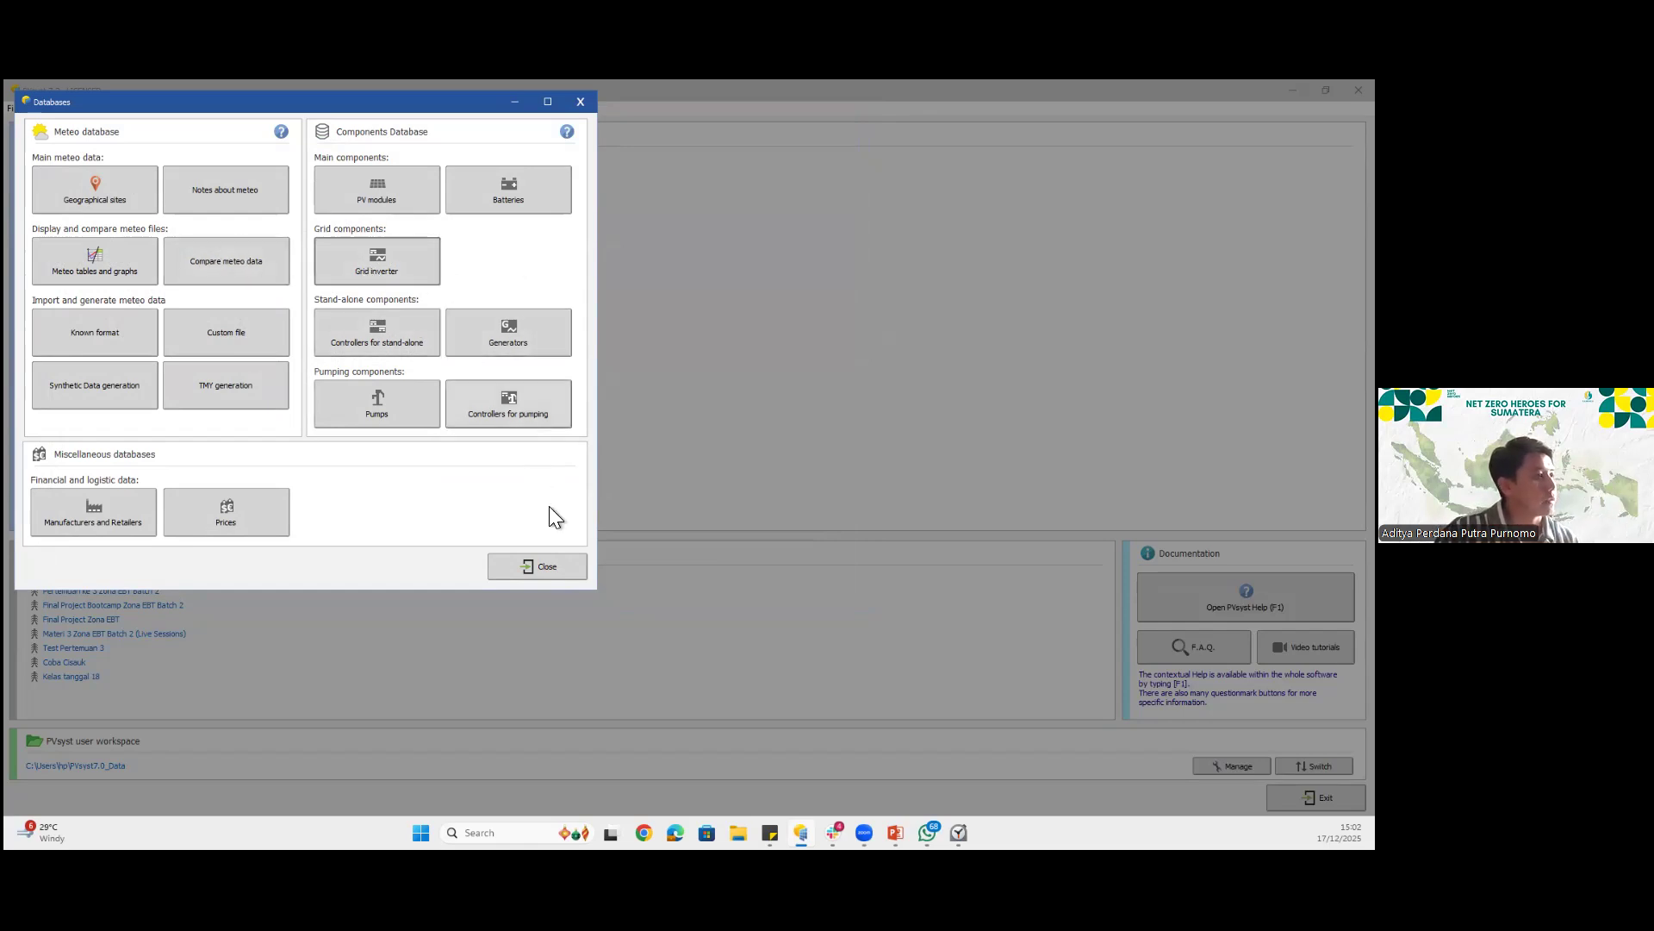
left_click(562, 571)
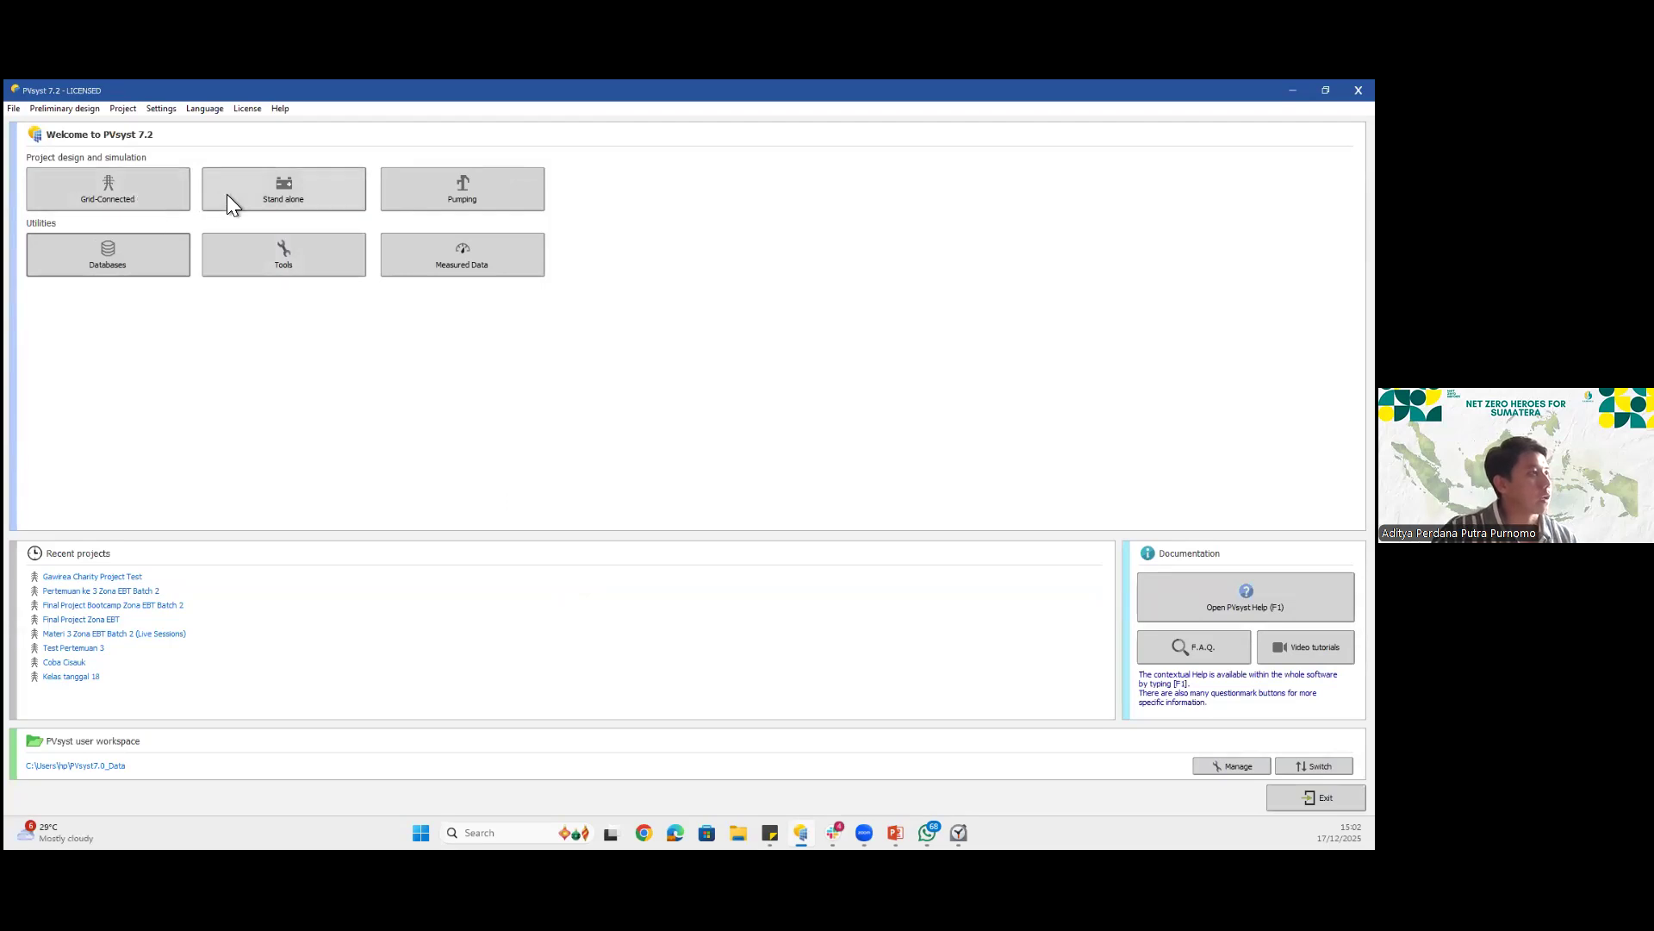
Create a new grid-connected project named "Gawirea NZH for Sumatera"
left_click(187, 198)
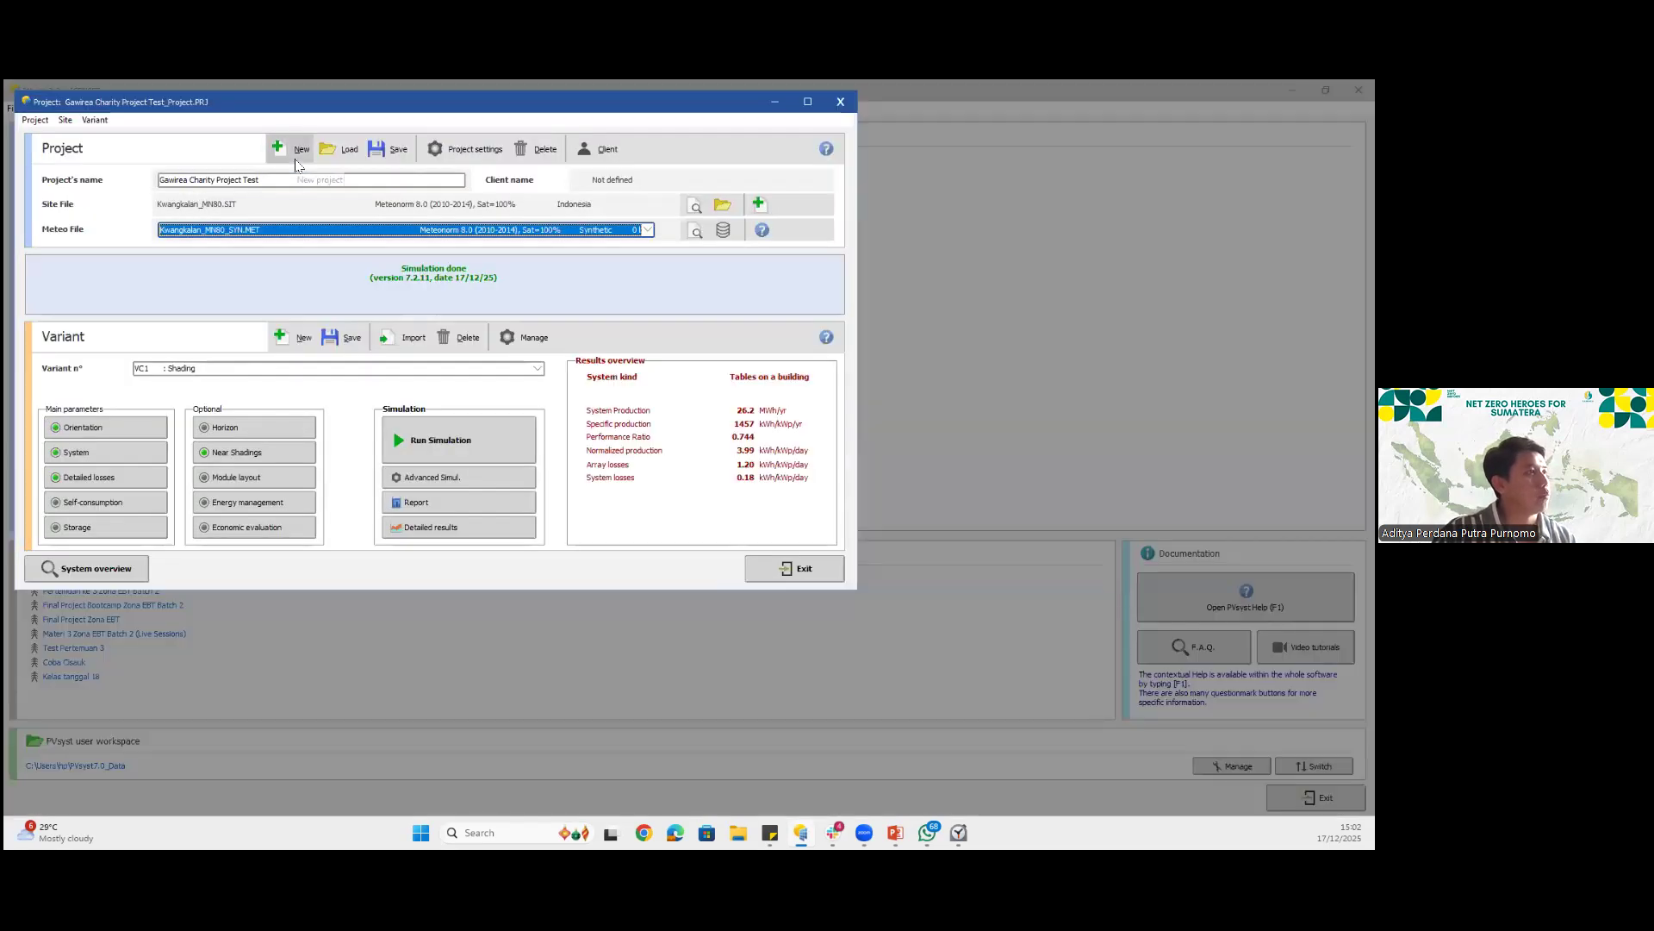
left_click(296, 150)
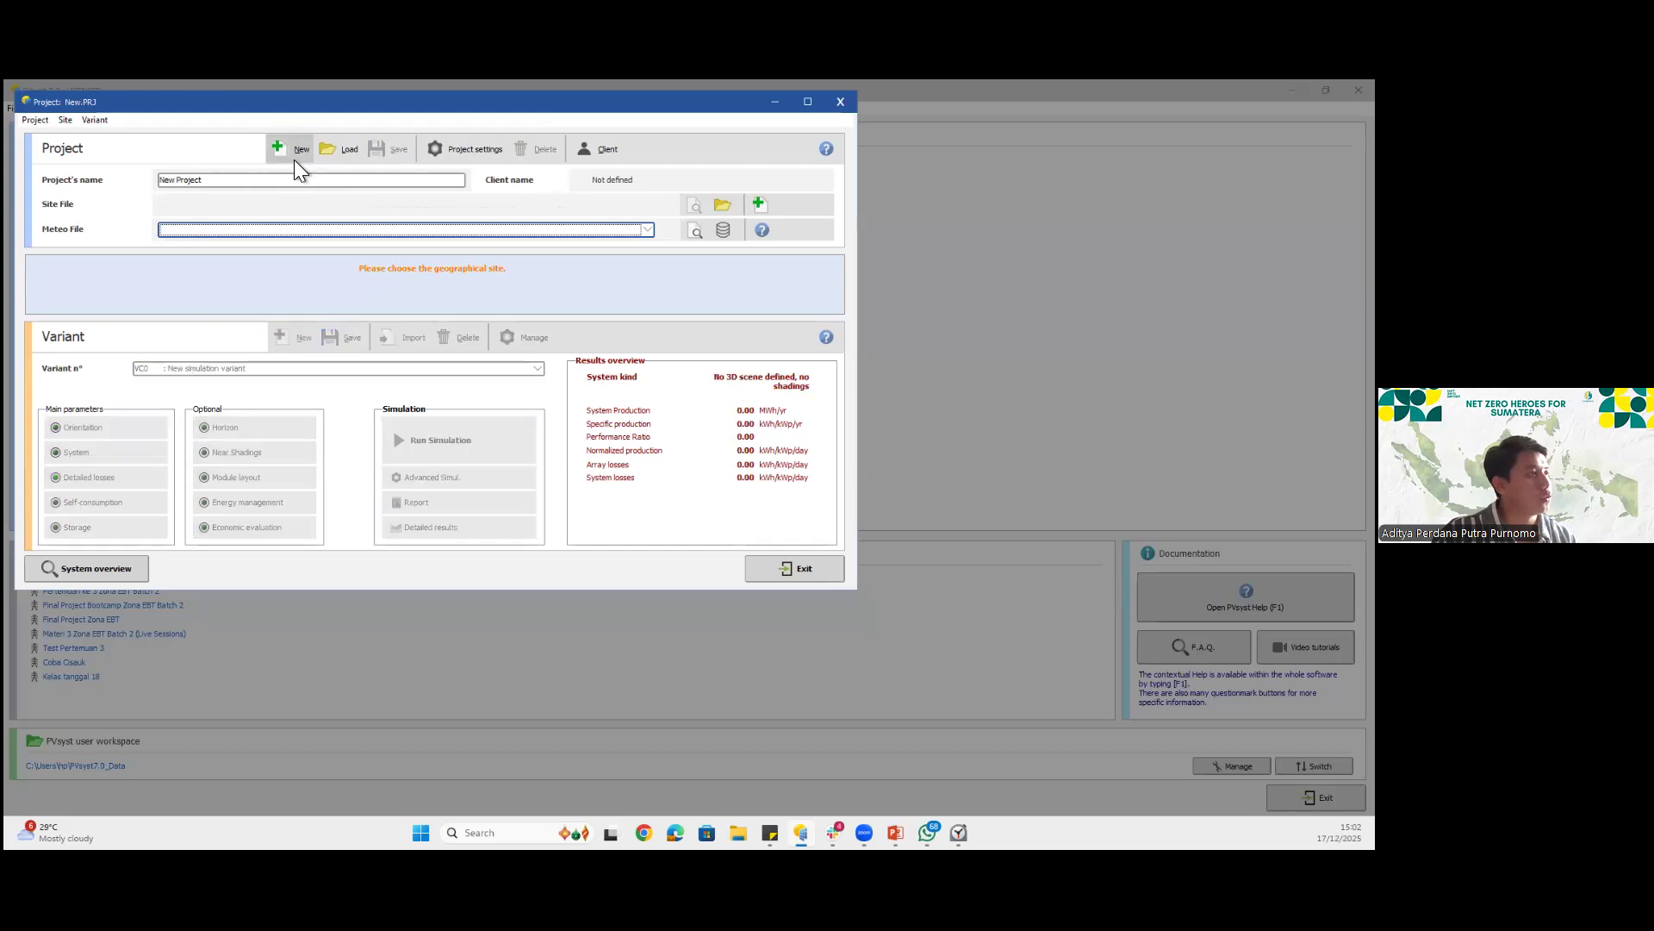
left_click_drag(222, 179, 112, 172)
type("Gawirea NZH for Sumatera")
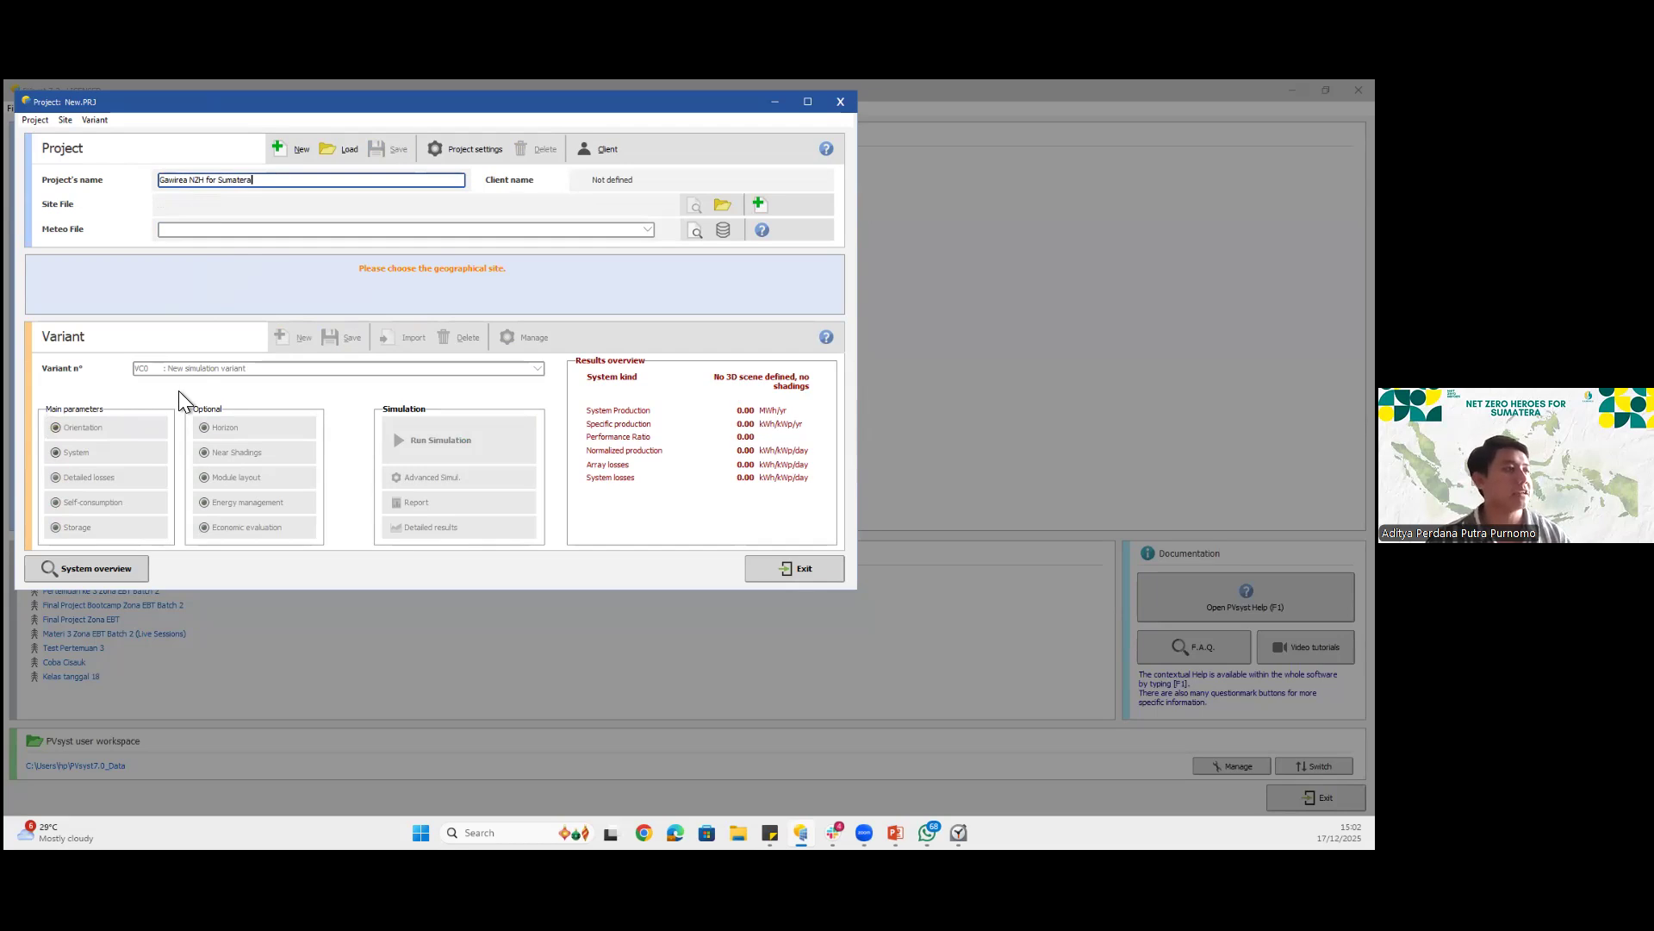
Start a new geographical site and enter latitude -7.842295, copied from the case study slide in PowerPoint, as the map locality
left_click(761, 205)
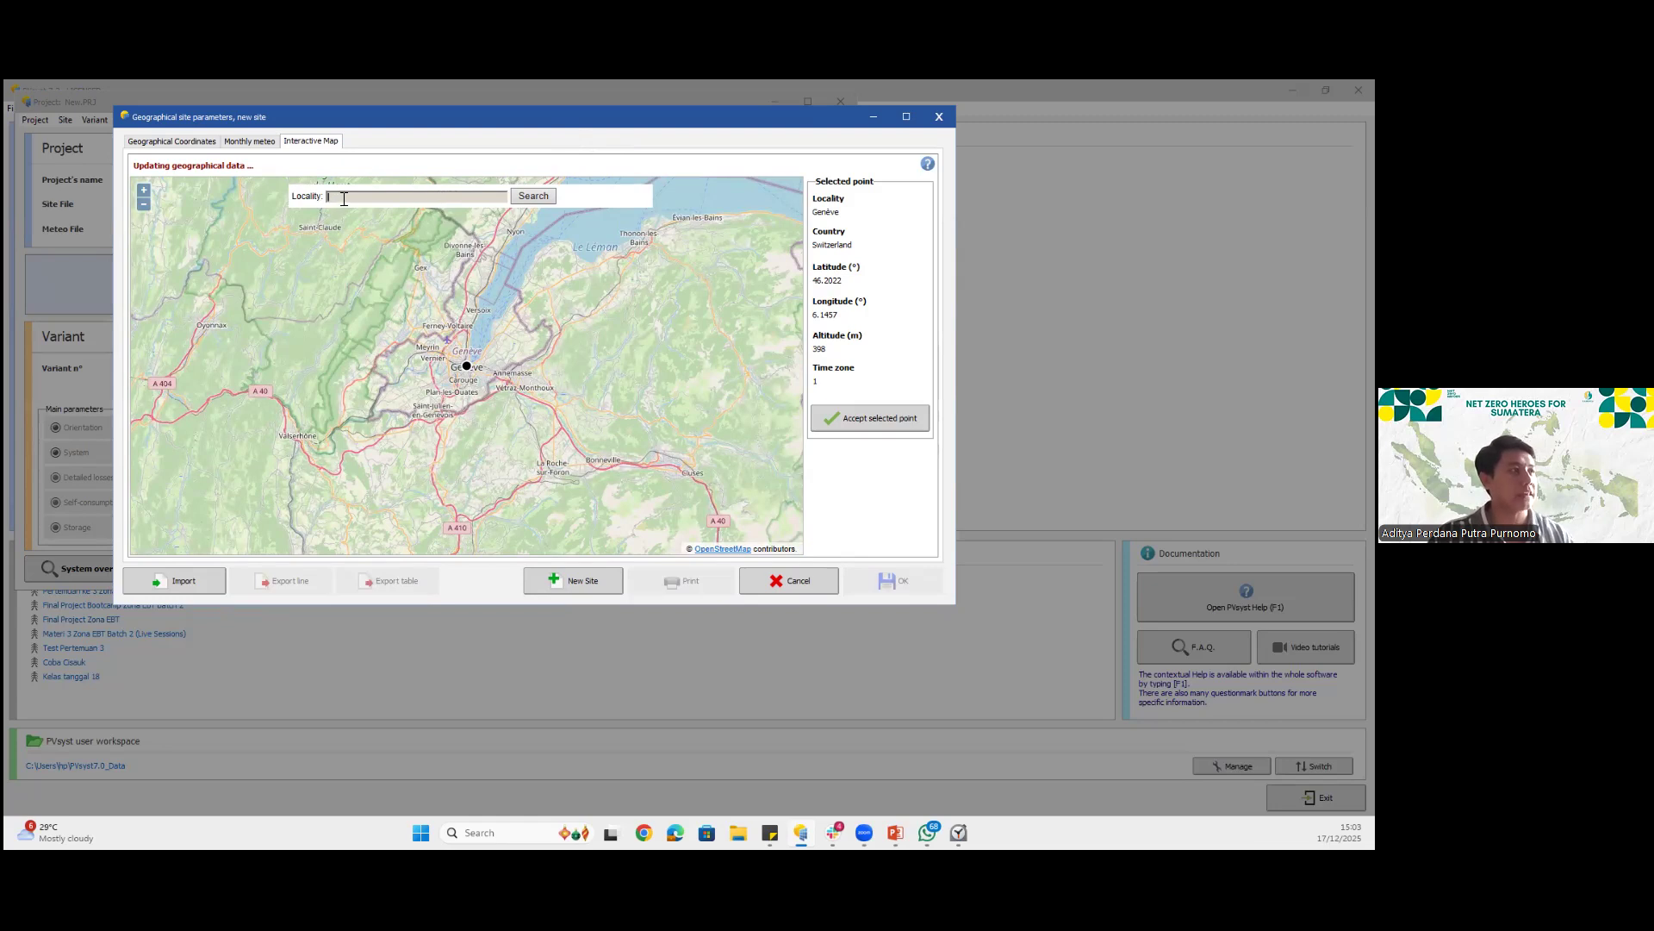
mouse_move(894, 830)
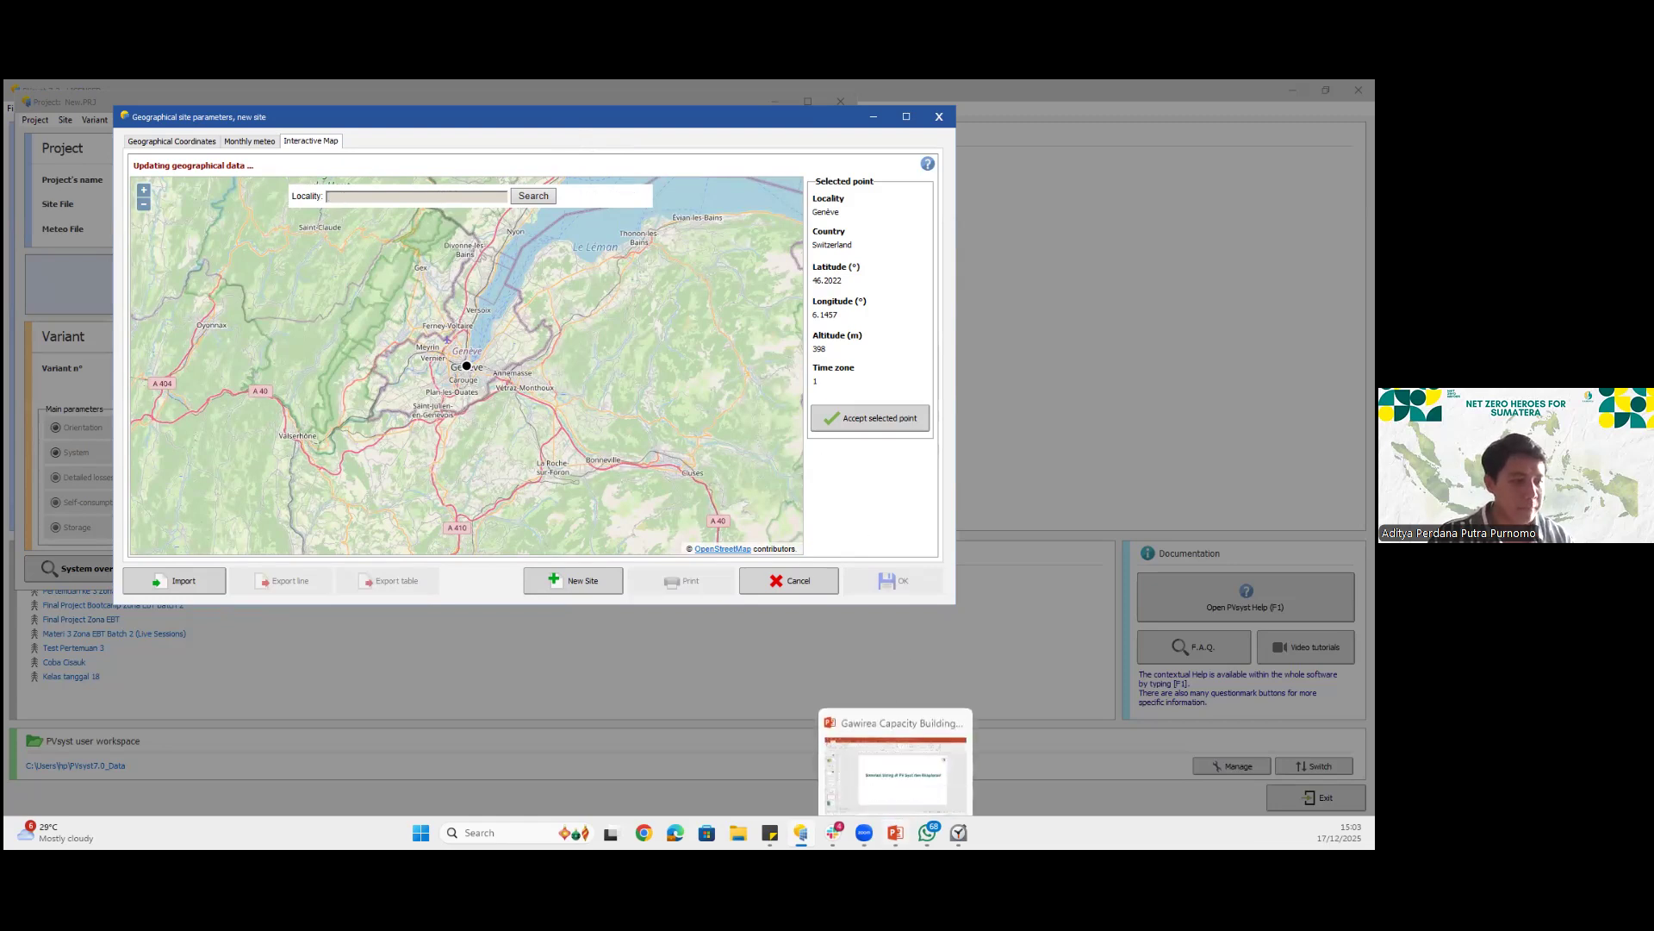
left_click(890, 758)
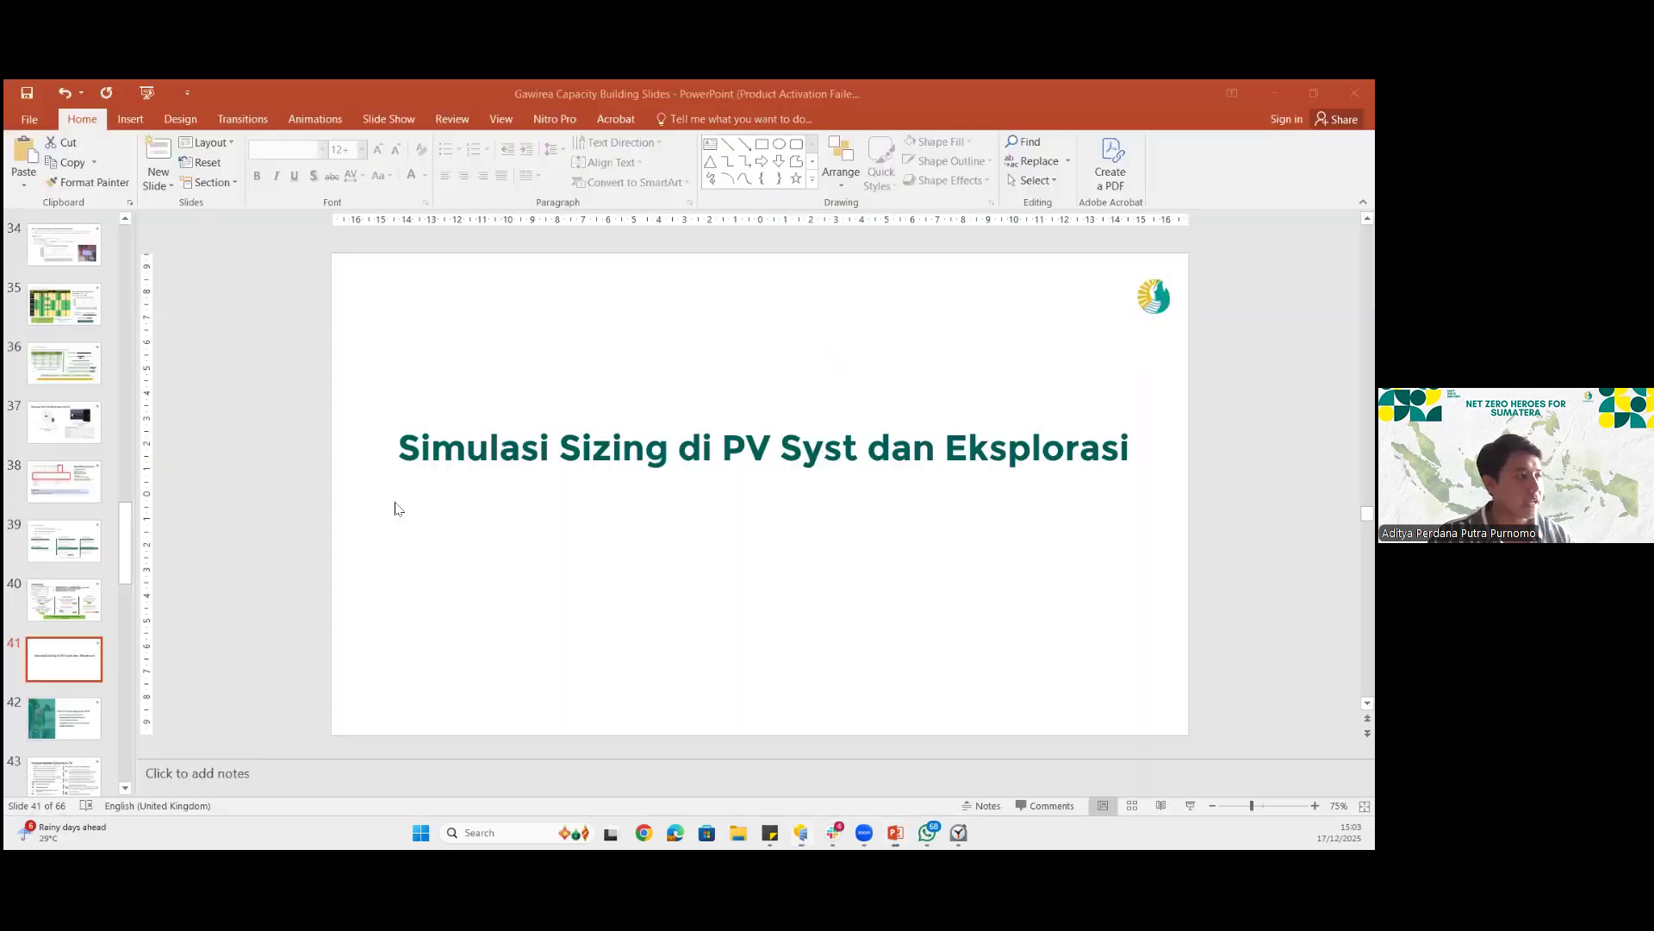
left_click(74, 267)
left_click_drag(574, 454, 655, 454)
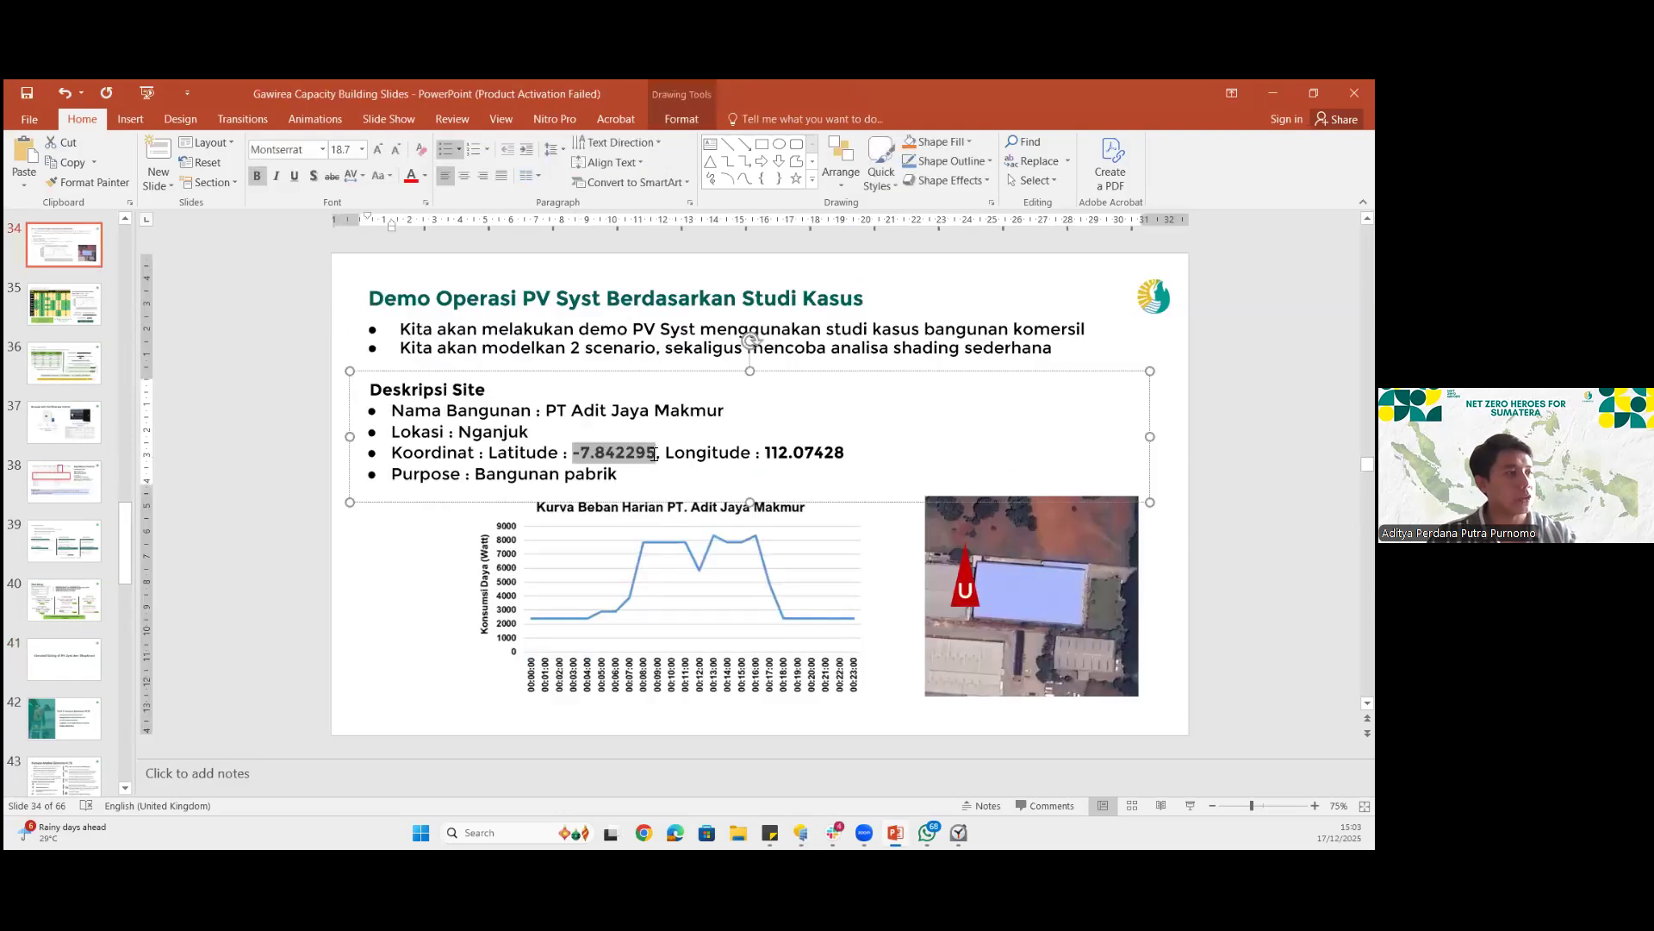
left_click(1273, 93)
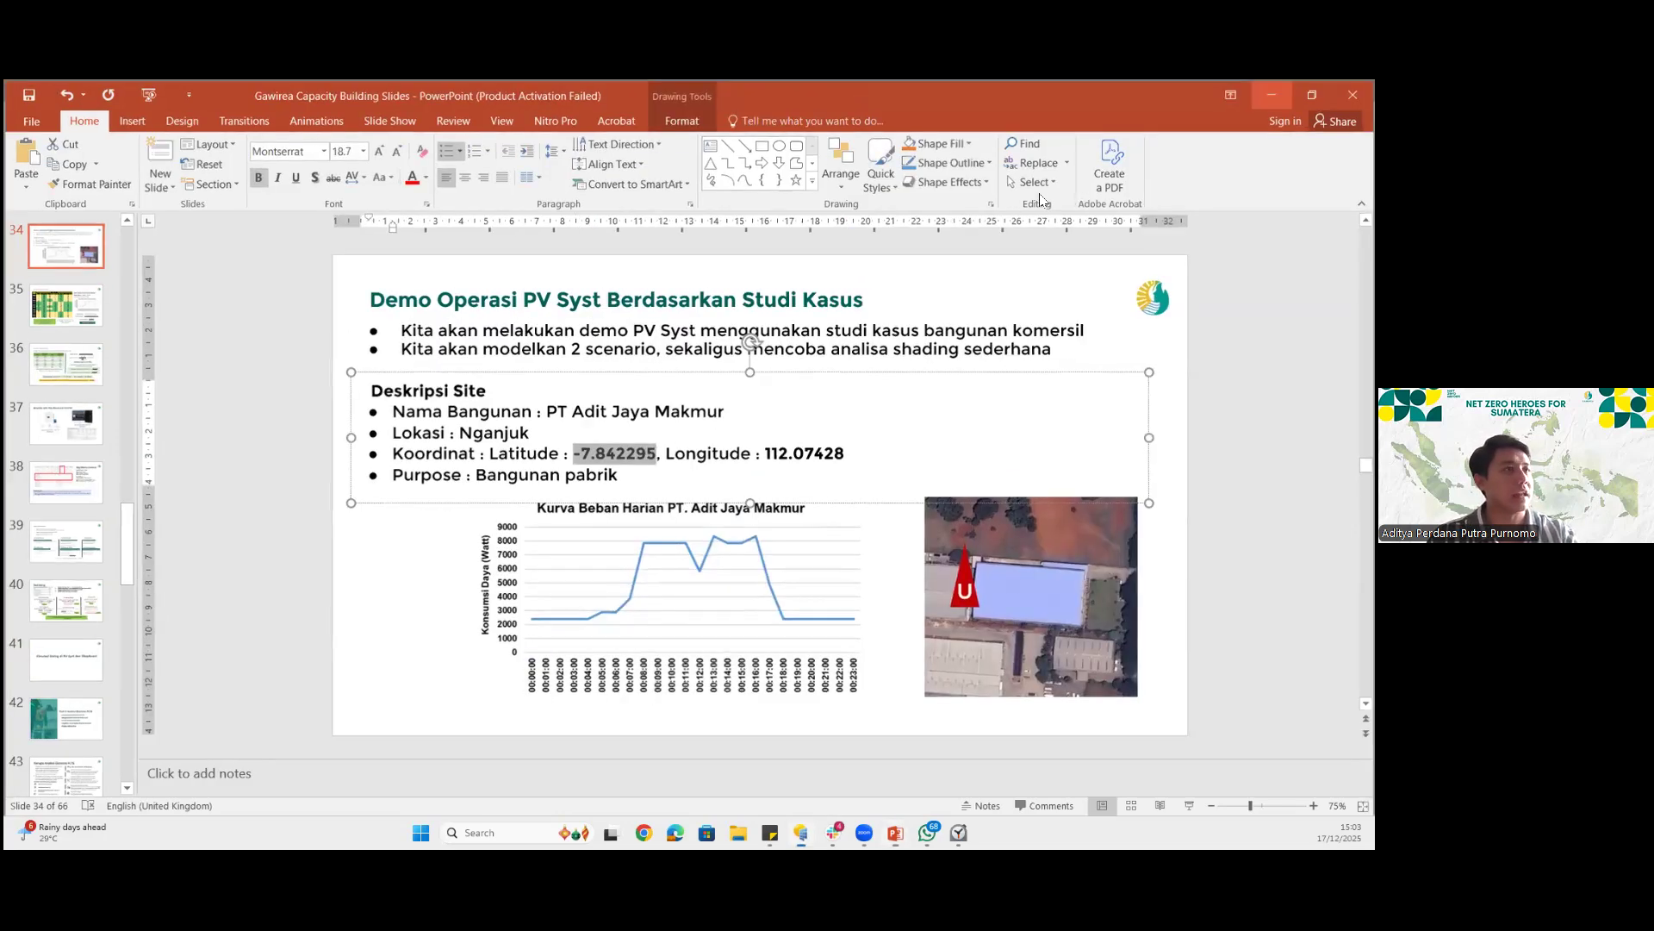
type("-7.842295,")
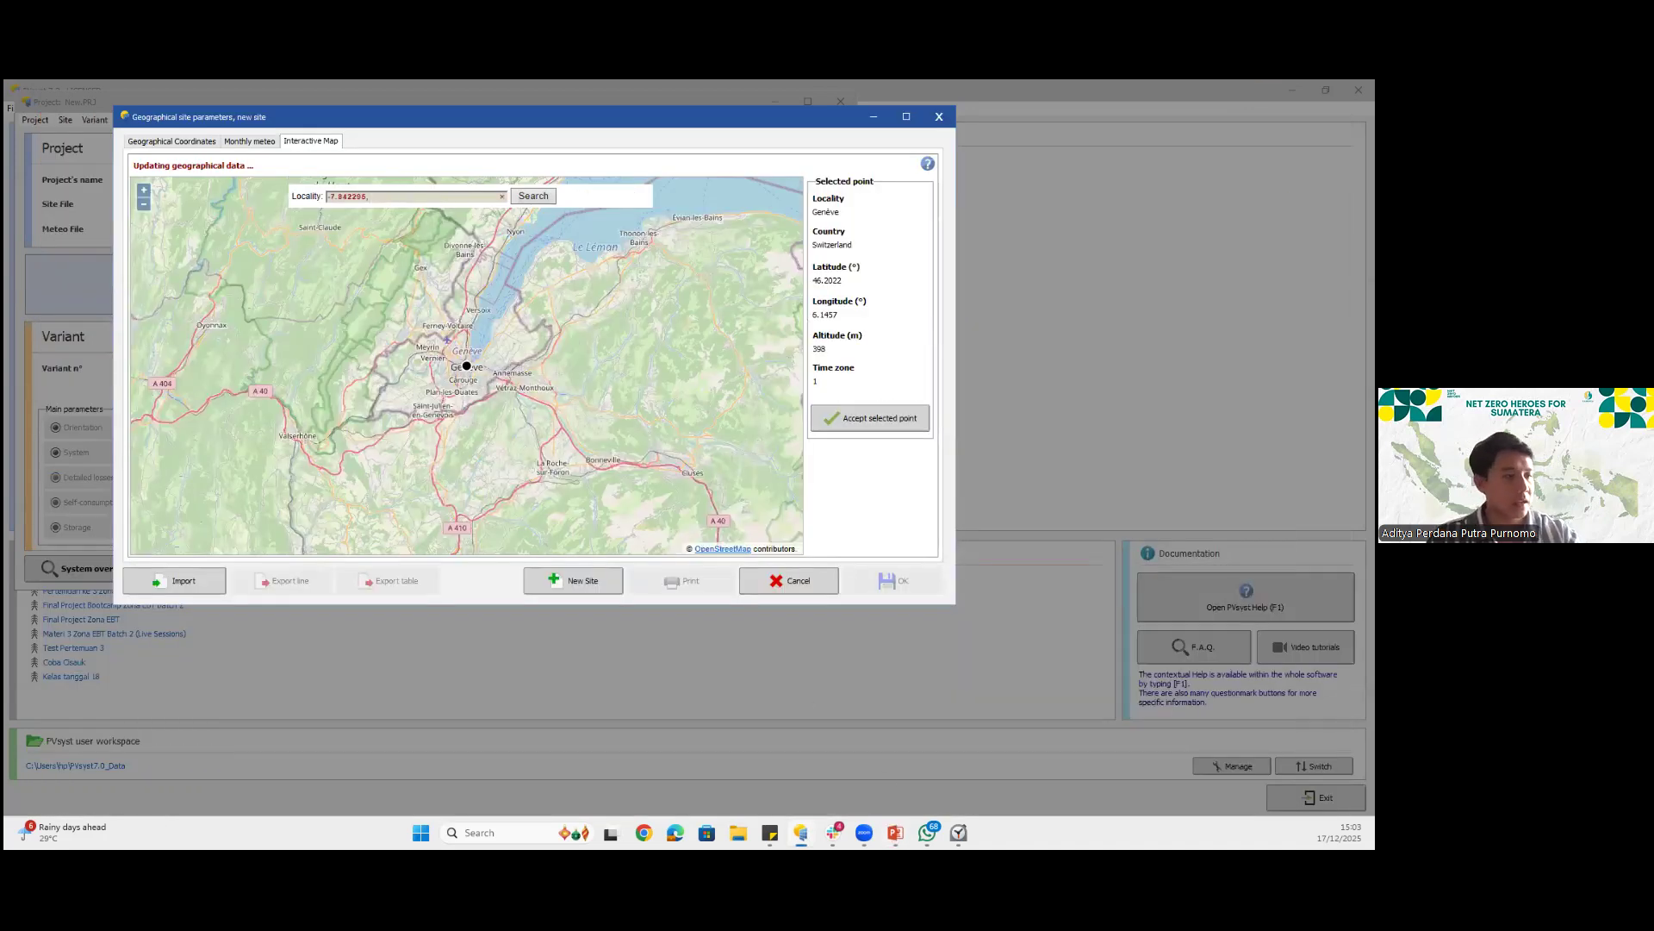
Add longitude 112.07428 from the PowerPoint slide to the map locality, search for it and accept the selected point
left_click(894, 749)
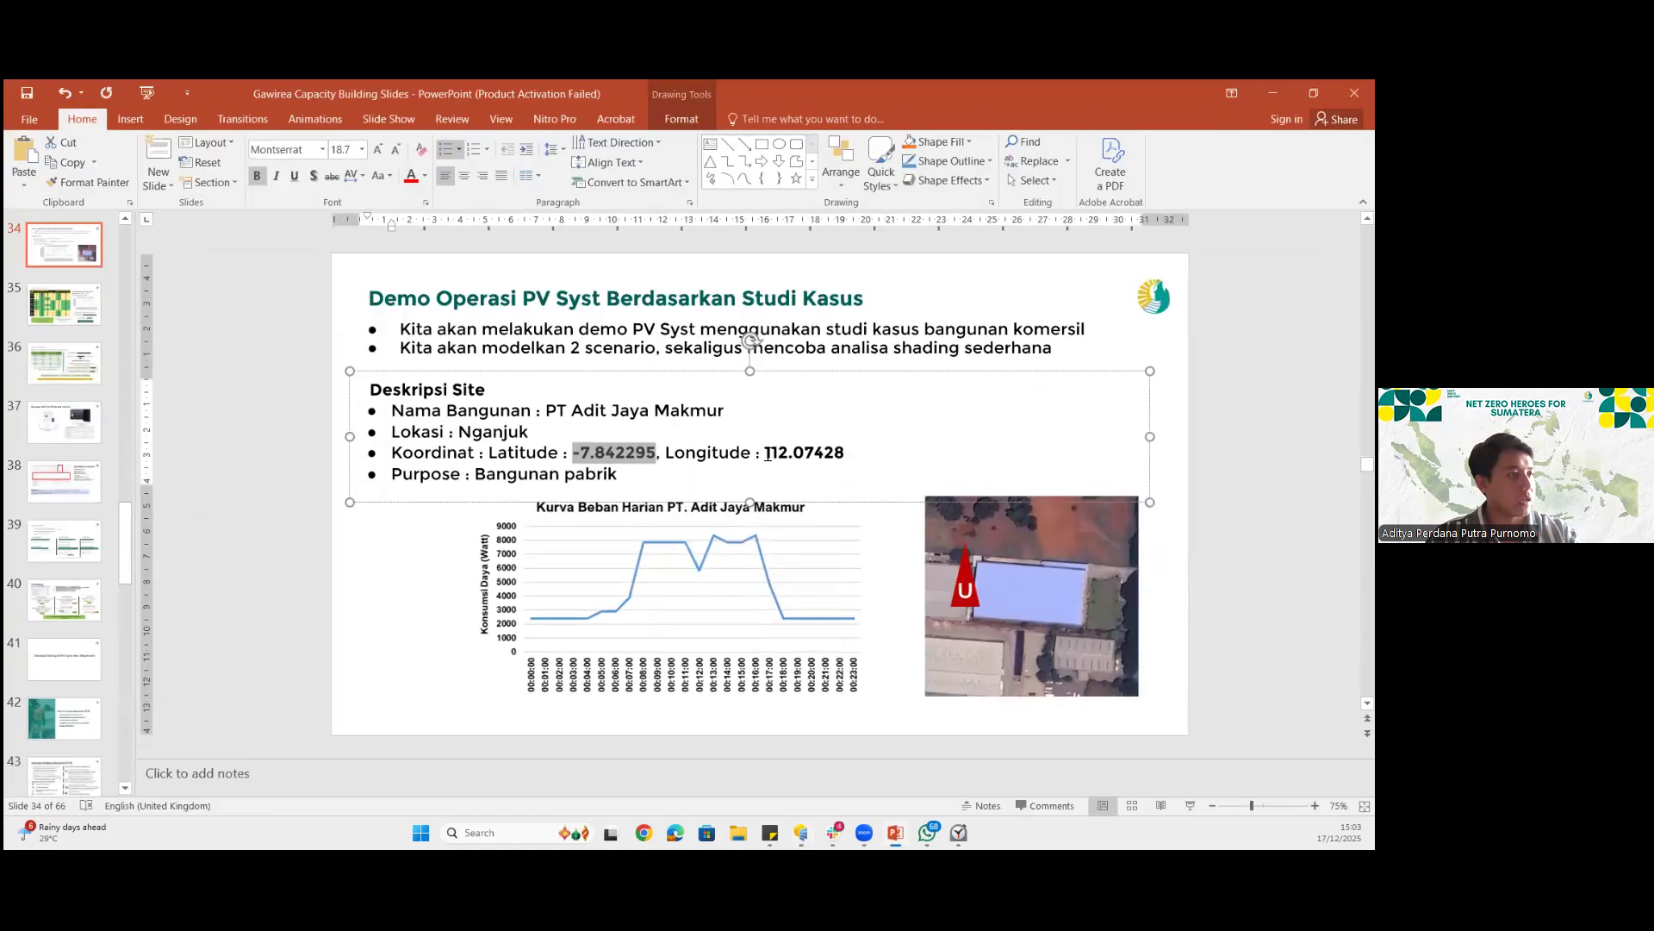
double_click(844, 454)
key("ctrl+c")
key("alt+Tab")
key("ctrl+v")
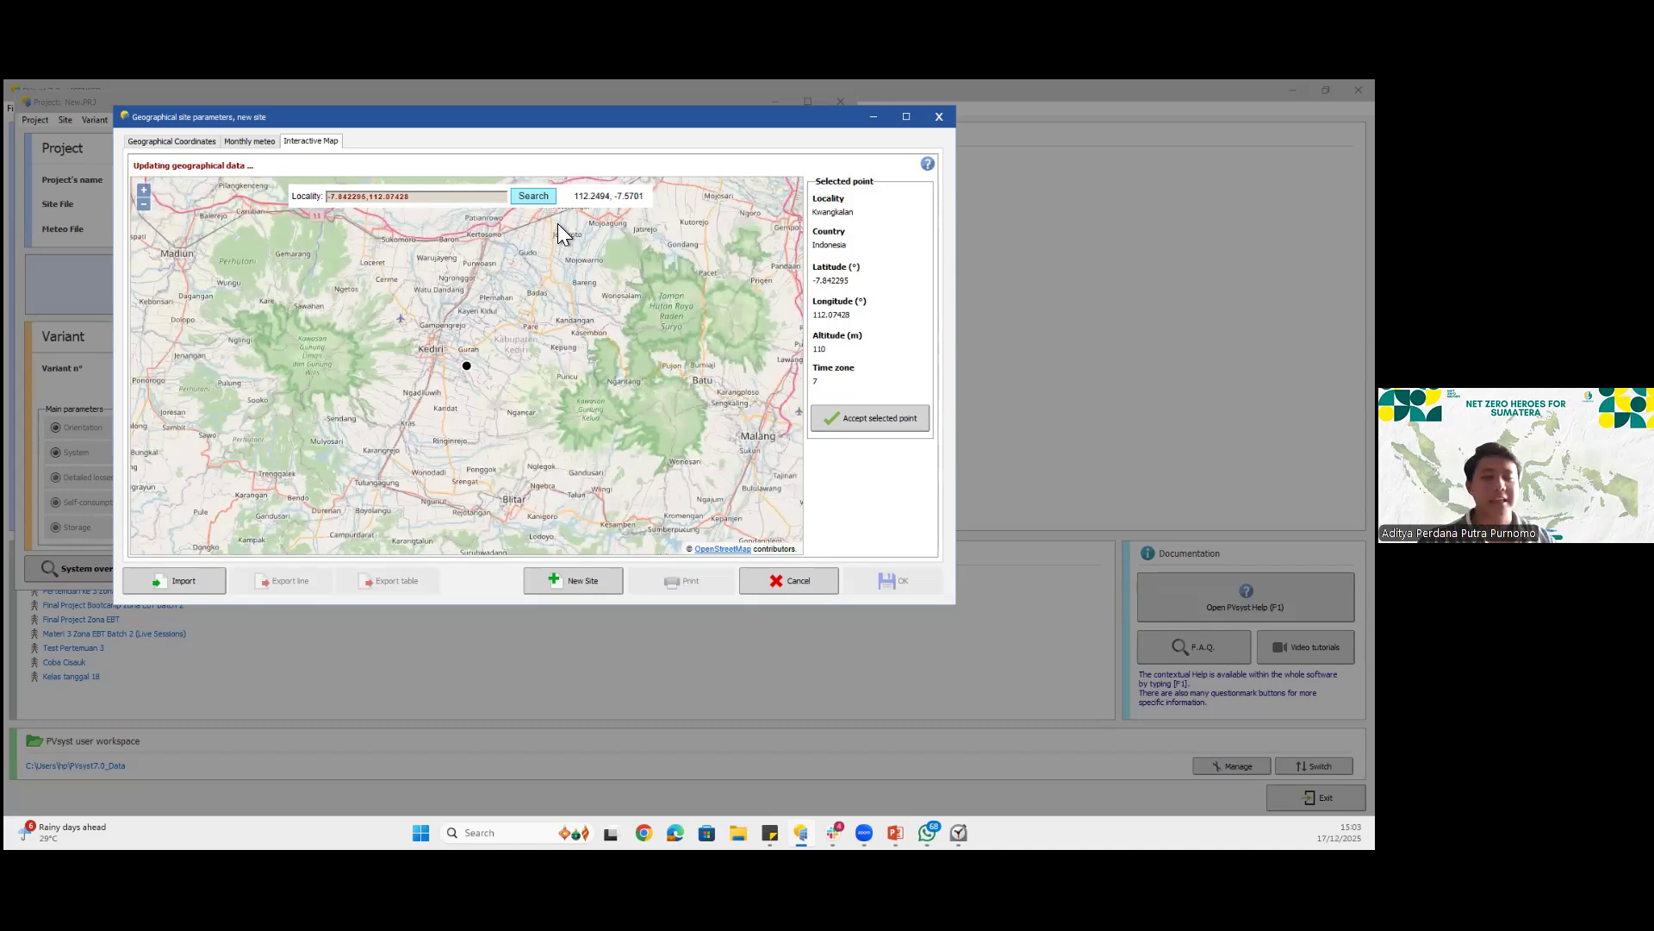
left_click(876, 423)
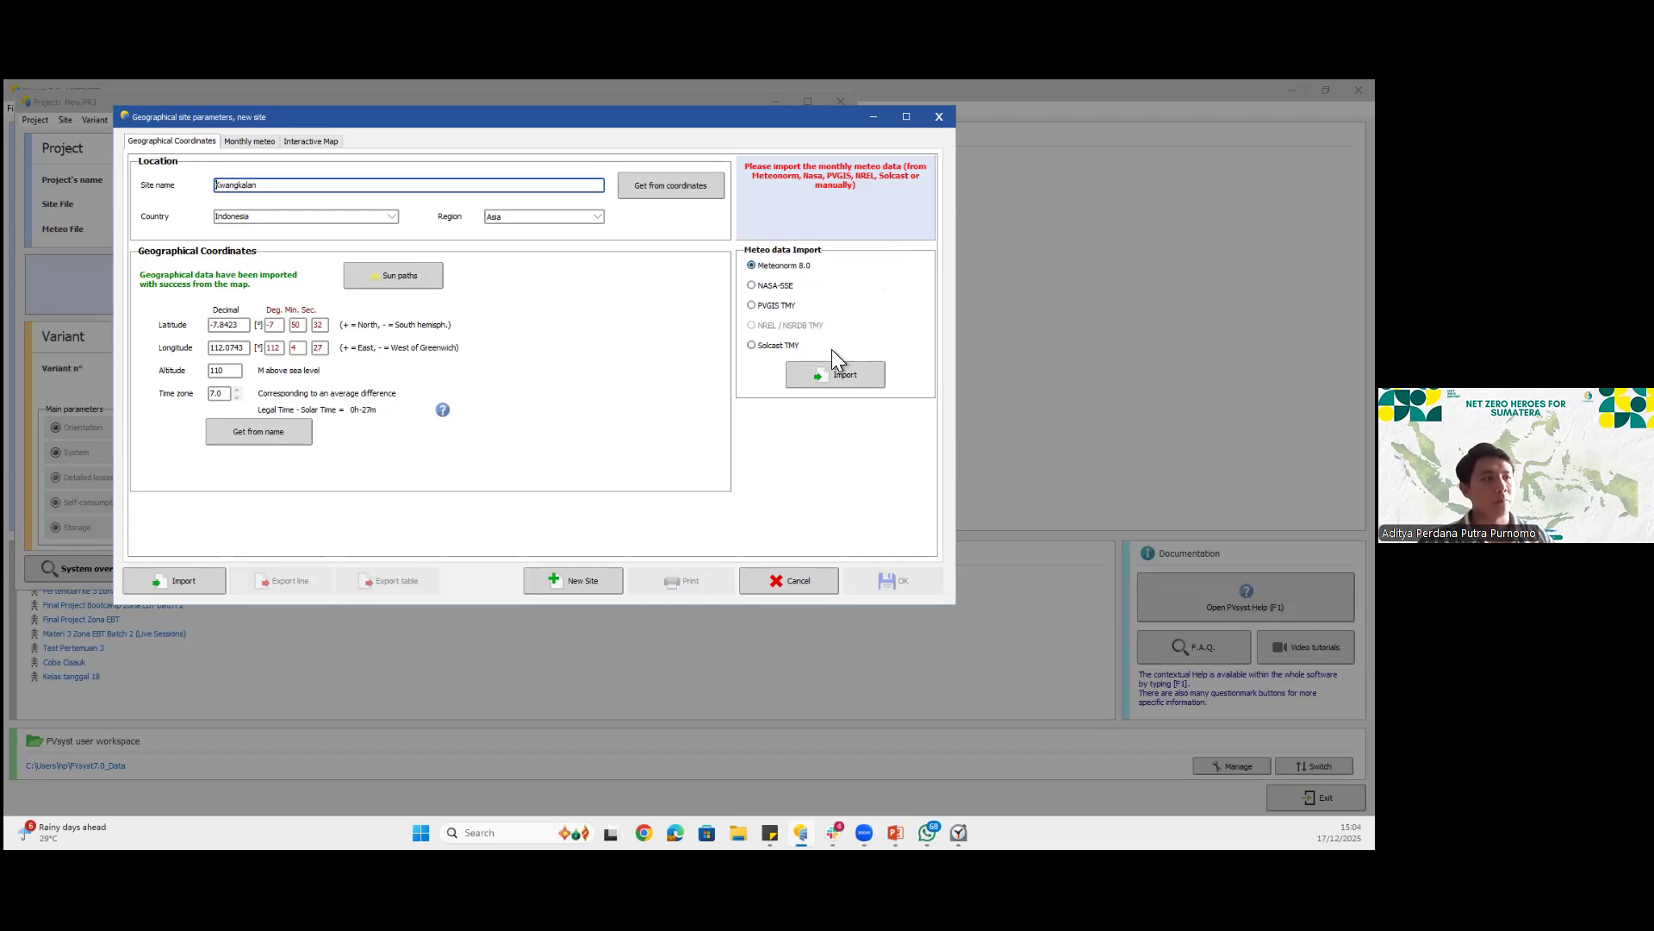
Import the Meteonorm 8.0 monthly data for the site and set the irradiation units to kWh/m²/day
left_click(840, 372)
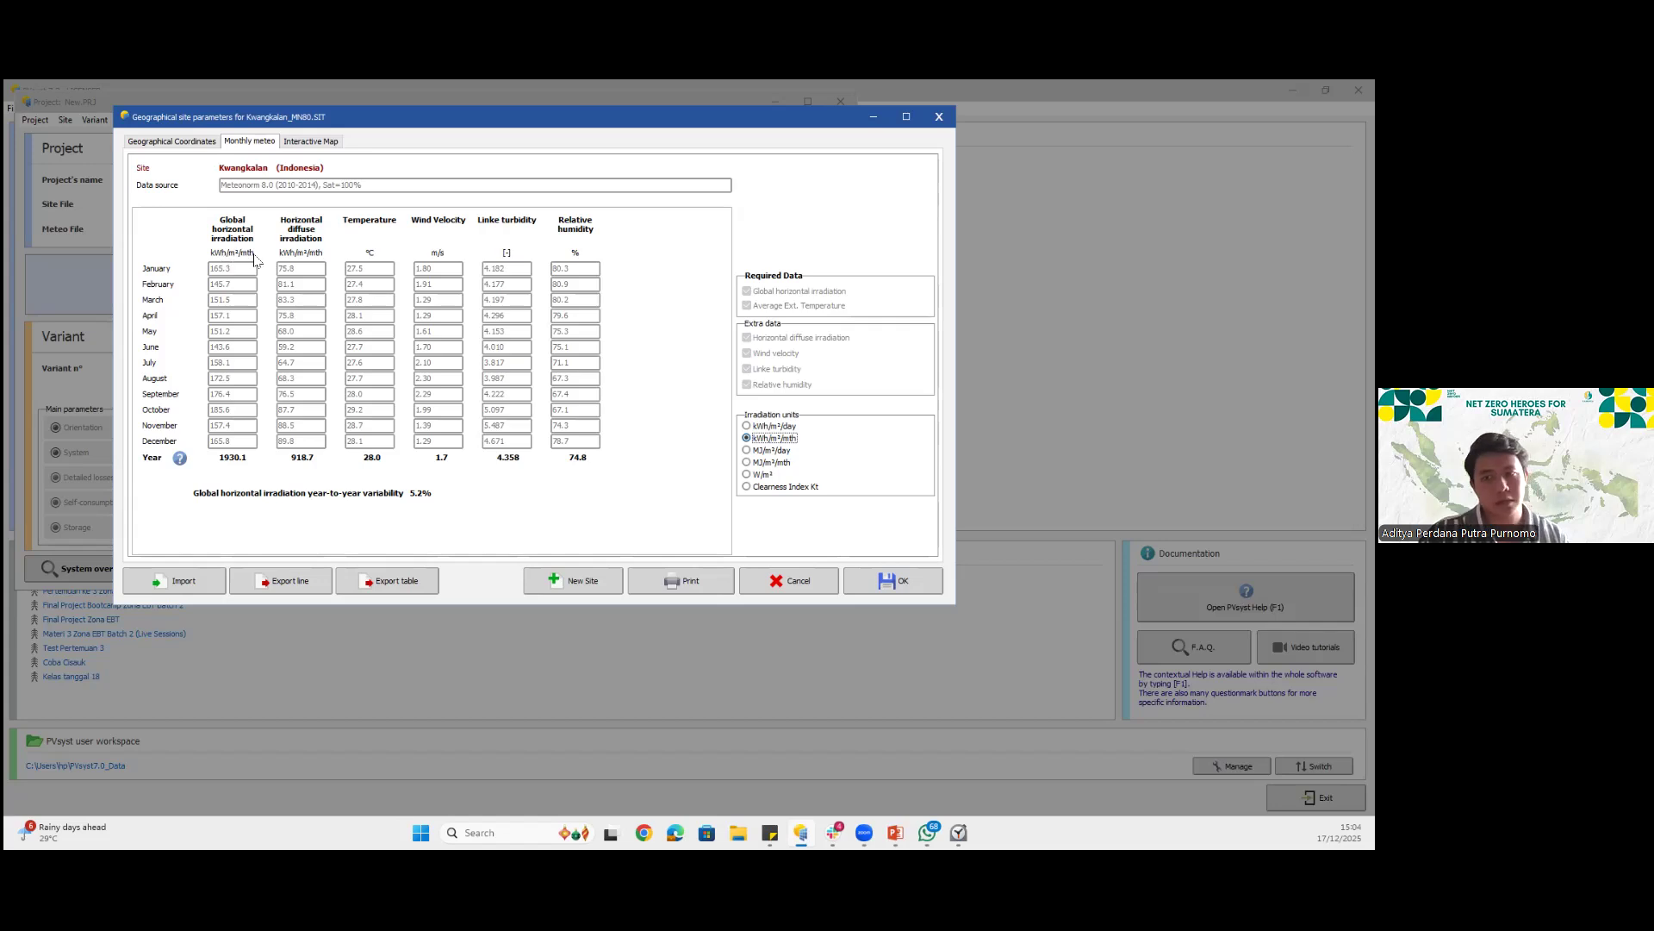
left_click(781, 428)
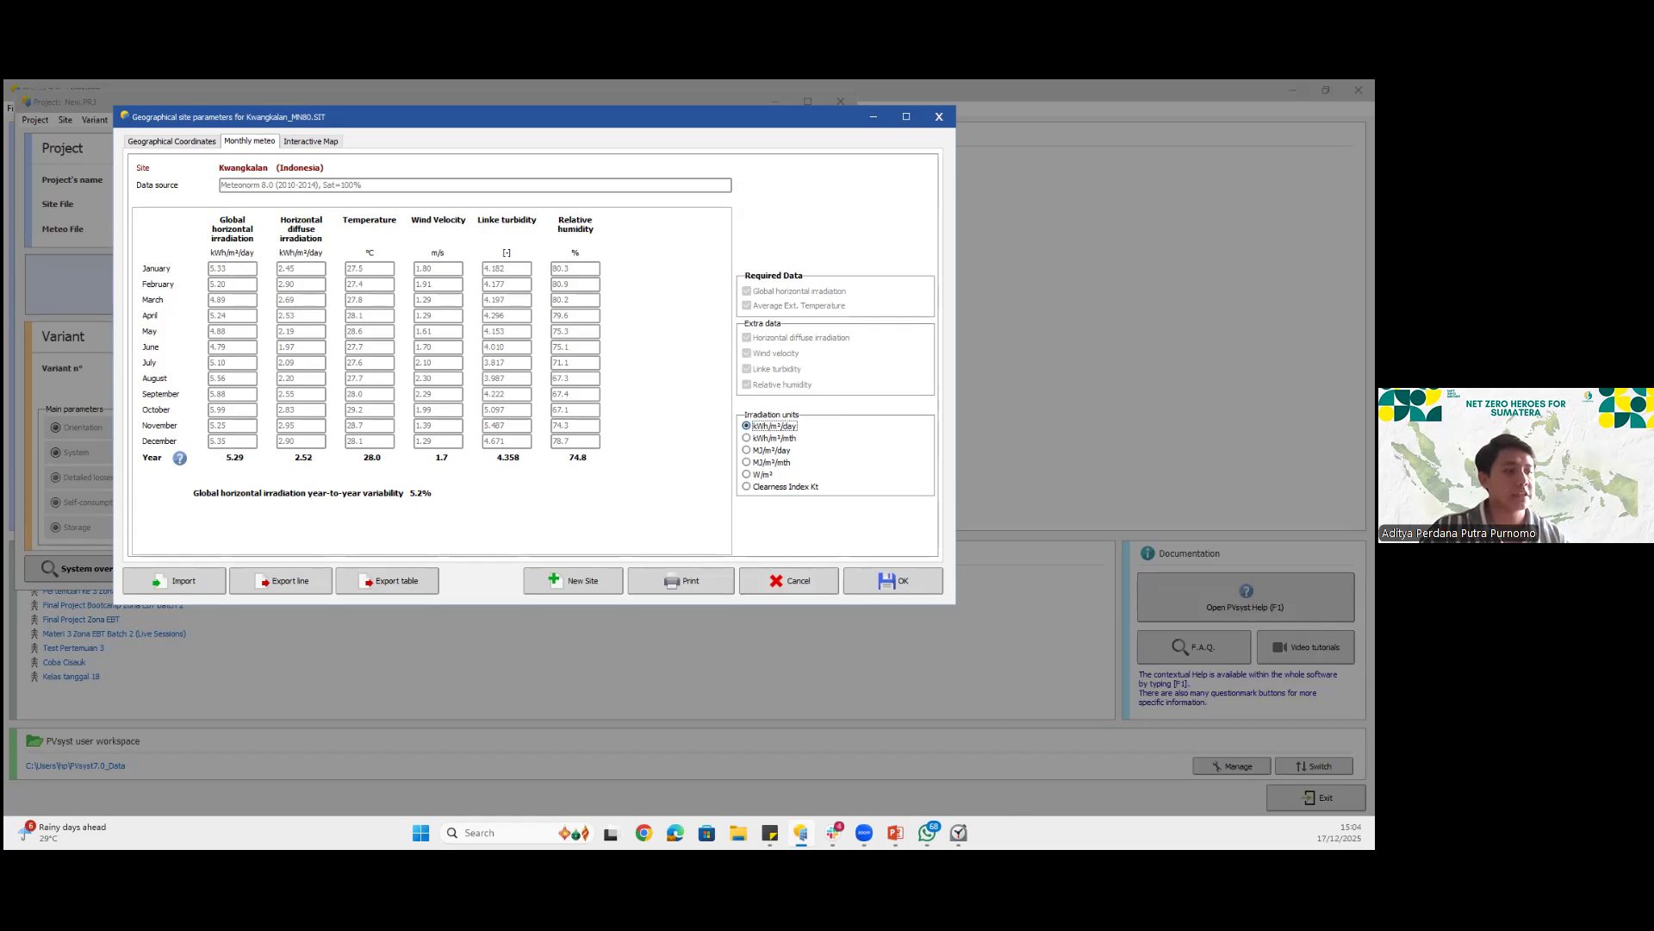
Switch to PowerPoint and open the "Start to Size Your PV" slide to examine the monthly GHI table
left_click(895, 832)
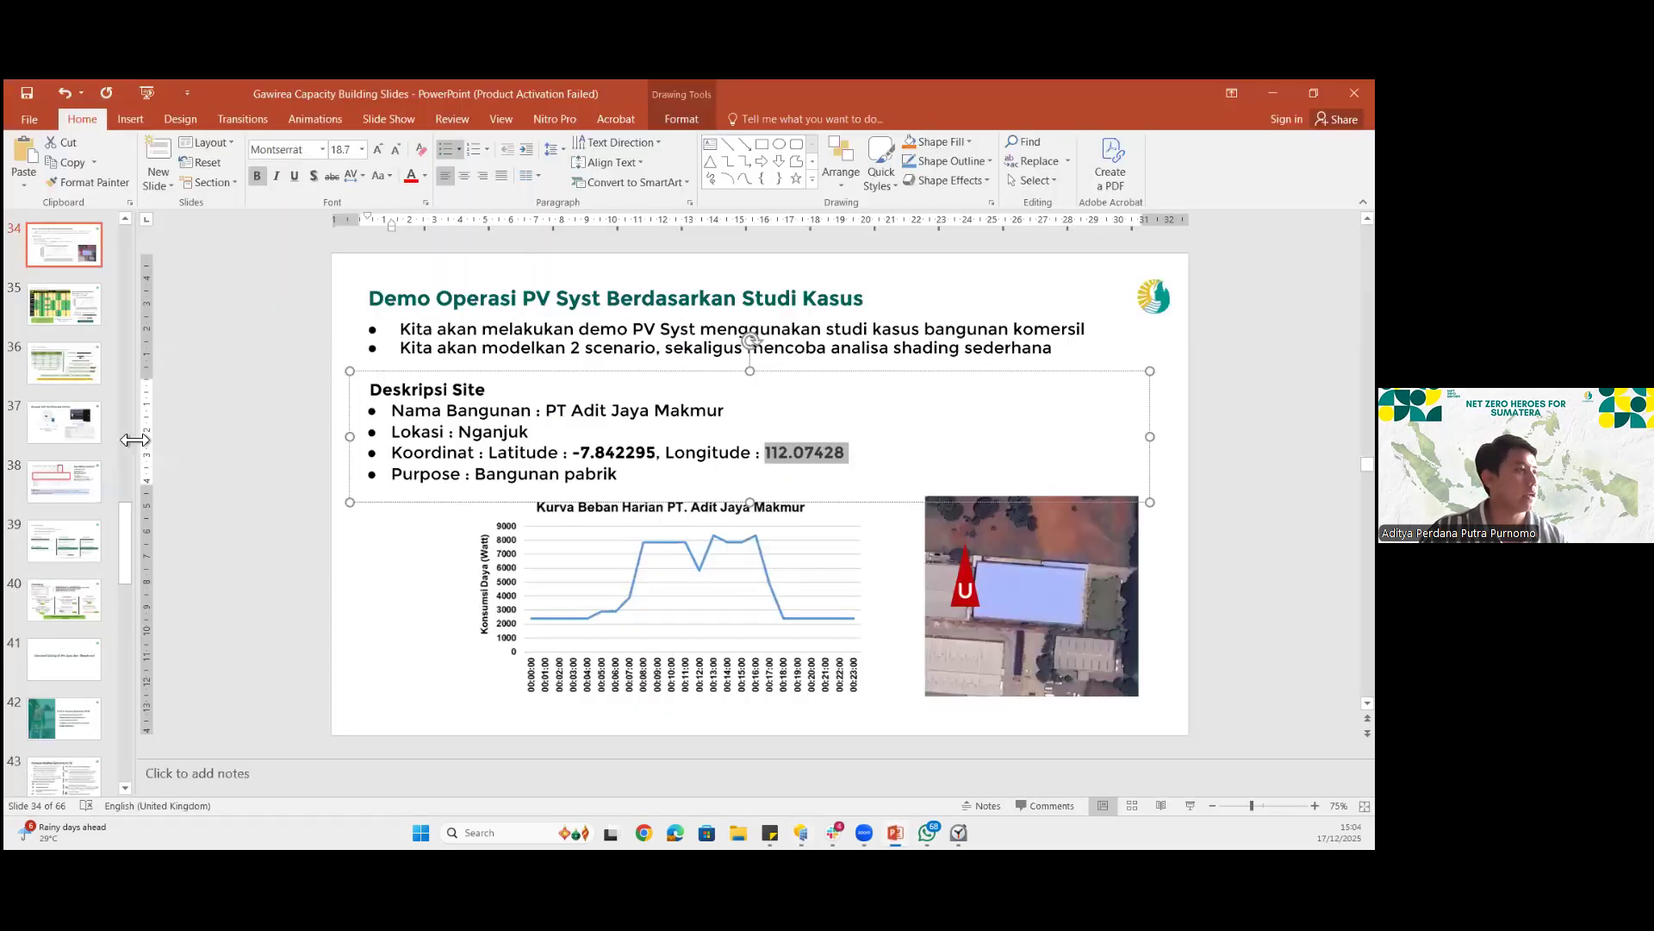
left_click(82, 373)
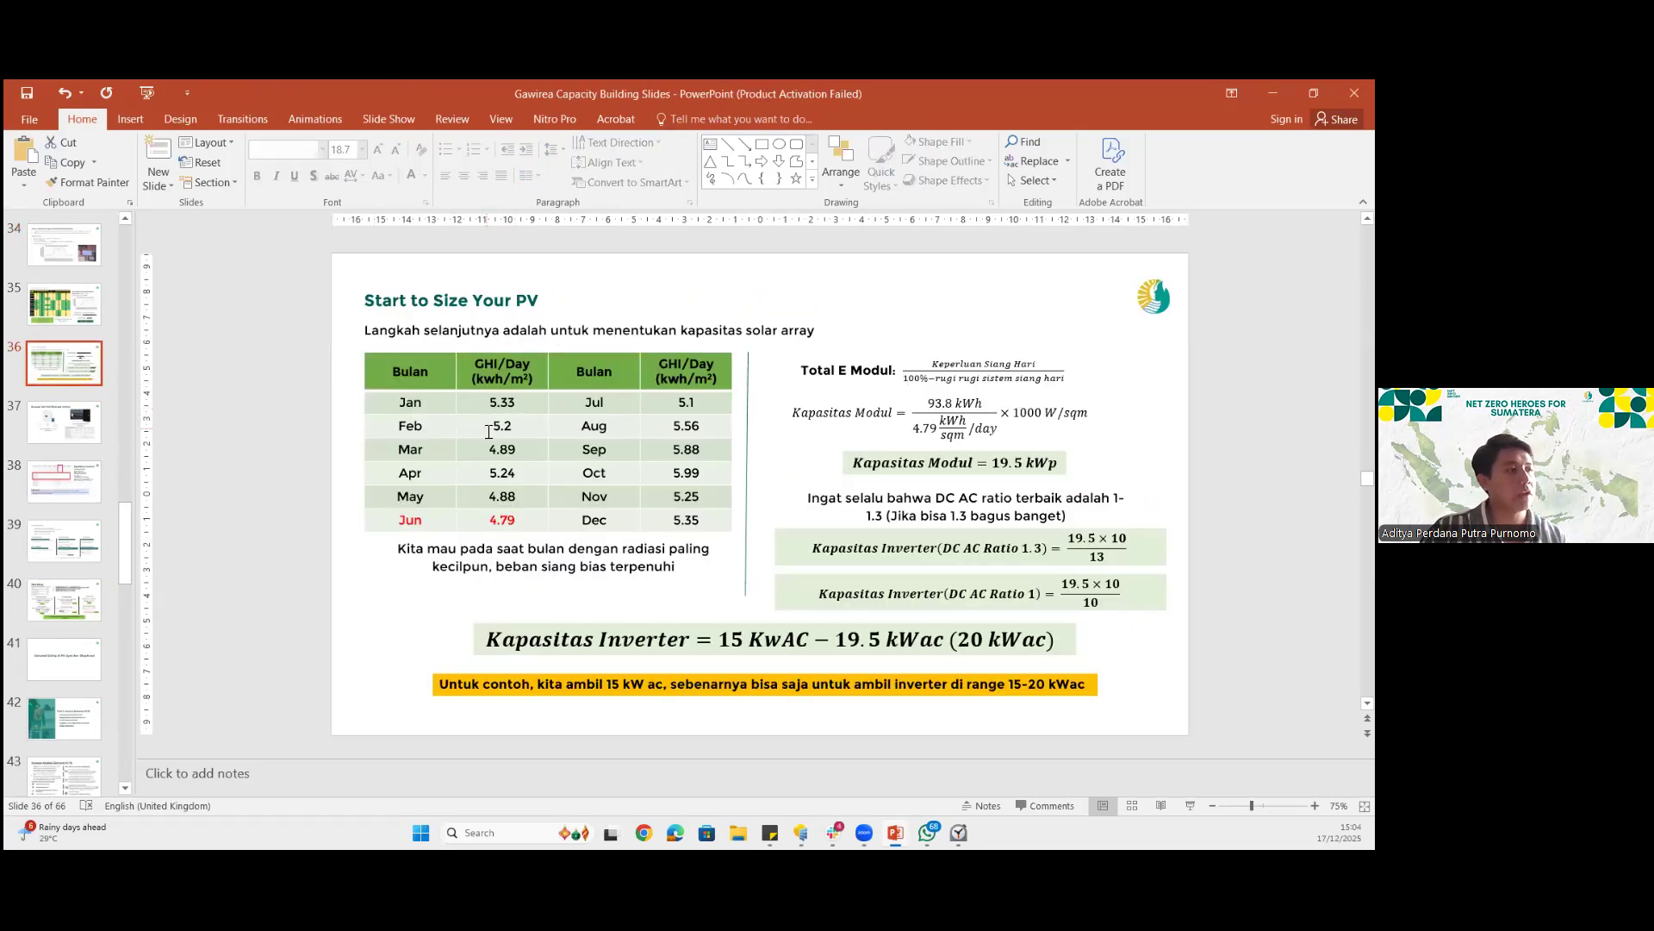
Return to PVsyst and save the geographical site, overwriting the existing site file, together with its synthetic hourly meteo file
left_click(501, 449)
left_click(1274, 93)
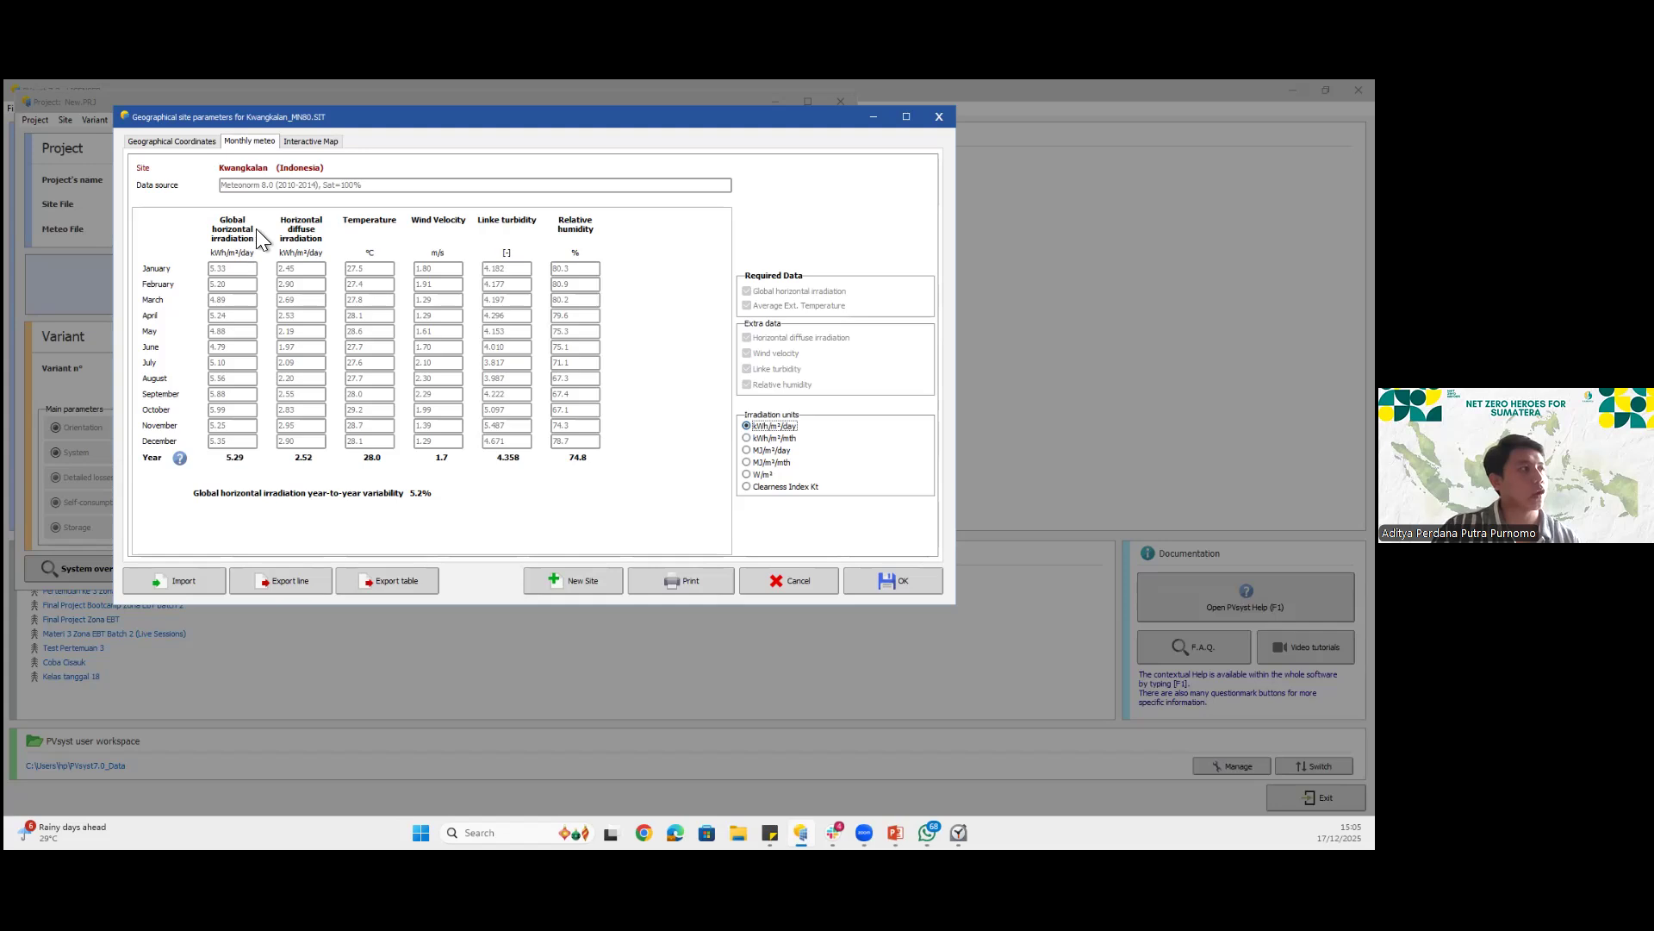
left_click(890, 582)
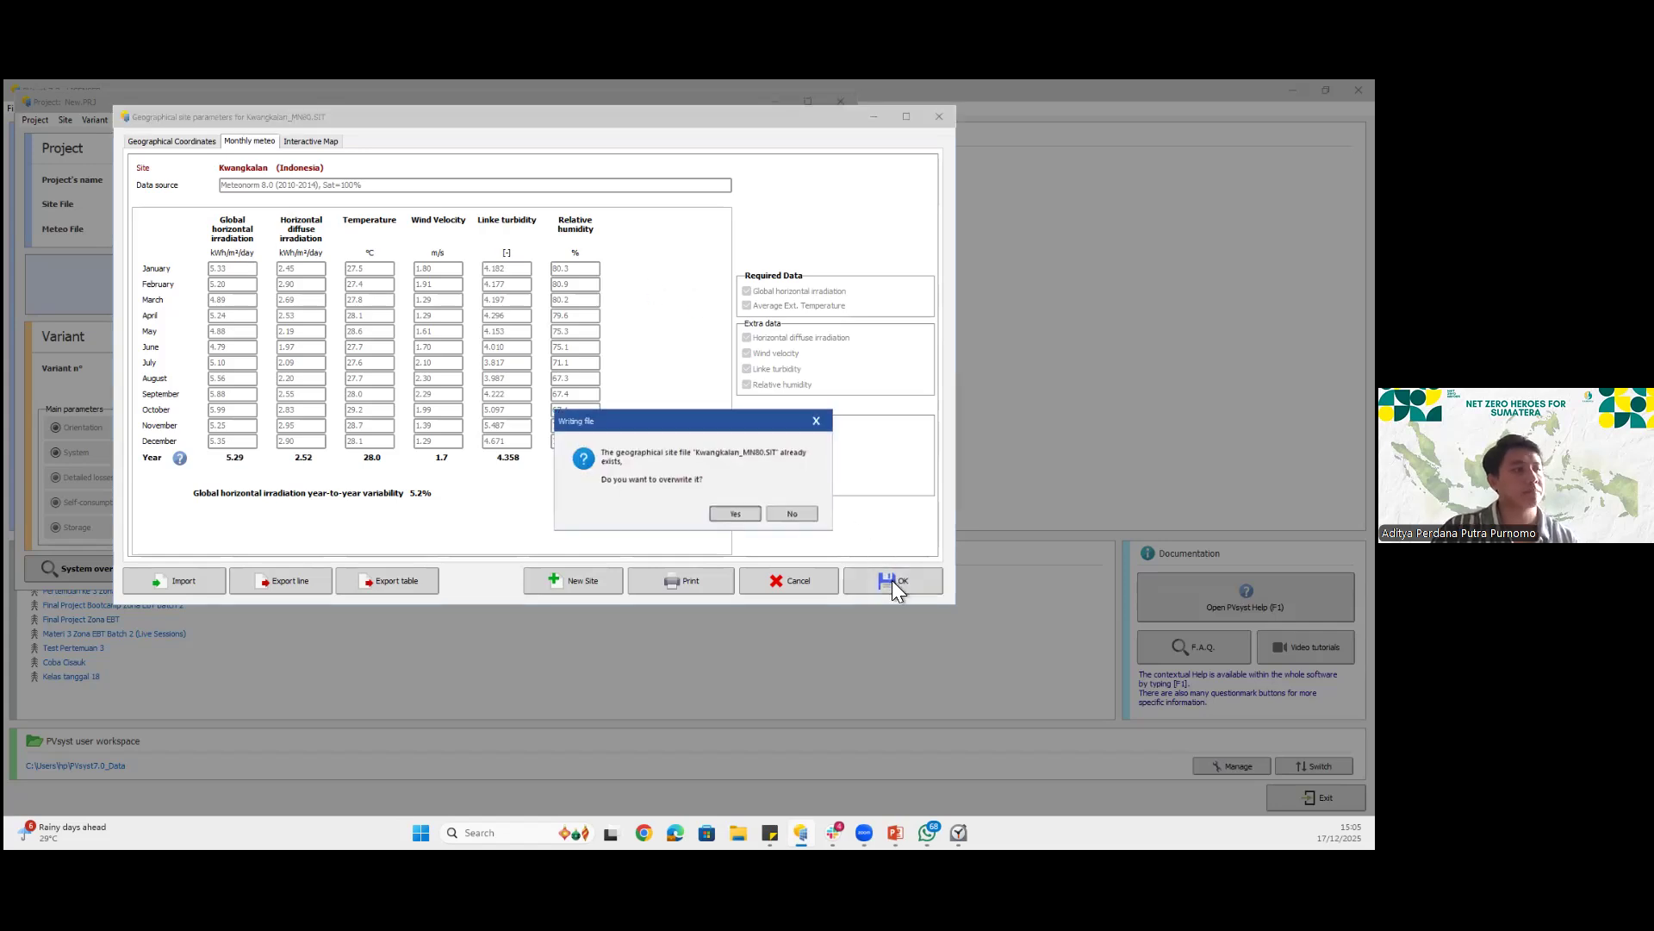
left_click(738, 523)
left_click(783, 503)
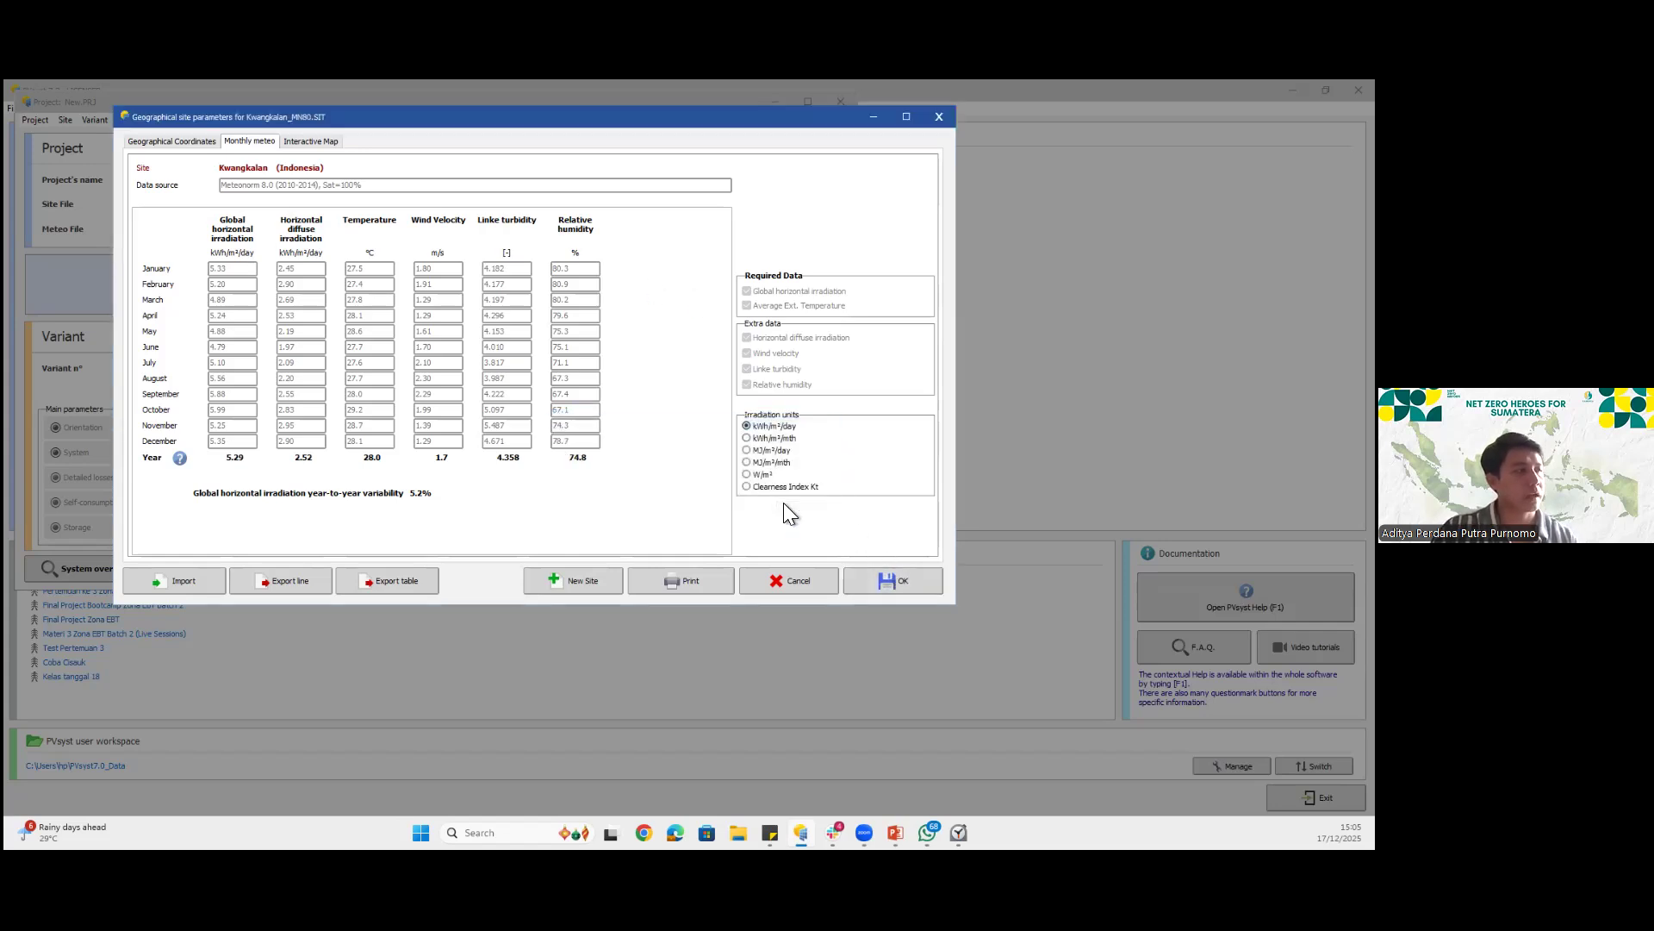
left_click(870, 572)
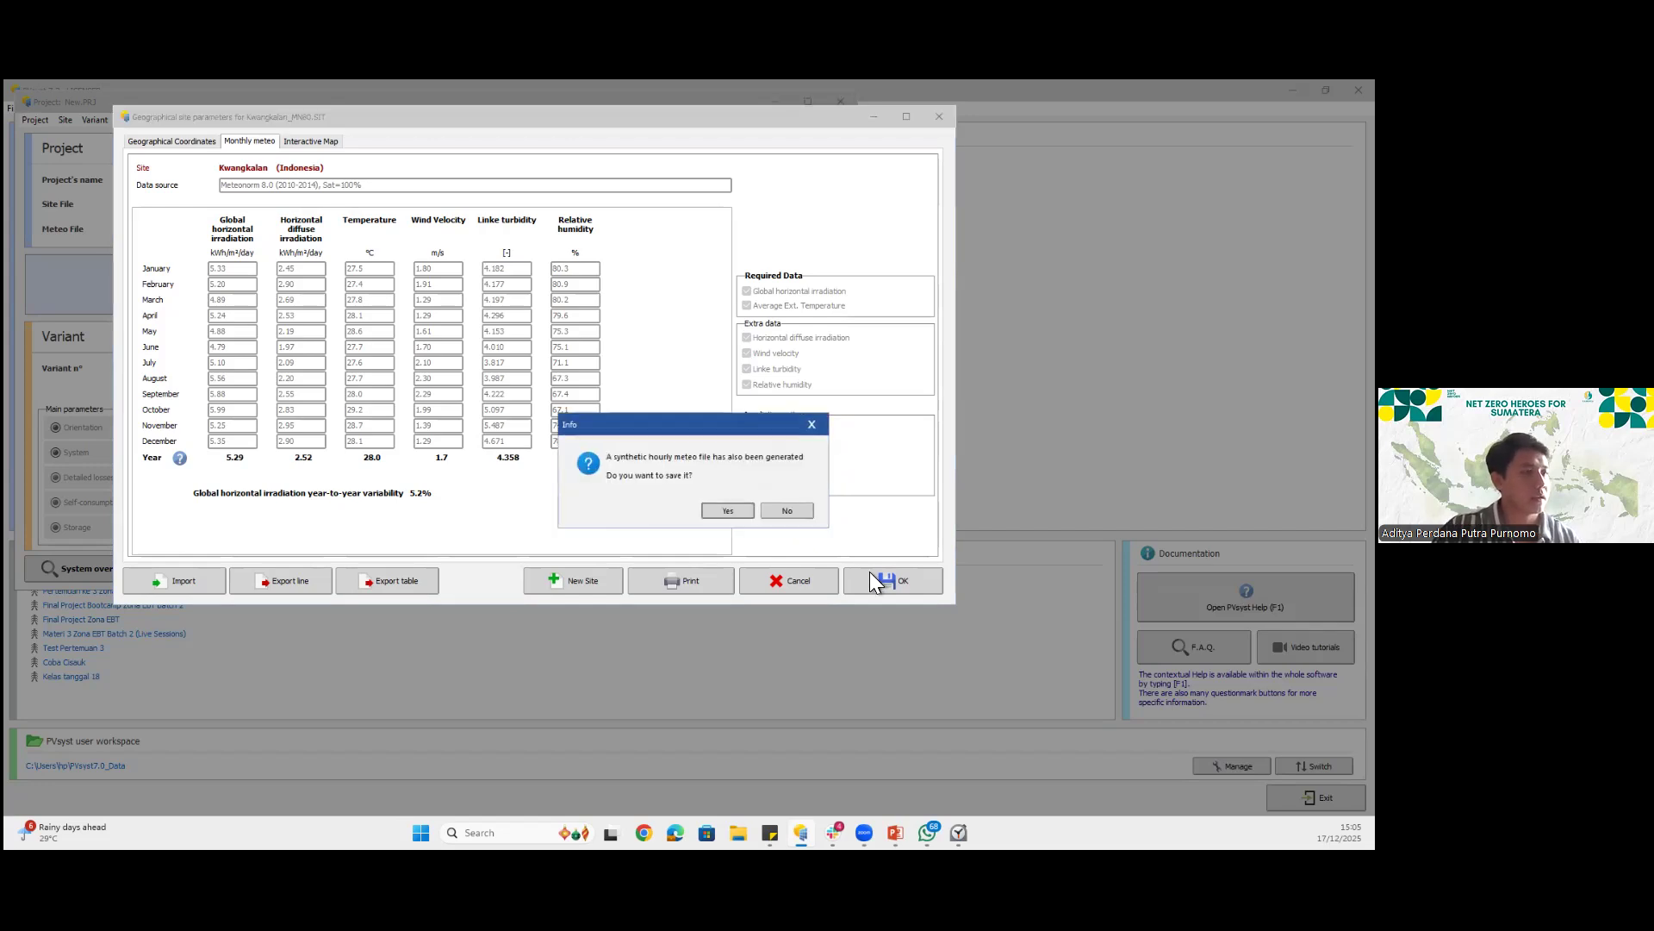
left_click(739, 508)
left_click(572, 455)
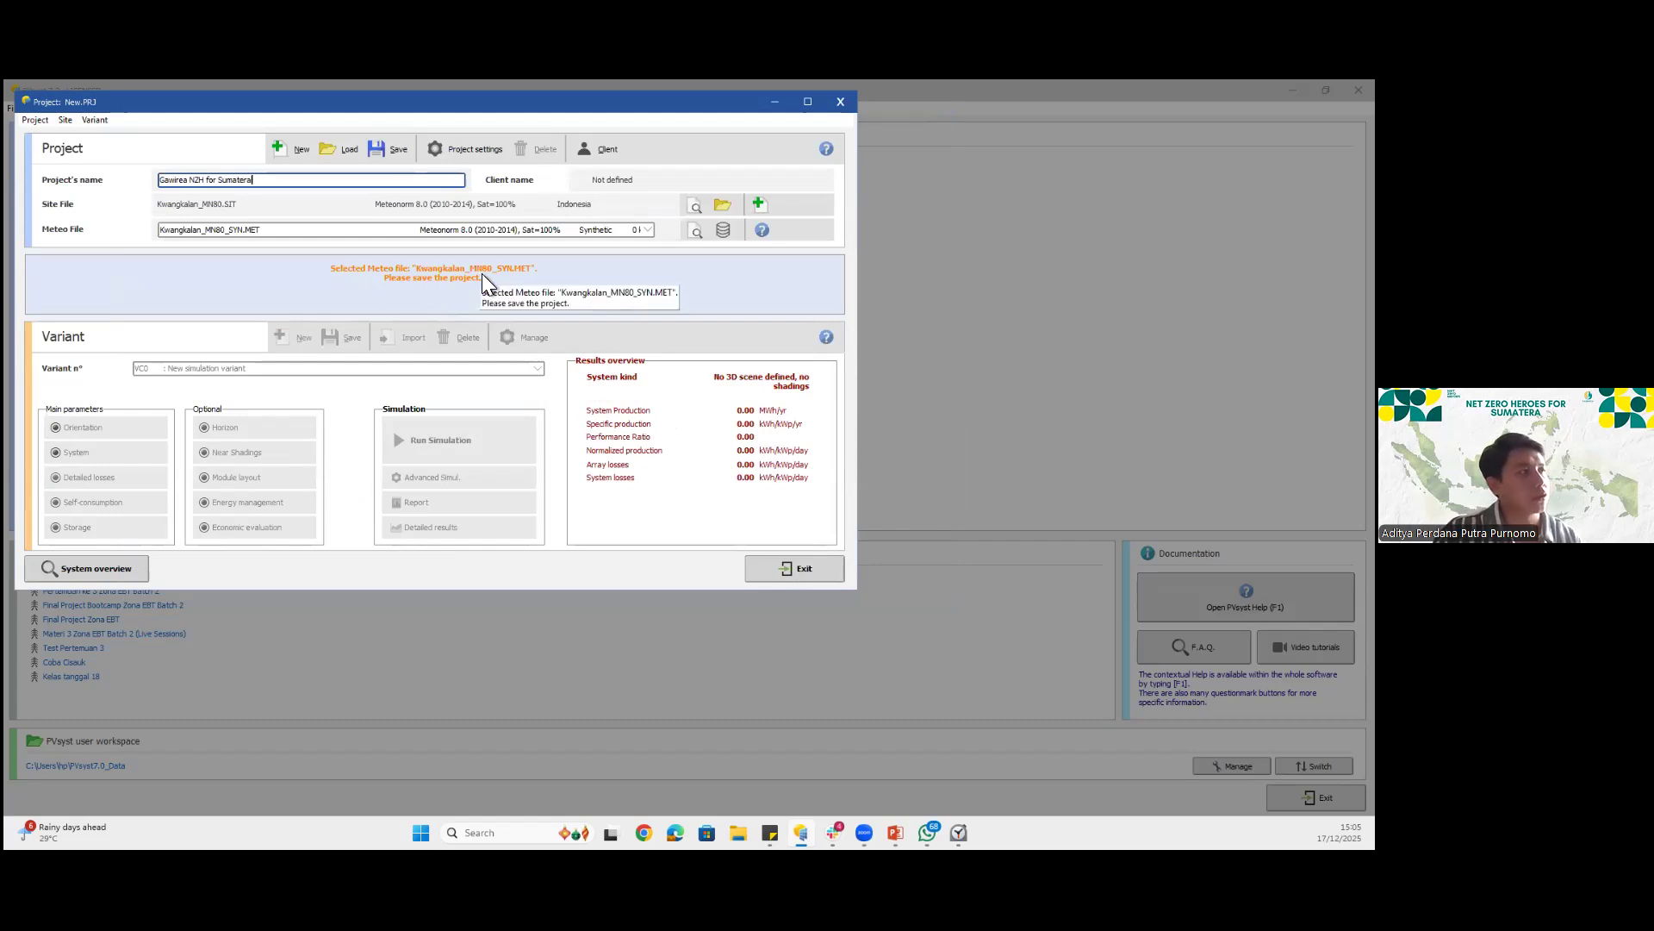
Maximize the project window and save the project as "Gawirea NZH for Sumatera_Project"
left_click(808, 103)
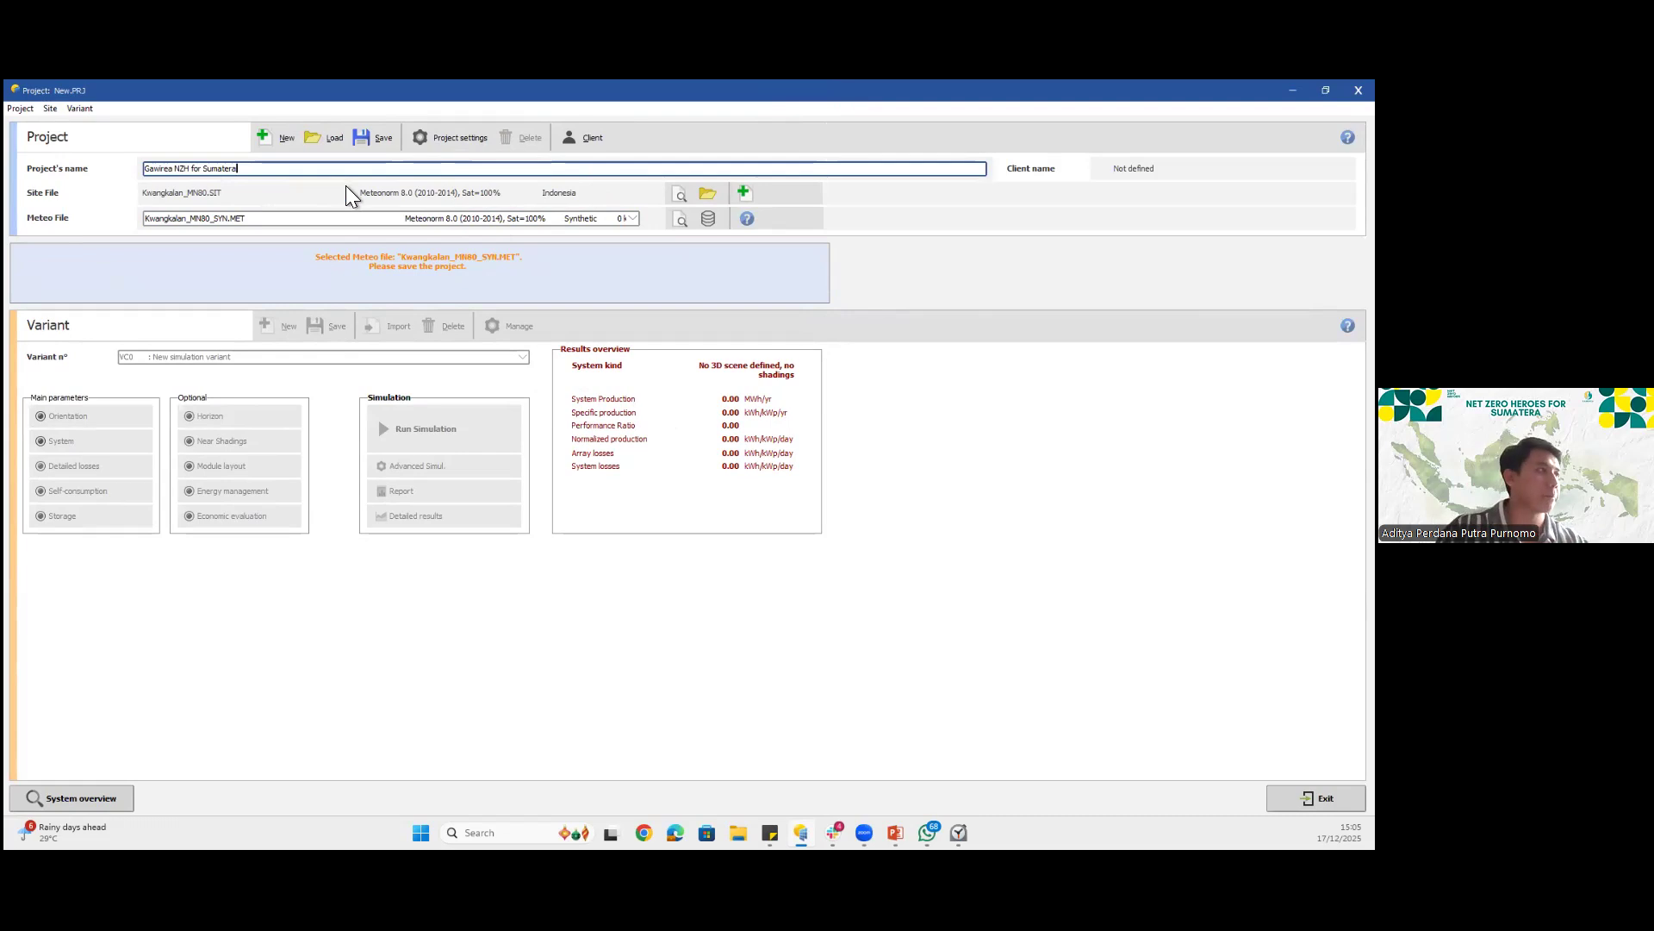
left_click(377, 139)
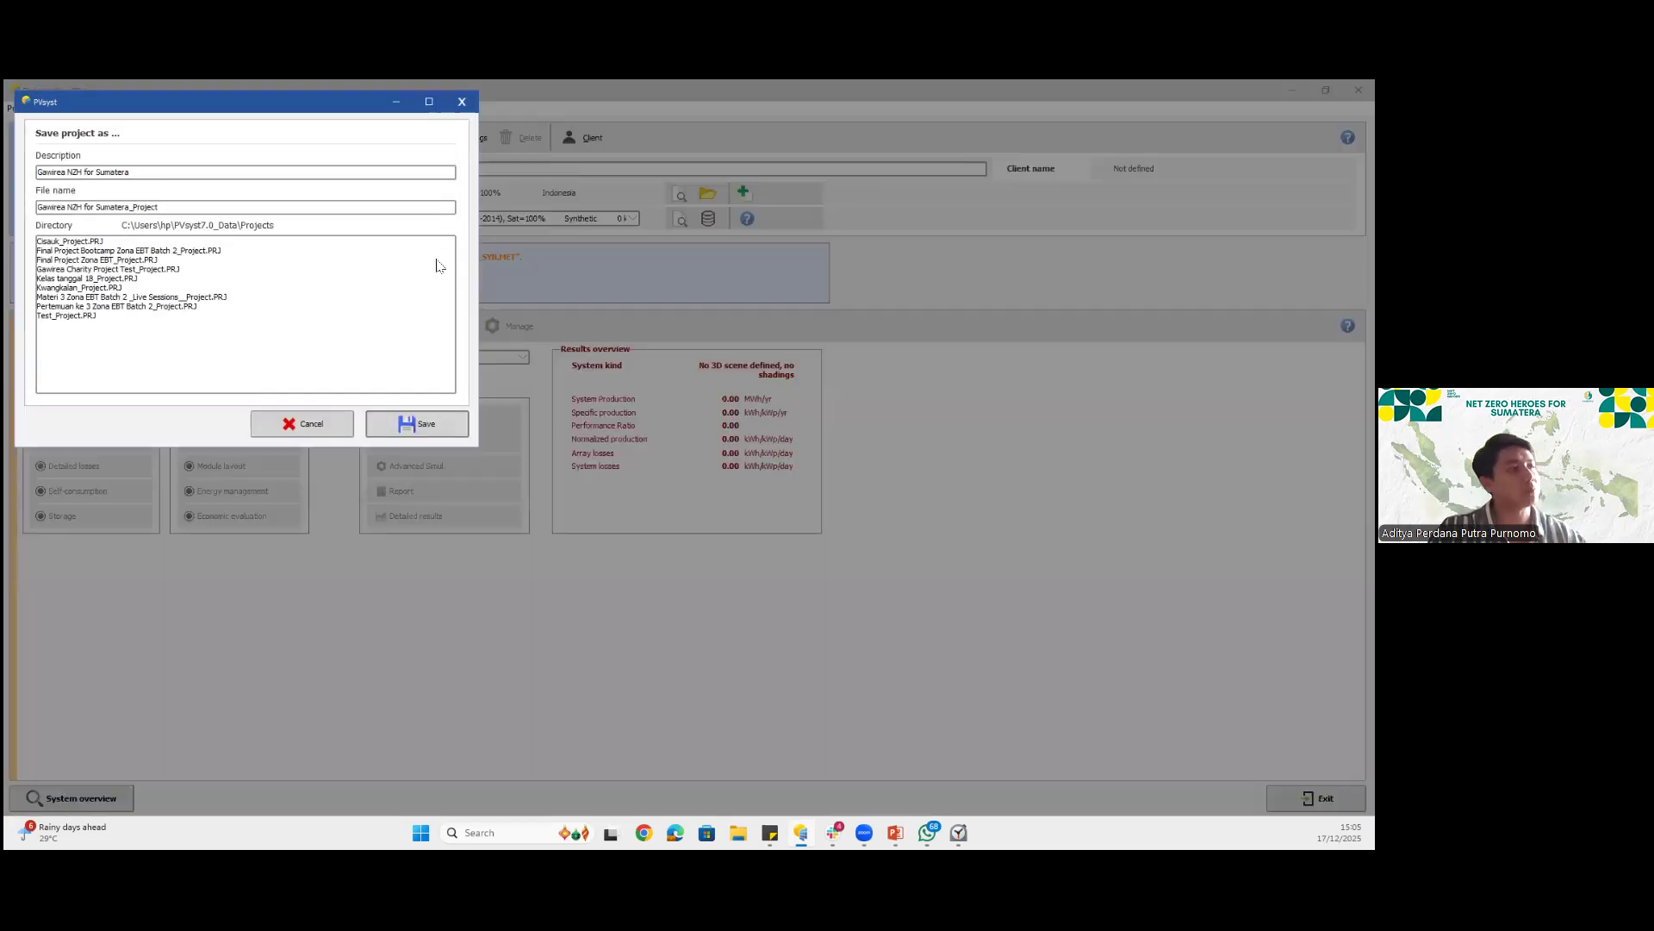
left_click(417, 423)
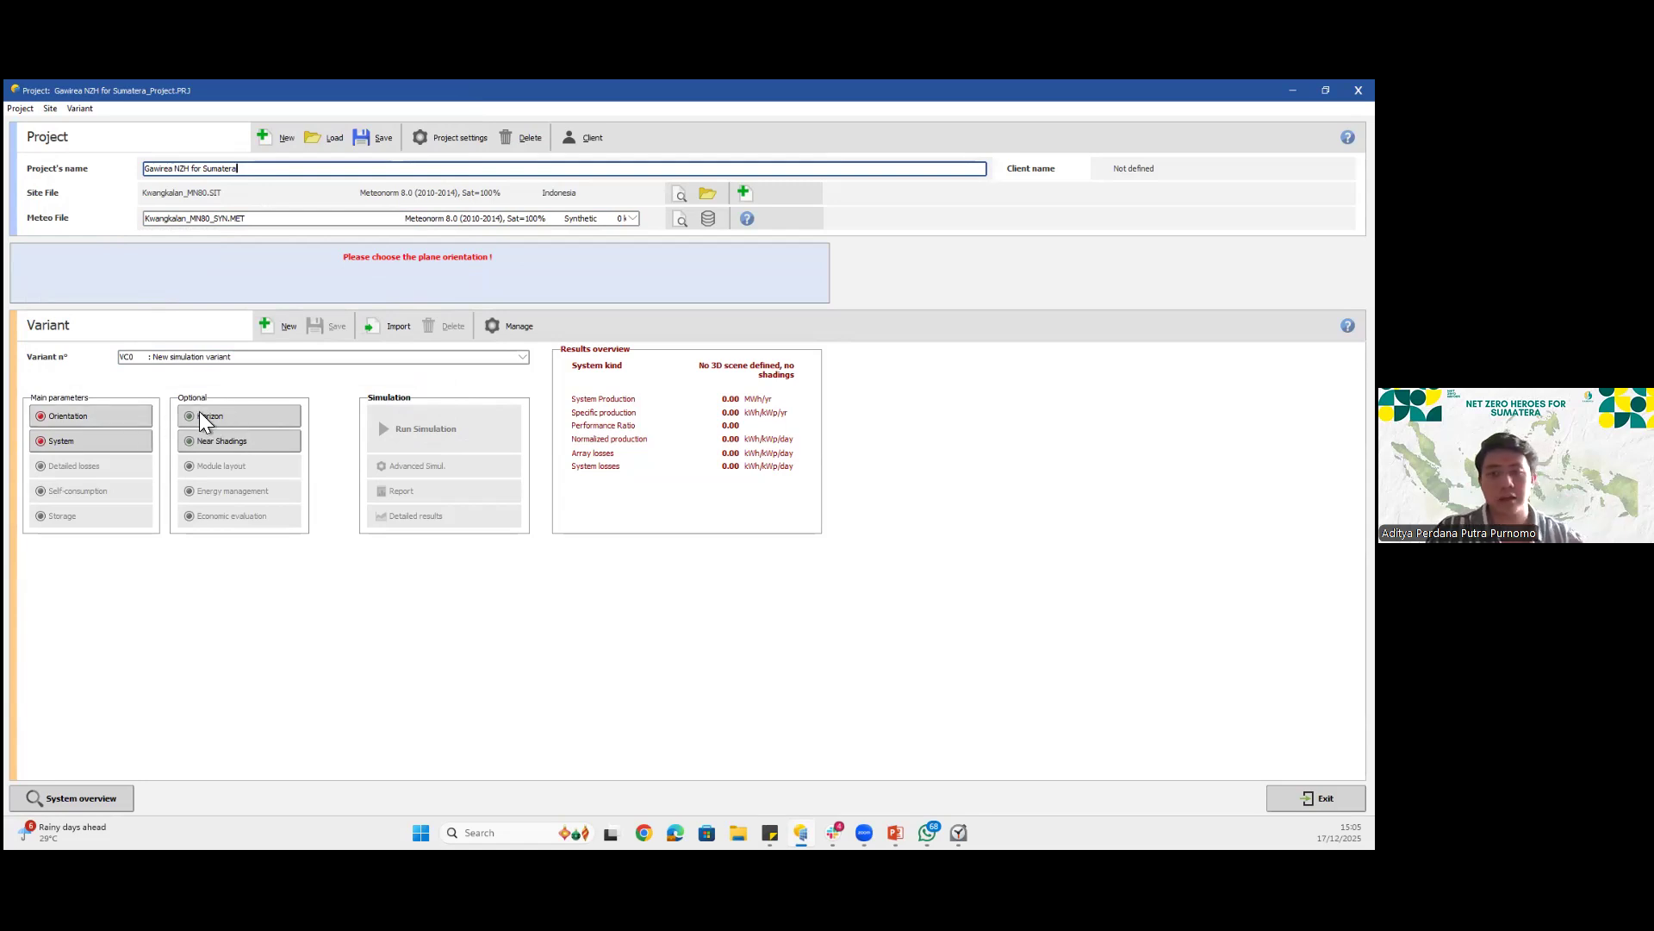
Open the variant's orientation settings and check the building's direction relative to north on the PowerPoint case study slide
left_click(143, 414)
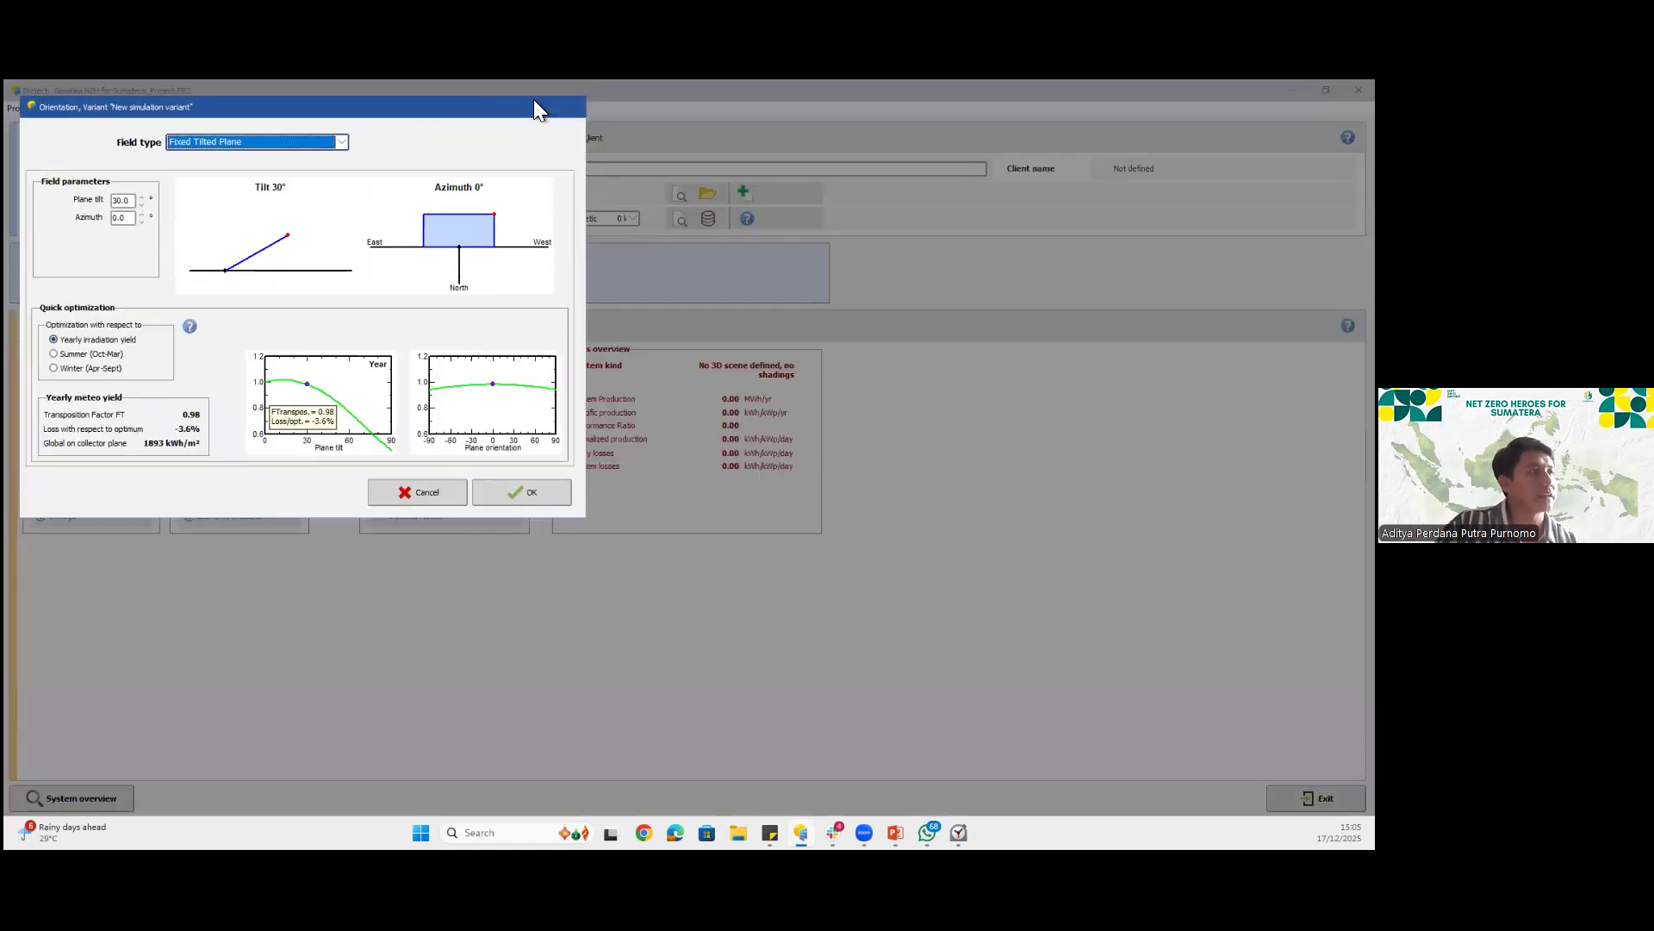
left_click(536, 101)
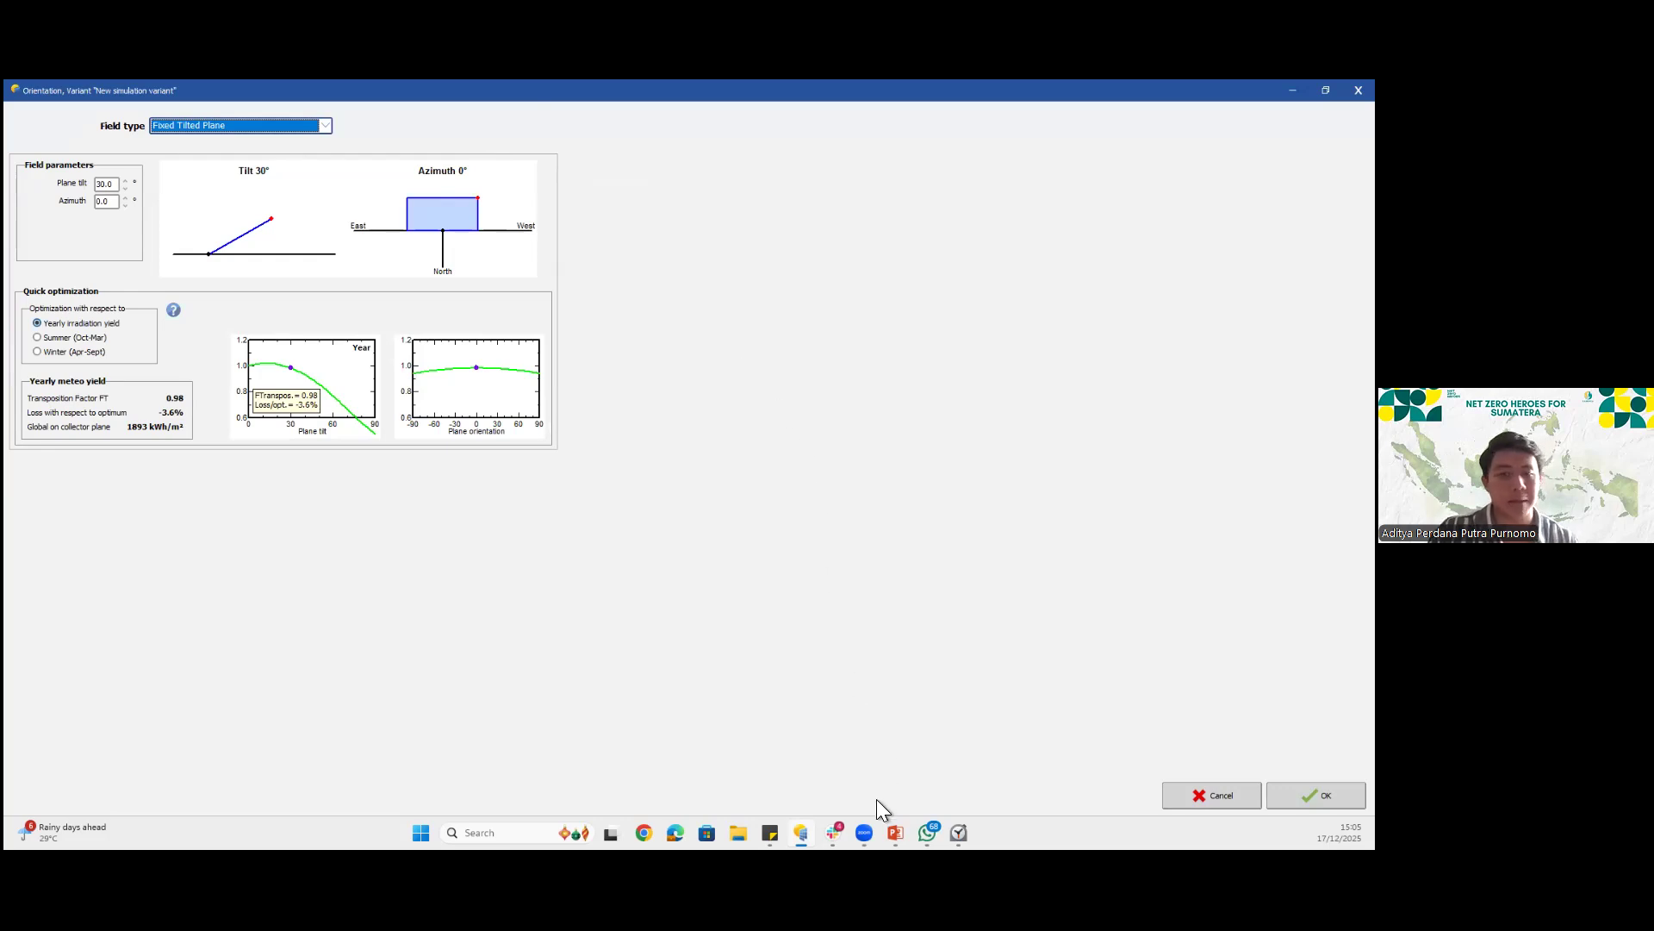
left_click(896, 833)
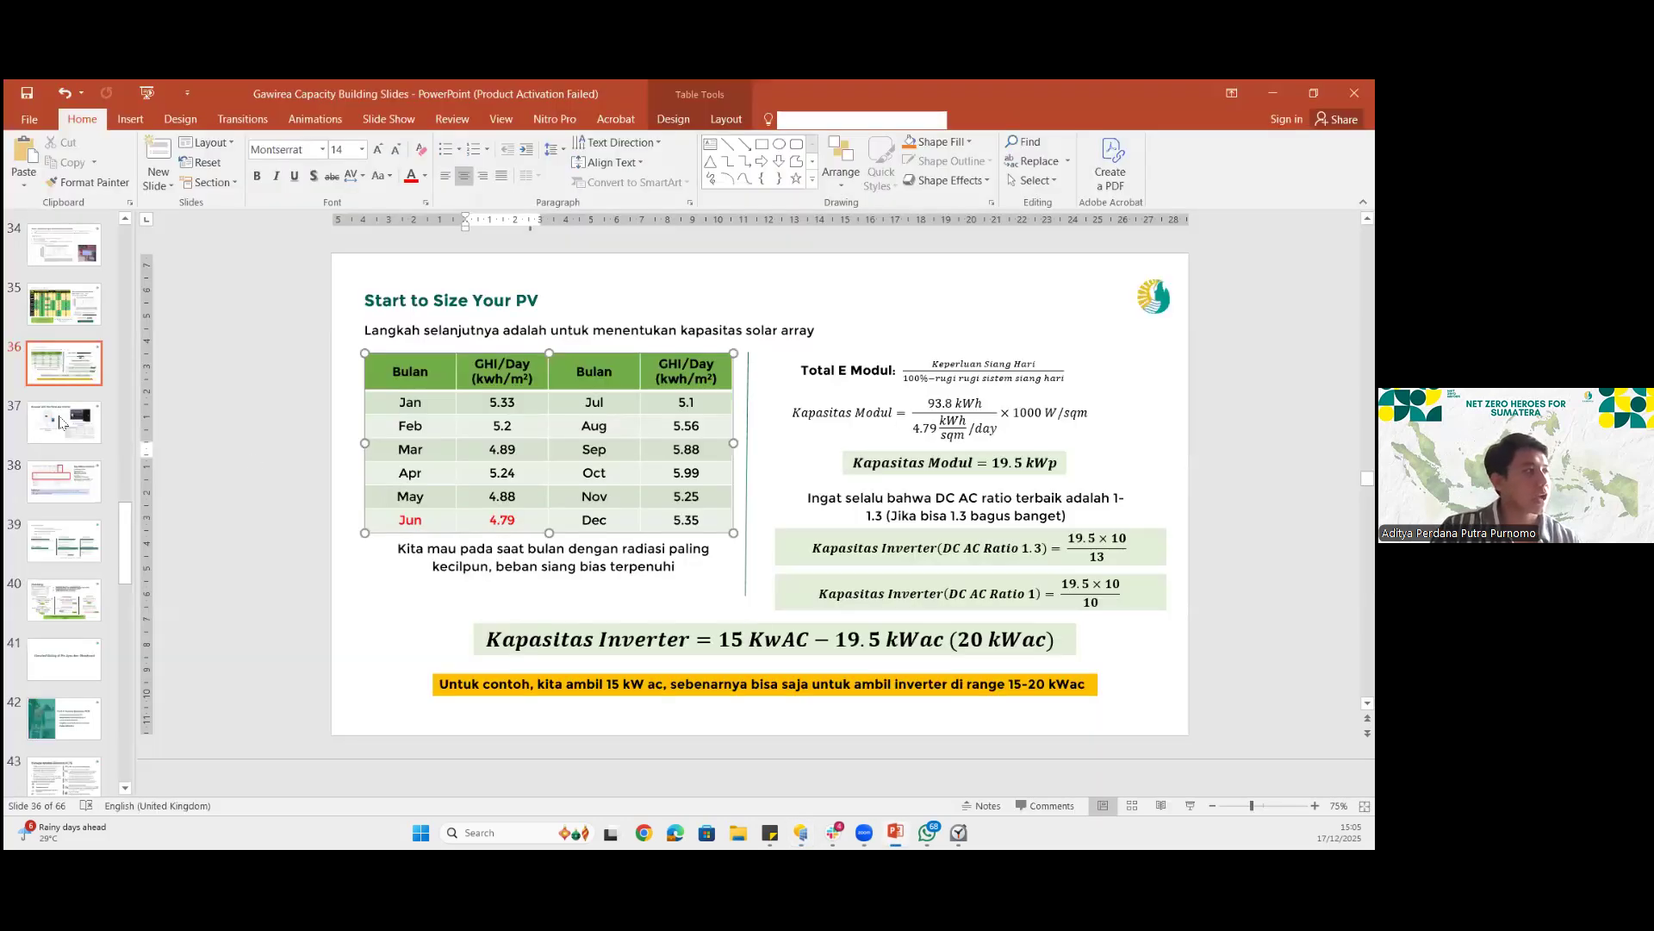
left_click(84, 259)
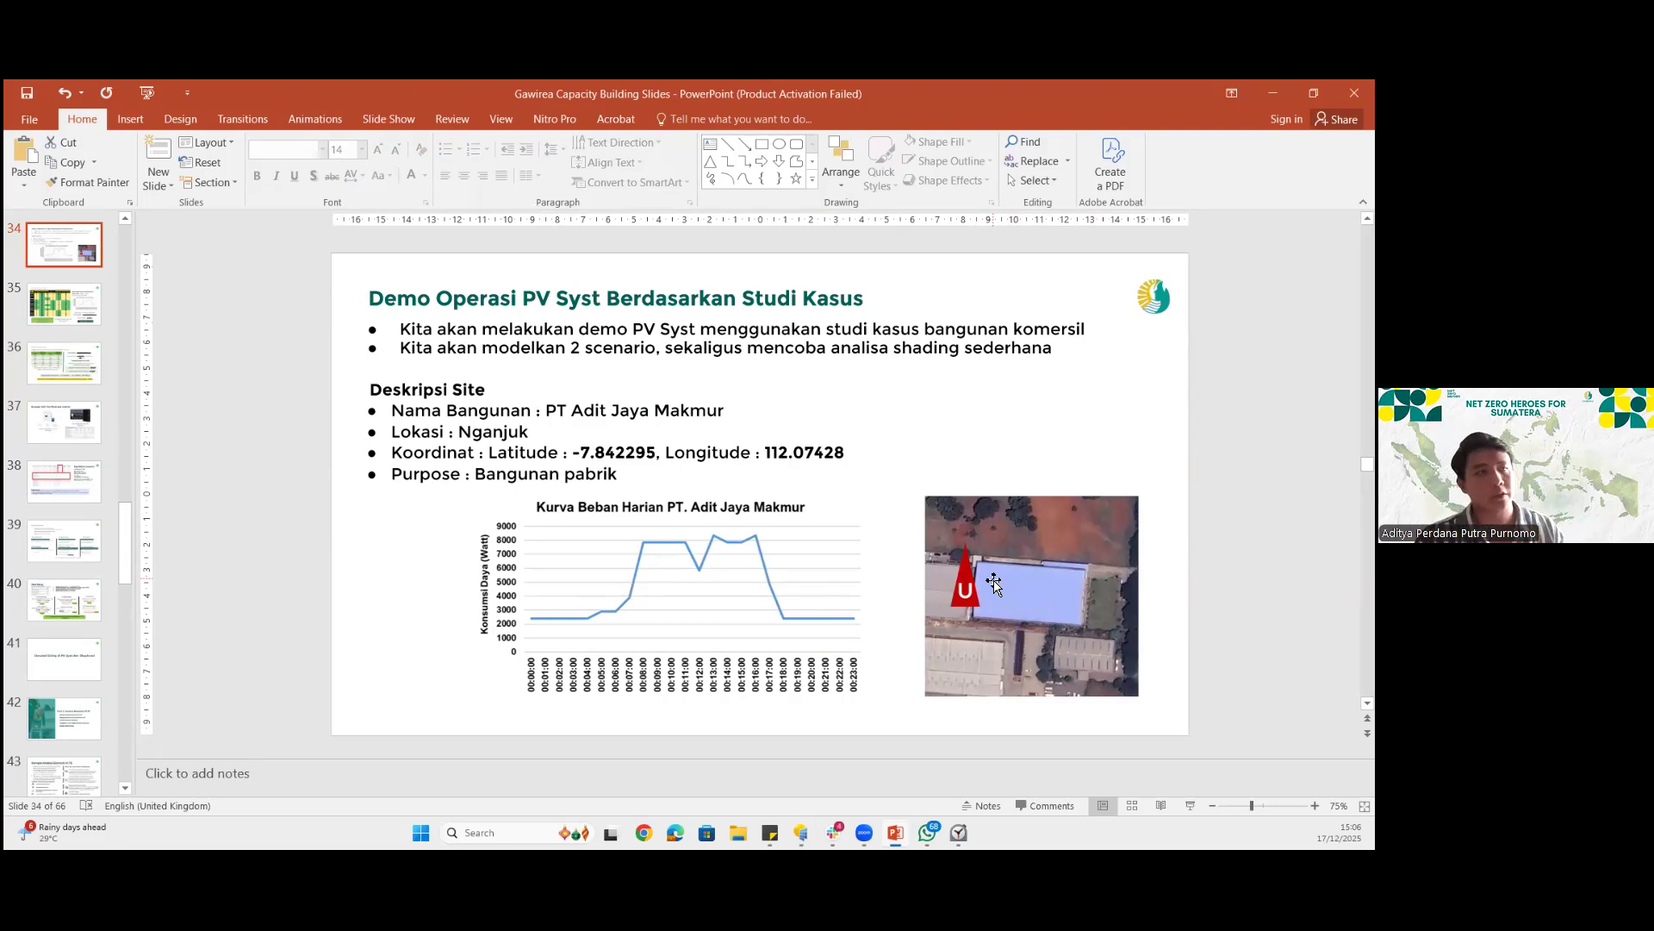
left_click(1273, 93)
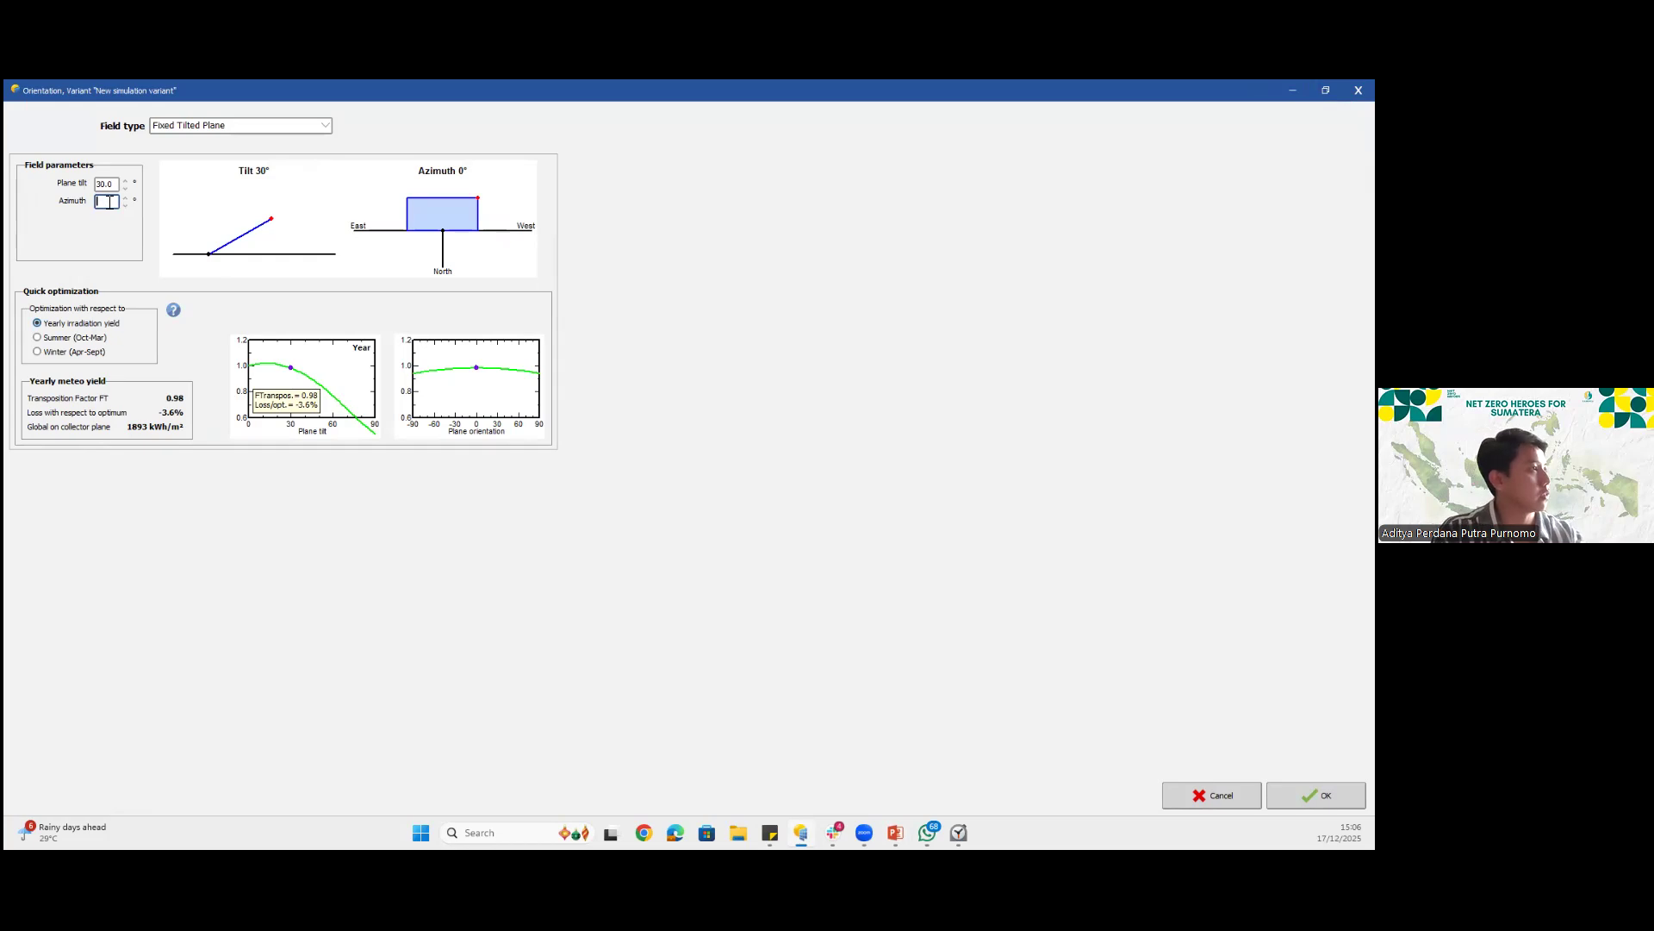
Try an azimuth of 5° for the fixed tilted plane and correct it to -5°
type("5")
key("Return")
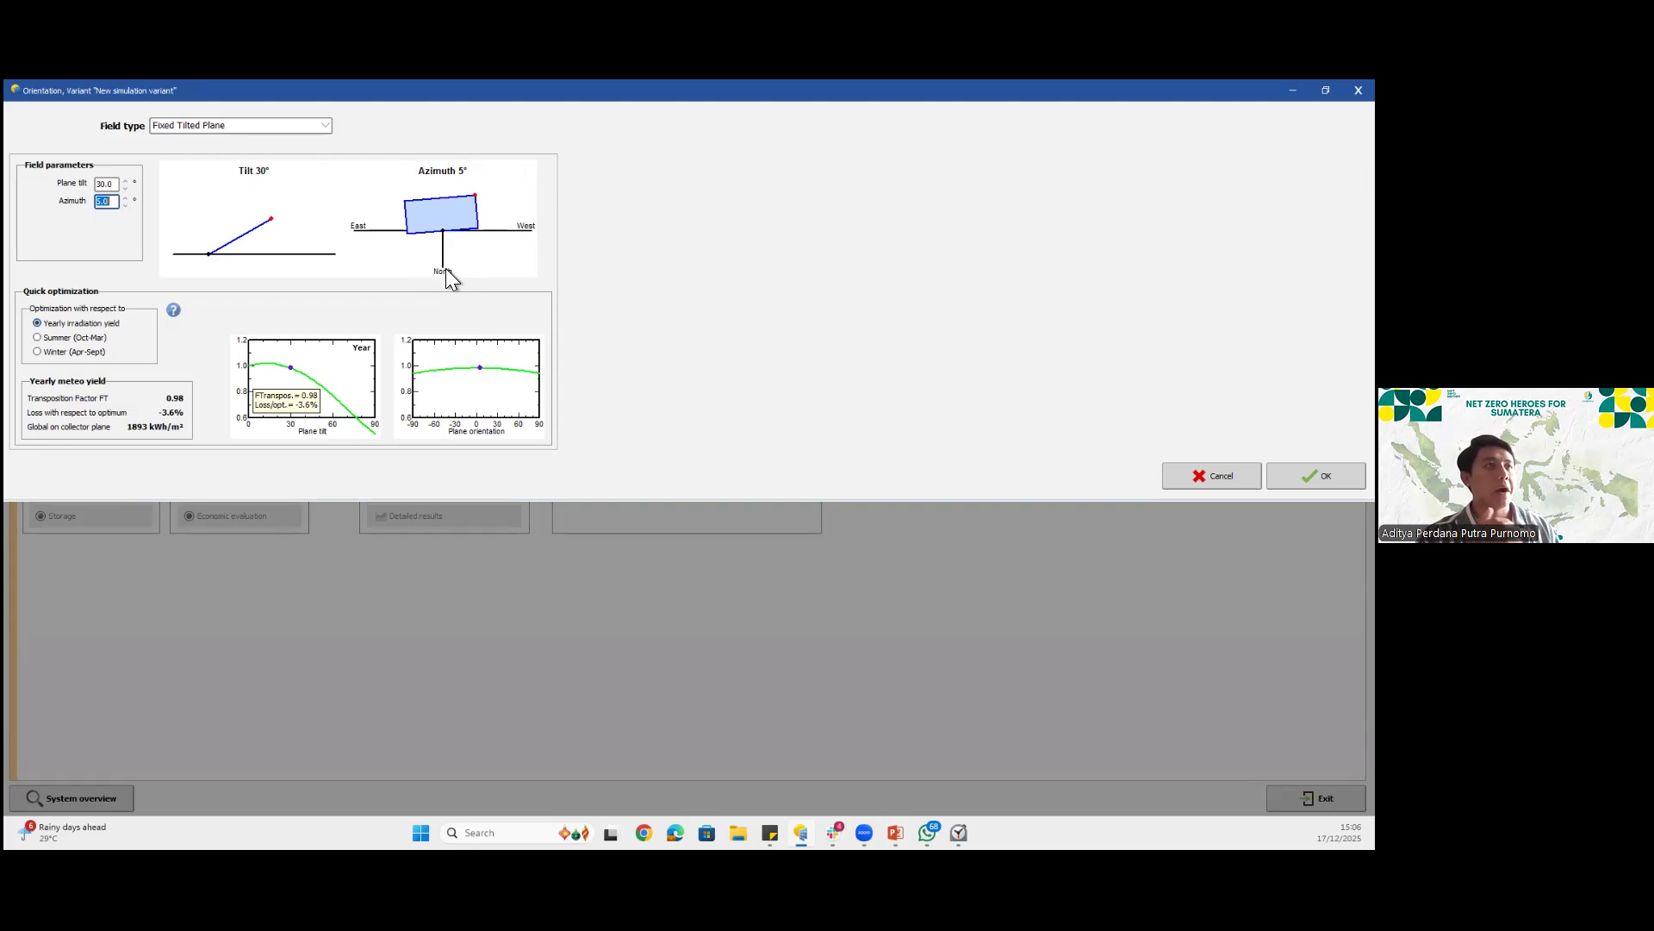
left_click(101, 202)
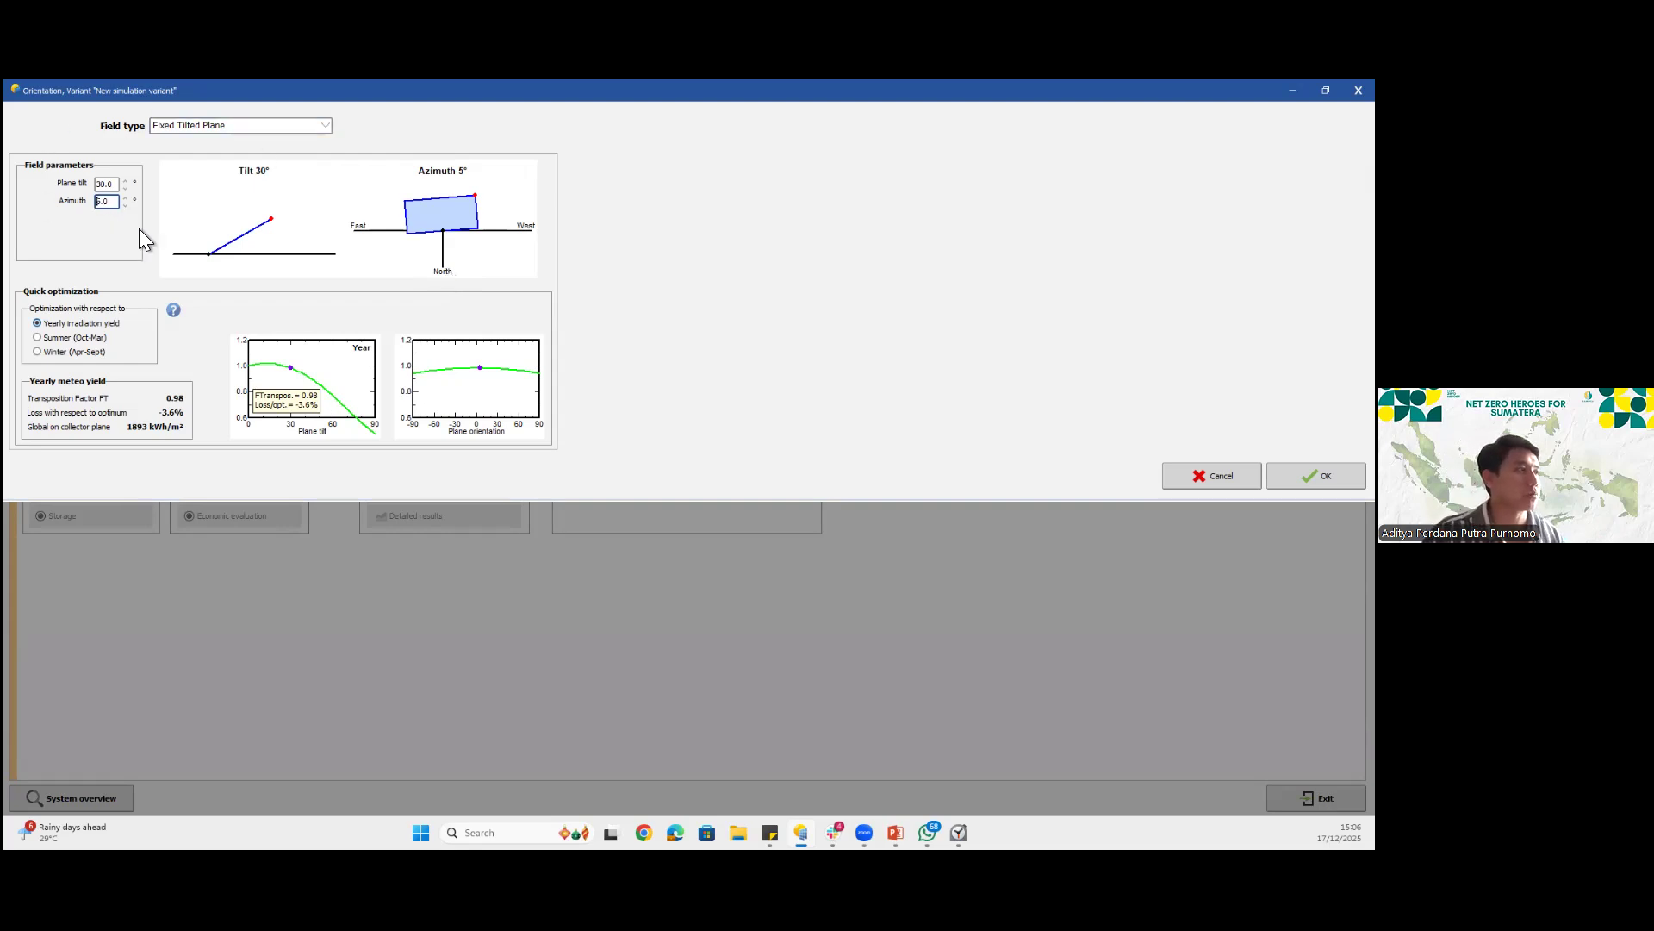
type("-")
left_click(109, 185)
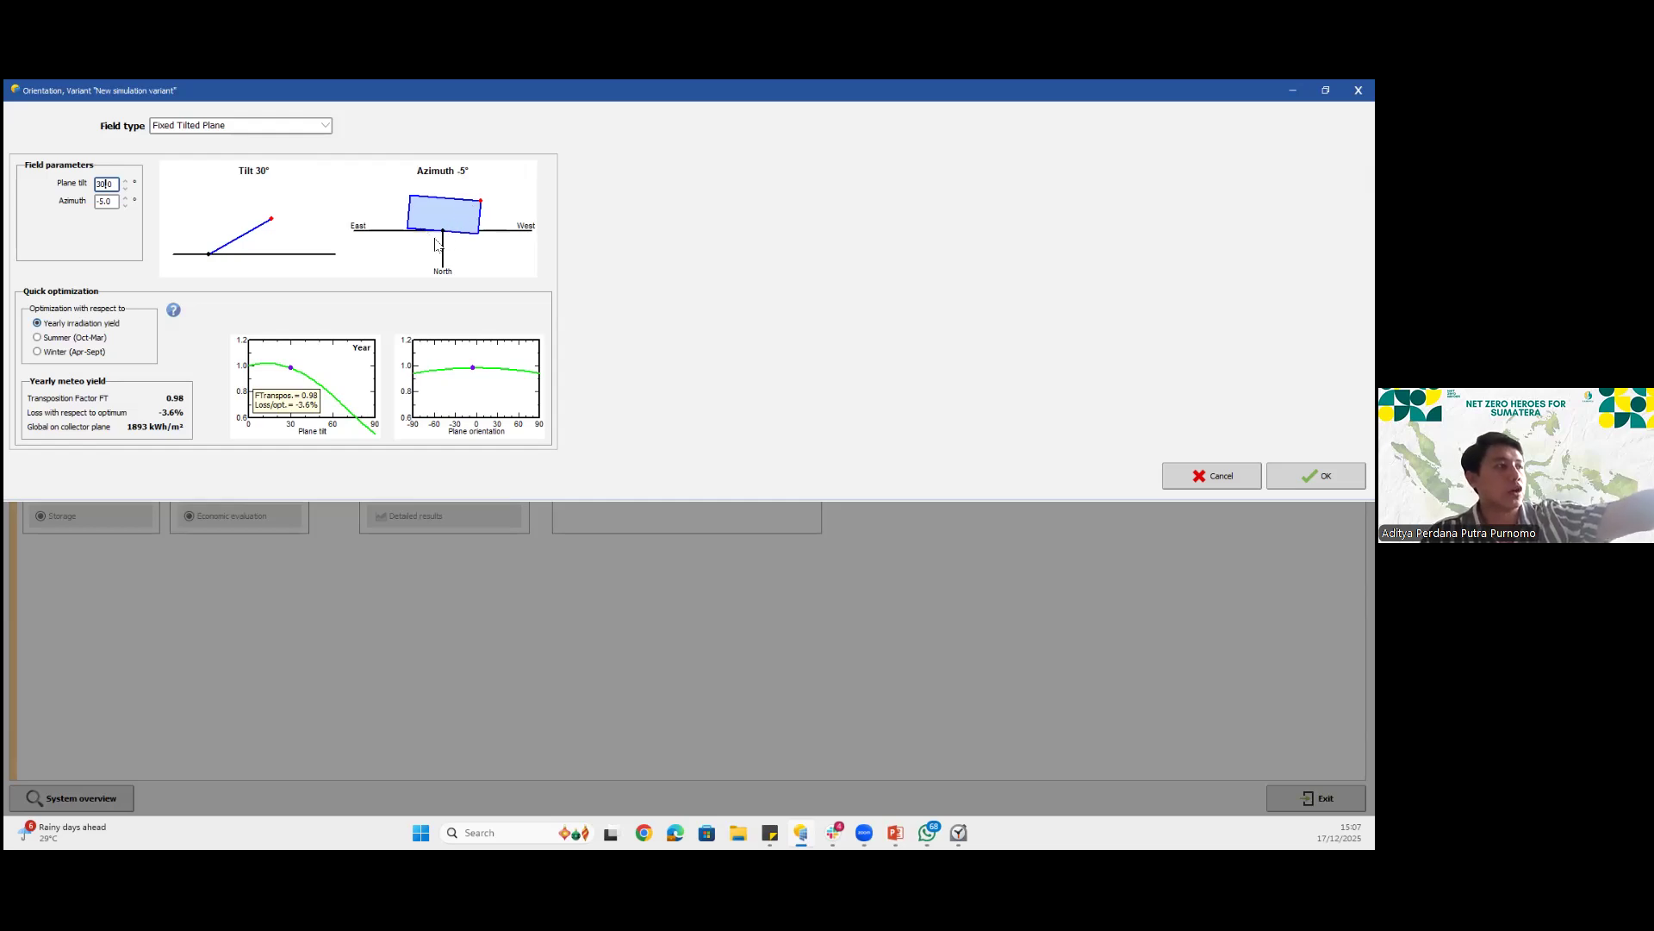
Check the roof image on the PowerPoint case study slide again and set the plane tilt to 10°
left_click(110, 186)
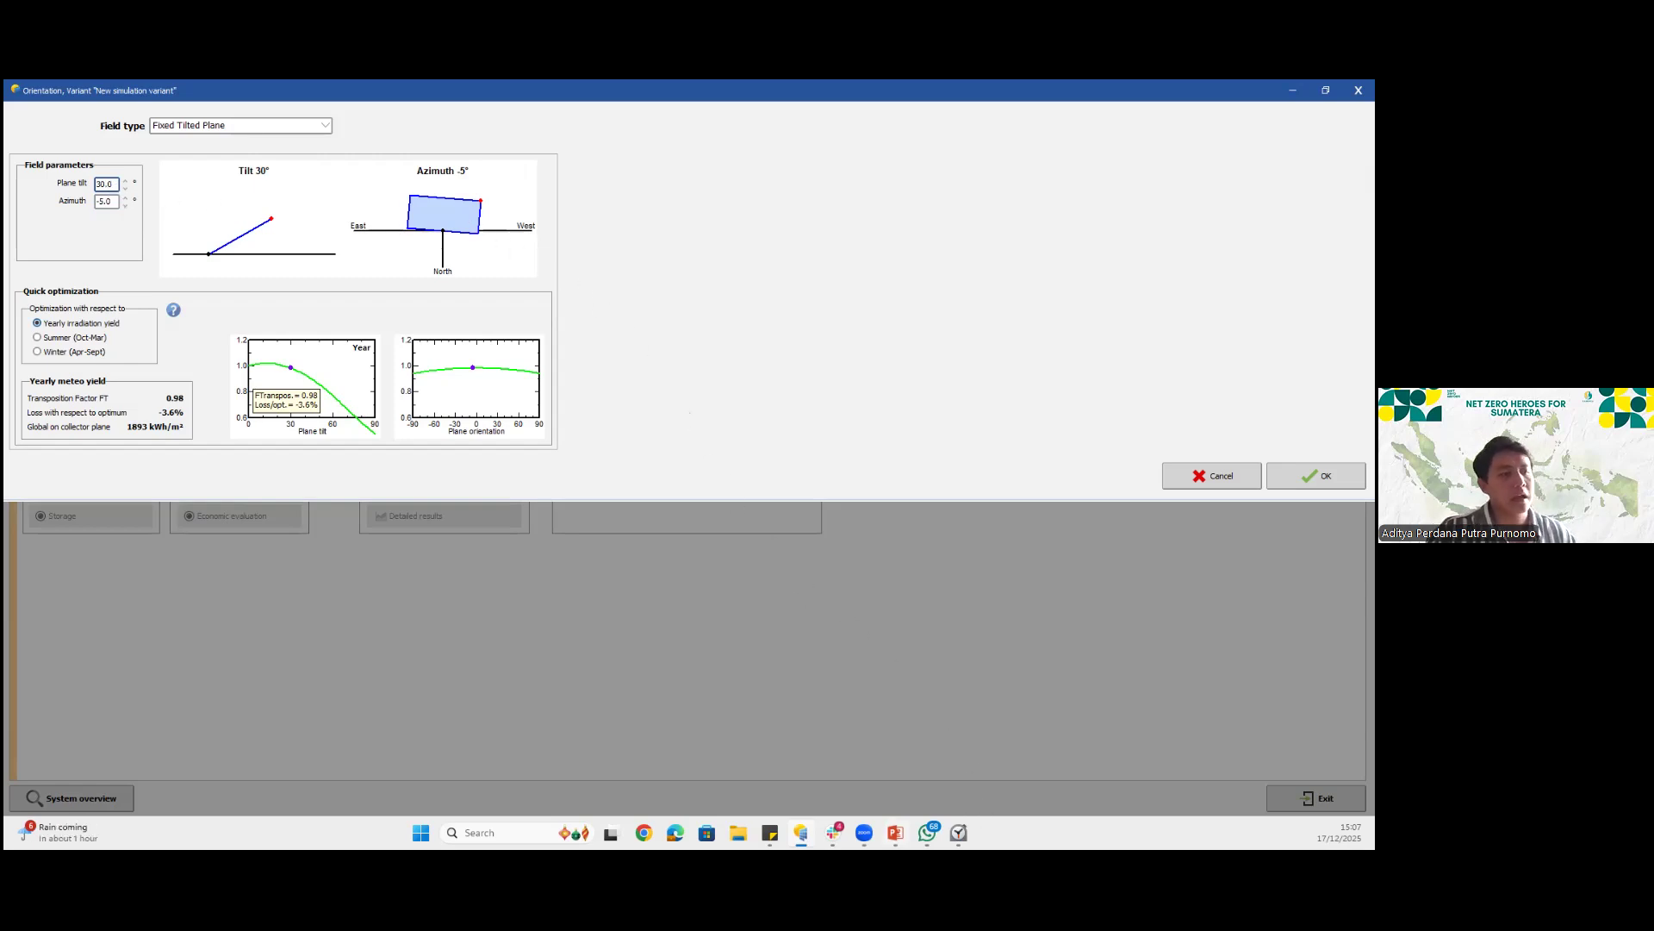
left_click(888, 753)
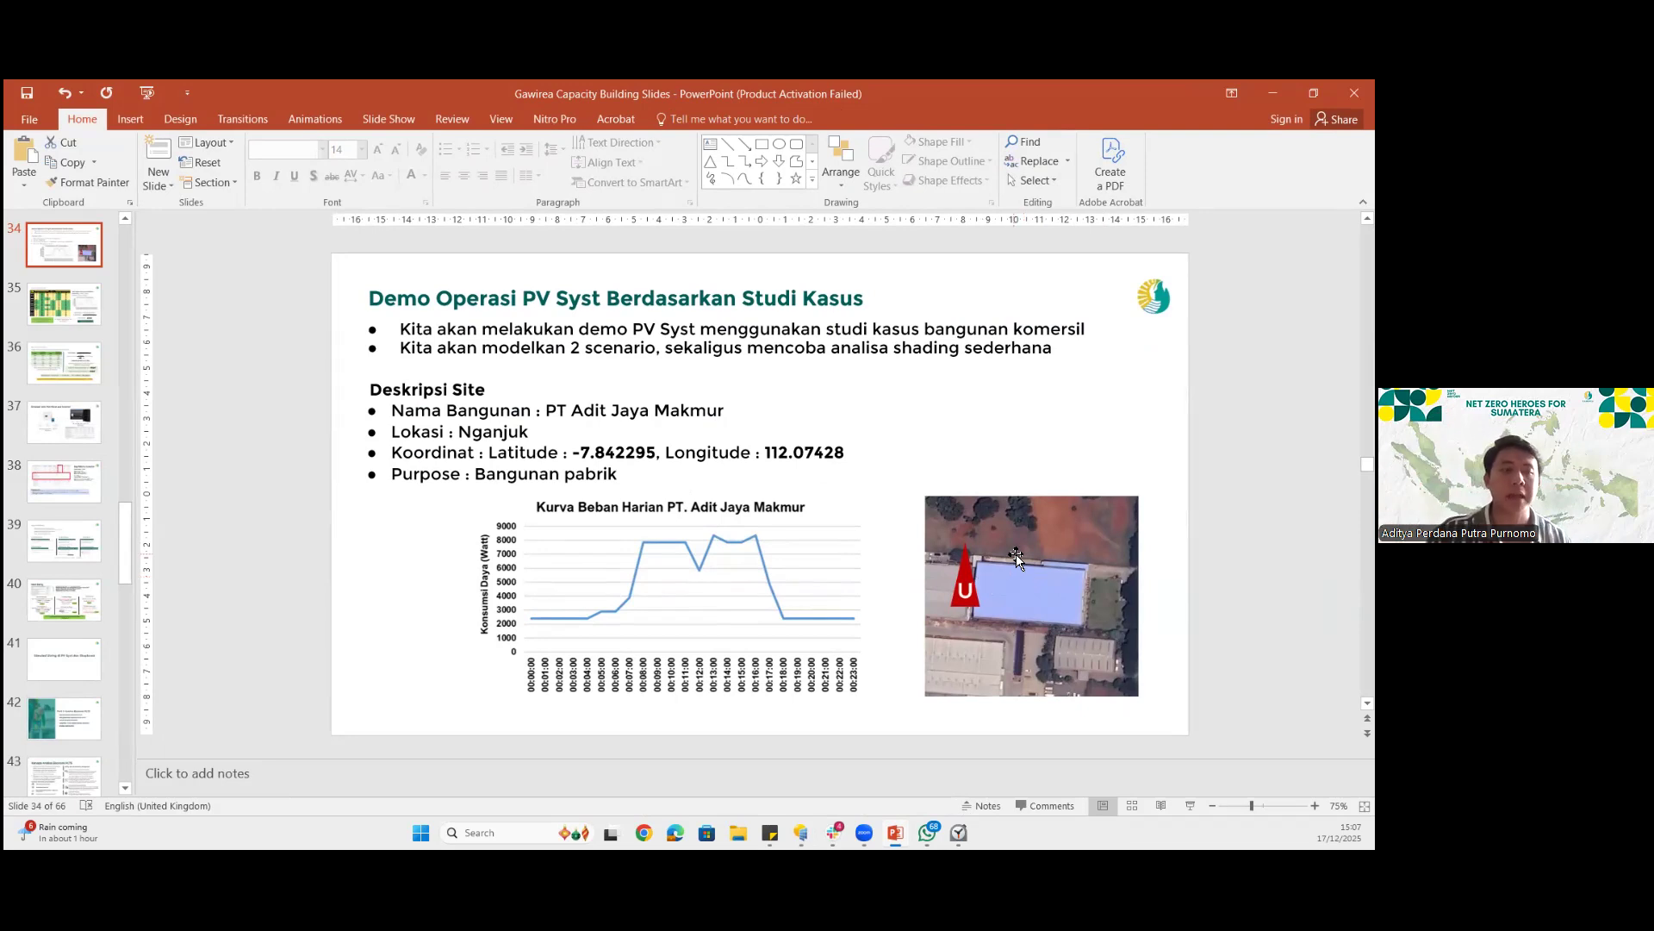
left_click(1273, 93)
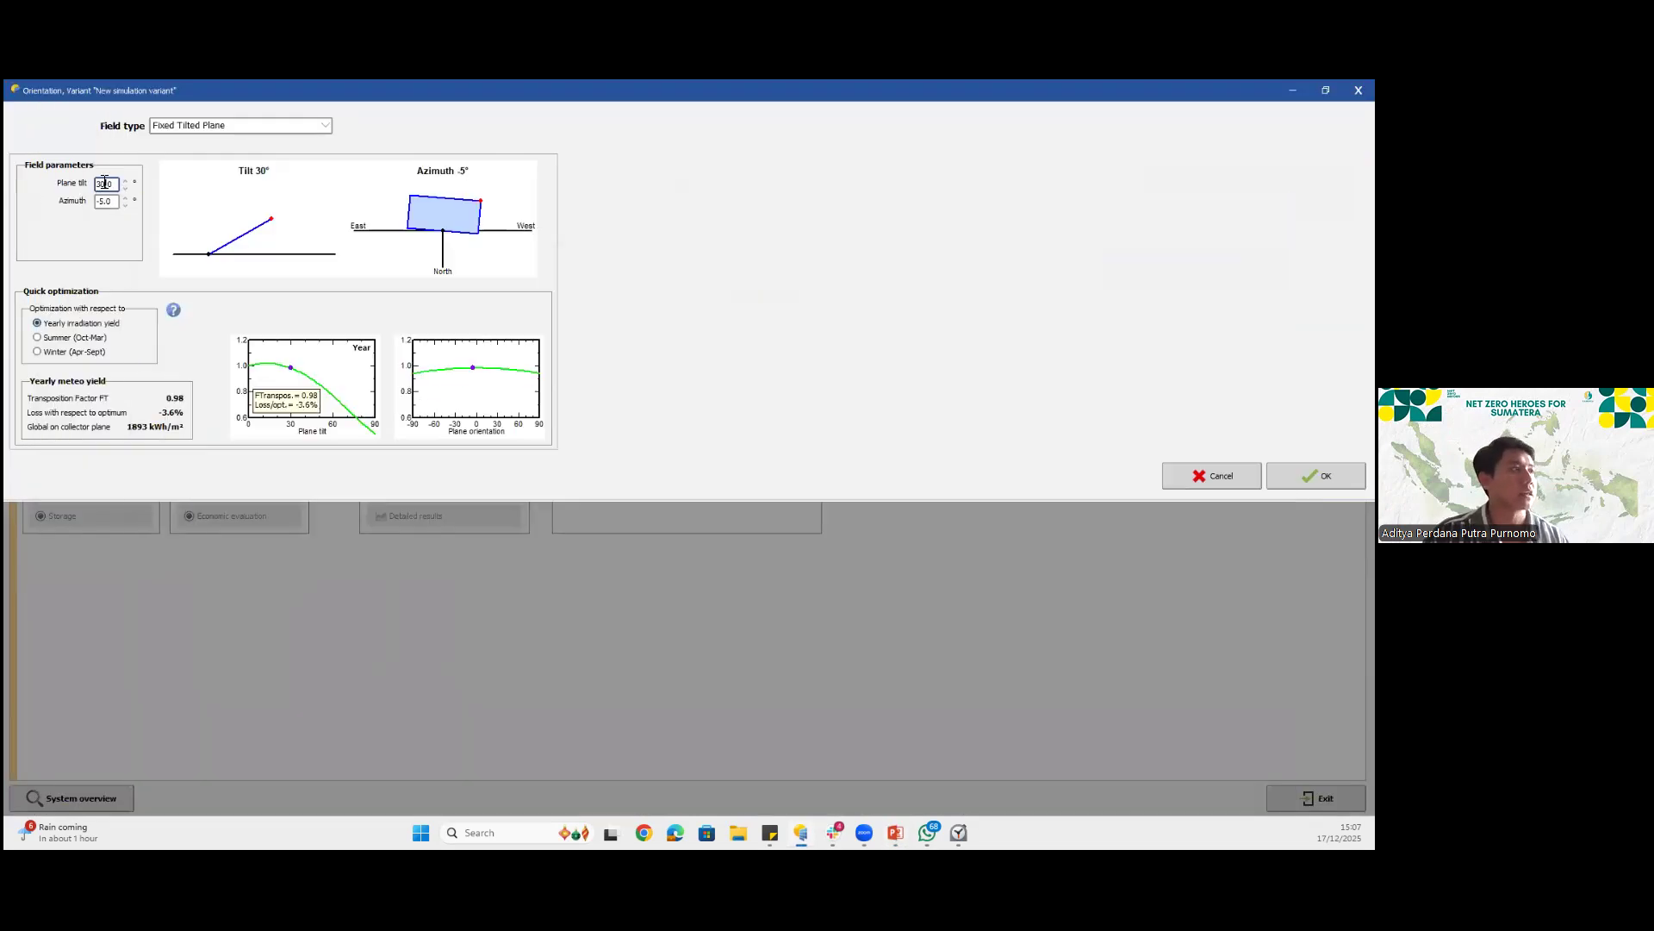
left_click_drag(96, 184, 101, 184)
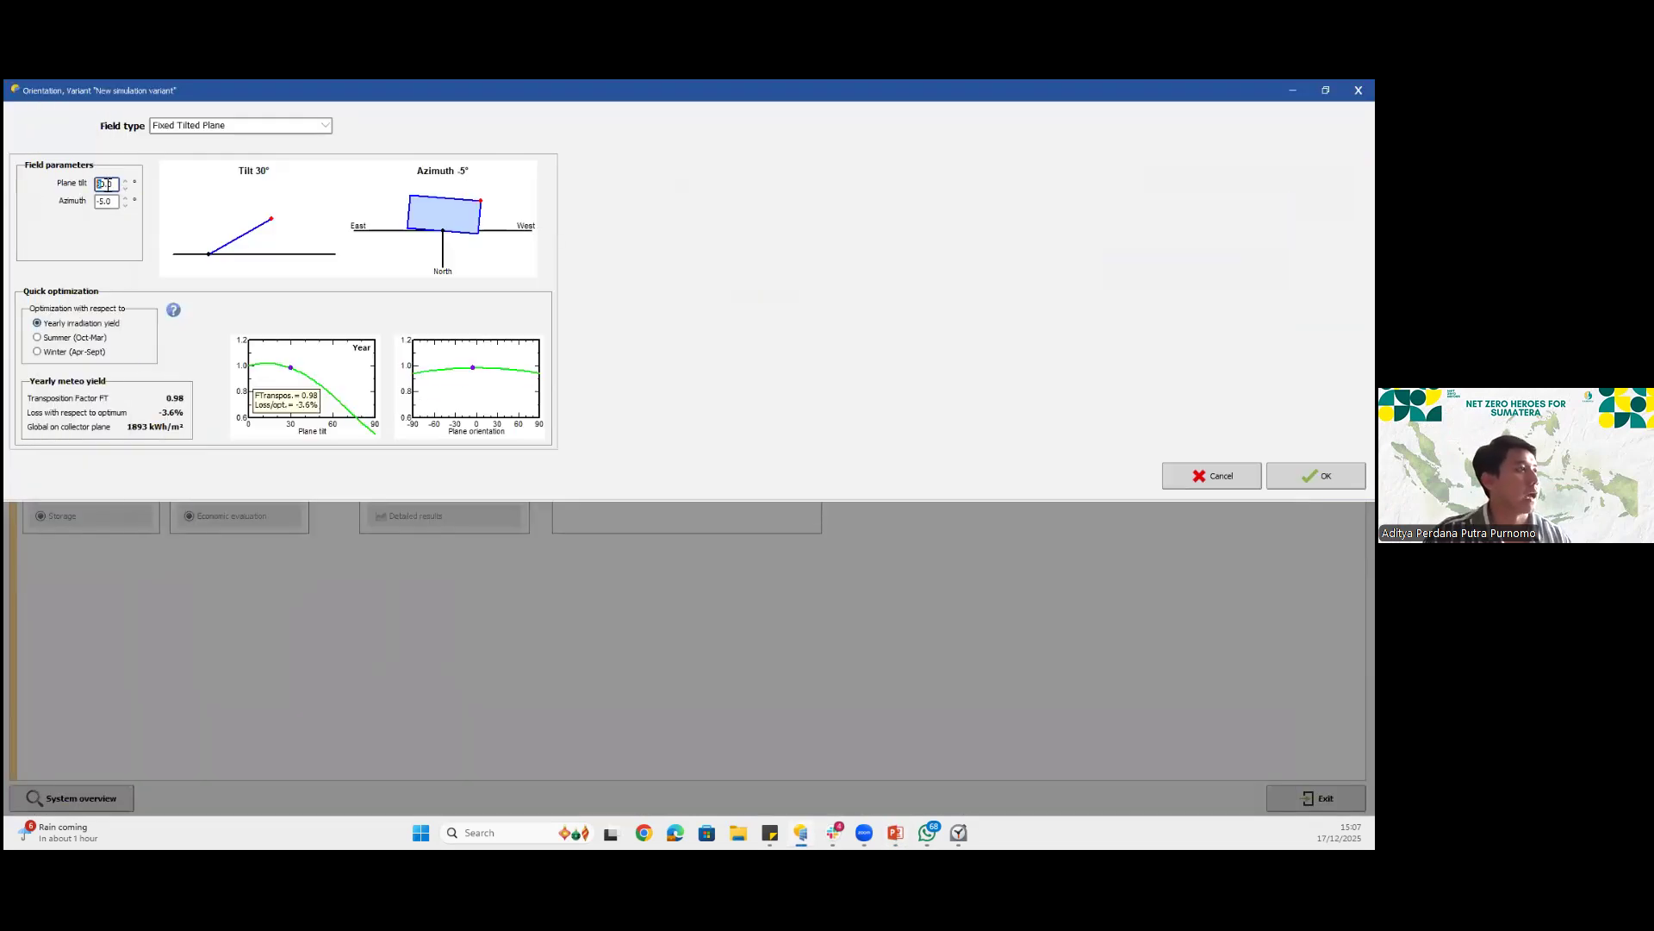
type("1")
left_click(105, 200)
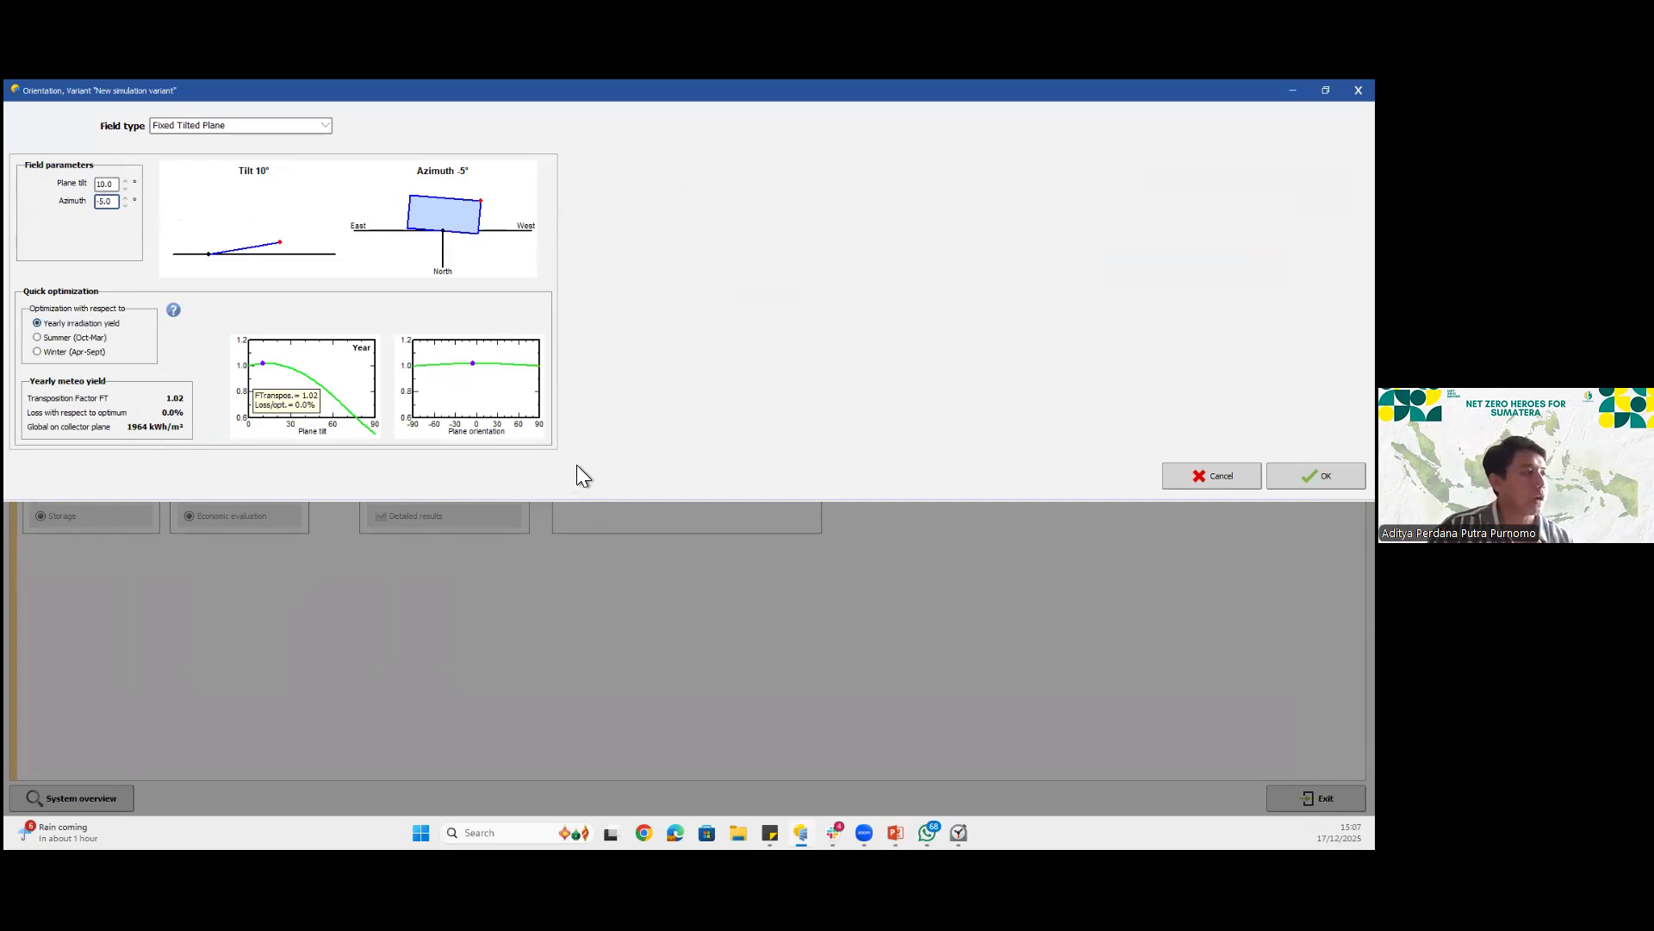
Try plane tilts of 30° and 50° to compare their effect on the yearly irradiation yield
left_click(109, 188)
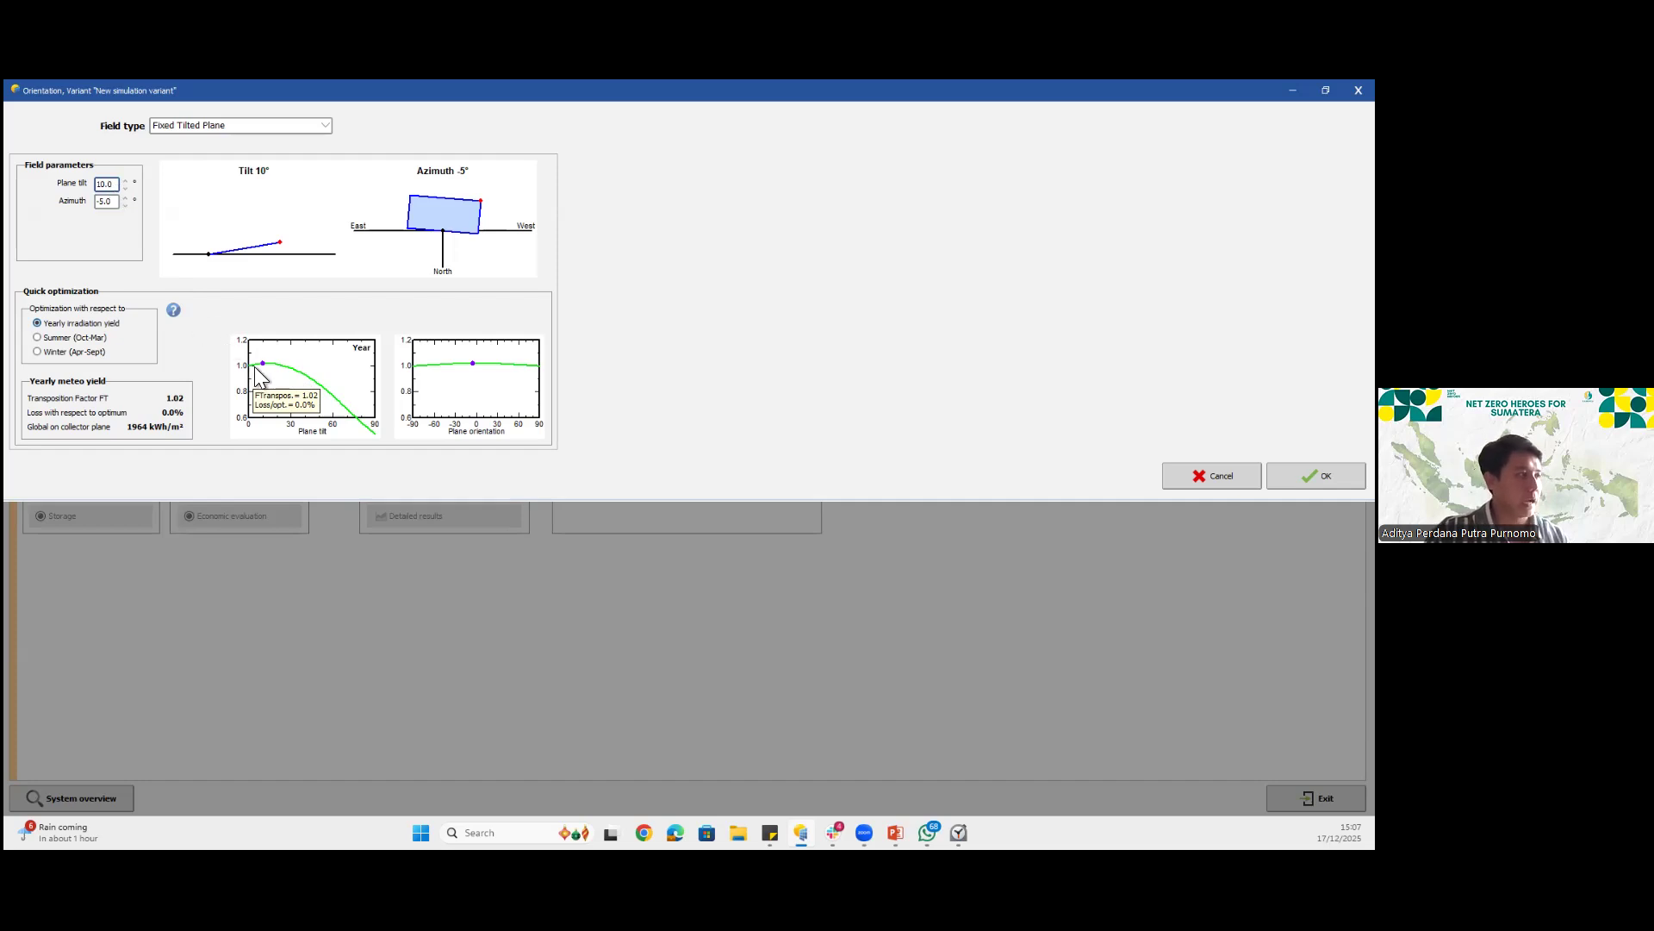
left_click_drag(107, 186, 94, 183)
type("30")
left_click(108, 198)
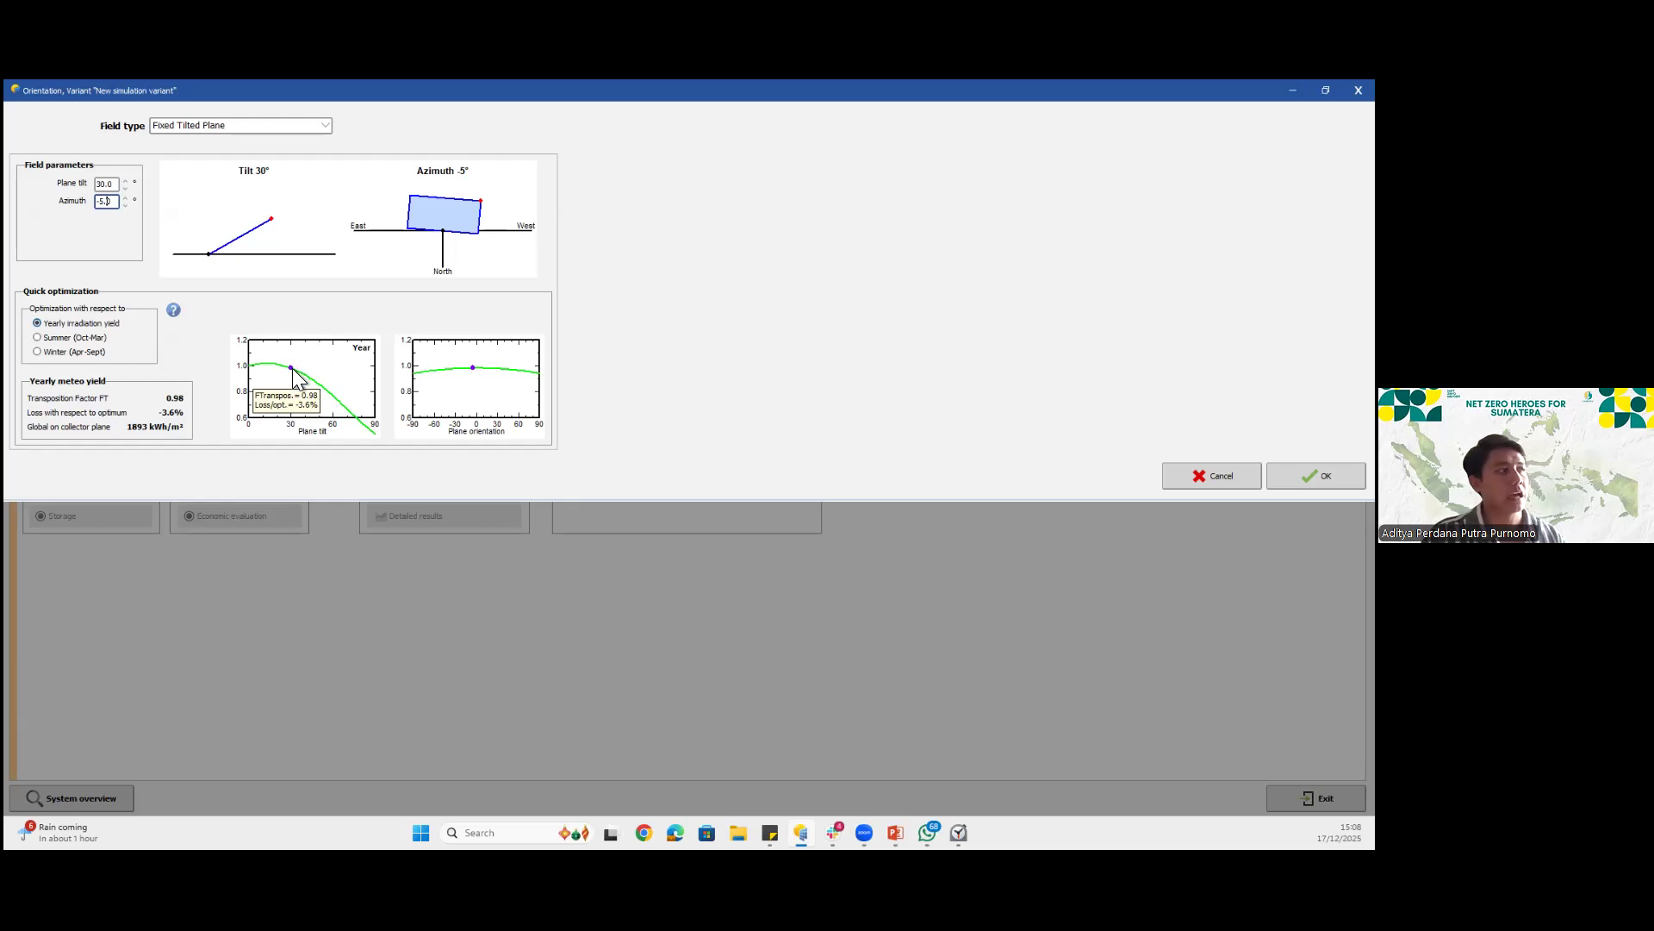
left_click(105, 184)
key("BackSpace")
key("BackSpace")
type("50")
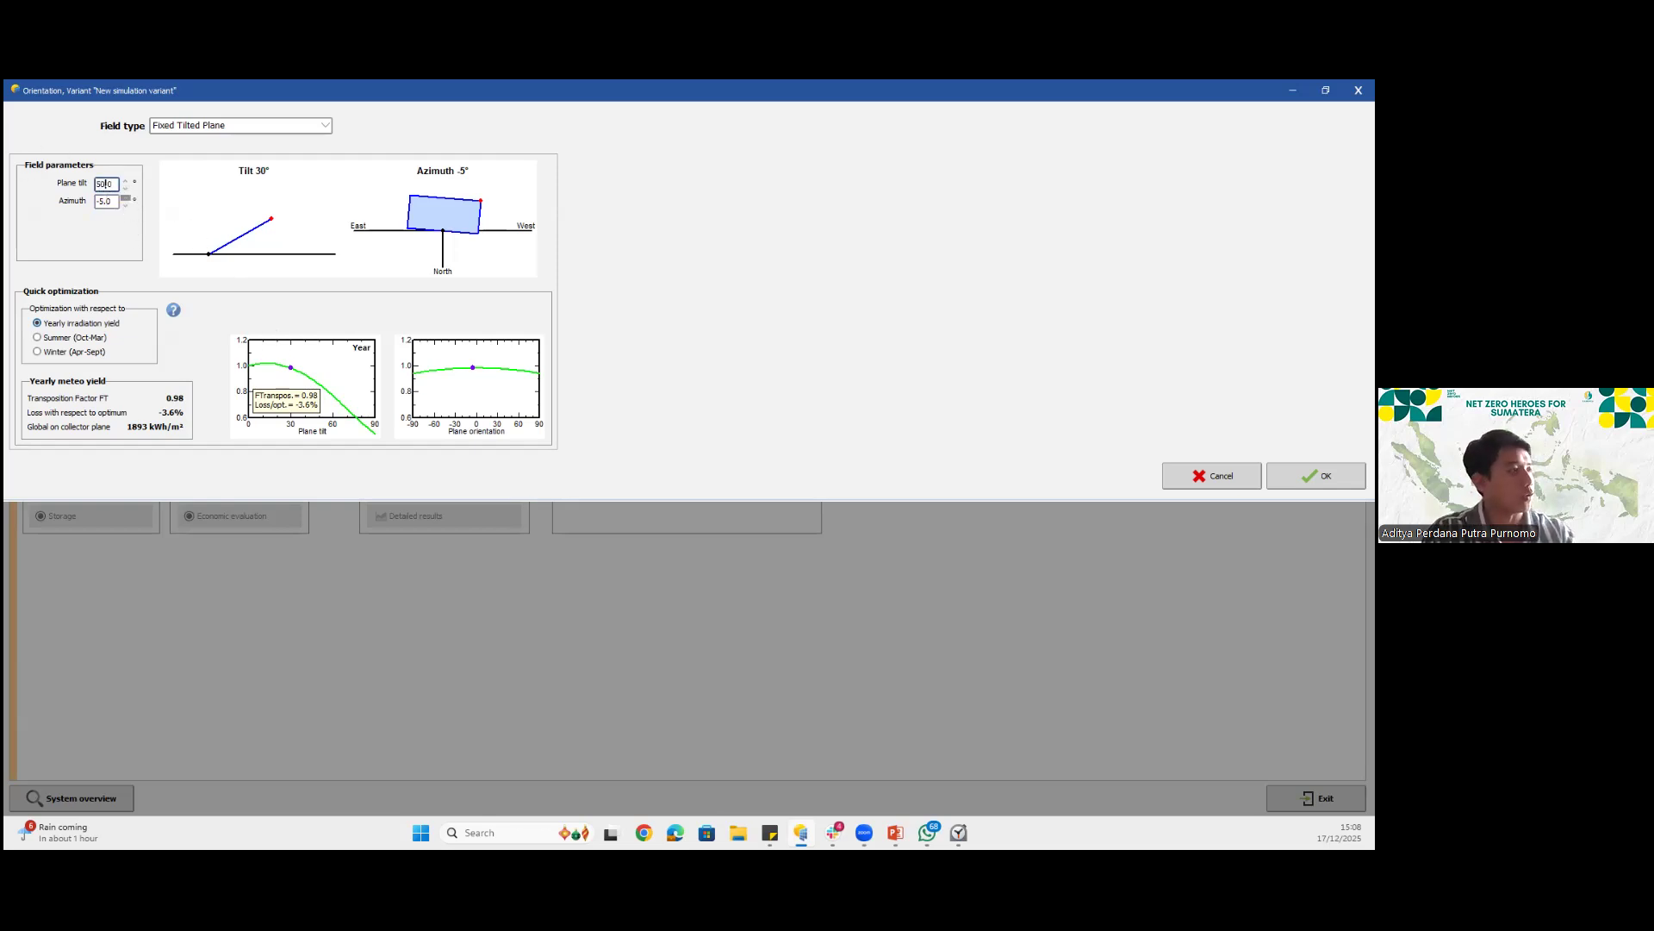
left_click(114, 203)
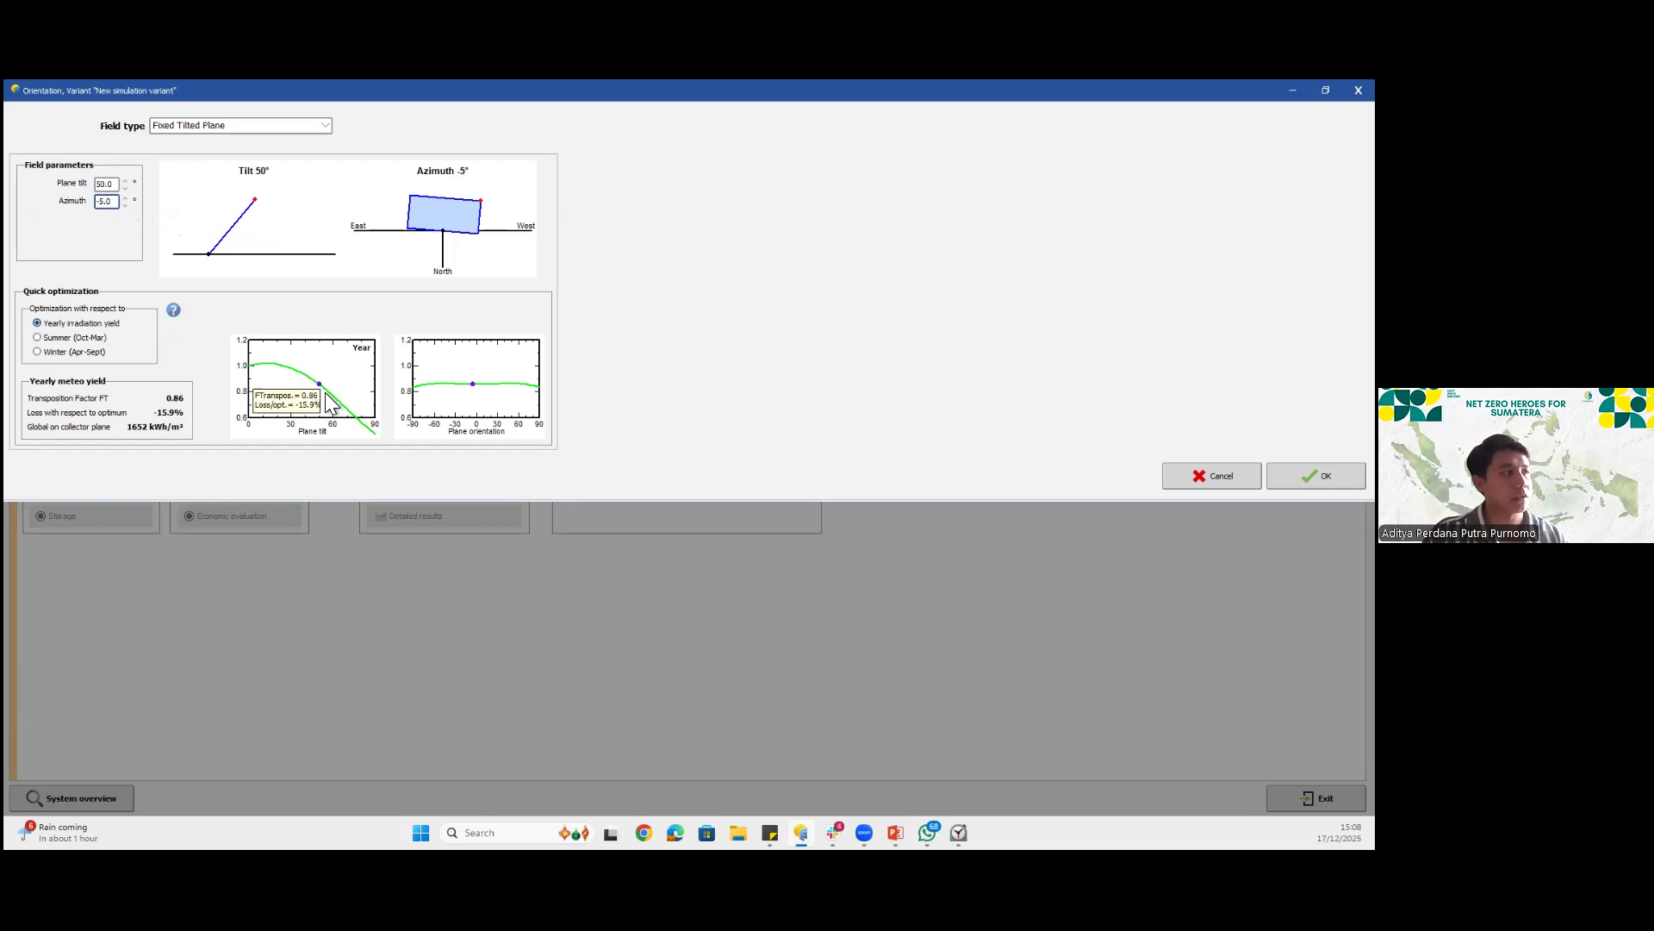
Set the plane tilt back to 10° in the field parameters
left_click(104, 184)
left_click_drag(104, 184, 95, 185)
type("1")
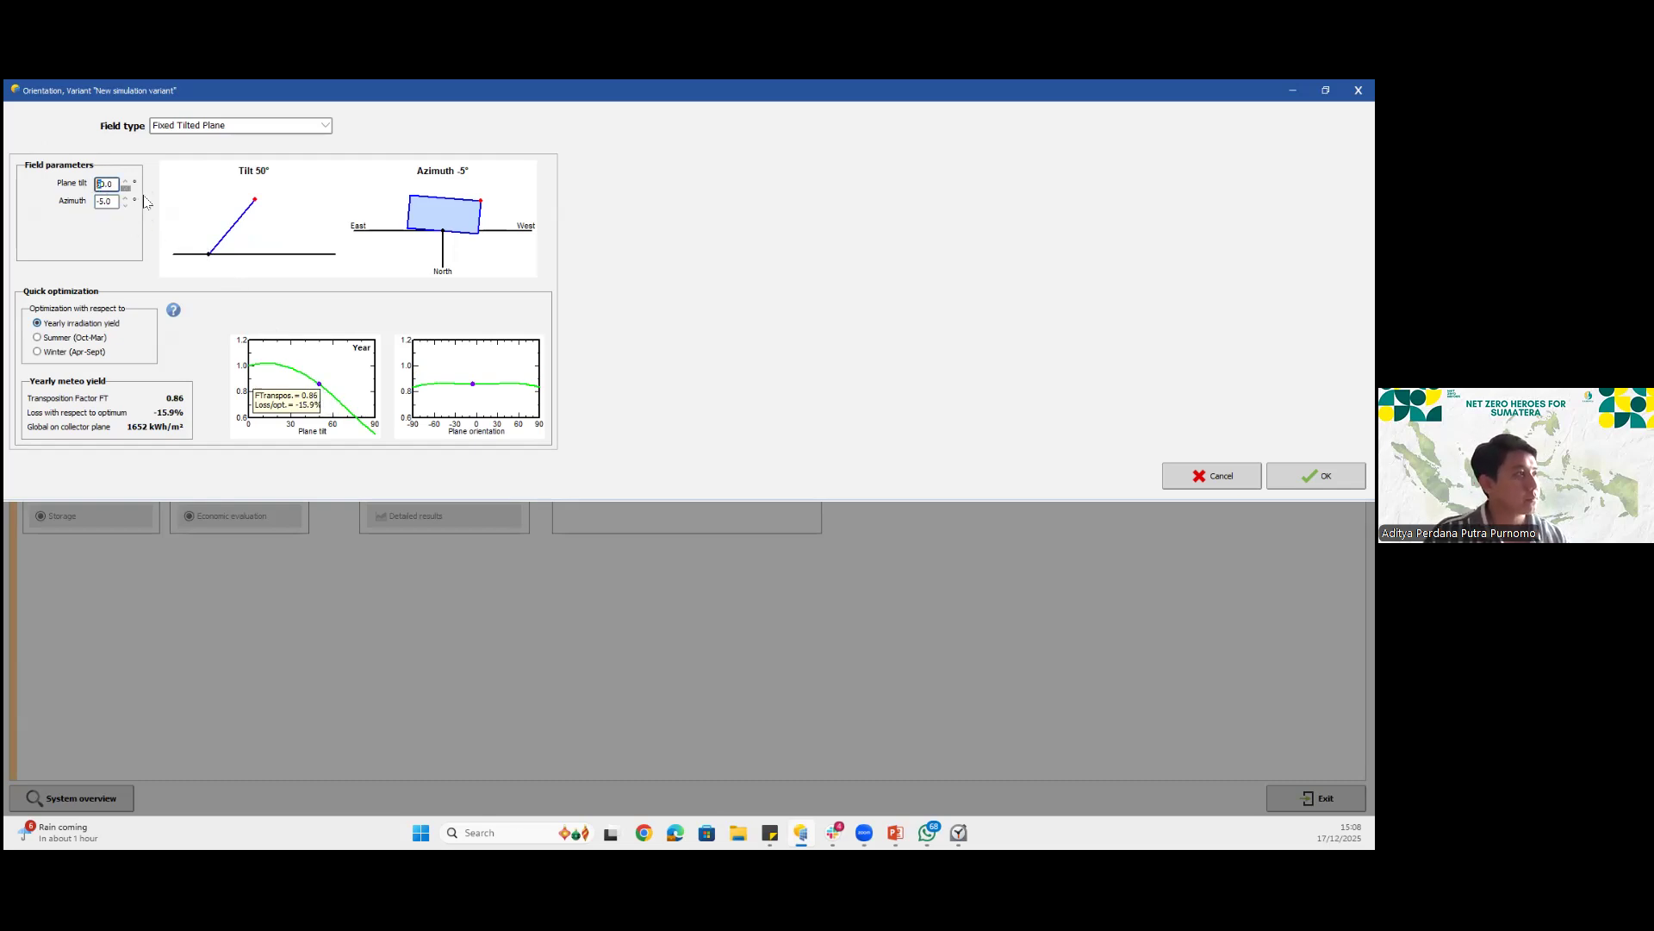
left_click(105, 202)
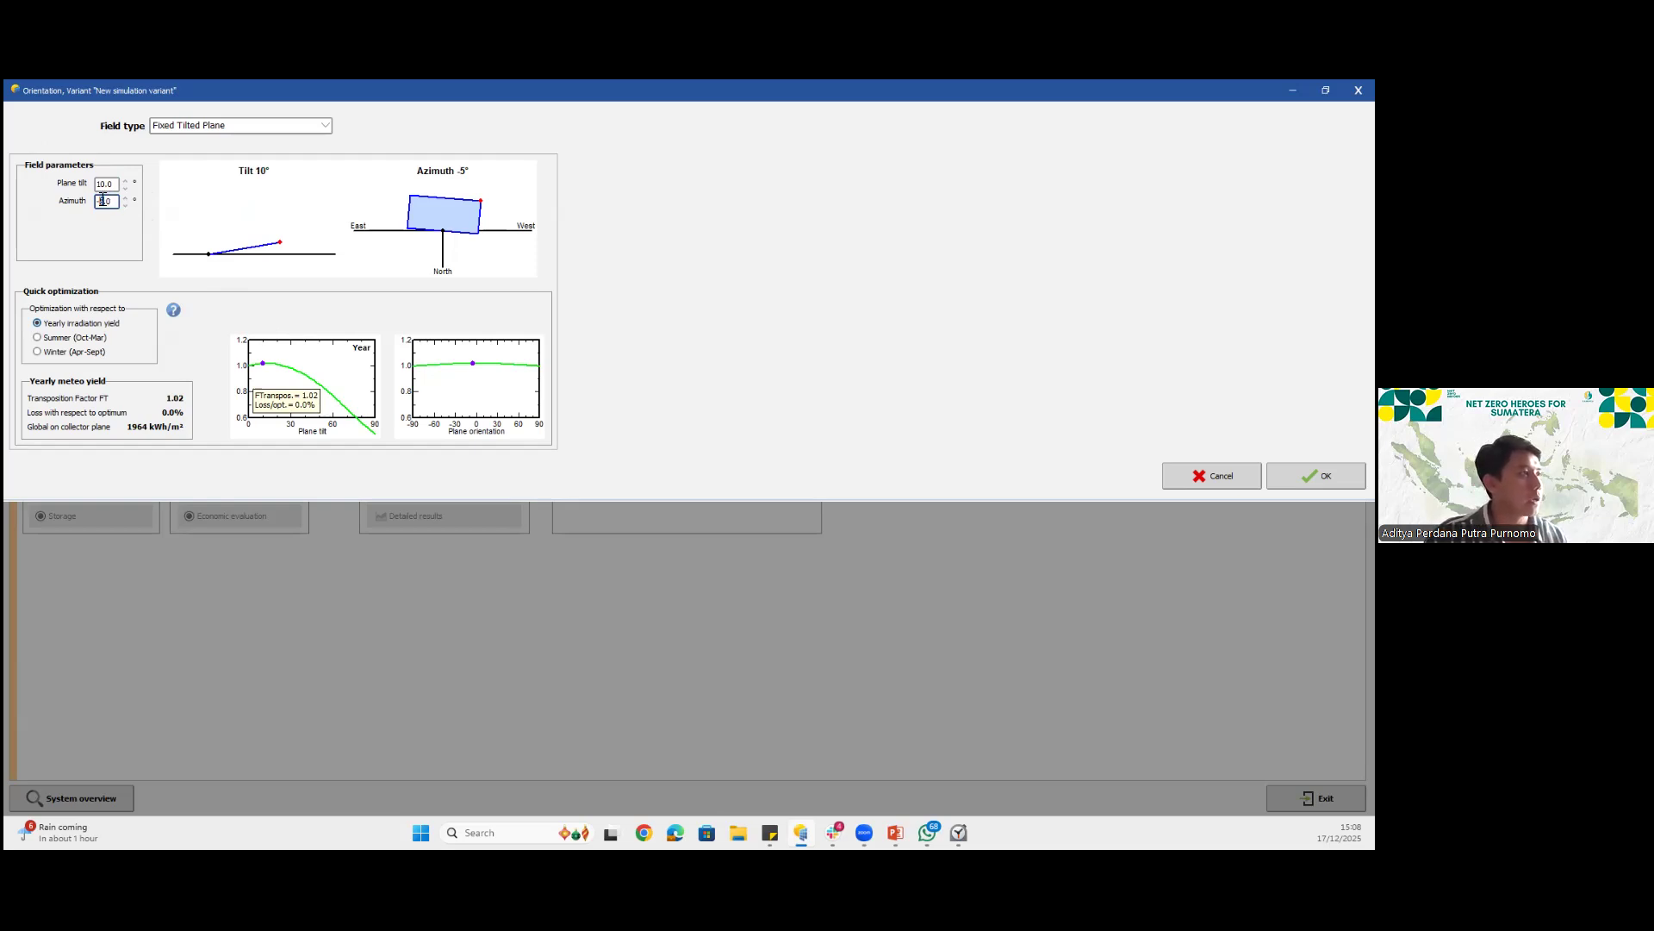
Try azimuths of -95° and -180° to compare their effect on the yearly irradiation yield
type("9")
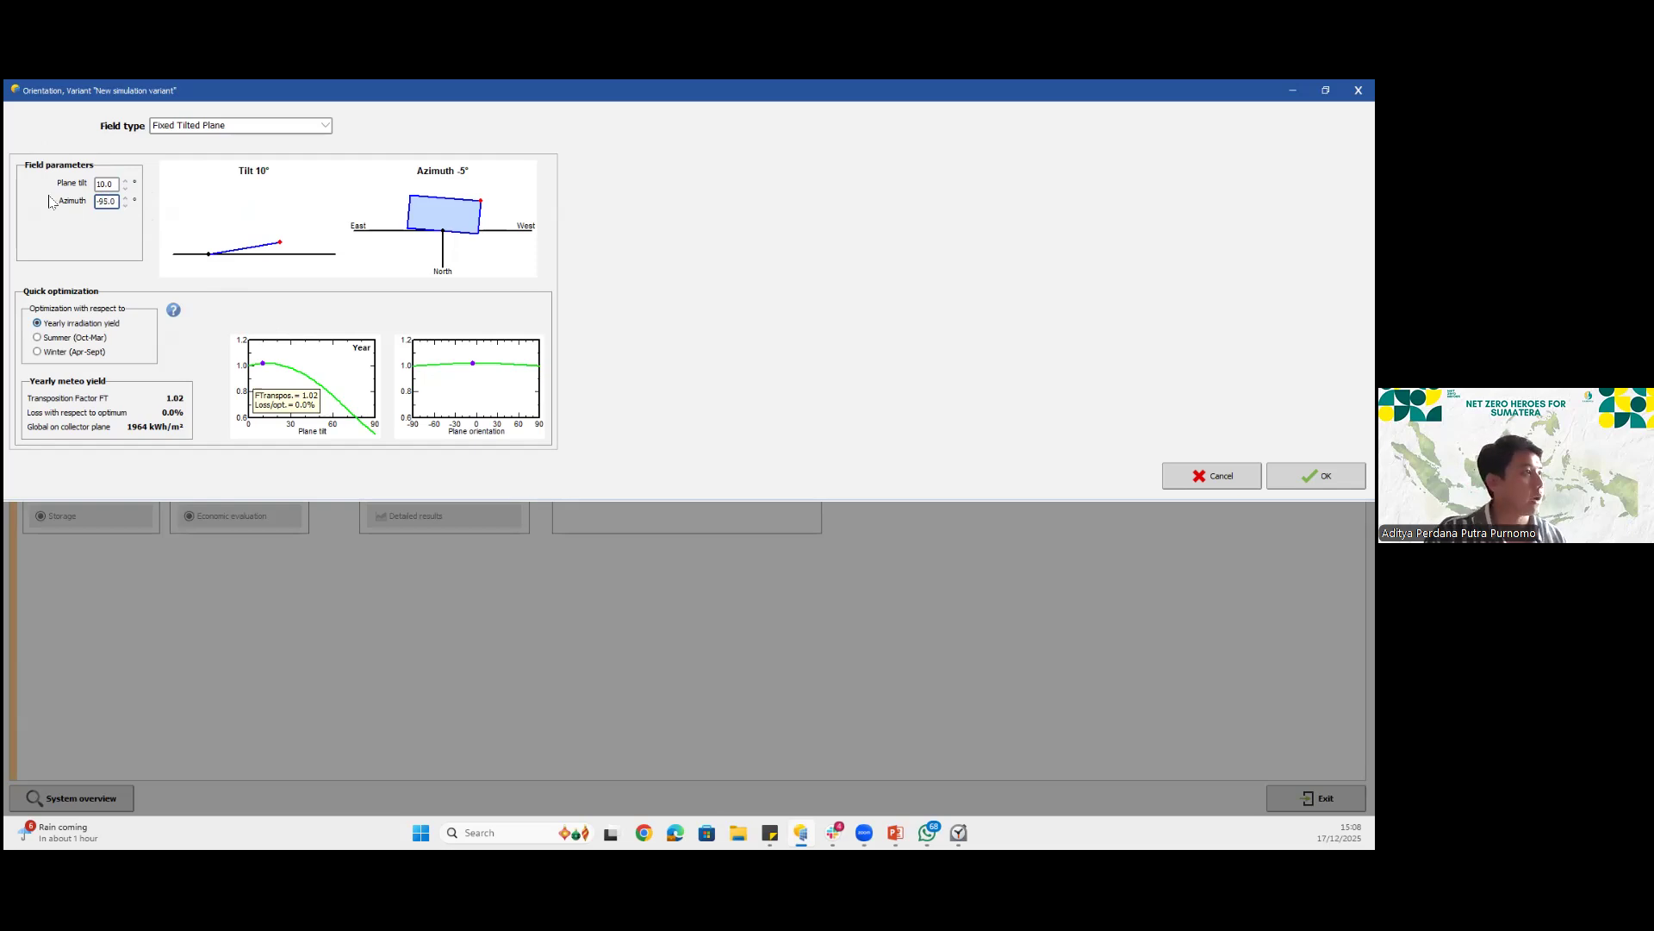
left_click(111, 184)
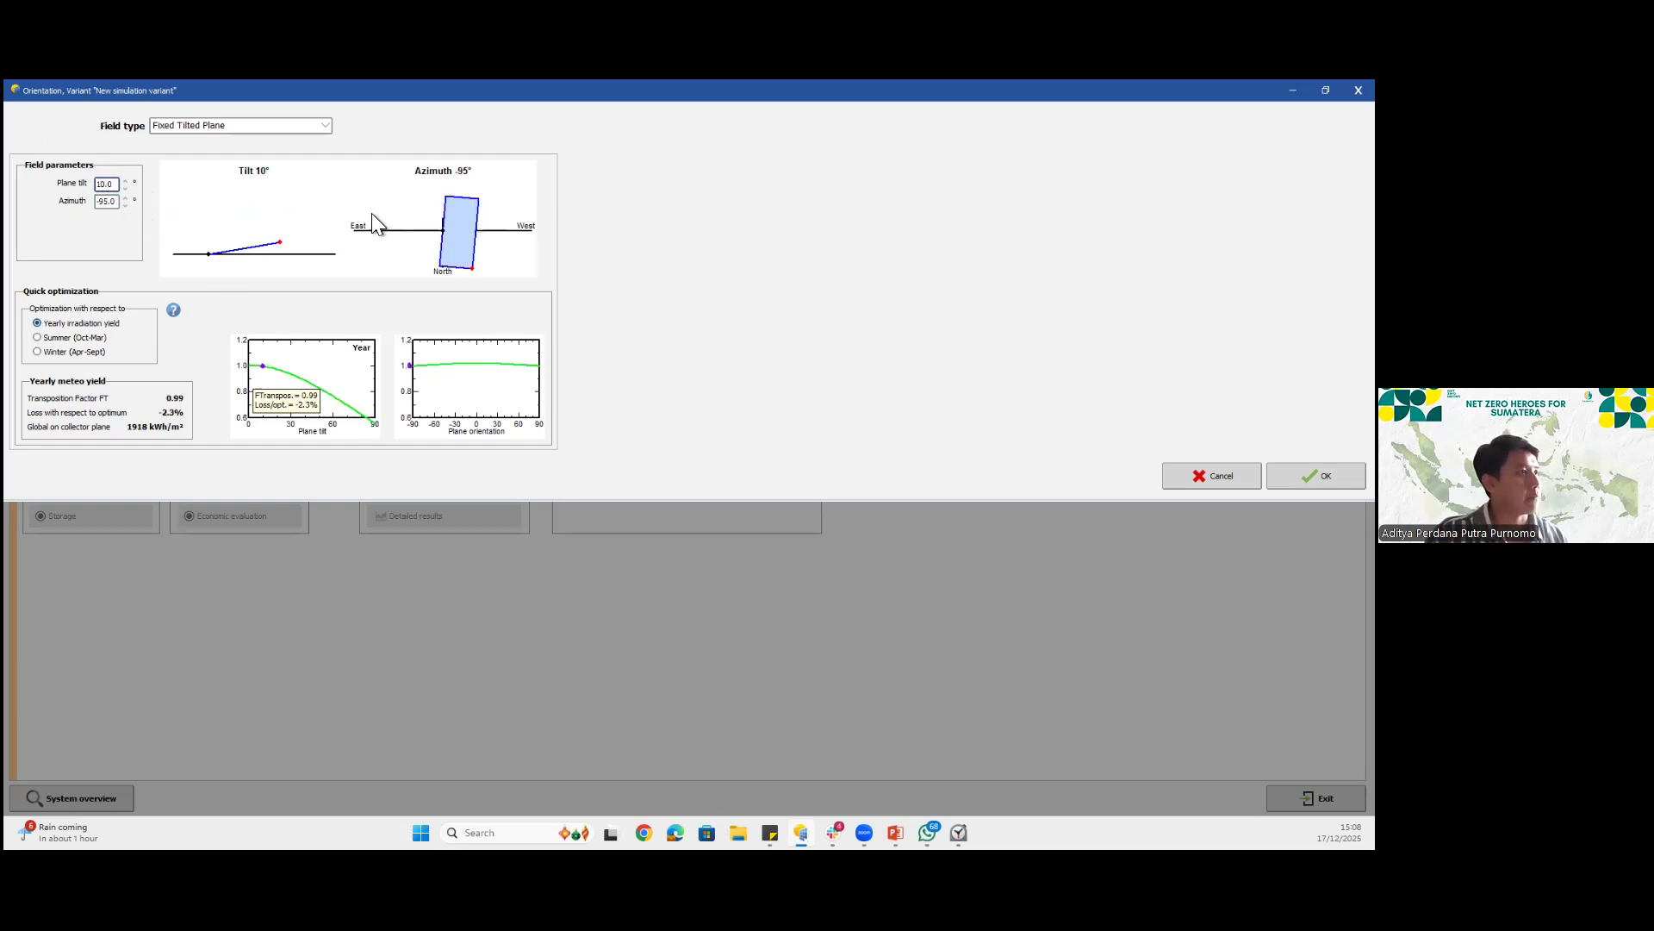
left_click_drag(109, 201, 101, 202)
type("180")
key("Return")
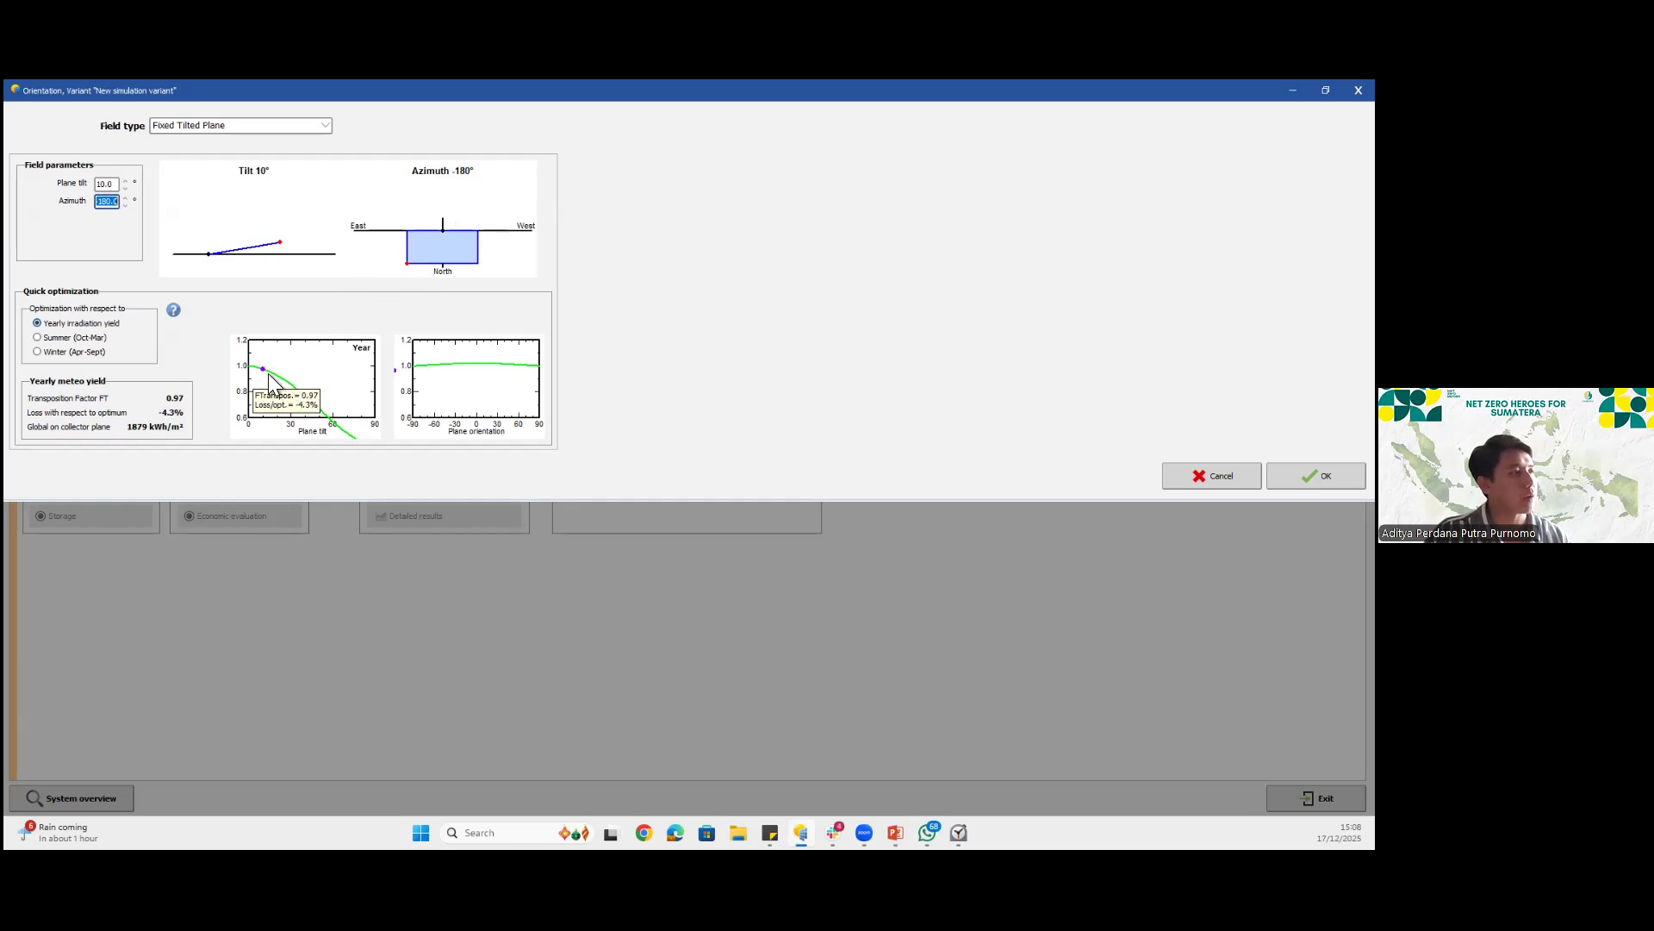
Restore the azimuth of the fixed tilted plane to -5°
left_click(112, 206)
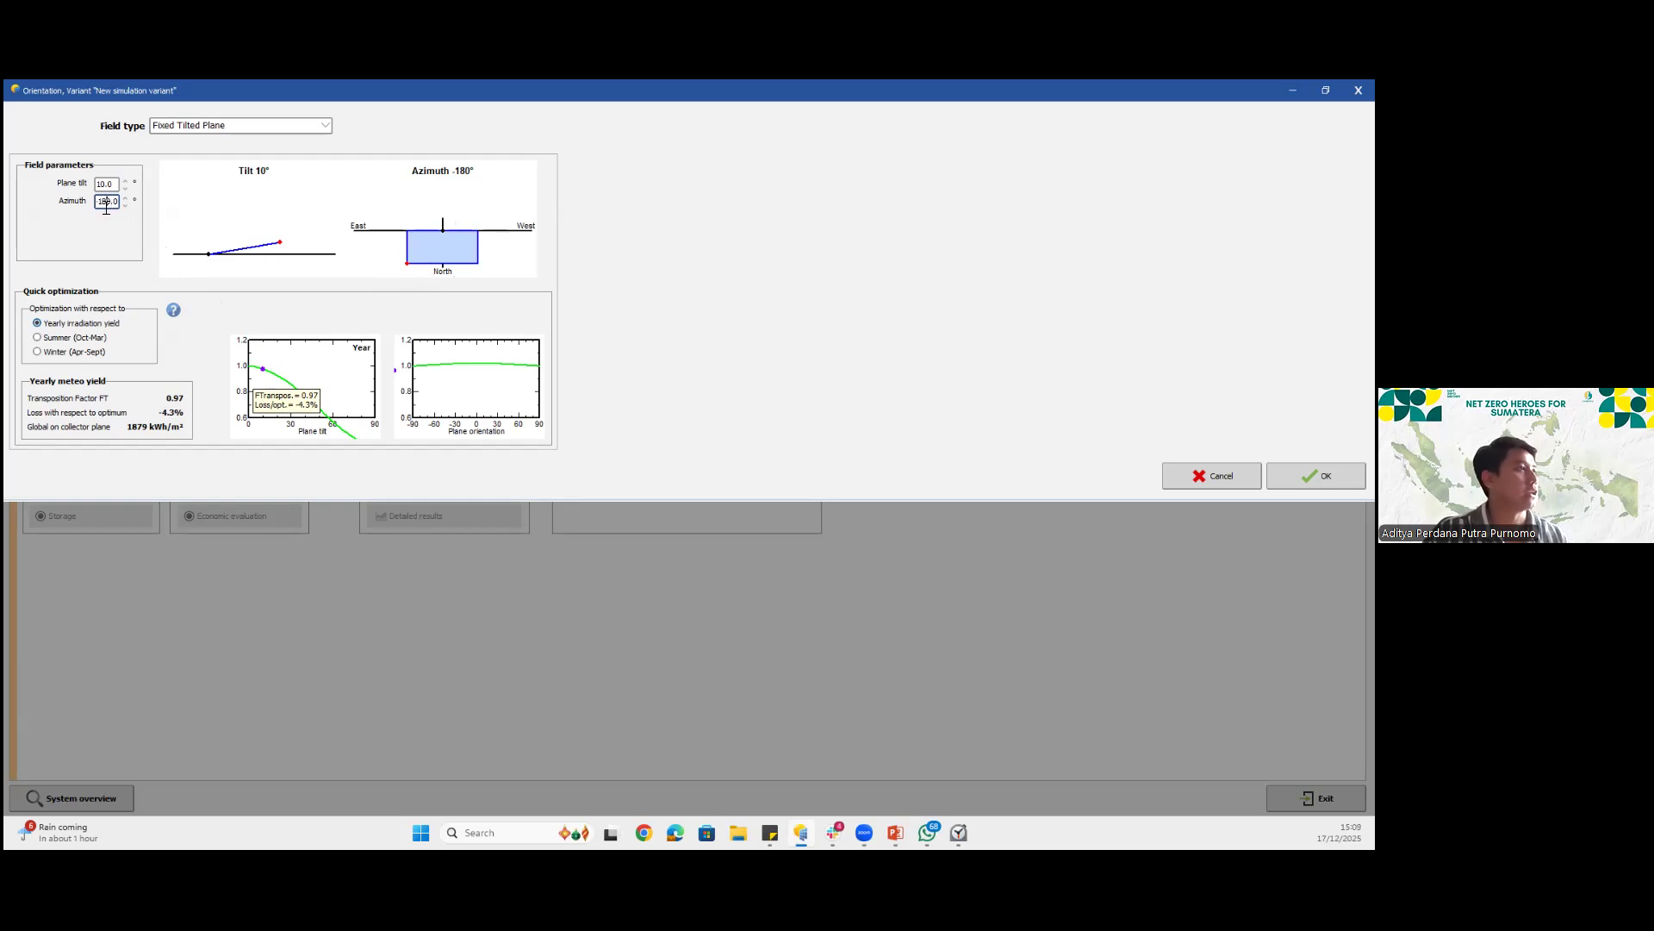
left_click_drag(99, 203, 112, 202)
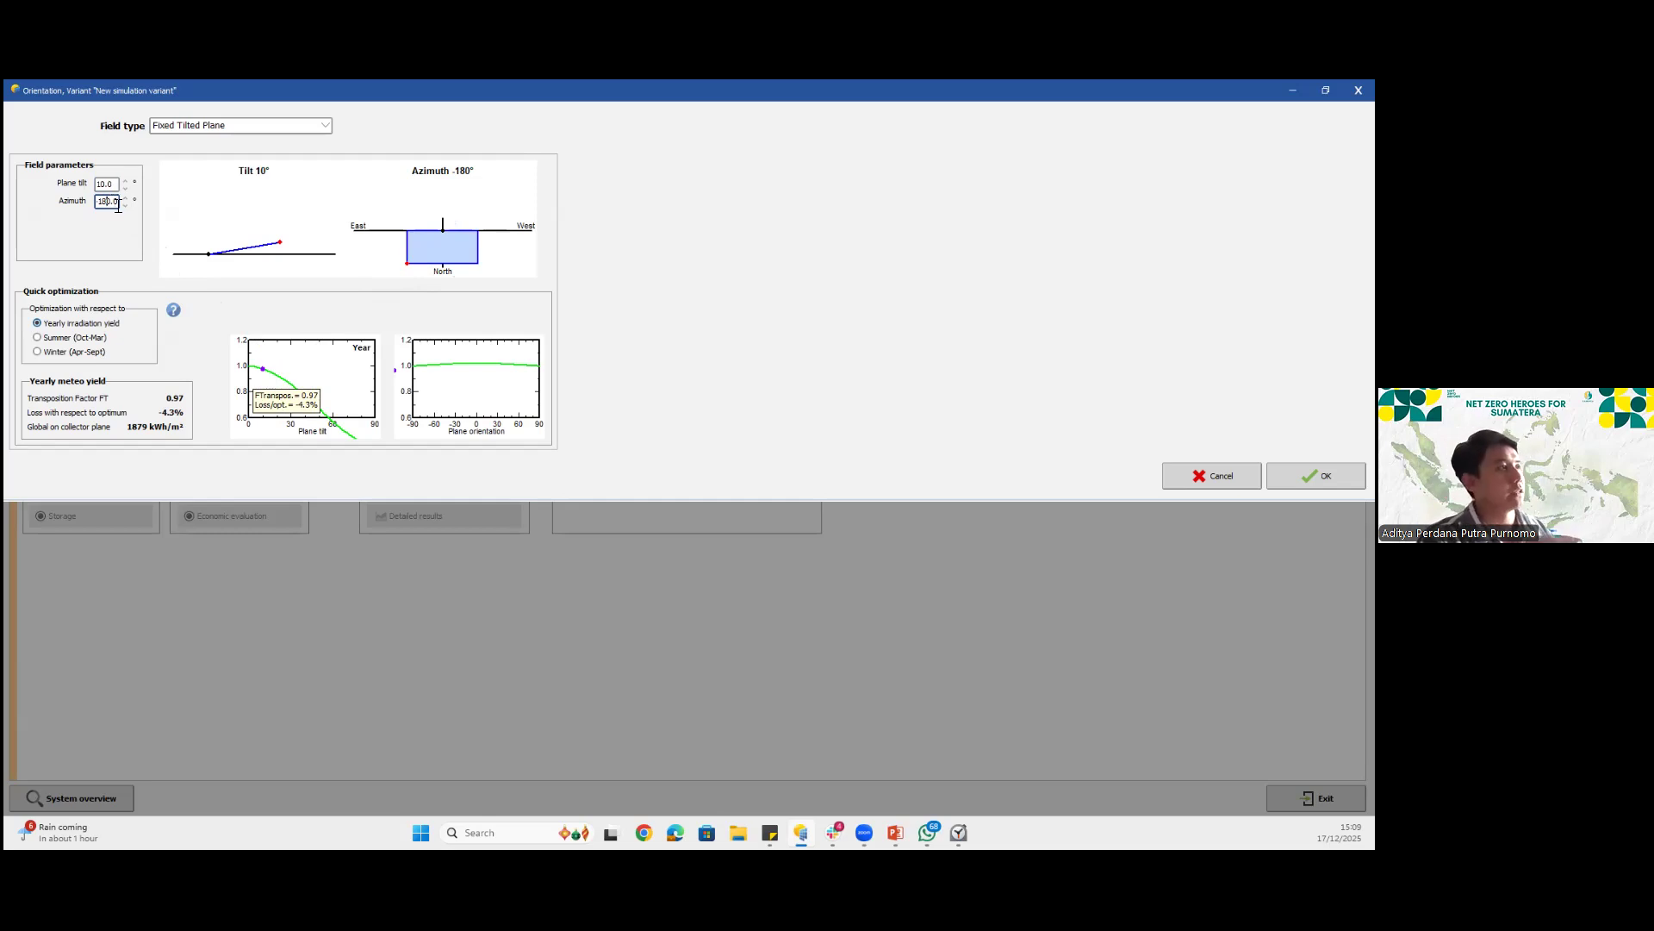
key("BackSpace")
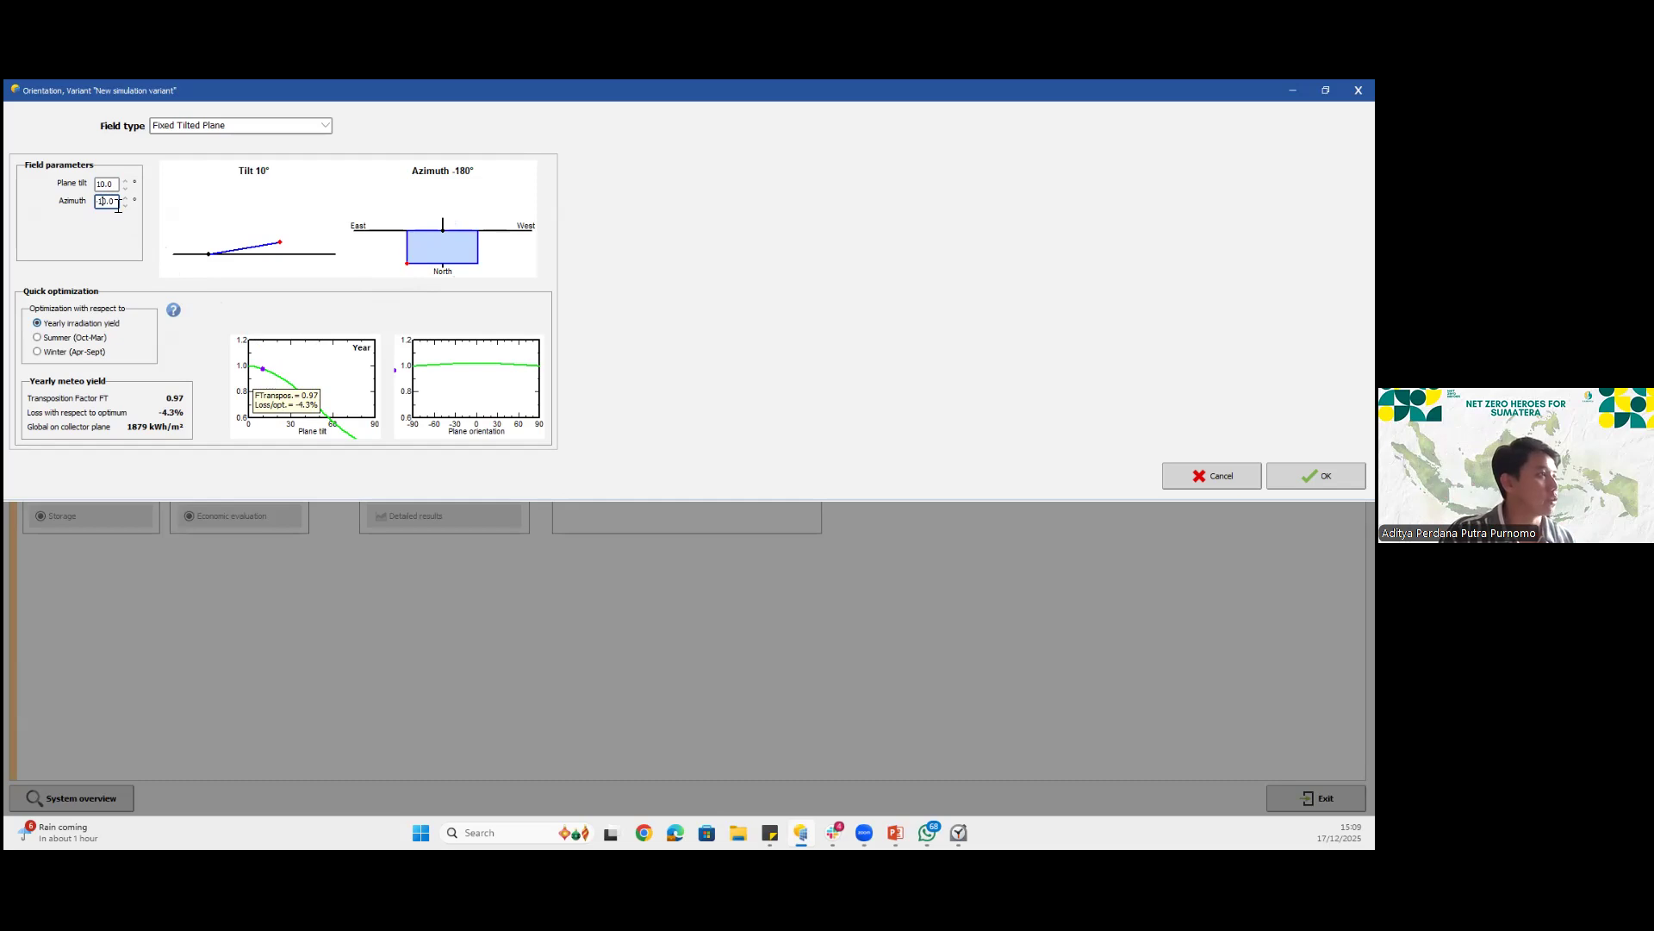
key("BackSpace")
key("BackSpace")
key("BackSpace")
type("5")
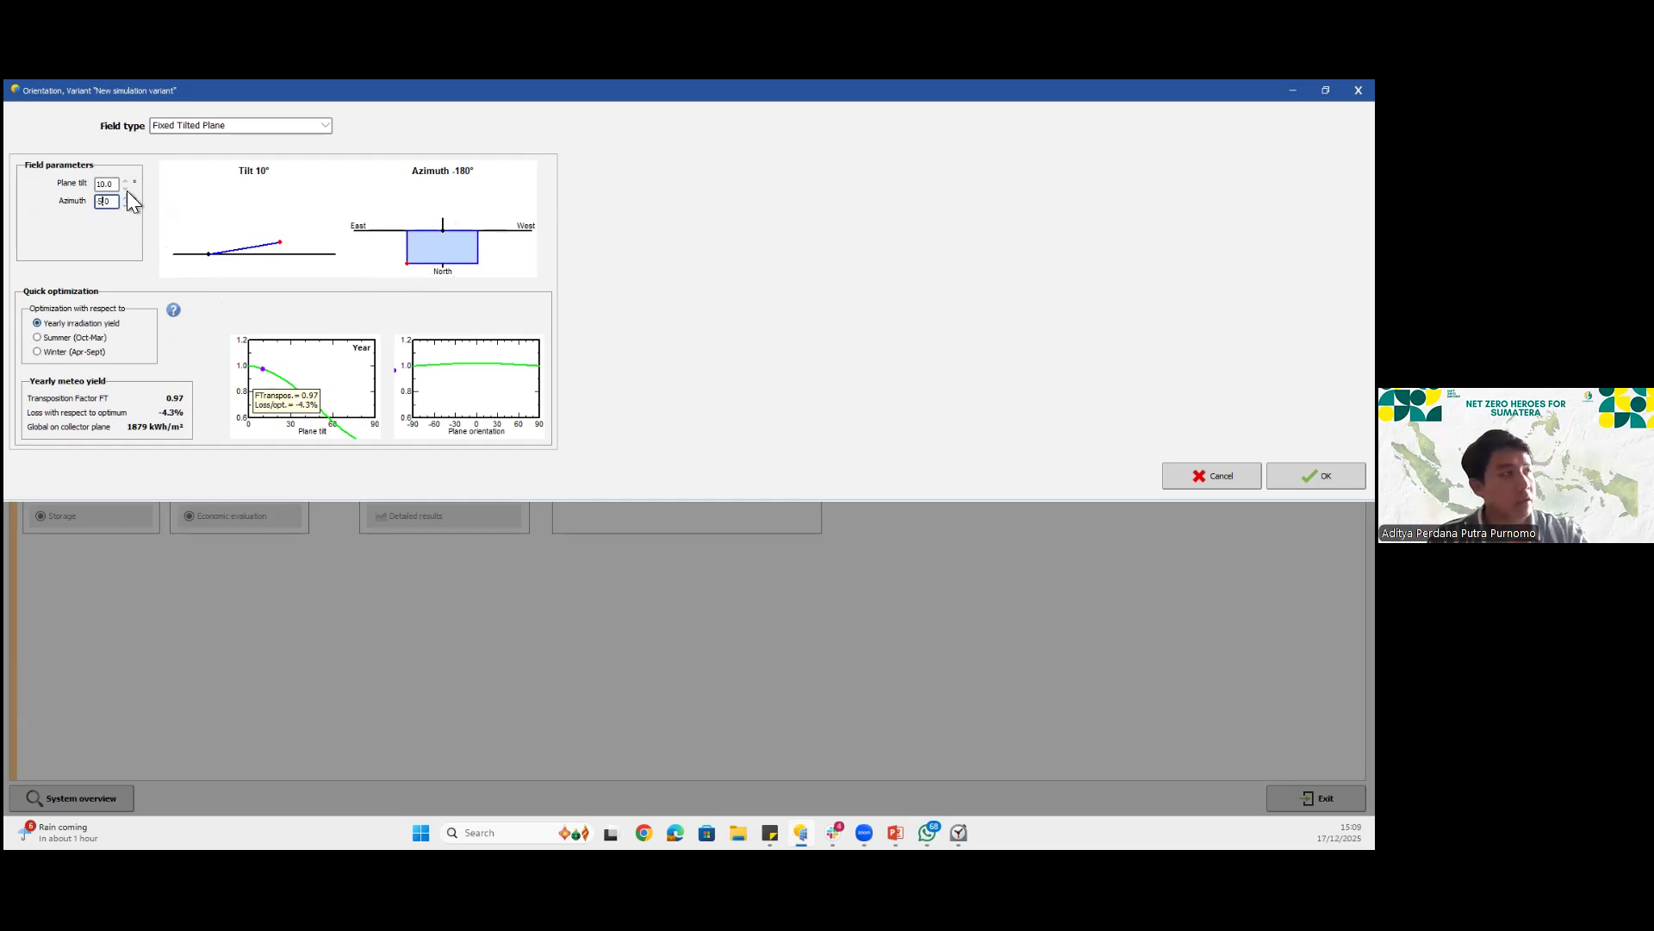
left_click(106, 185)
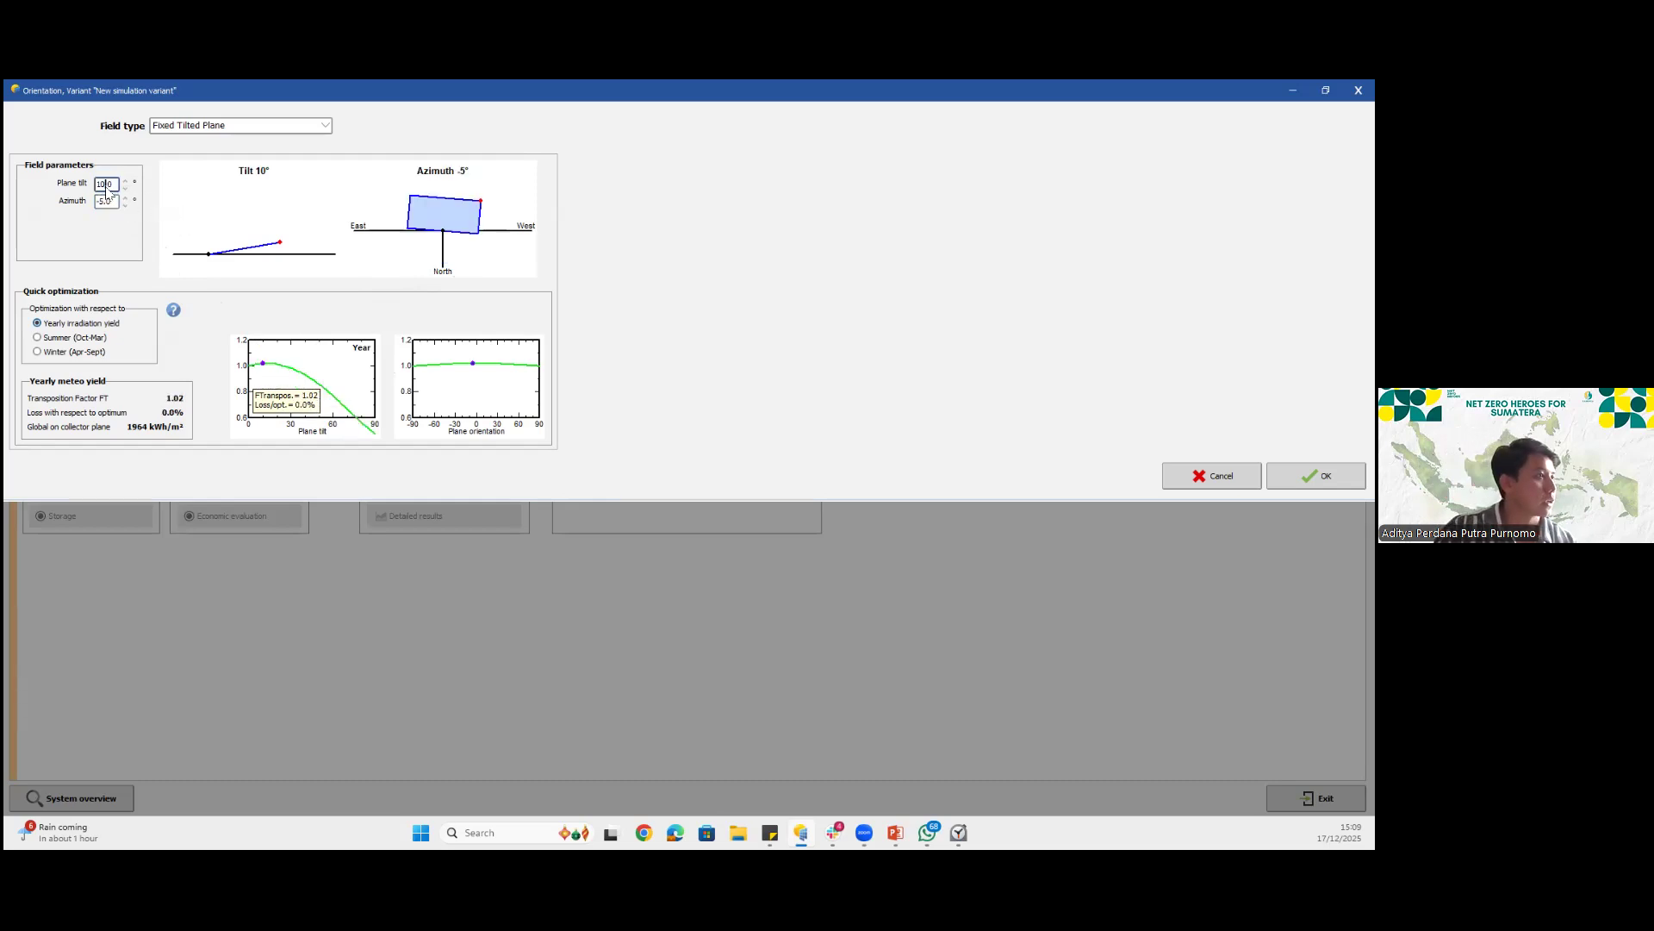
Accept the plane orientation, open the grid system definition and list the available JA Solar modules
left_click(1316, 476)
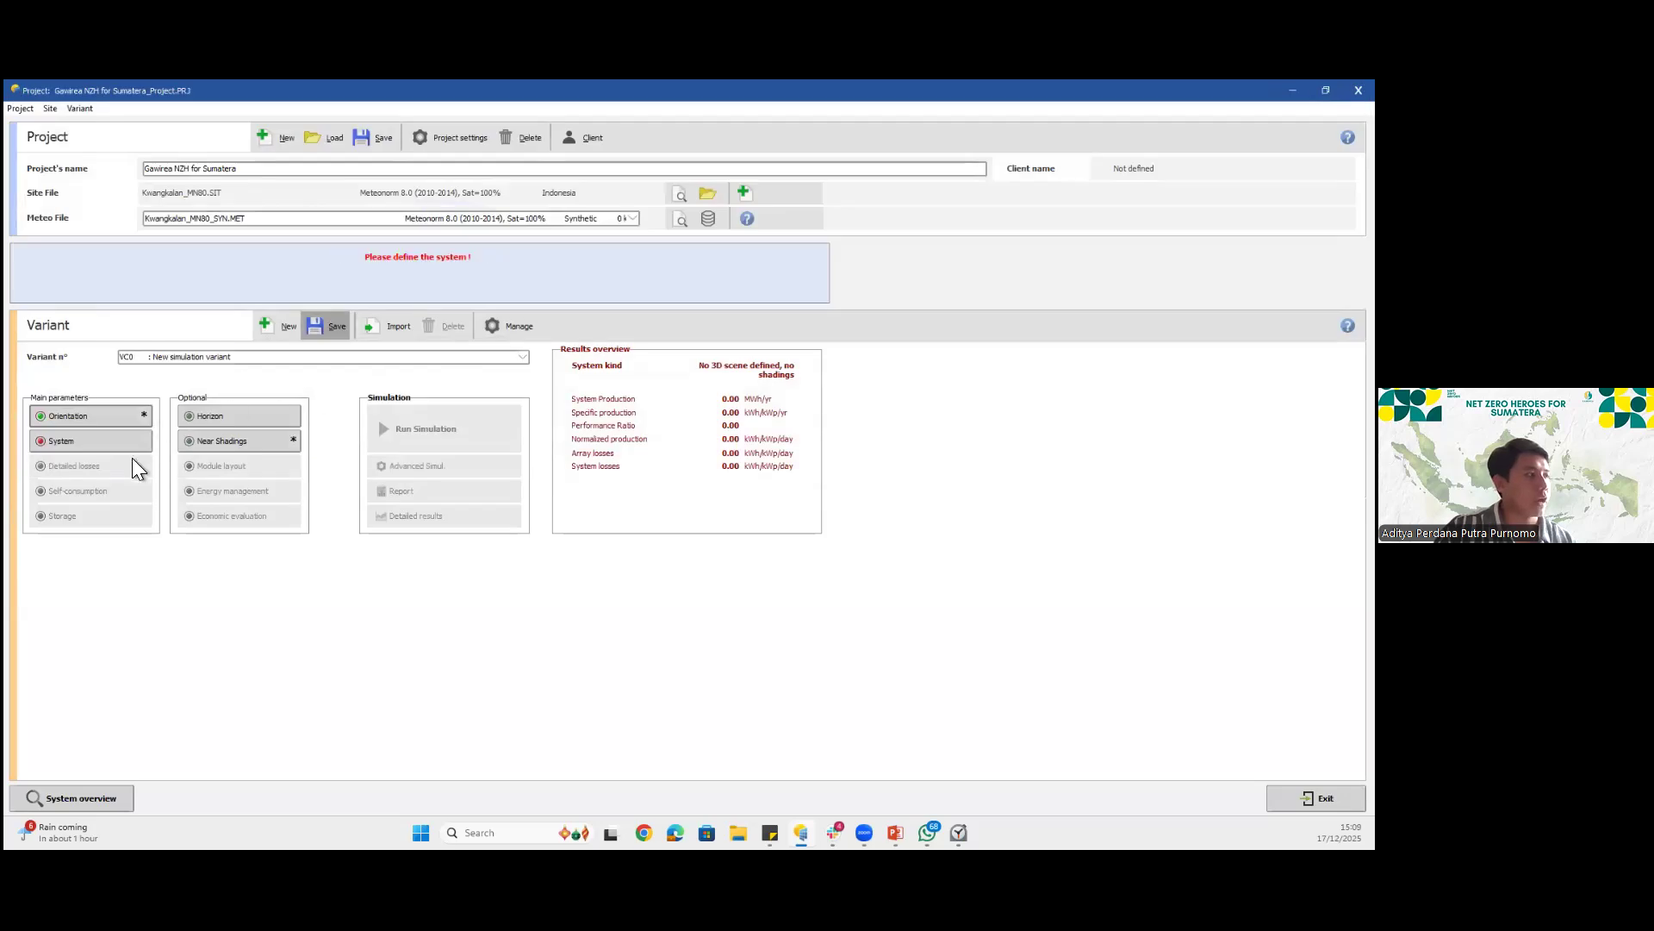
left_click(121, 437)
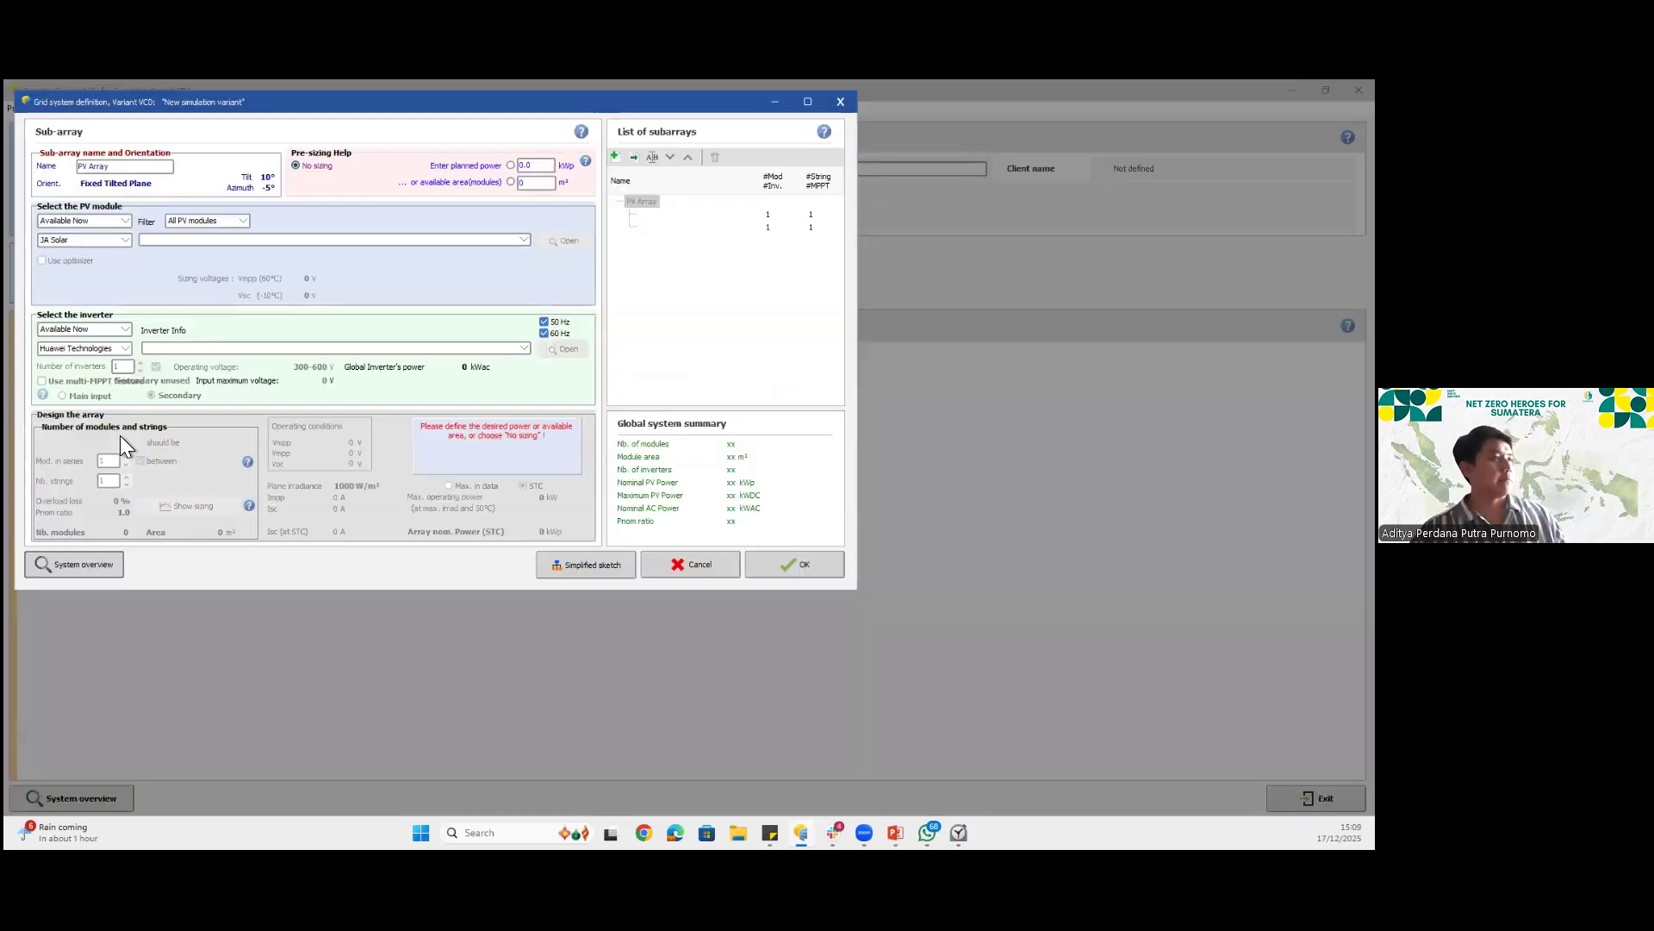
left_click(143, 241)
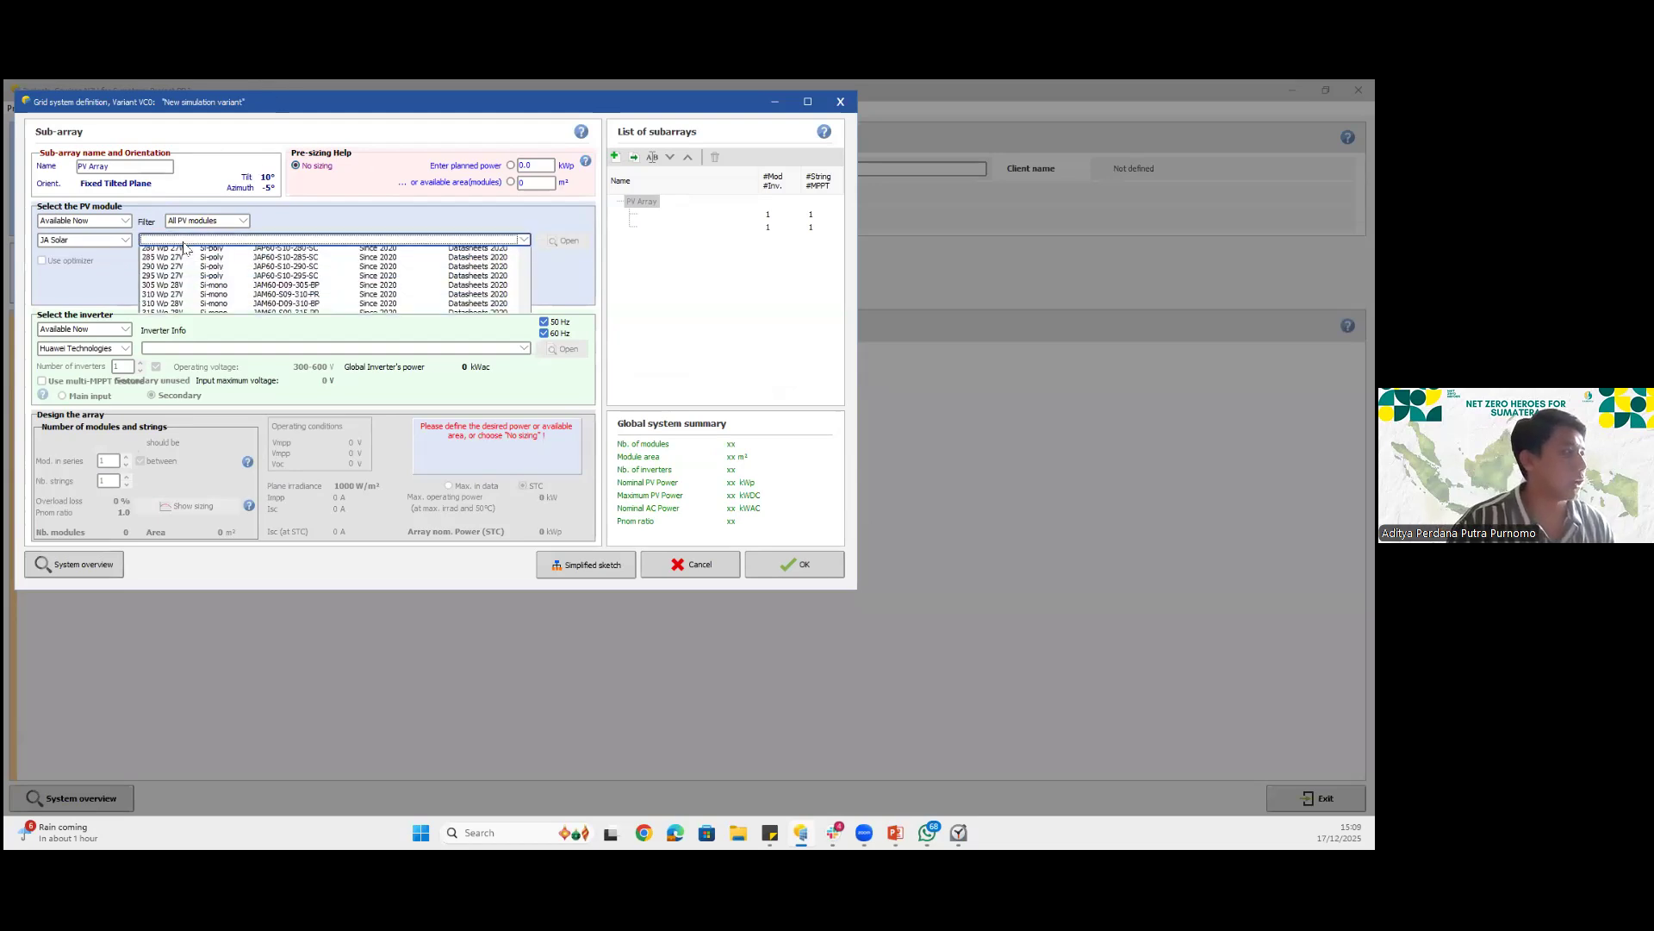
Switch to the PowerPoint presentation and check the panel and inverter models specified for the simulation on slide 37
left_click(896, 833)
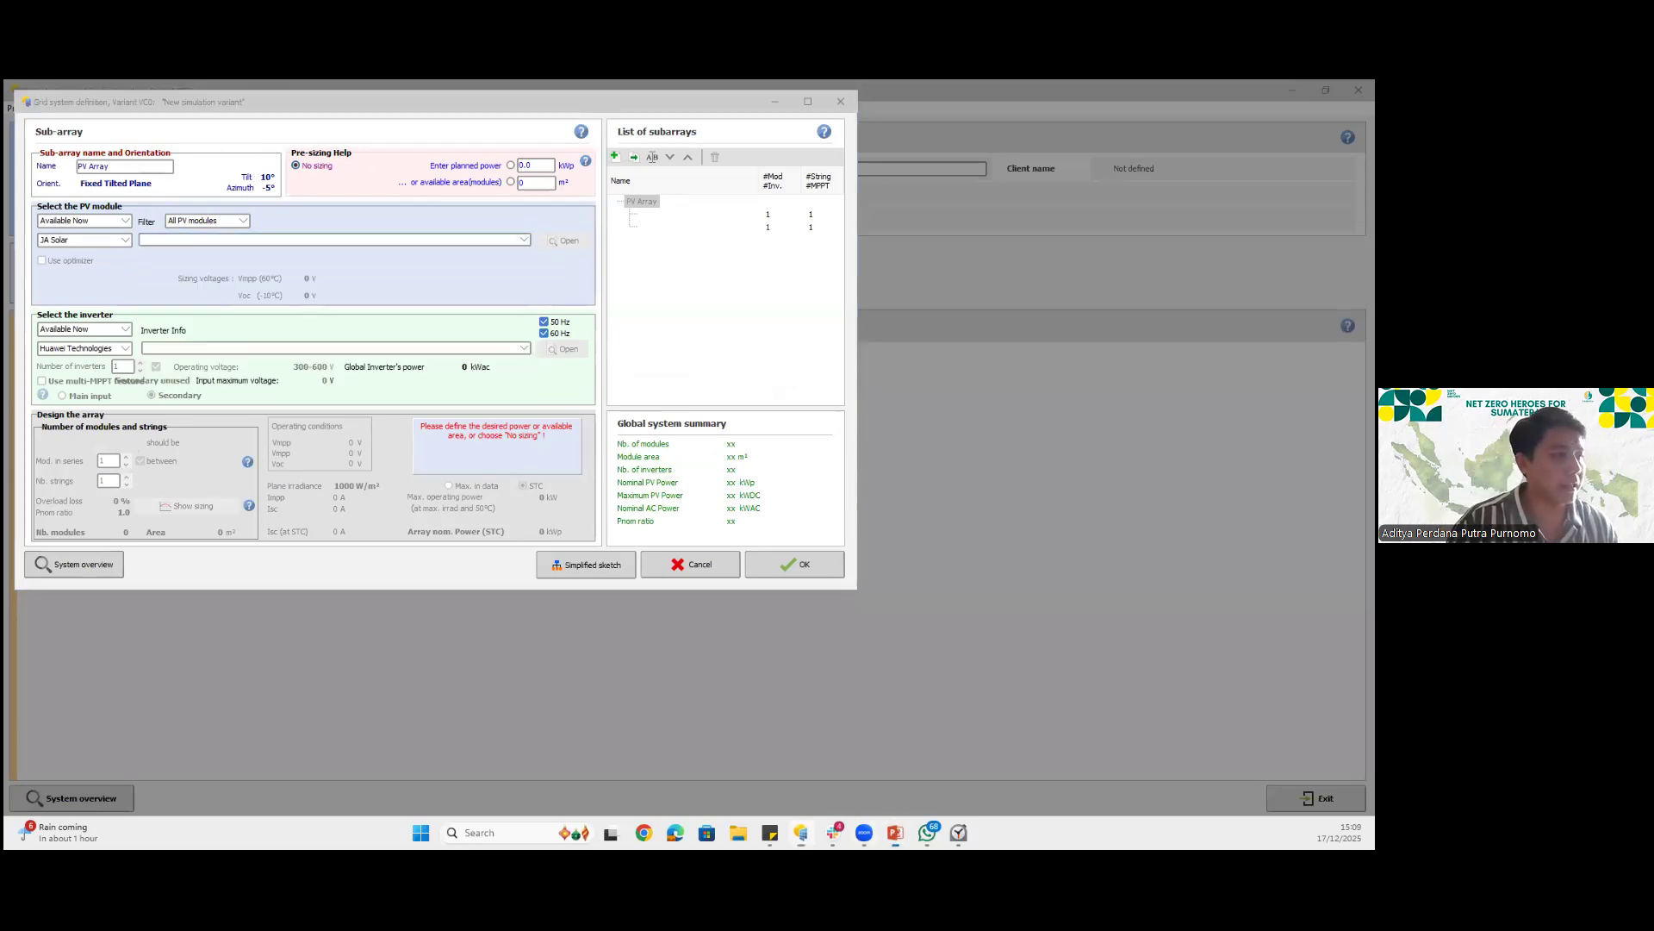
scroll(53, 628, "down", 1)
left_click(69, 533)
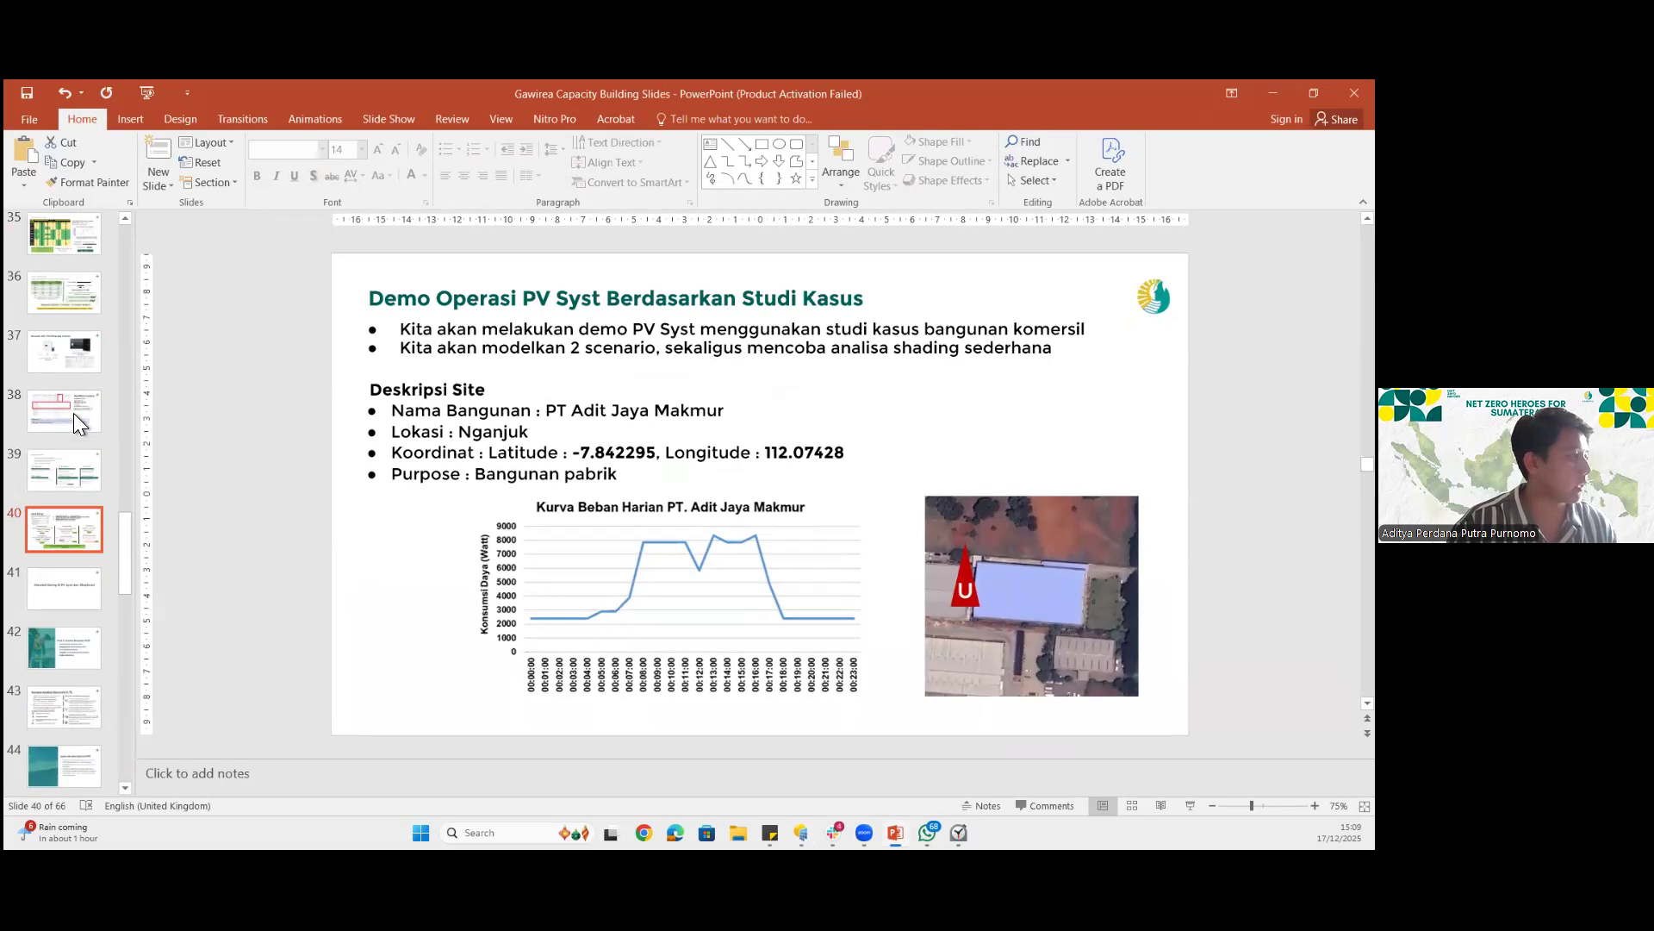
left_click(80, 360)
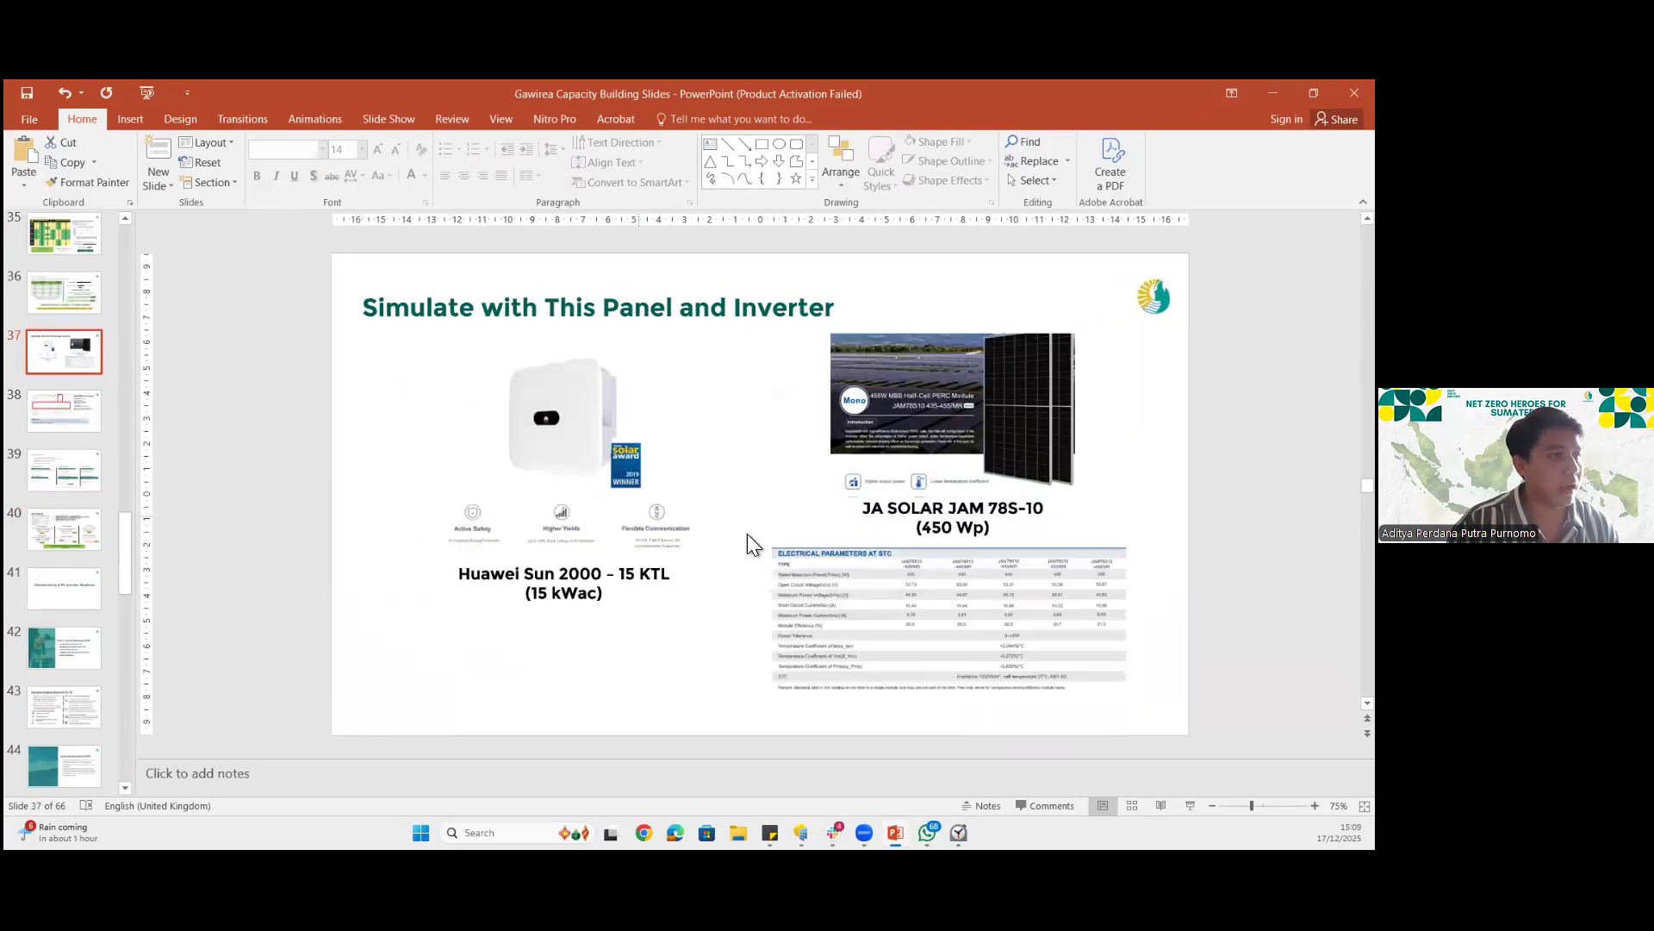
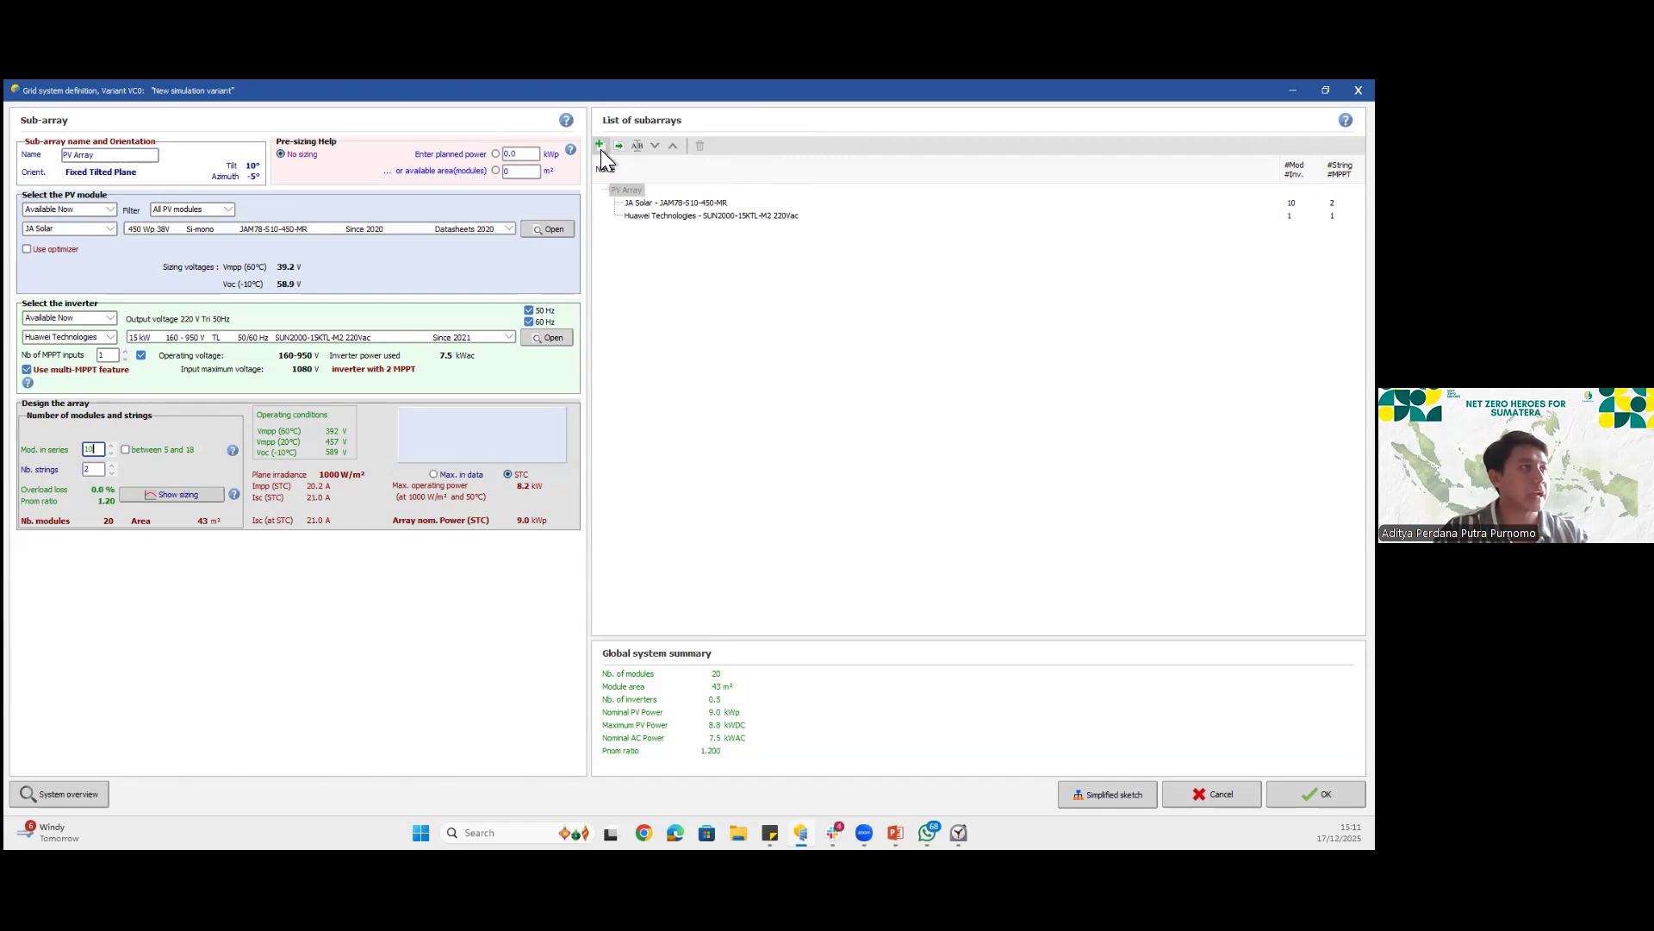
Add a second sub-array and check its MPPT inputs, number of strings and modules in series
left_click(601, 146)
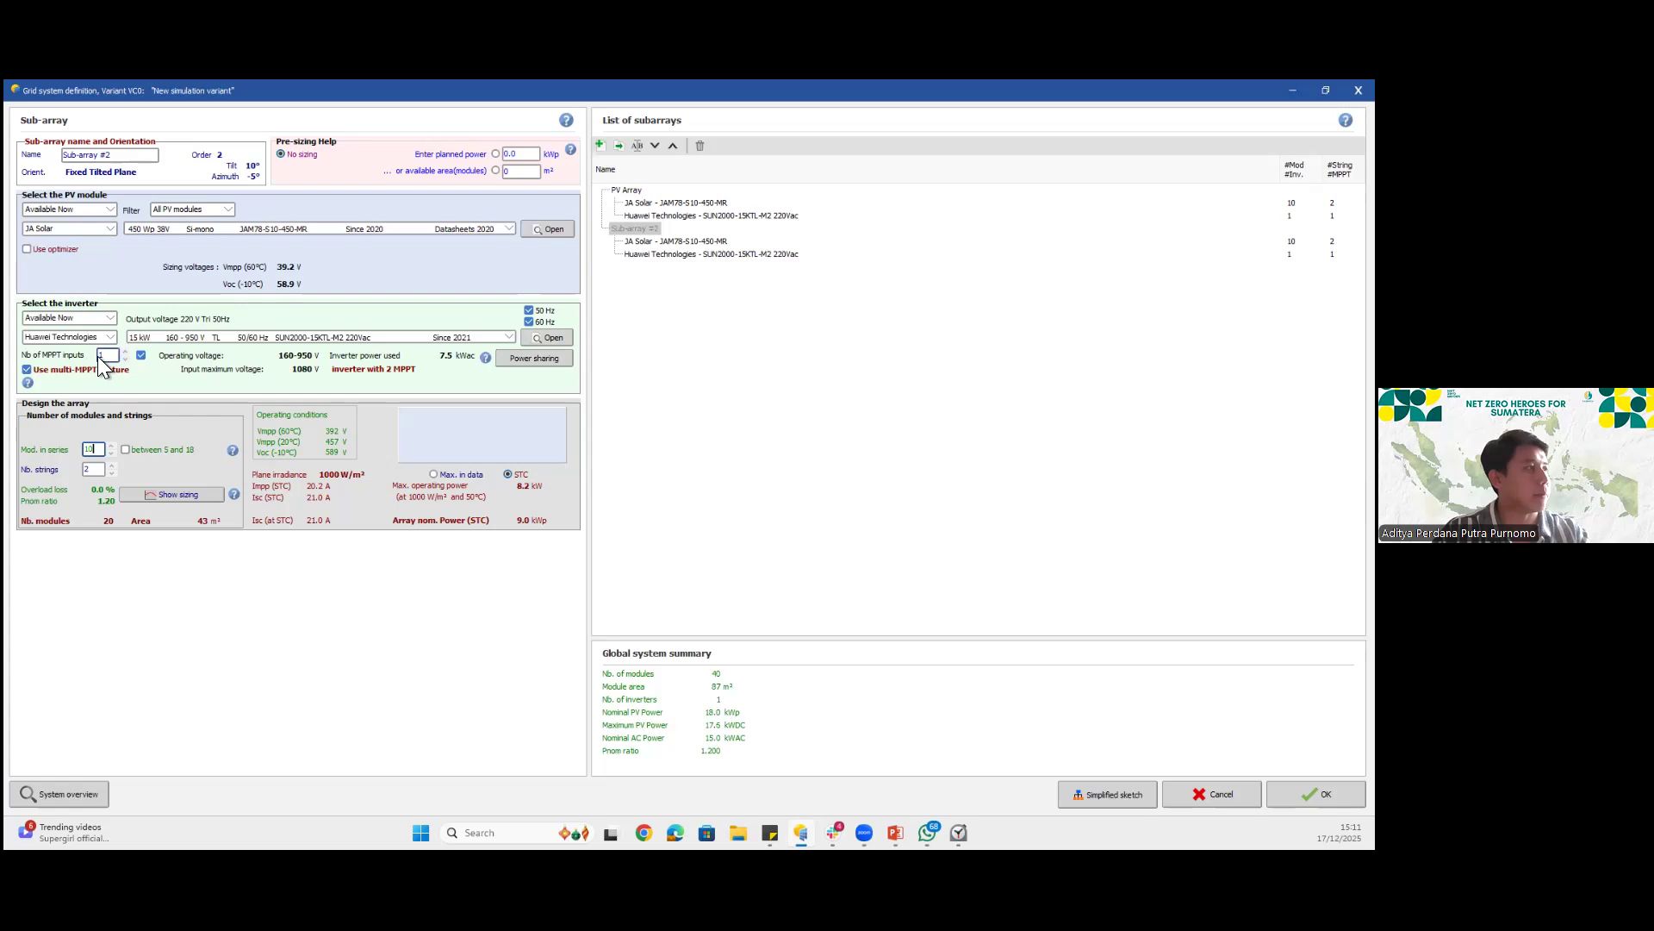
left_click(626, 189)
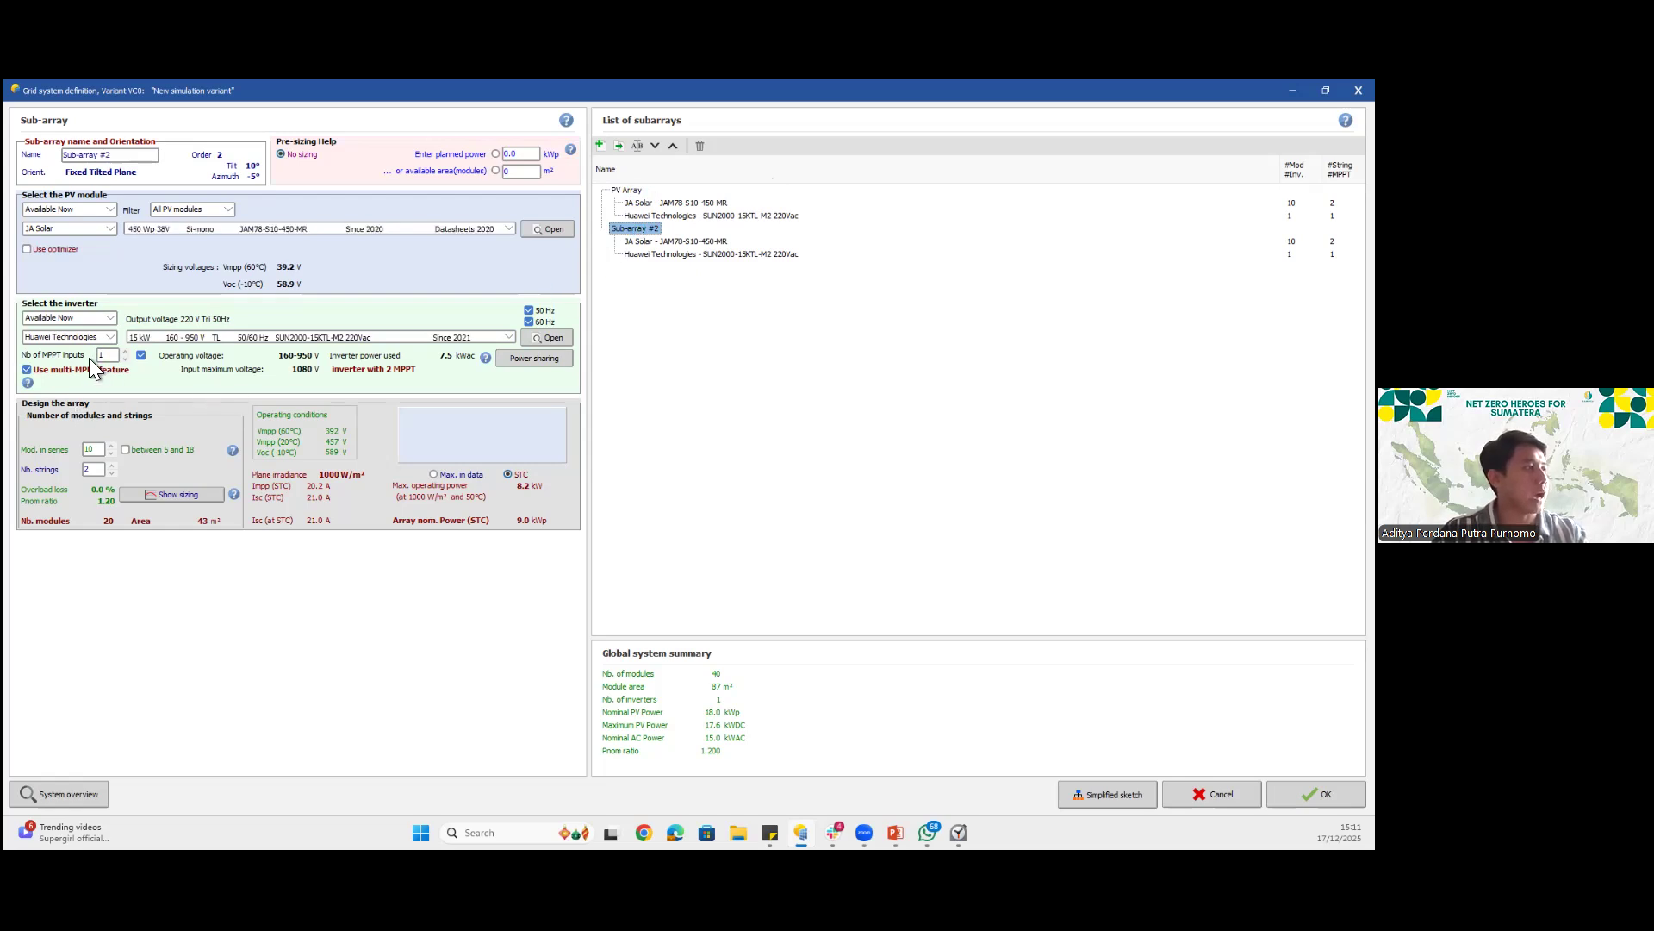
left_click(95, 468)
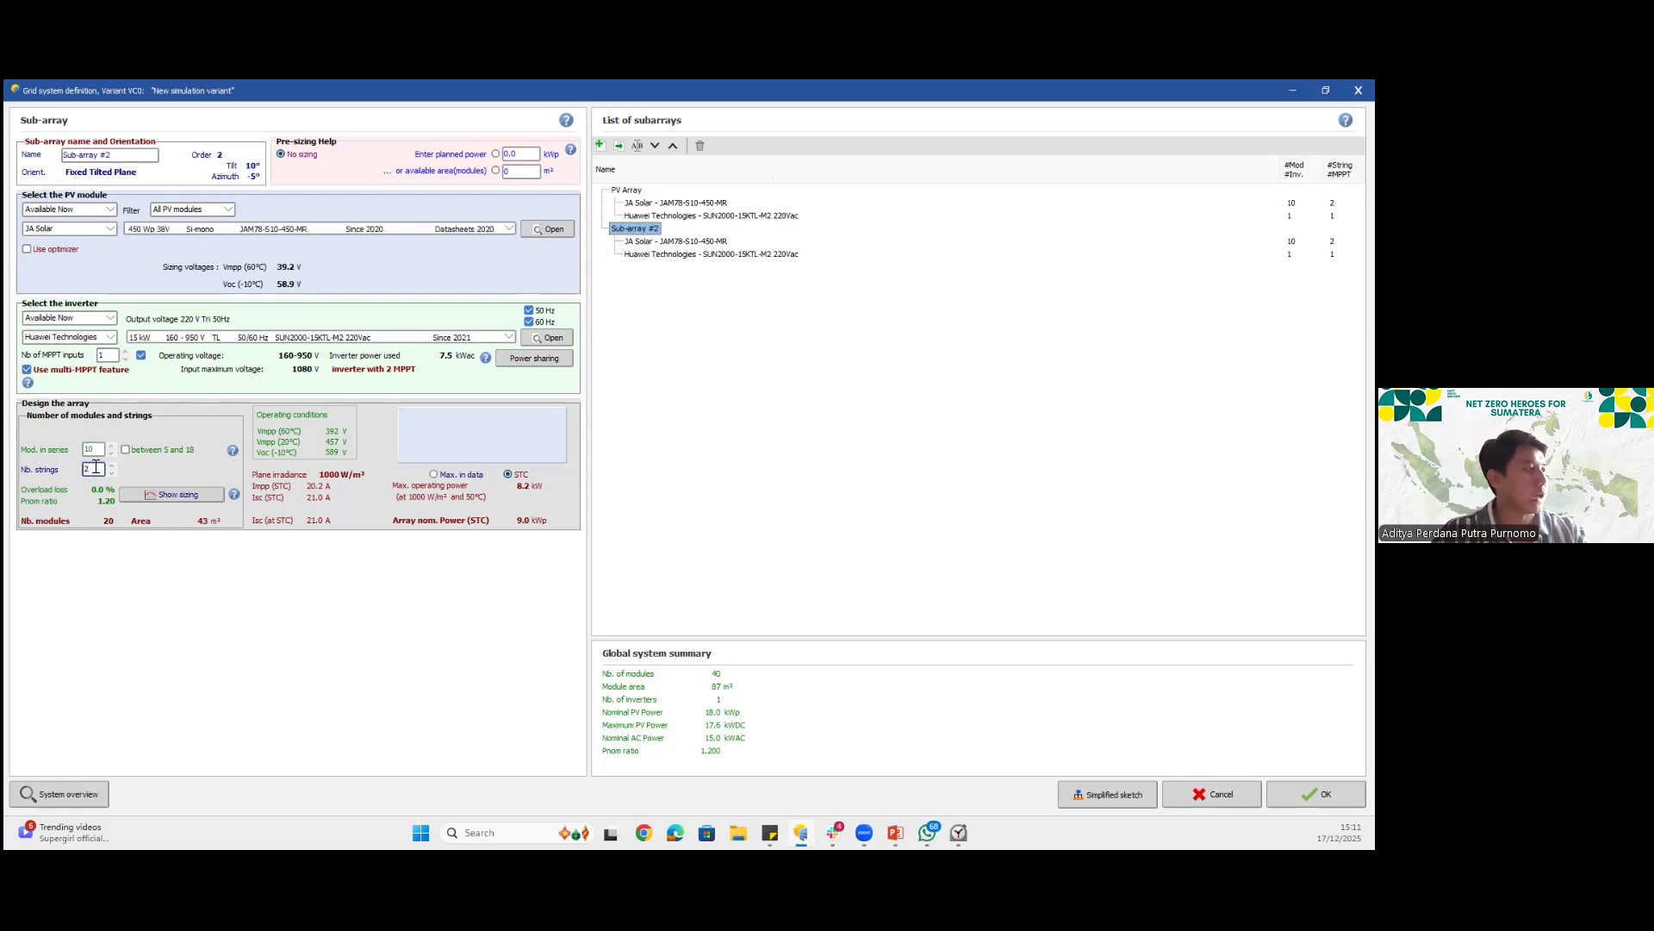
double_click(101, 472)
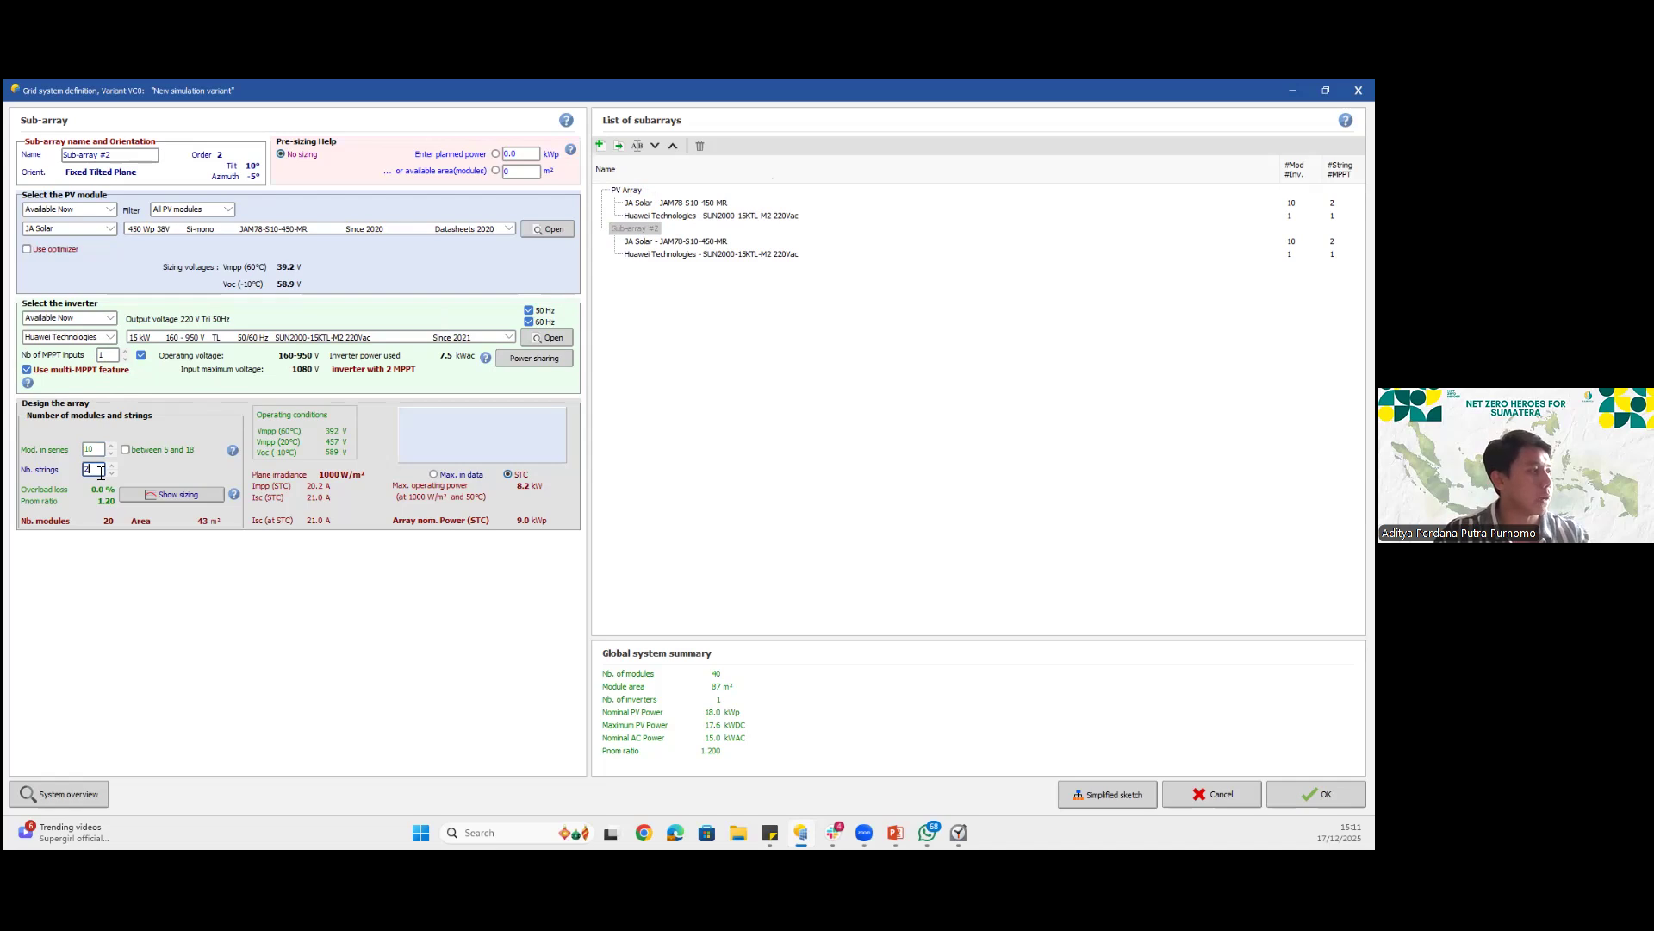
left_click(93, 449)
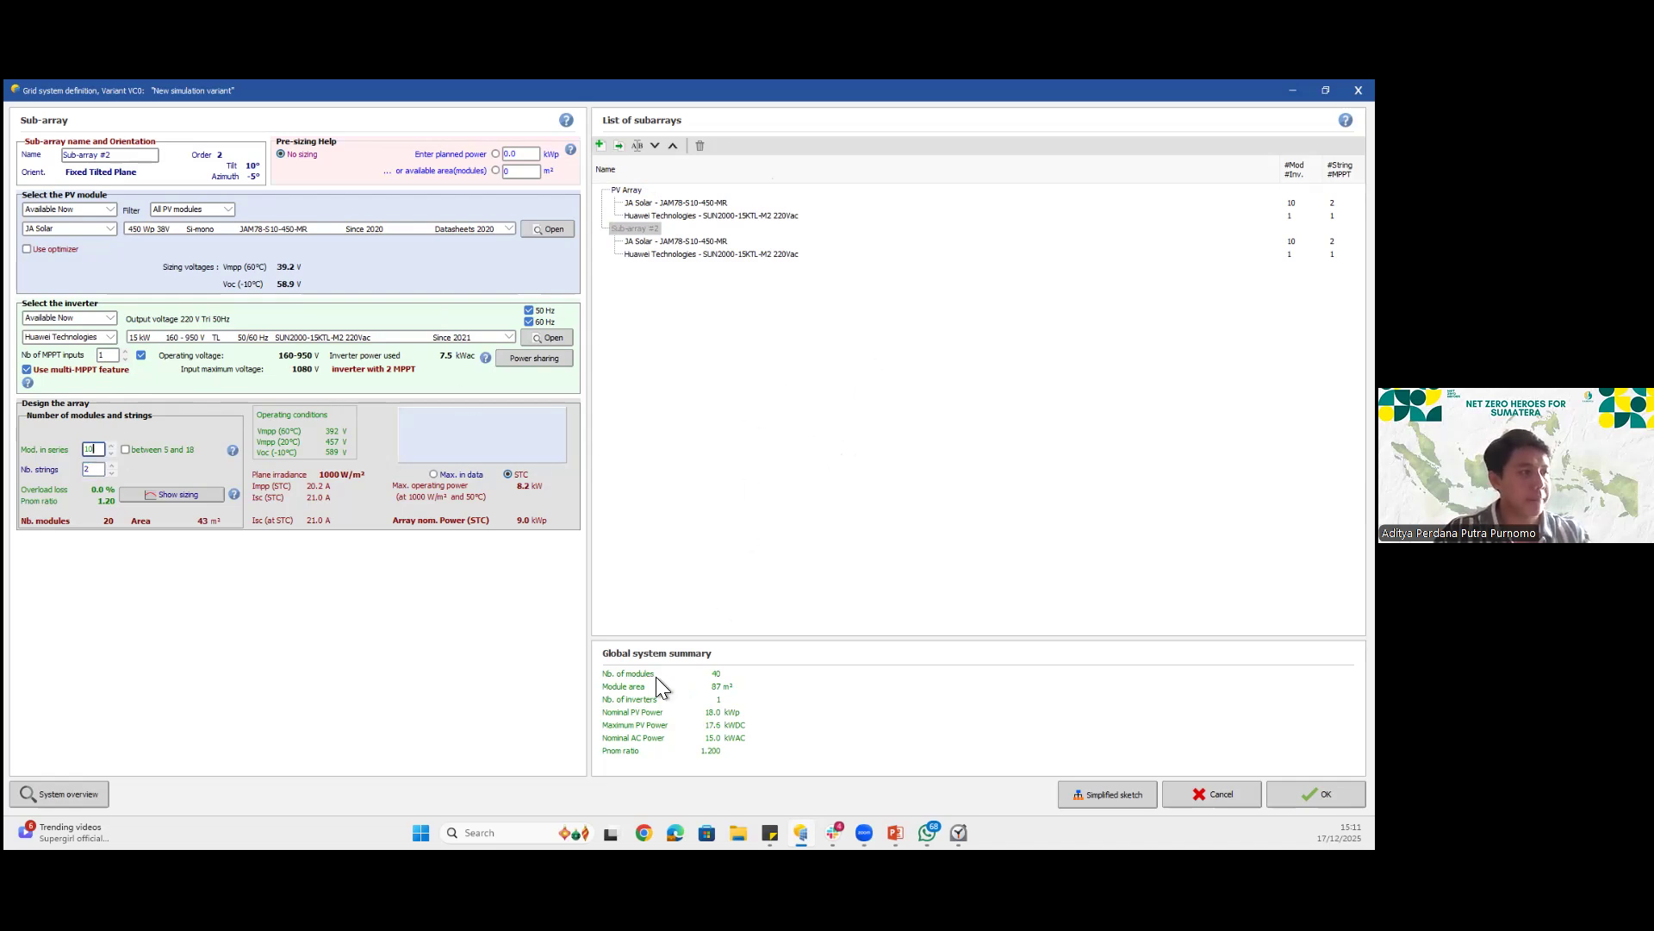
Compare the global system summary in PVsyst with the "Hasil Sizing" calculations on the PowerPoint slide
left_click(895, 832)
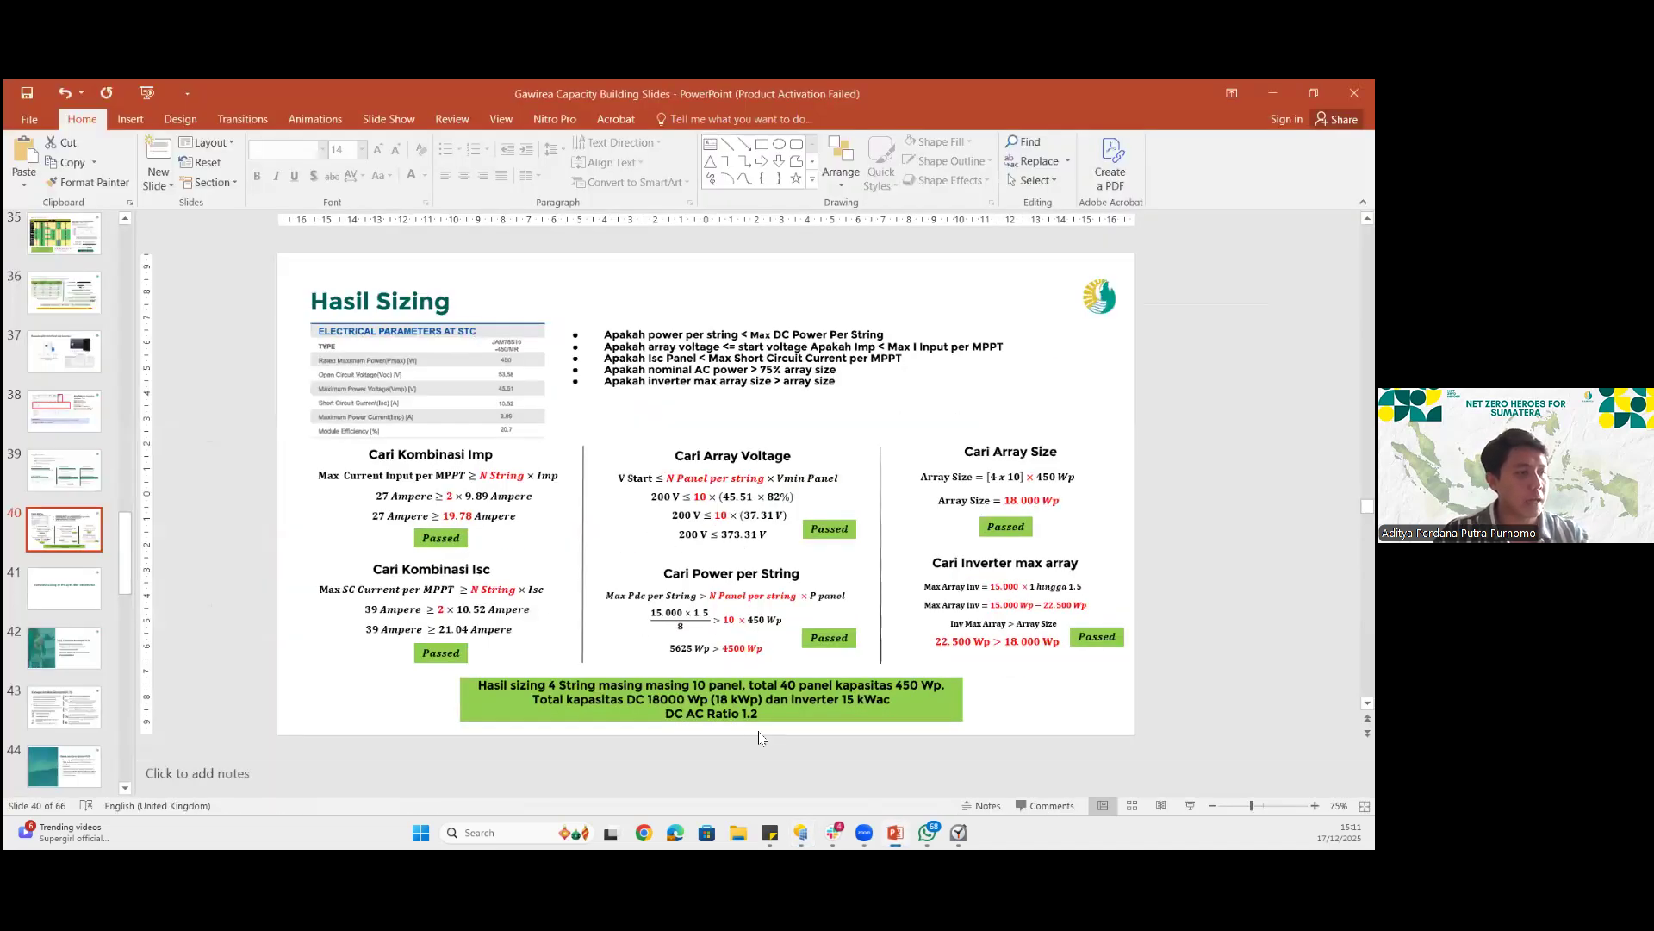
left_click(1272, 93)
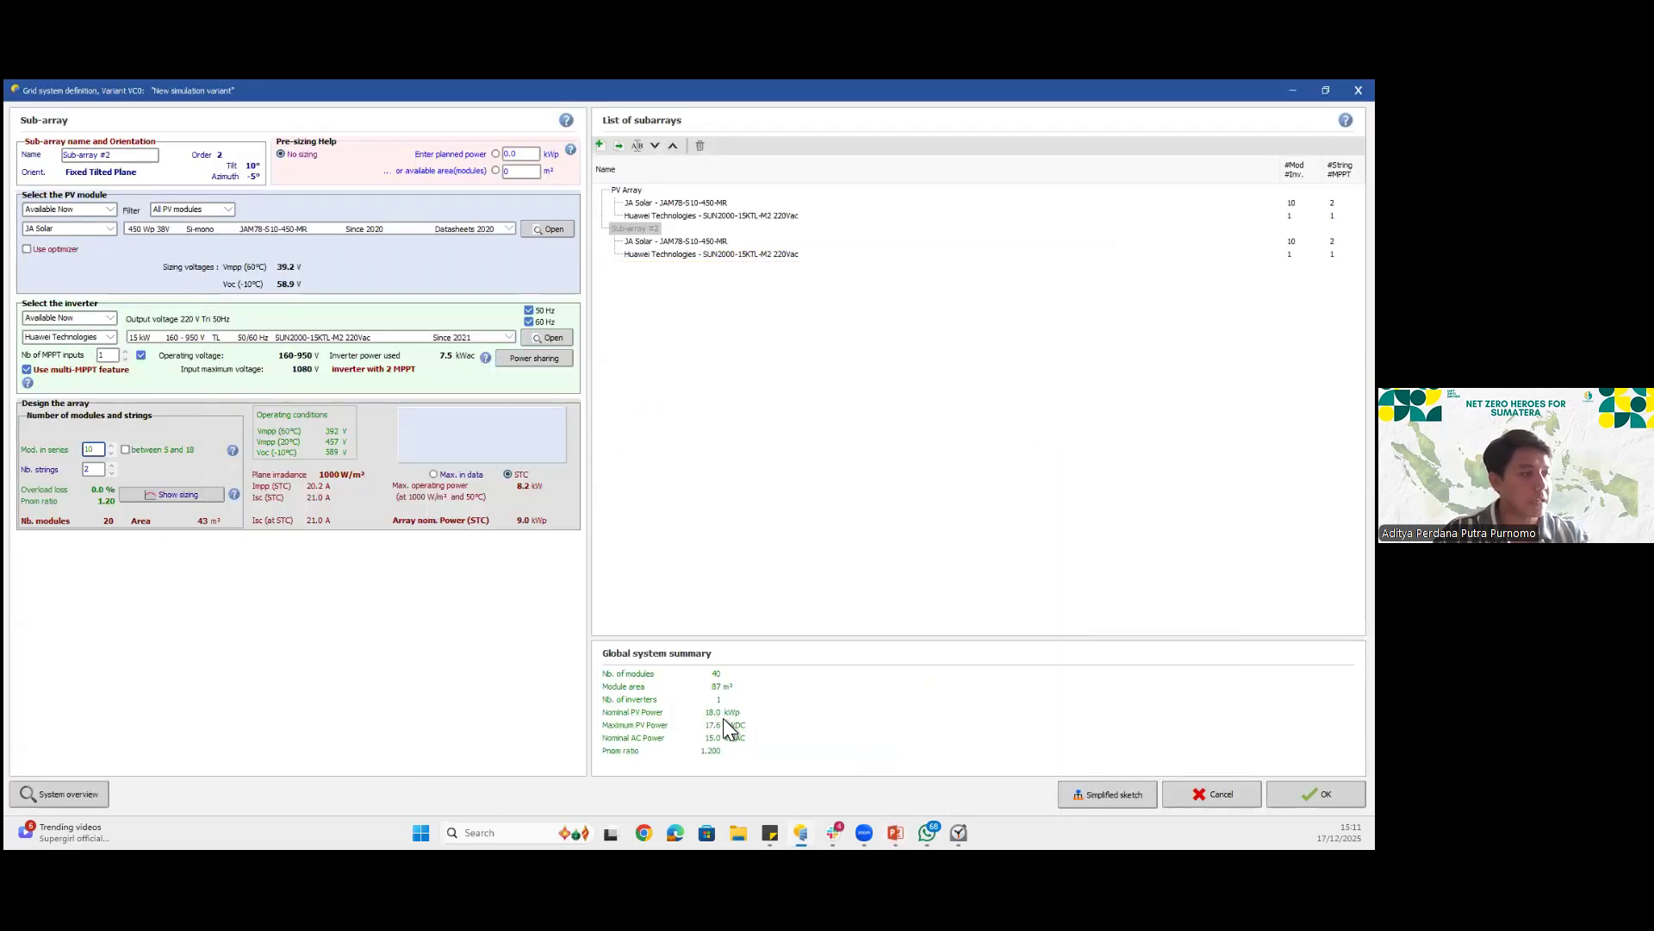
left_click(895, 832)
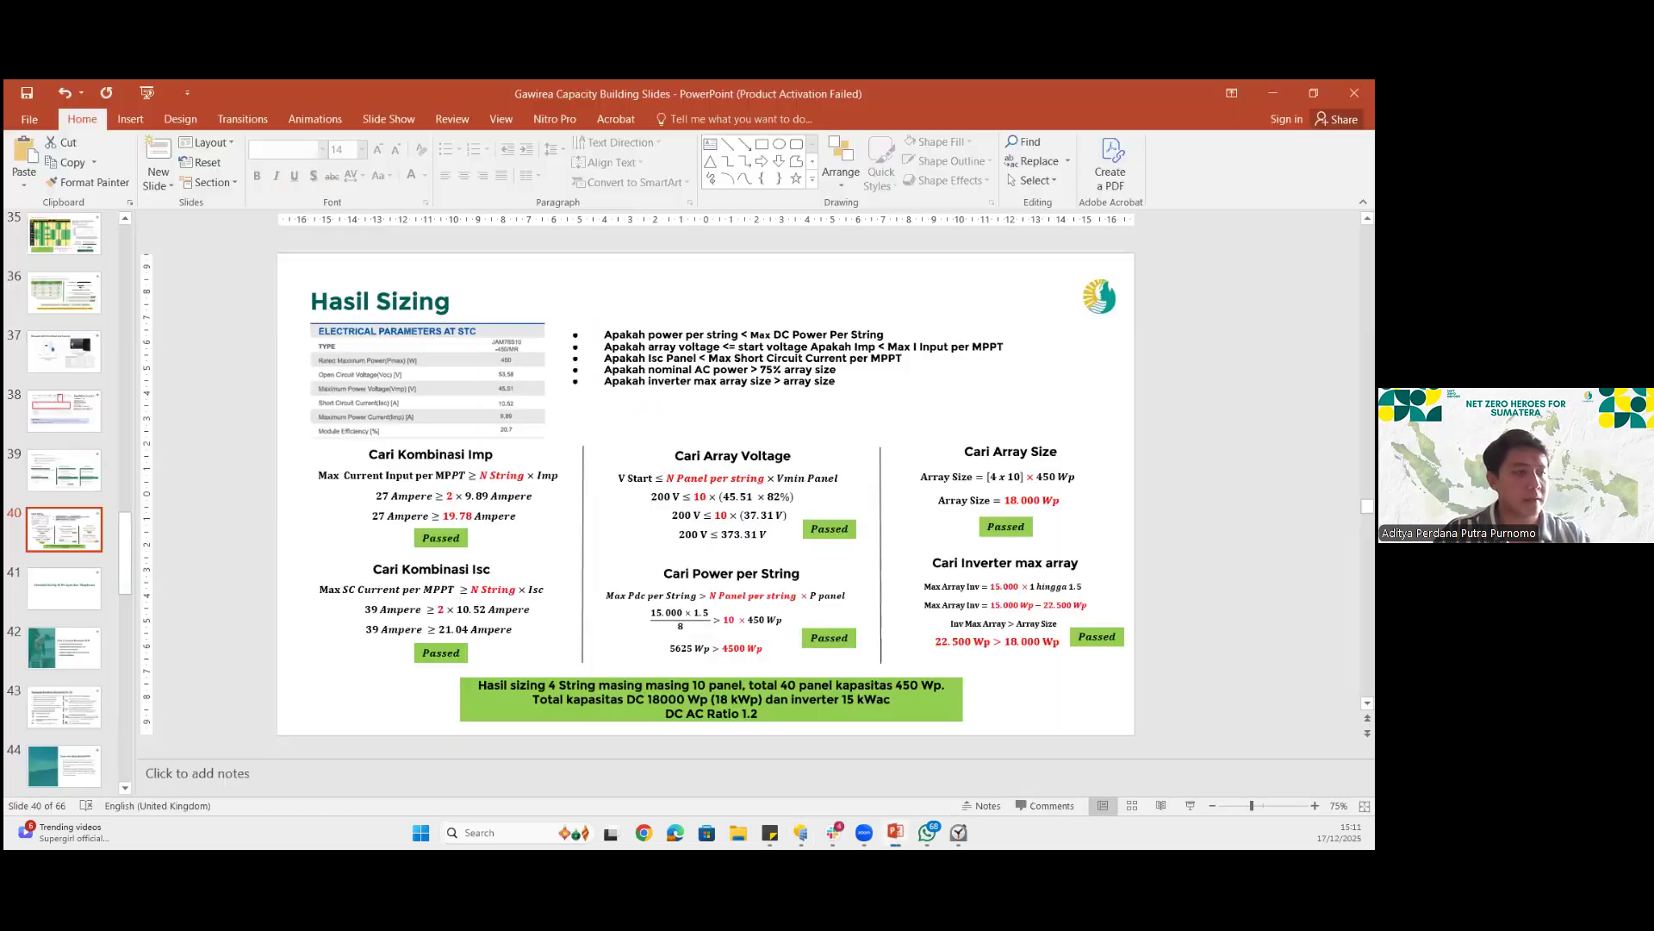
key("alt+Tab")
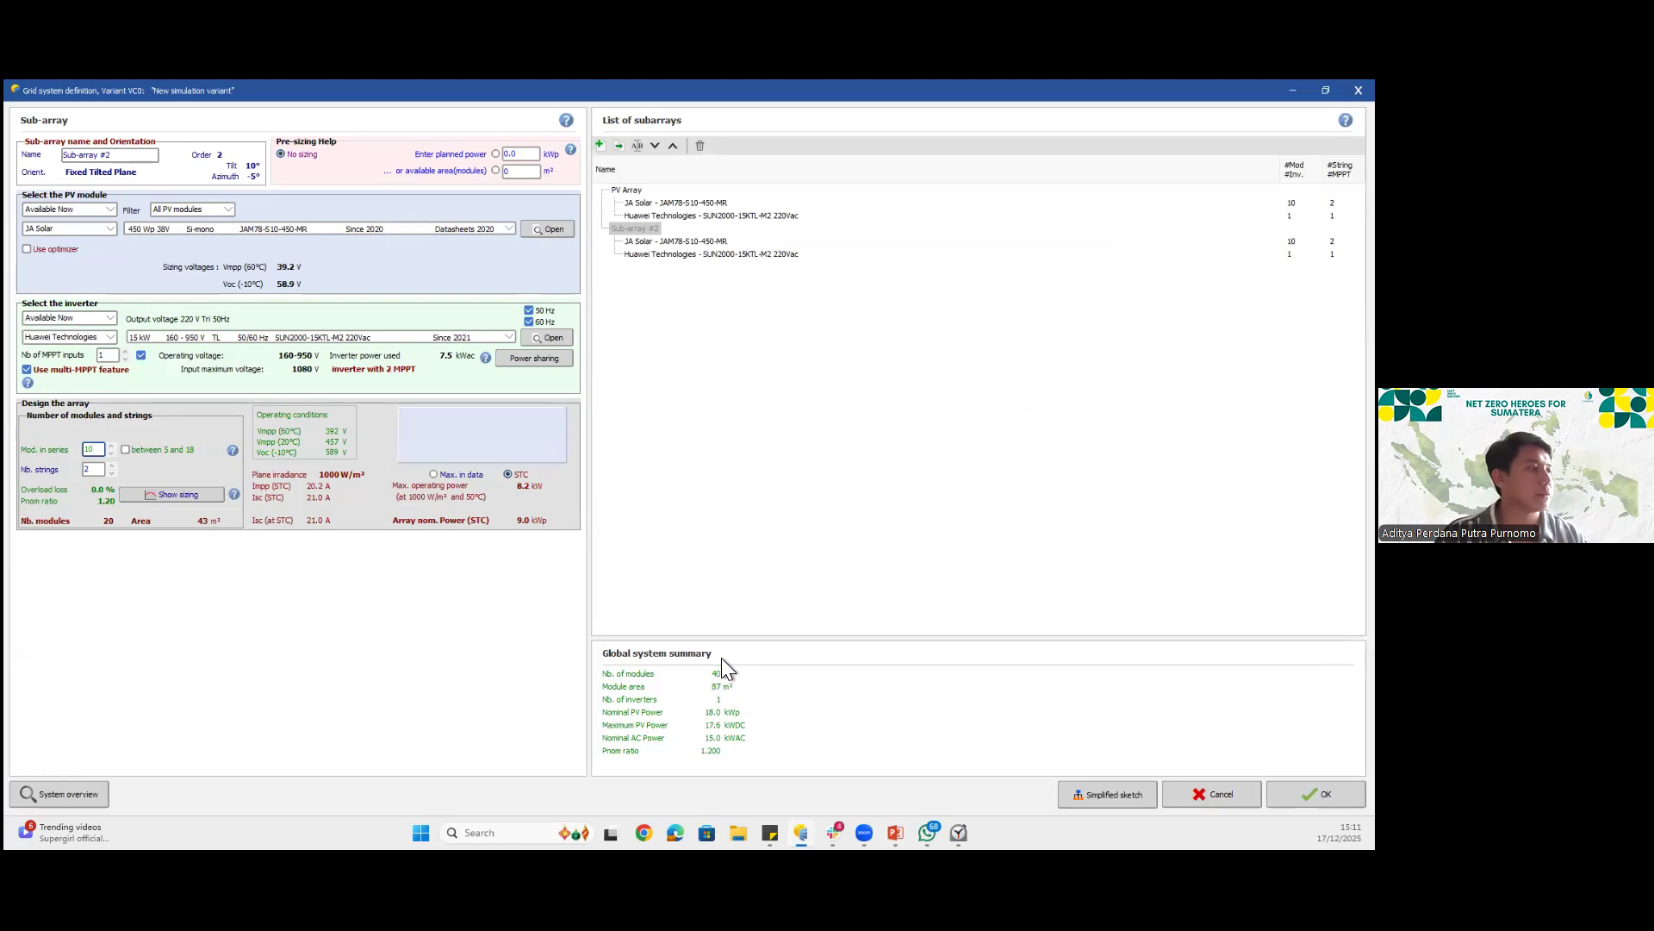
key("alt+Tab")
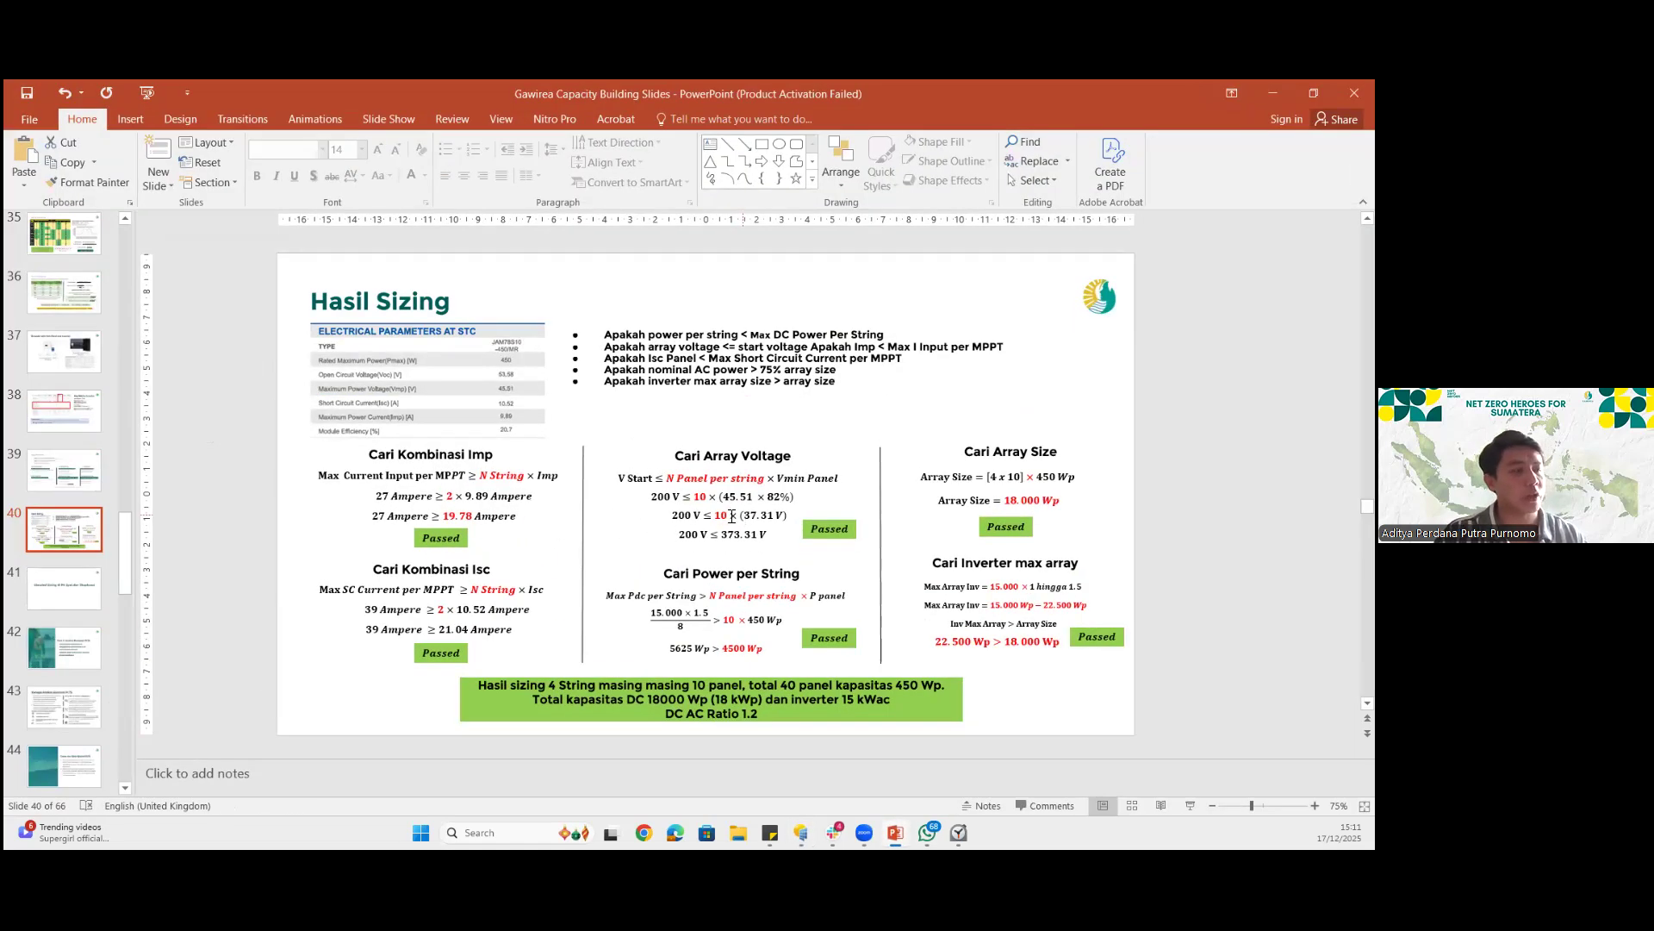
left_click(491, 497)
key("Escape")
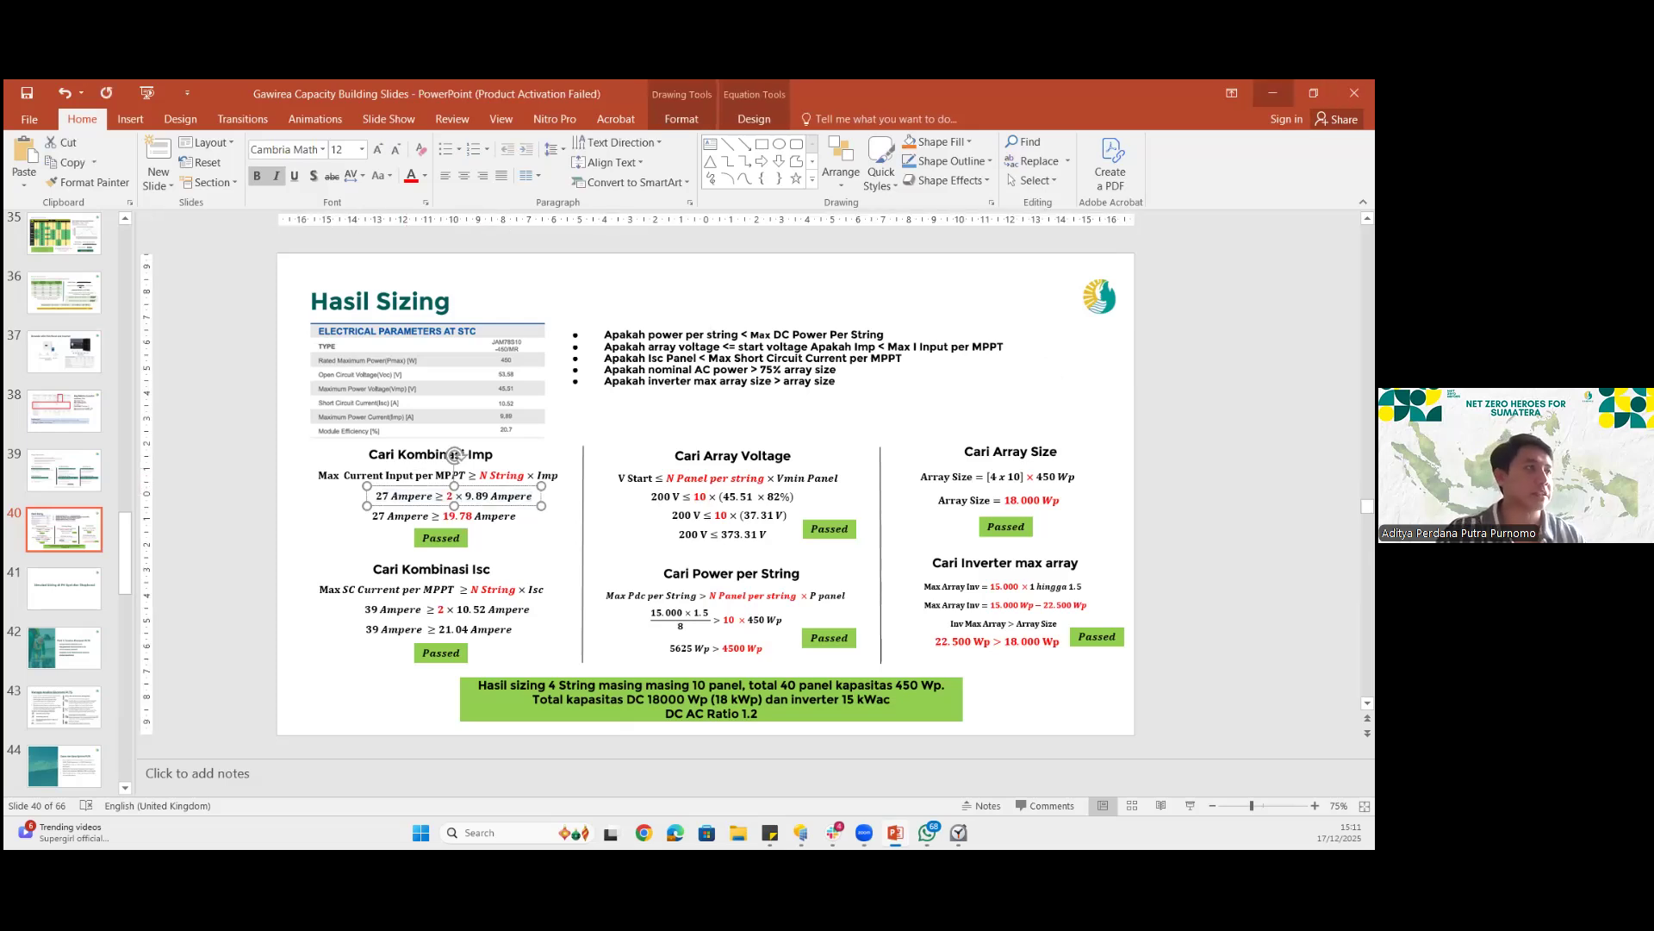
left_click(1273, 93)
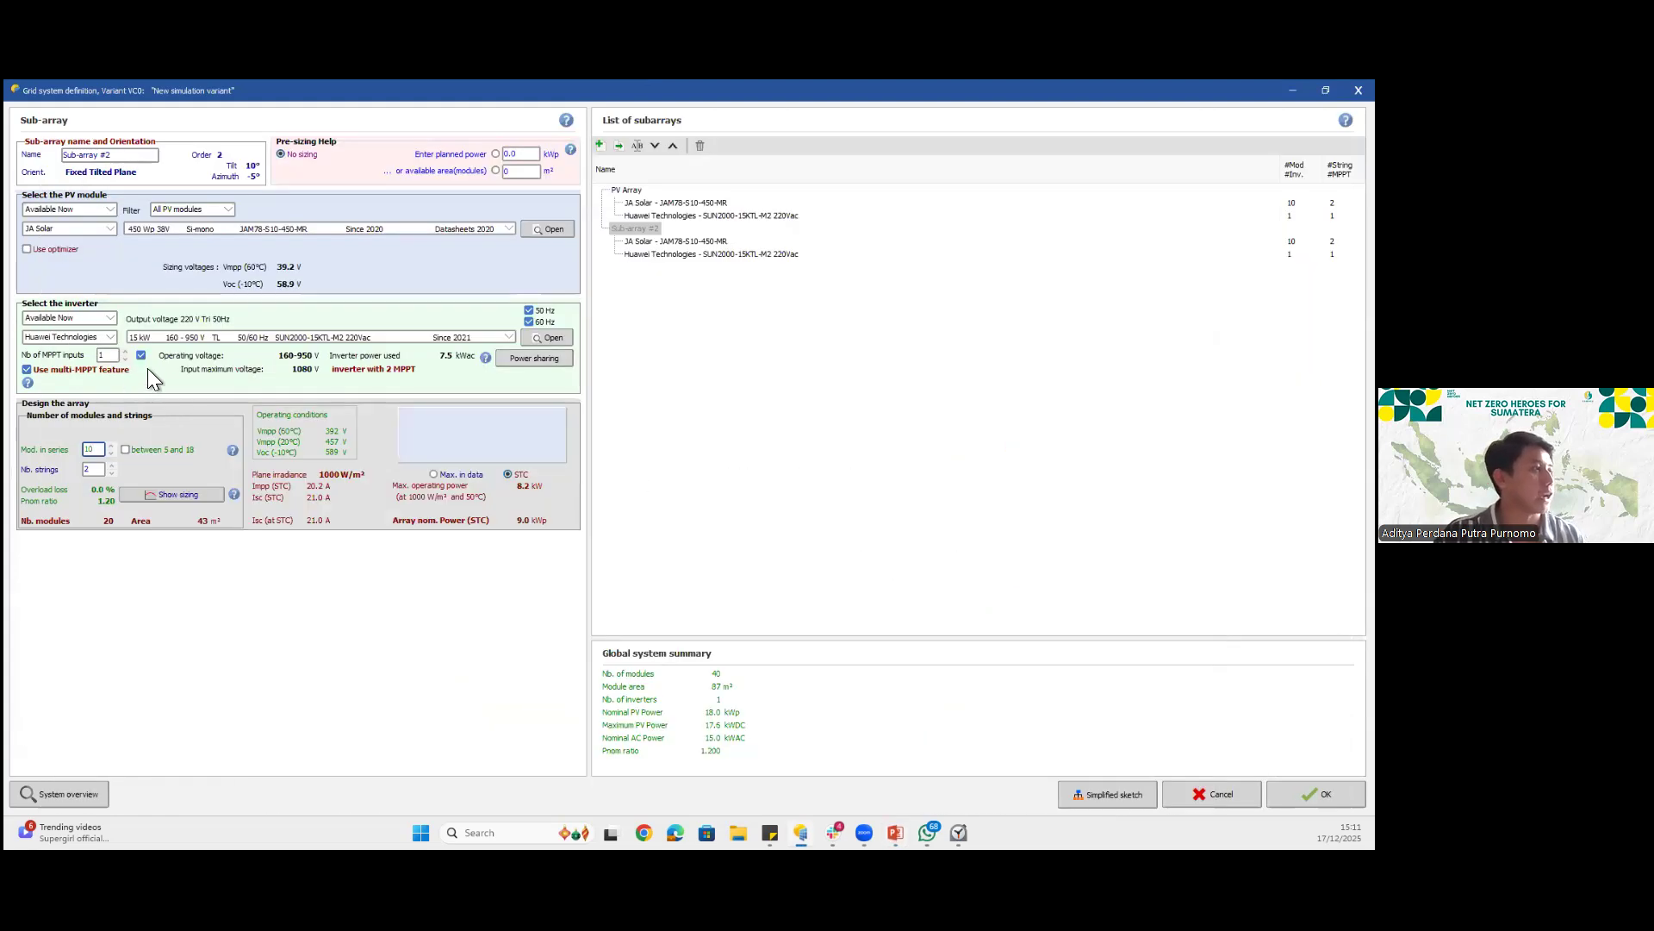
Try 20 modules in series for the first sub-array, PV Array, to see the effect on the sizing
left_click(627, 189)
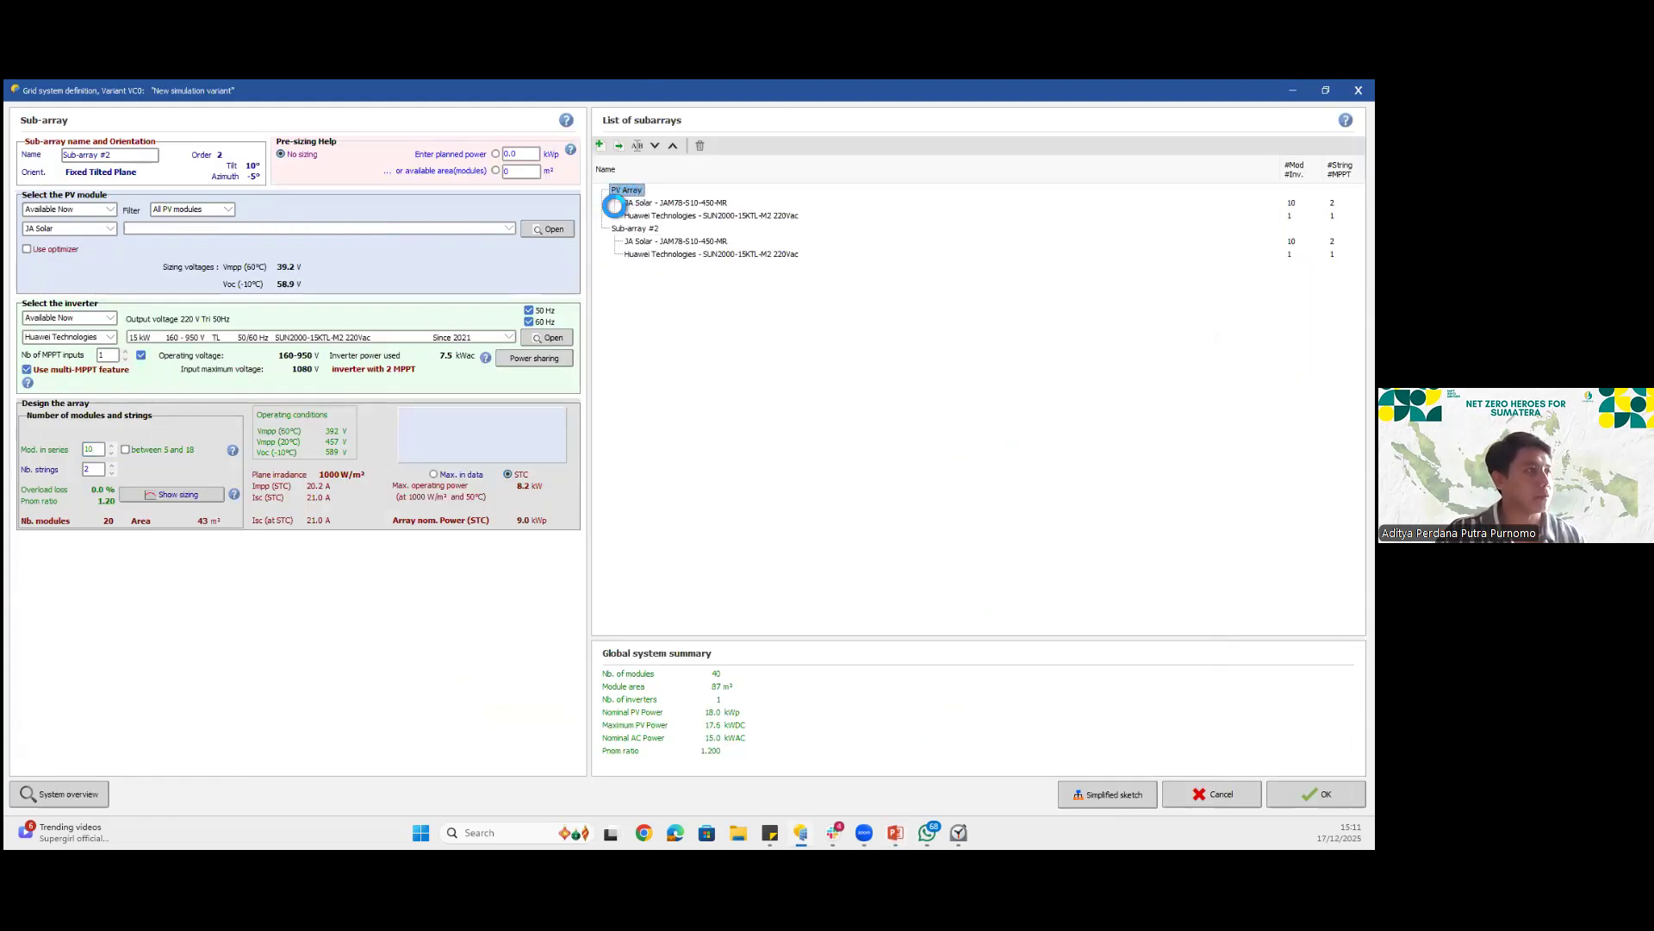
left_click(108, 449)
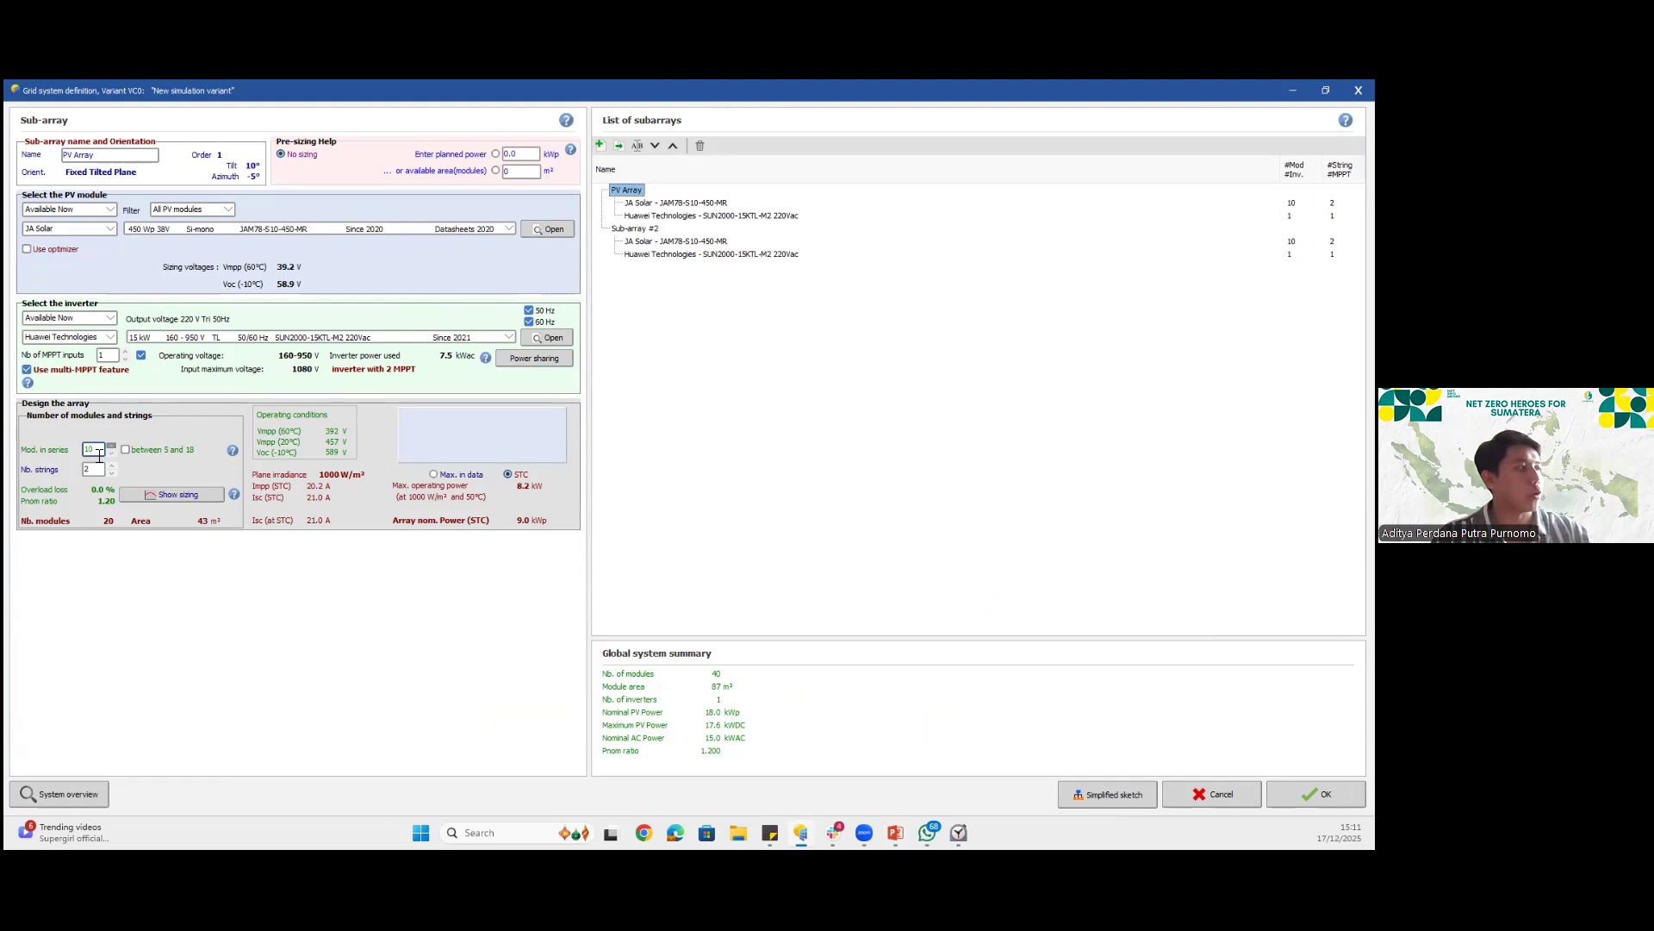
key("BackSpace")
key("BackSpace")
type("20")
key("Tab")
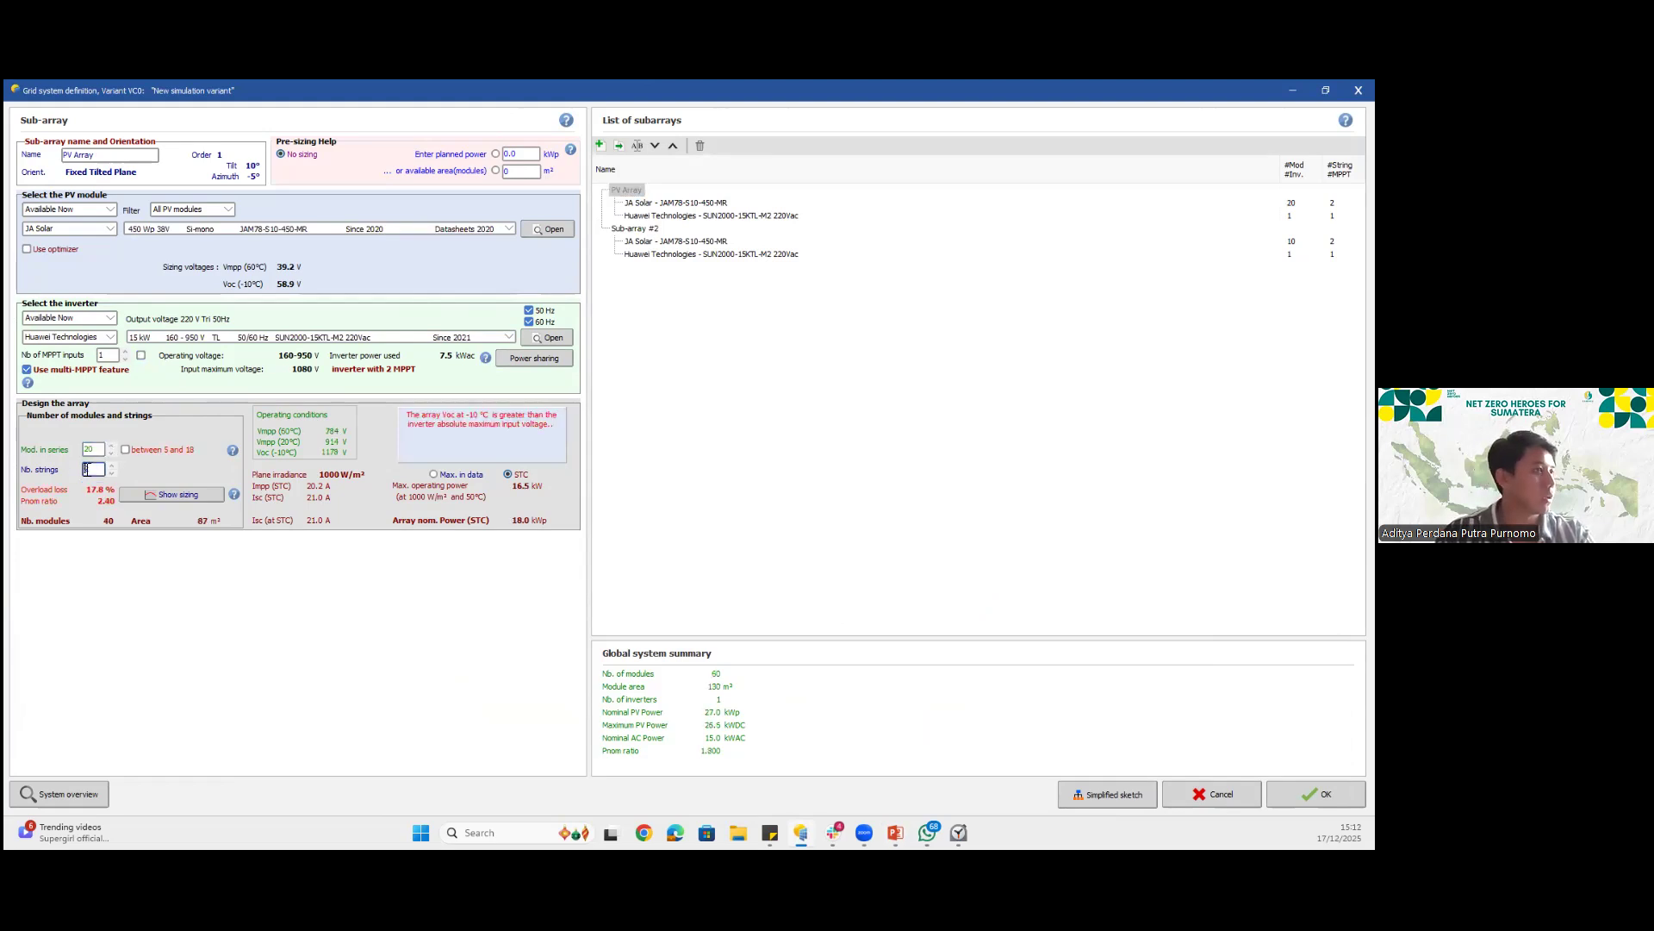
Try 20 modules in series for Sub-array #2 as well and examine the design check
left_click(627, 228)
left_click(96, 448)
key("BackSpace")
type("20")
left_click(95, 469)
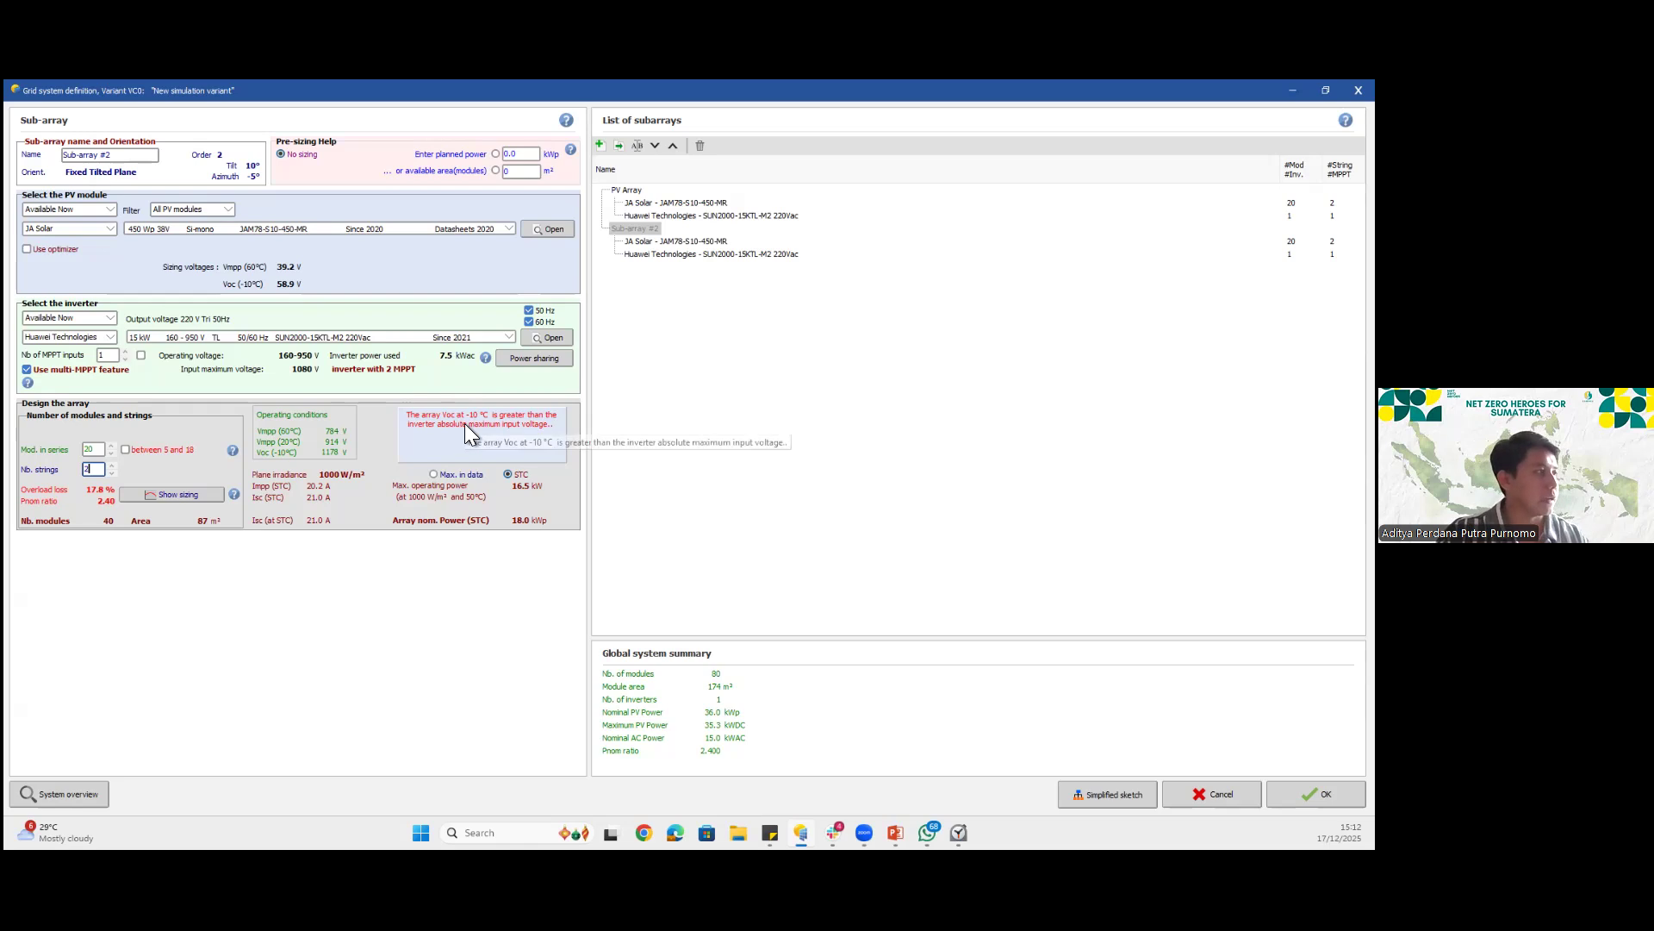
Try 15 modules in series for both Sub-array #2 and PV Array to examine the inverter sizing
double_click(87, 449)
type("1")
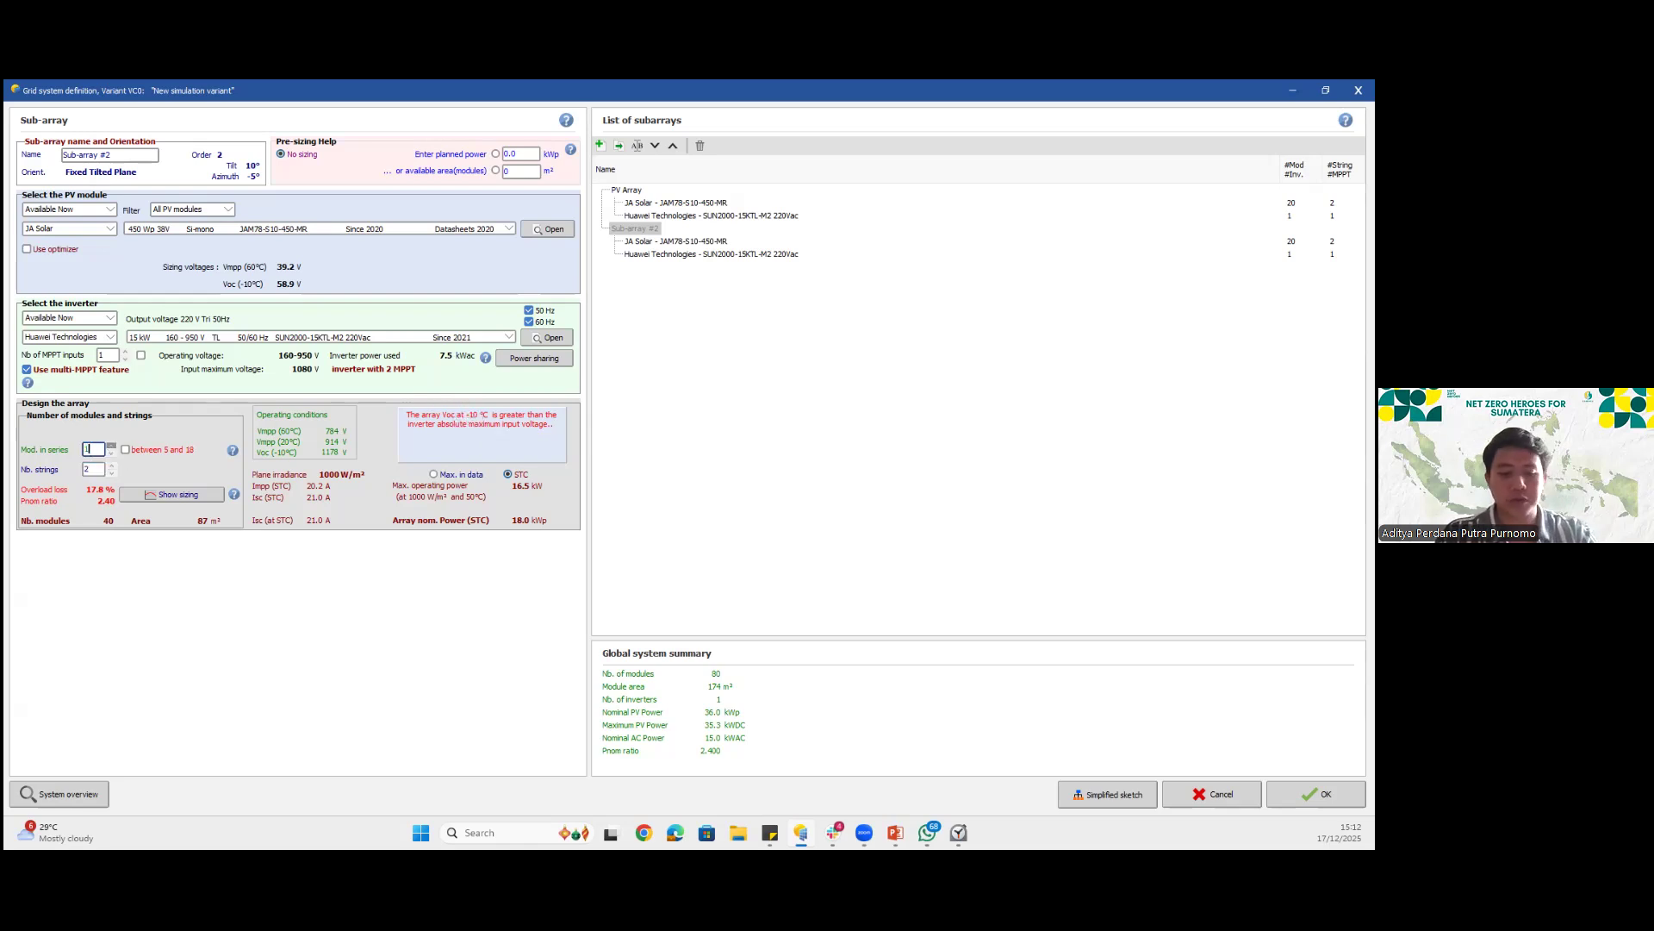
type("5")
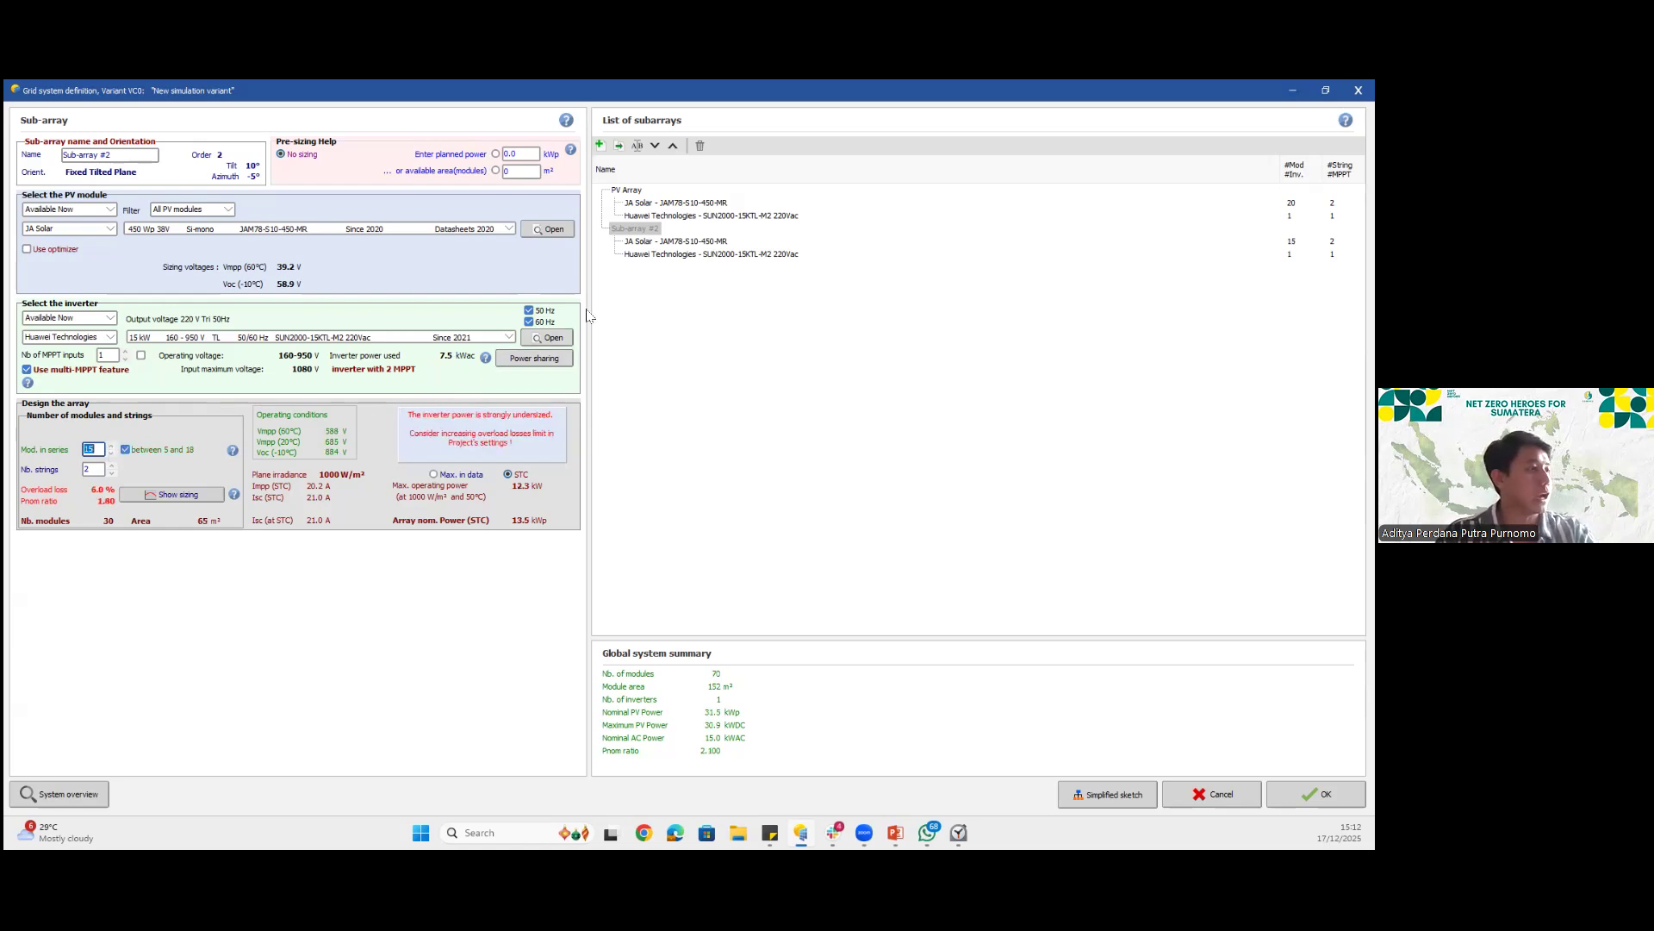
left_click(626, 189)
type("15")
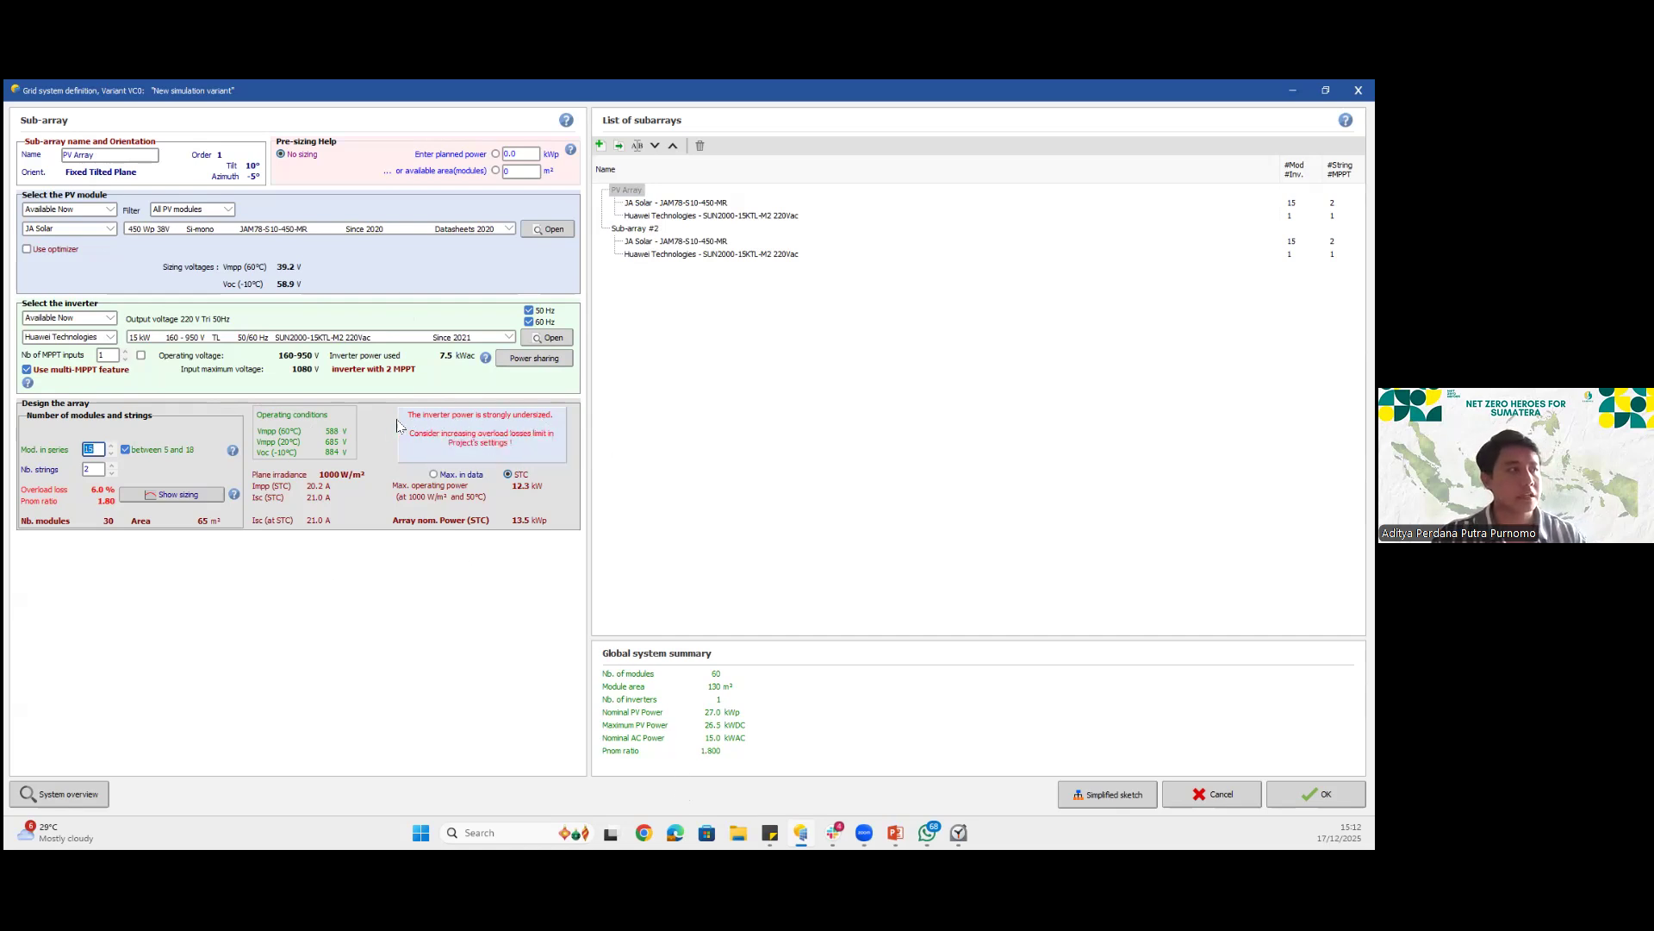
Set both sub-arrays back to 10 modules in series and accept the grid system definition
left_click(93, 449)
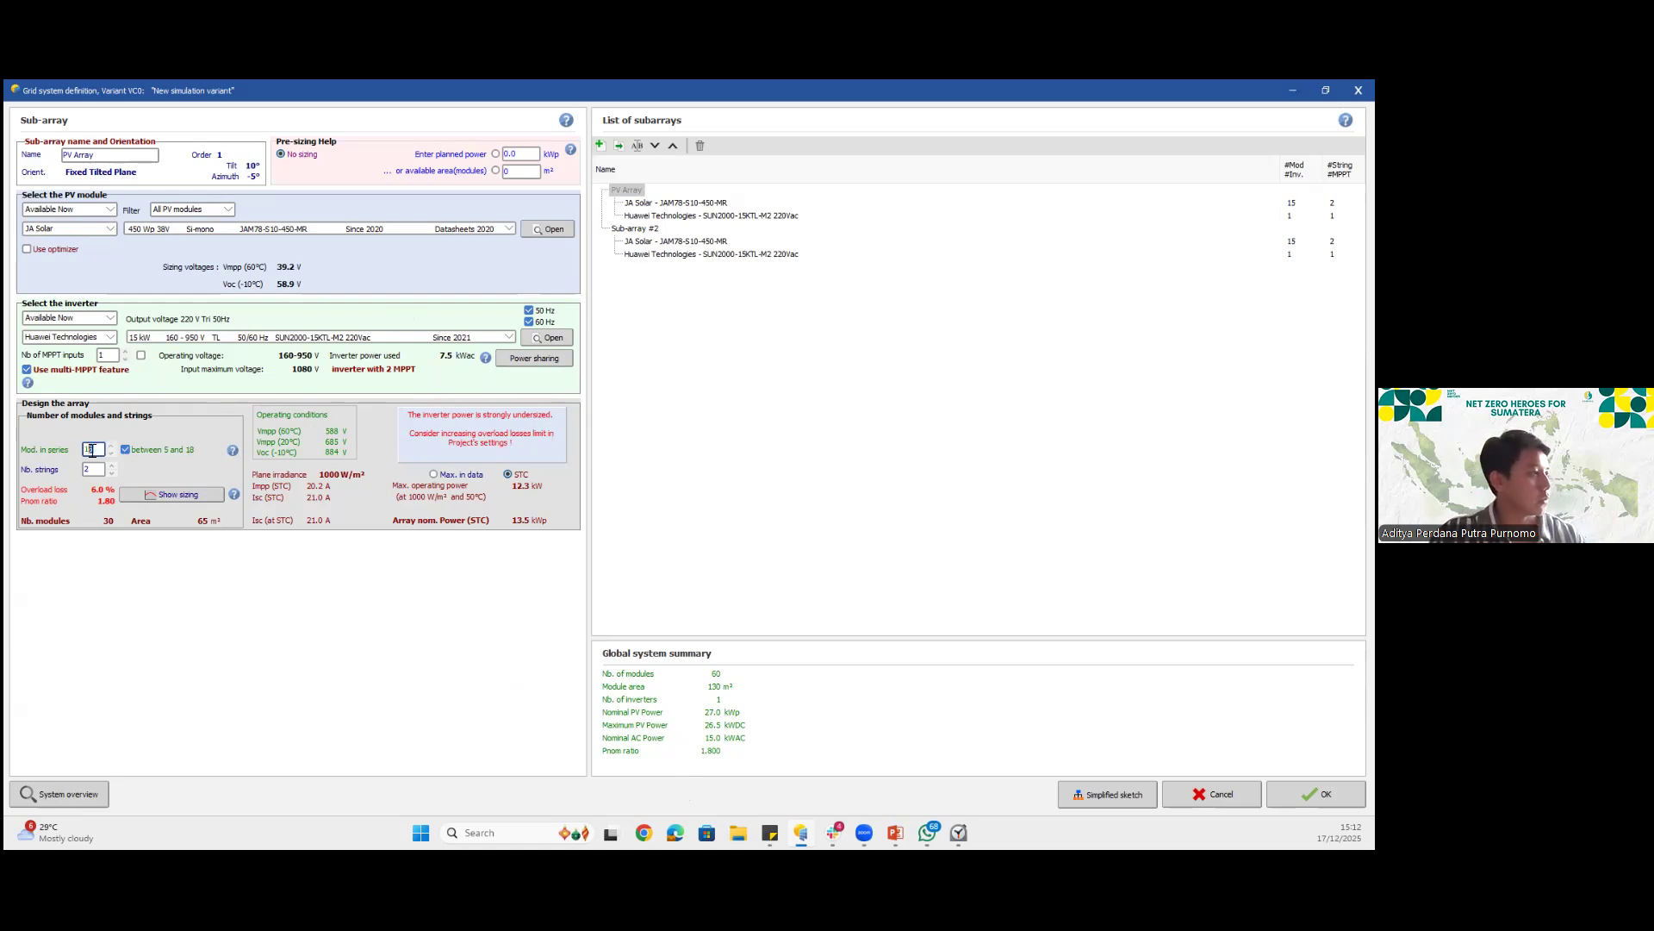
key("BackSpace")
type("0")
left_click(635, 228)
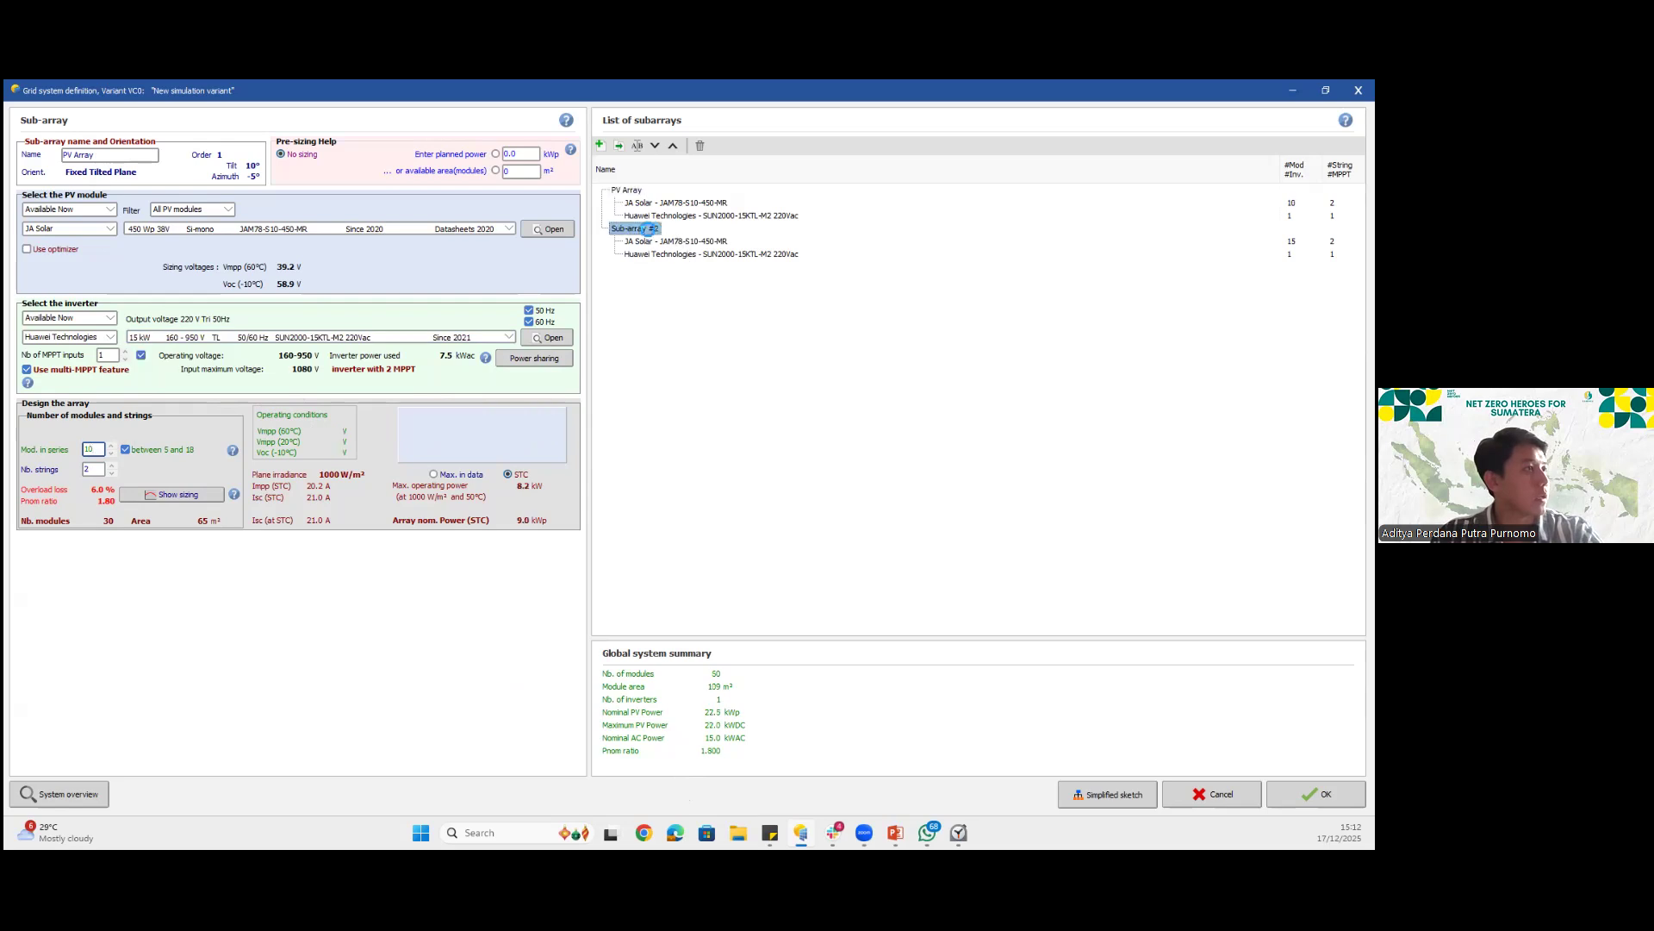
left_click(96, 449)
type("0")
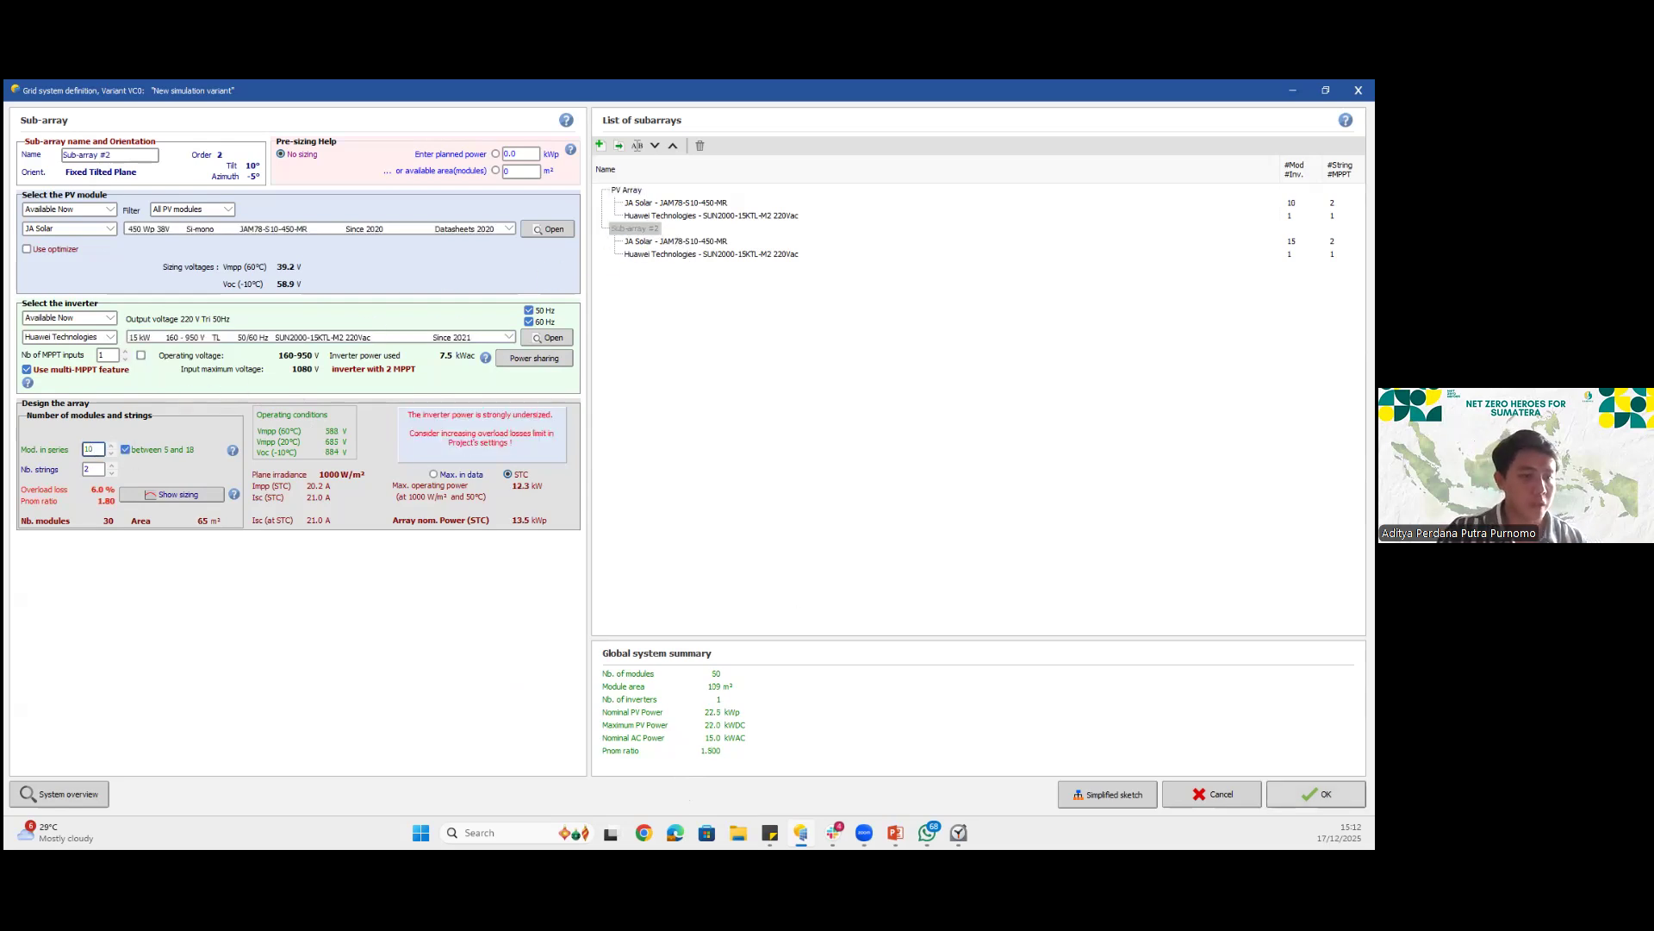
left_click(1316, 793)
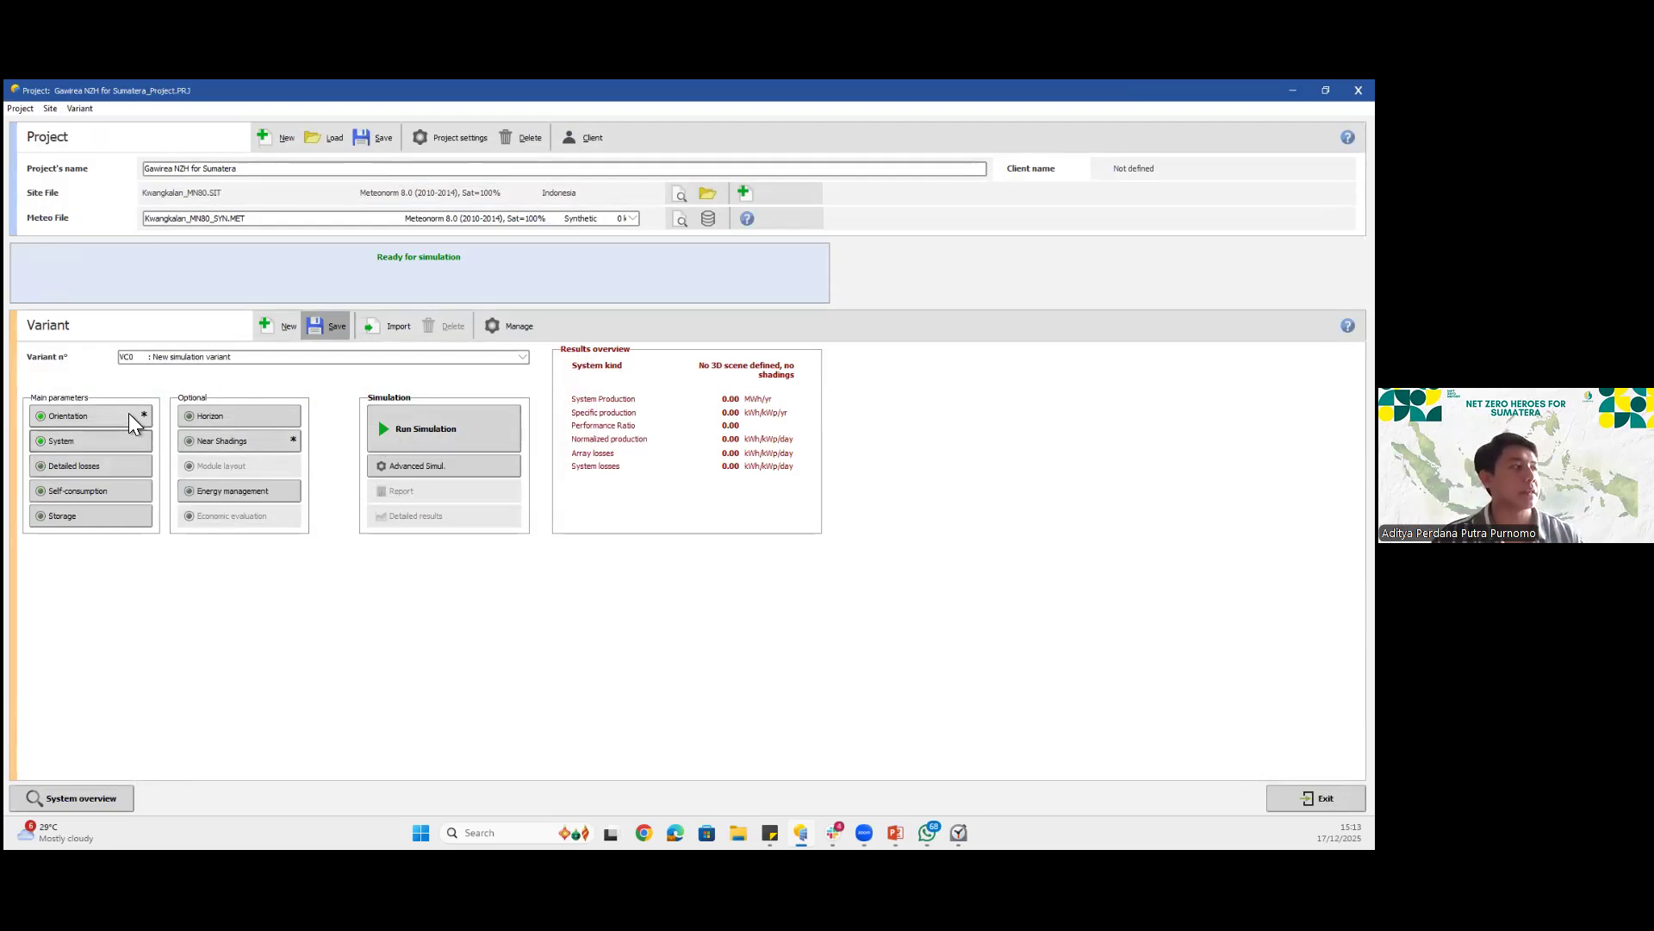
Open the detailed losses, compare the thermal loss defaults per mounting type, and choose integration with fully insulated back
left_click(117, 470)
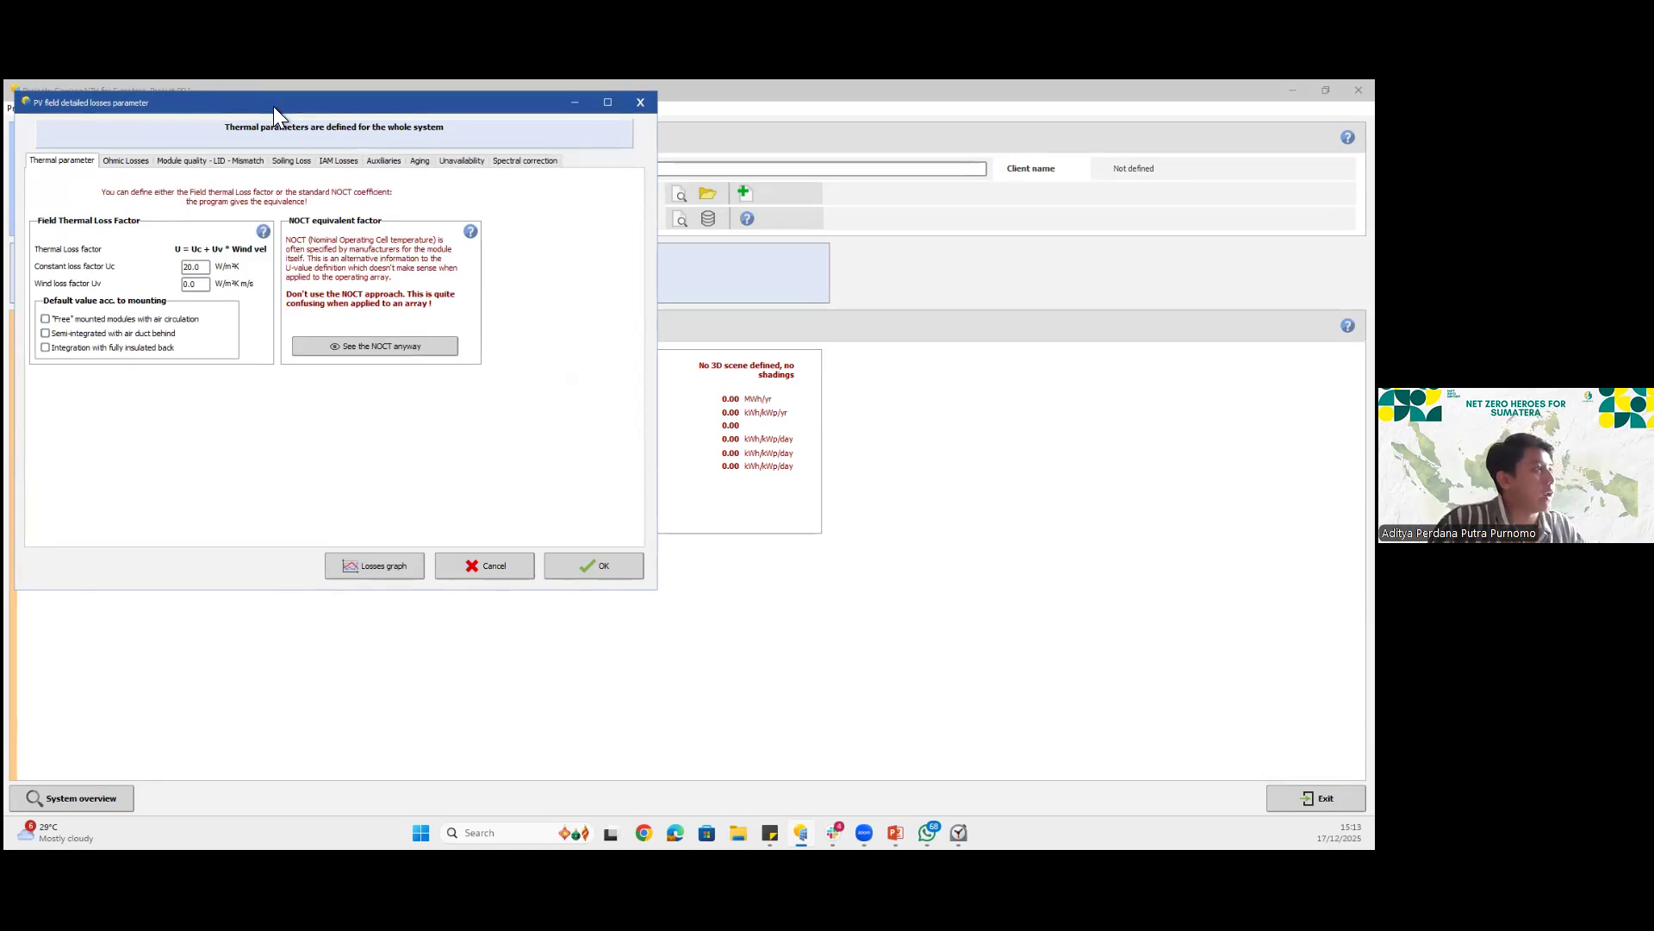
left_click_drag(292, 106, 627, 130)
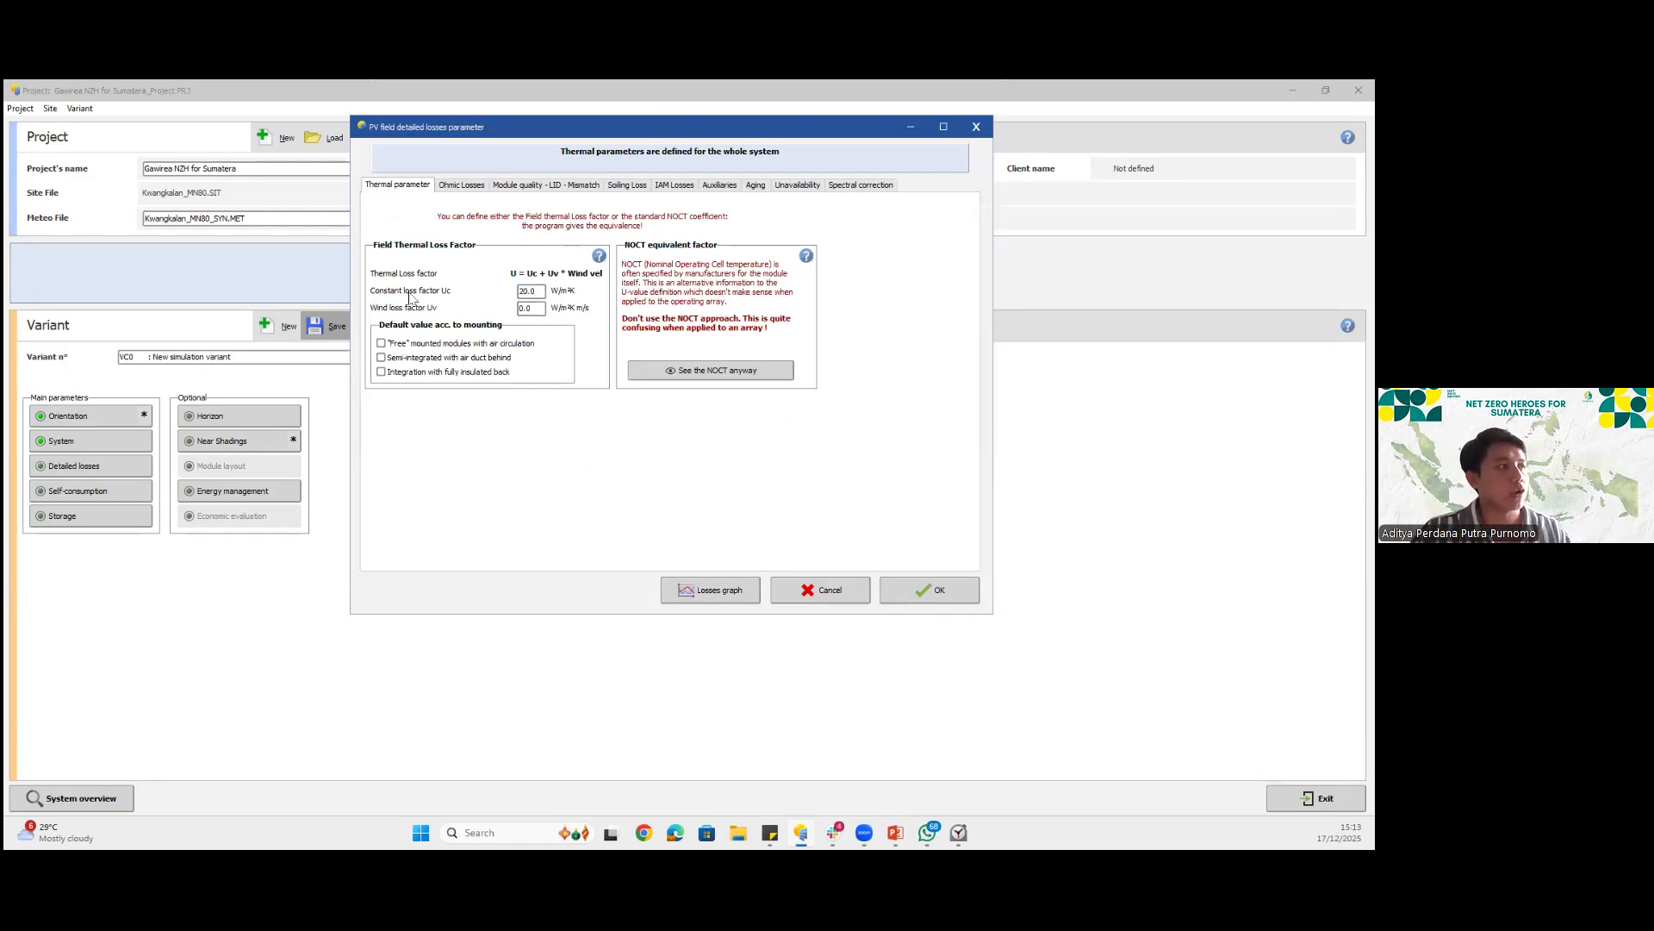
left_click(422, 356)
left_click(441, 372)
left_click(456, 343)
left_click(461, 371)
left_click(470, 346)
left_click(465, 358)
left_click(466, 371)
left_click(463, 346)
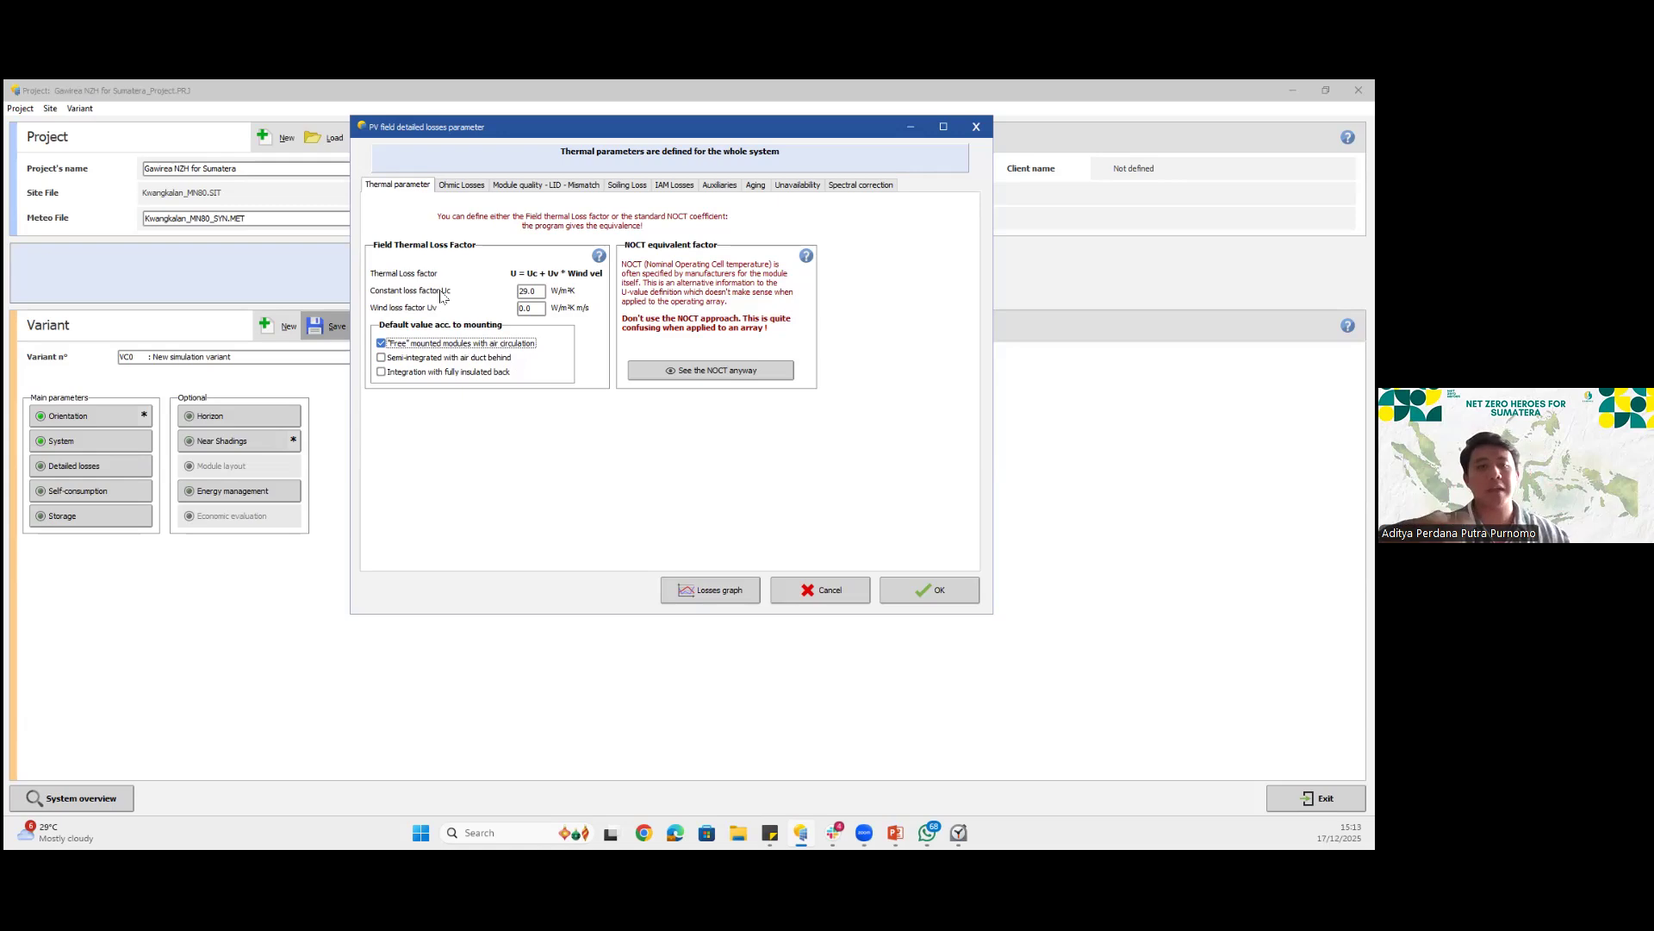
left_click(454, 370)
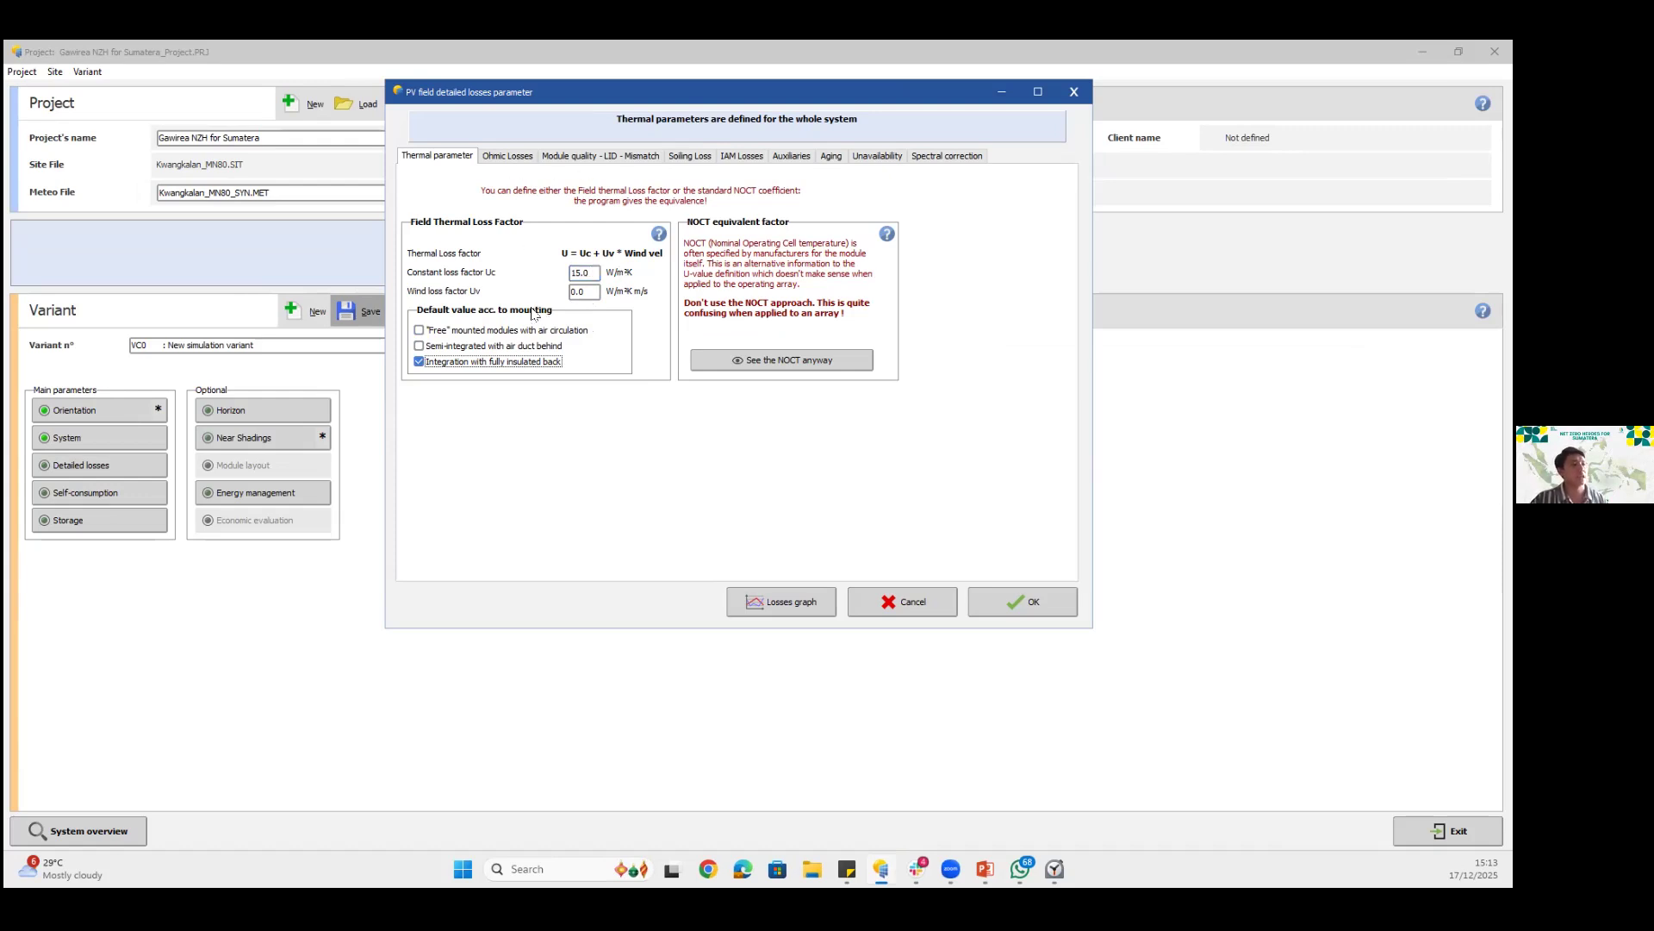
Review the ohmic losses, then set the light induced degradation loss factor to 2.0% and extend it to all sub-arrays
left_click(512, 157)
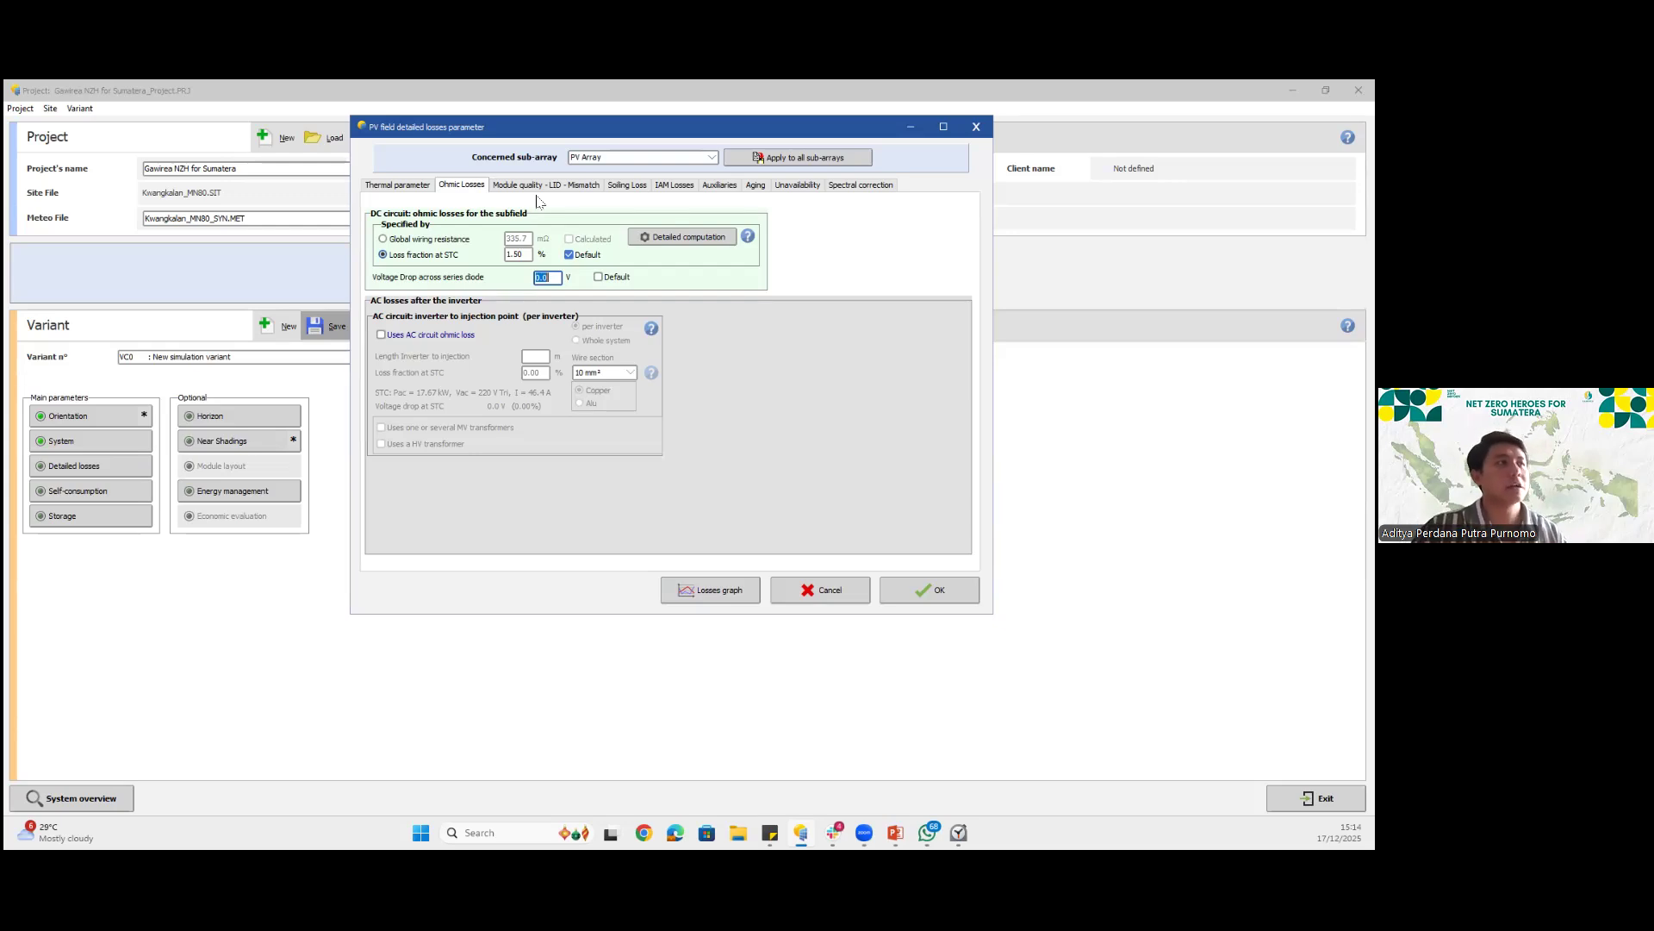
left_click(540, 186)
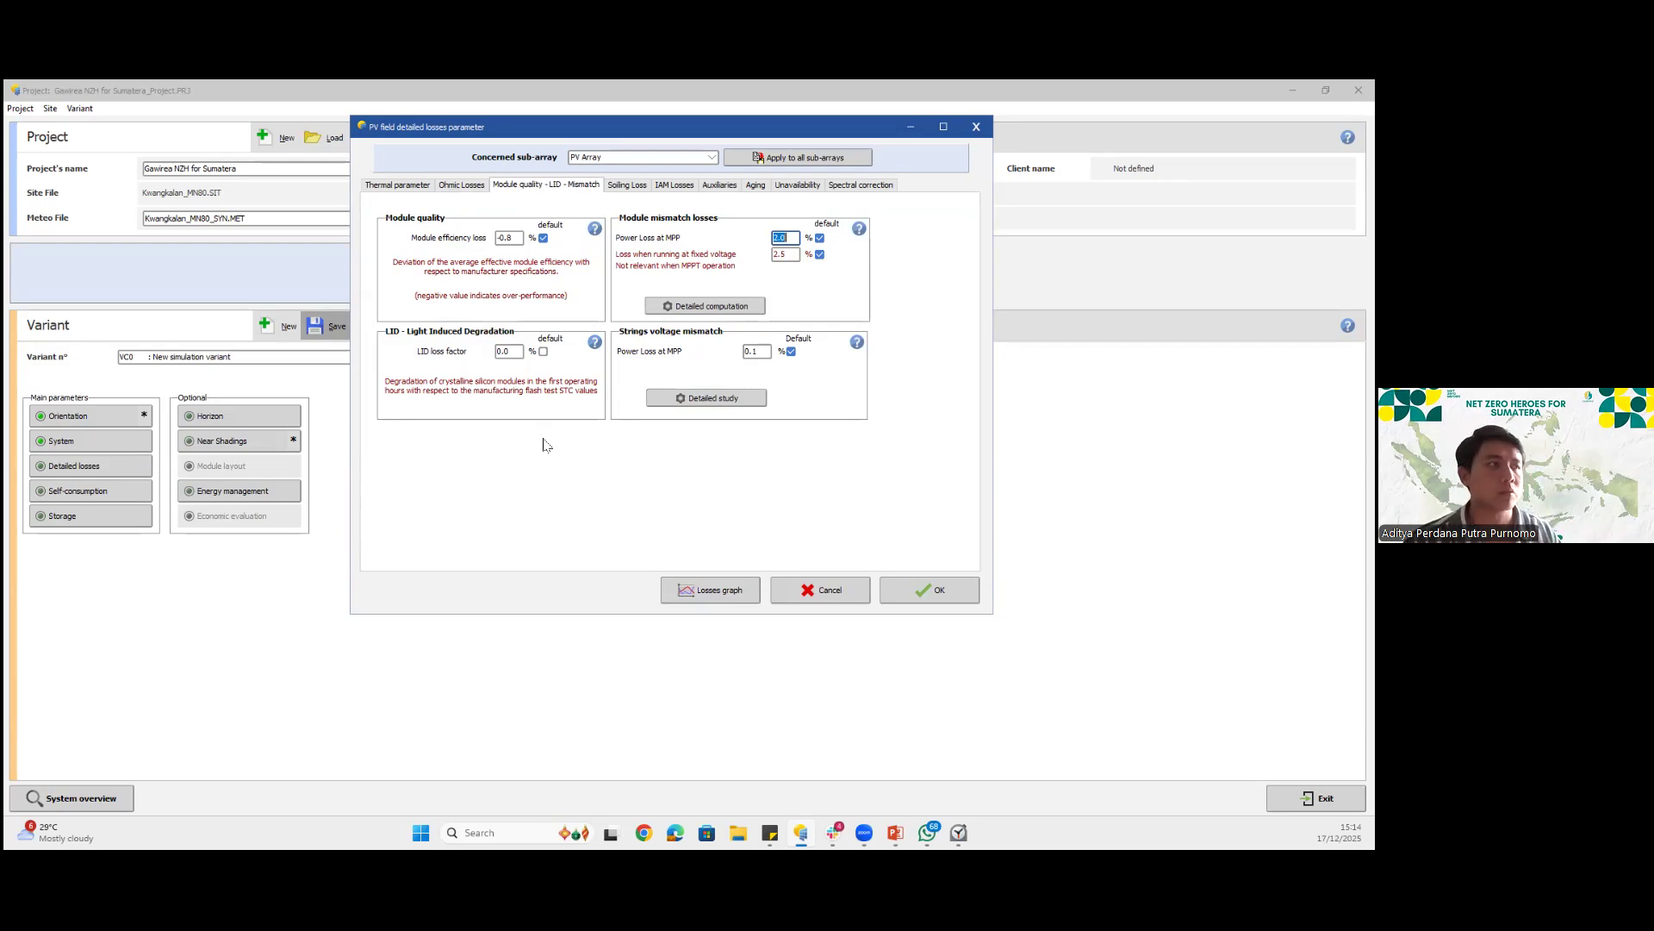
left_click(514, 352)
type("2.0")
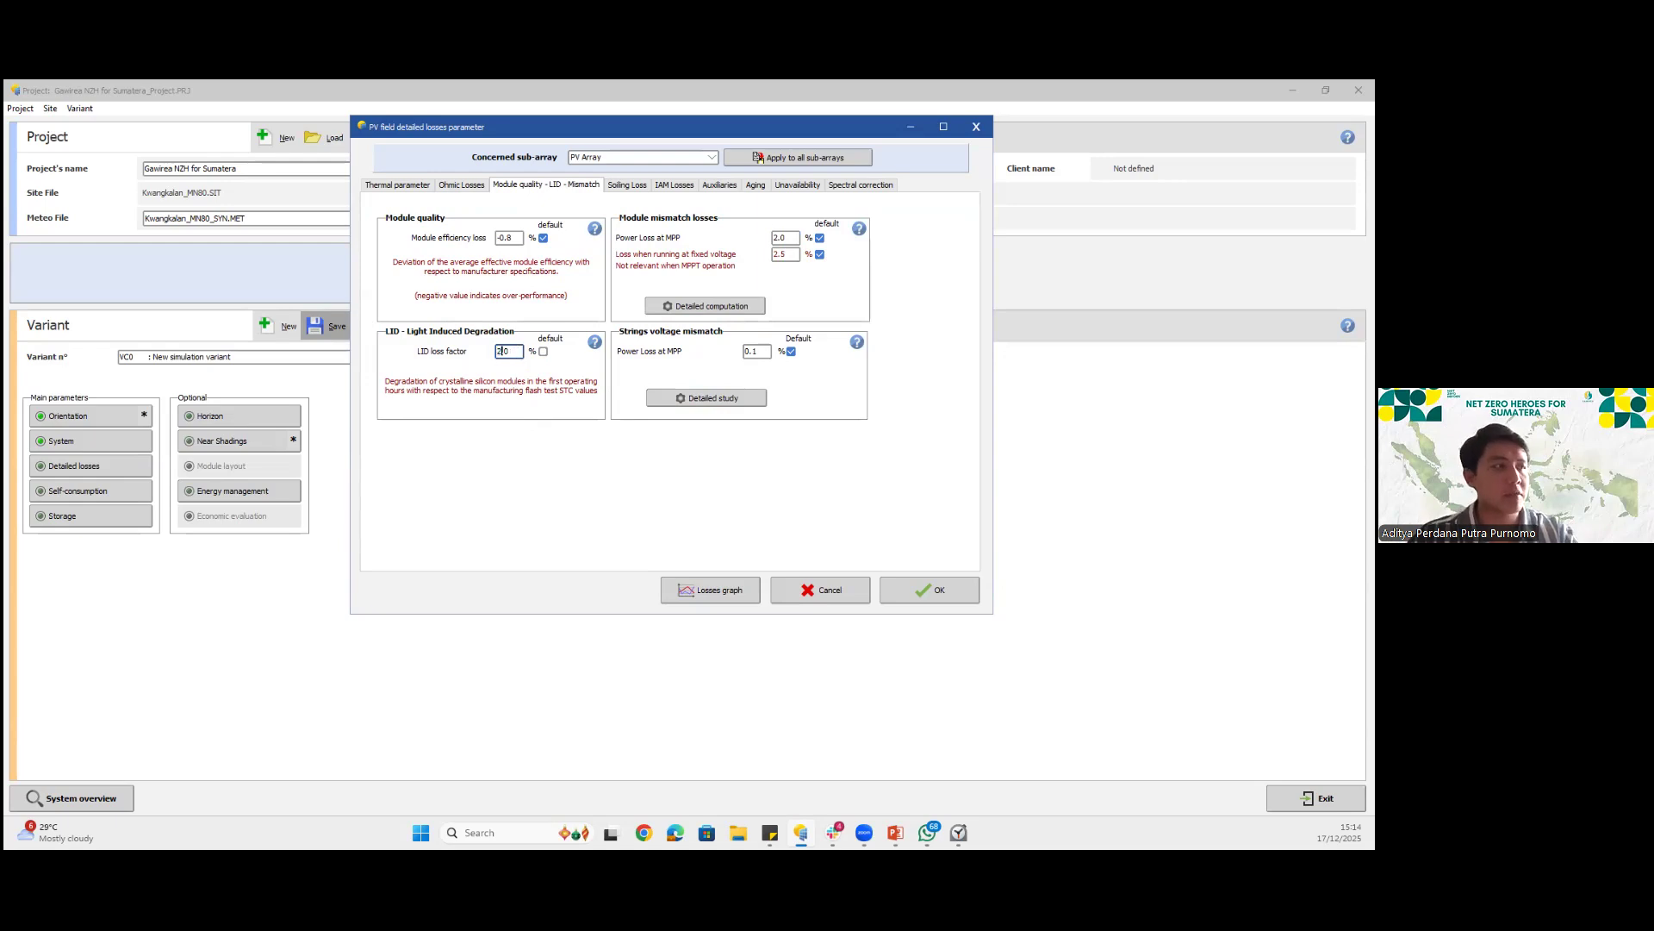
left_click(632, 188)
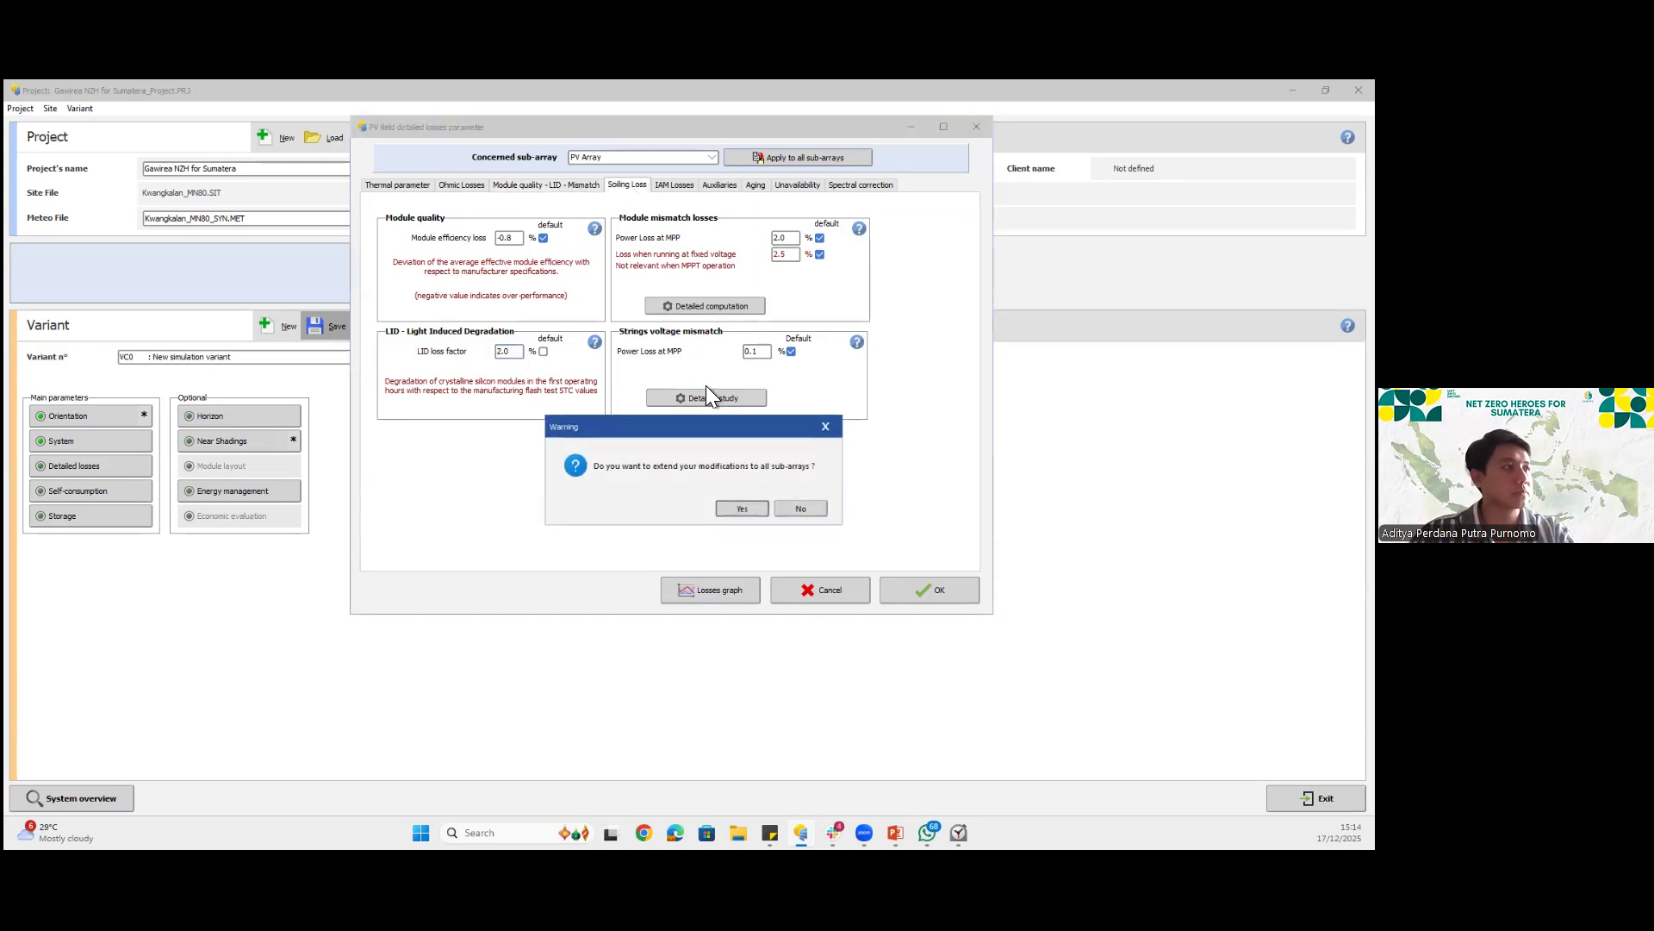
left_click(741, 509)
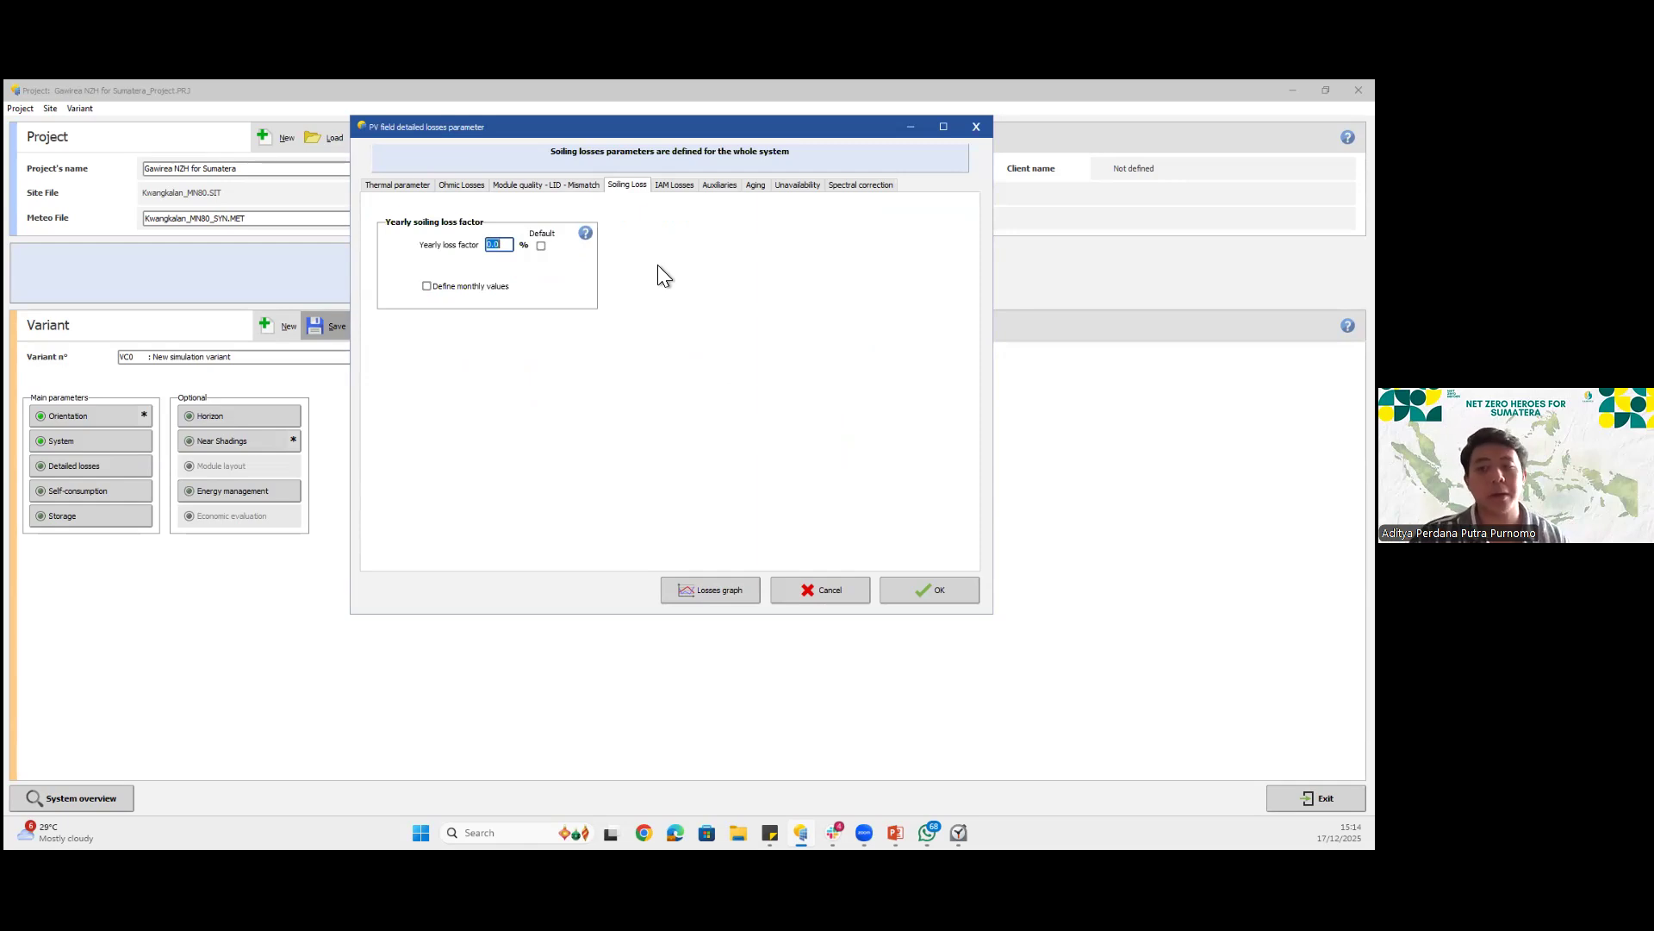
Set the yearly soiling loss factor to 3.0% and extend the modification to all sub-arrays
left_click(497, 246)
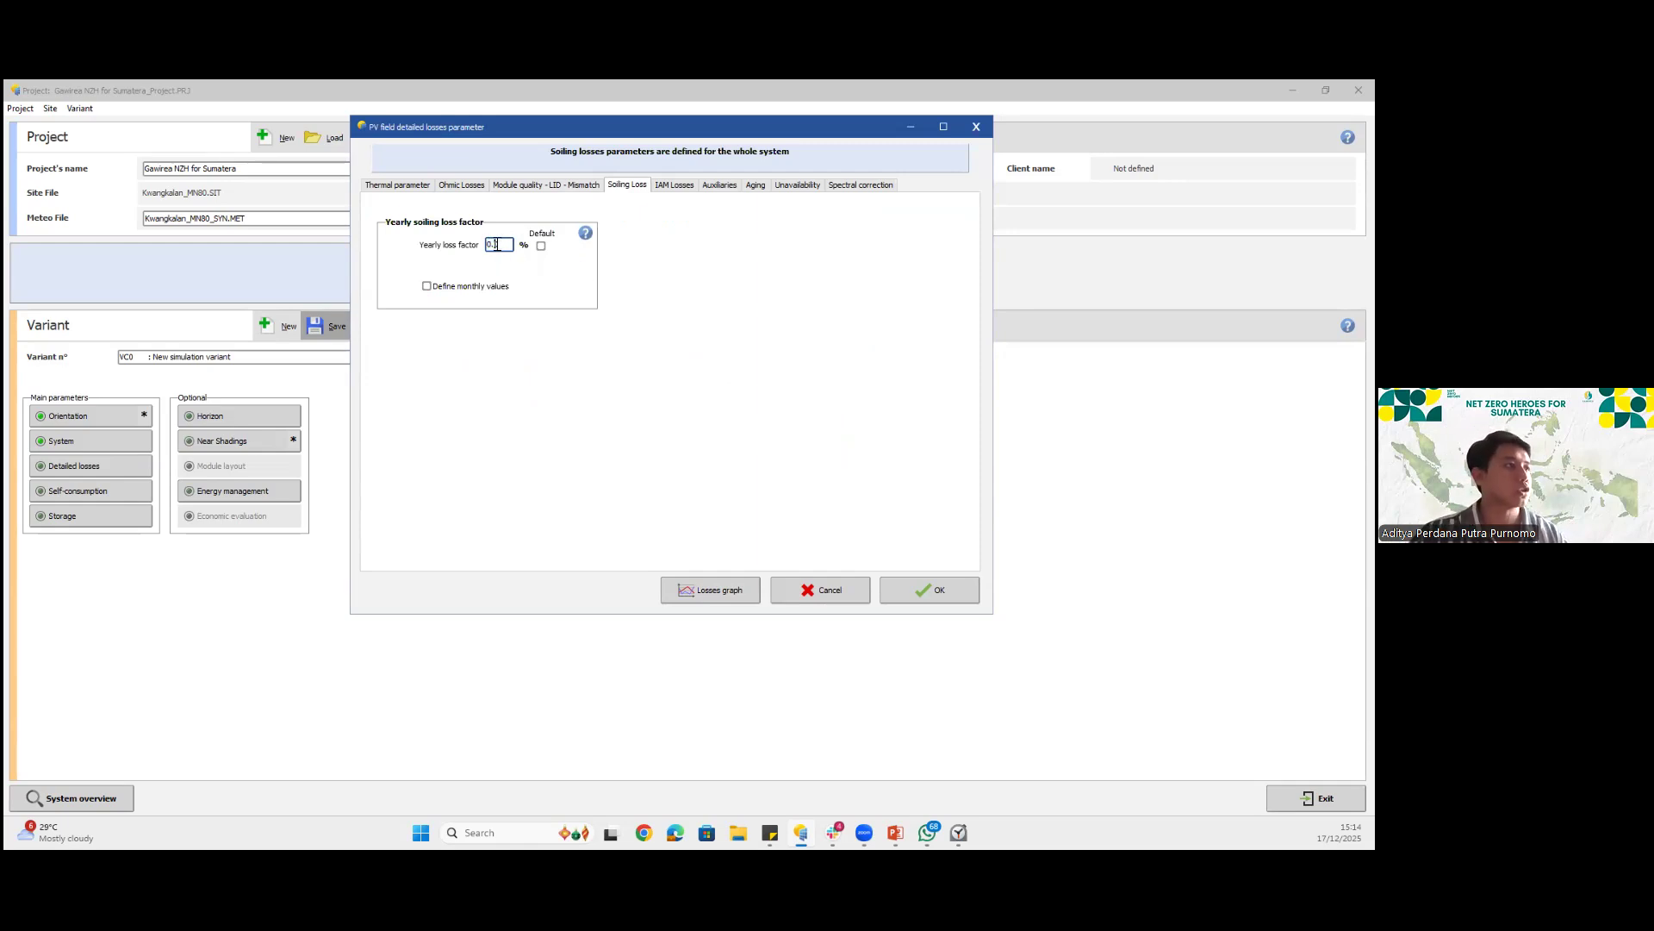
double_click(510, 247)
left_click(513, 249)
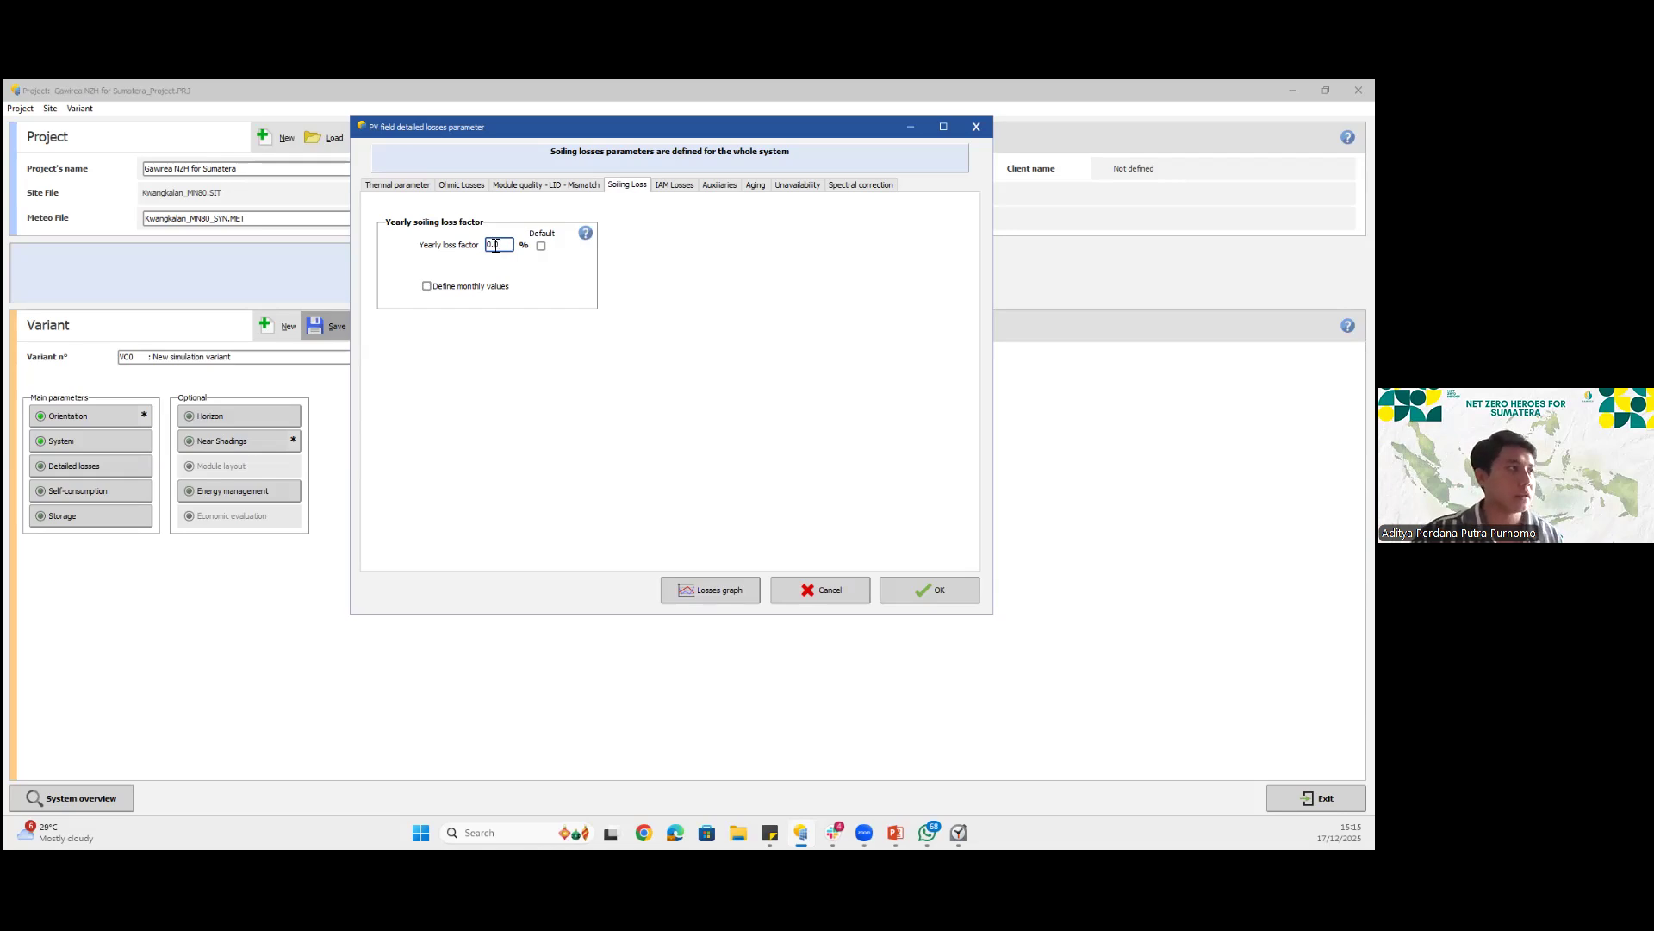
left_click_drag(486, 245, 500, 250)
type("3")
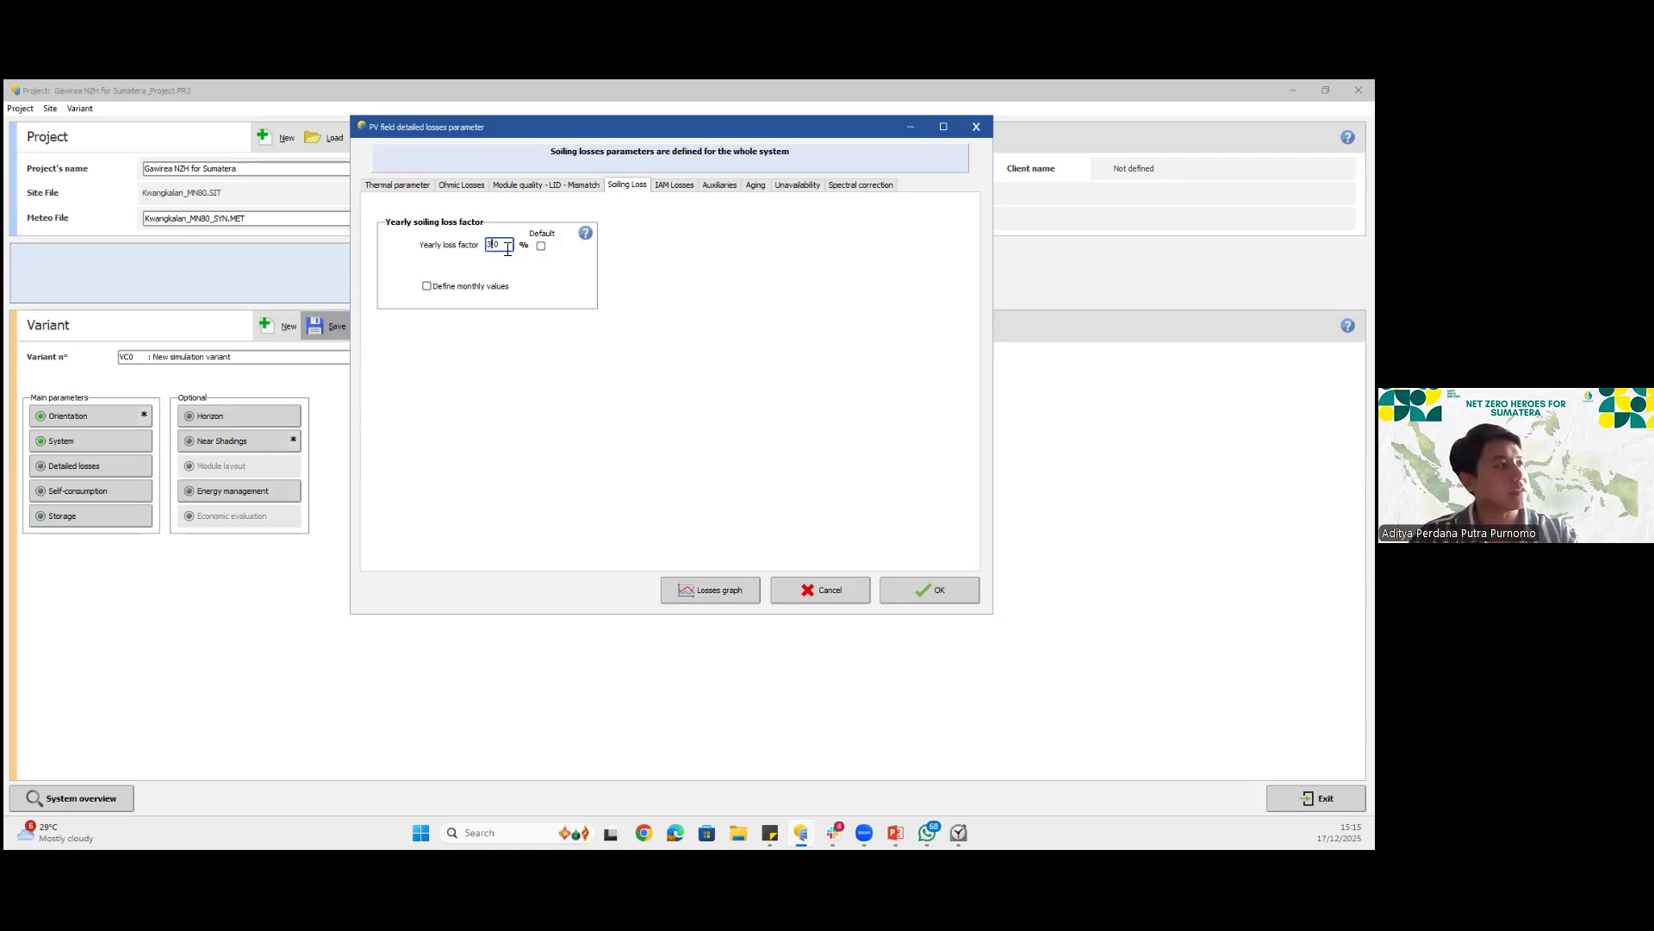
left_click(674, 185)
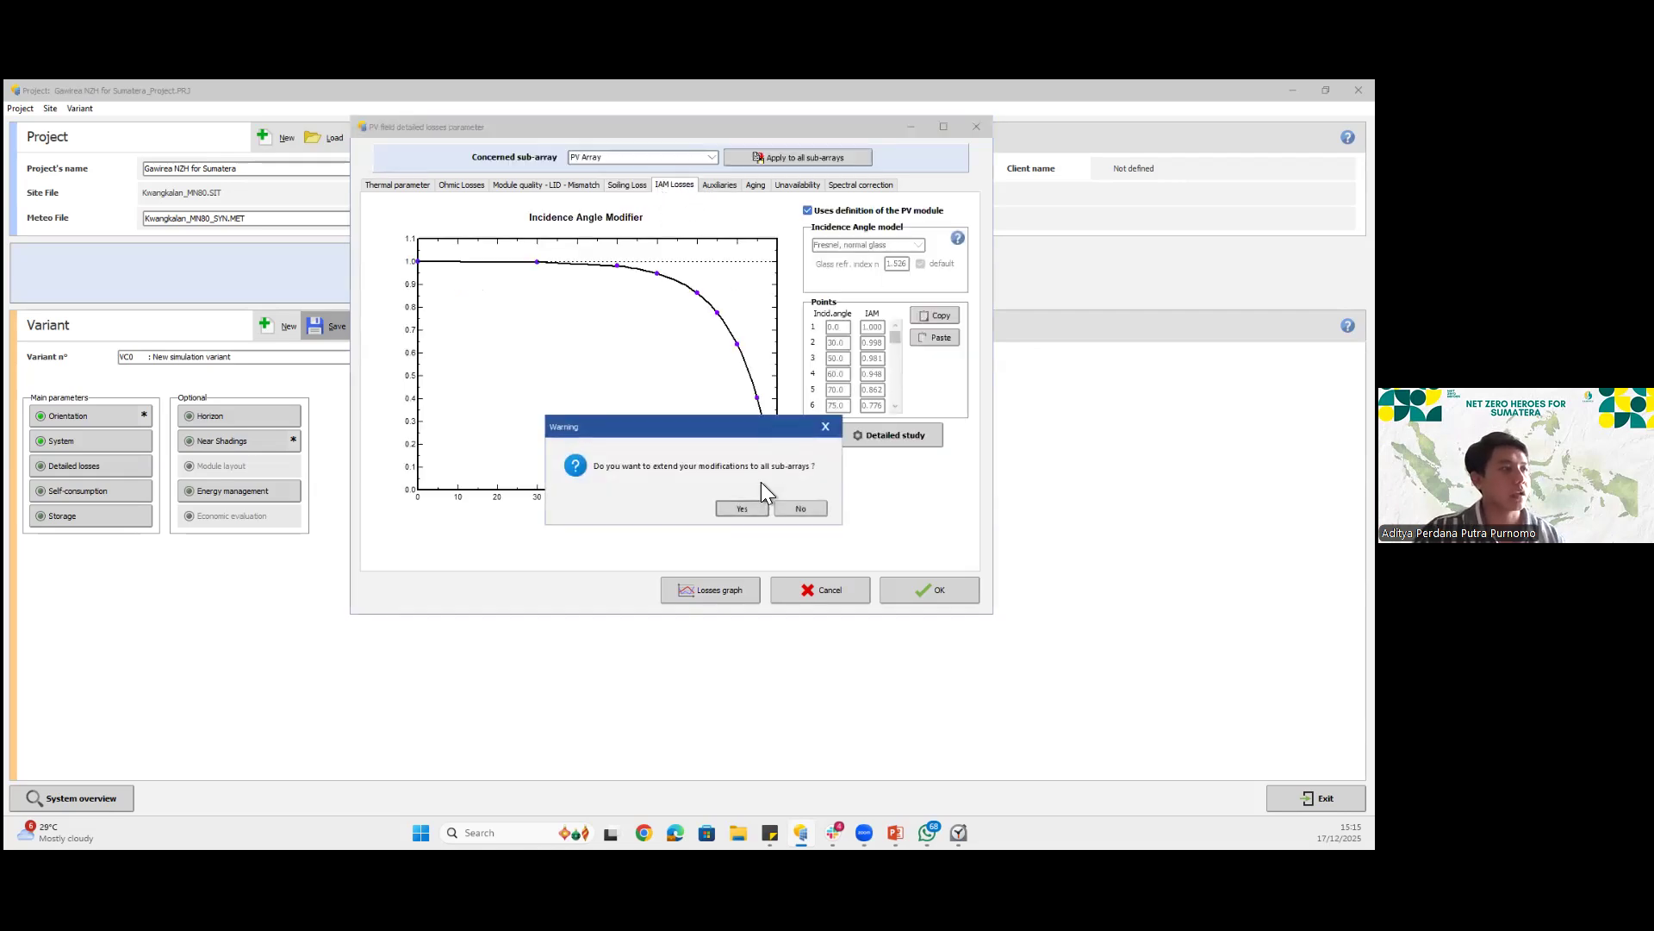
left_click(740, 507)
Set the system's unavailability time fraction to 1.0% and accept the detailed losses
left_click(720, 185)
left_click(760, 185)
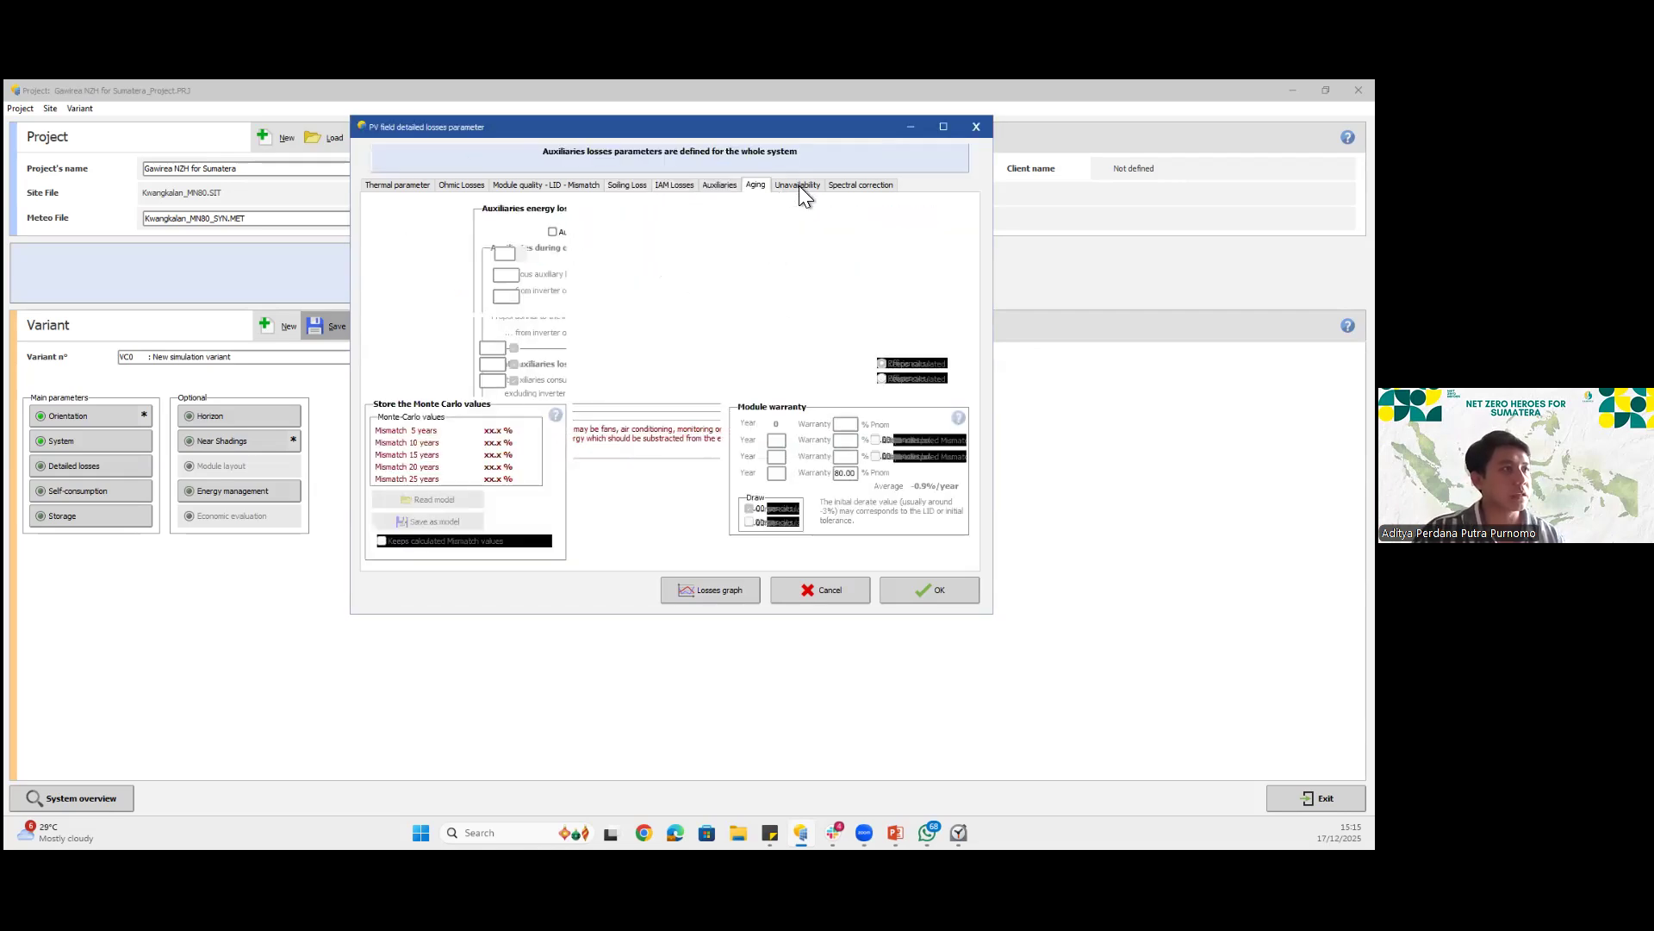
left_click(799, 185)
double_click(554, 247)
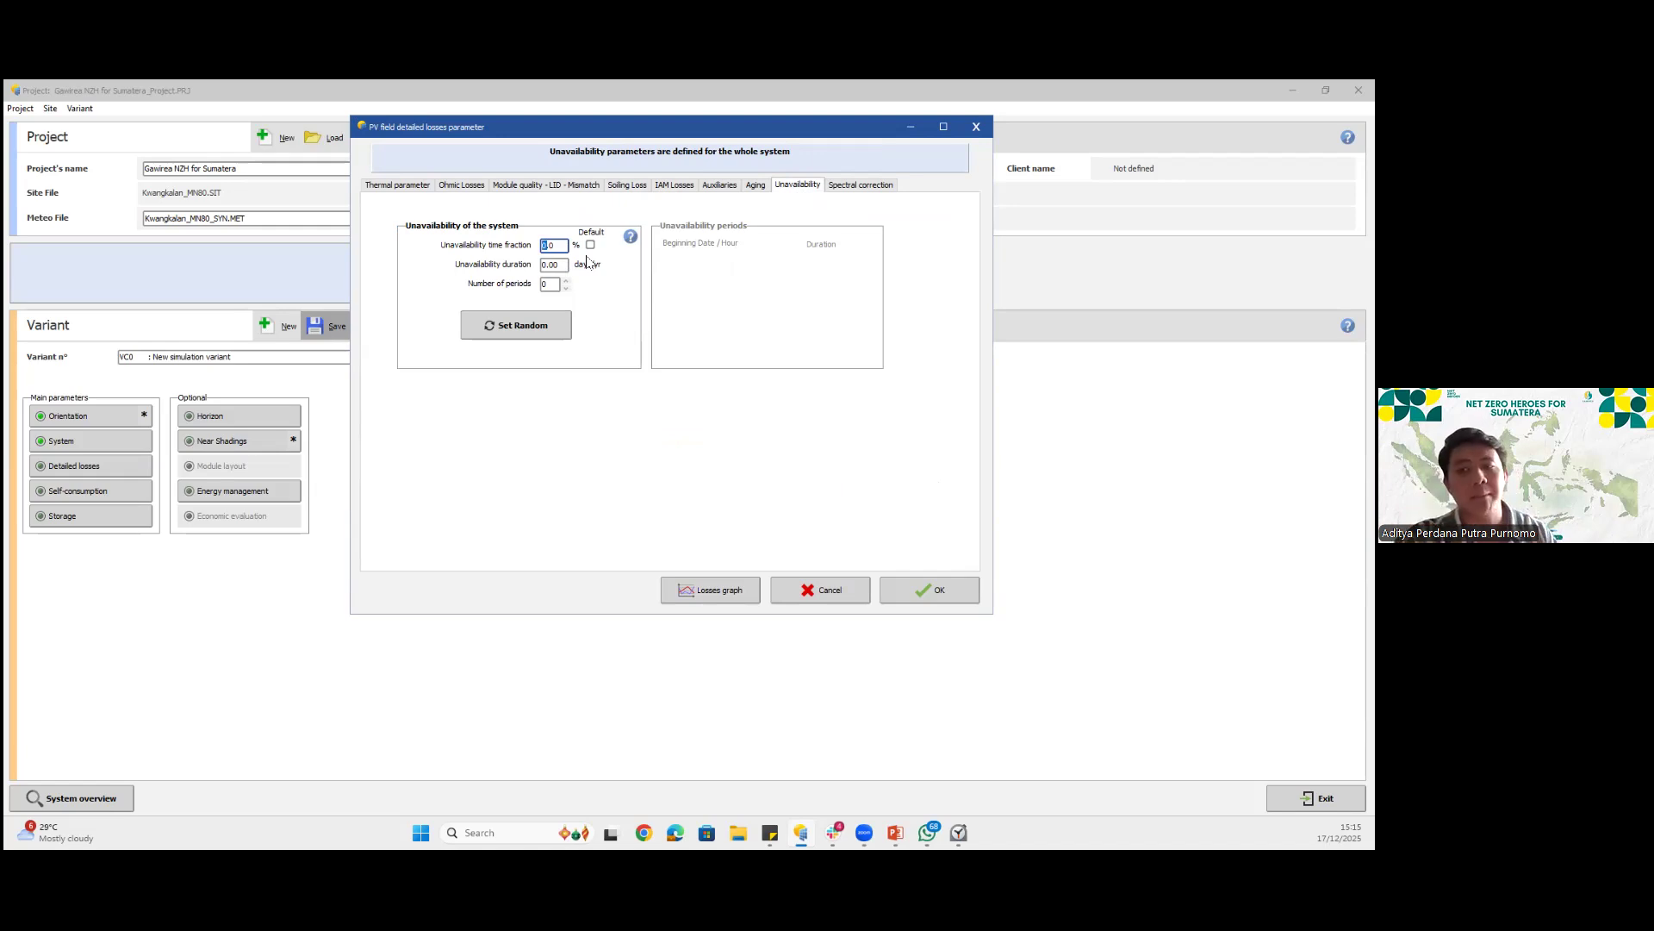
type("1")
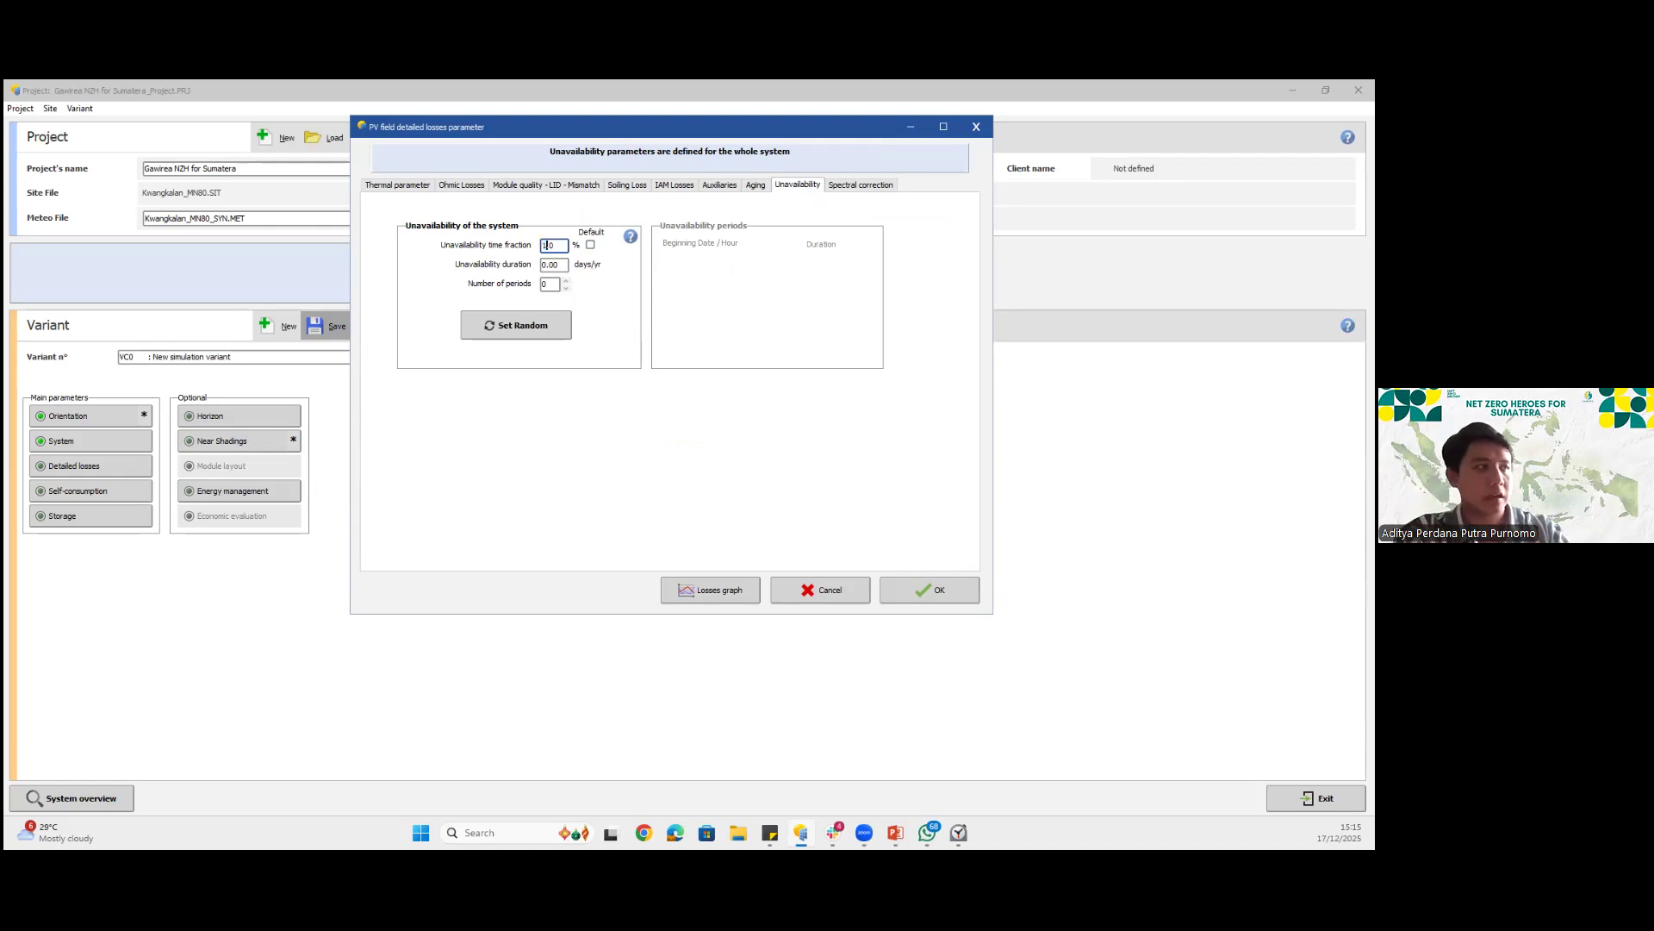
left_click(563, 264)
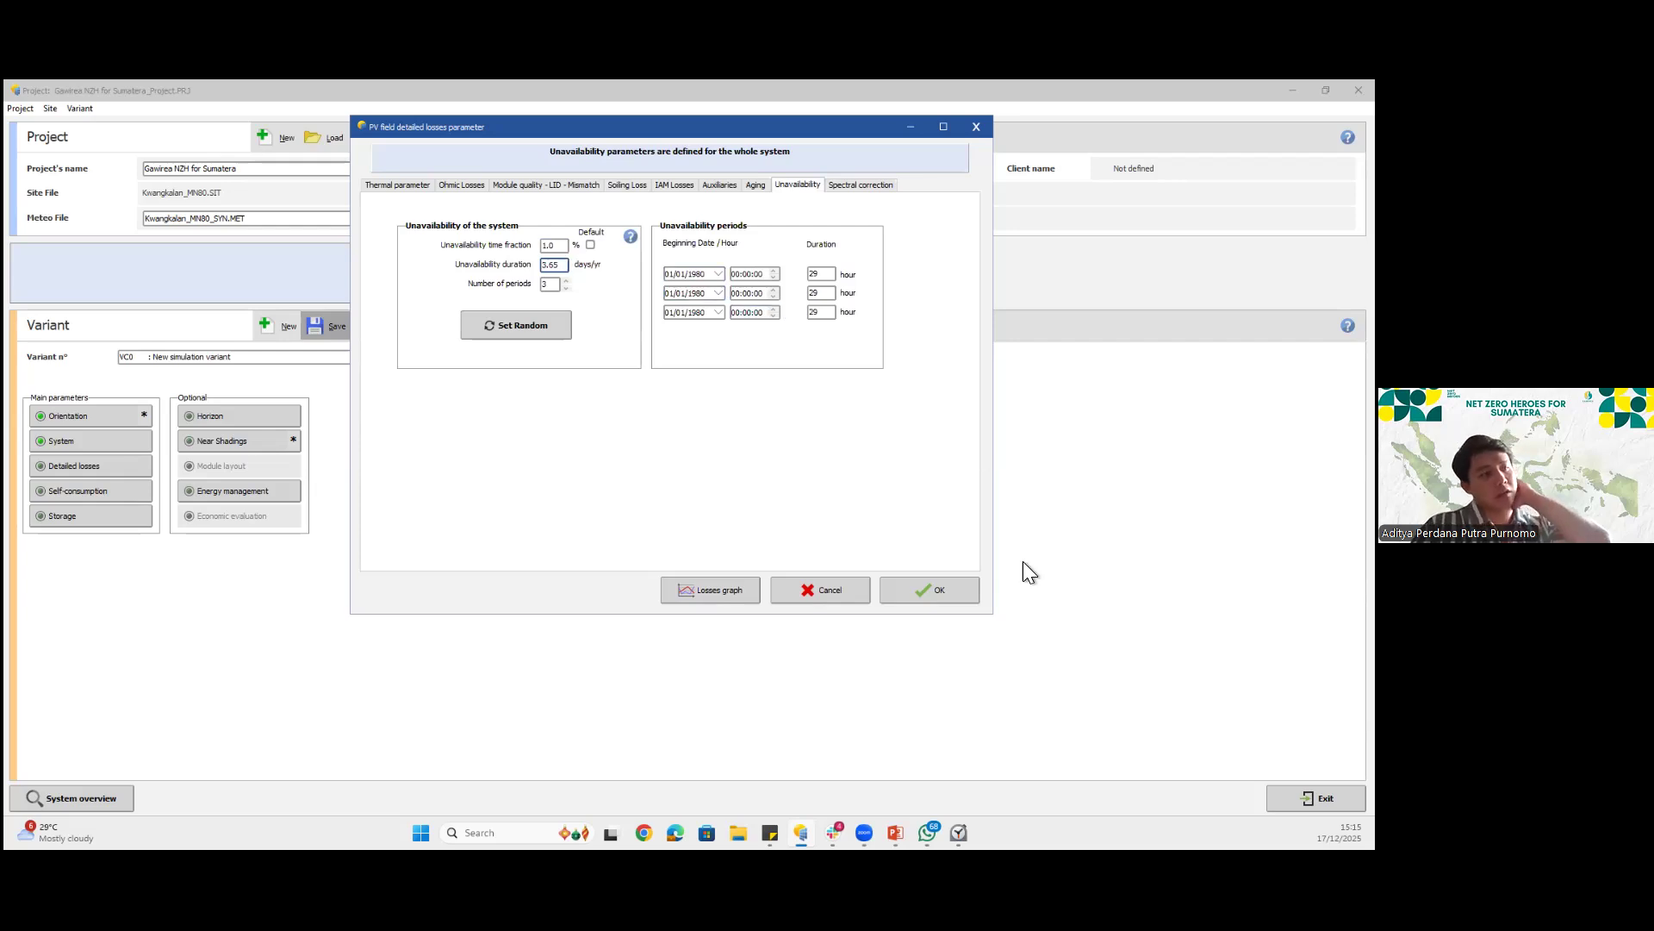
left_click(953, 594)
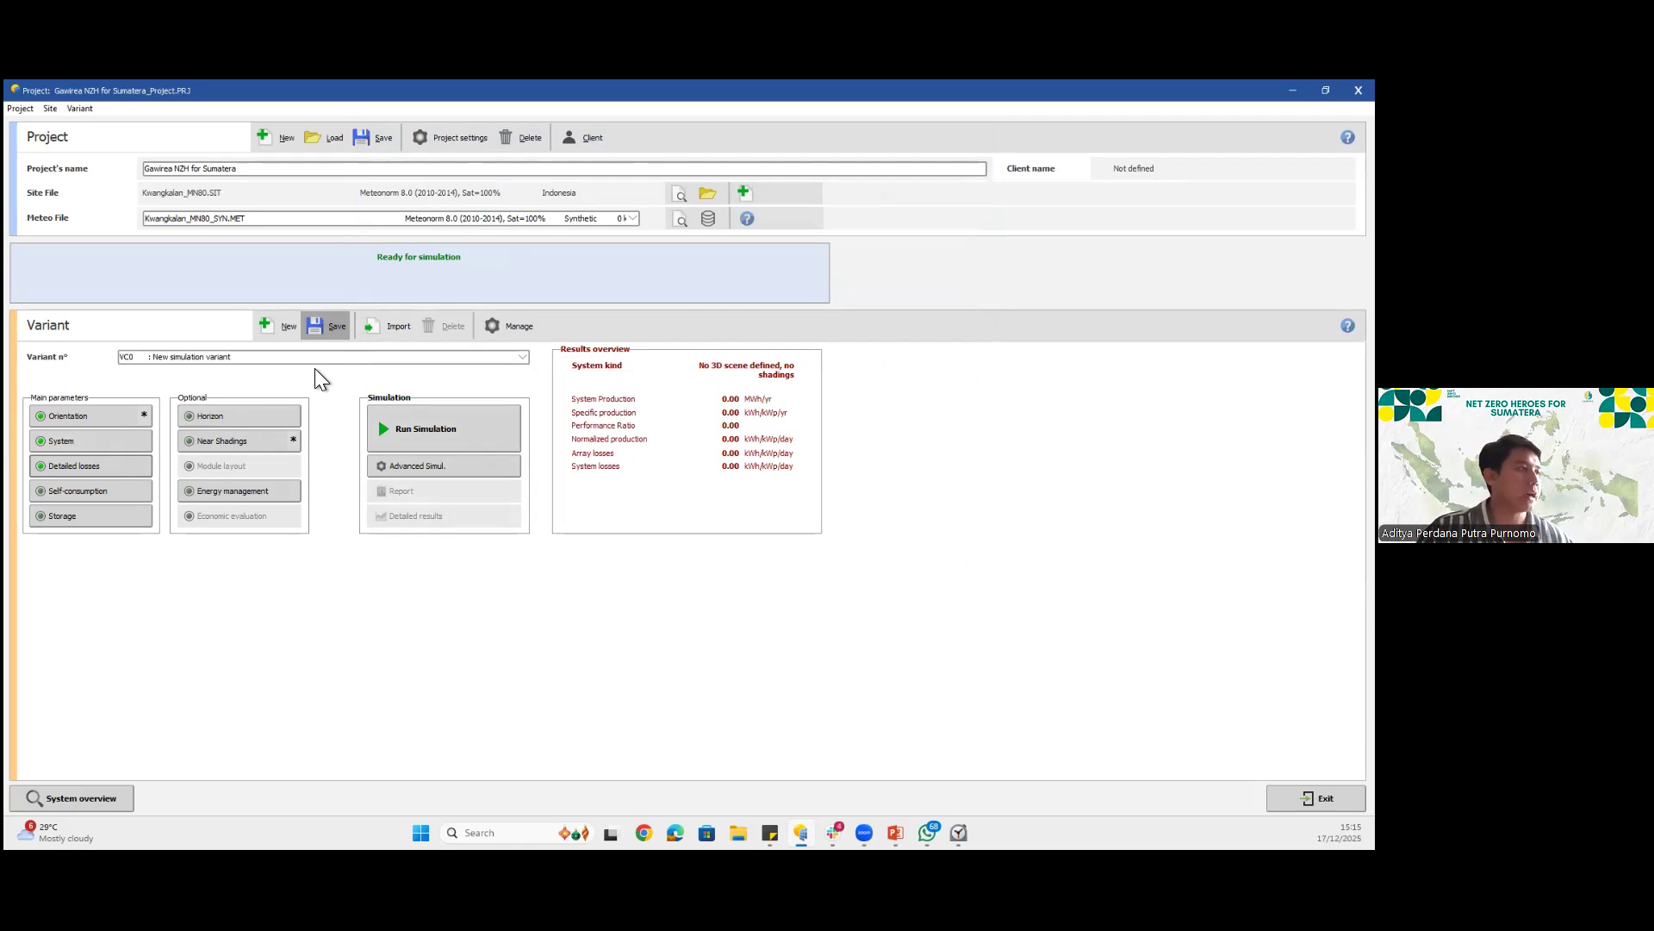
Run the simulation of the variant and open its report
left_click(427, 425)
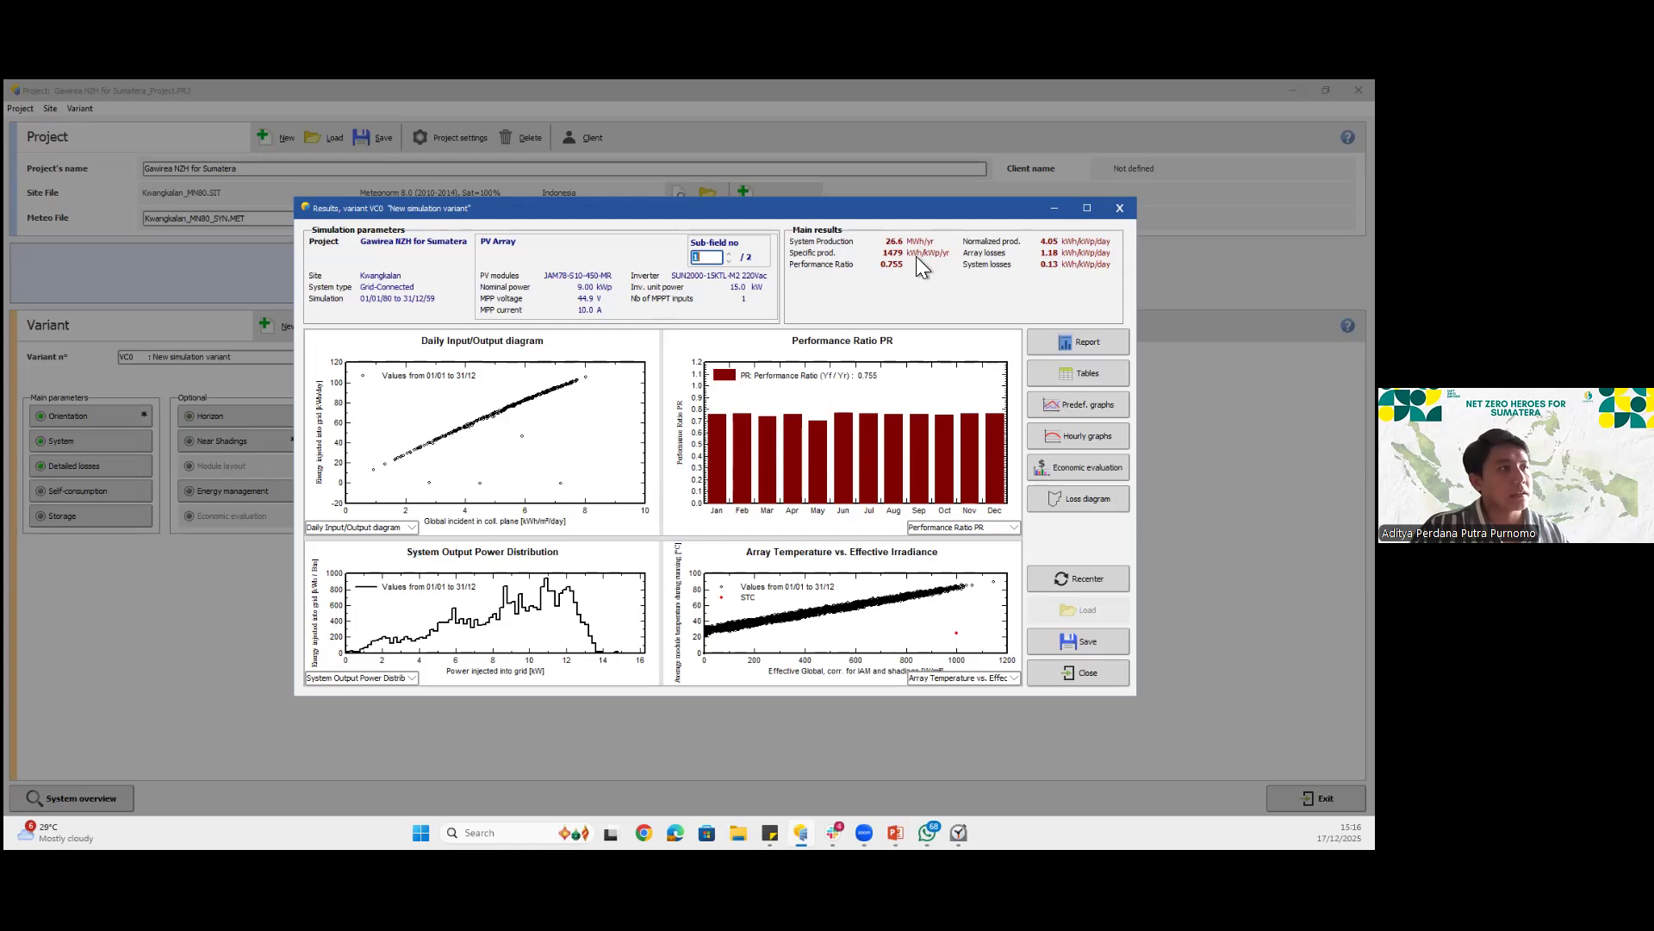
left_click(1092, 338)
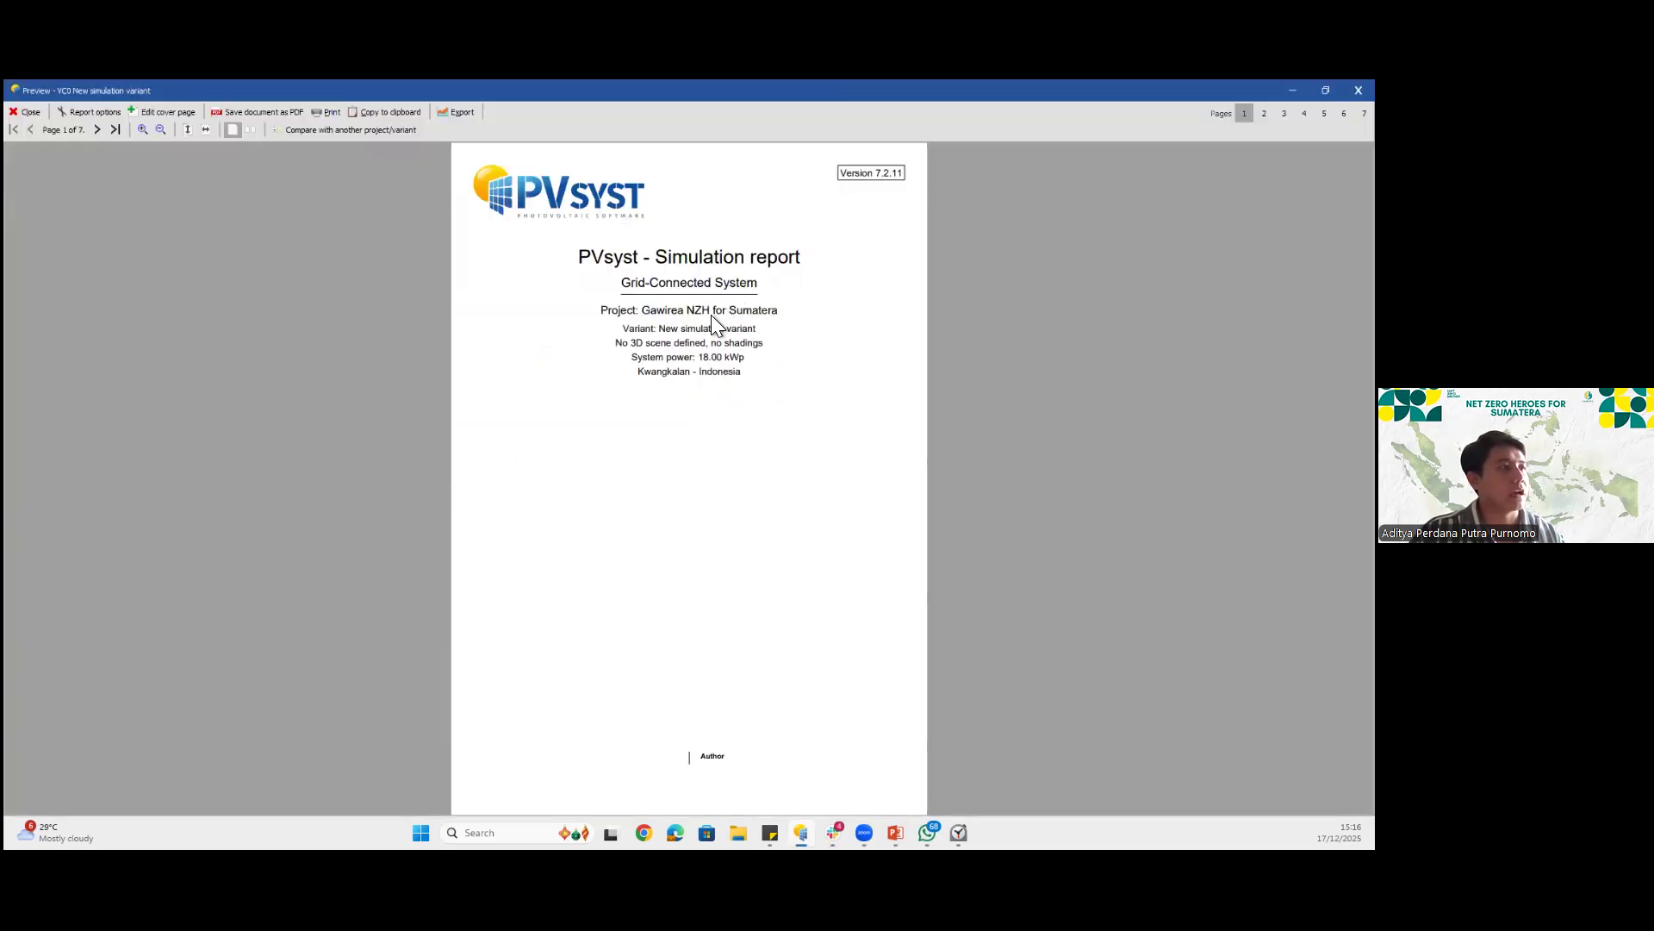
Examine the report's project, system and results summaries and the PV array characteristics
scroll(711, 319, "down", 1)
scroll(709, 314, "down", 1)
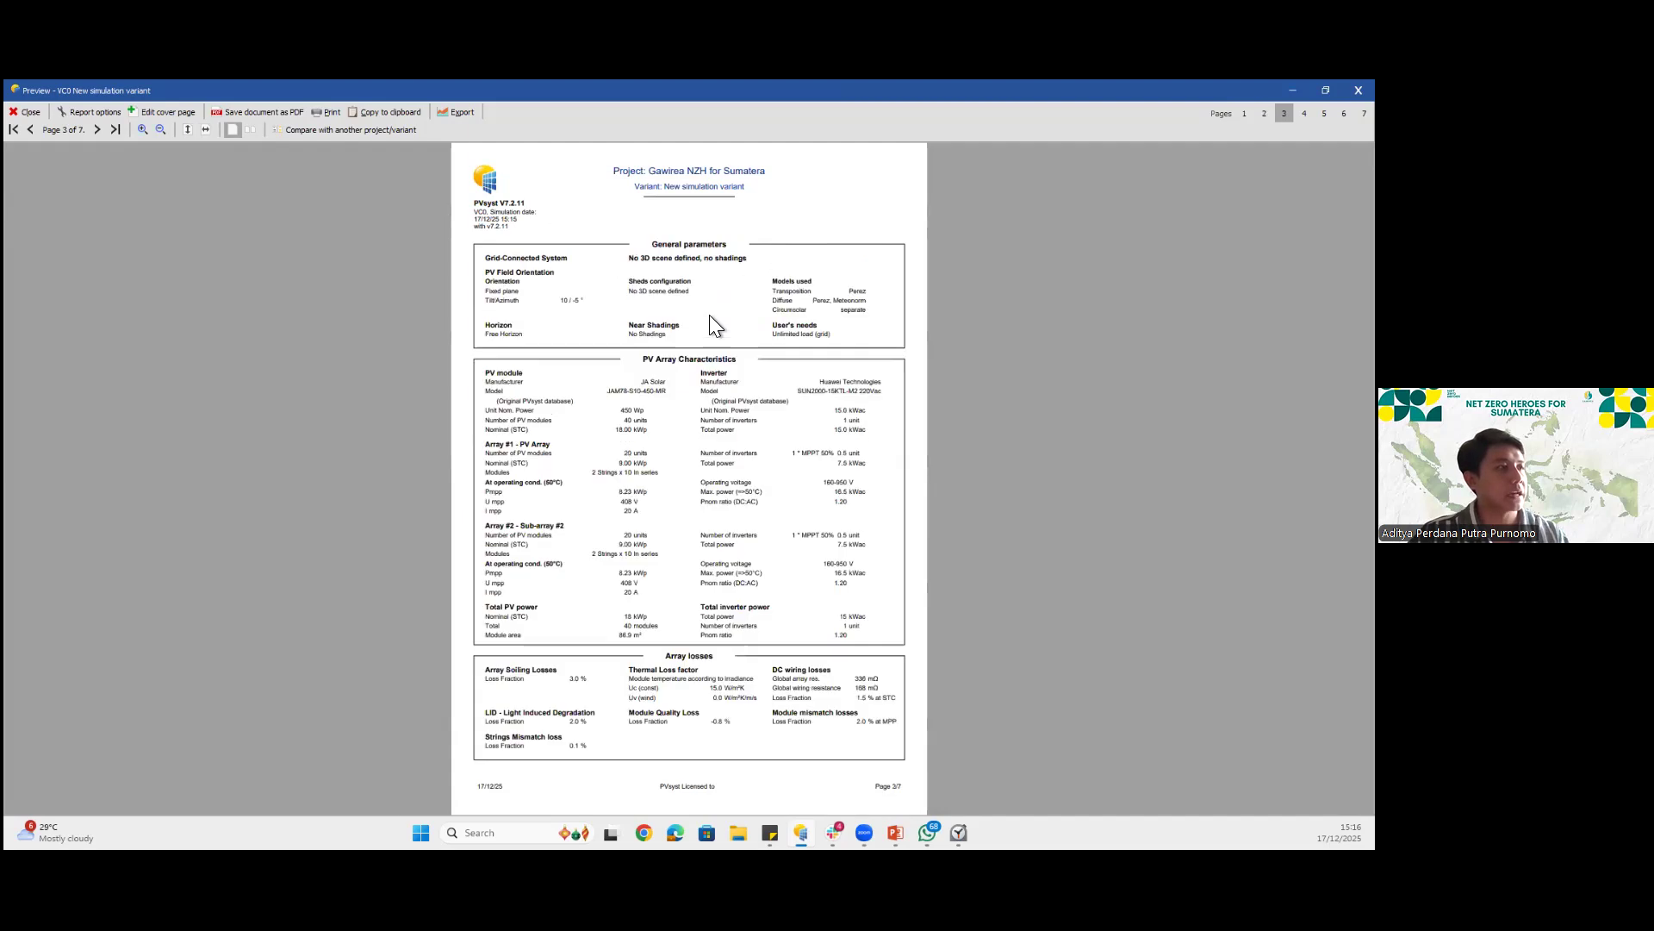
scroll(633, 489, "up", 2)
scroll(603, 504, "down", 2)
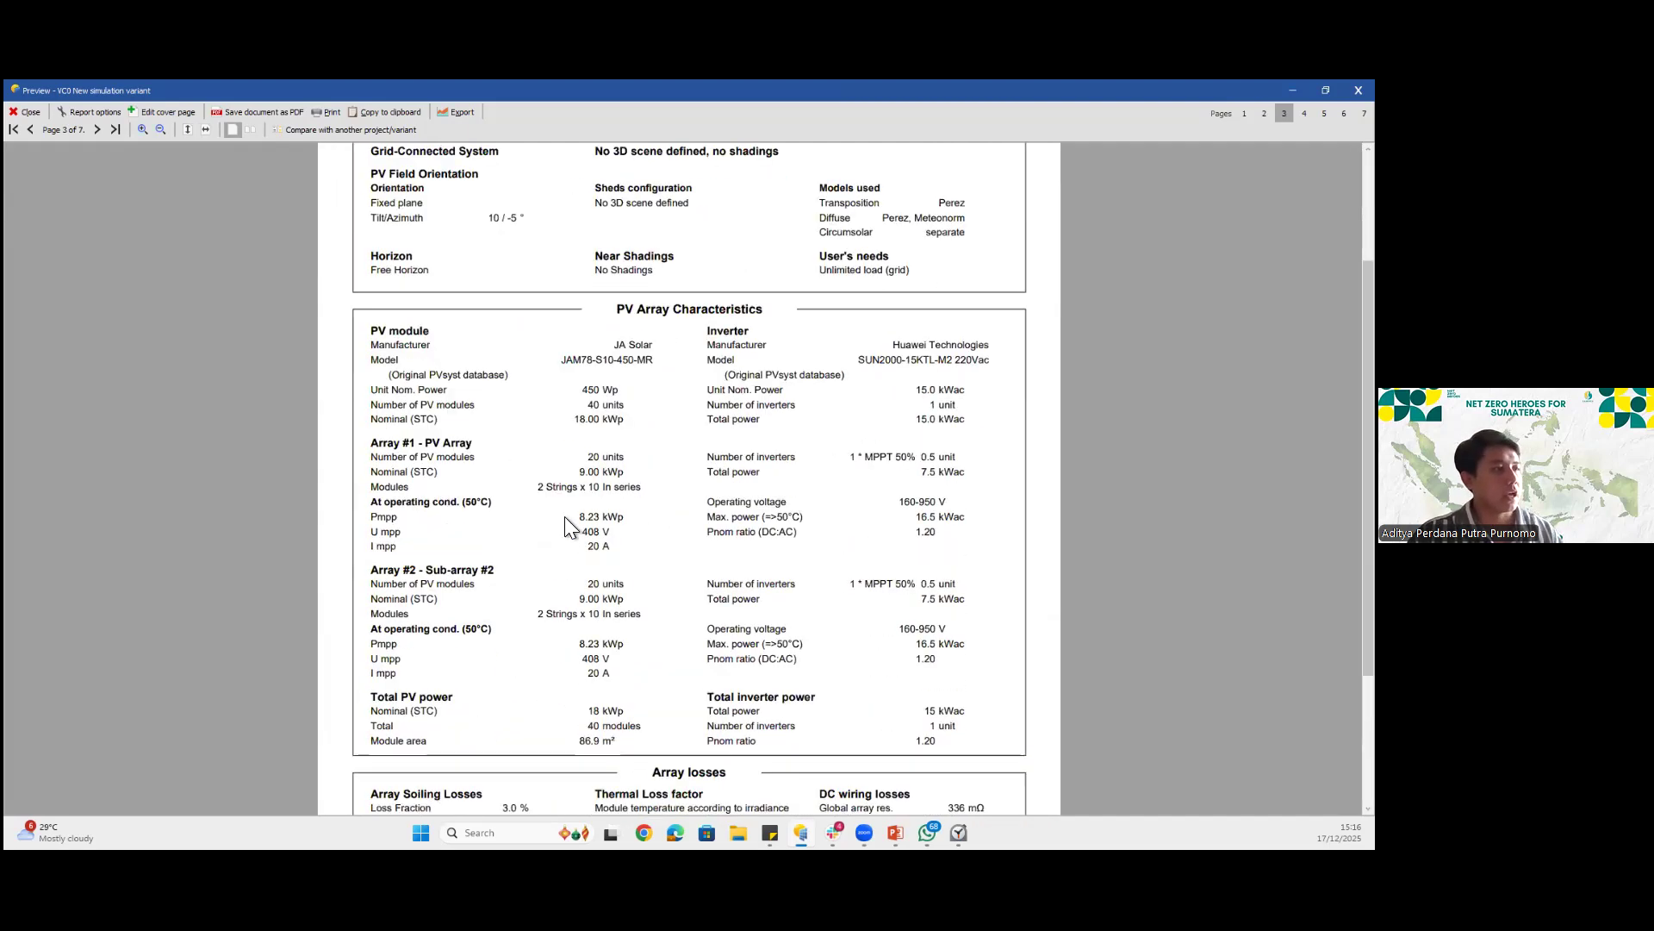
scroll(543, 461, "up", 5)
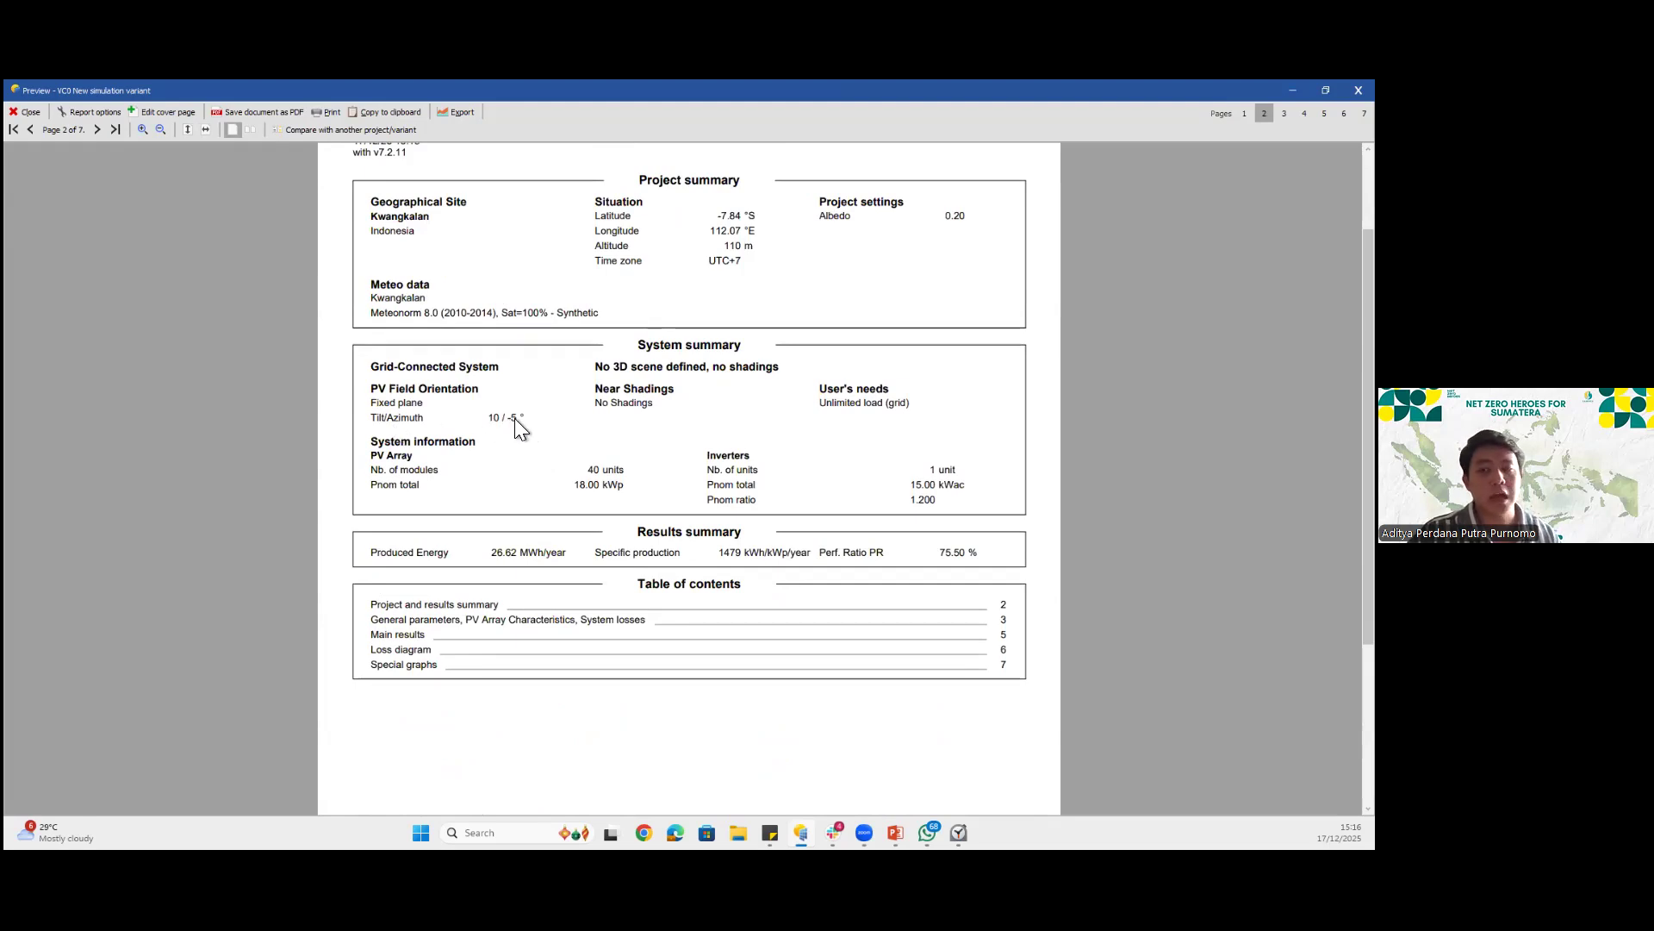
scroll(529, 422, "down", 5)
scroll(529, 422, "up", 3)
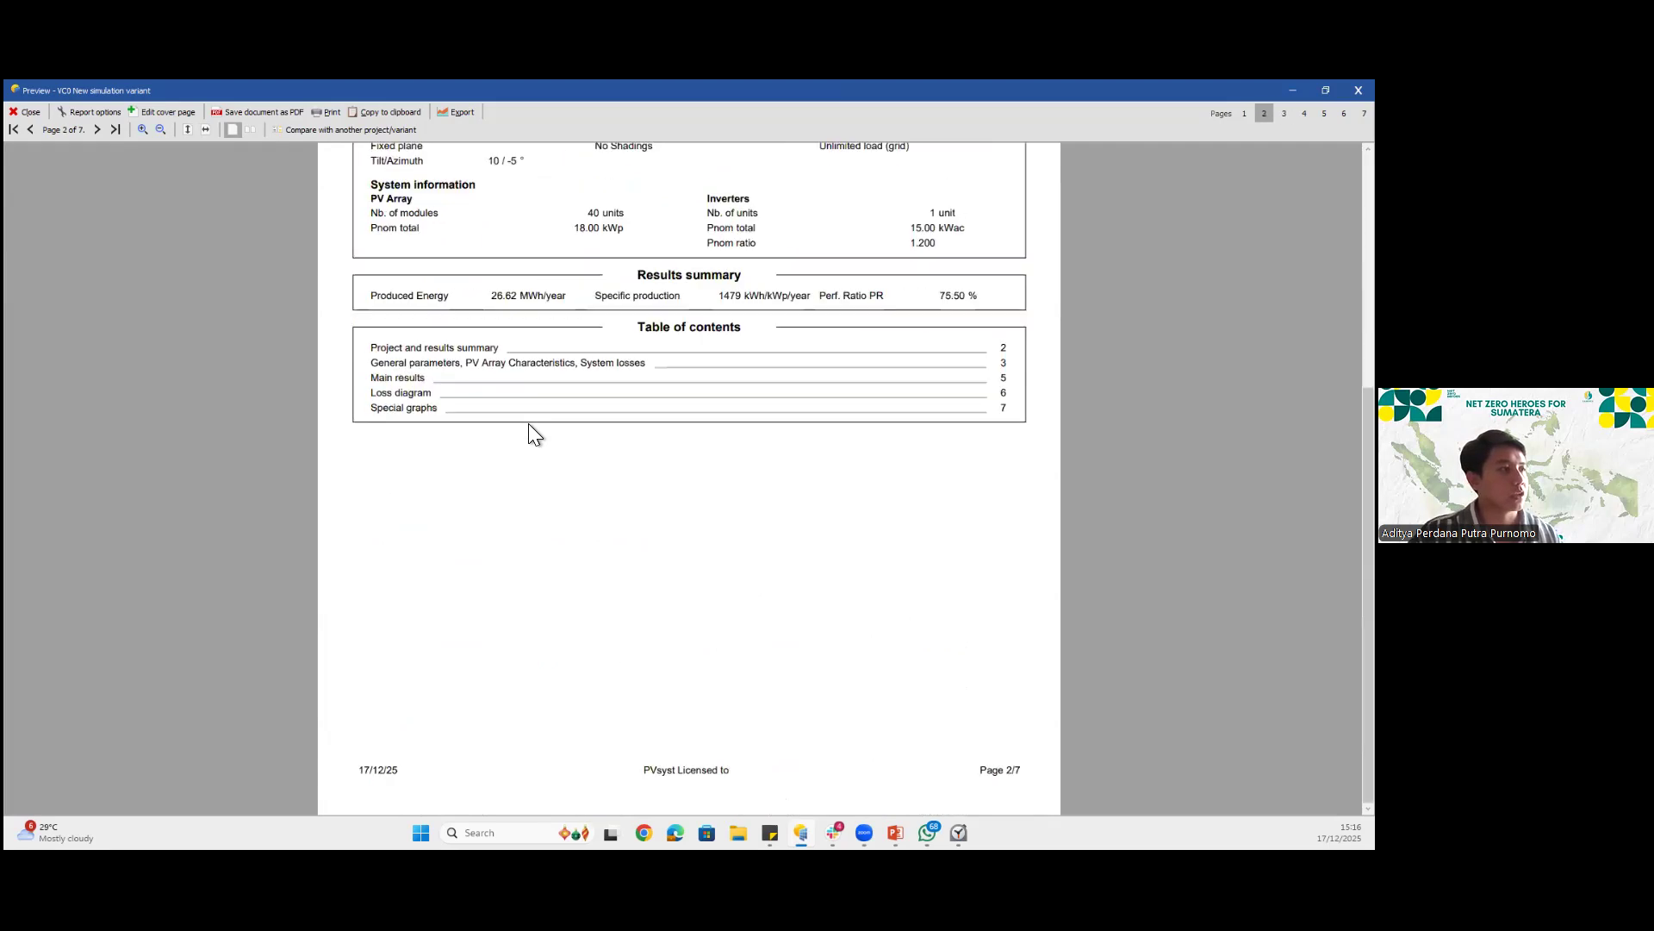
scroll(529, 422, "up", 2)
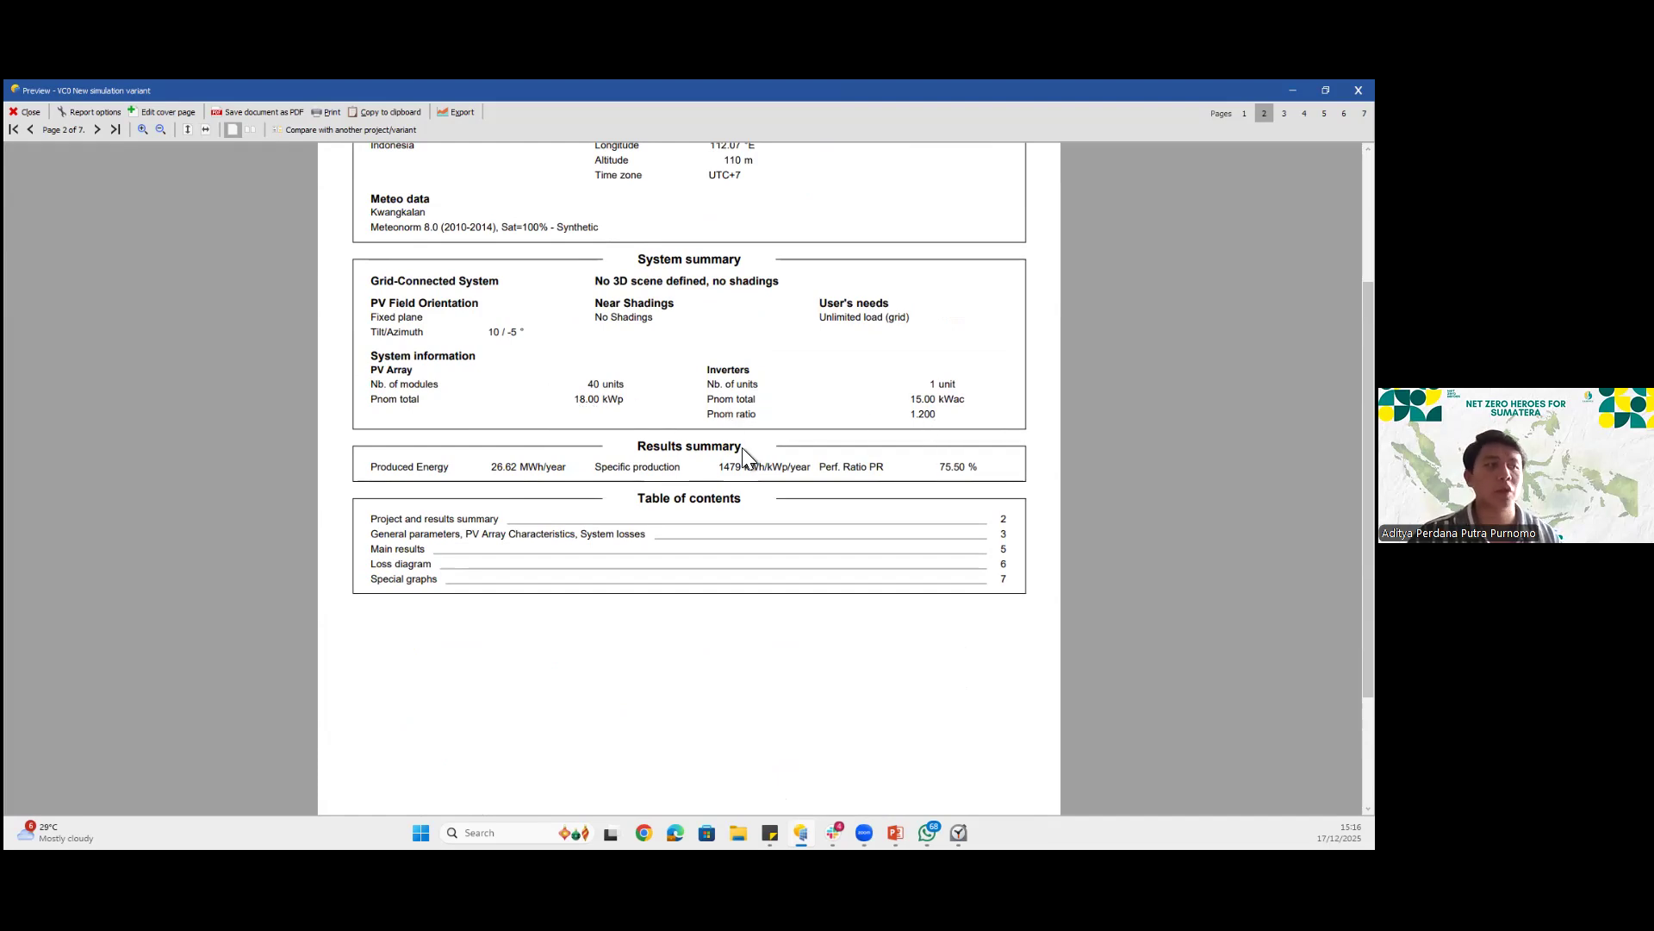
Examine the report's array and system losses, monthly main results and loss diagram
scroll(742, 447, "down", 5)
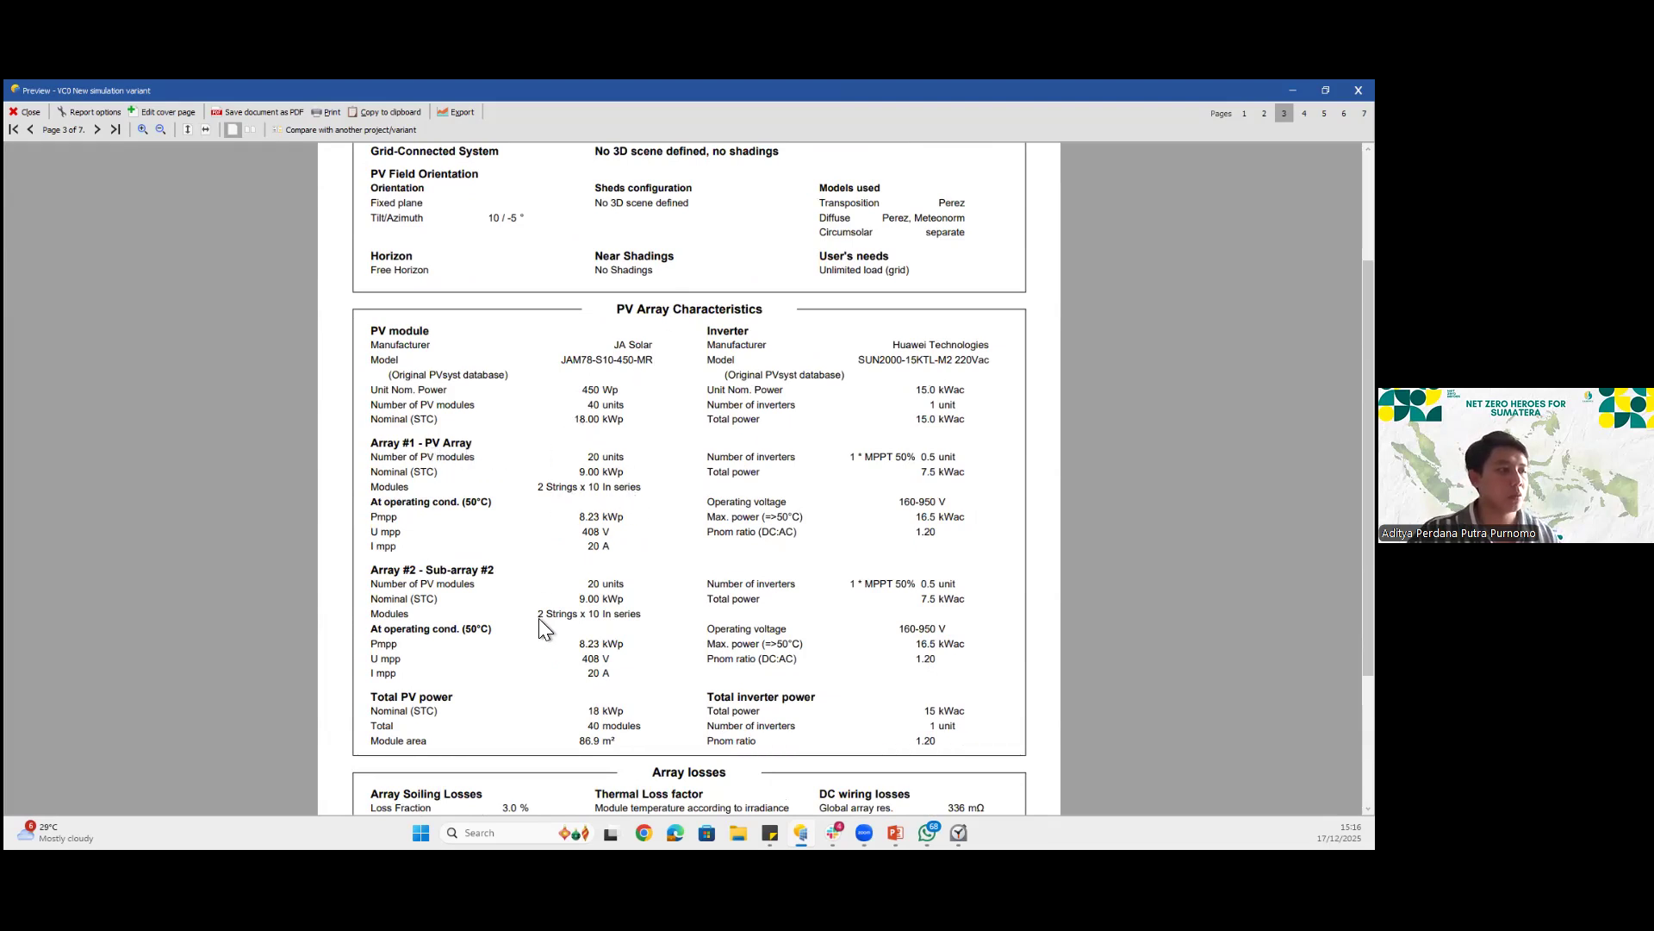
scroll(662, 592, "down", 3)
scroll(661, 593, "down", 2)
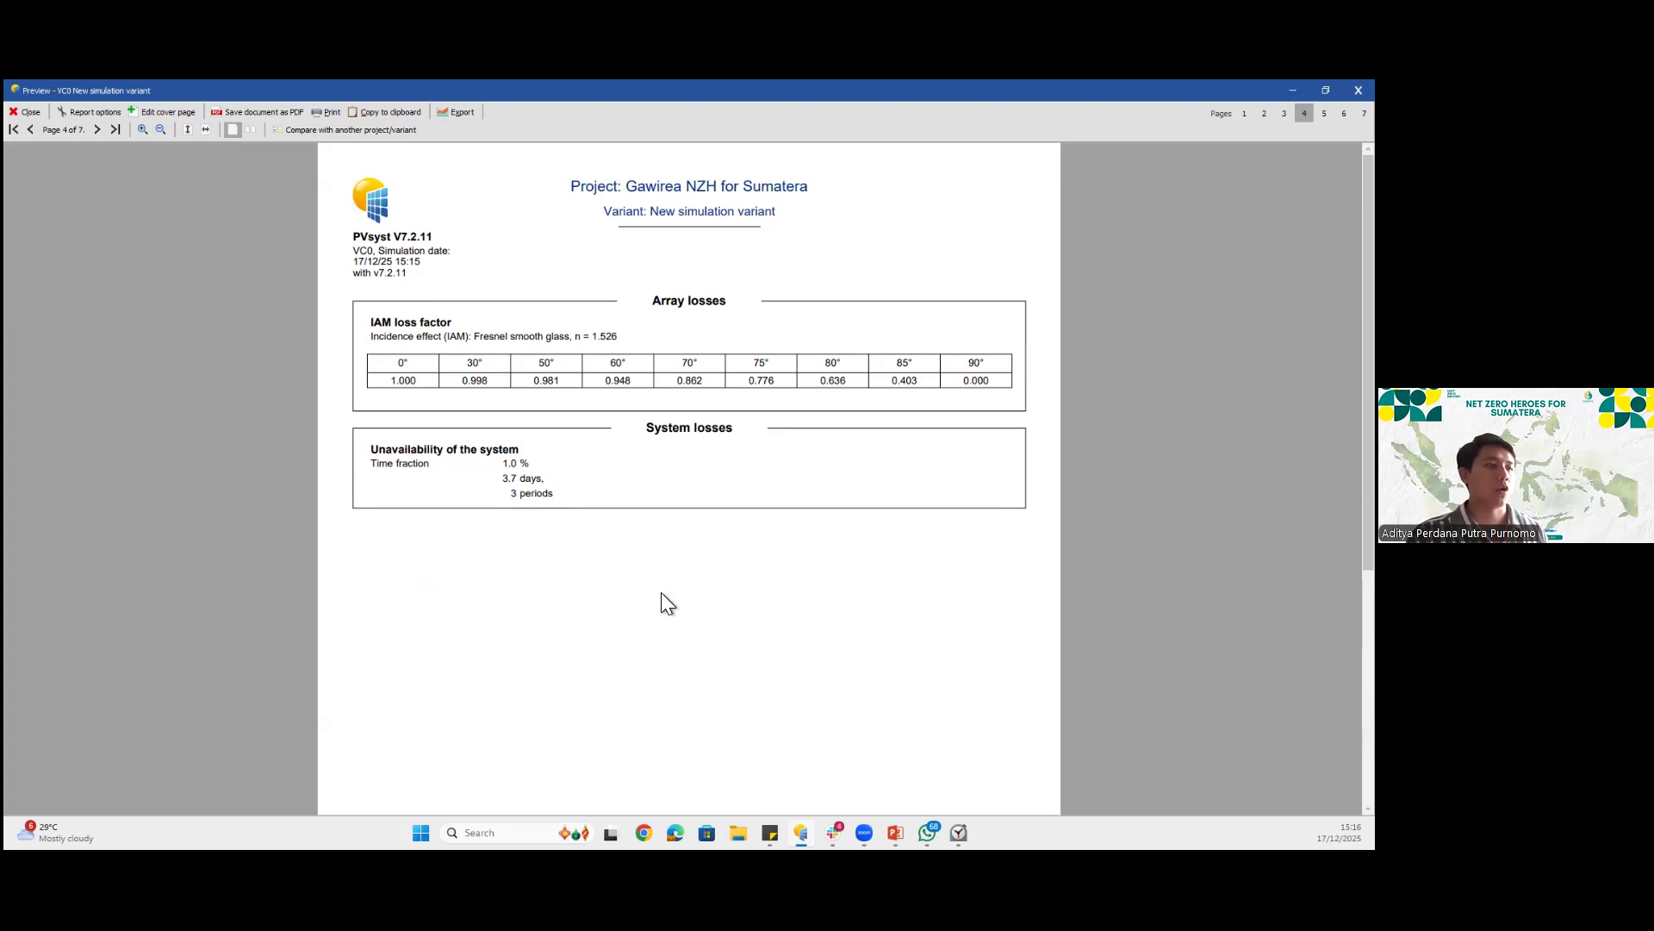
scroll(669, 538, "down", 1)
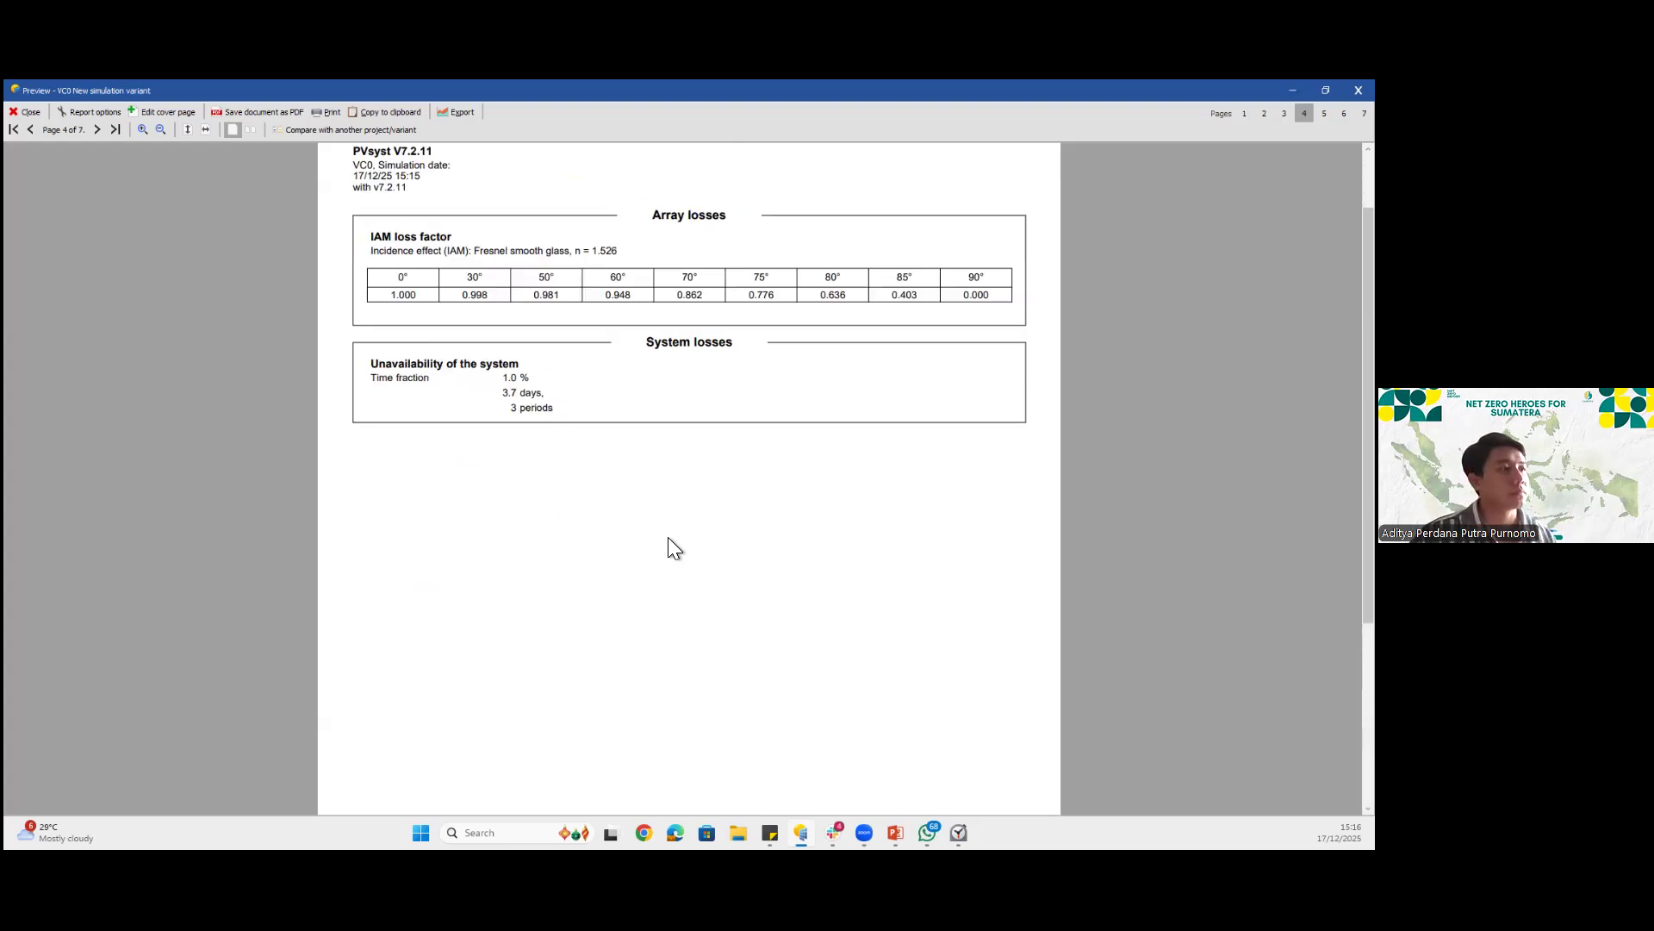
scroll(668, 536, "down", 2)
scroll(668, 536, "down", 6)
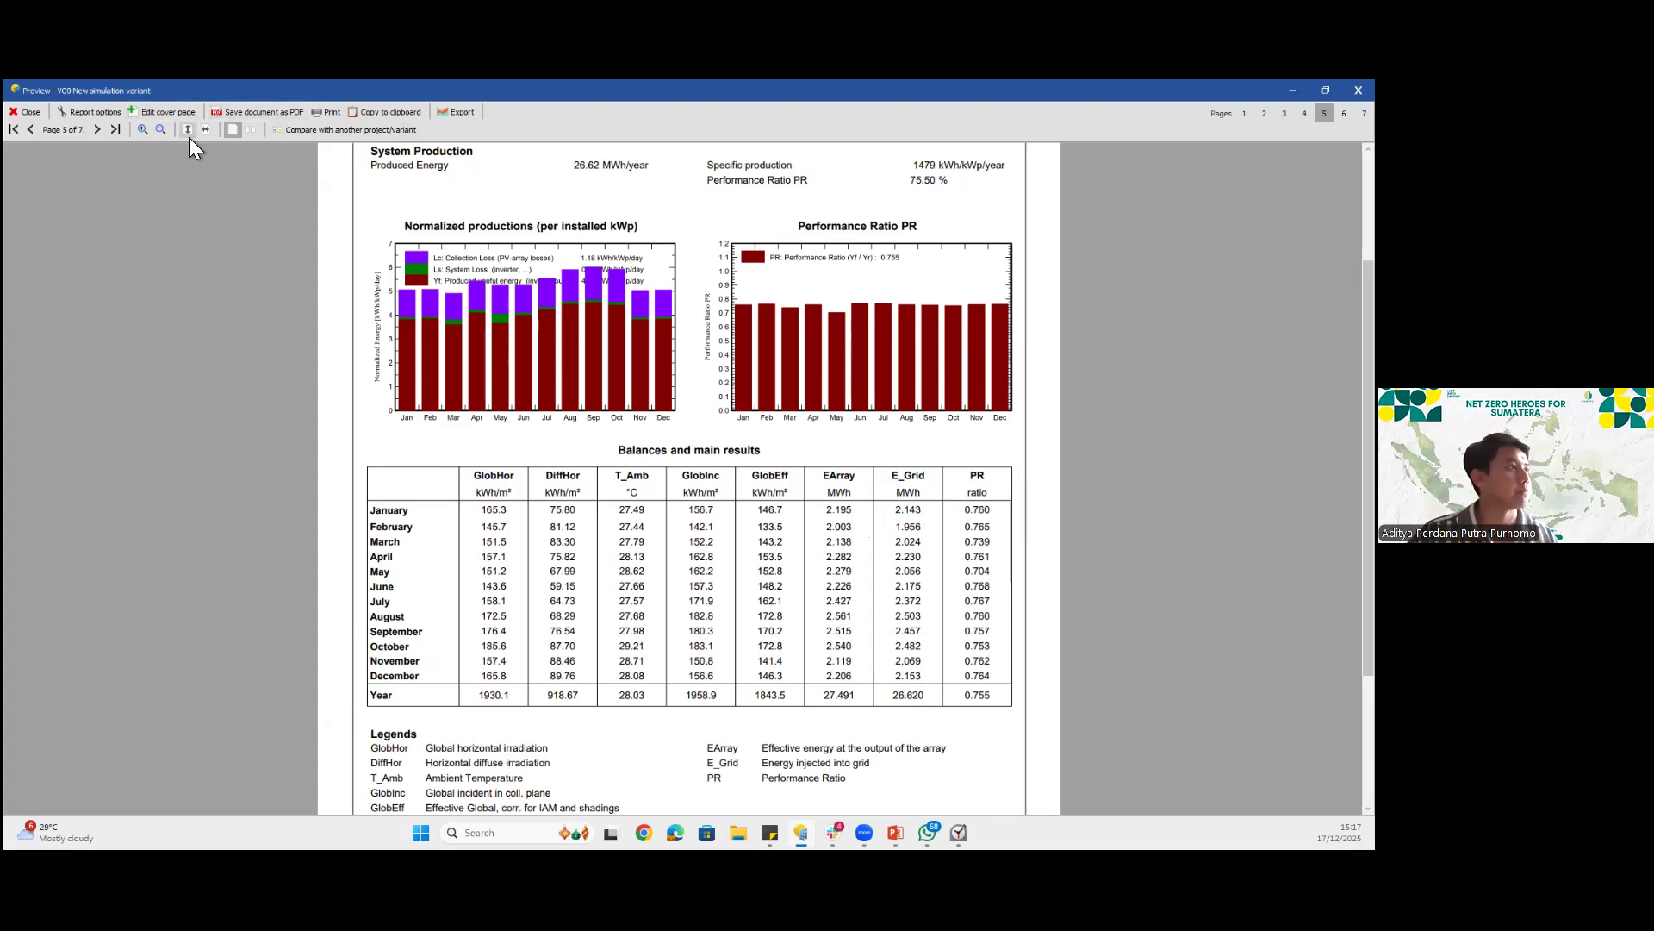
scroll(882, 573, "down", 10)
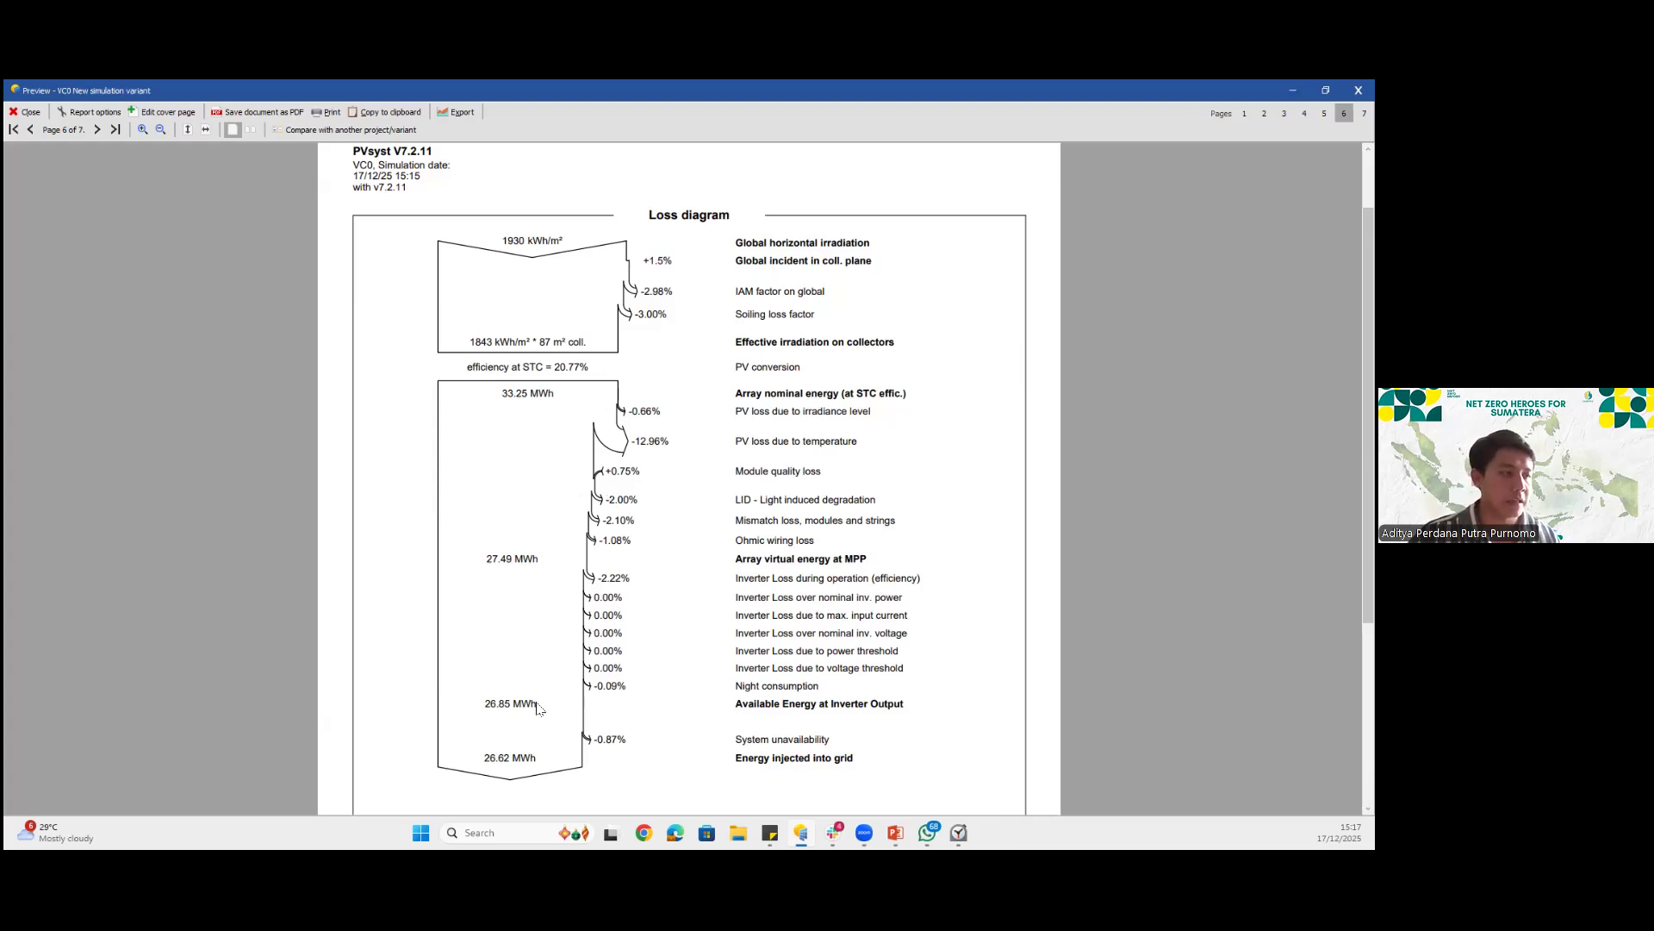
scroll(668, 723, "down", 2)
scroll(567, 622, "up", 1)
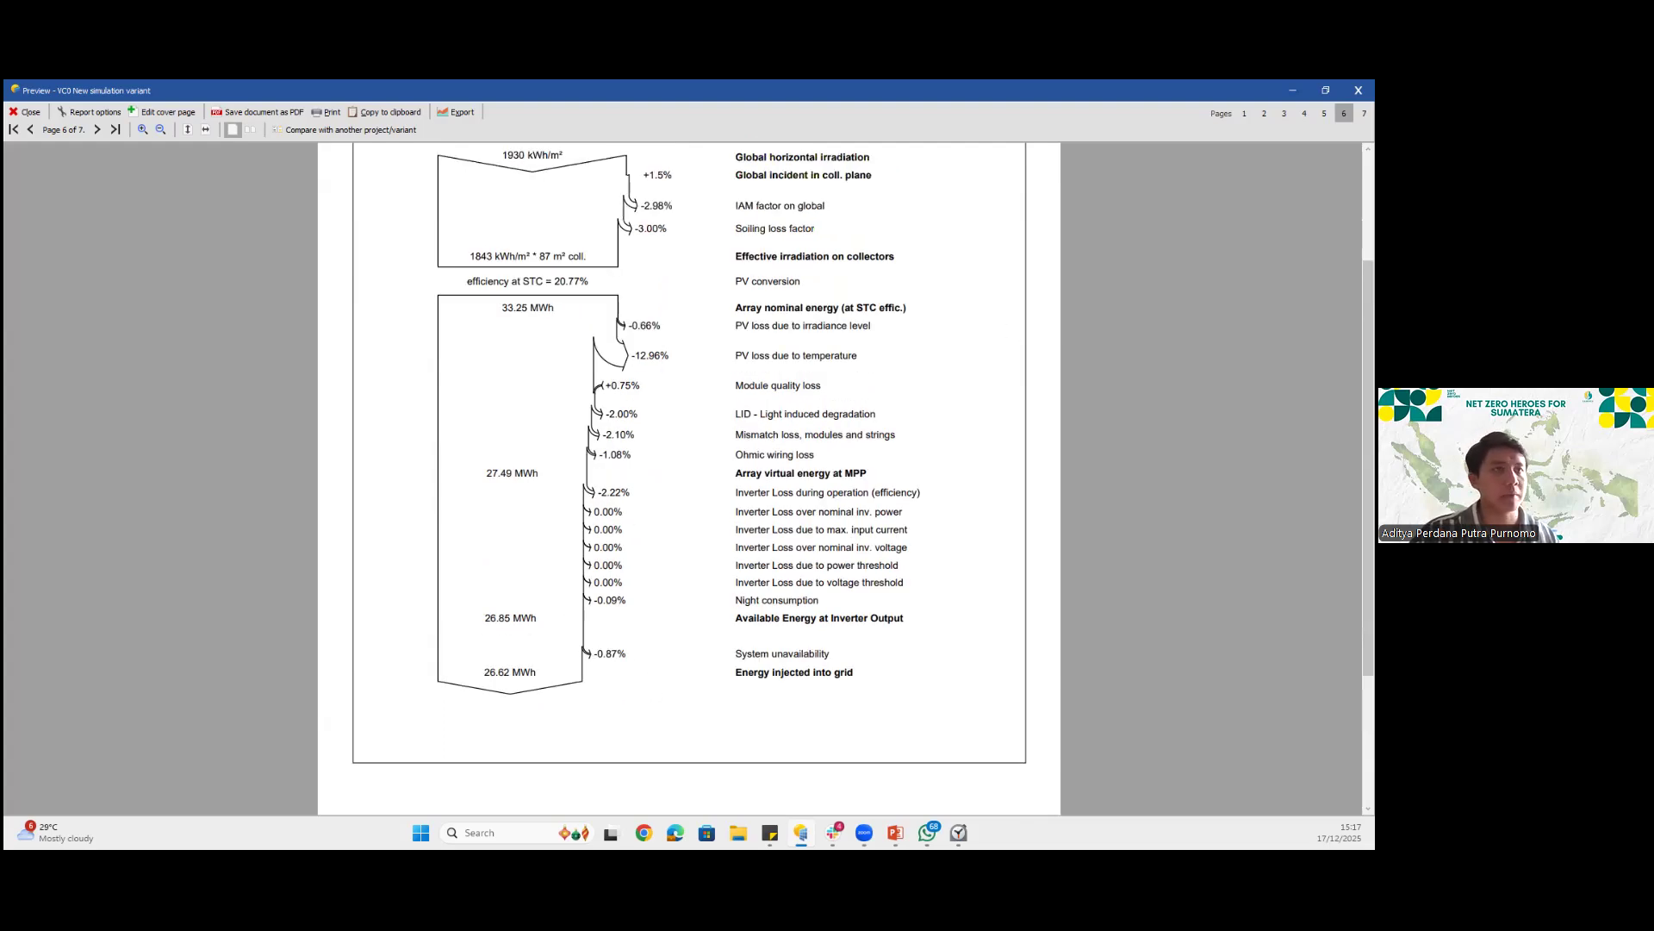
Close the report, save the simulated variant and leave the results window
left_click(32, 112)
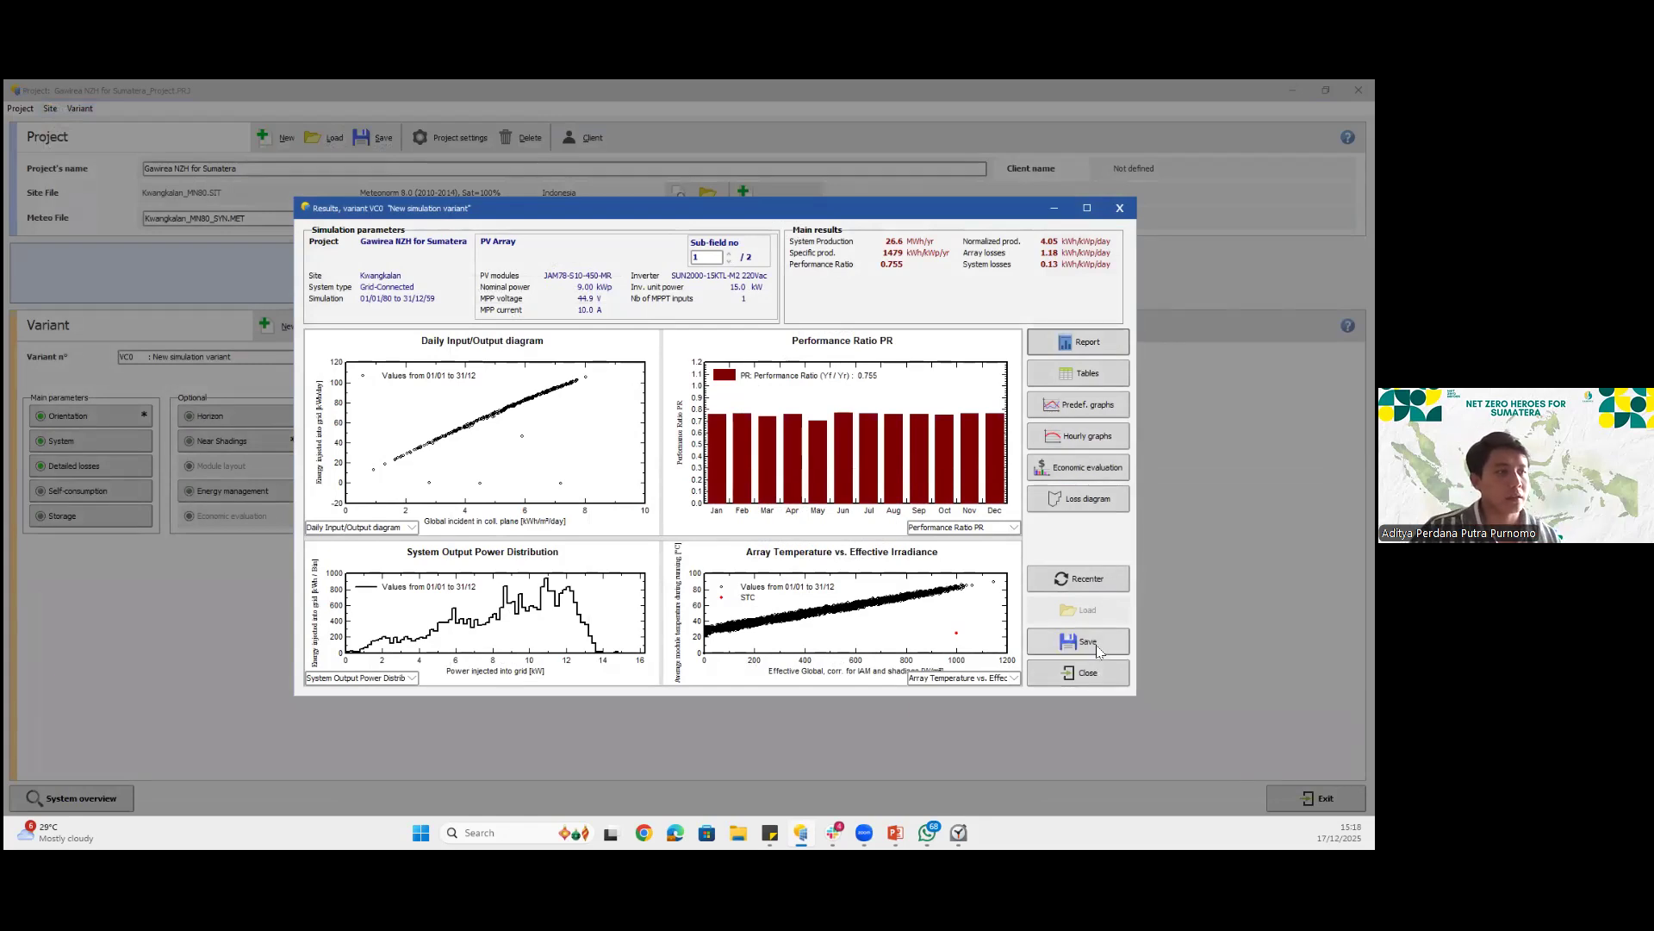
left_click(1088, 642)
left_click(417, 415)
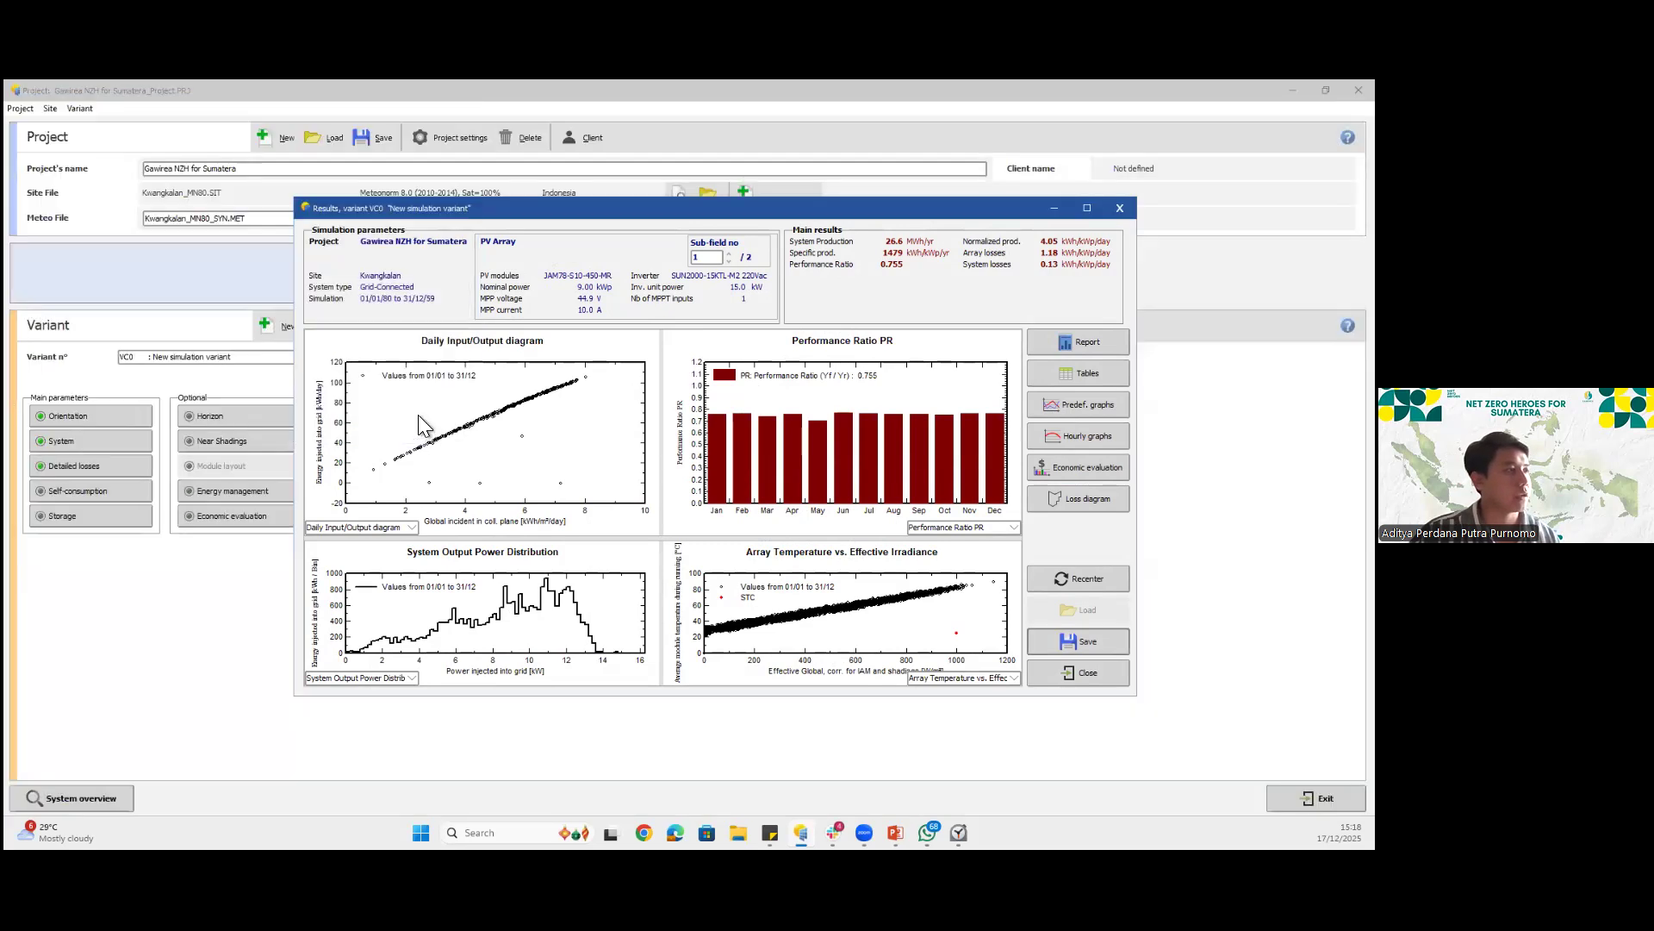
left_click(1119, 208)
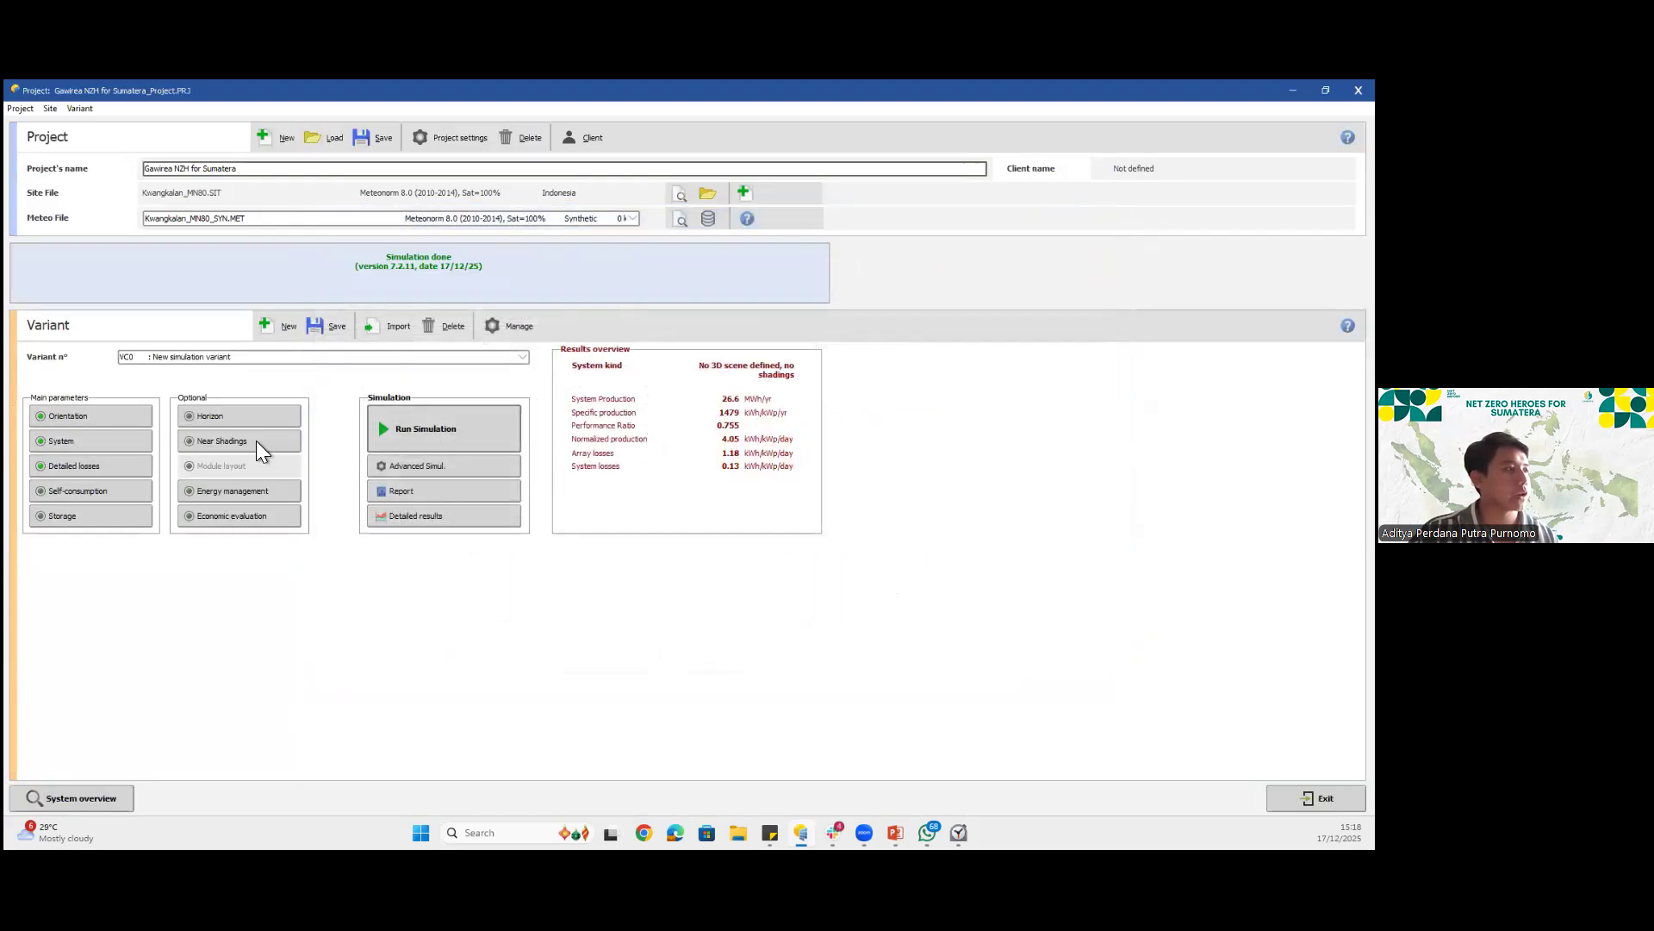
Open the near-shading 3D scene construction and start a new building/composed object
left_click(256, 441)
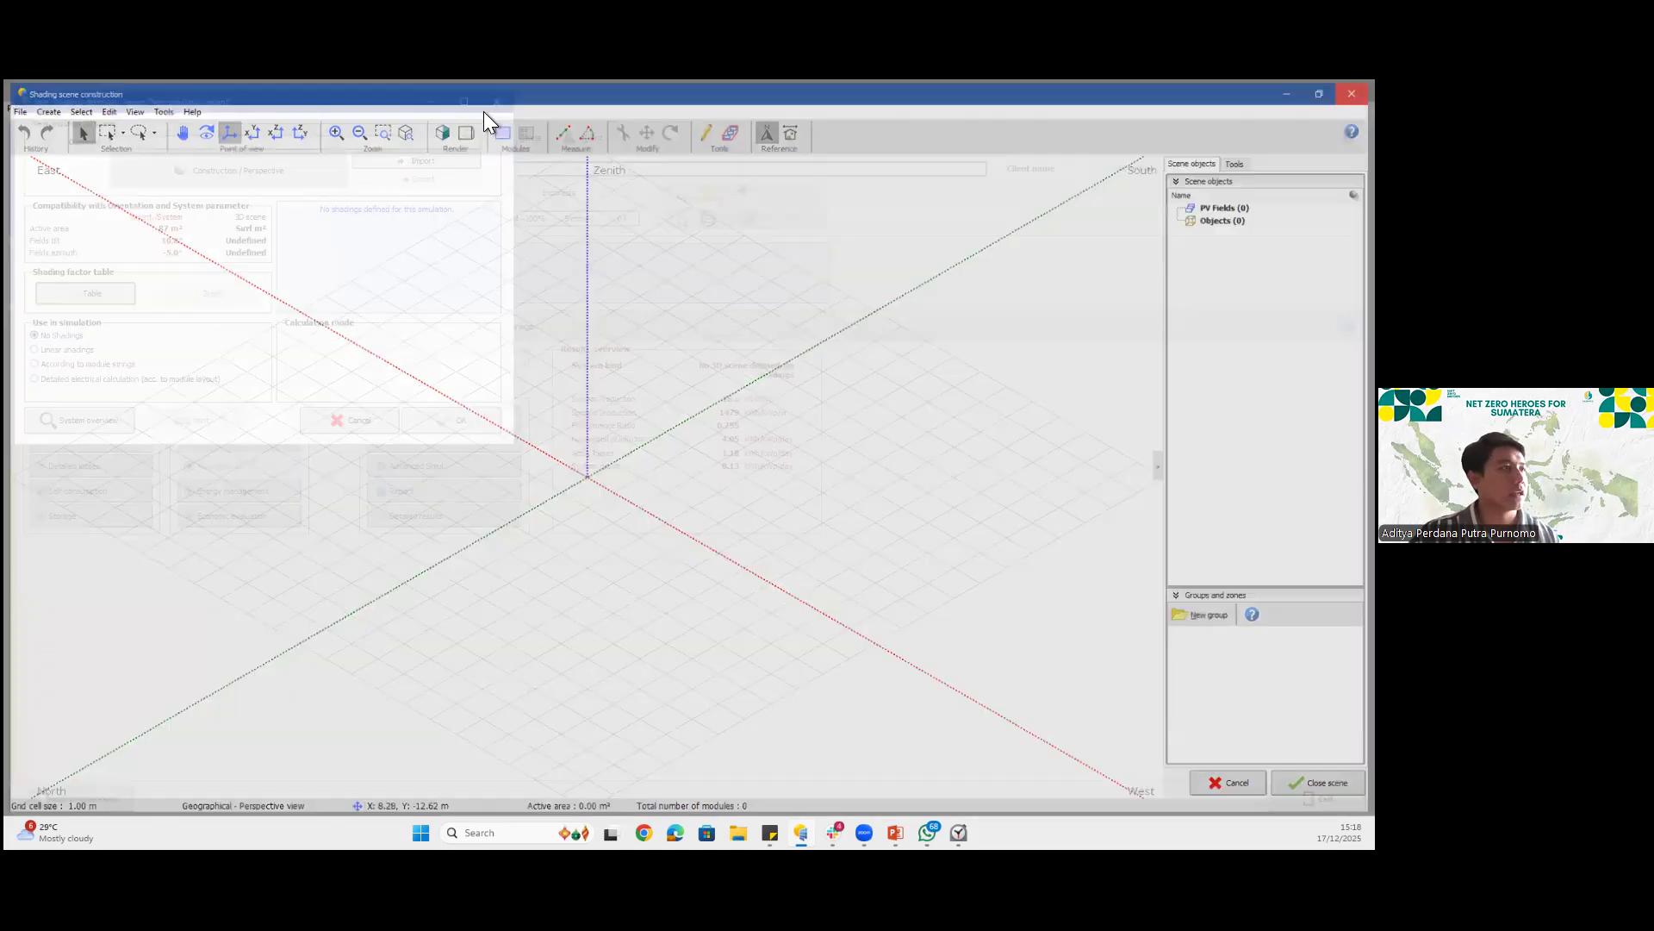
left_click(515, 94)
left_click(215, 440)
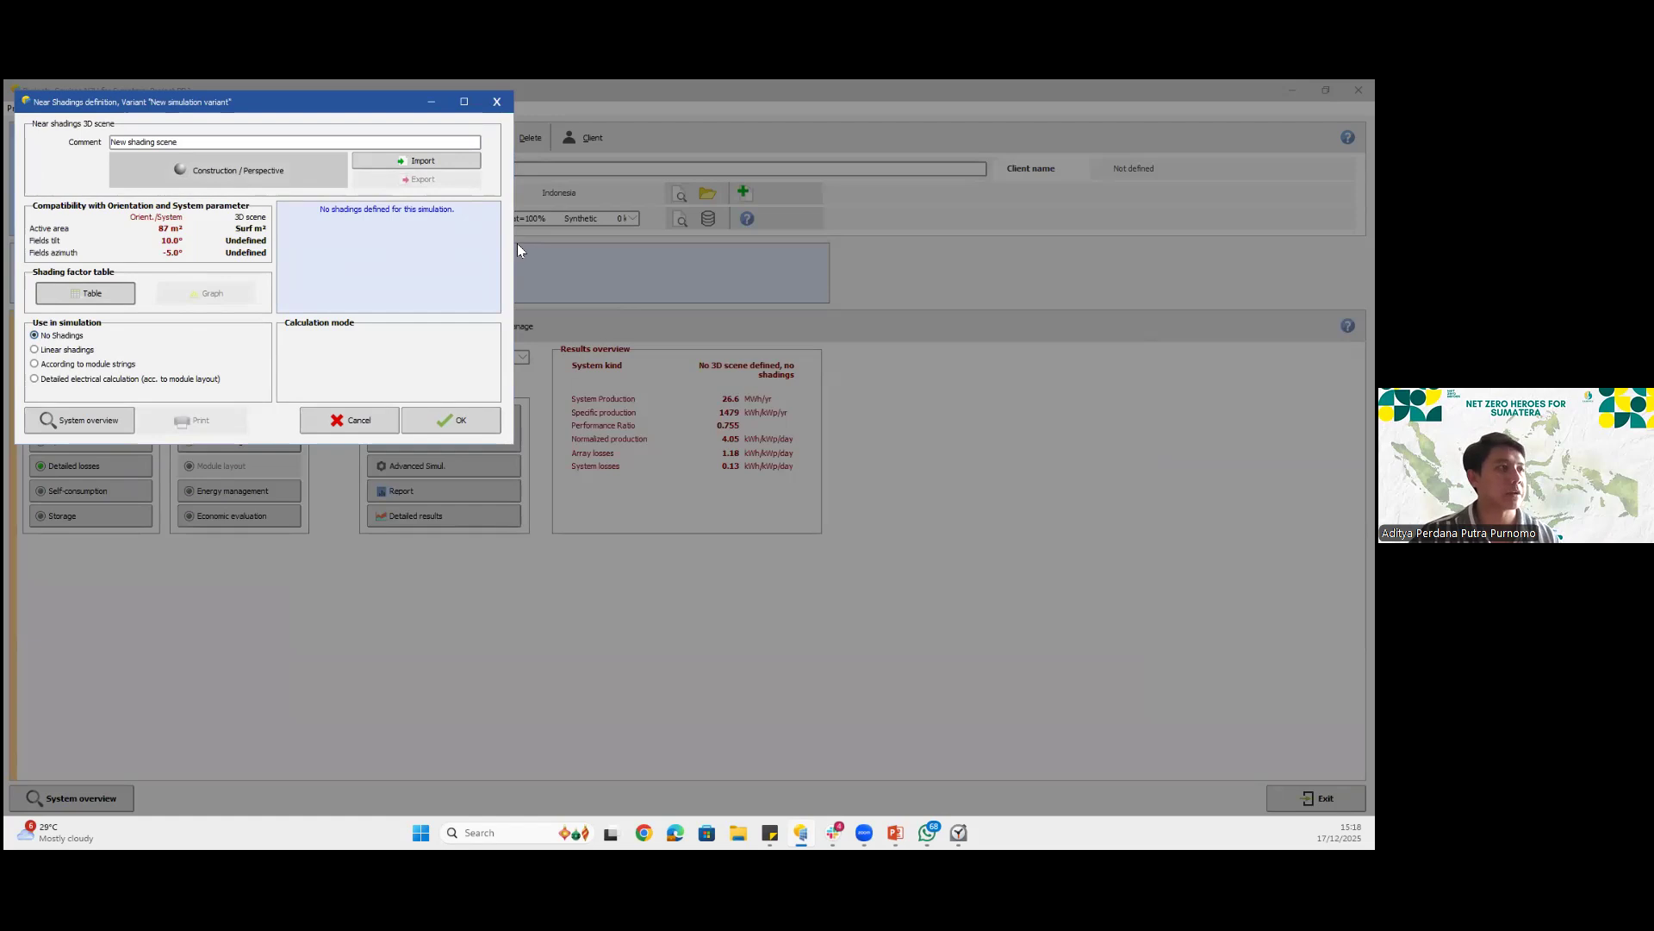
left_click(228, 169)
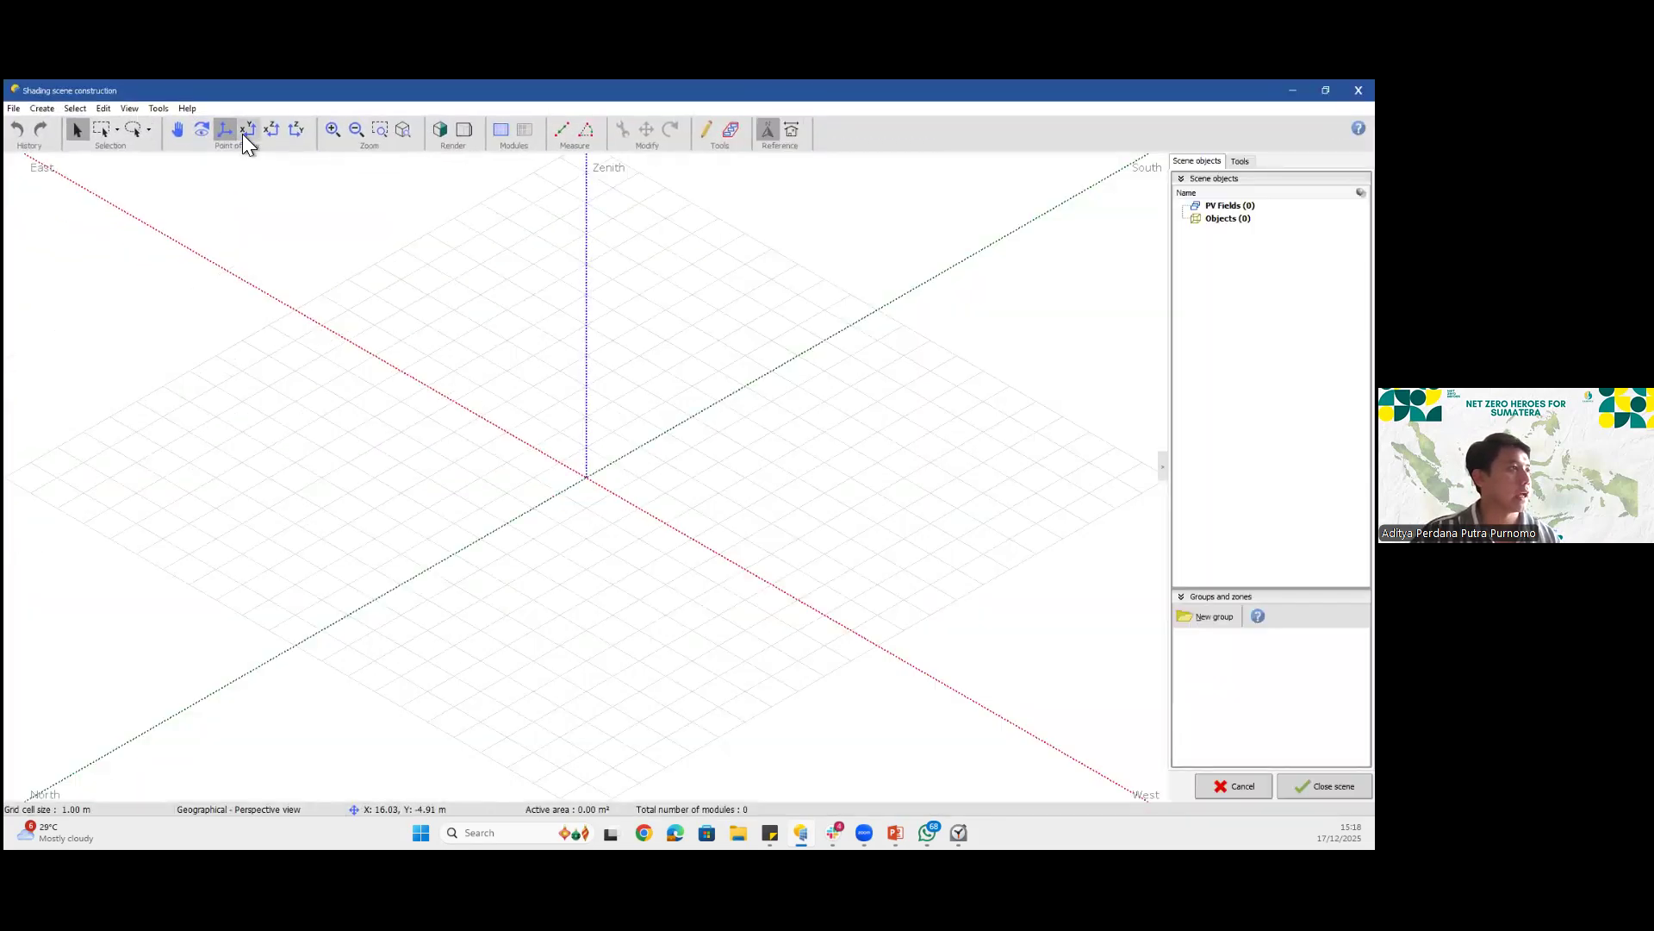
left_click(50, 105)
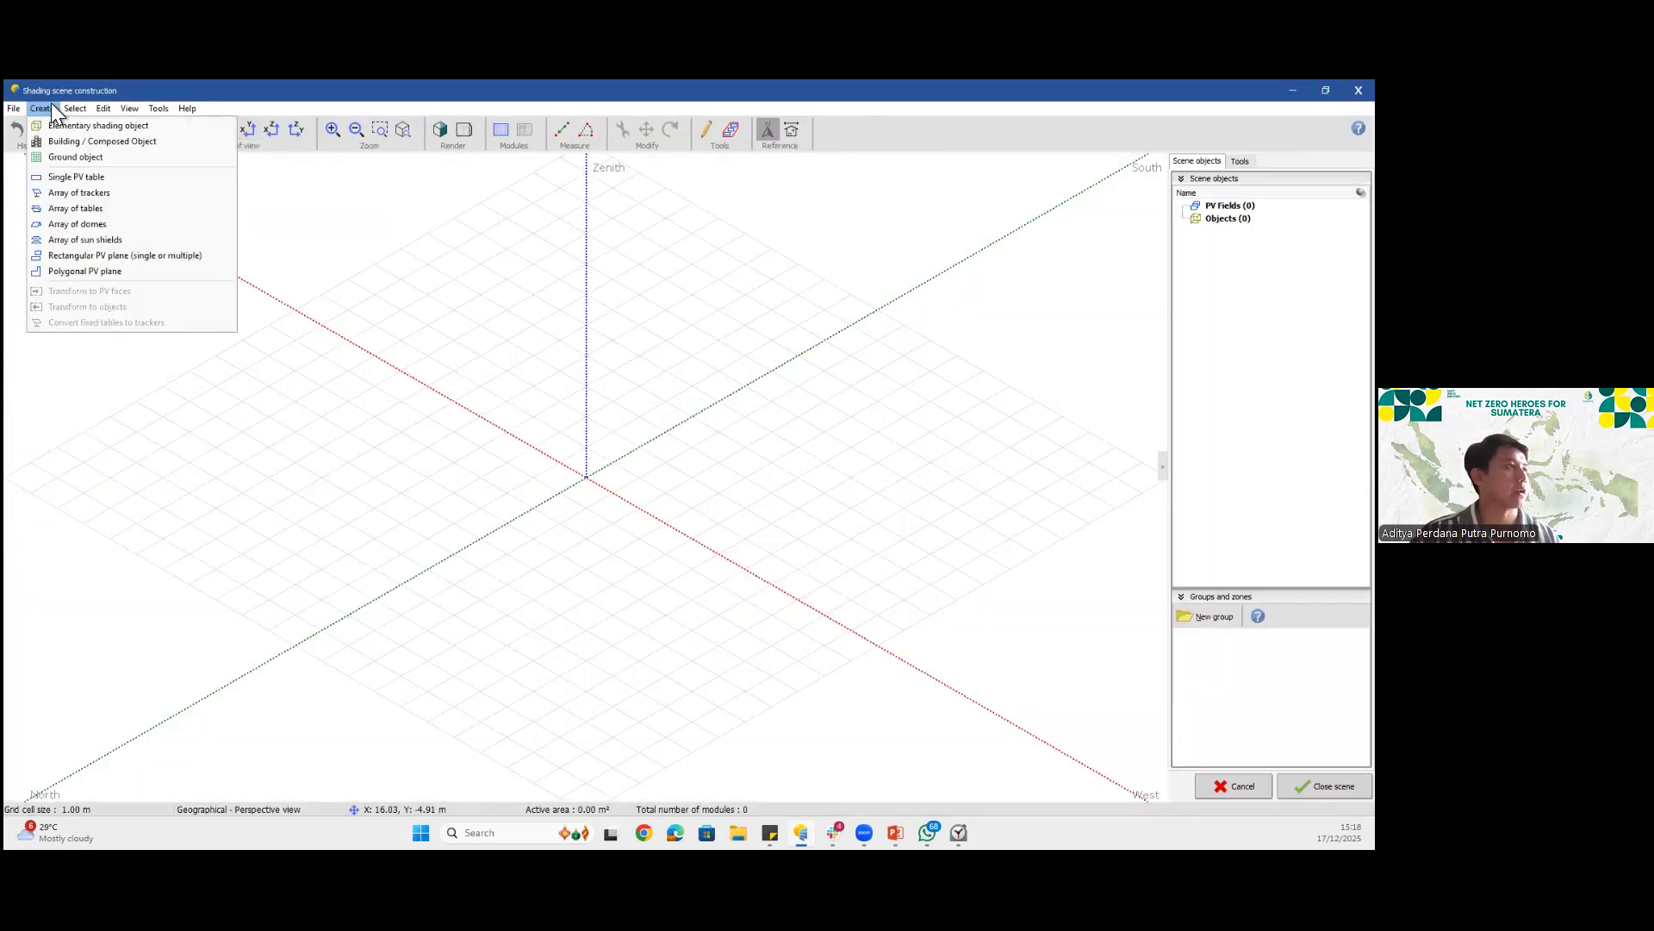
left_click(80, 140)
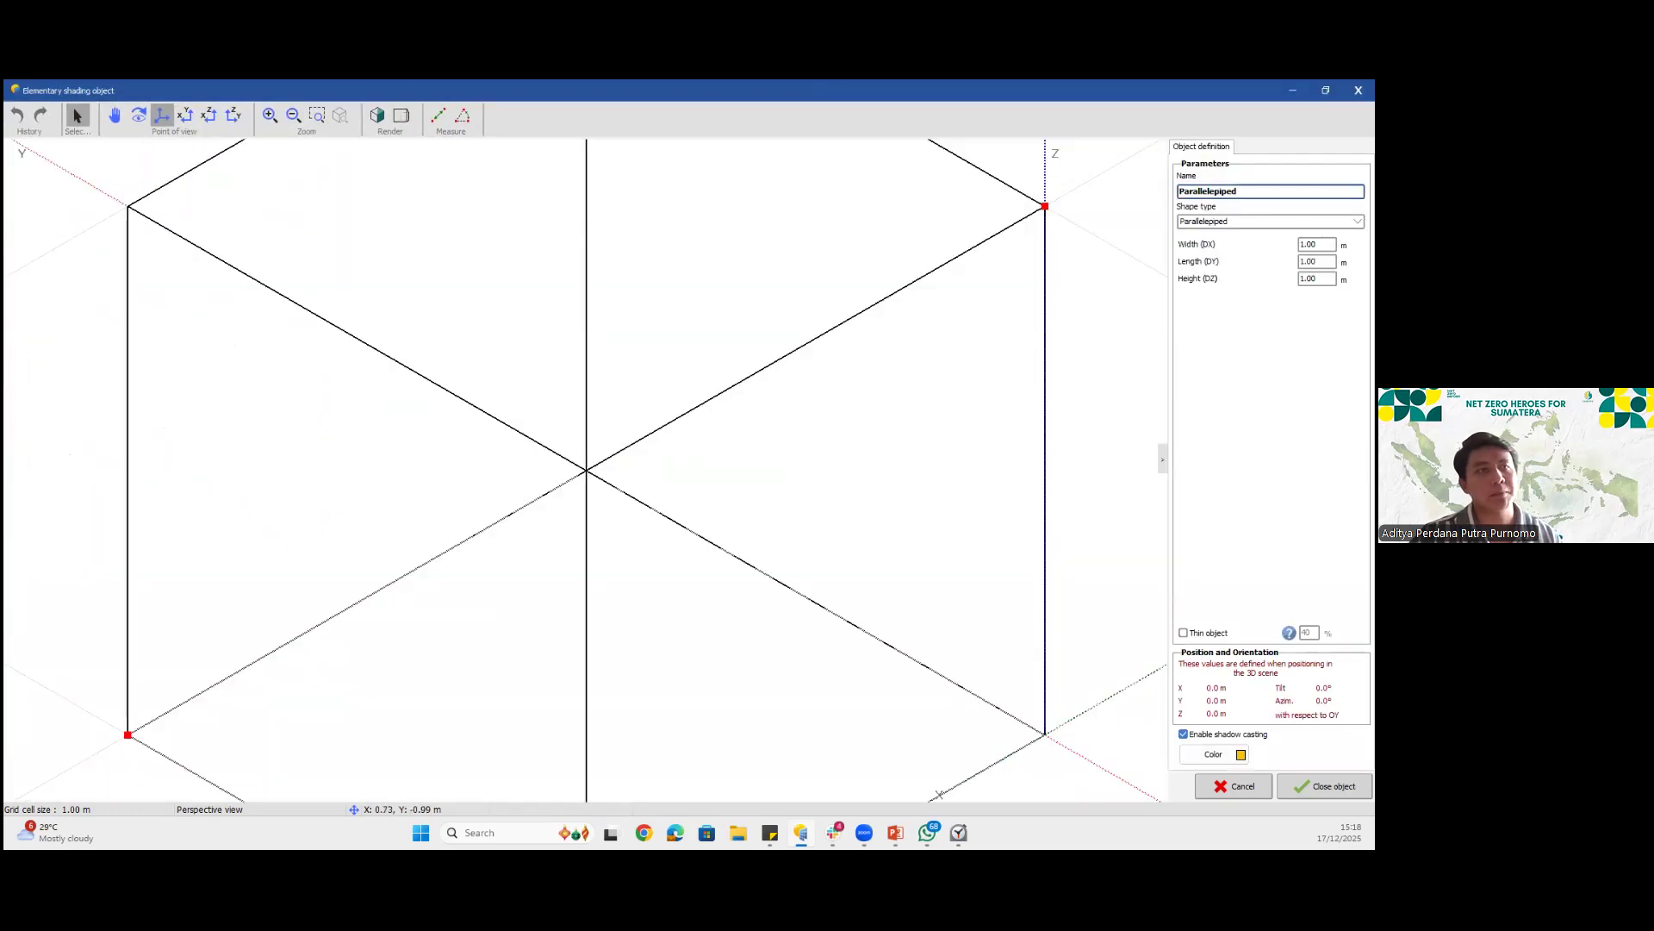
Try the square pyramid, hexagonal prism and portion-of-cylinder shapes for the building's elementary object
left_click(1271, 222)
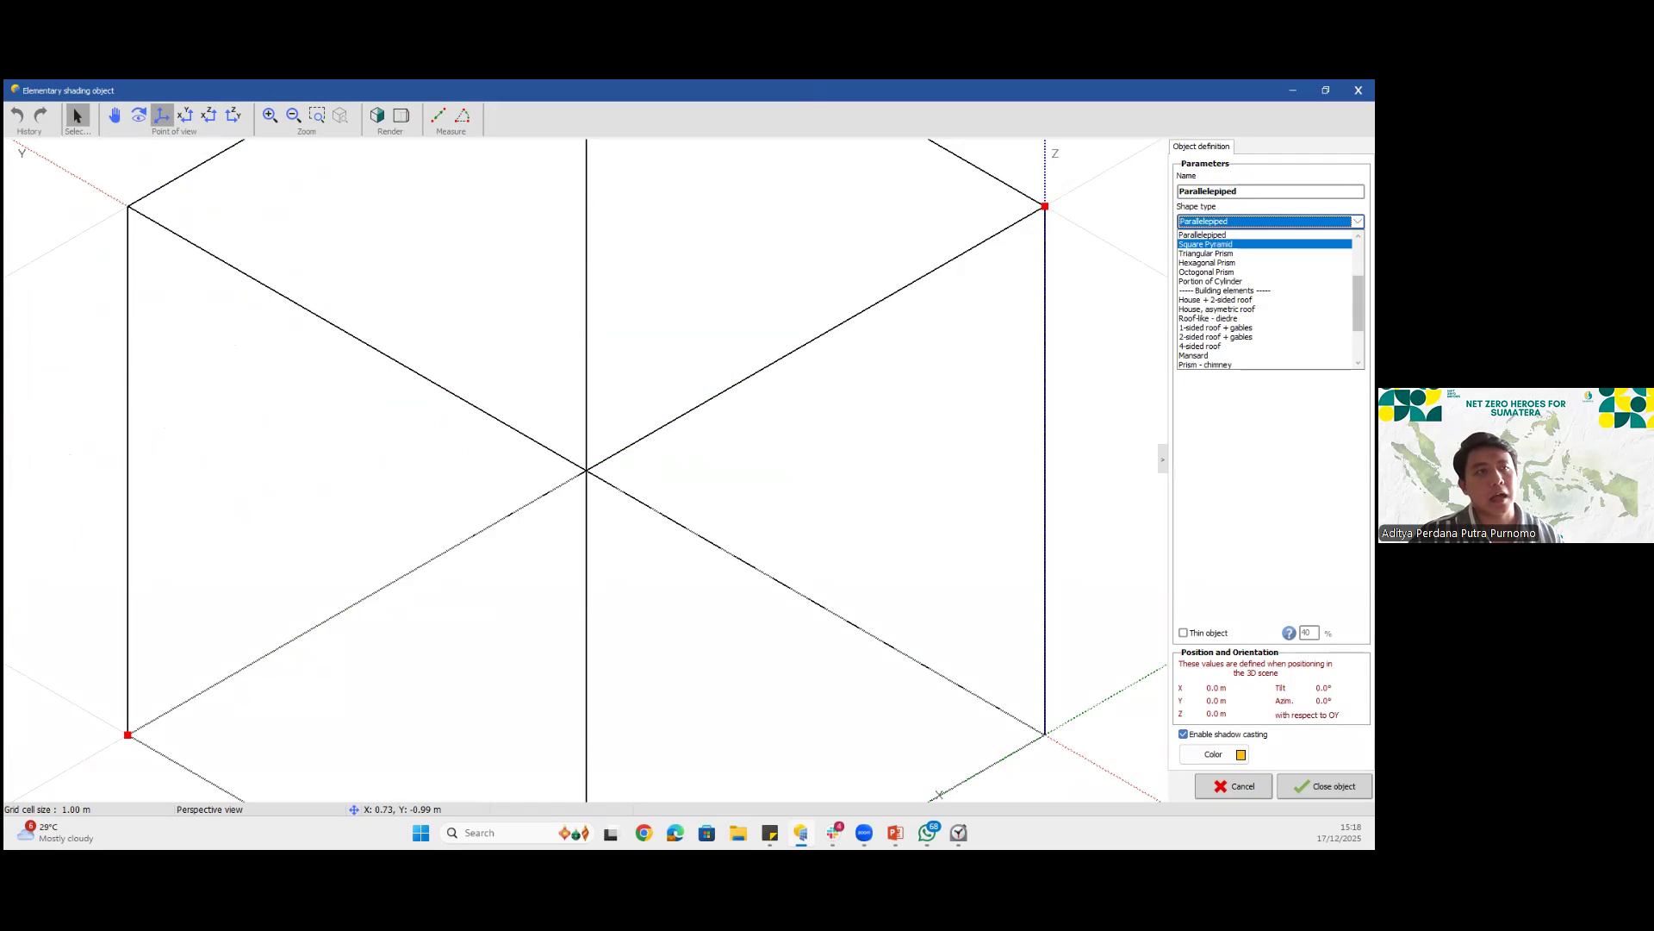
left_click(1205, 244)
left_click(1271, 221)
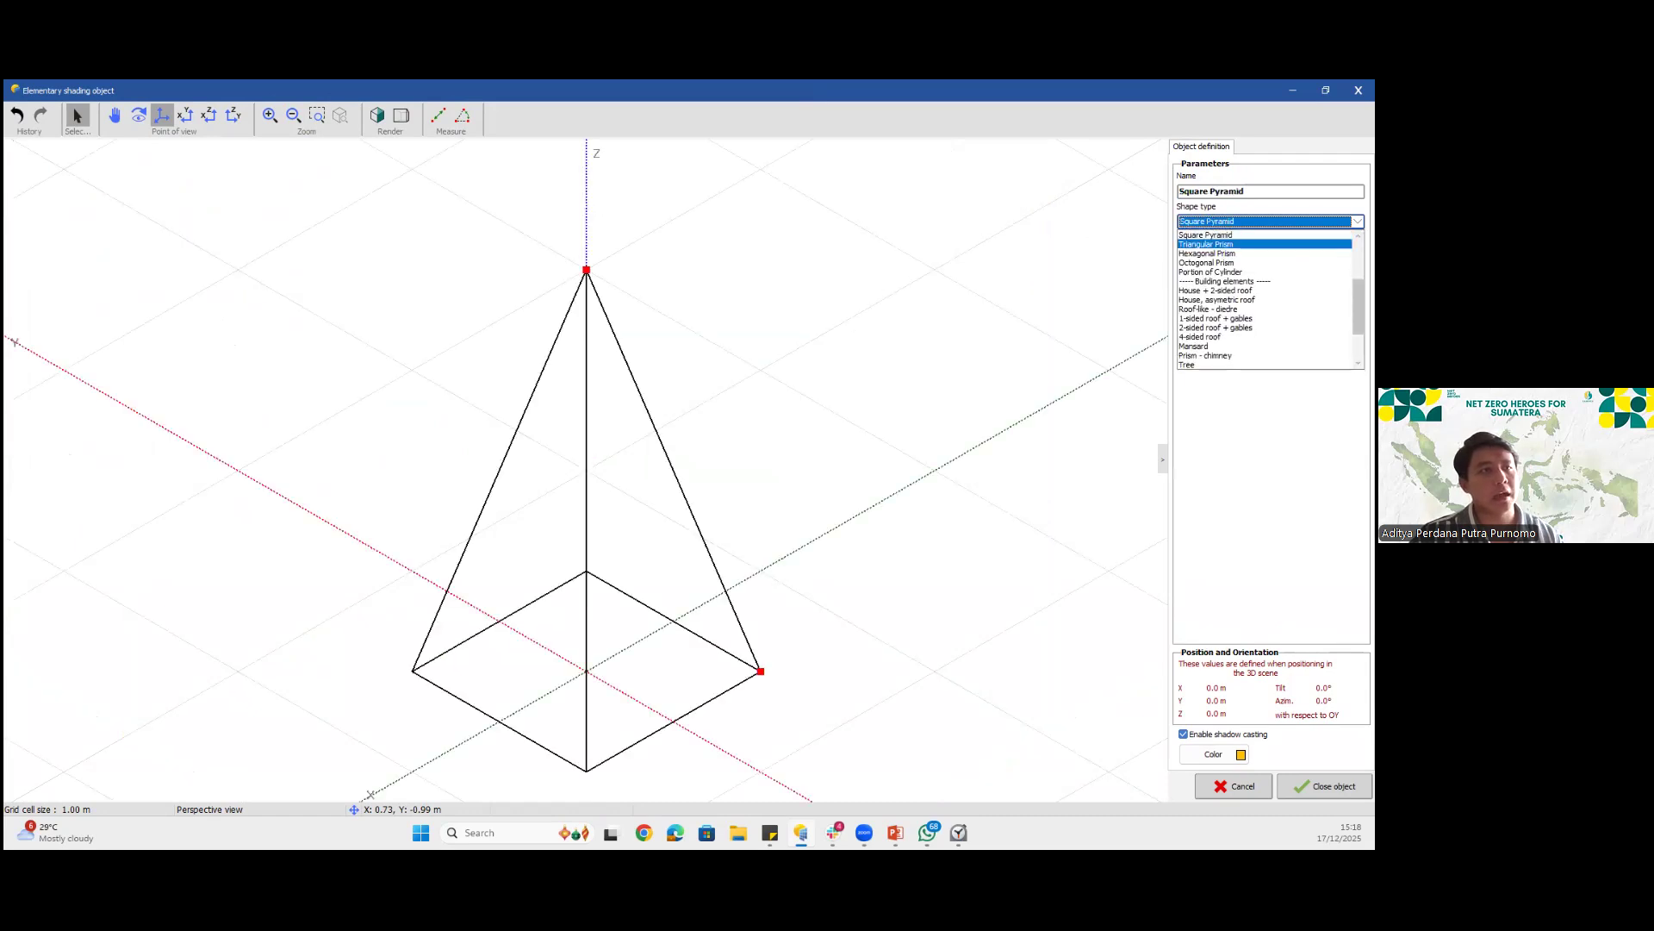
left_click(1207, 253)
left_click(1271, 221)
left_click(1211, 256)
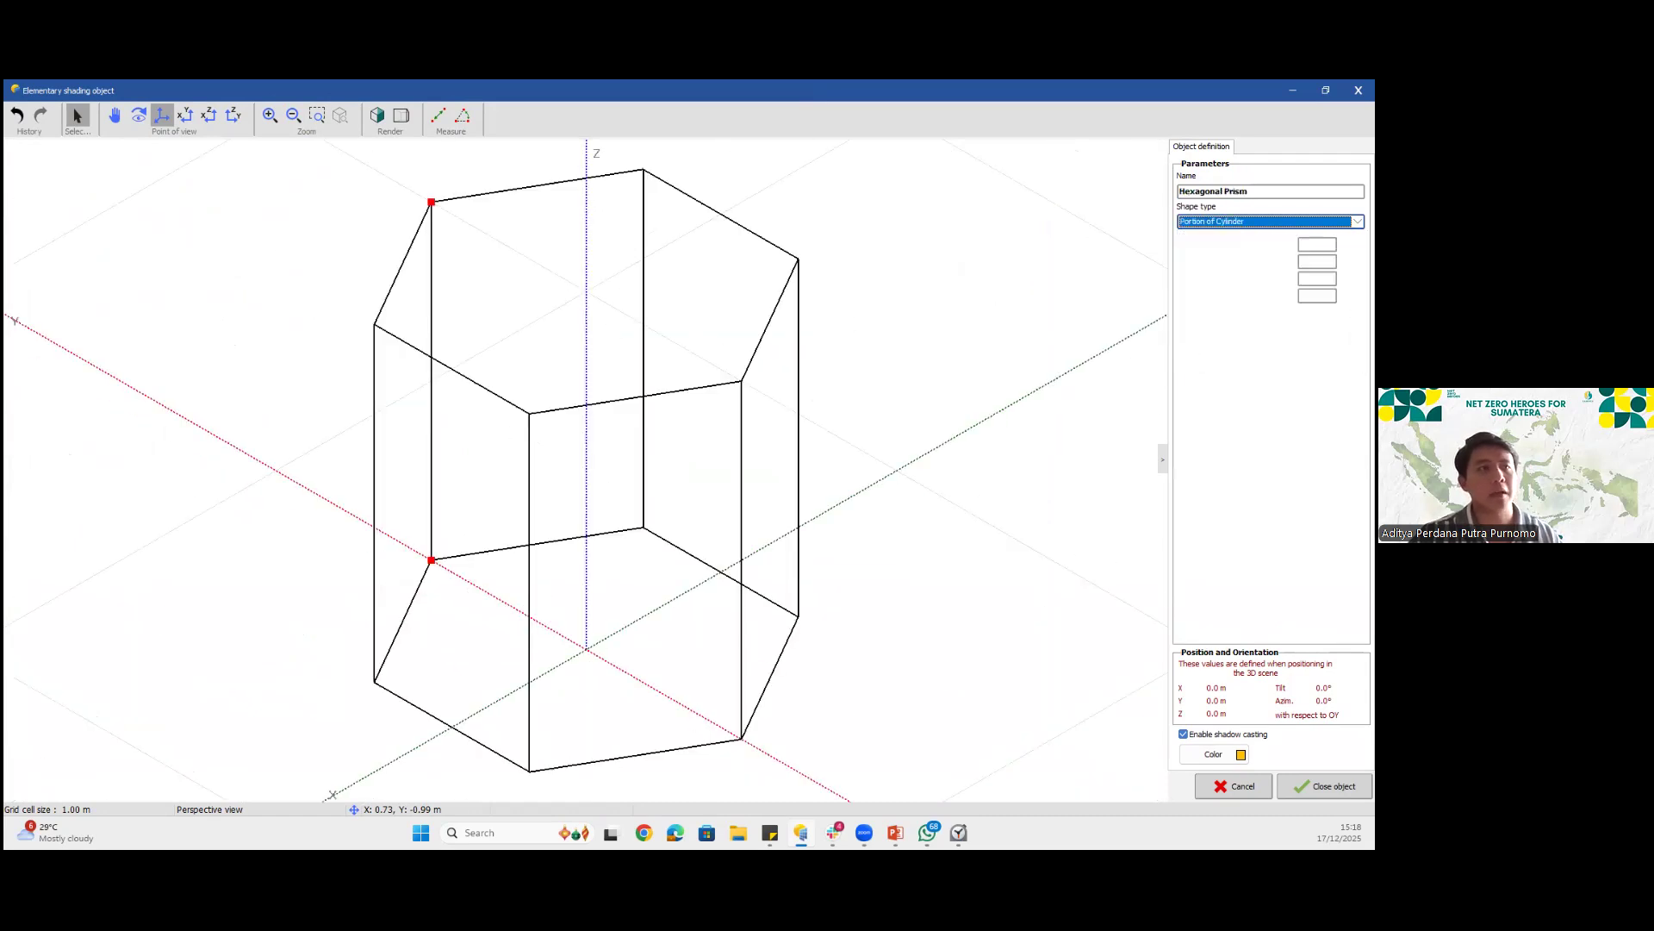
Make the object a House + 2-sided roof, 50 m wide and 50 m long, with a 10° roof tilt, and add it to the building
left_click(1271, 221)
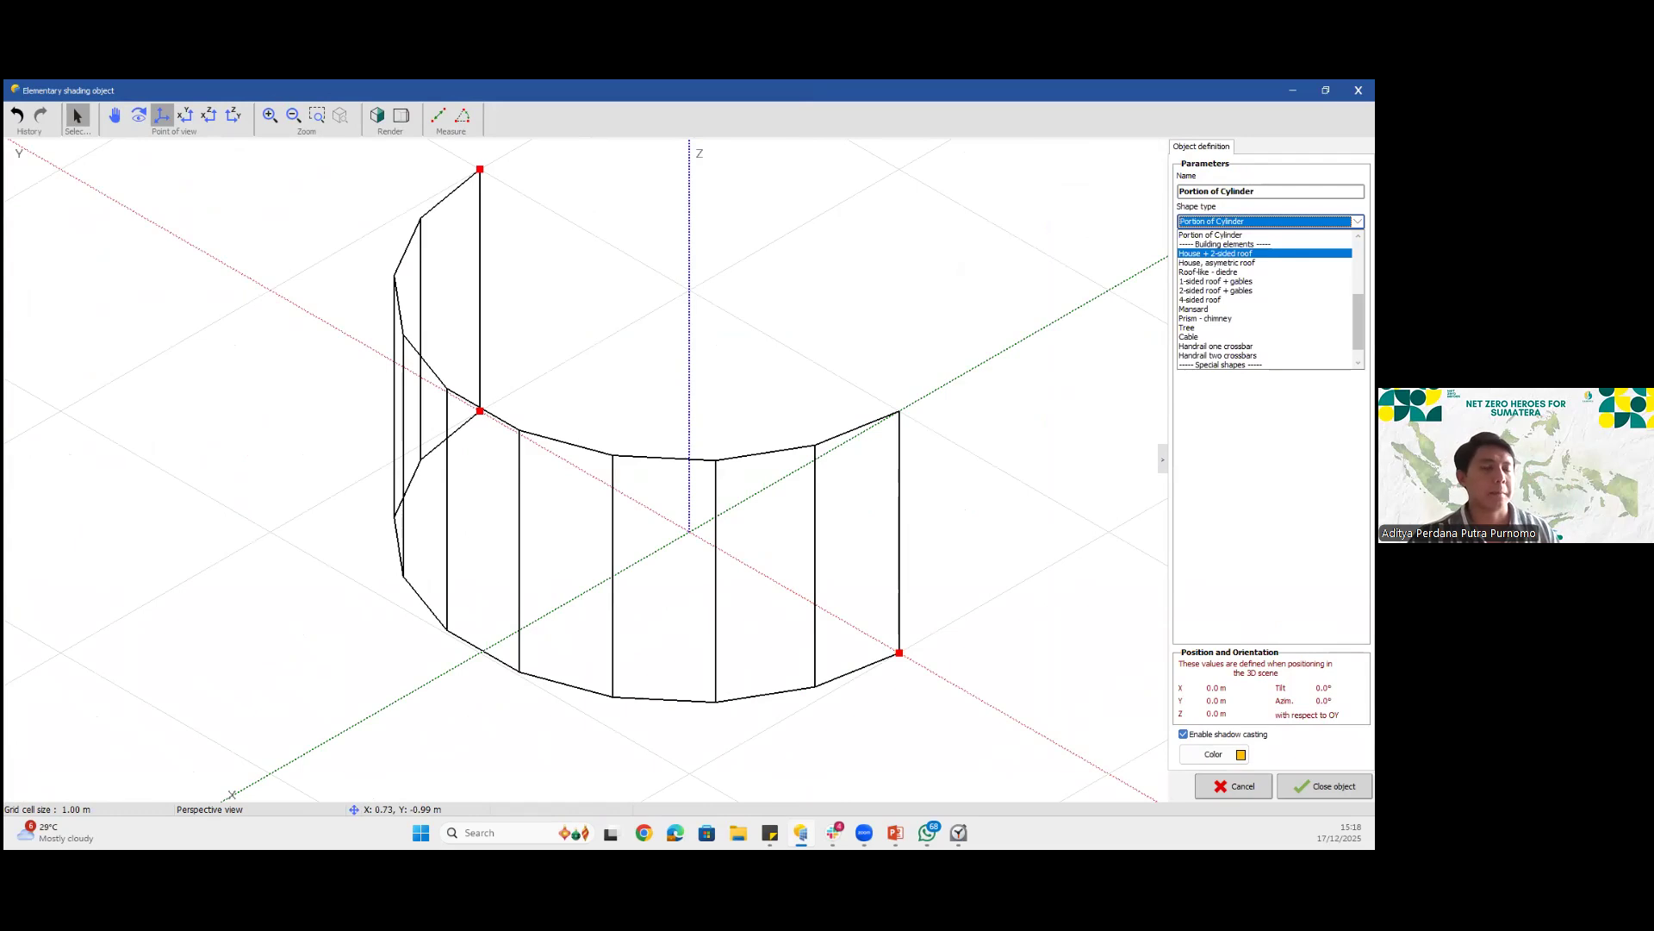
left_click(1215, 253)
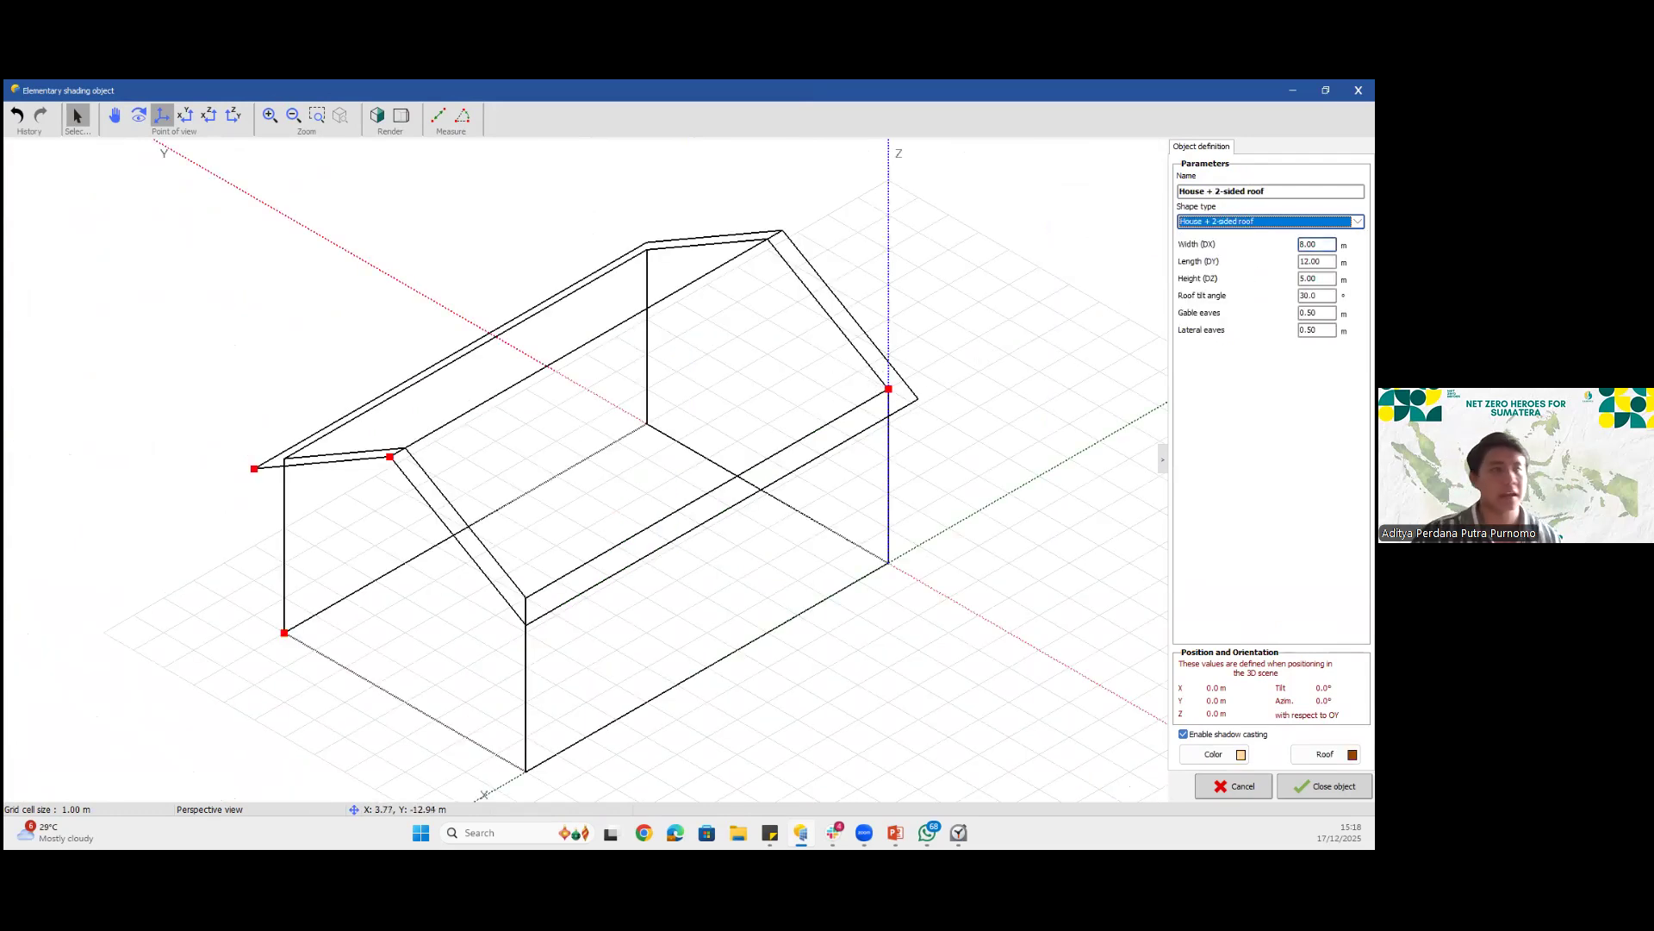
left_click(1304, 244)
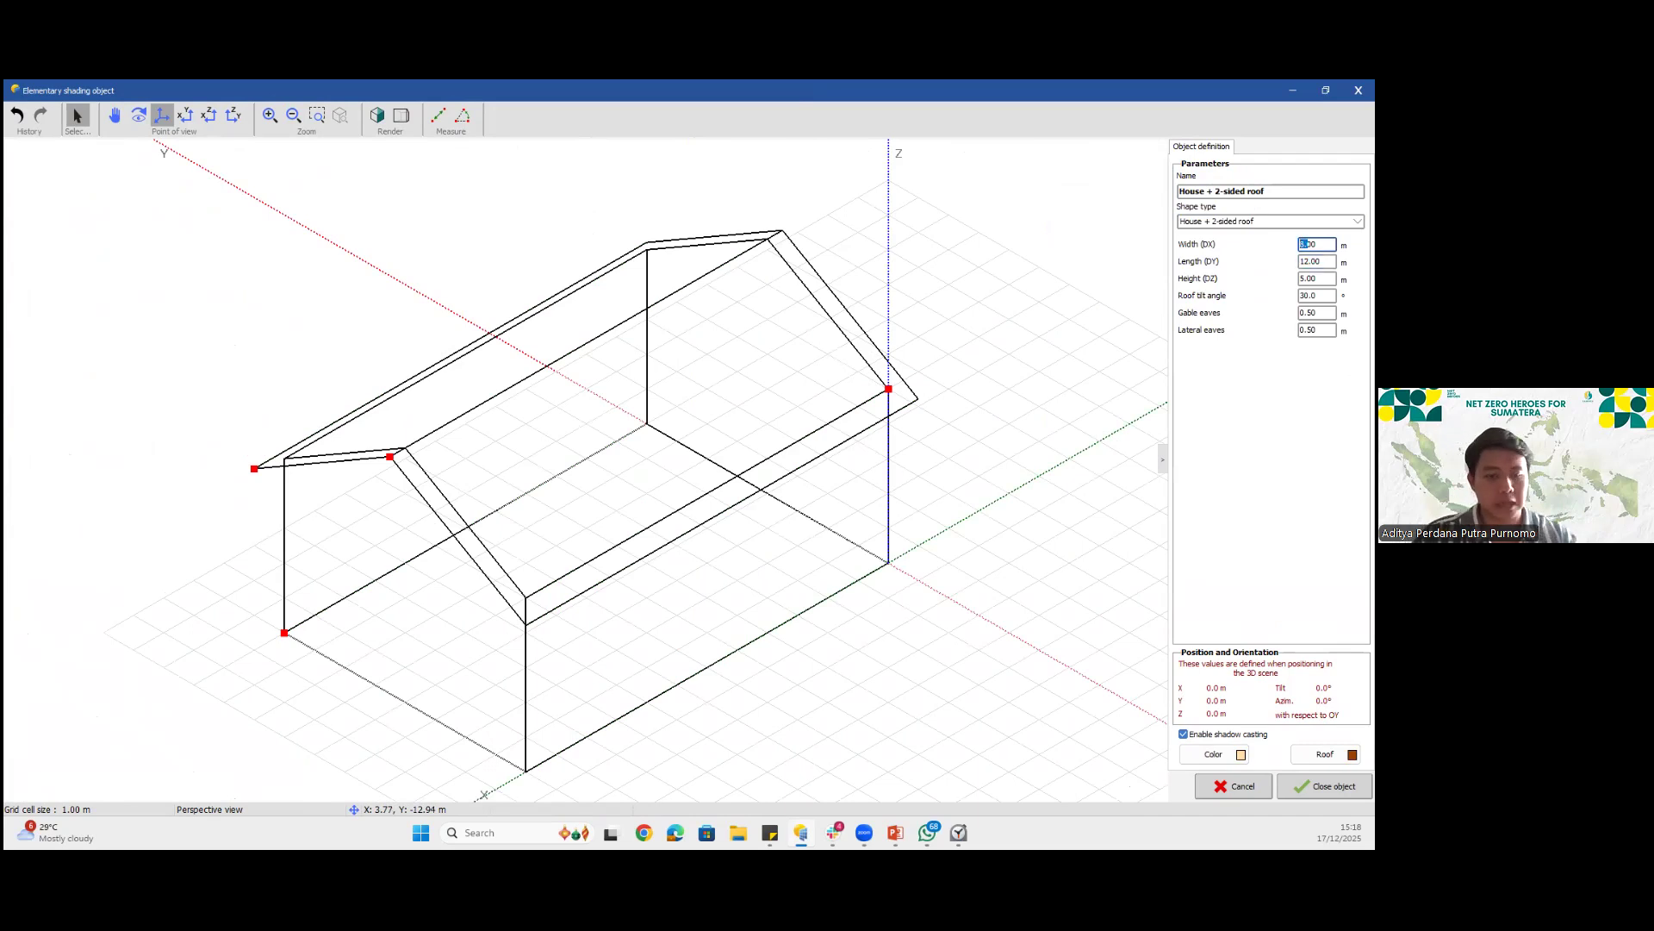
left_click(1304, 261)
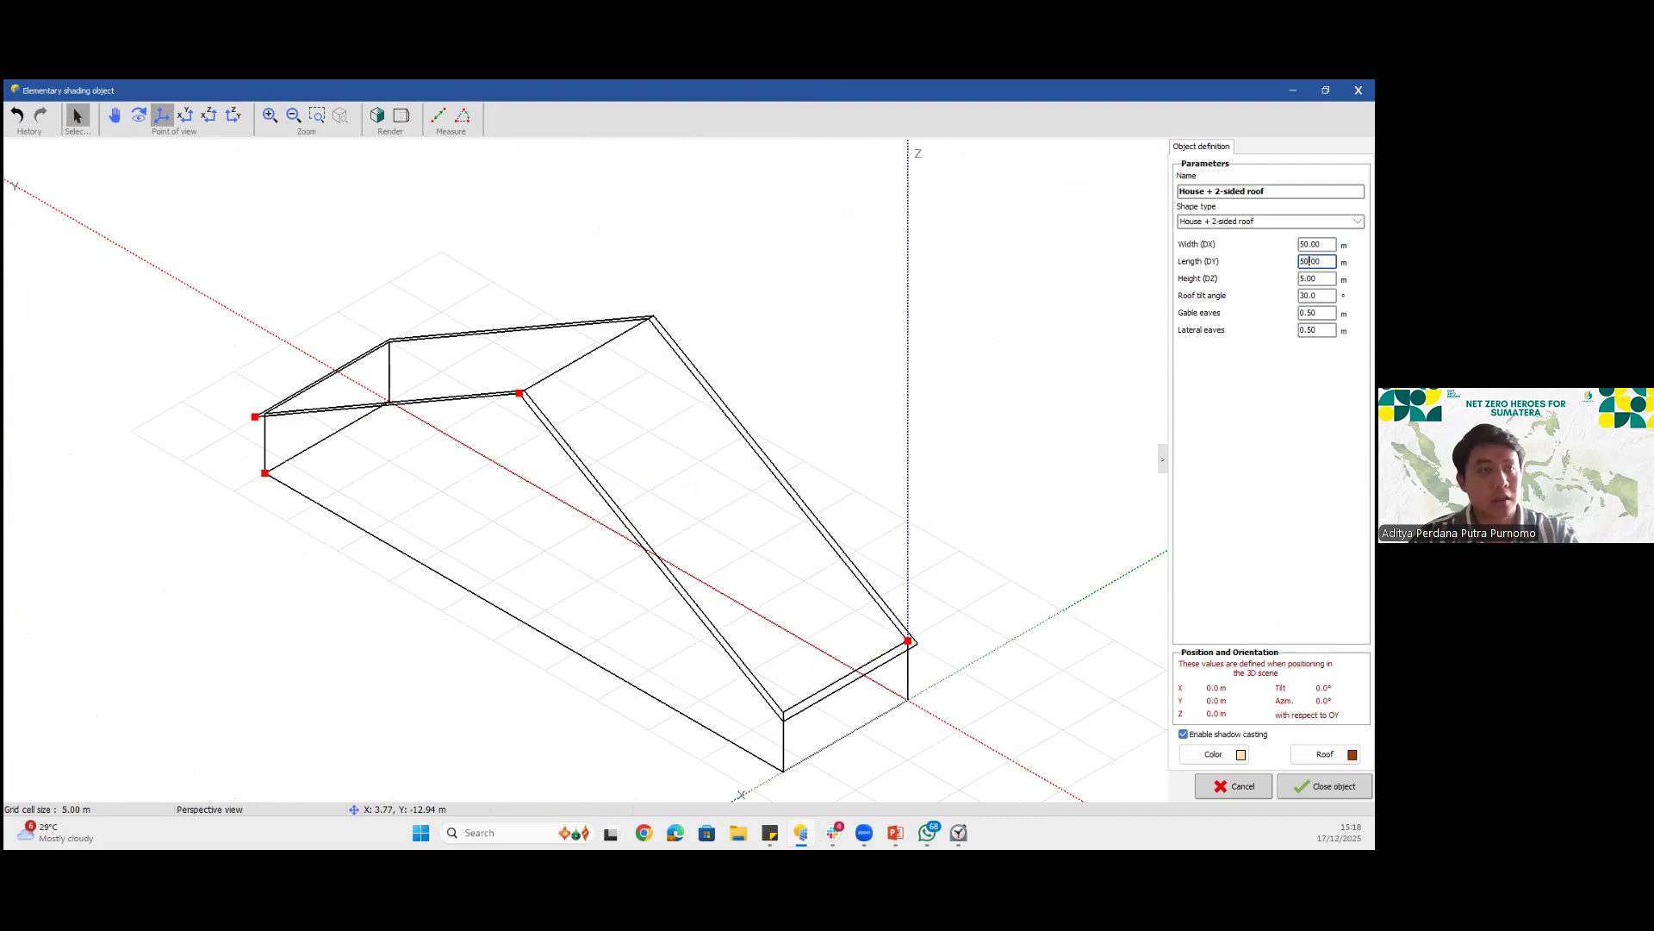
left_click(1317, 278)
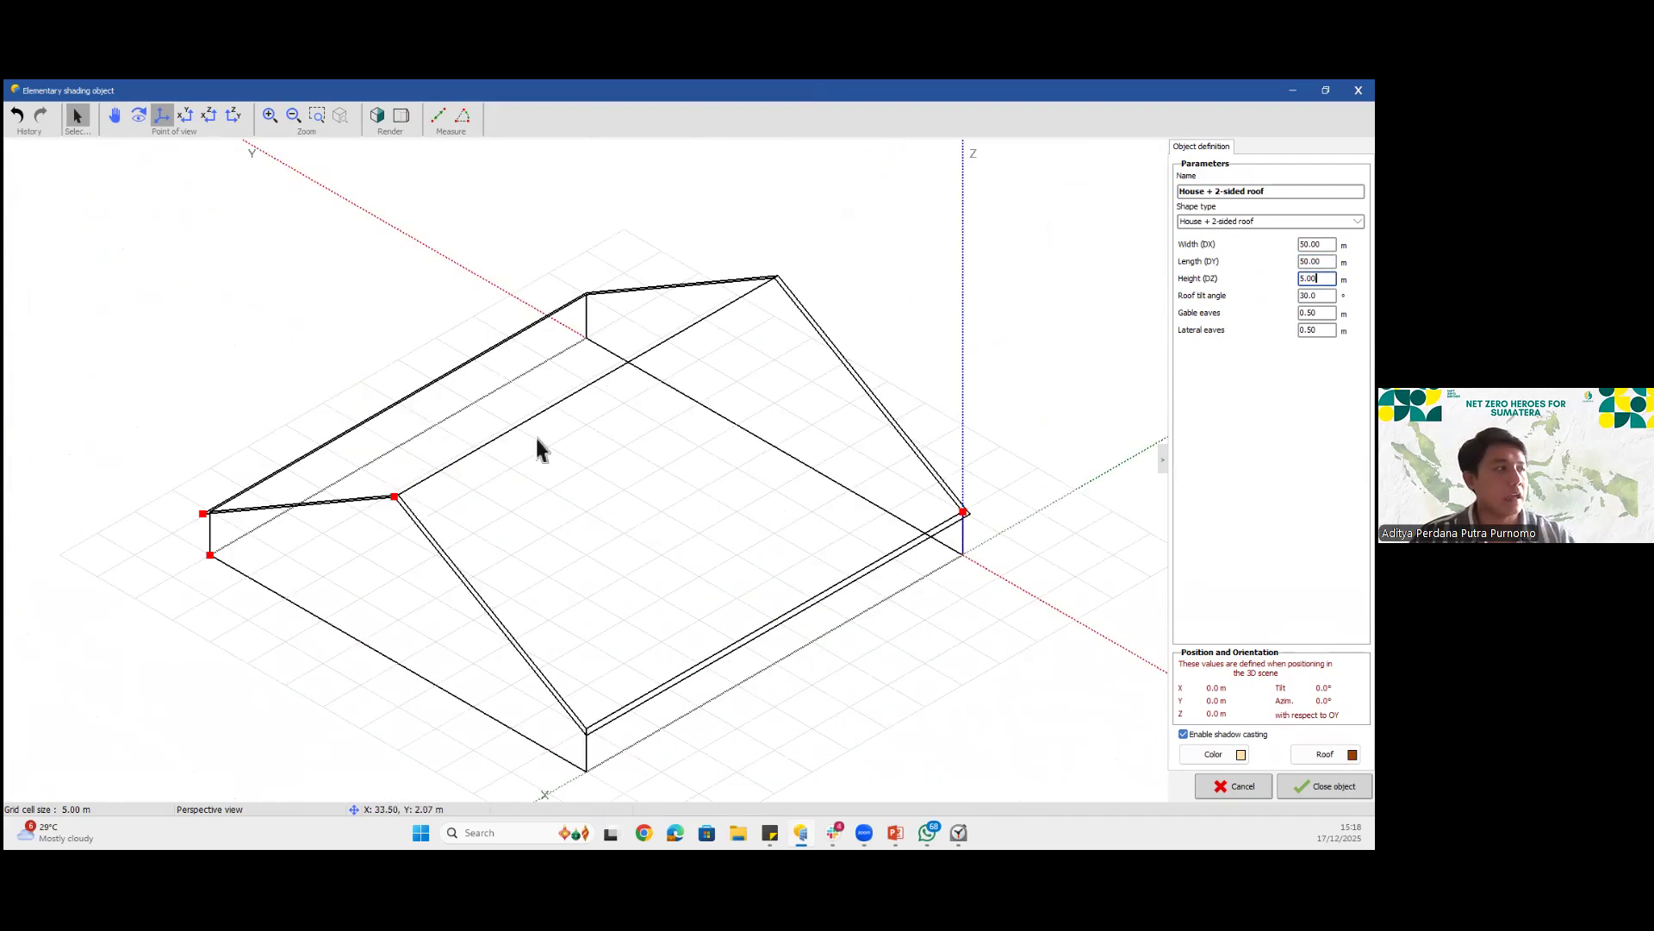
left_click(1318, 295)
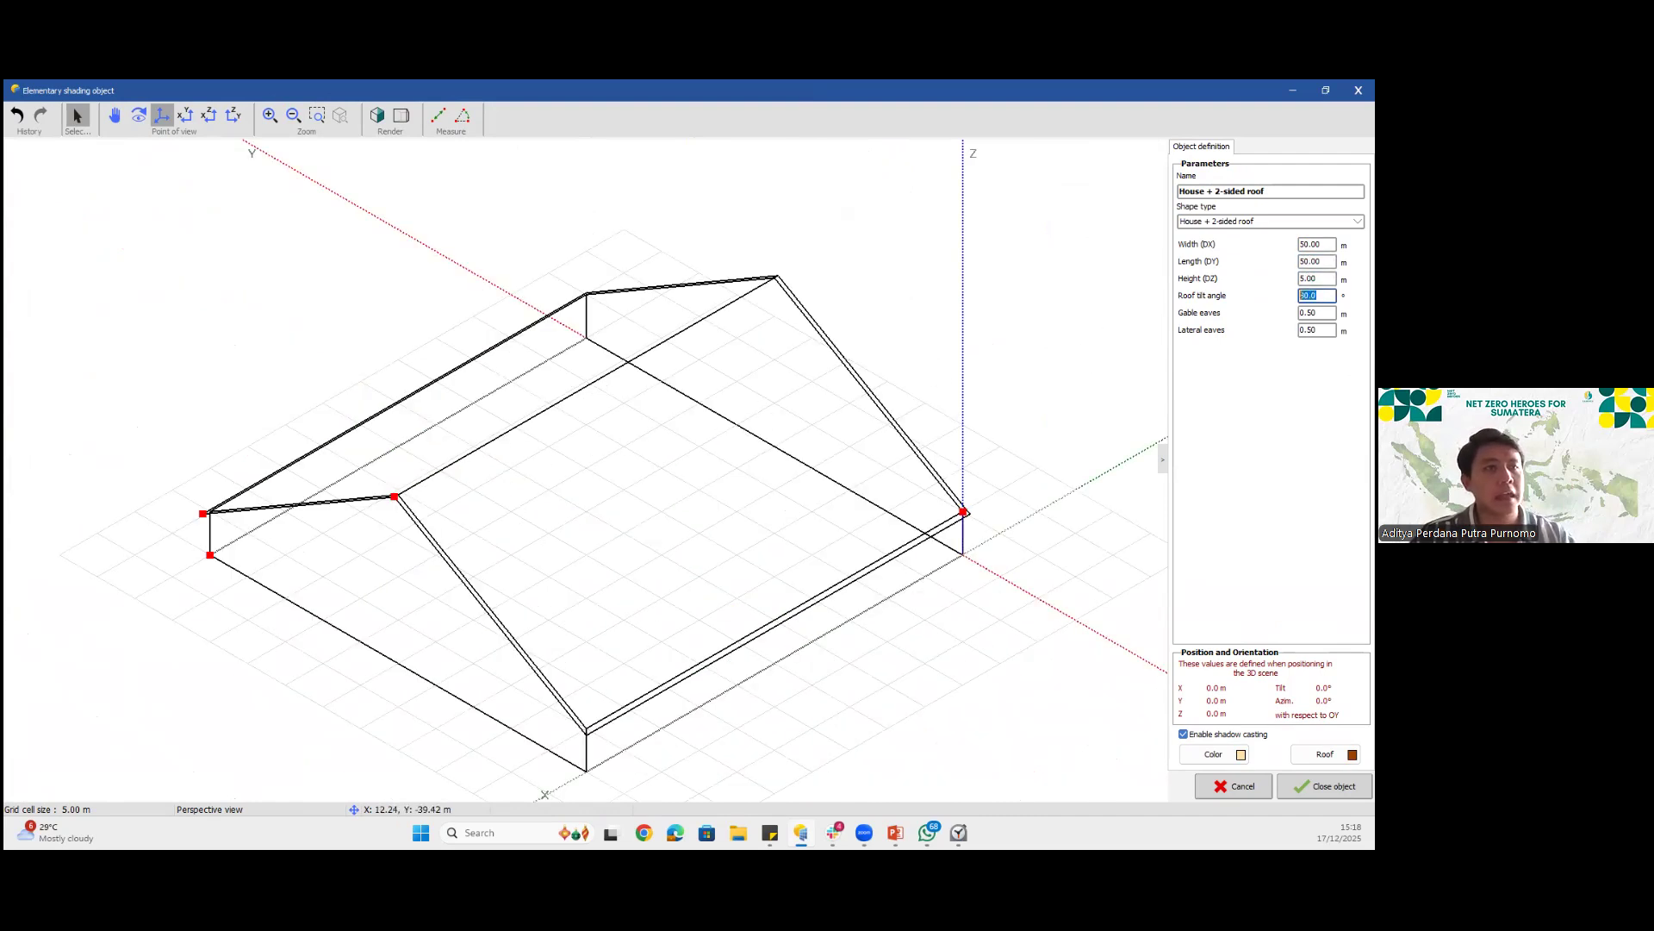
key("Tab")
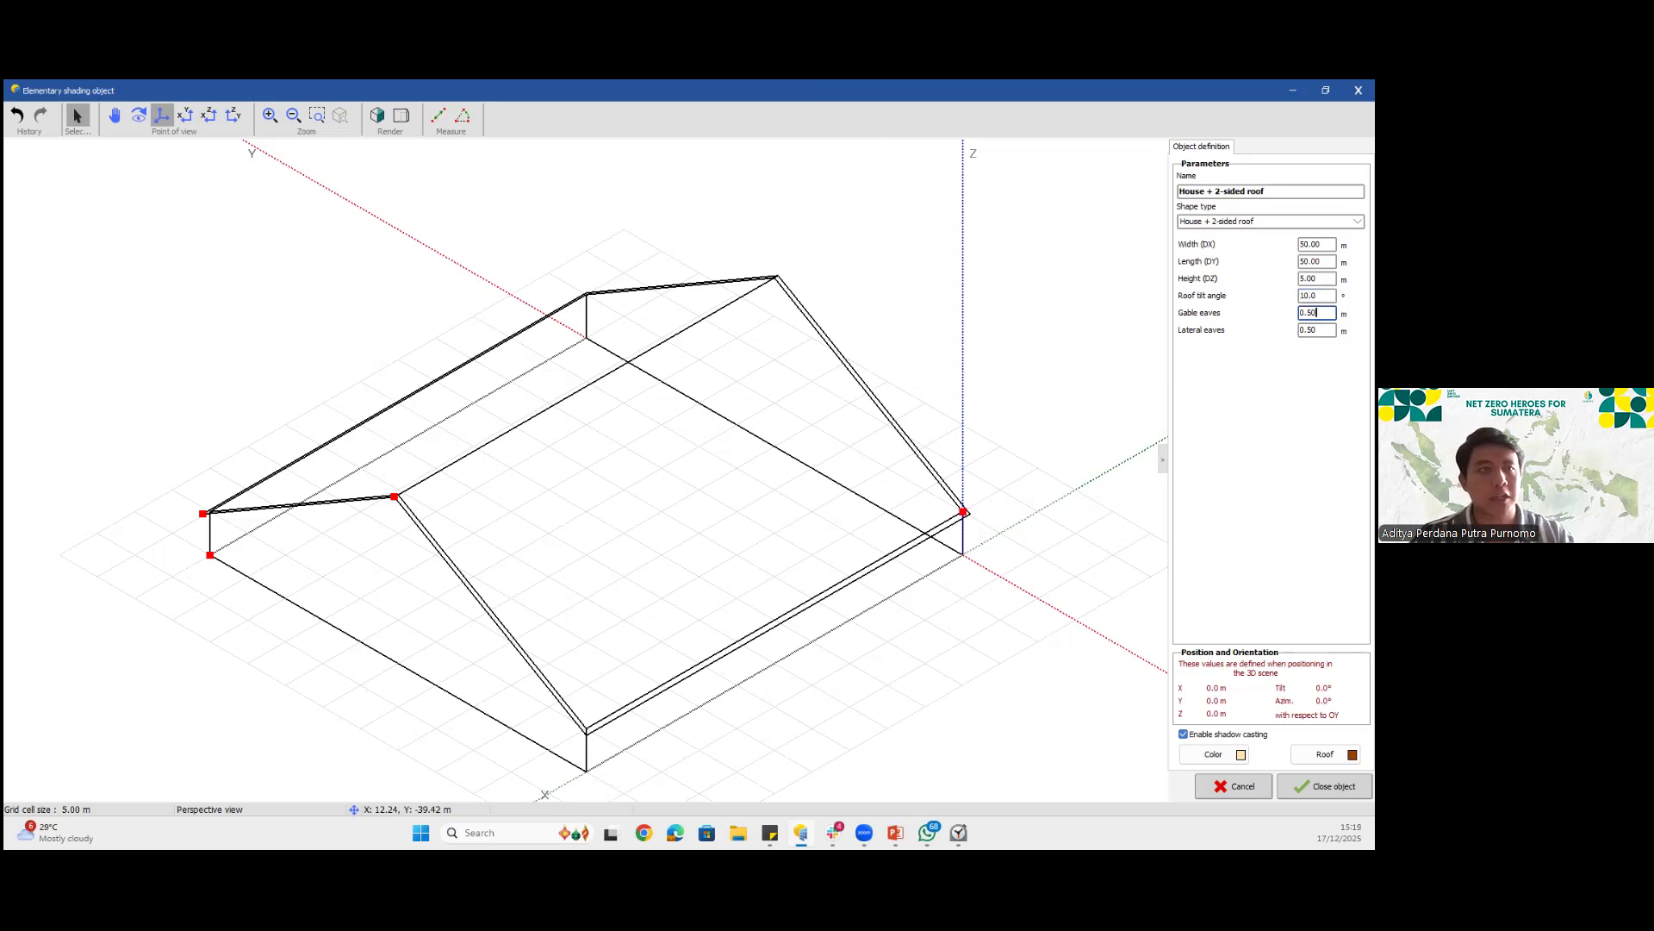
left_click(1317, 295)
left_click(1318, 312)
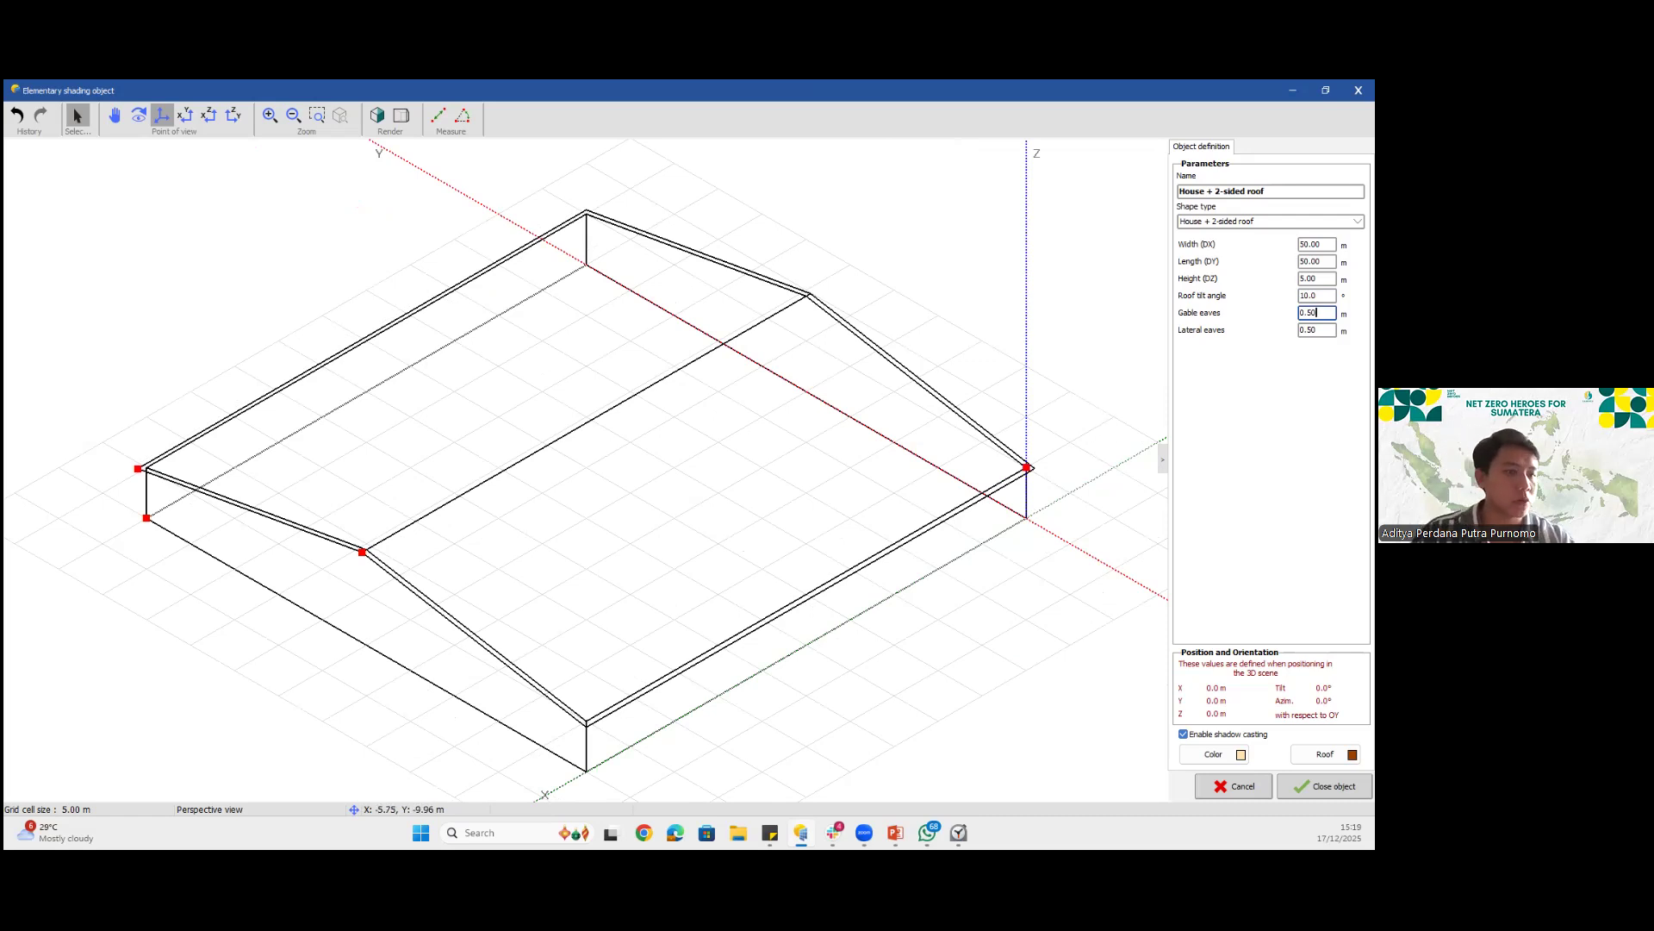
left_click(1324, 786)
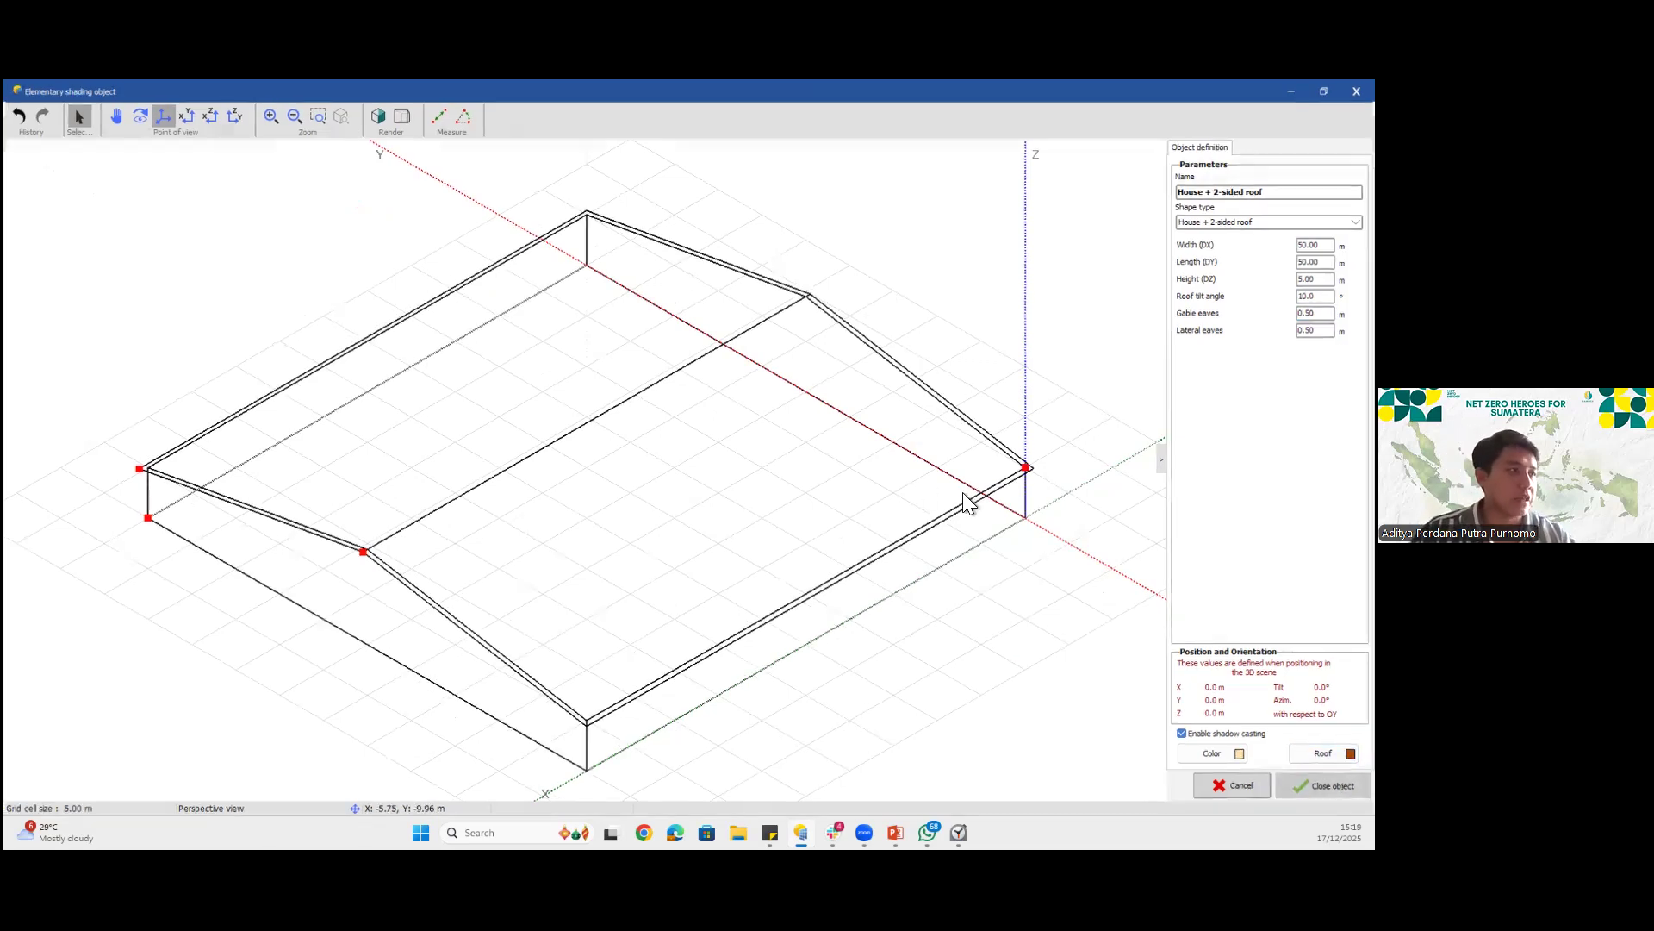
scroll(693, 448, "up", 5)
scroll(689, 439, "down", 7)
left_click_drag(555, 534, 763, 517)
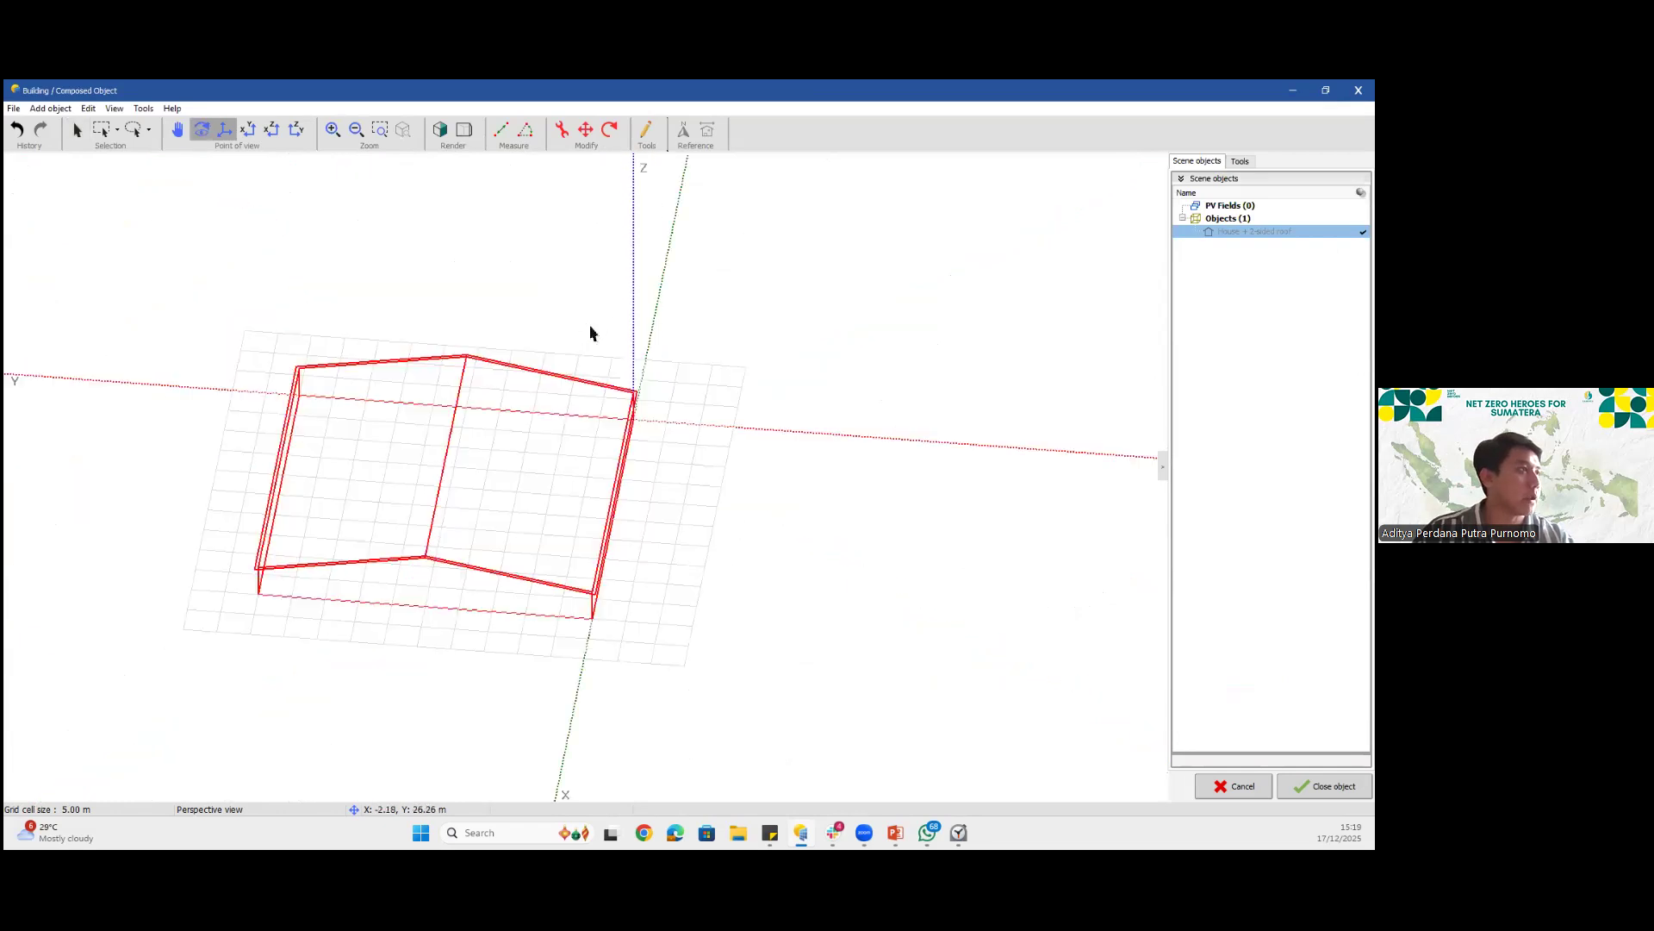
left_click(66, 111)
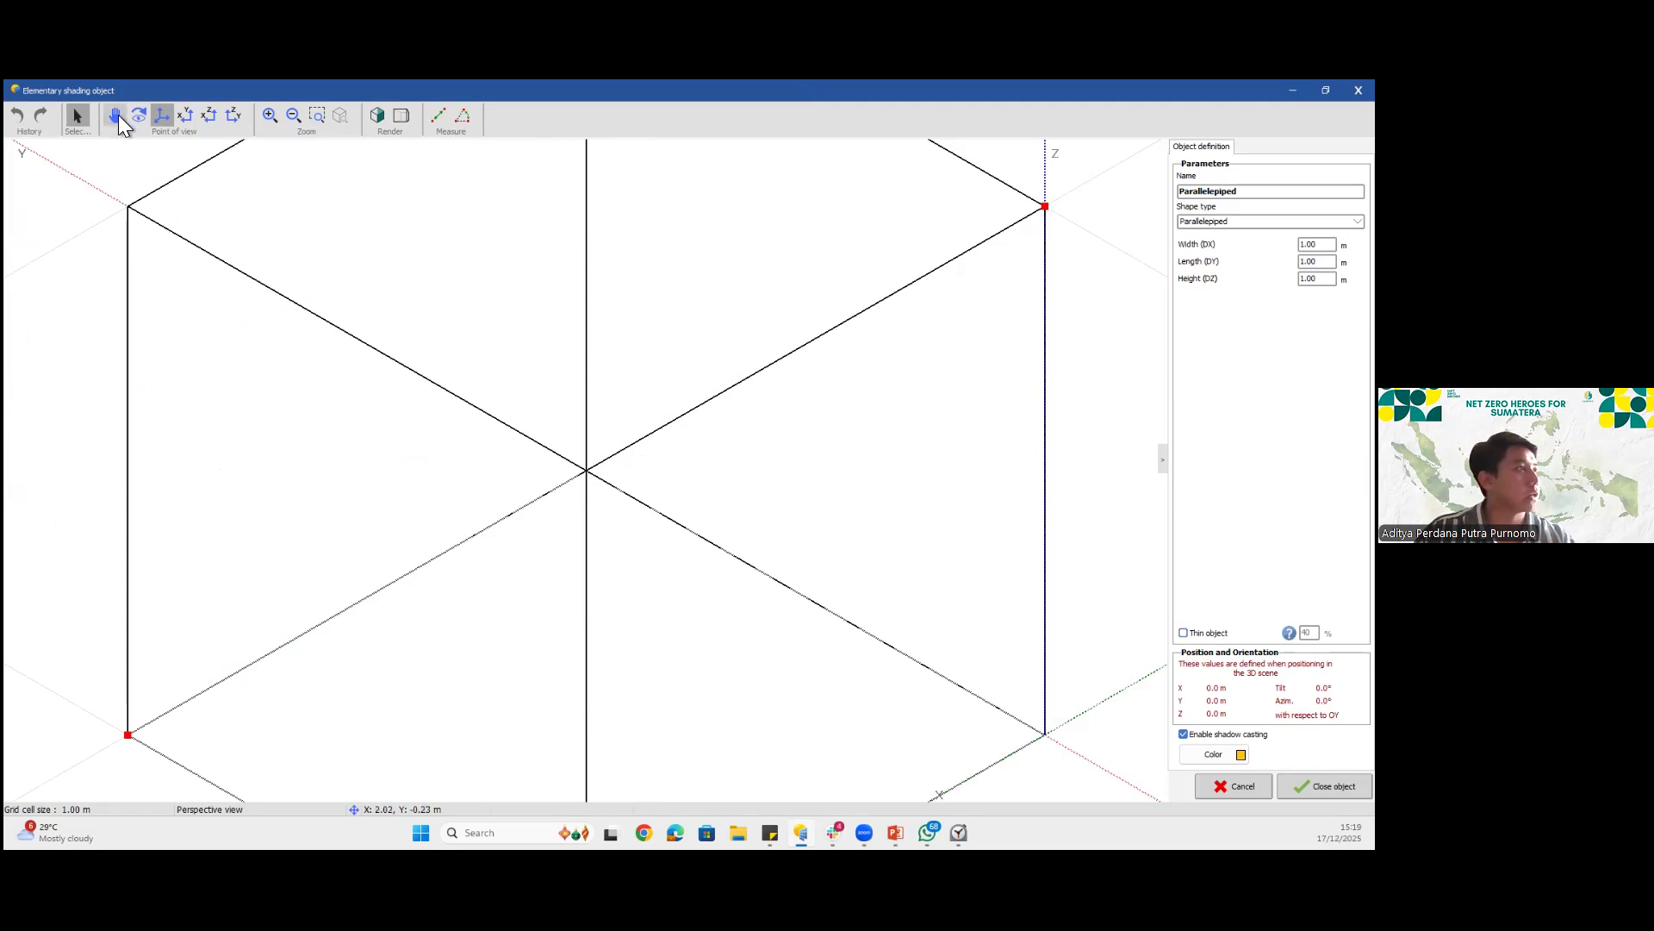
left_click(1324, 786)
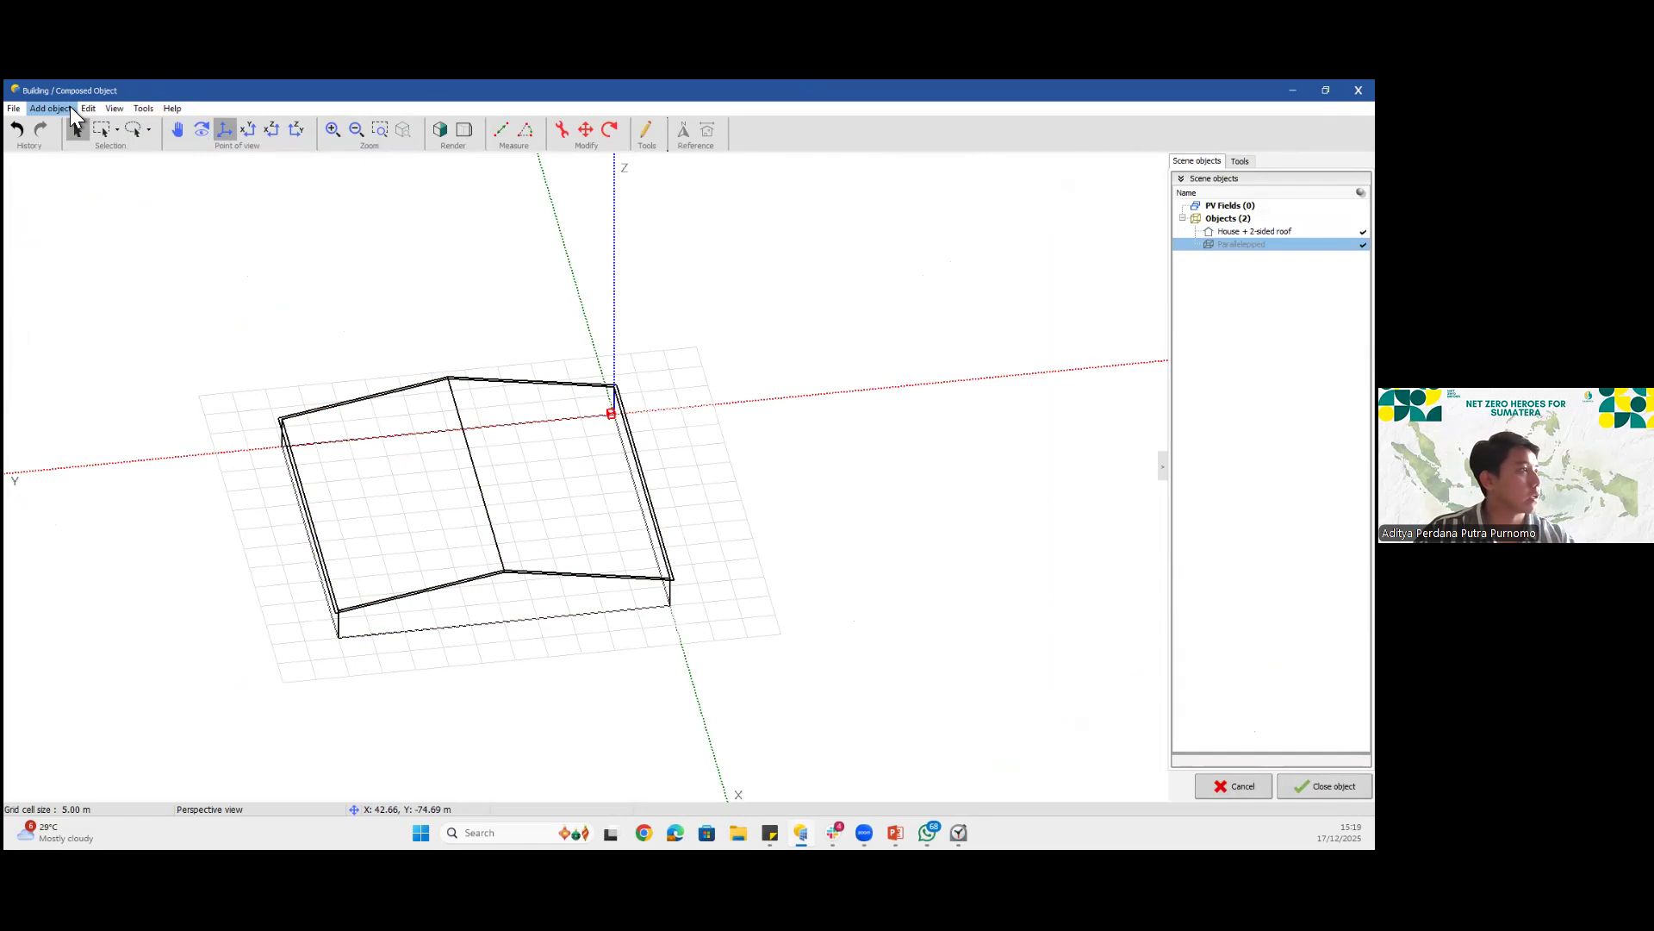
double_click(612, 426)
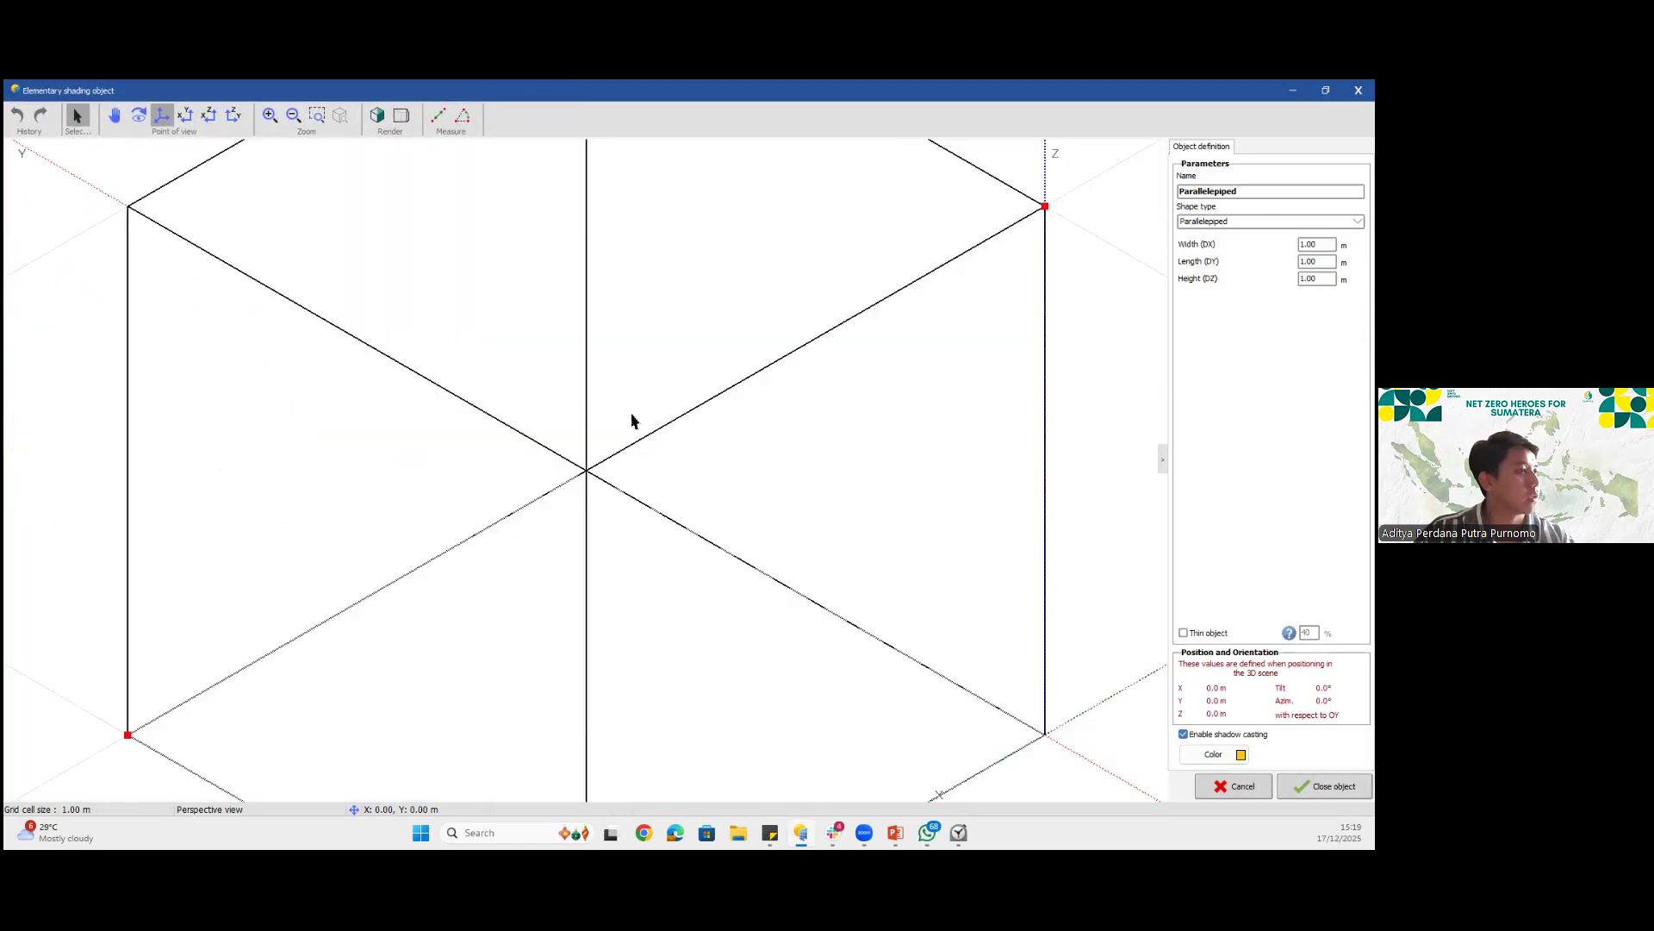
scroll(746, 412, "down", 2)
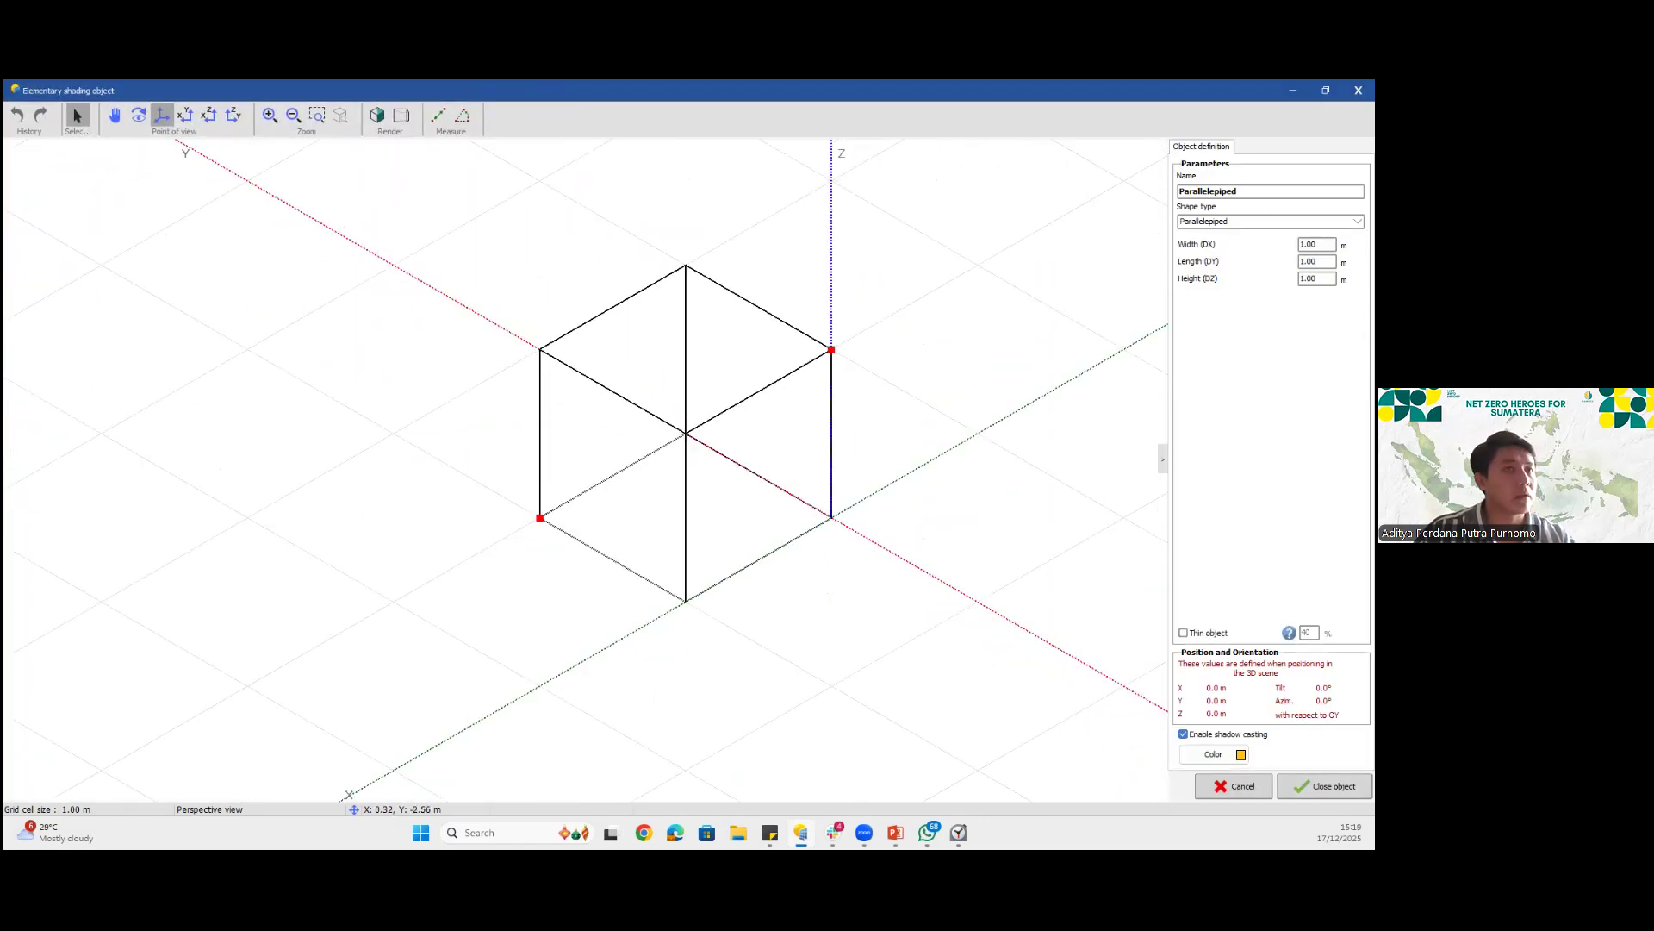
left_click(1358, 89)
left_click_drag(725, 443, 631, 460)
scroll(650, 458, "up", 2)
scroll(690, 428, "up", 3)
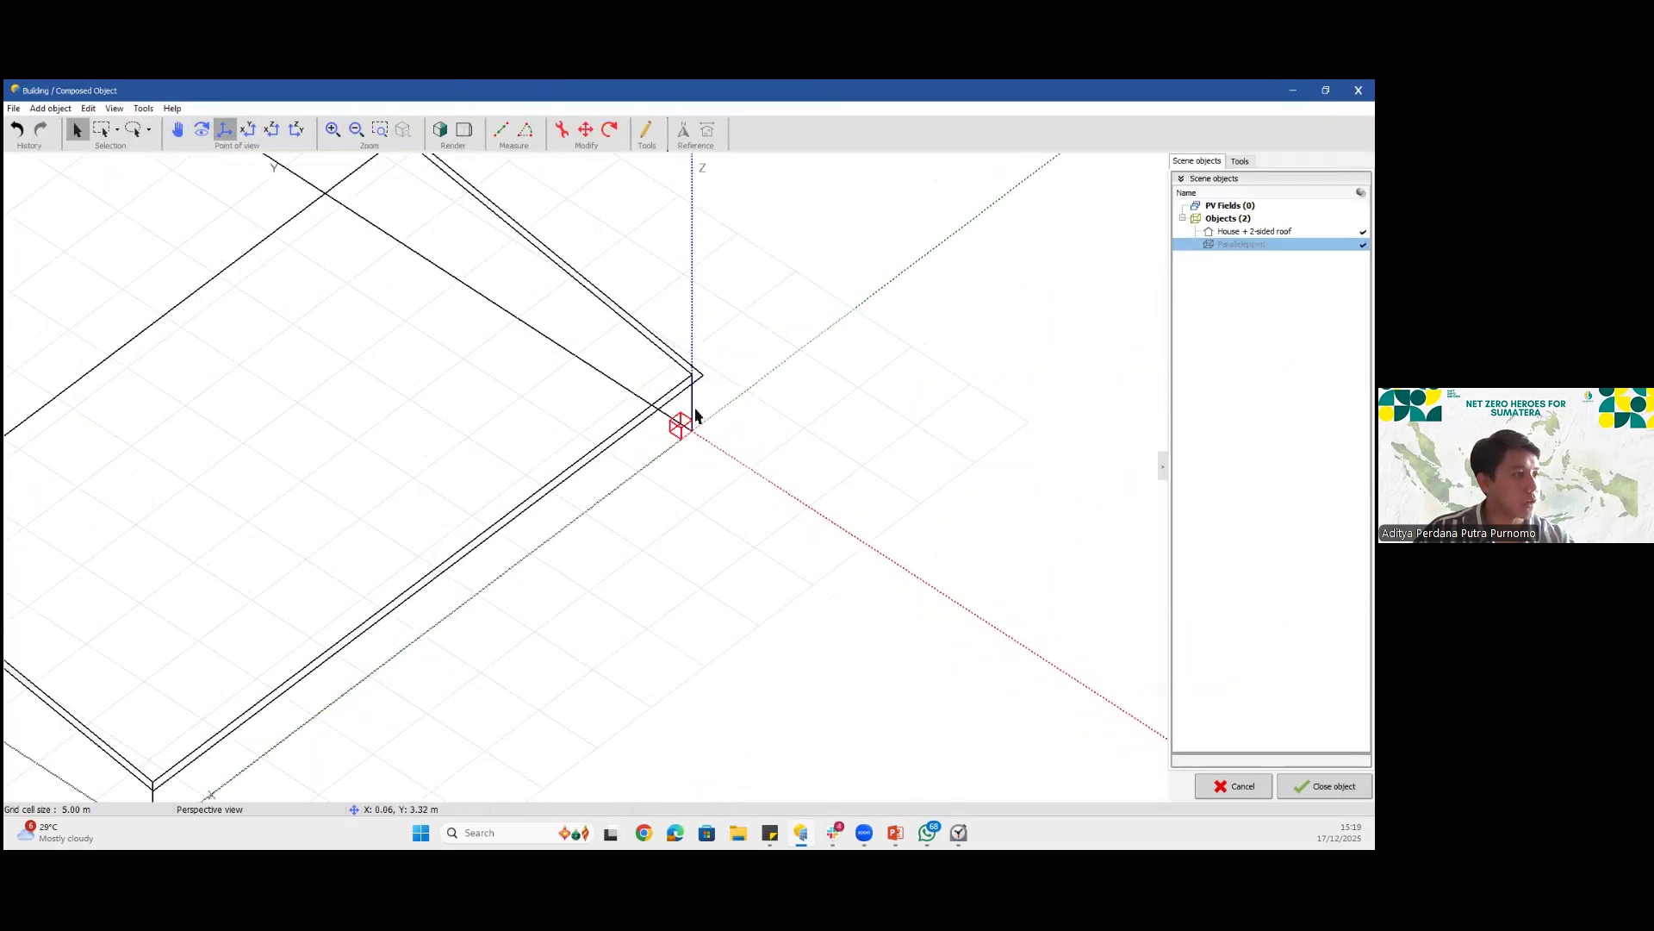
right_click(698, 414)
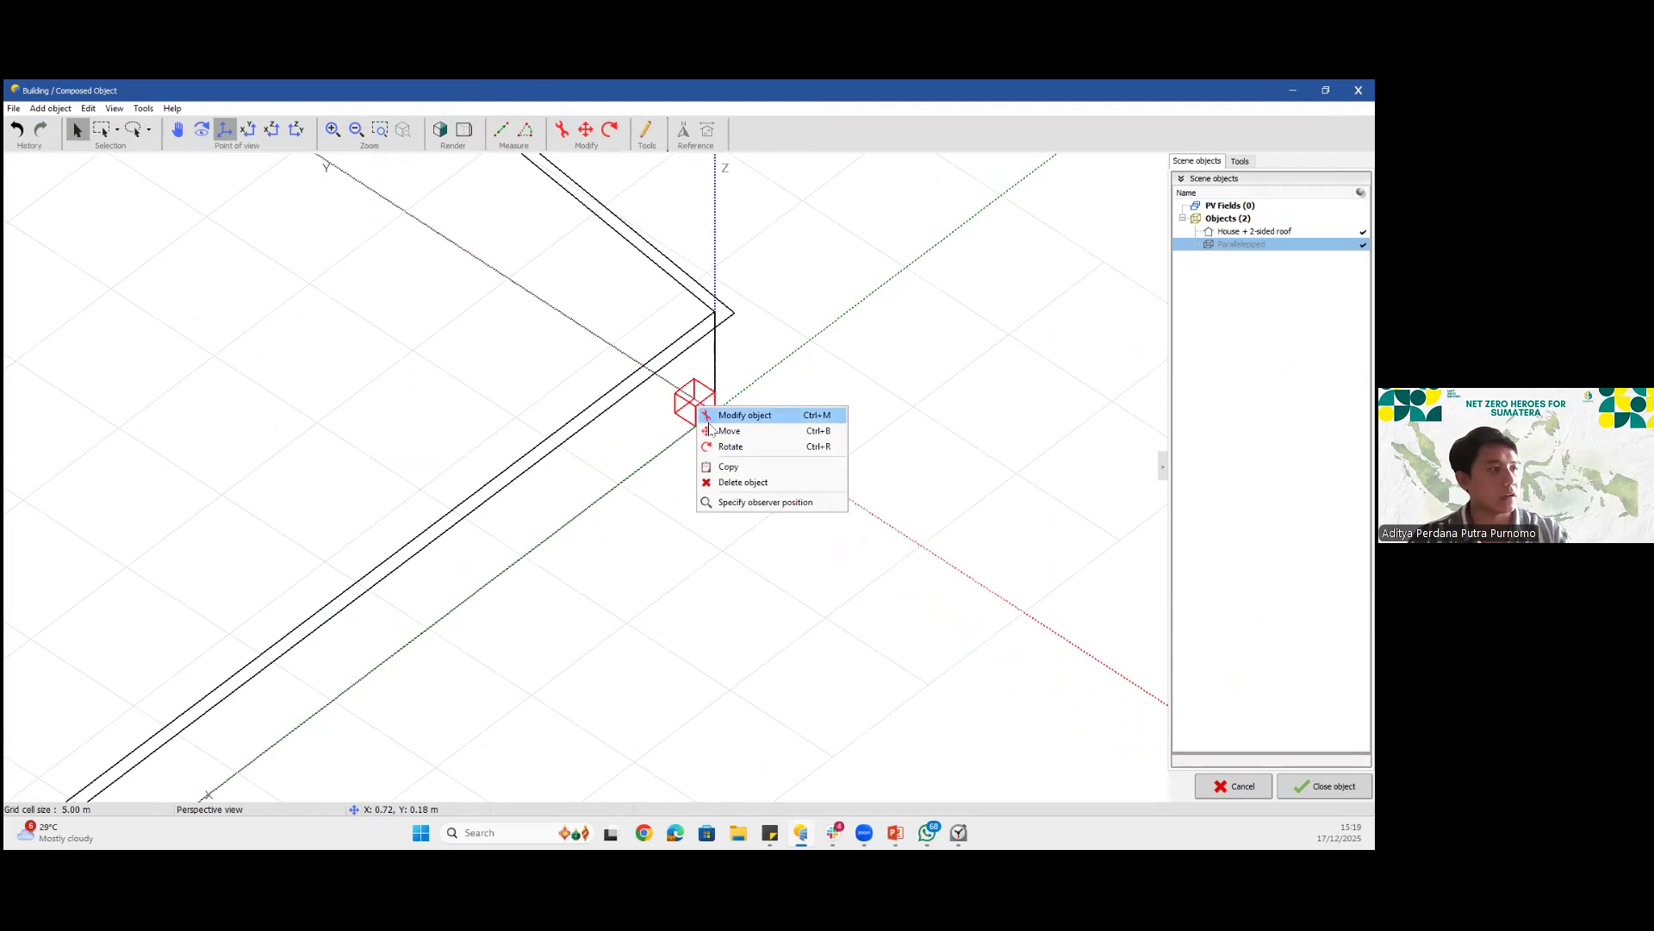
left_click(737, 483)
scroll(790, 487, "down", 5)
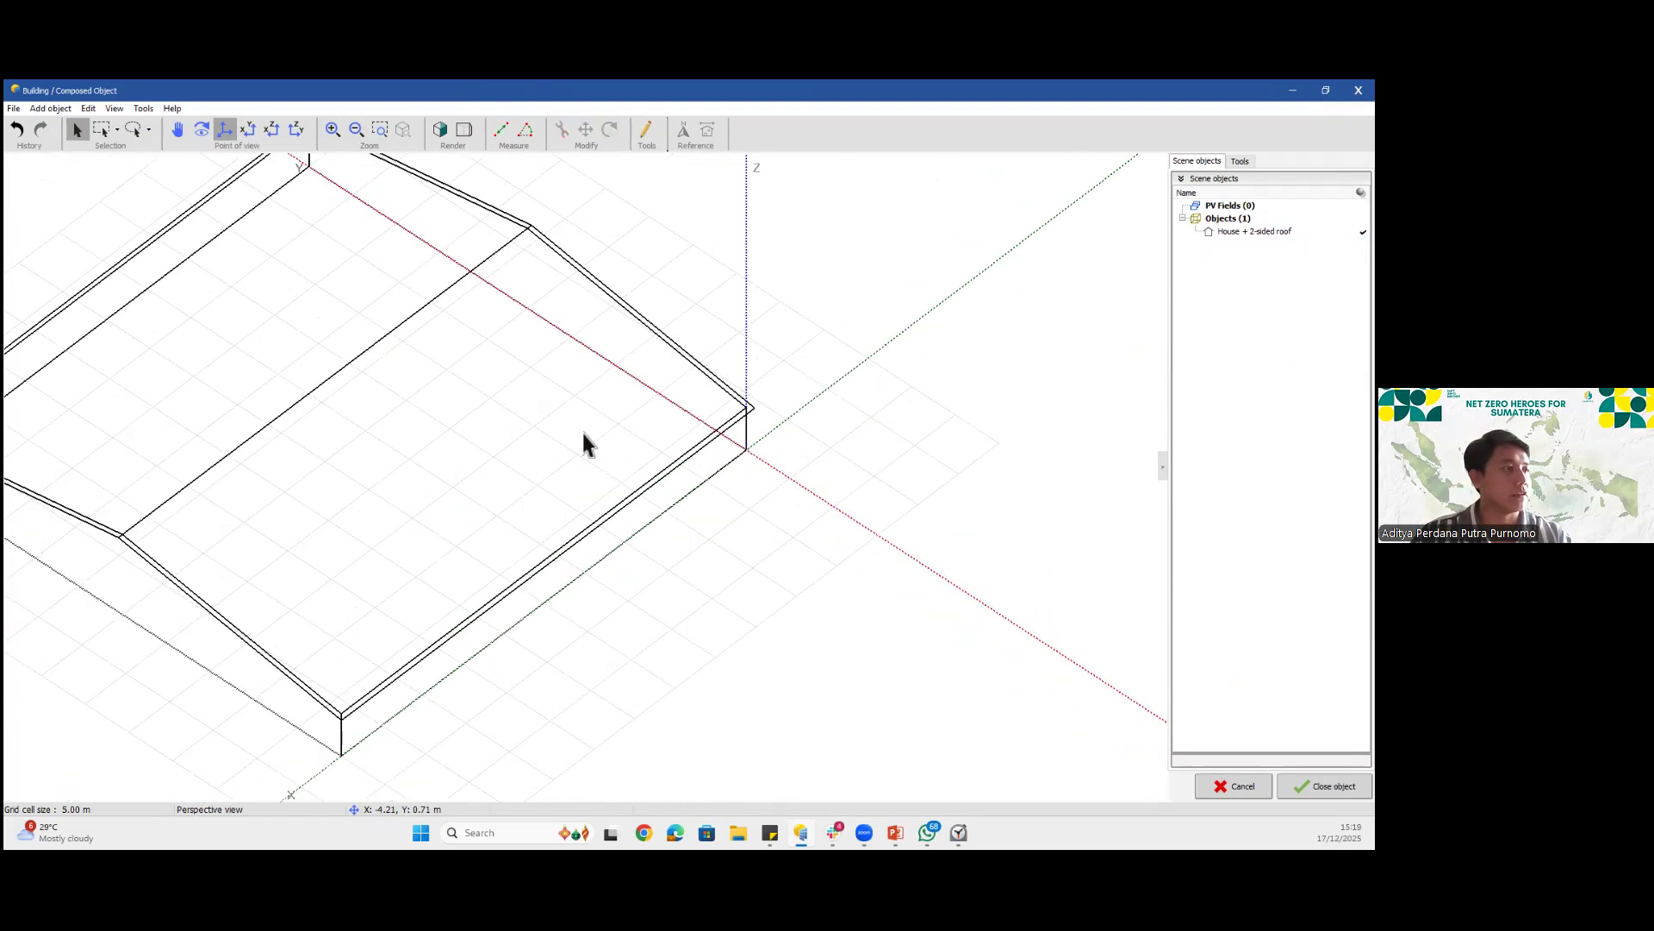
Finish the building object and check its orientation against the compass directions in the shading scene
left_click(1325, 786)
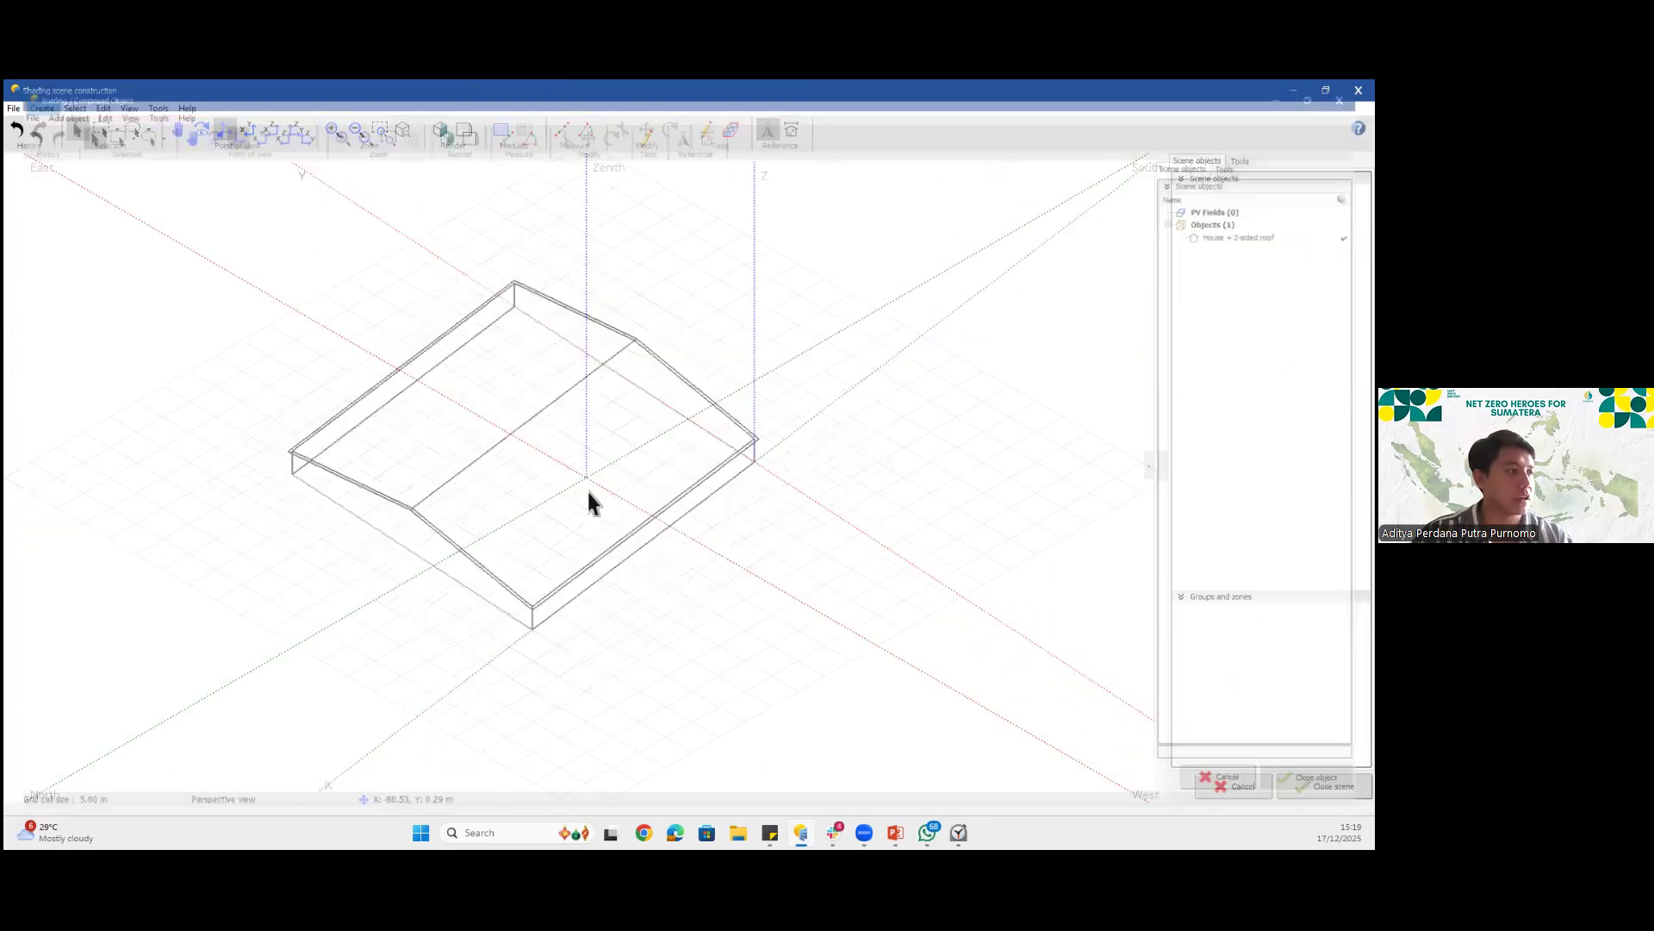
scroll(663, 476, "down", 5)
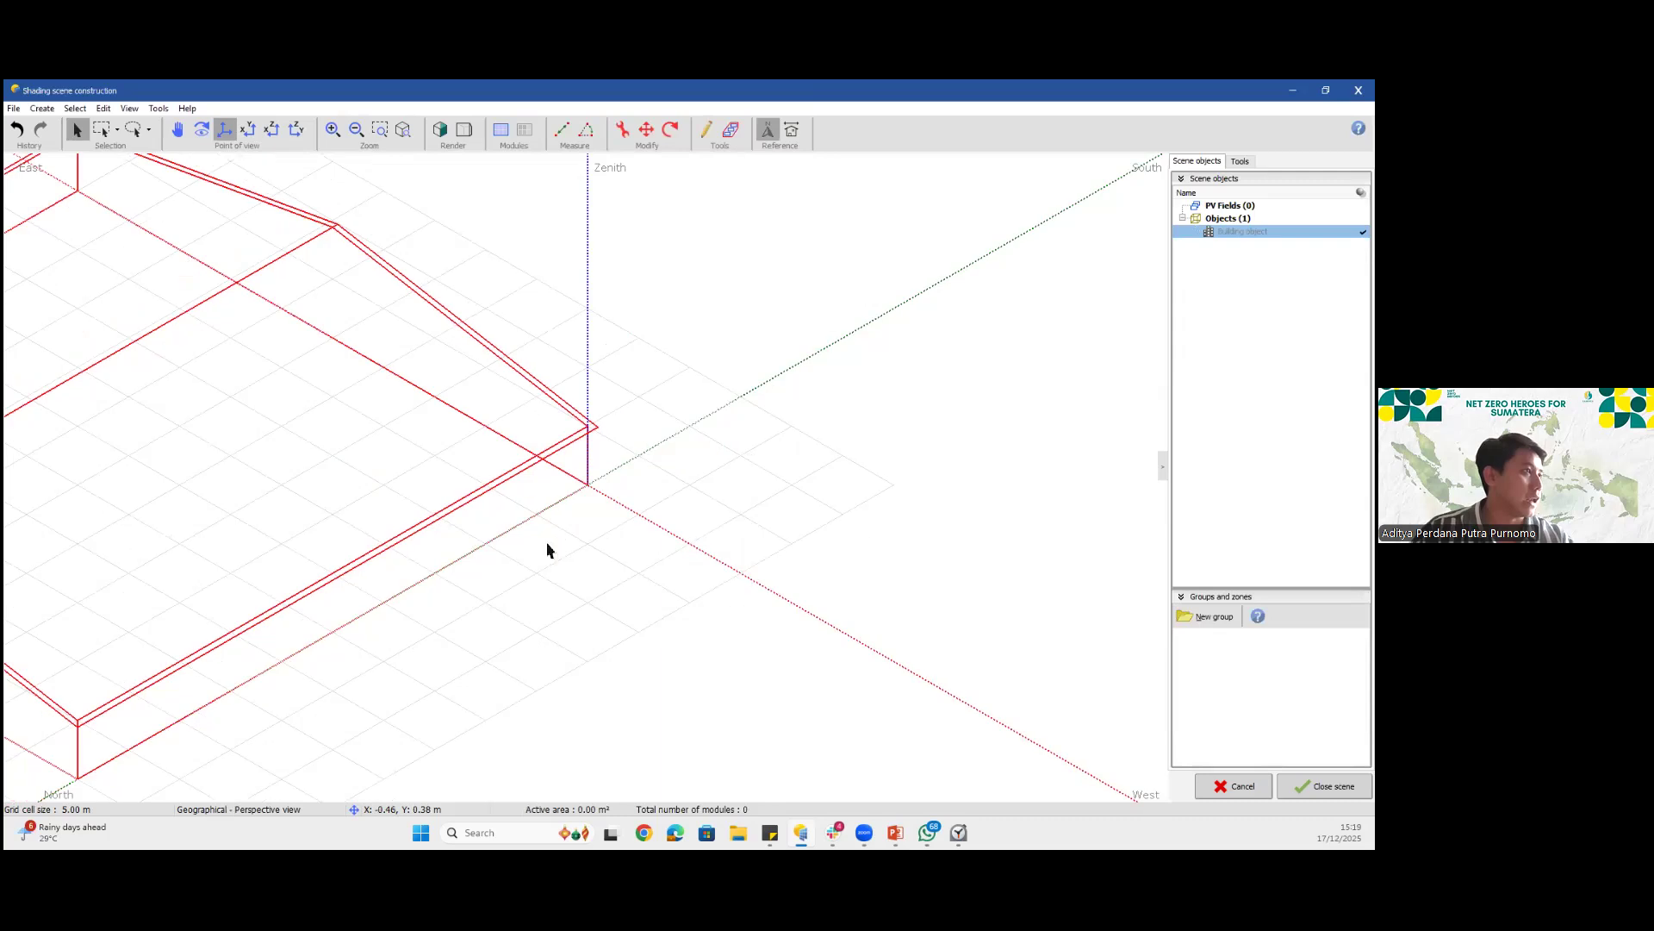
left_click_drag(634, 465, 648, 524)
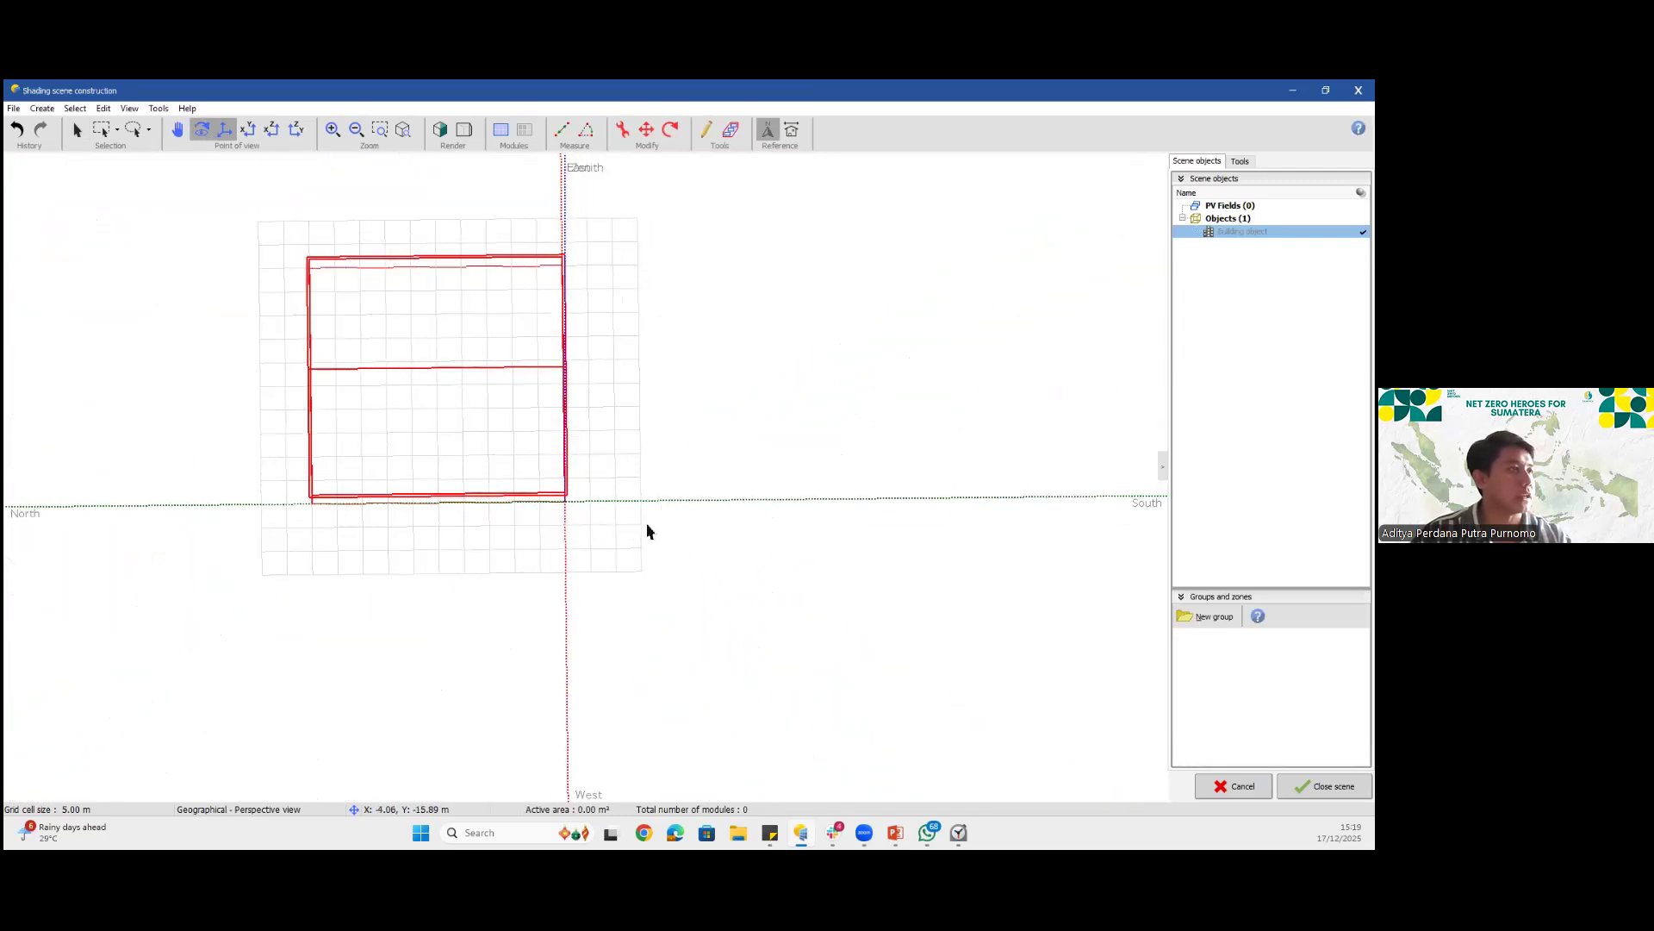
left_click(669, 489)
left_click_drag(597, 405, 674, 556)
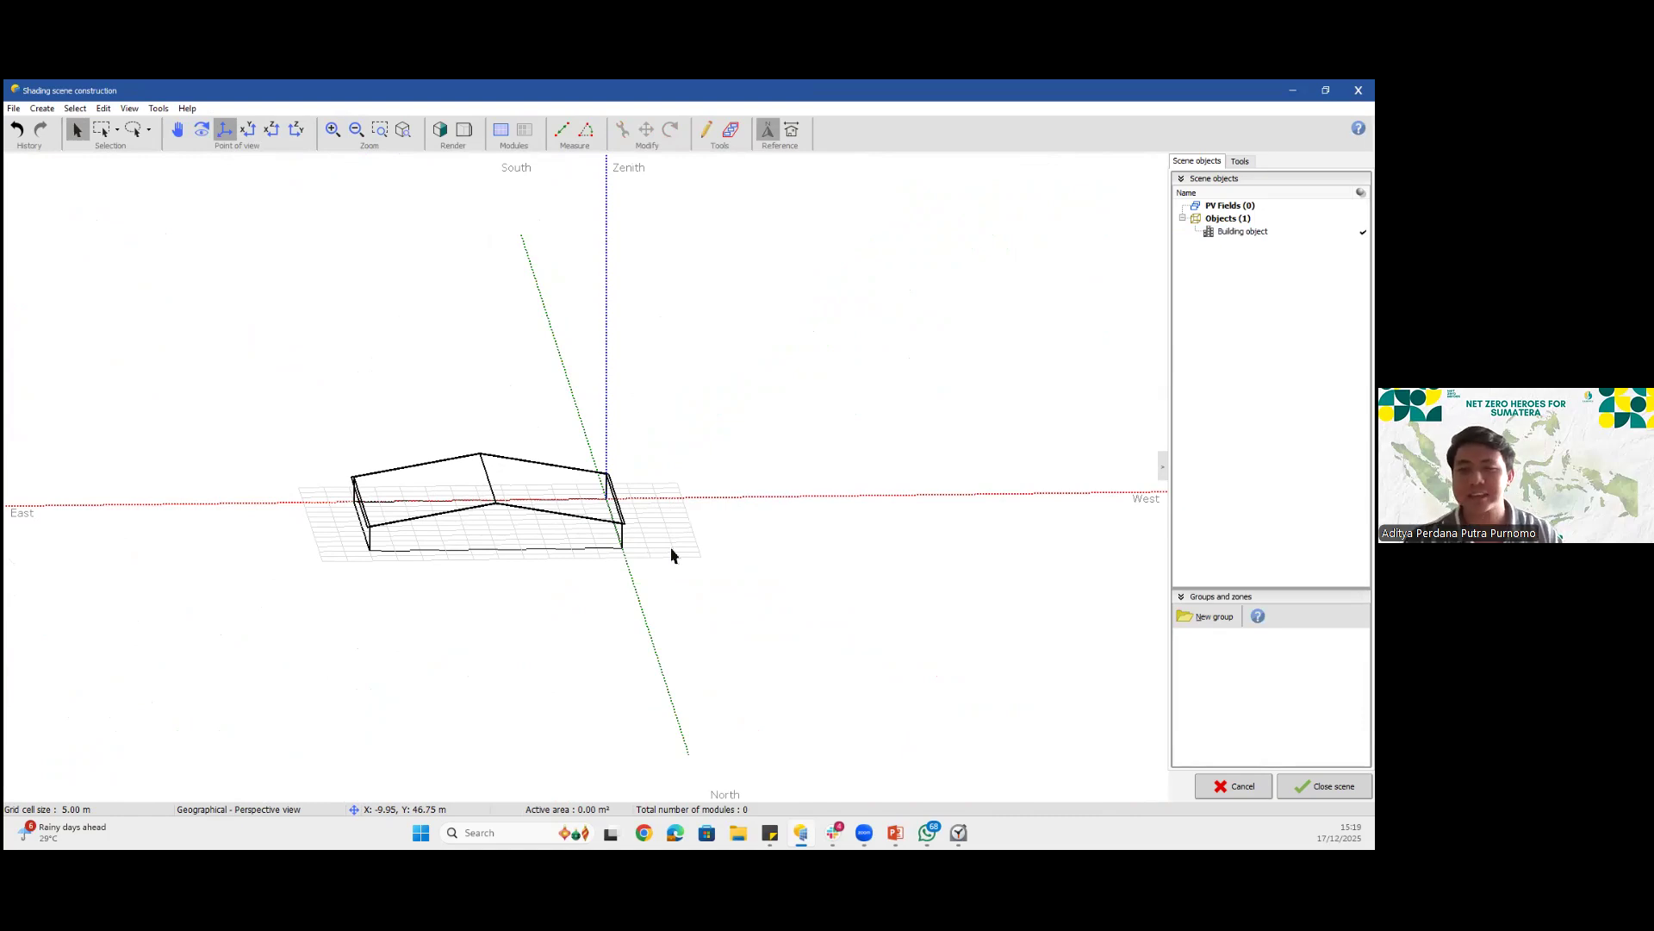
left_click_drag(658, 517, 646, 598)
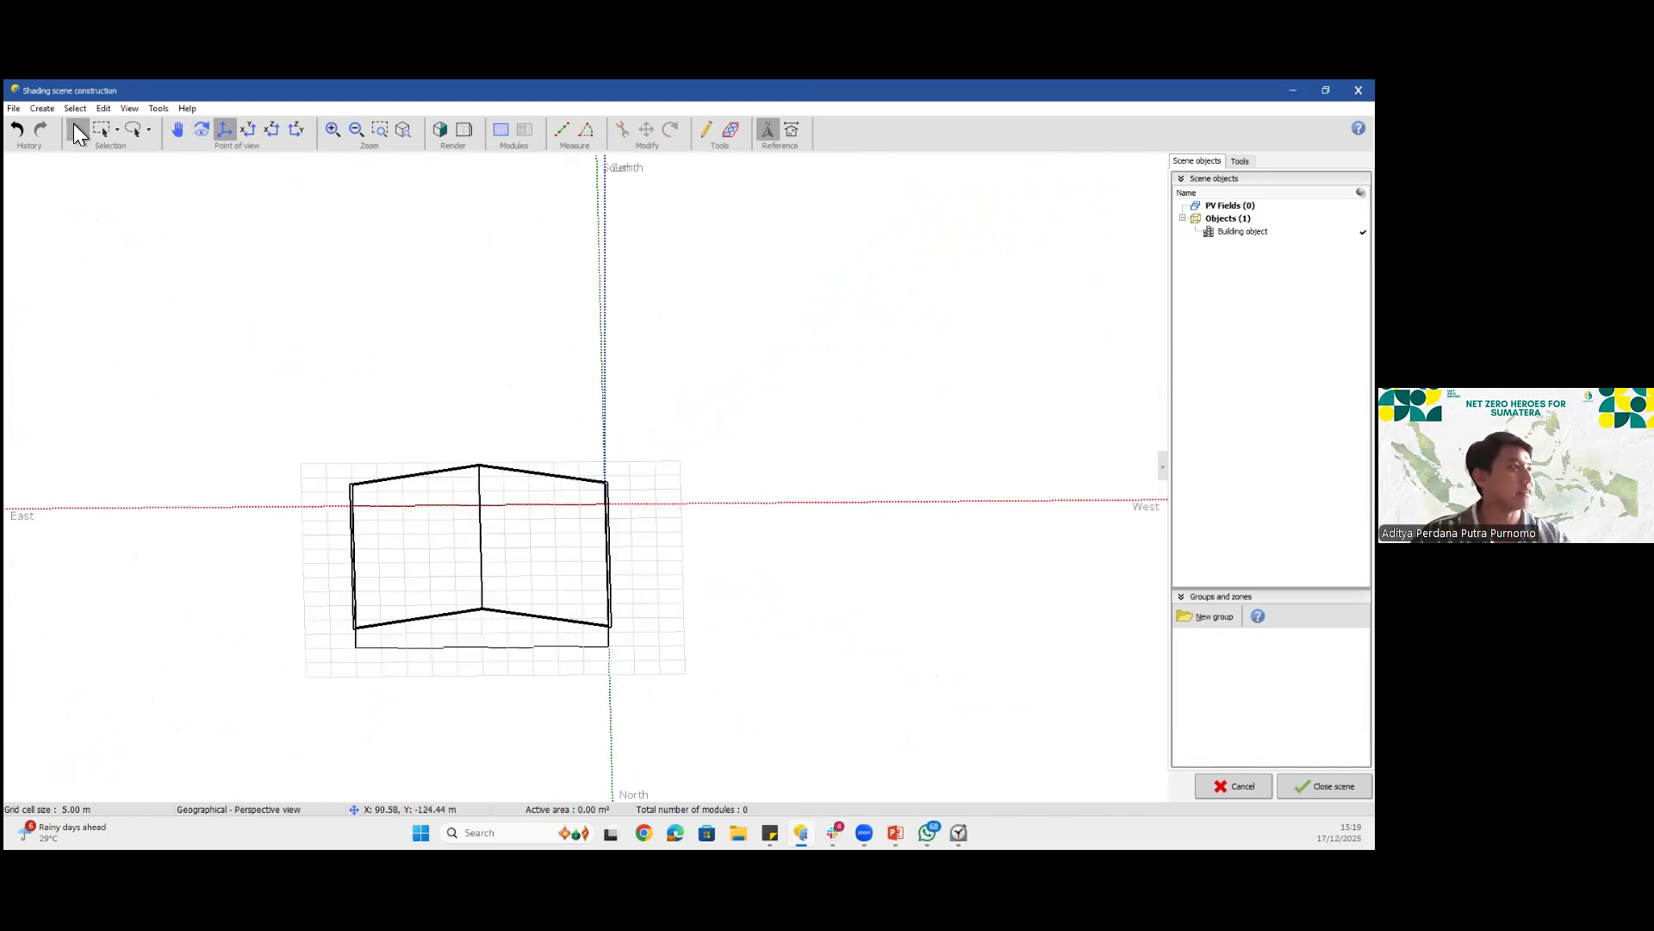
Create an array of tables with 1 shed and resize the table to a single row of 11 modules
left_click(50, 110)
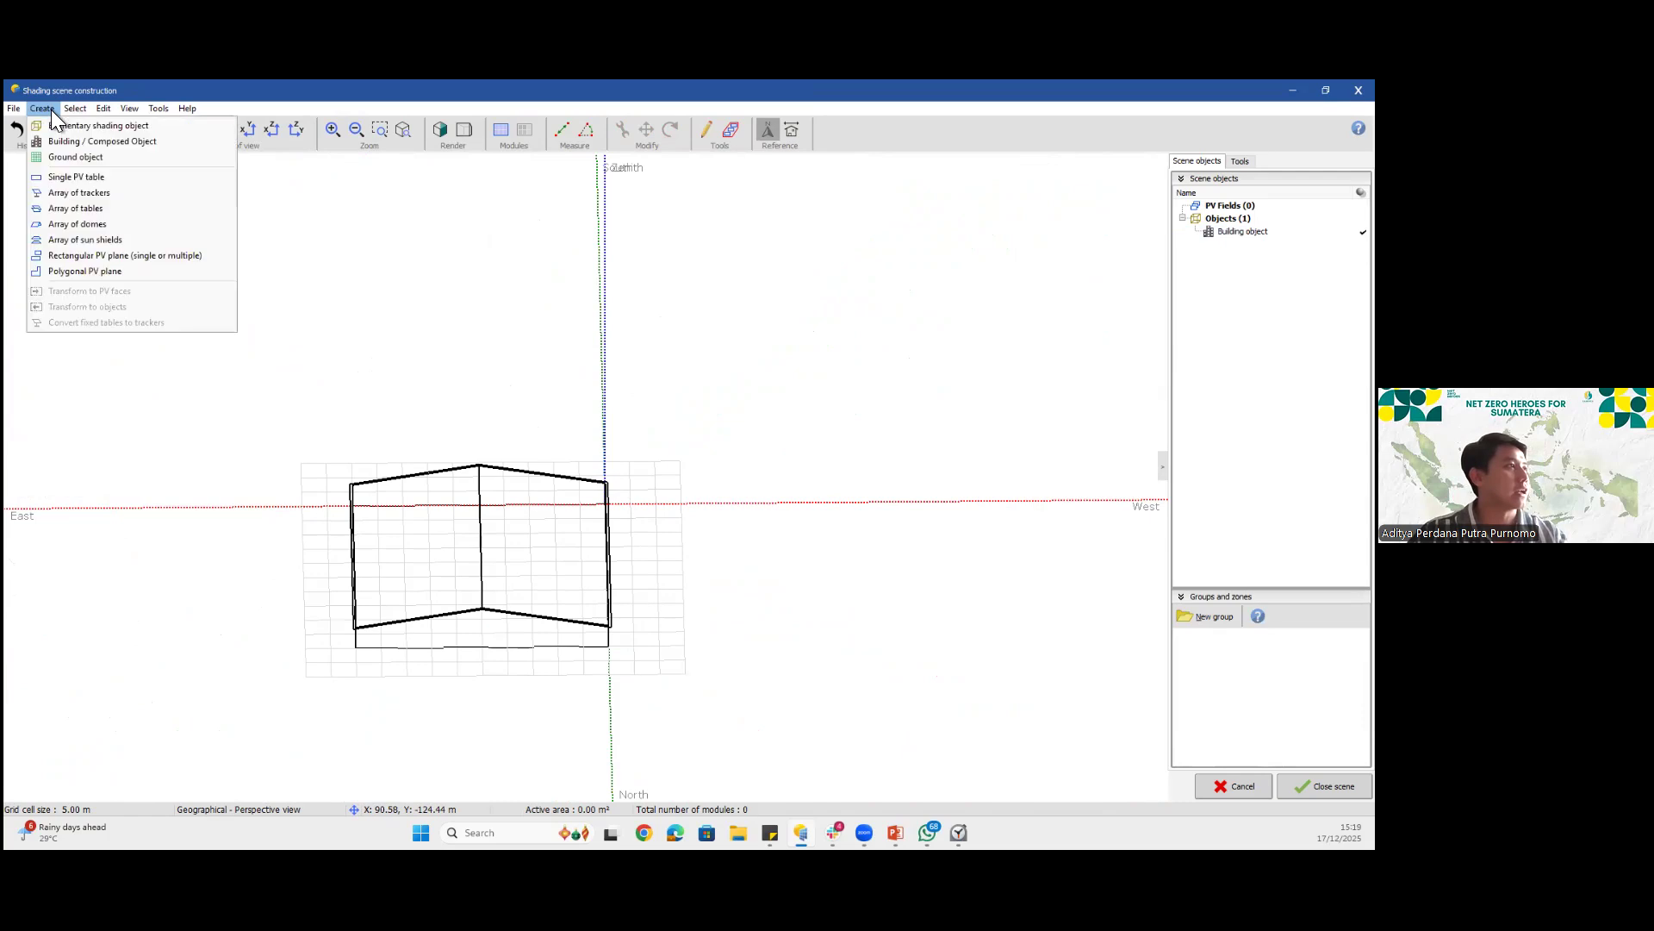
left_click(96, 210)
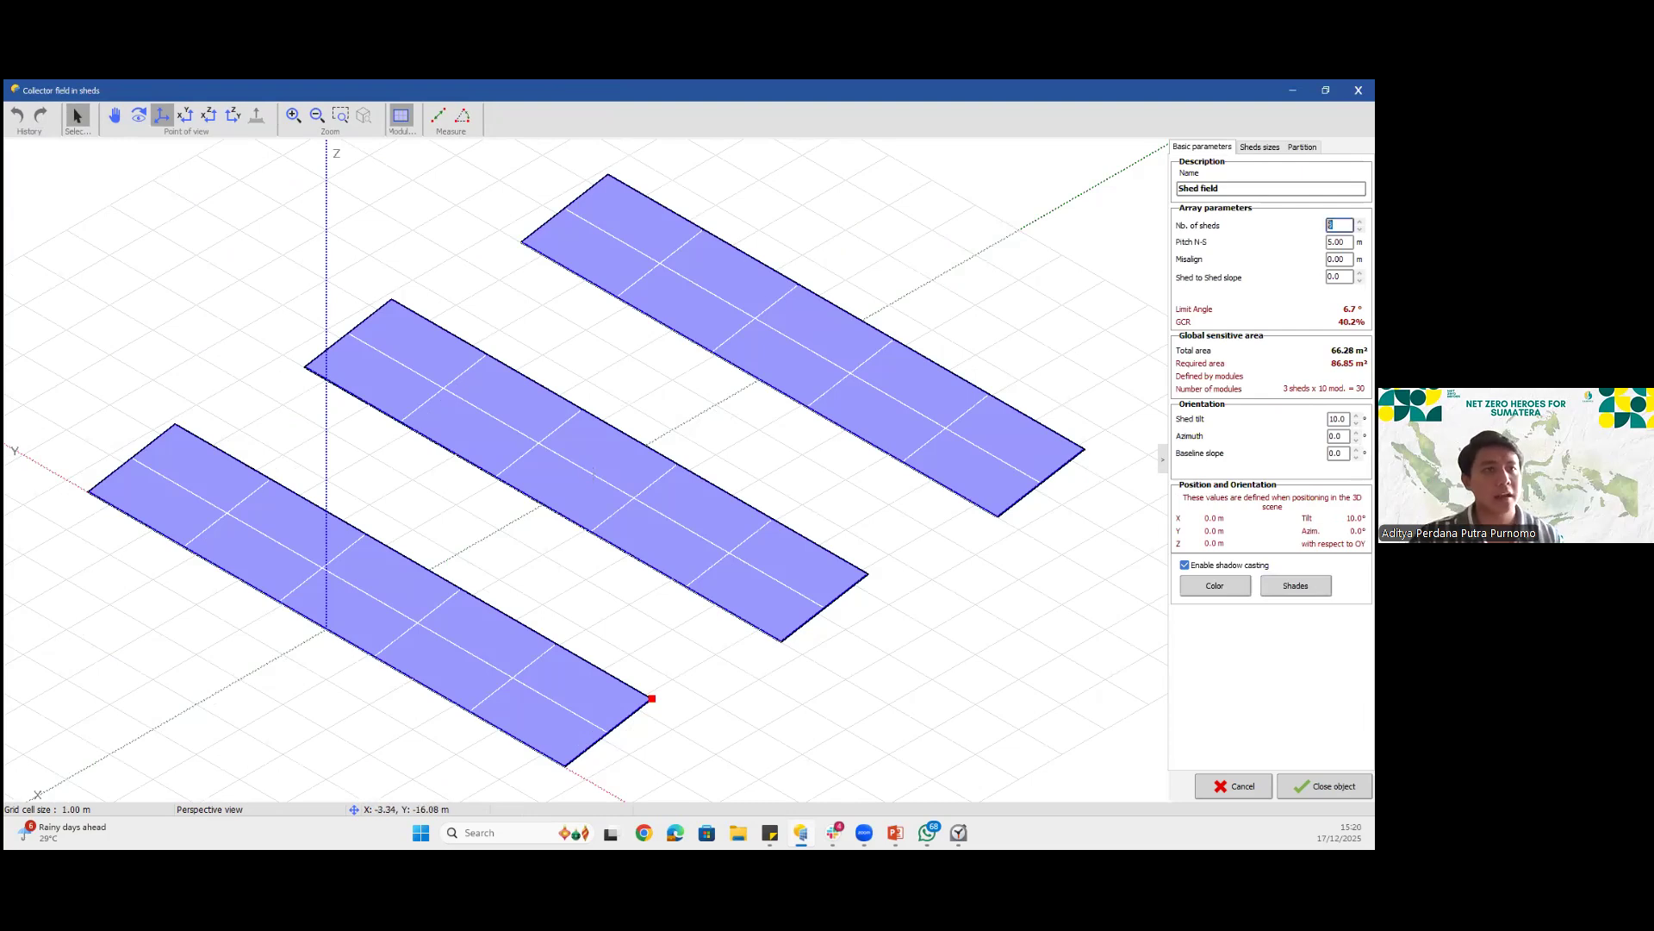
key("Tab")
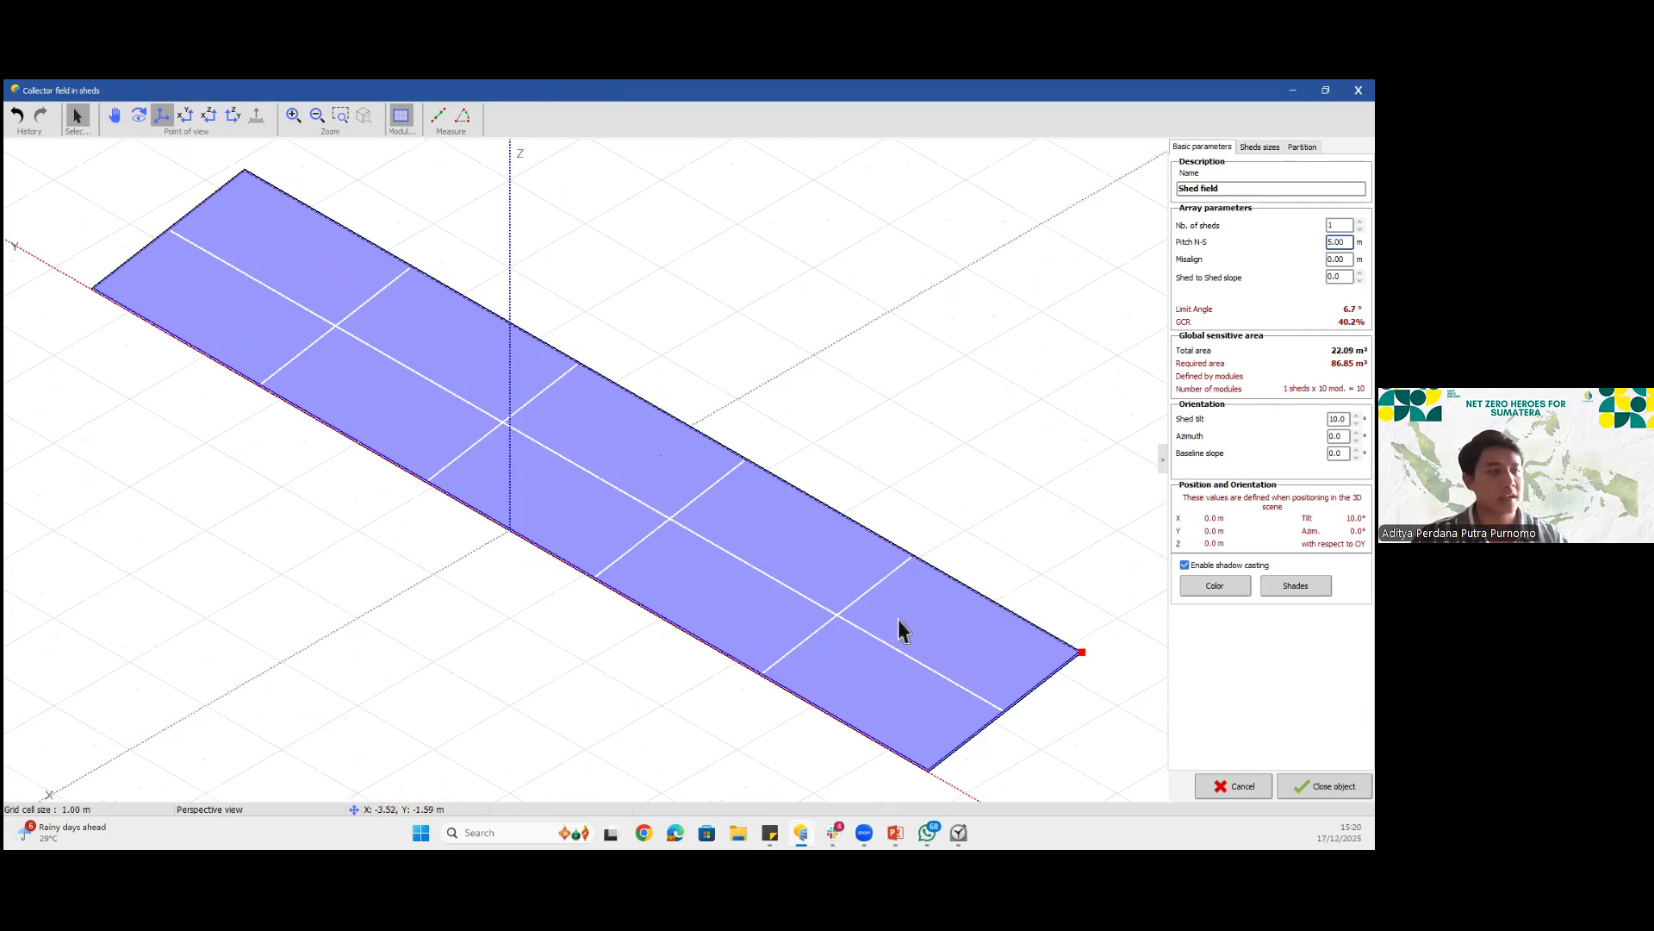
scroll(946, 645, "down", 5)
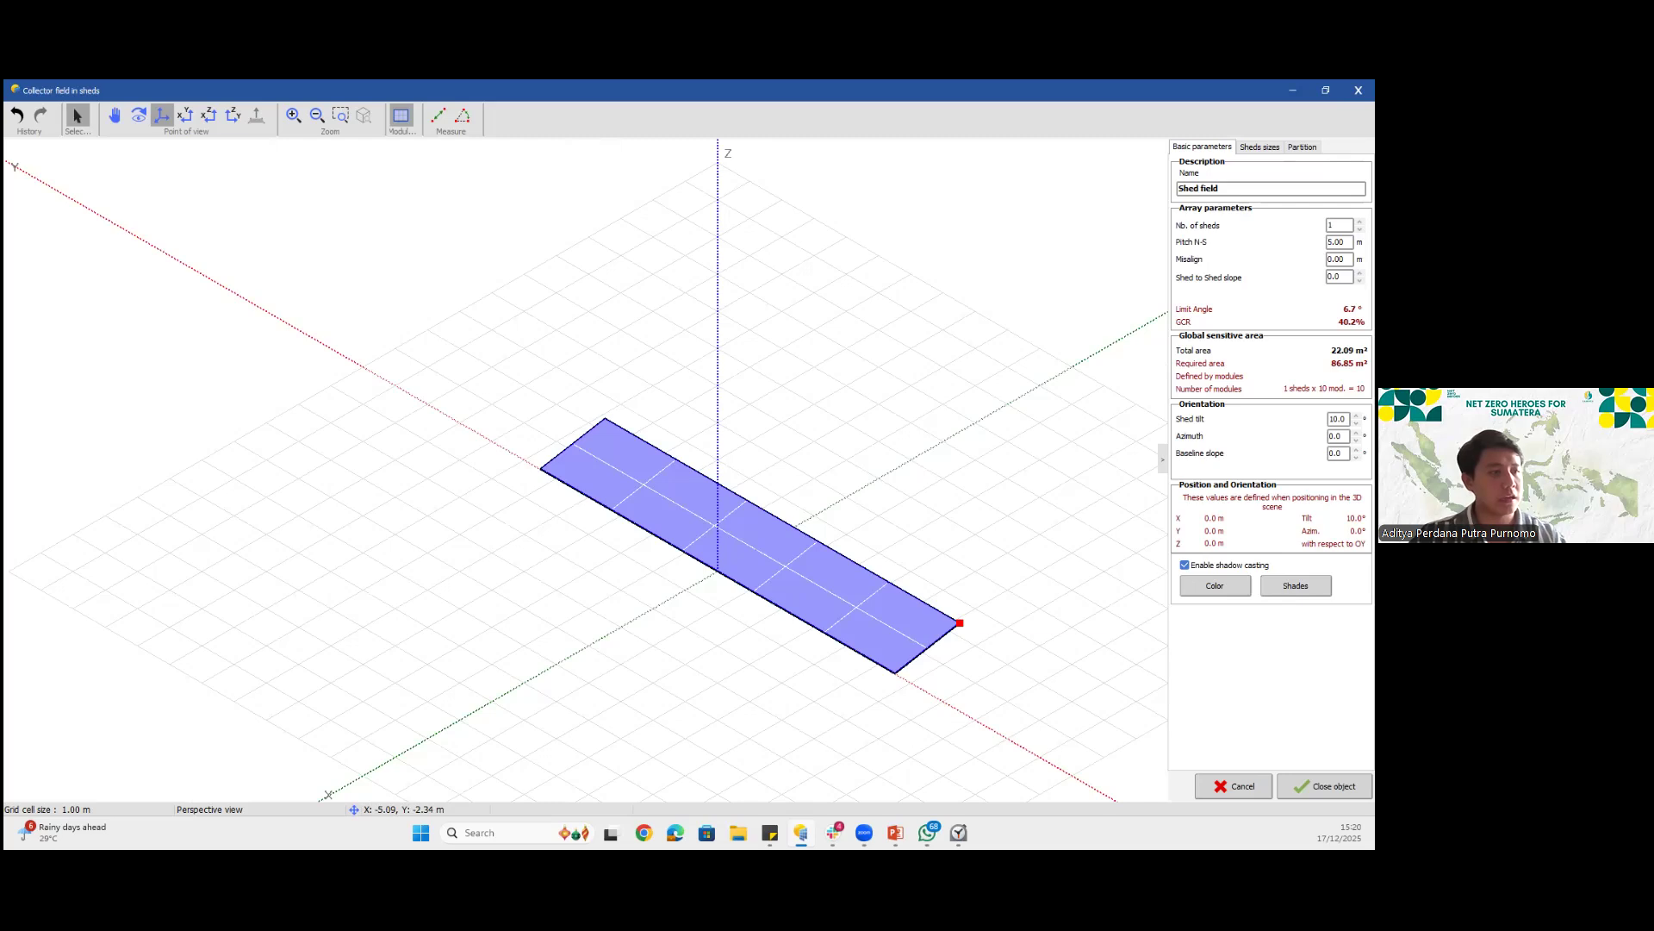
left_click_drag(961, 624, 1141, 769)
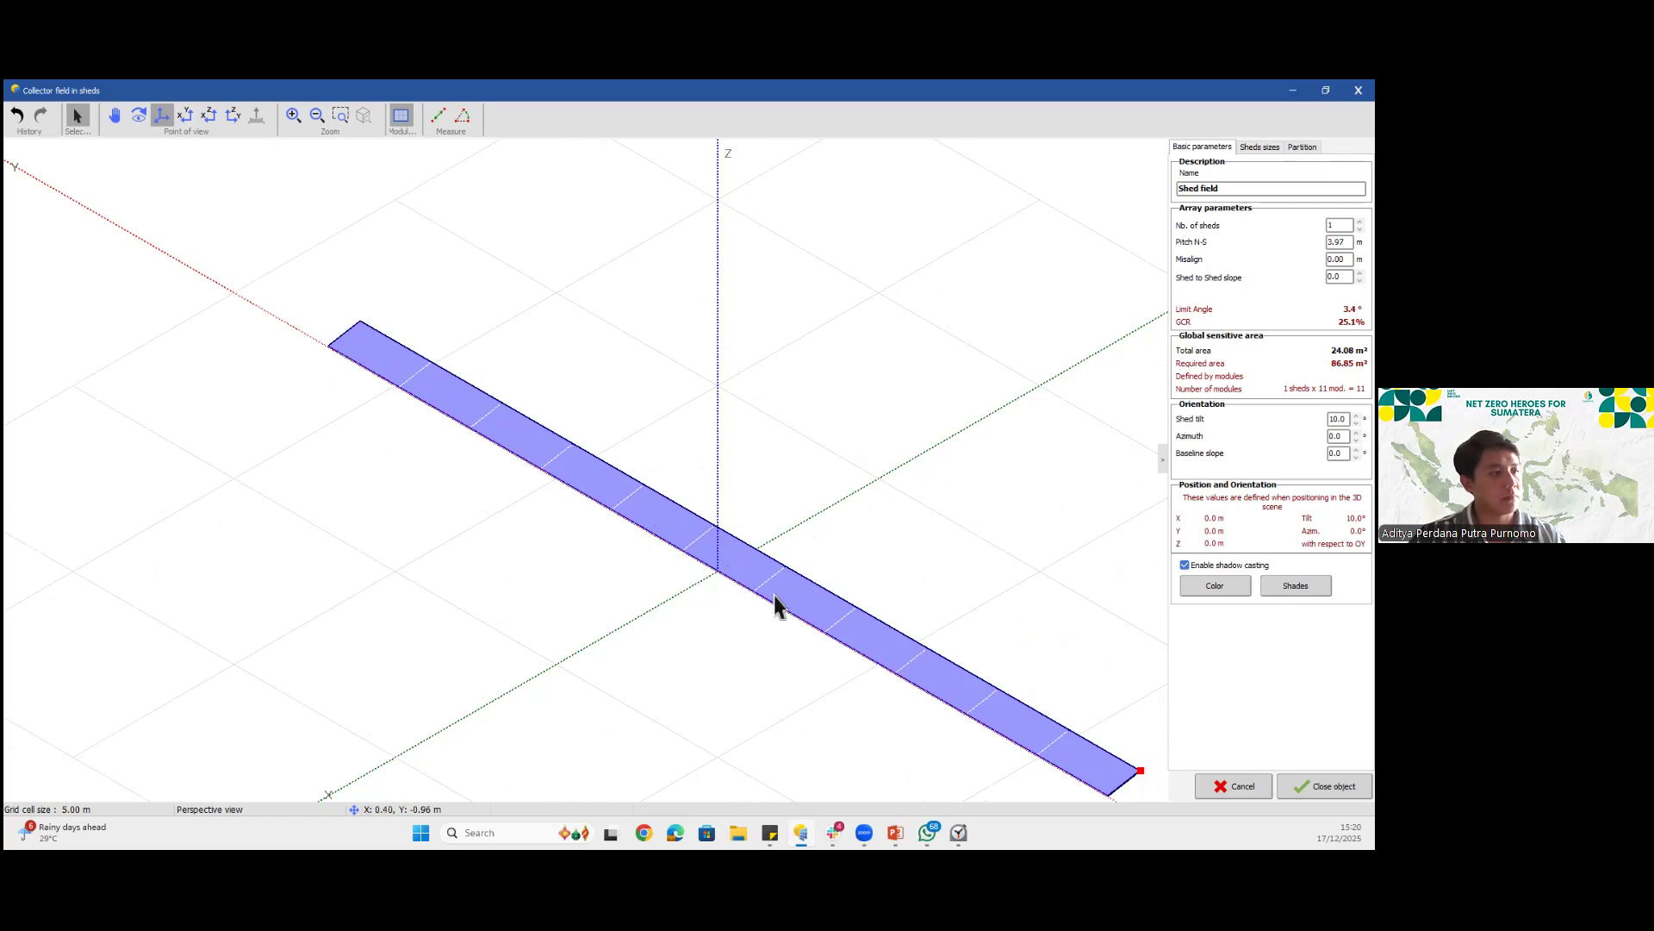
Resize the table to two rows of 10 modules and finish the shed field object
left_click_drag(1140, 769, 1122, 755)
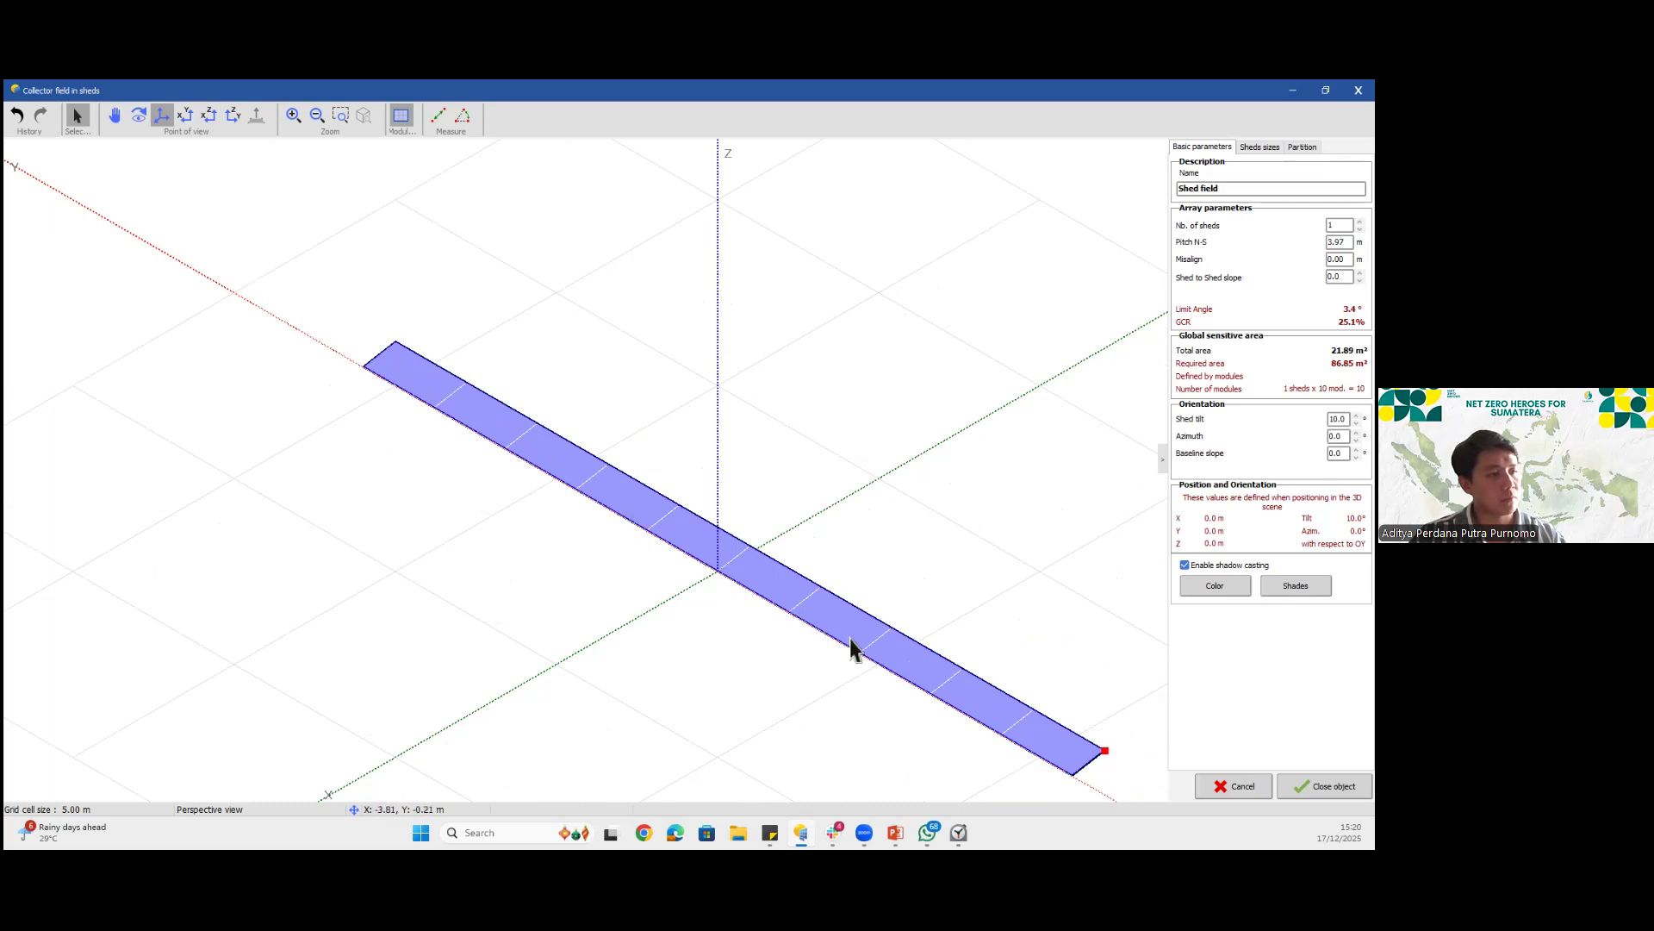
left_click_drag(1106, 750, 1137, 724)
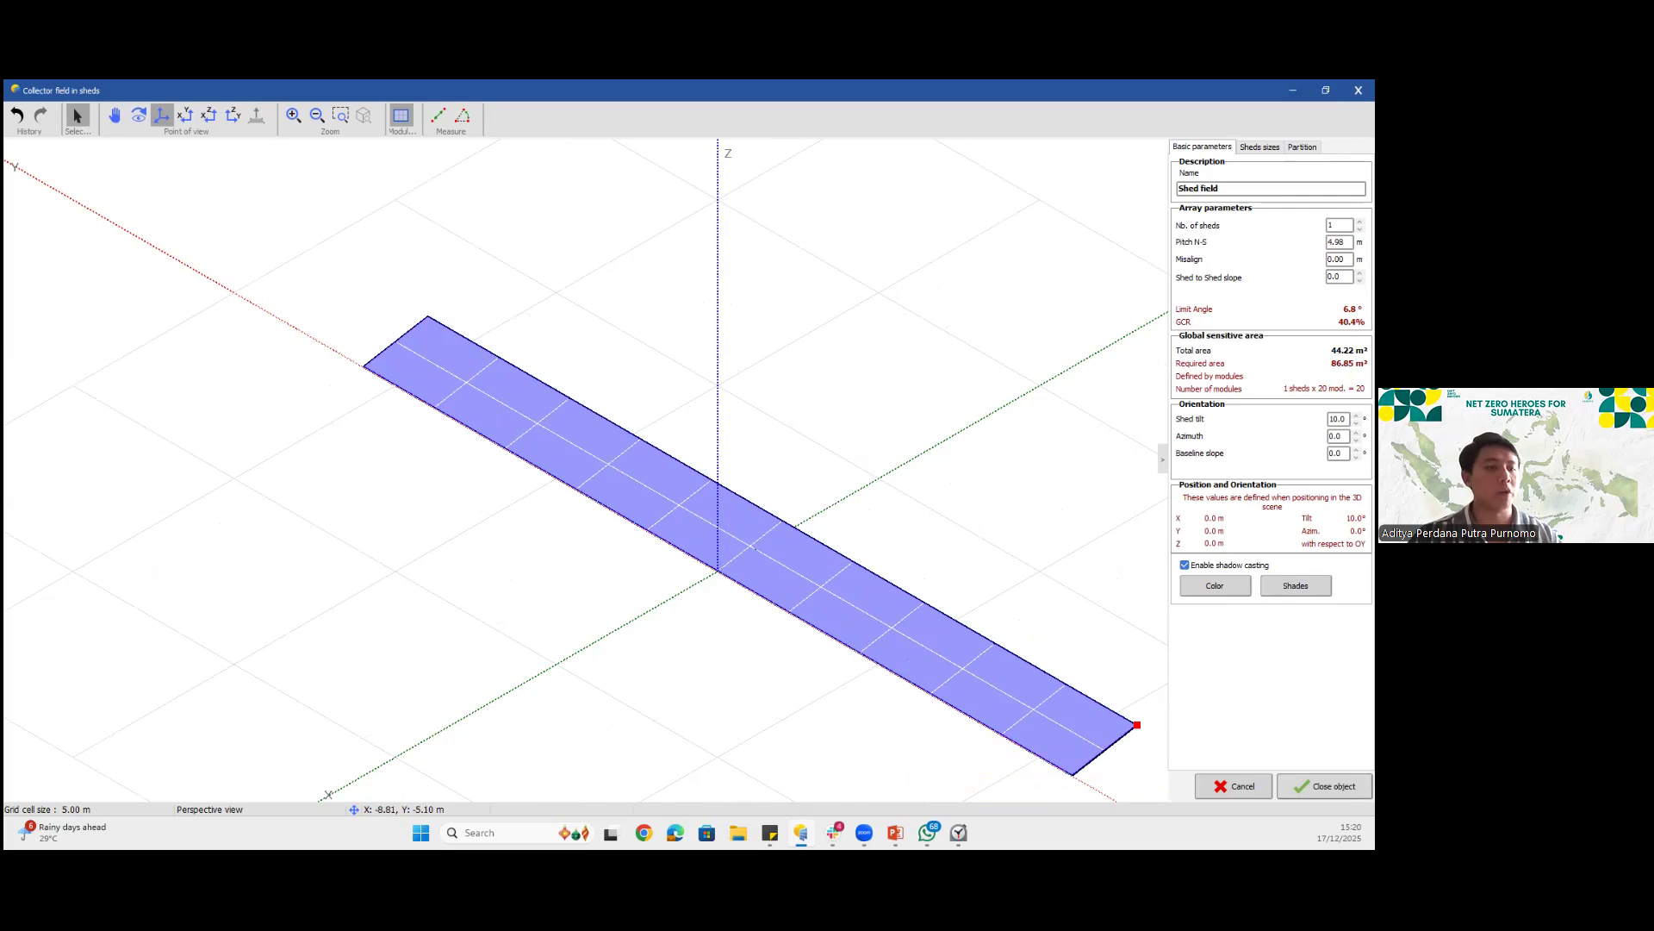
left_click(1324, 785)
Modify the shed field in the scene, setting its azimuth to -5° and keeping the 10° shed tilt
left_click_drag(577, 521, 609, 482)
right_click(613, 473)
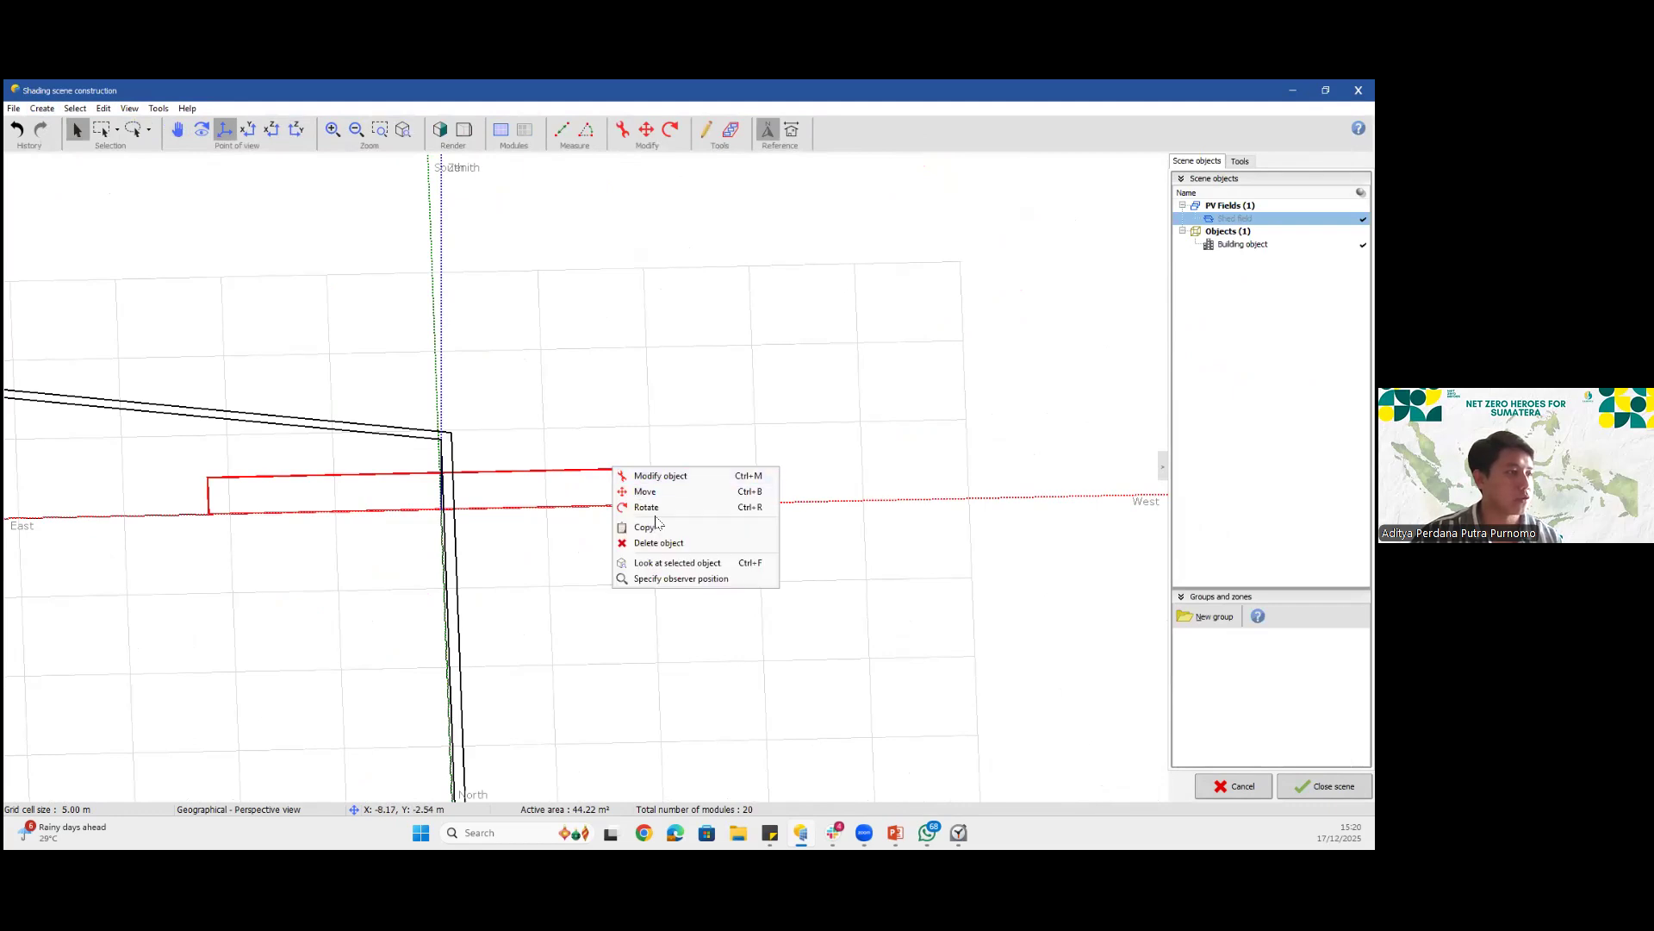
left_click(662, 488)
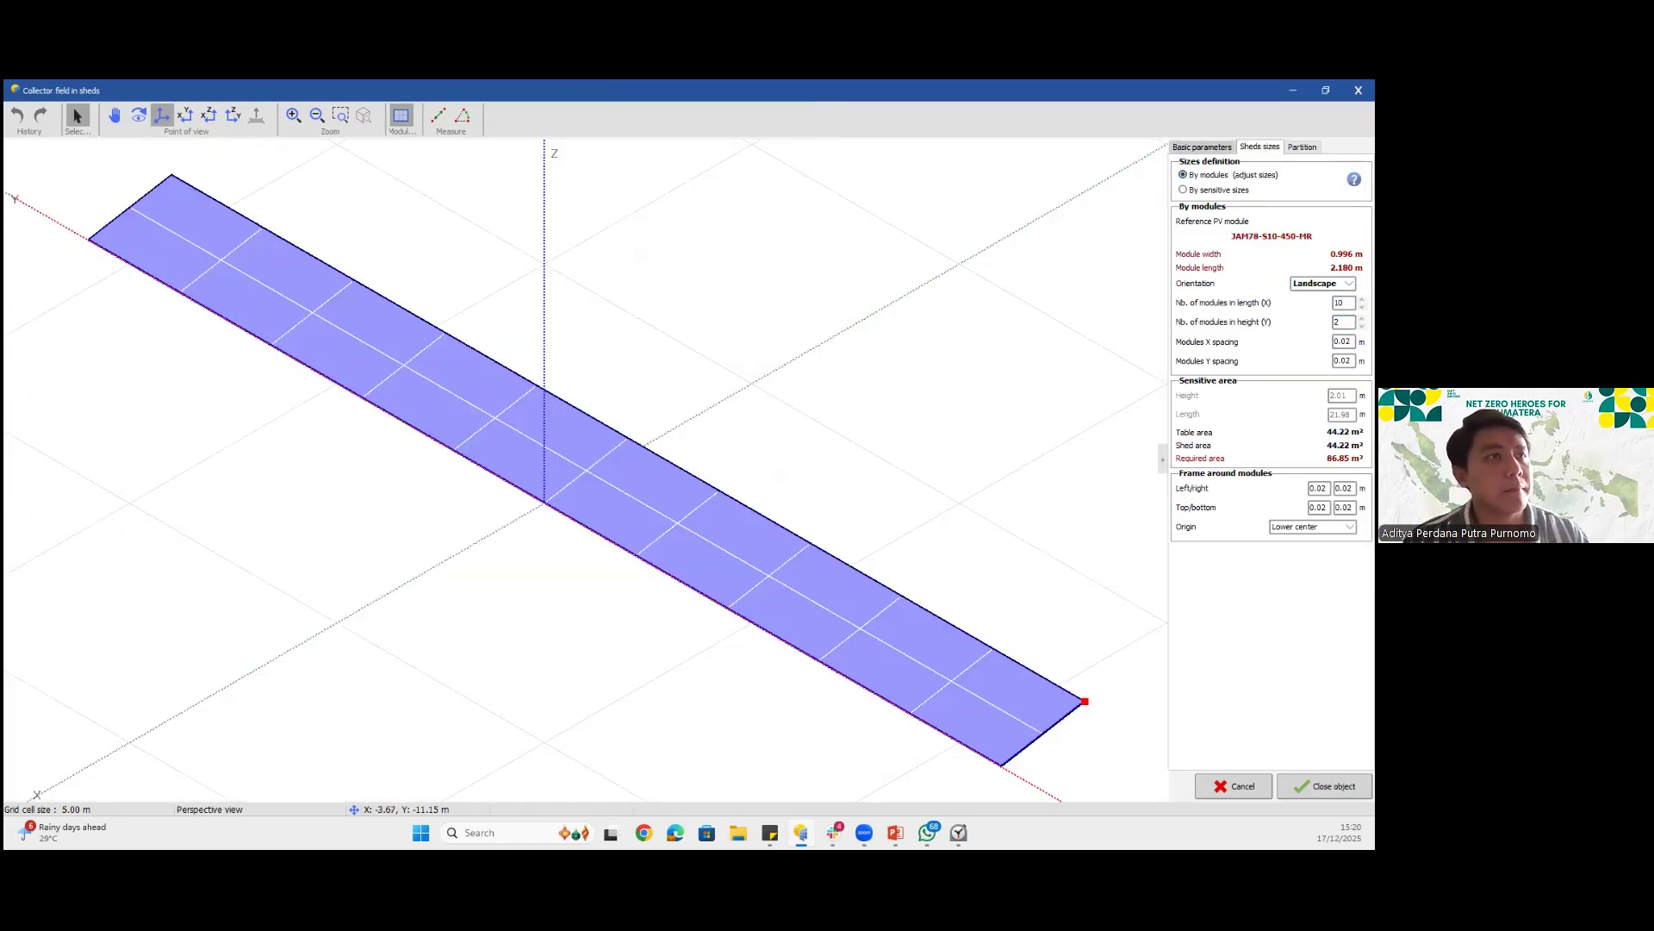
left_click(1202, 147)
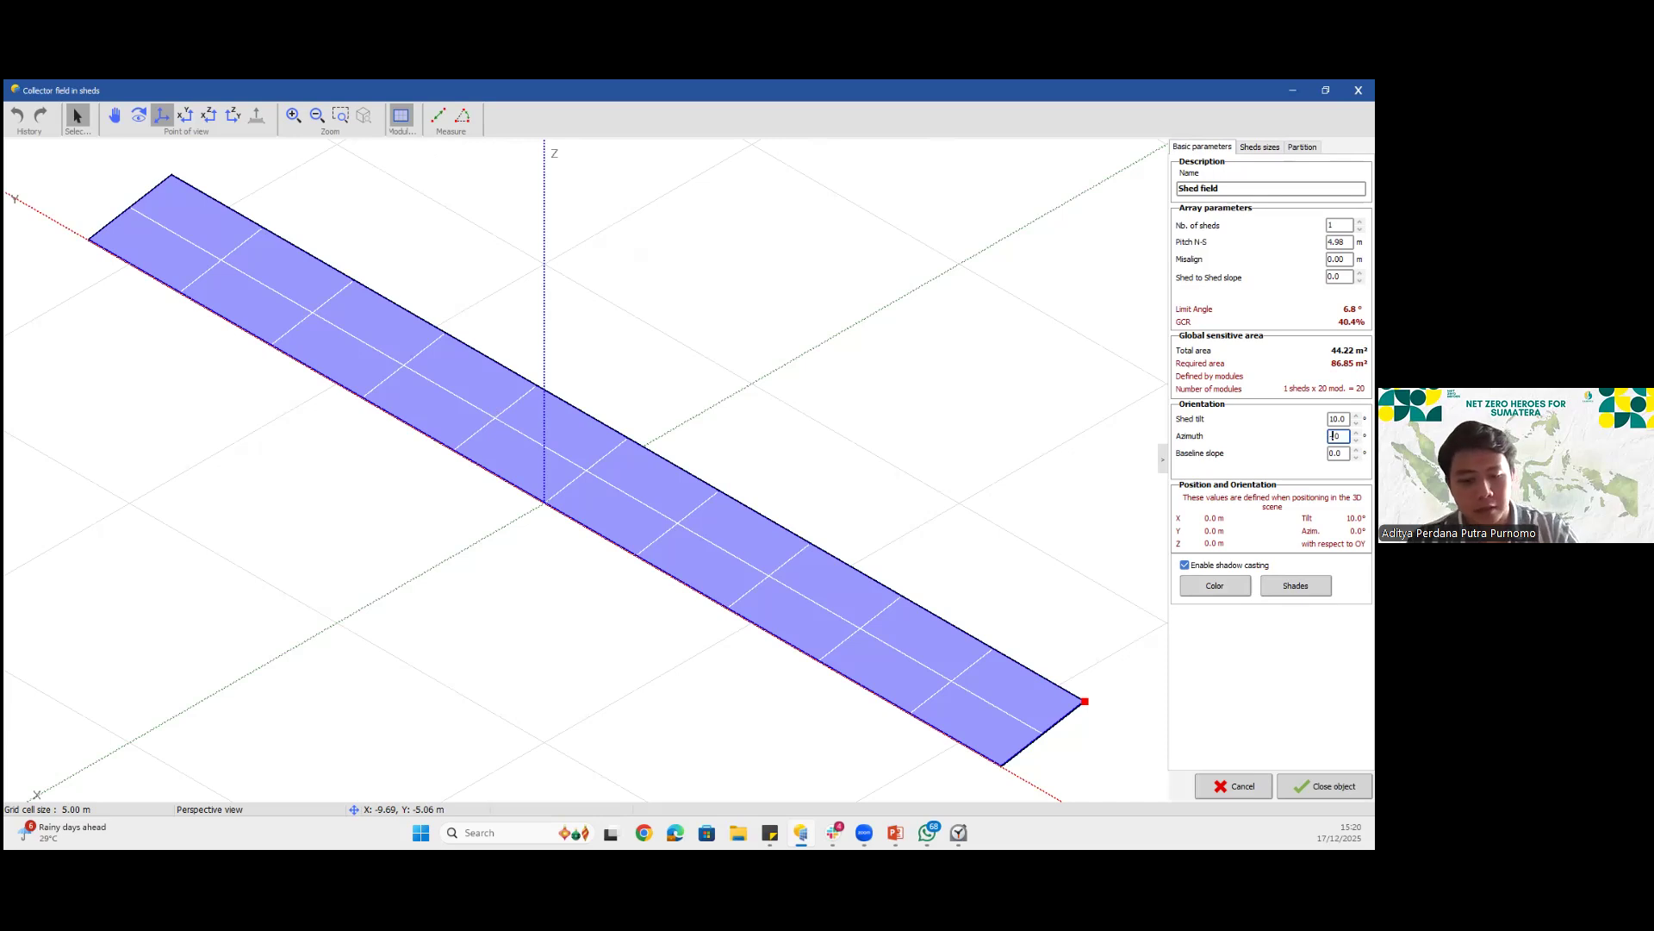
left_click(1339, 418)
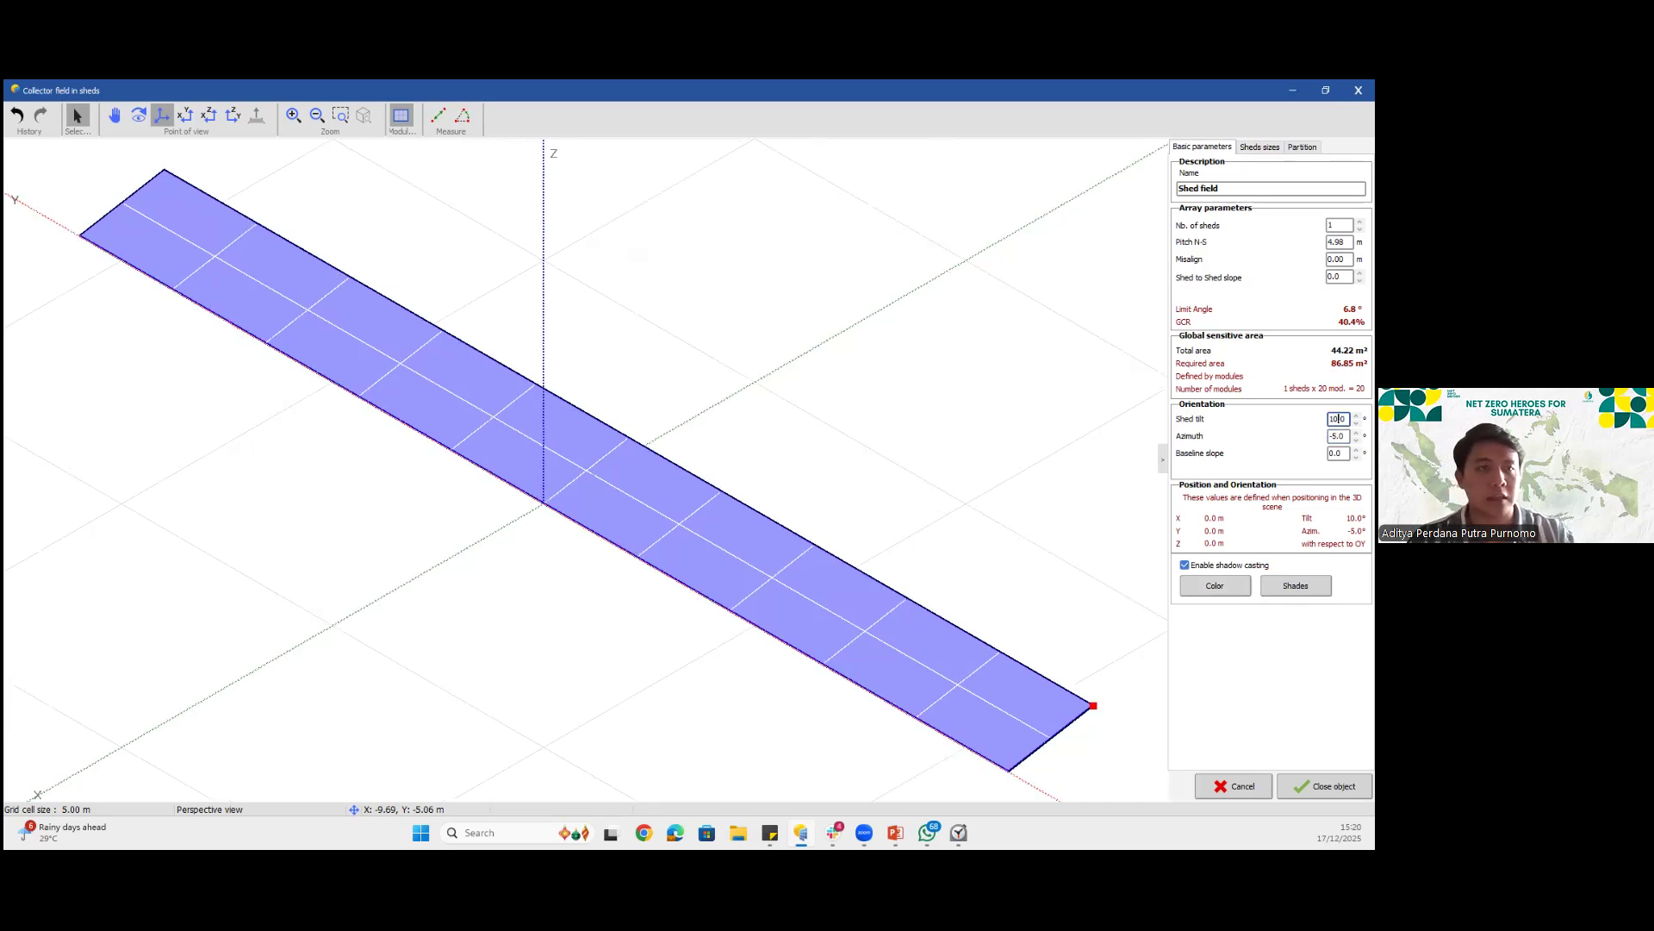
left_click(1324, 786)
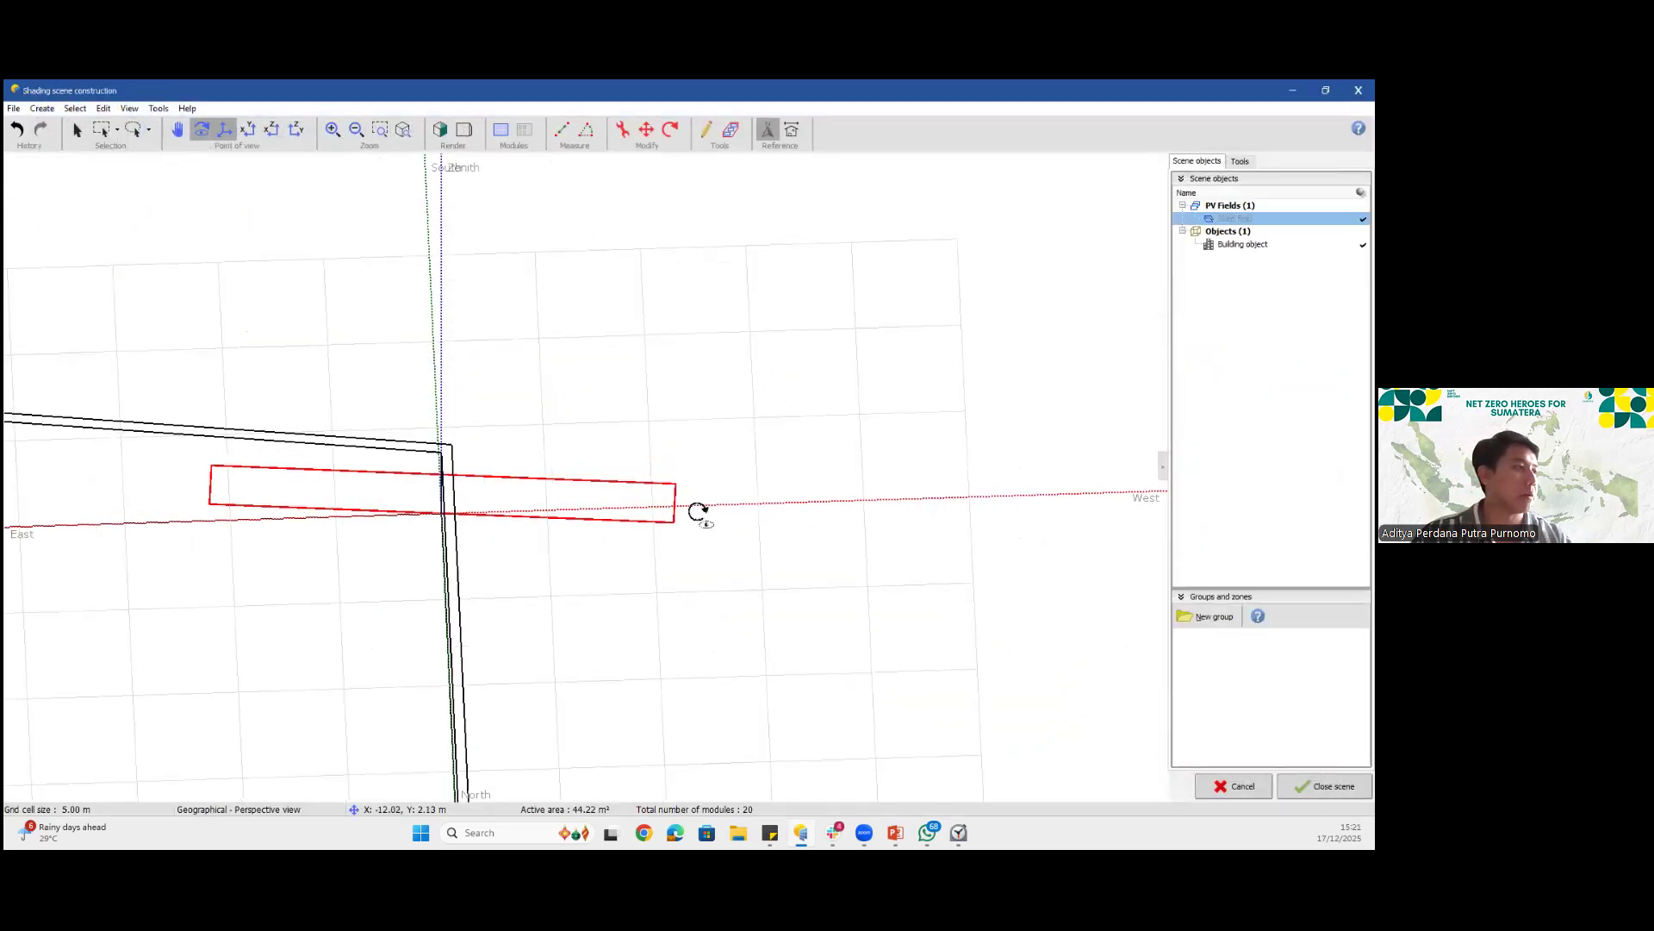
Rotate the building object to an azimuth of -95° about its own origin
left_click_drag(554, 561, 662, 338)
scroll(652, 313, "down", 5)
left_click(640, 309)
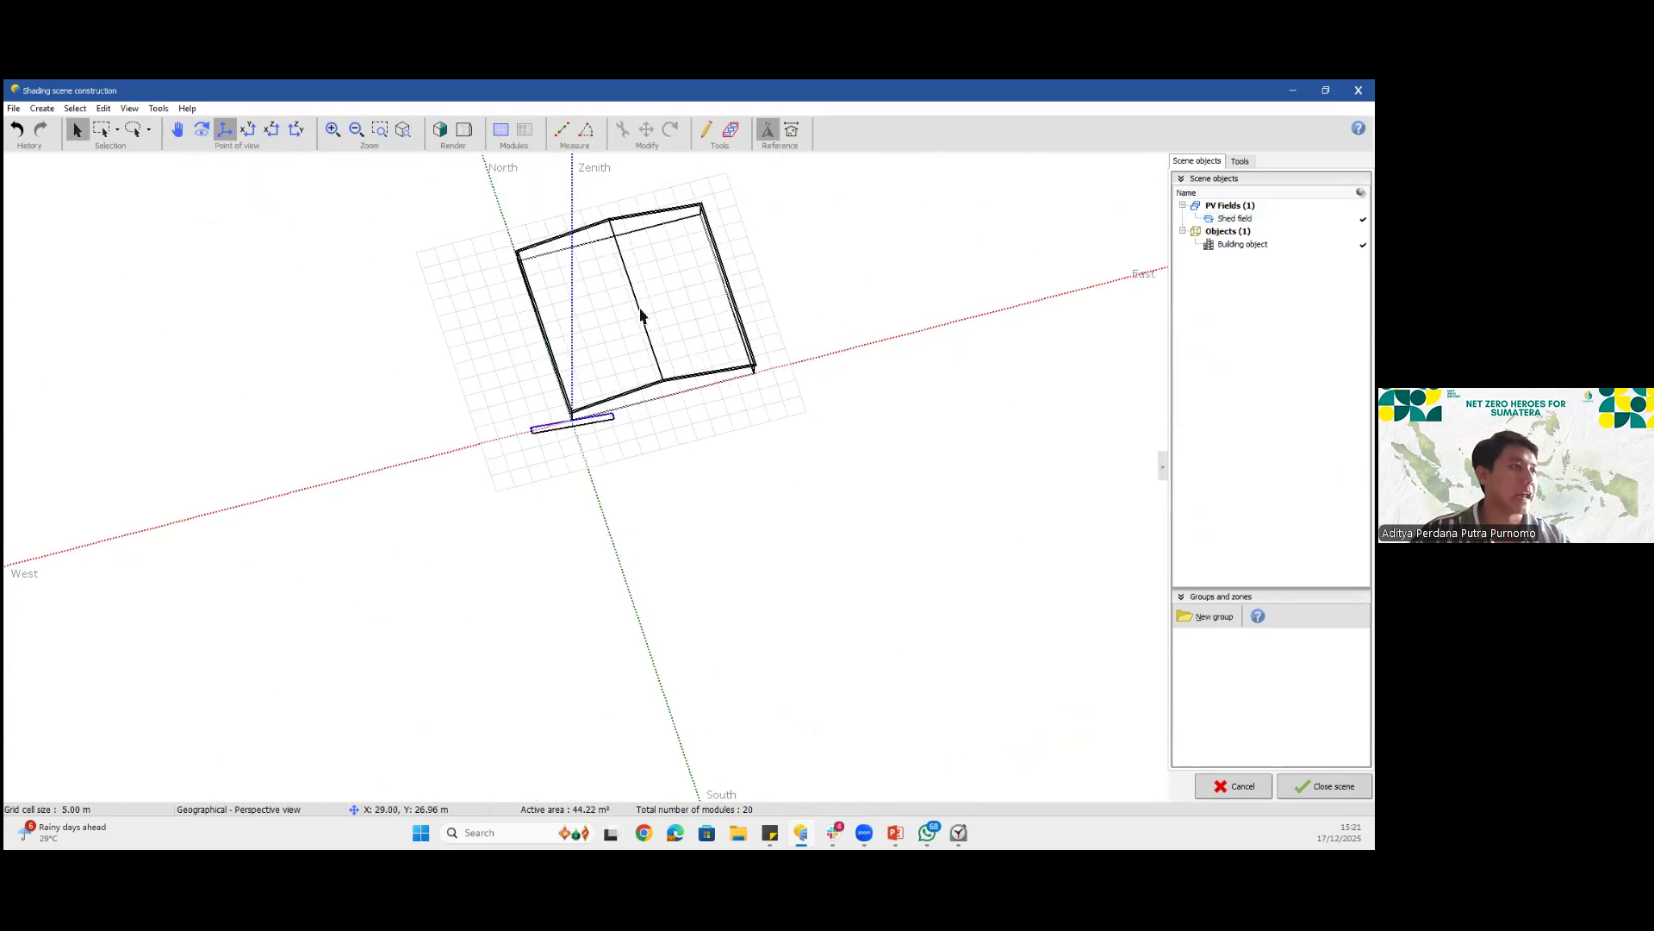
left_click(640, 316)
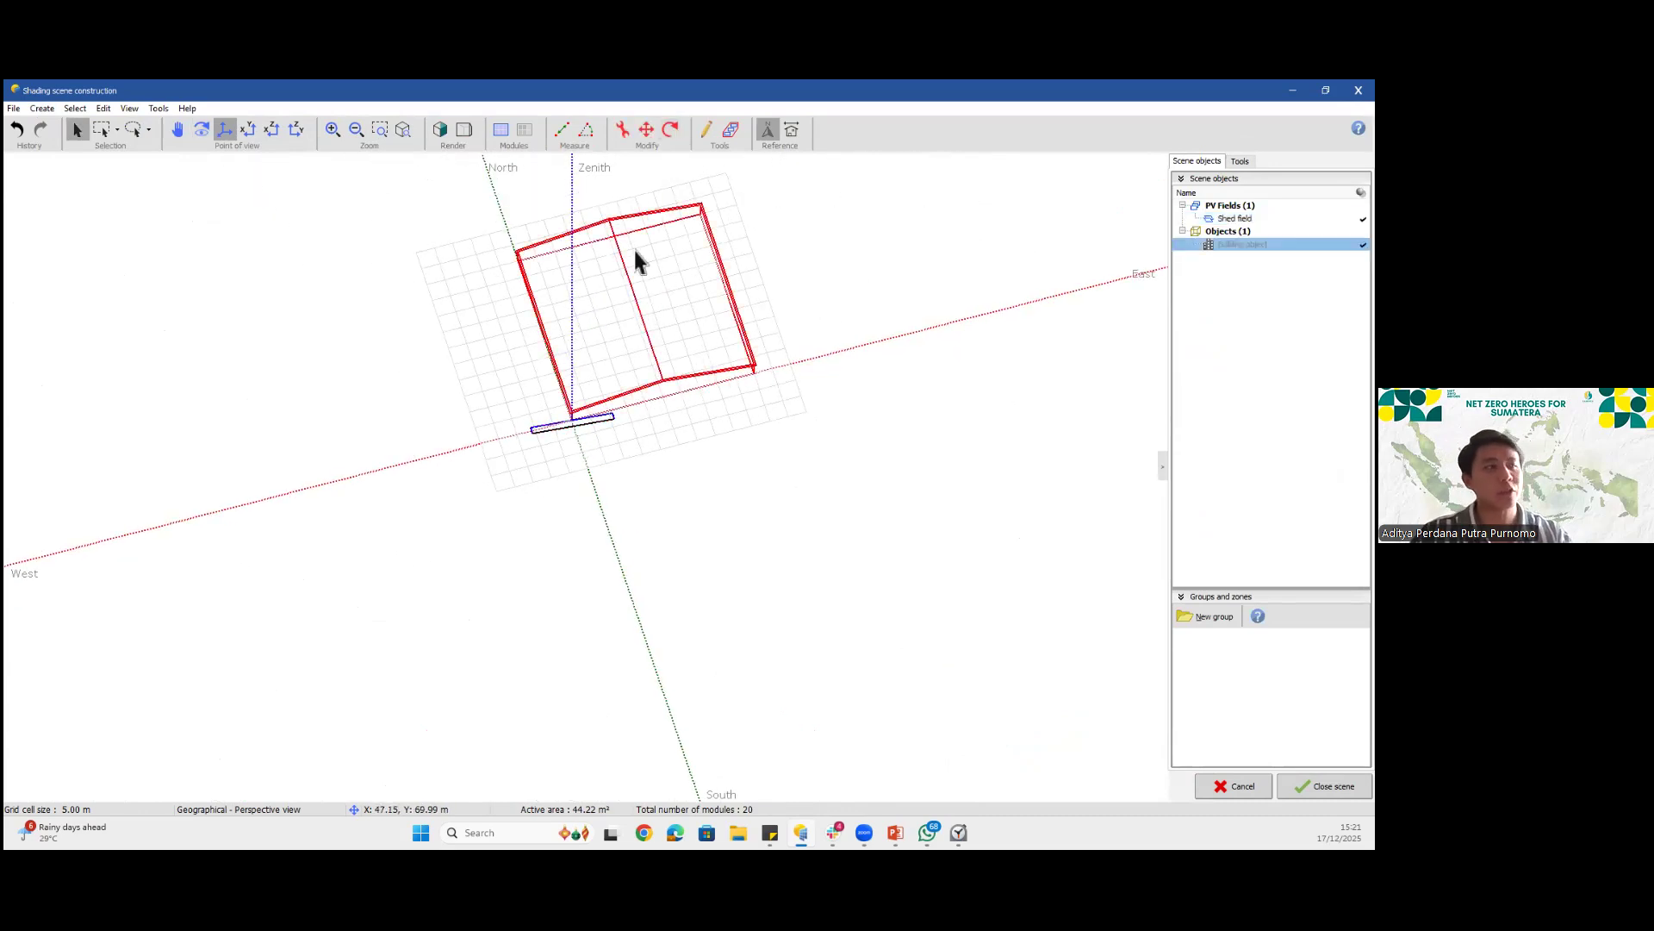
left_click(672, 130)
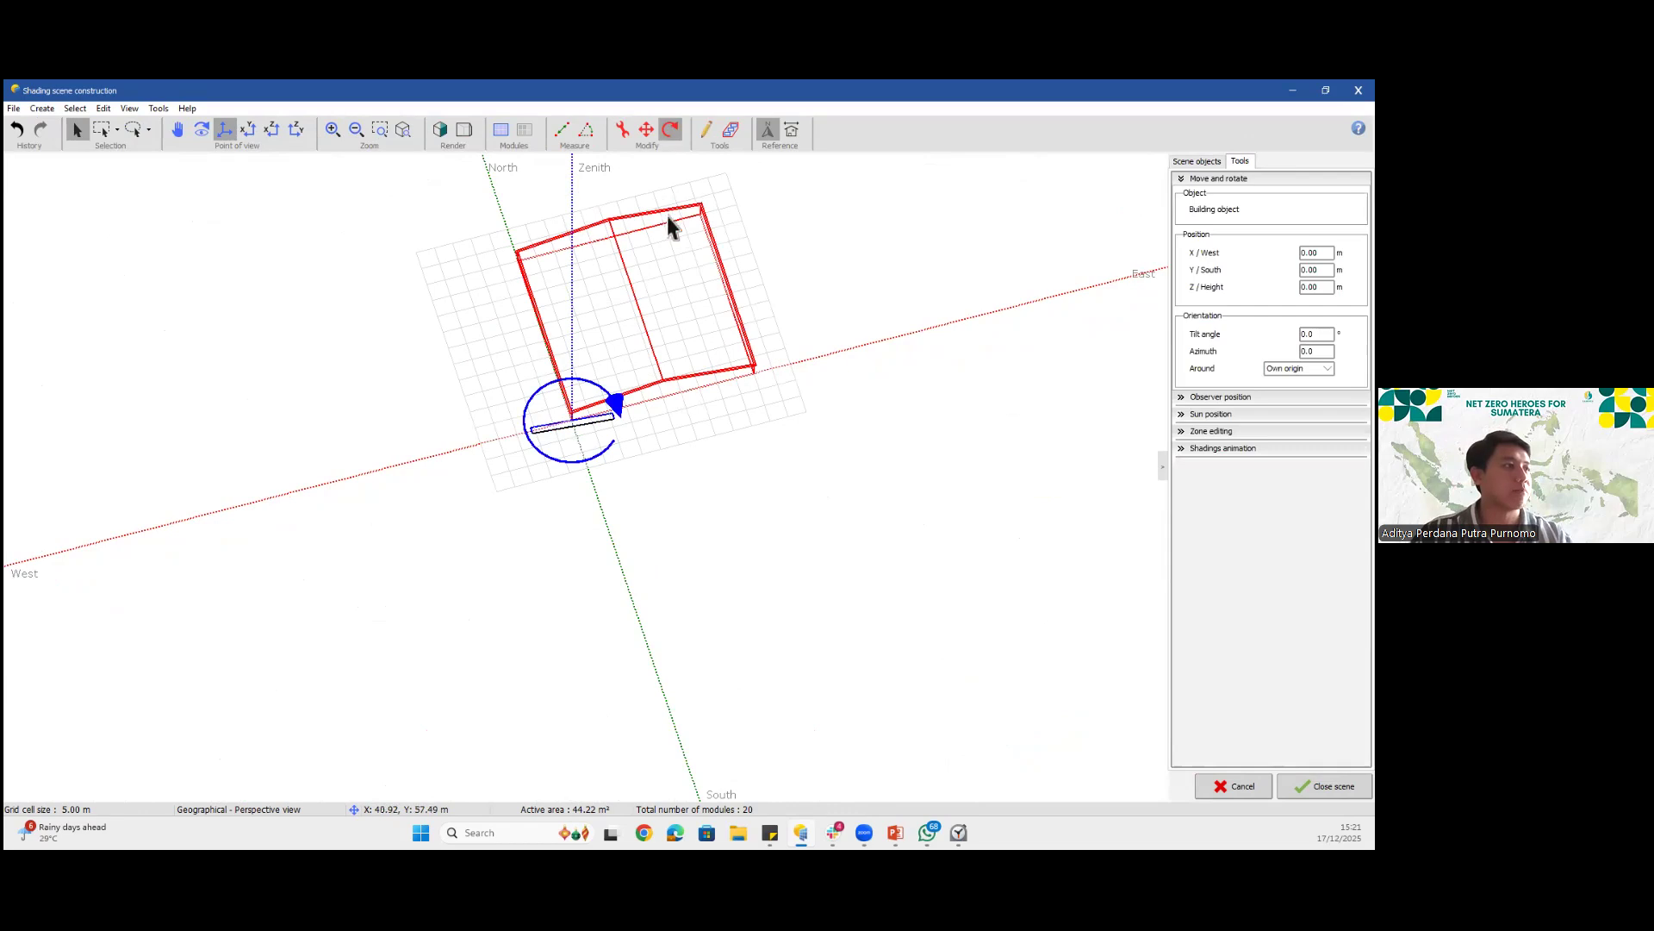
left_click(793, 286)
left_click(634, 292)
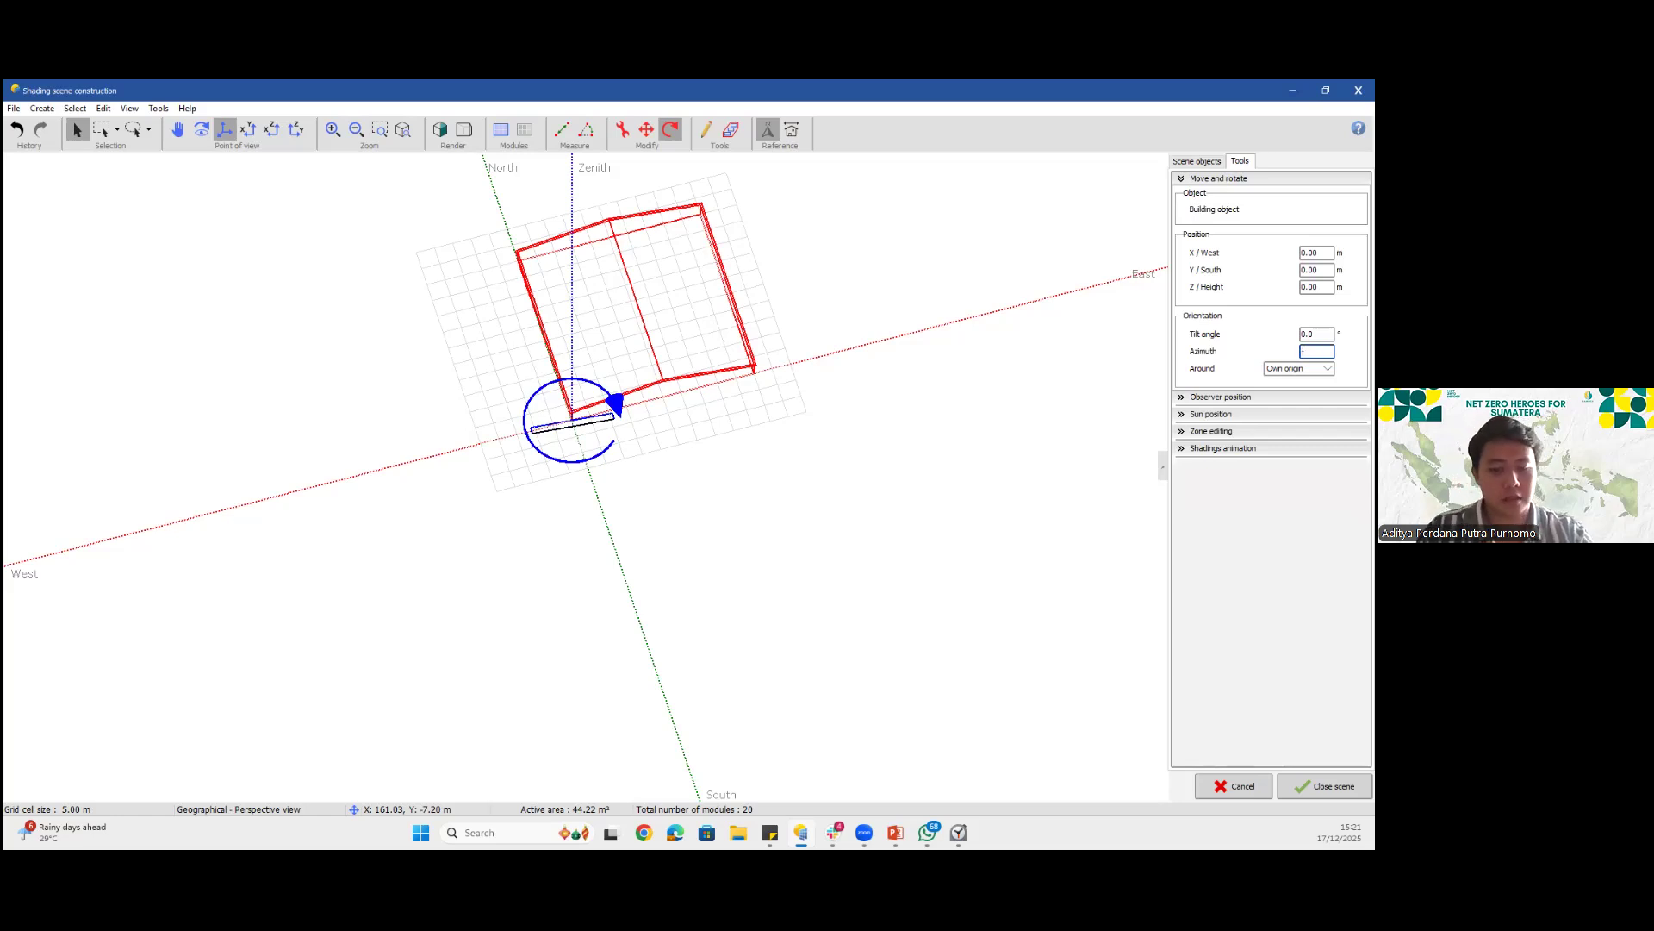
key("Return")
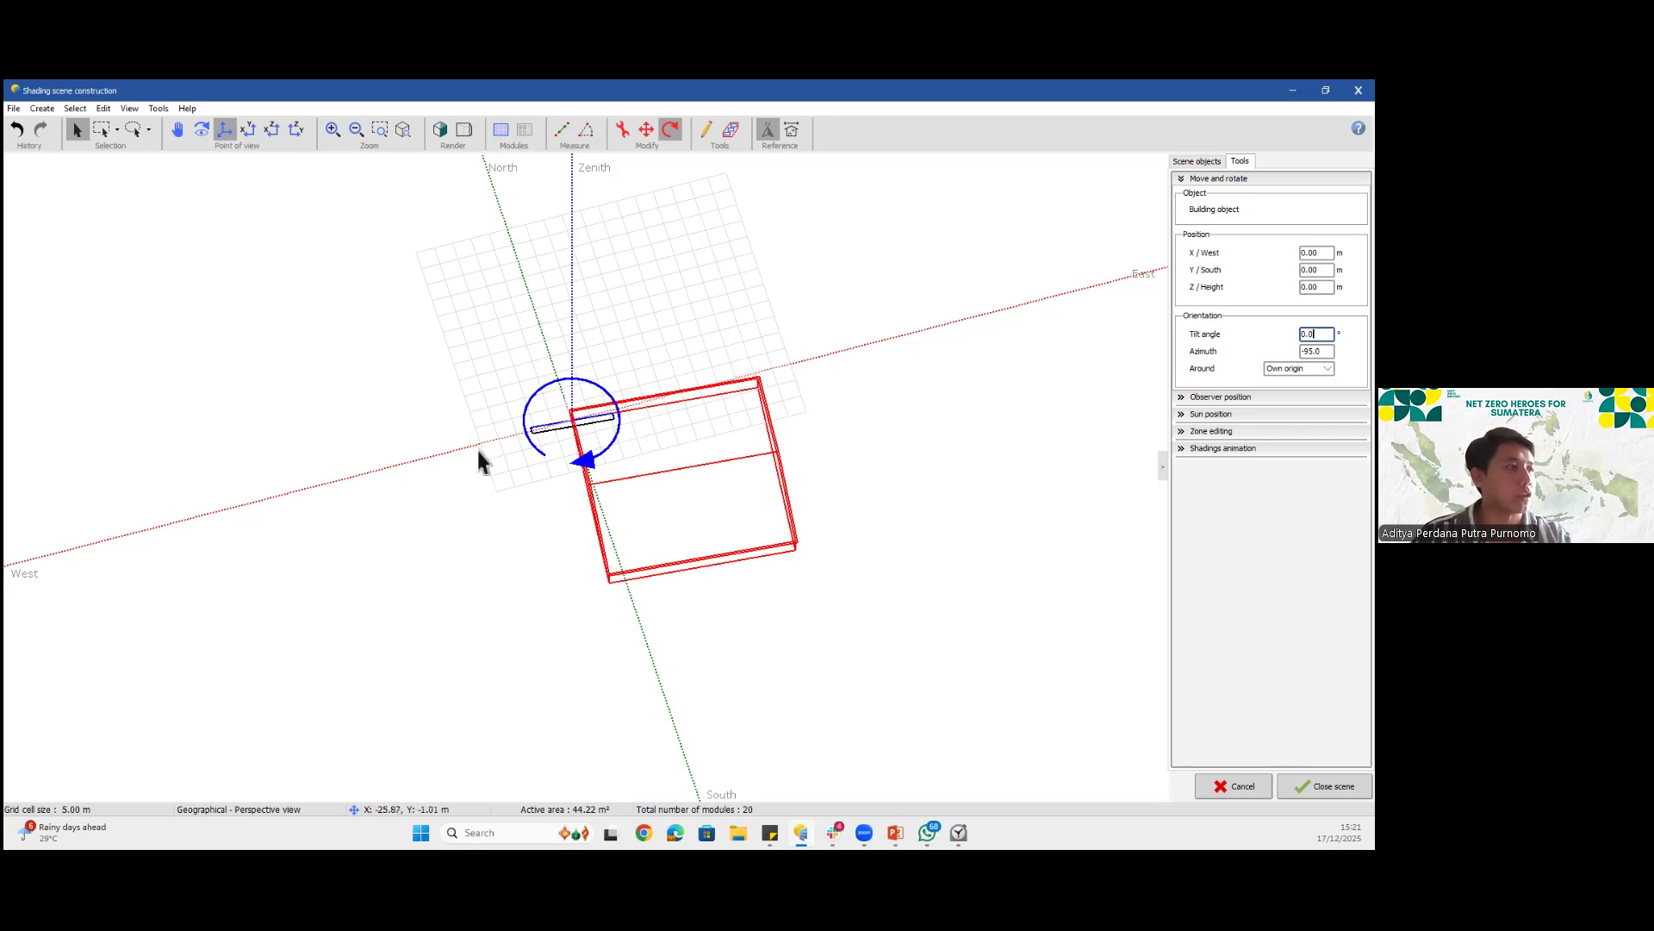
Duplicate the shed field and place the copy next to the original table
scroll(477, 447, "up", 3)
left_click_drag(621, 454, 492, 353)
left_click(508, 349)
scroll(491, 353, "up", 5)
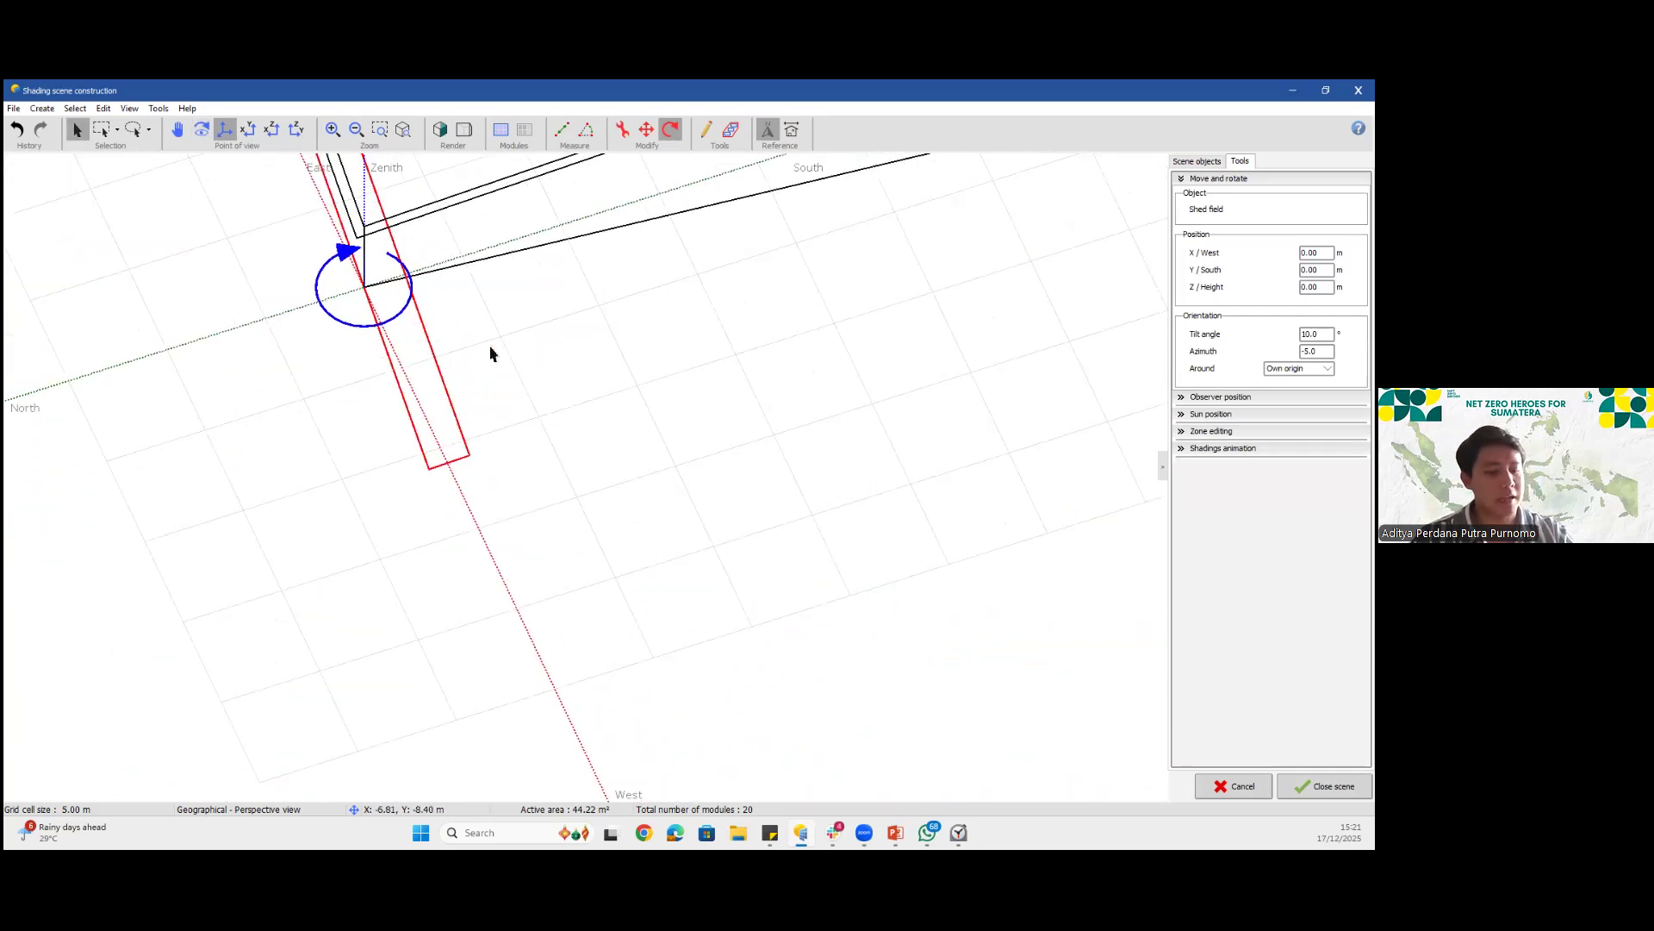
scroll(492, 353, "down", 6)
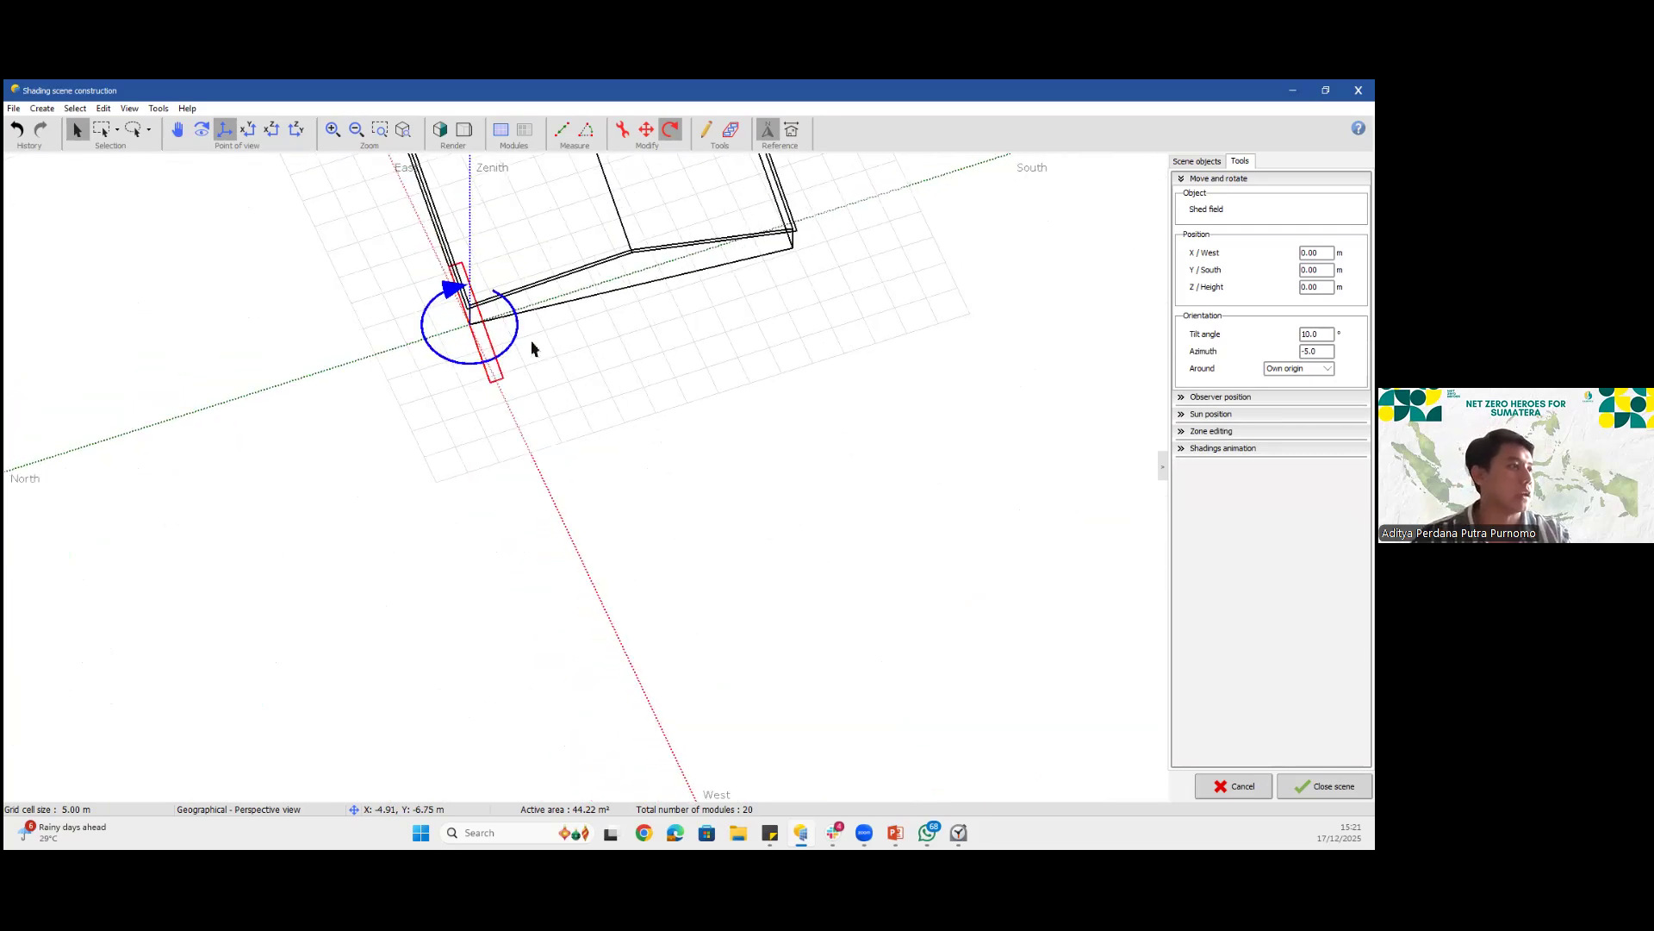
left_click(687, 202)
left_click(510, 350)
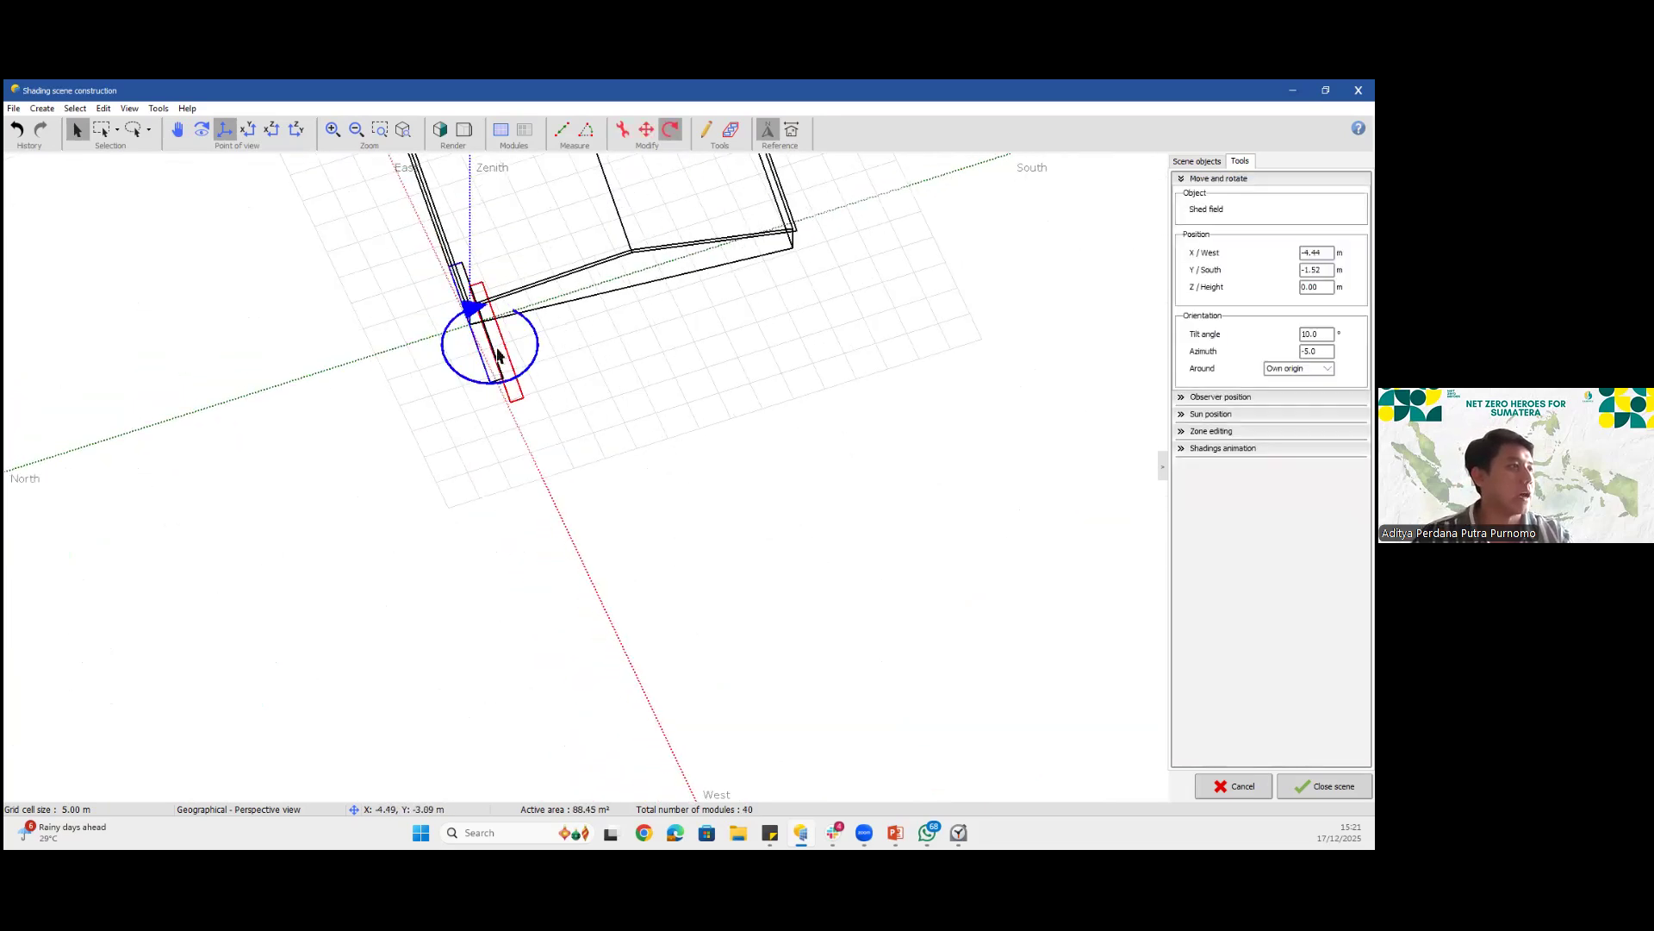
Move the duplicated table to about Y -12.2 m and raise it to a height of about 4.1 m
left_click(647, 130)
mouse_move(761, 399)
left_mouse_down()
mouse_move(1098, 336)
mouse_move(670, 523)
mouse_move(706, 432)
mouse_move(590, 411)
mouse_move(639, 338)
left_mouse_up()
left_click(78, 129)
left_click_drag(664, 429, 582, 403)
left_click(201, 129)
left_click_drag(534, 319, 611, 387)
left_click(77, 129)
key("F3")
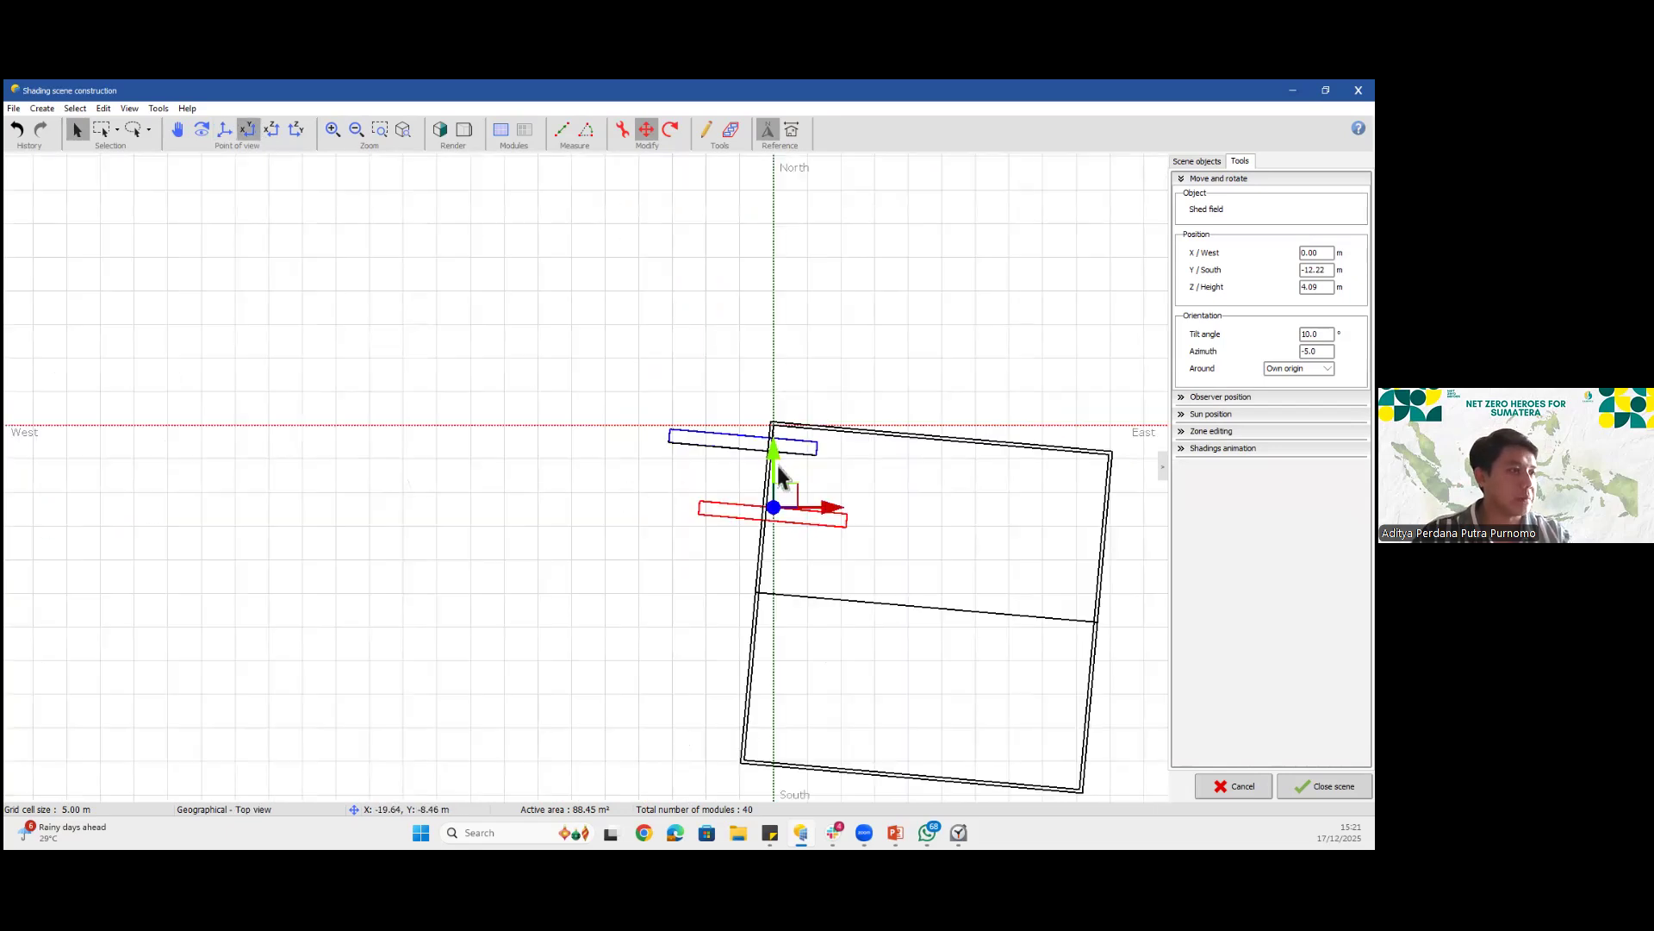
Move both tables eastward in top view so they lie parallel over the building's northern roof slope
left_click_drag(786, 496, 943, 517)
left_click(729, 448)
left_click_drag(756, 428, 953, 488)
left_click(1038, 388)
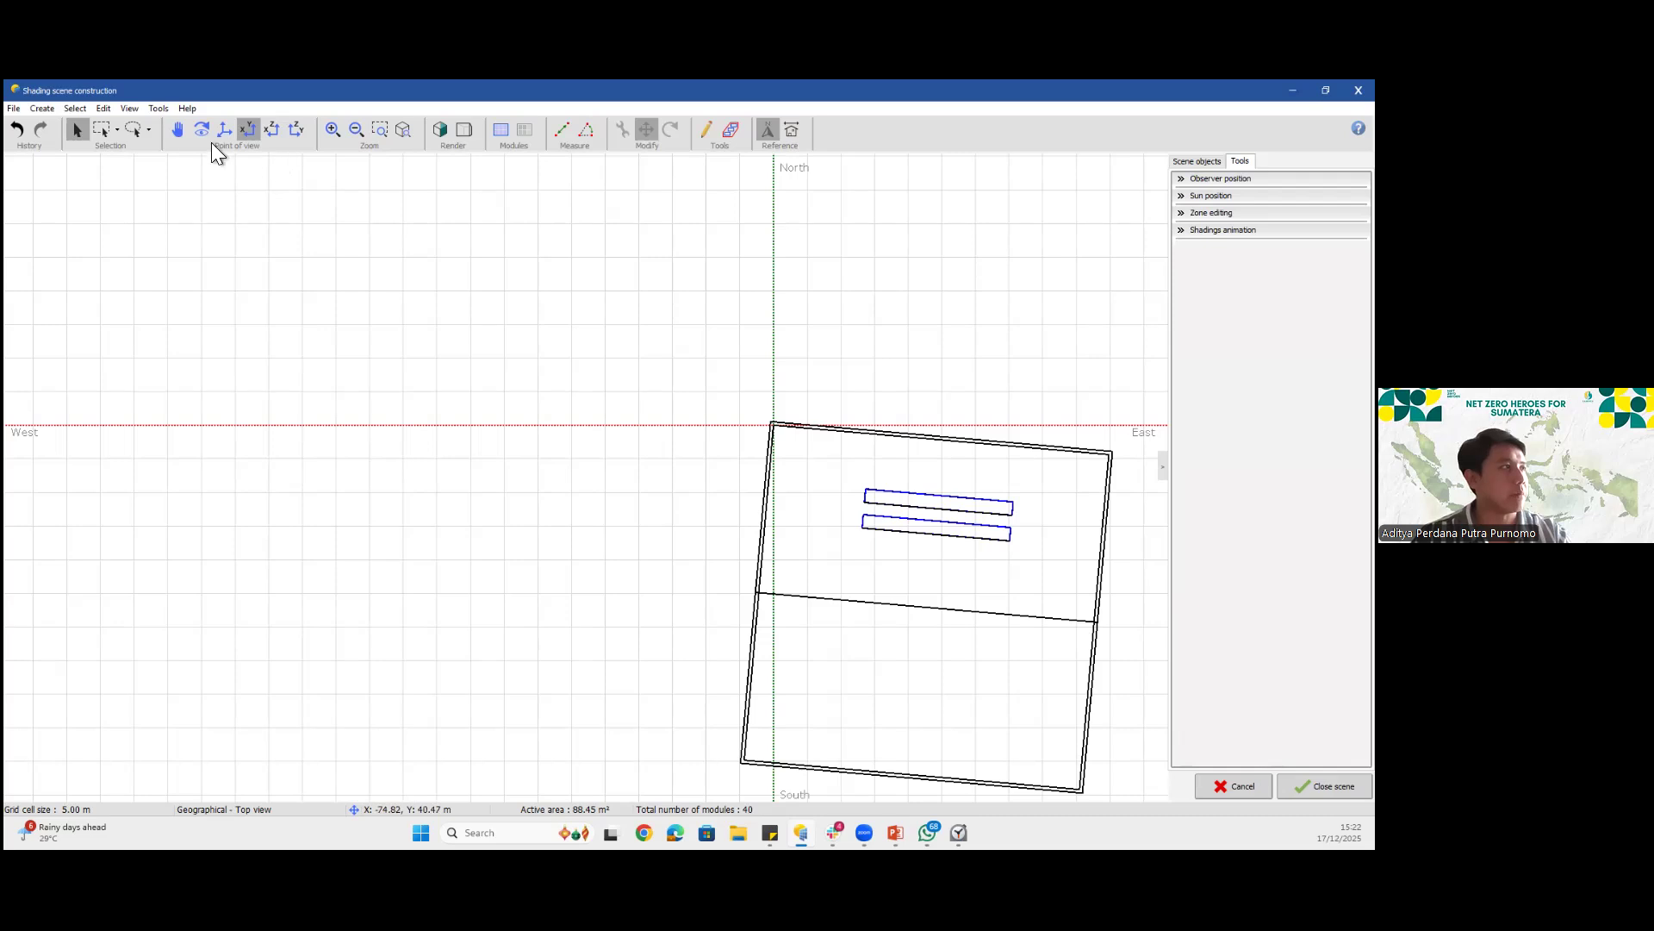
Examine the height of both tables relative to the roof slope in perspective view
left_click(178, 127)
left_click_drag(775, 347, 648, 293)
scroll(805, 470, "up", 4)
left_click_drag(945, 339, 583, 370)
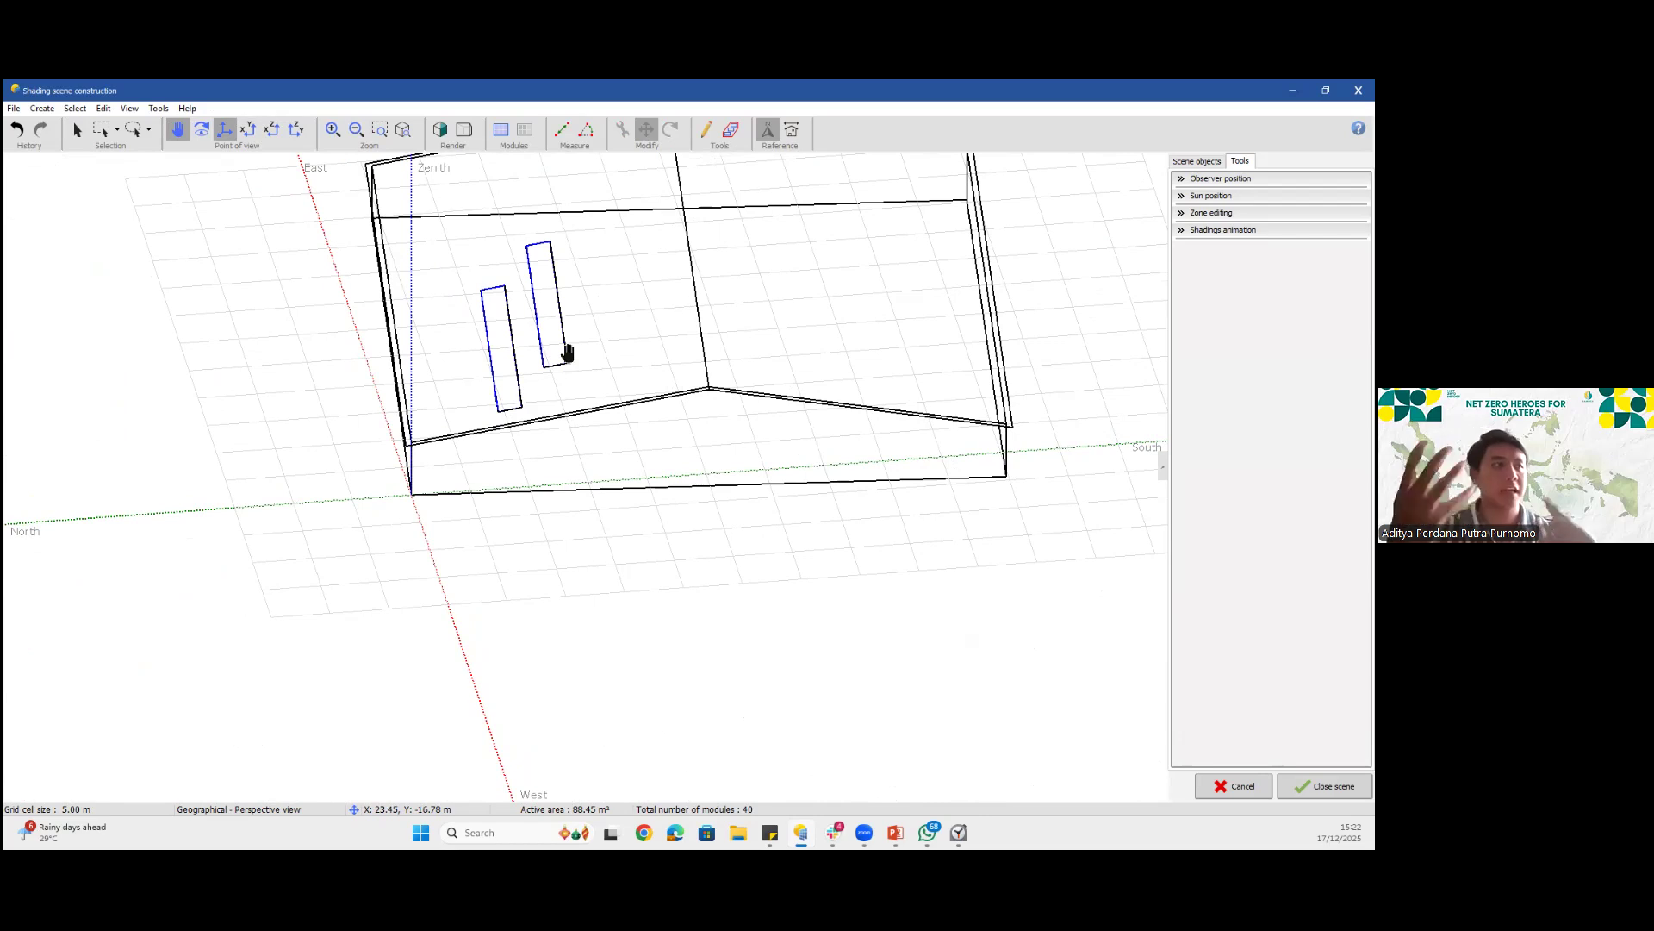
key("Escape")
left_click_drag(551, 420, 550, 342)
scroll(549, 341, "up", 2)
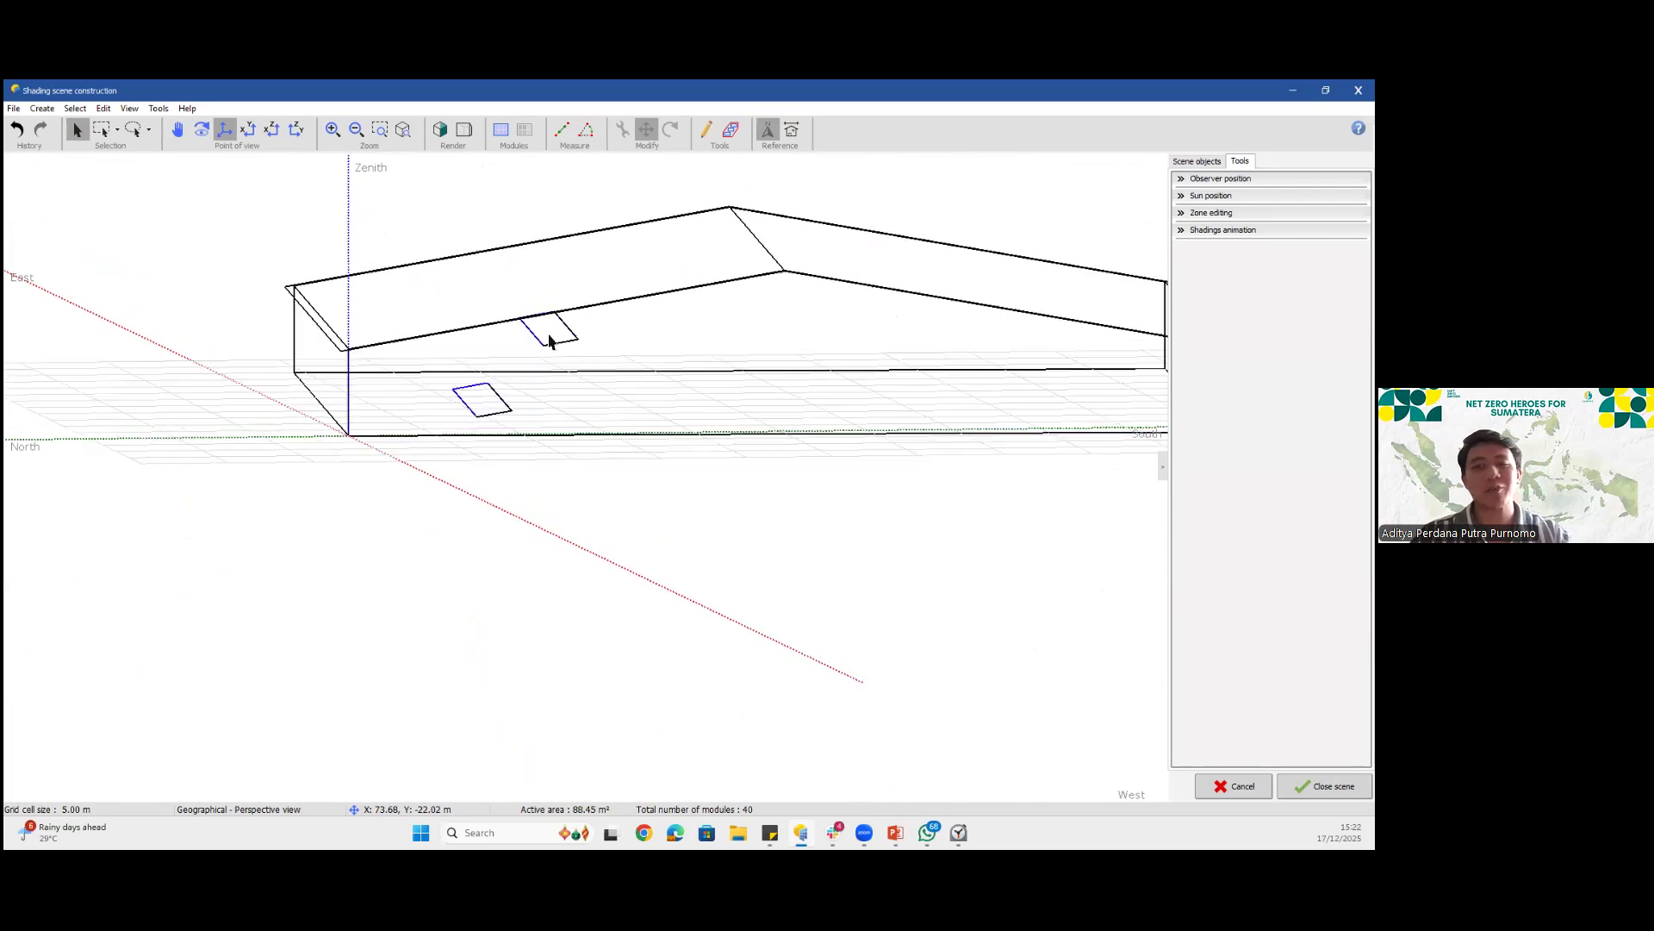
Raise both tables to roof level, placing the northern one at a height of about 7 m
left_click(549, 340)
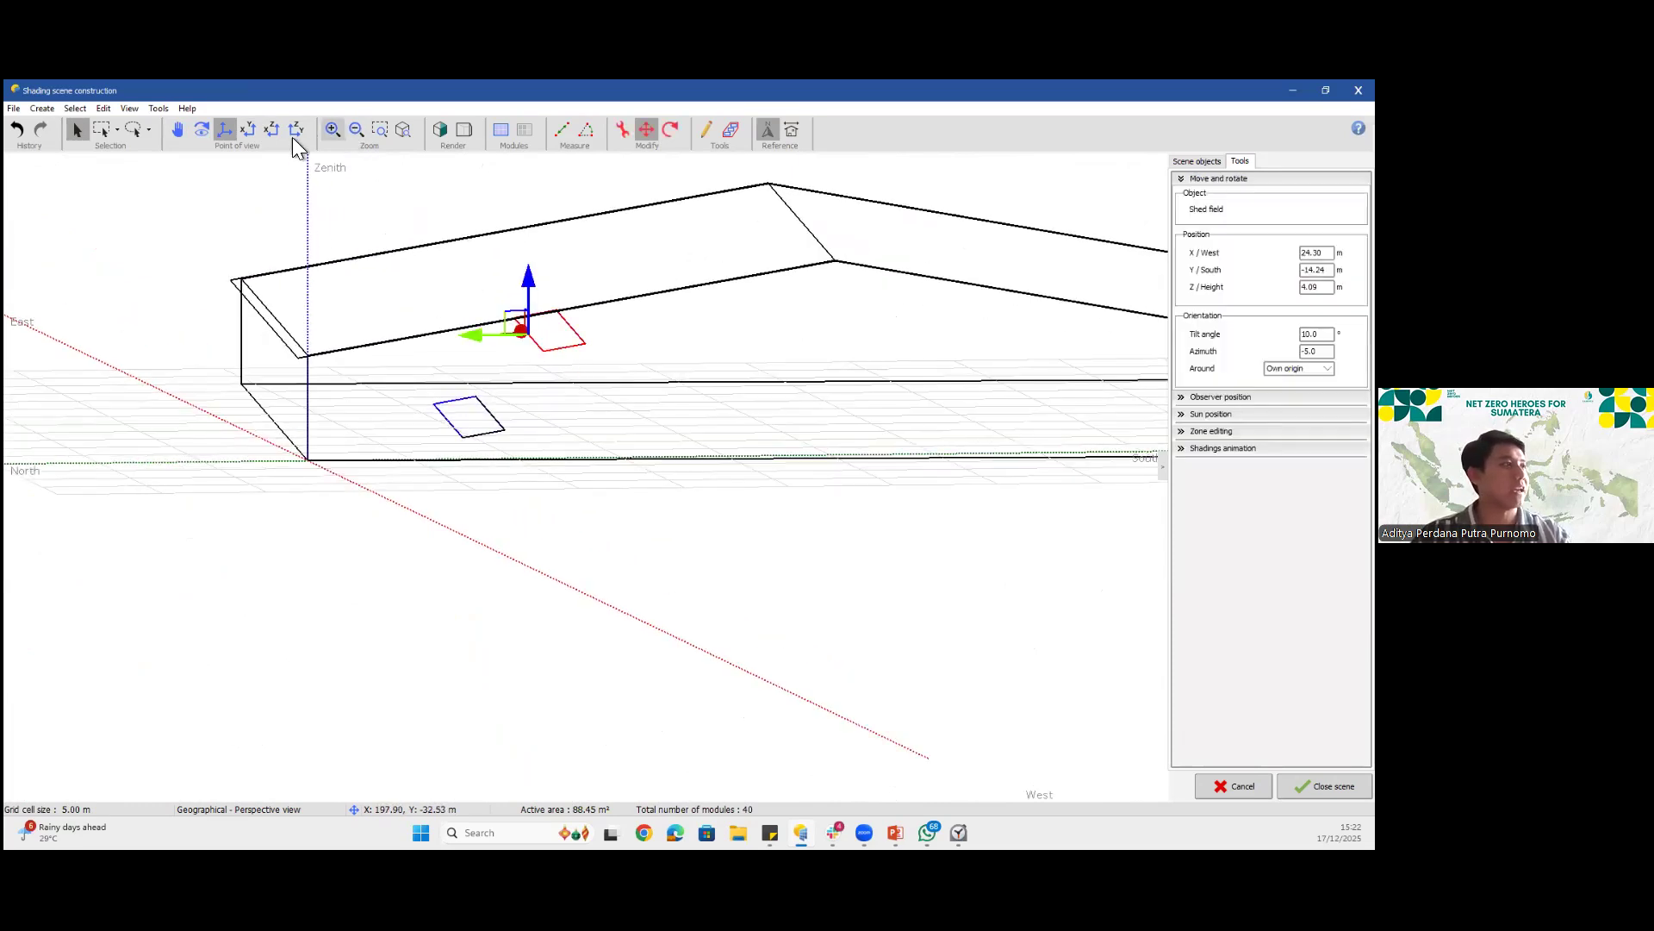
left_click(253, 131)
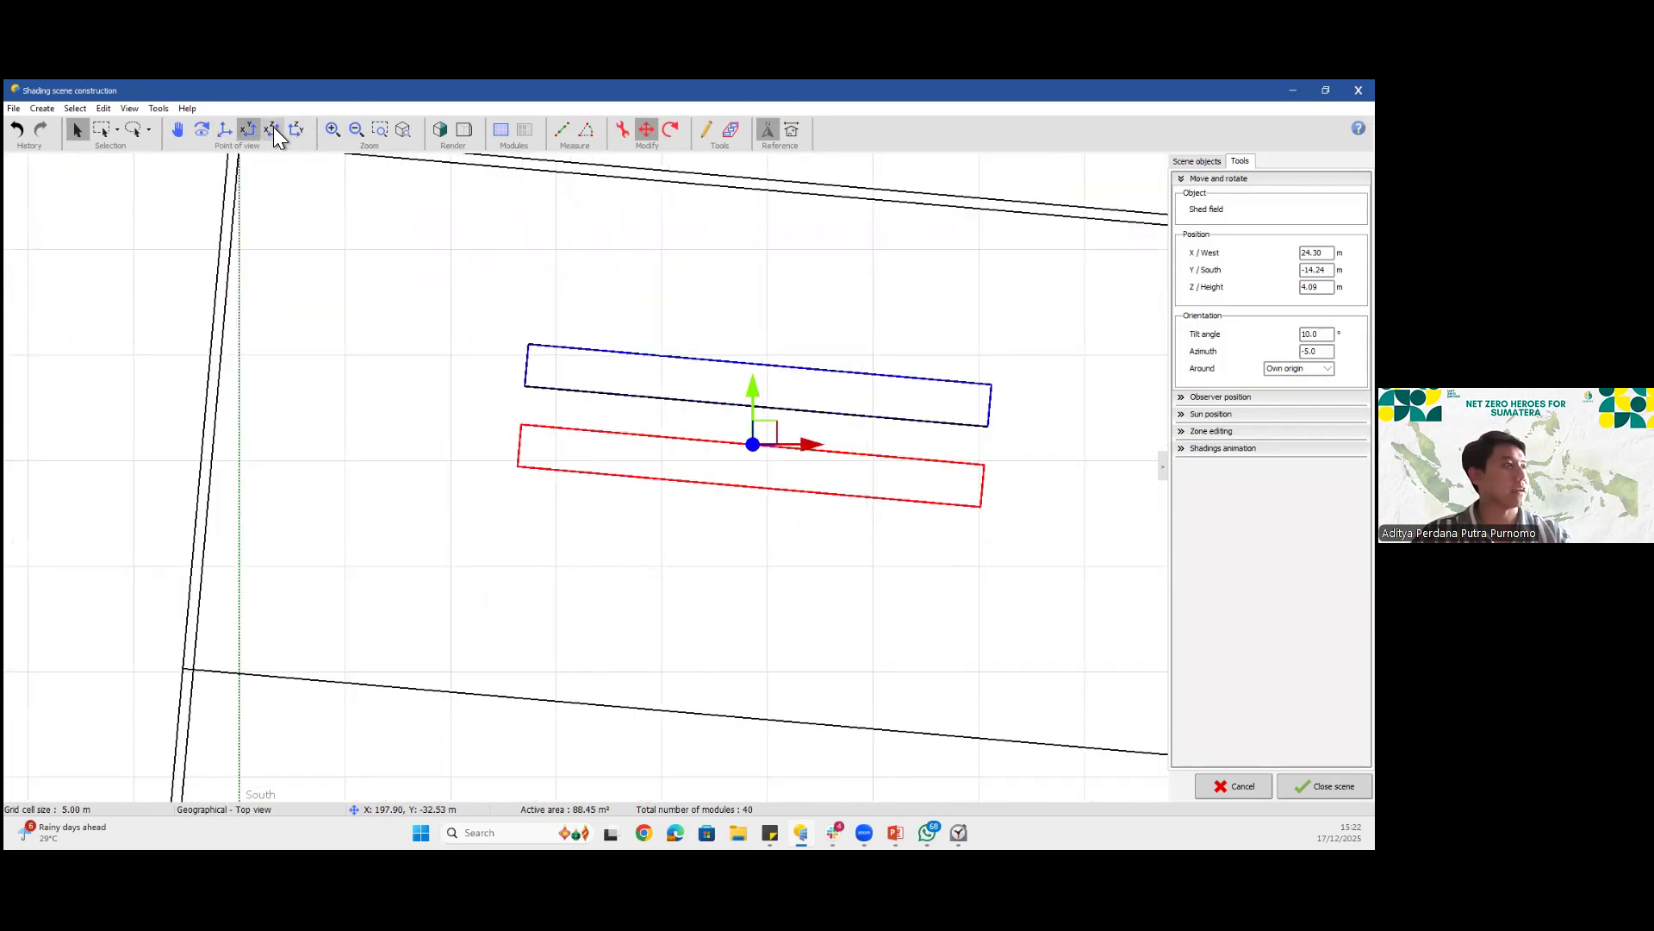
left_click(274, 131)
left_click(295, 131)
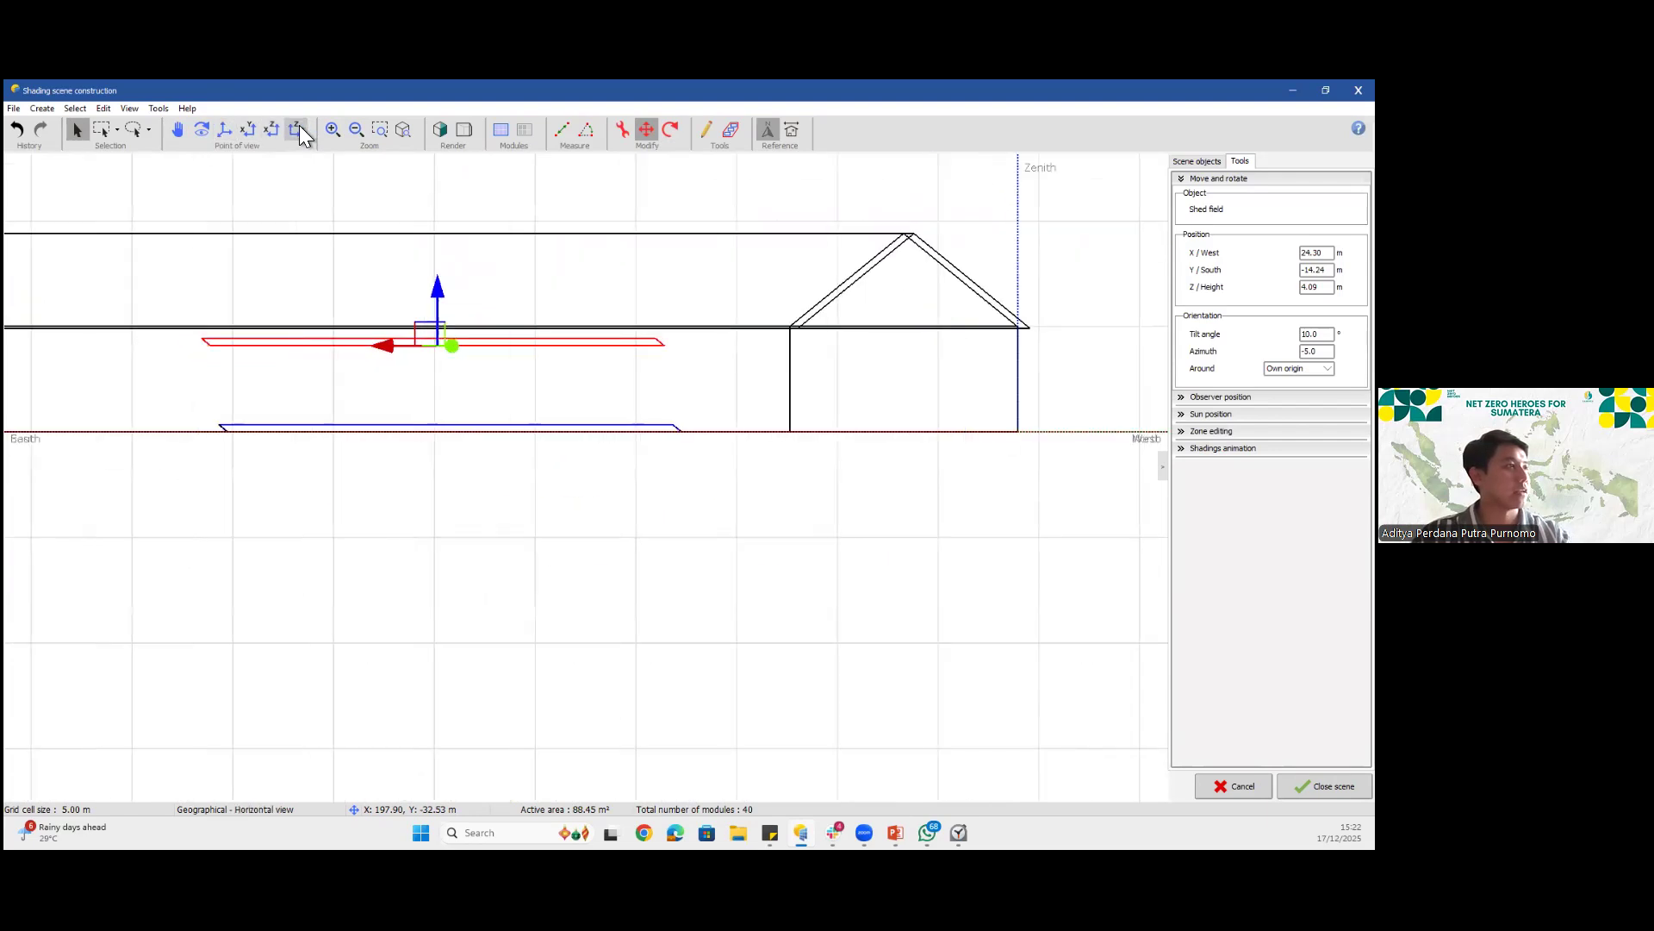
left_click_drag(636, 291, 696, 277)
left_click(225, 130)
left_click(254, 131)
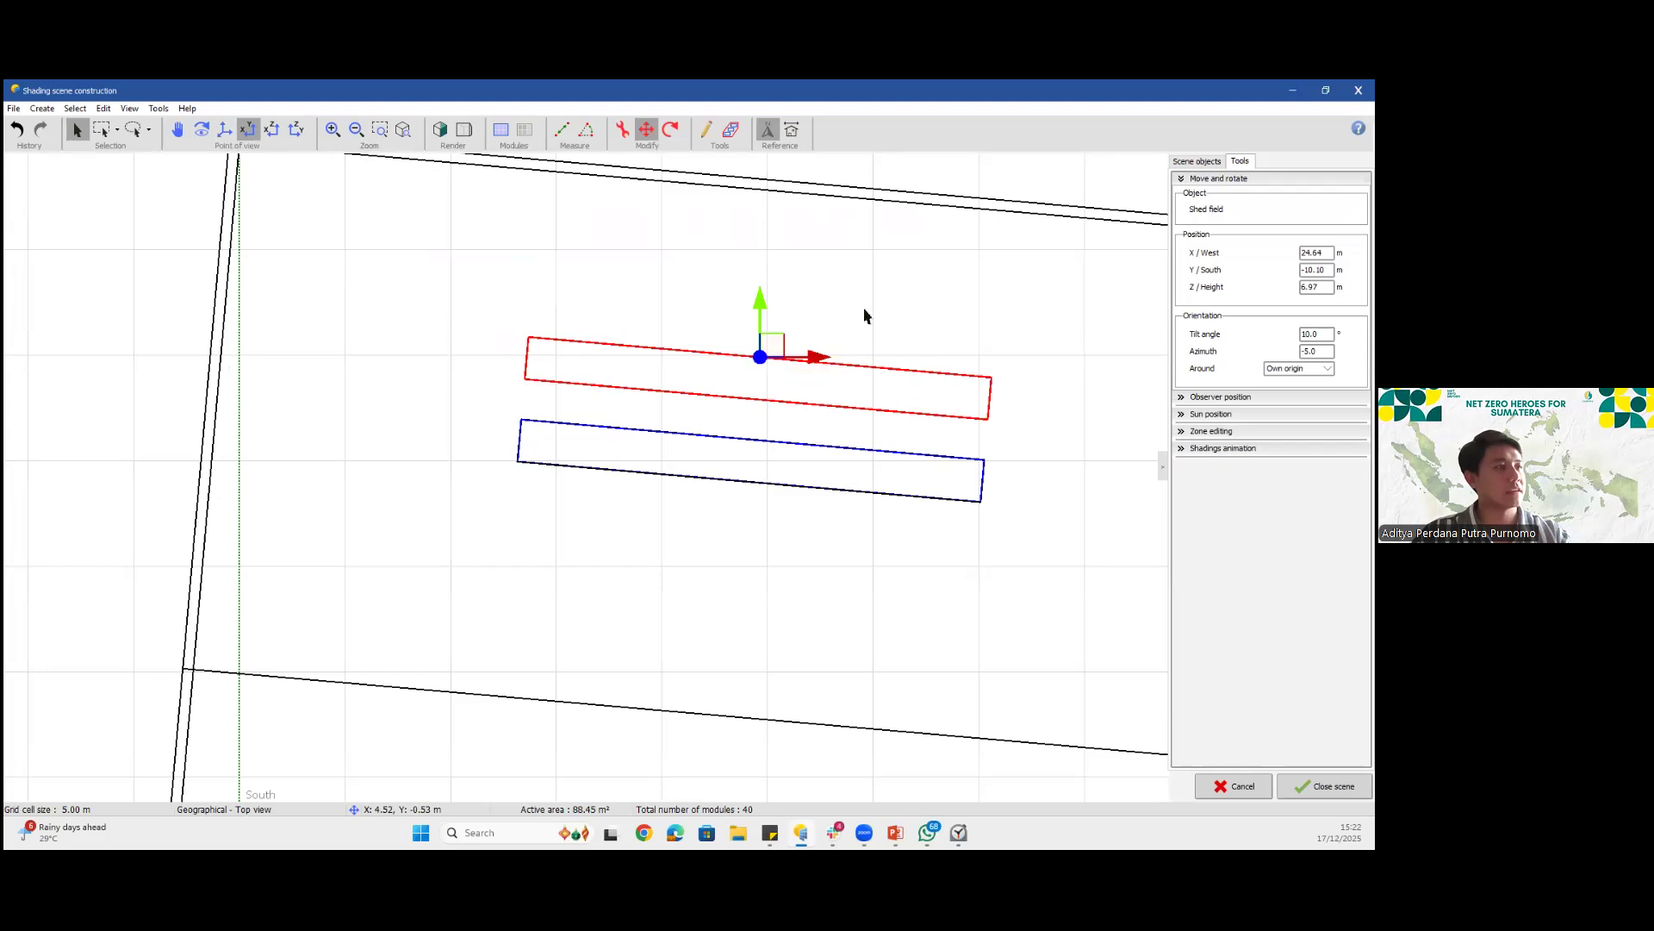
Shift both tables north toward the eave, with heights of about 7.4 m for the southern and 6.2 m for the northern one
mouse_move(834, 295)
left_mouse_down()
mouse_move(849, 383)
mouse_move(834, 316)
left_mouse_up()
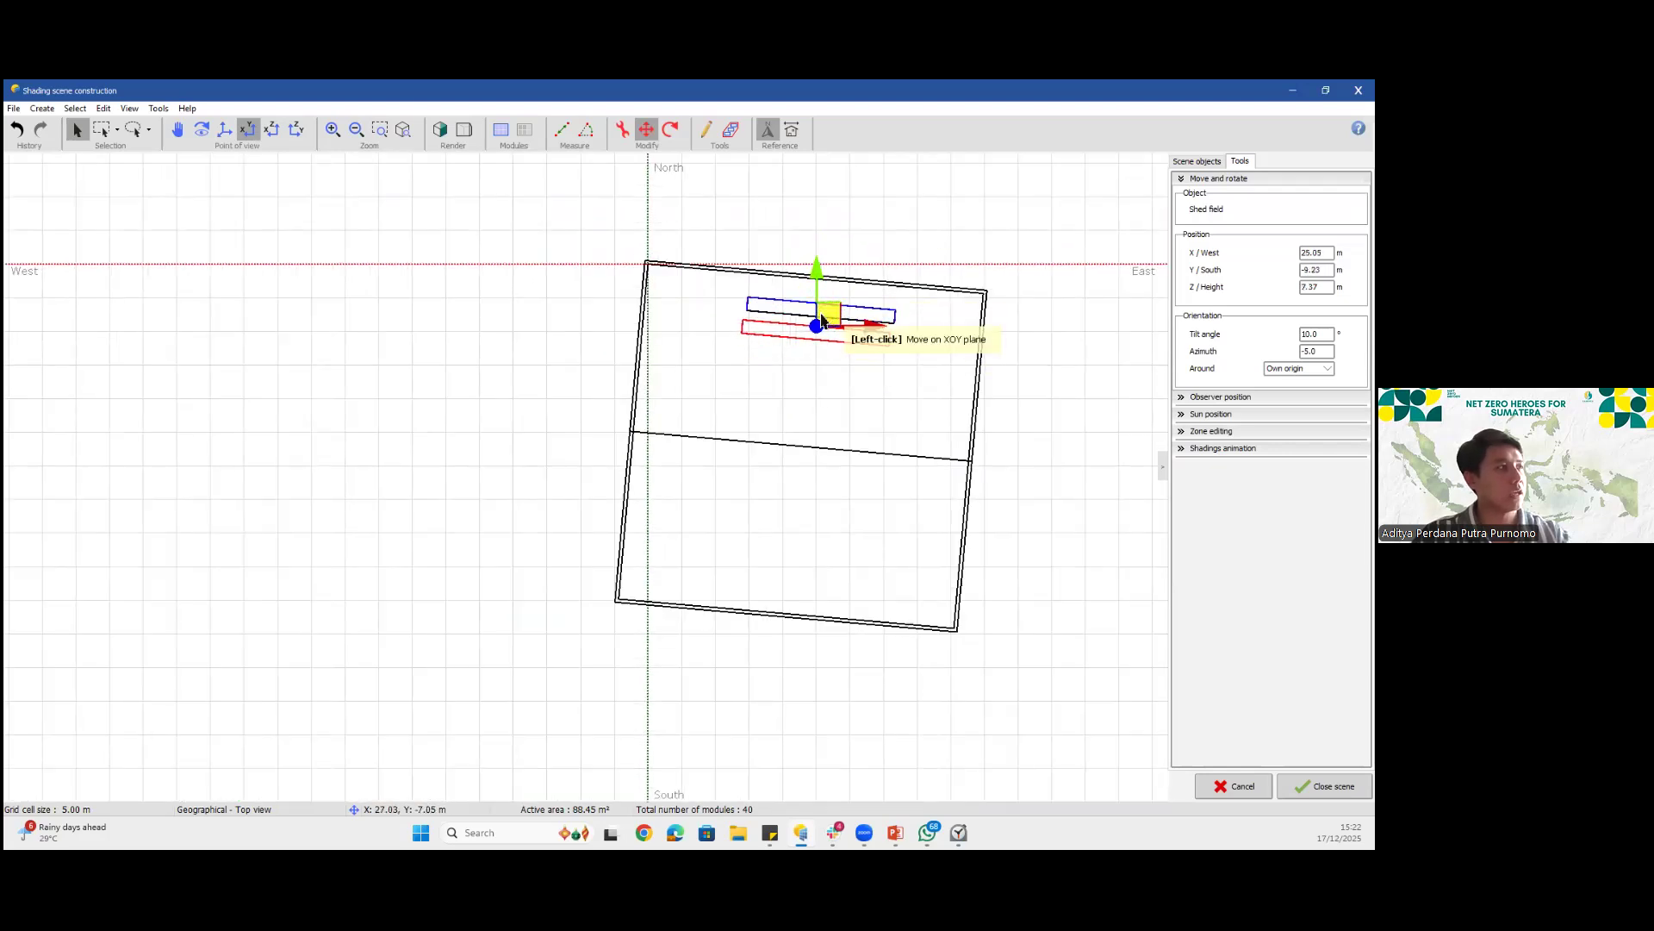
left_click(273, 129)
left_click_drag(460, 413, 823, 412)
scroll(761, 417, "up", 3)
left_click_drag(837, 419, 763, 491)
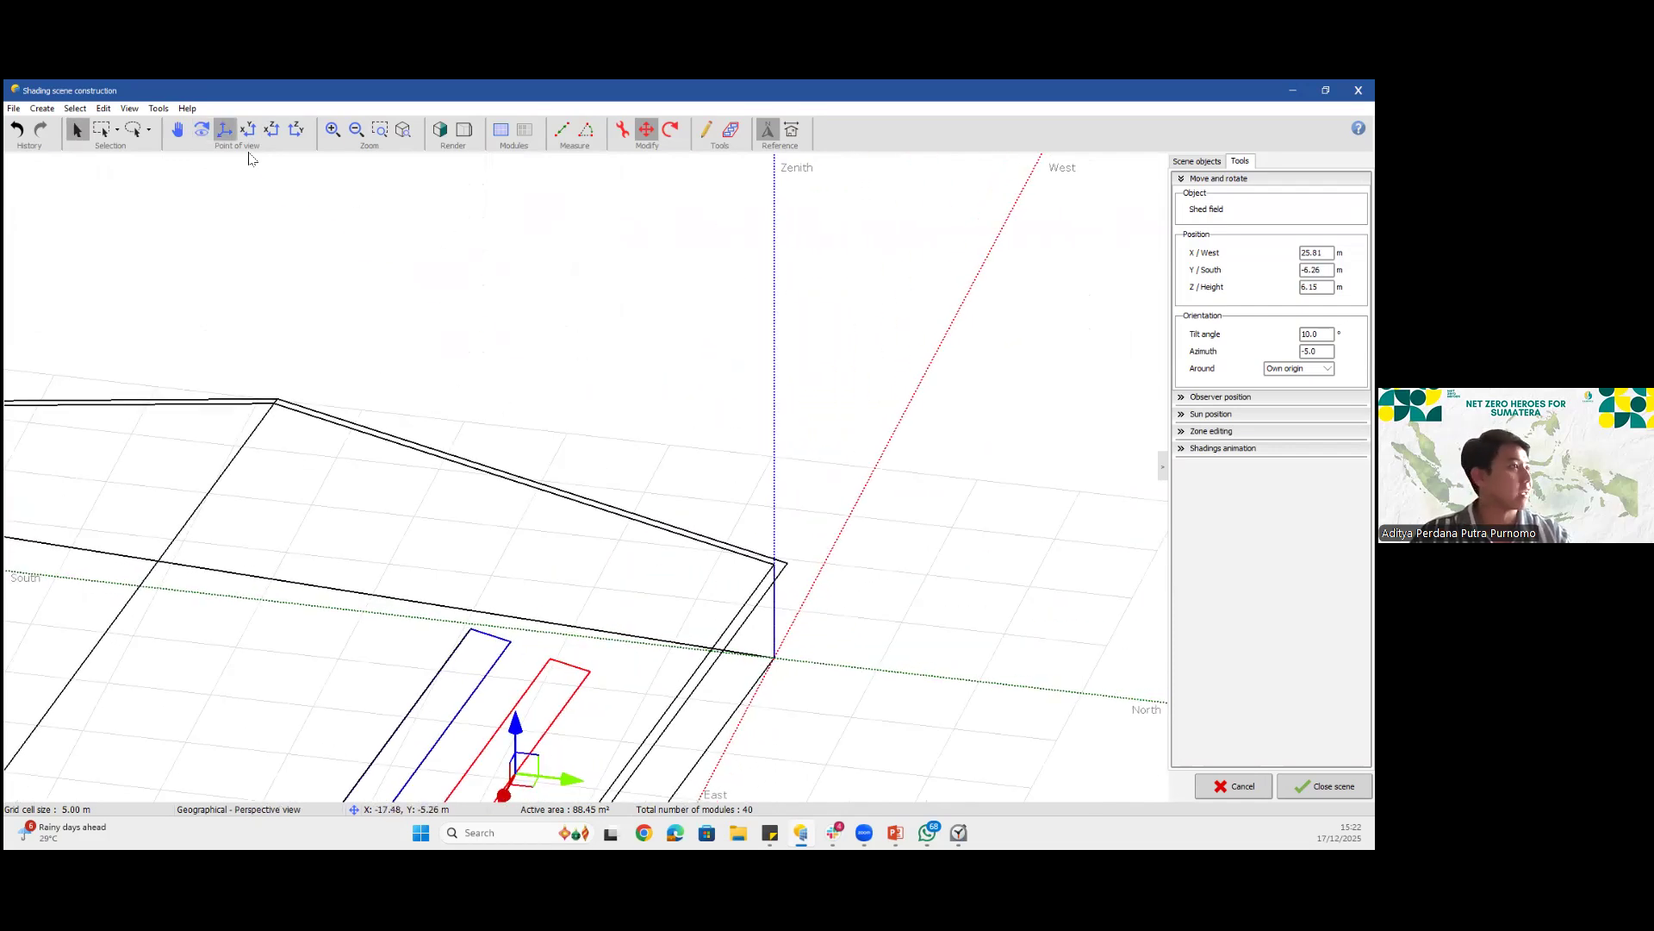
Render the scene with filled surfaces and inspect the two tables on the roof
left_click(248, 135)
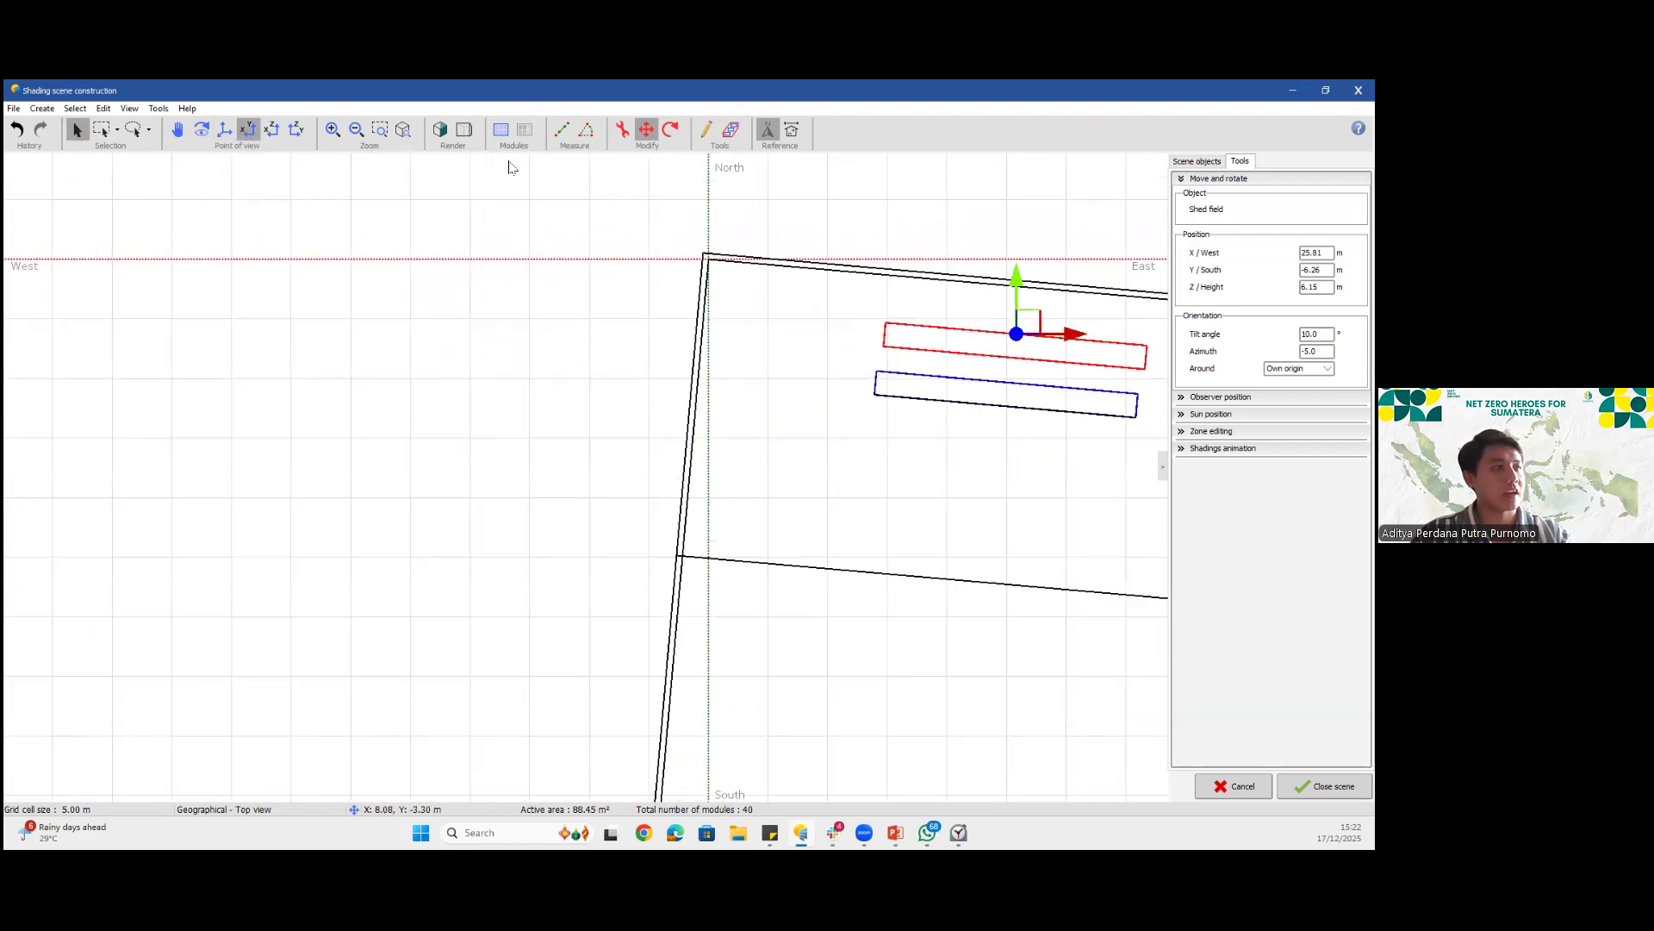
left_click(181, 130)
left_click_drag(716, 295, 289, 286)
left_click(440, 130)
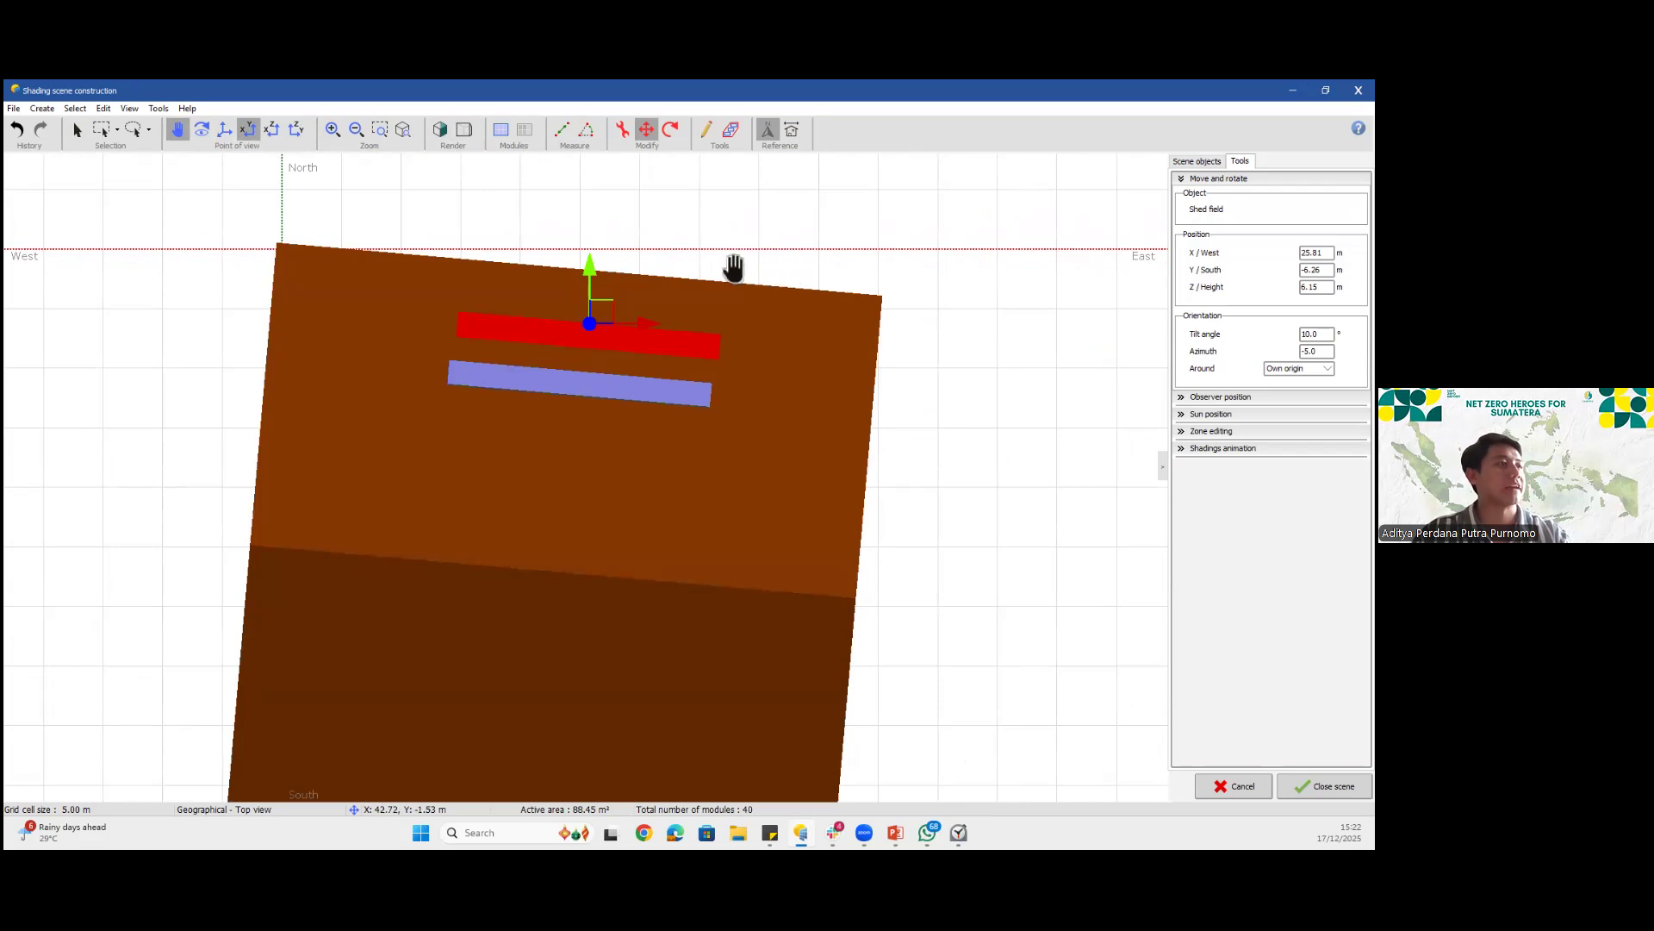
mouse_move(557, 420)
left_mouse_down()
mouse_move(827, 211)
mouse_move(628, 377)
mouse_move(664, 348)
mouse_move(454, 449)
mouse_move(421, 433)
mouse_move(517, 433)
mouse_move(384, 539)
mouse_move(318, 408)
mouse_move(359, 379)
left_mouse_up()
left_click(212, 536)
left_click_drag(502, 401, 695, 349)
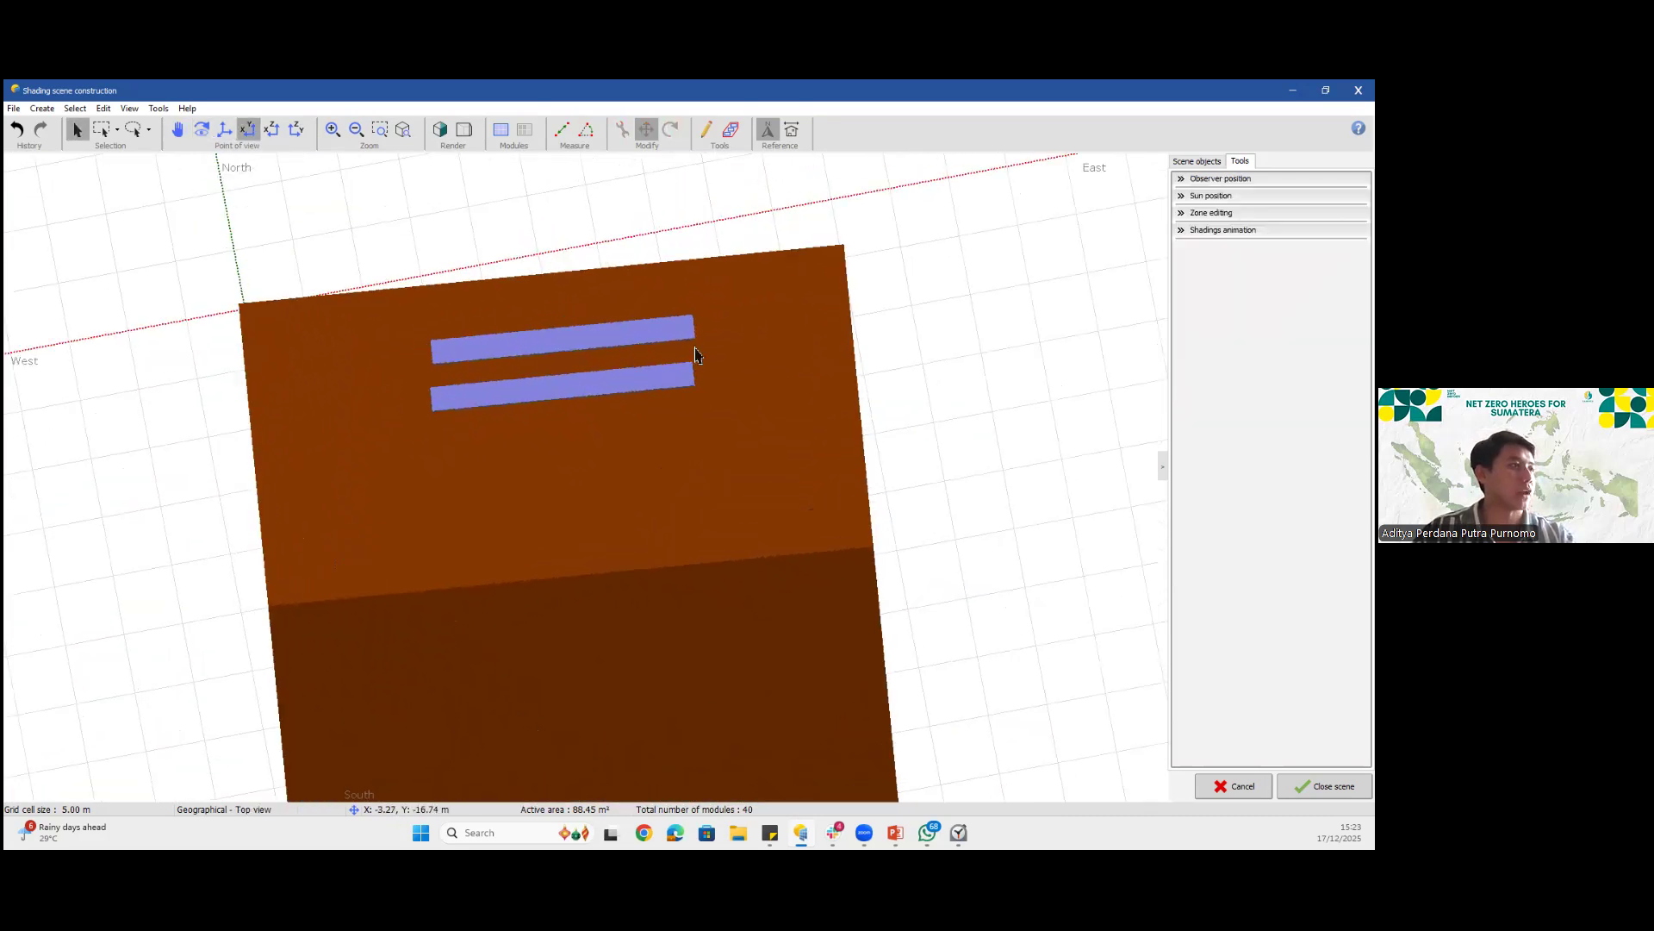
scroll(679, 369, "down", 3)
scroll(676, 373, "down", 3)
scroll(826, 495, "up", 5)
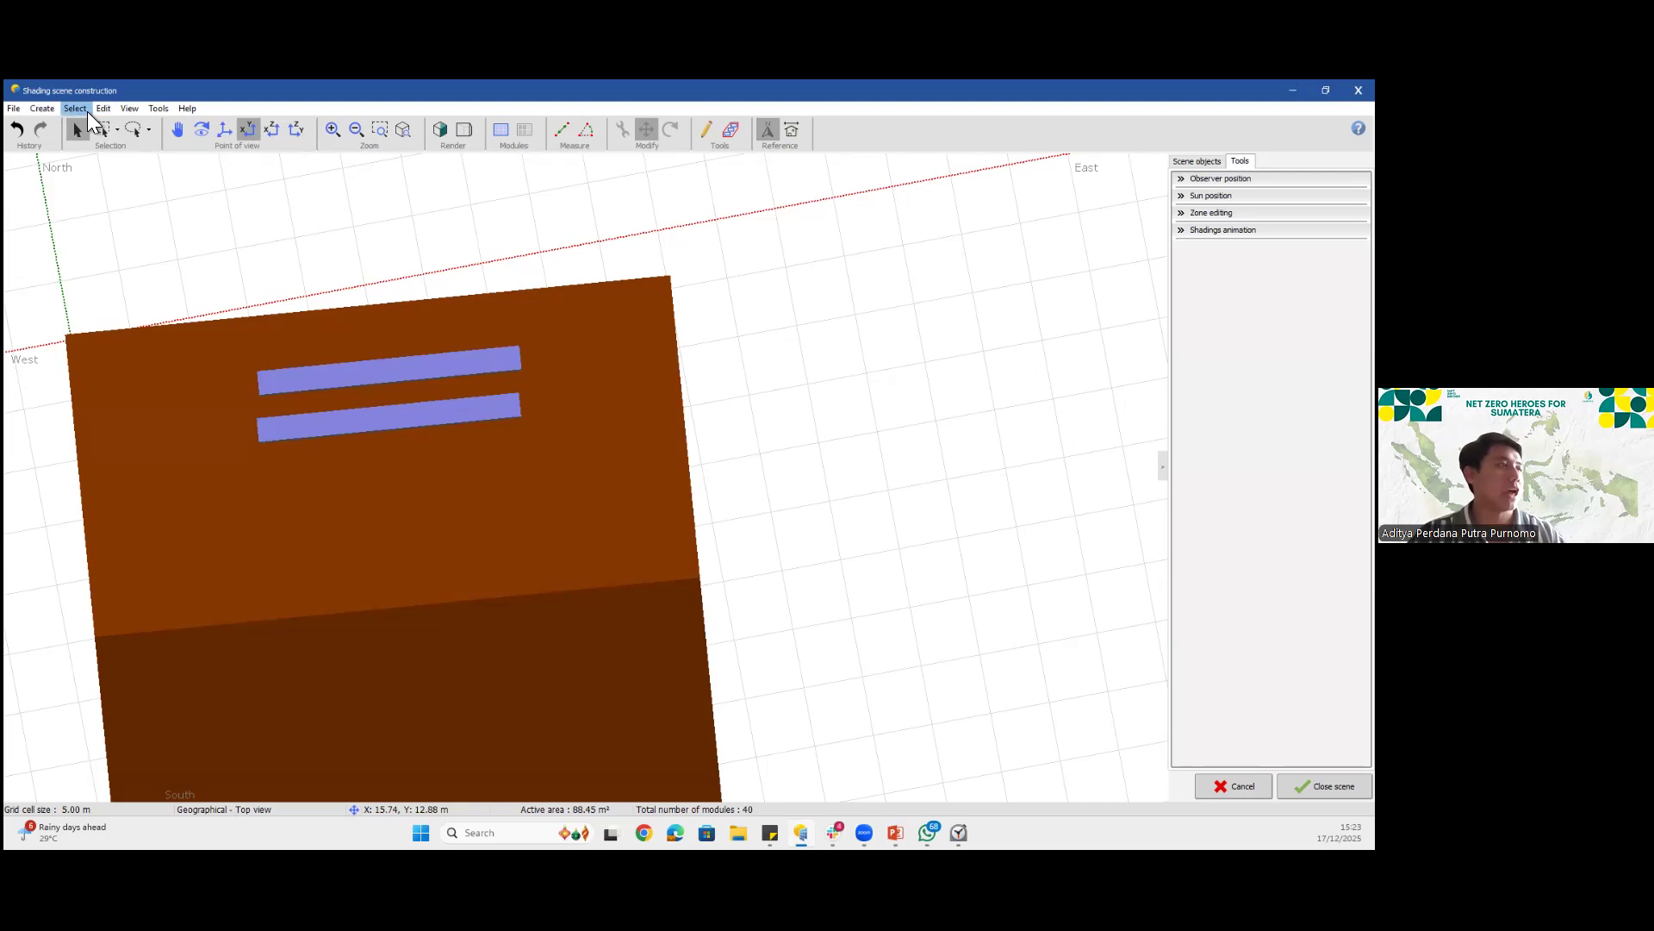
Create an elementary shading object and browse the available surface, volume and building shape types
left_click(42, 107)
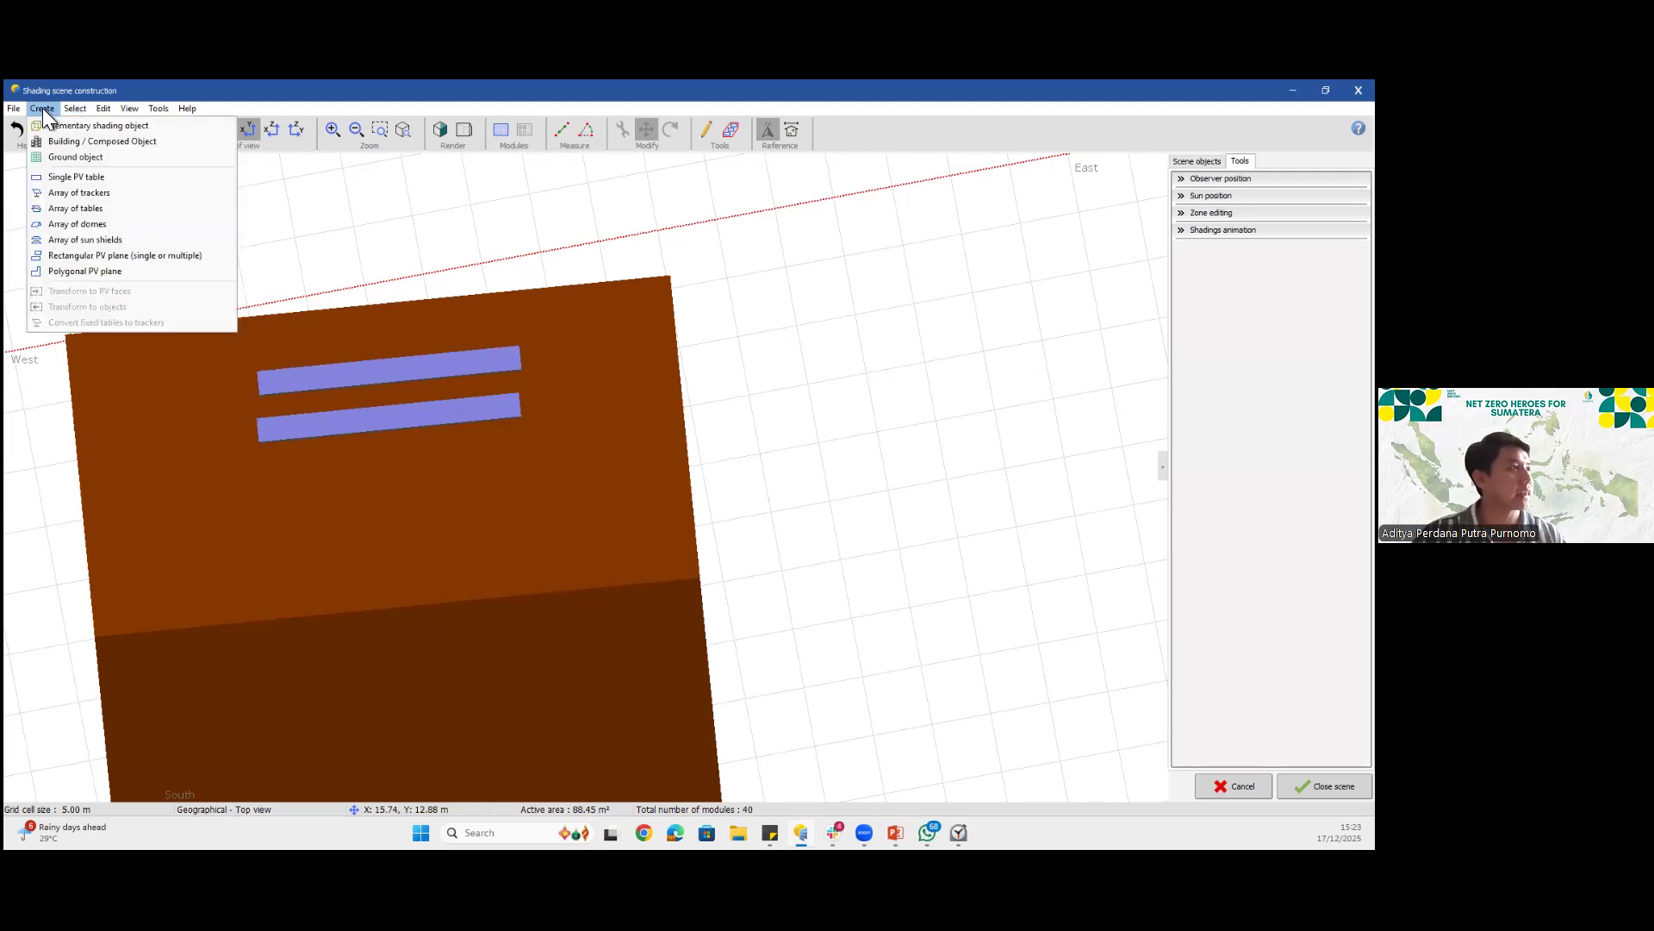
key("Escape")
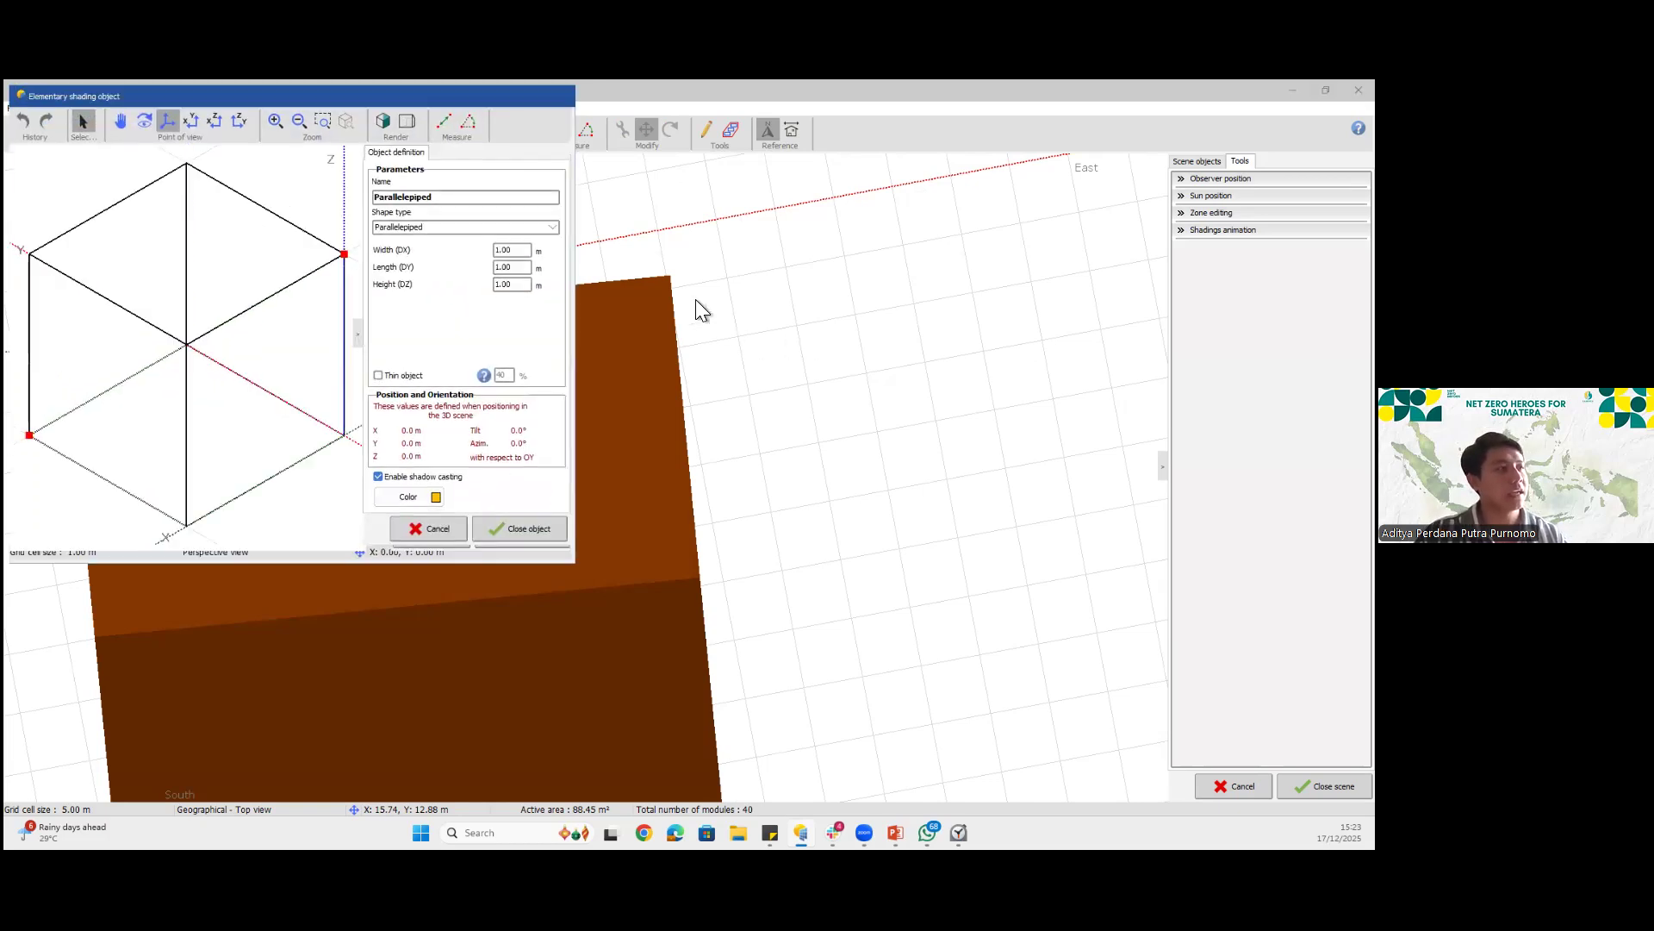
left_click(1357, 221)
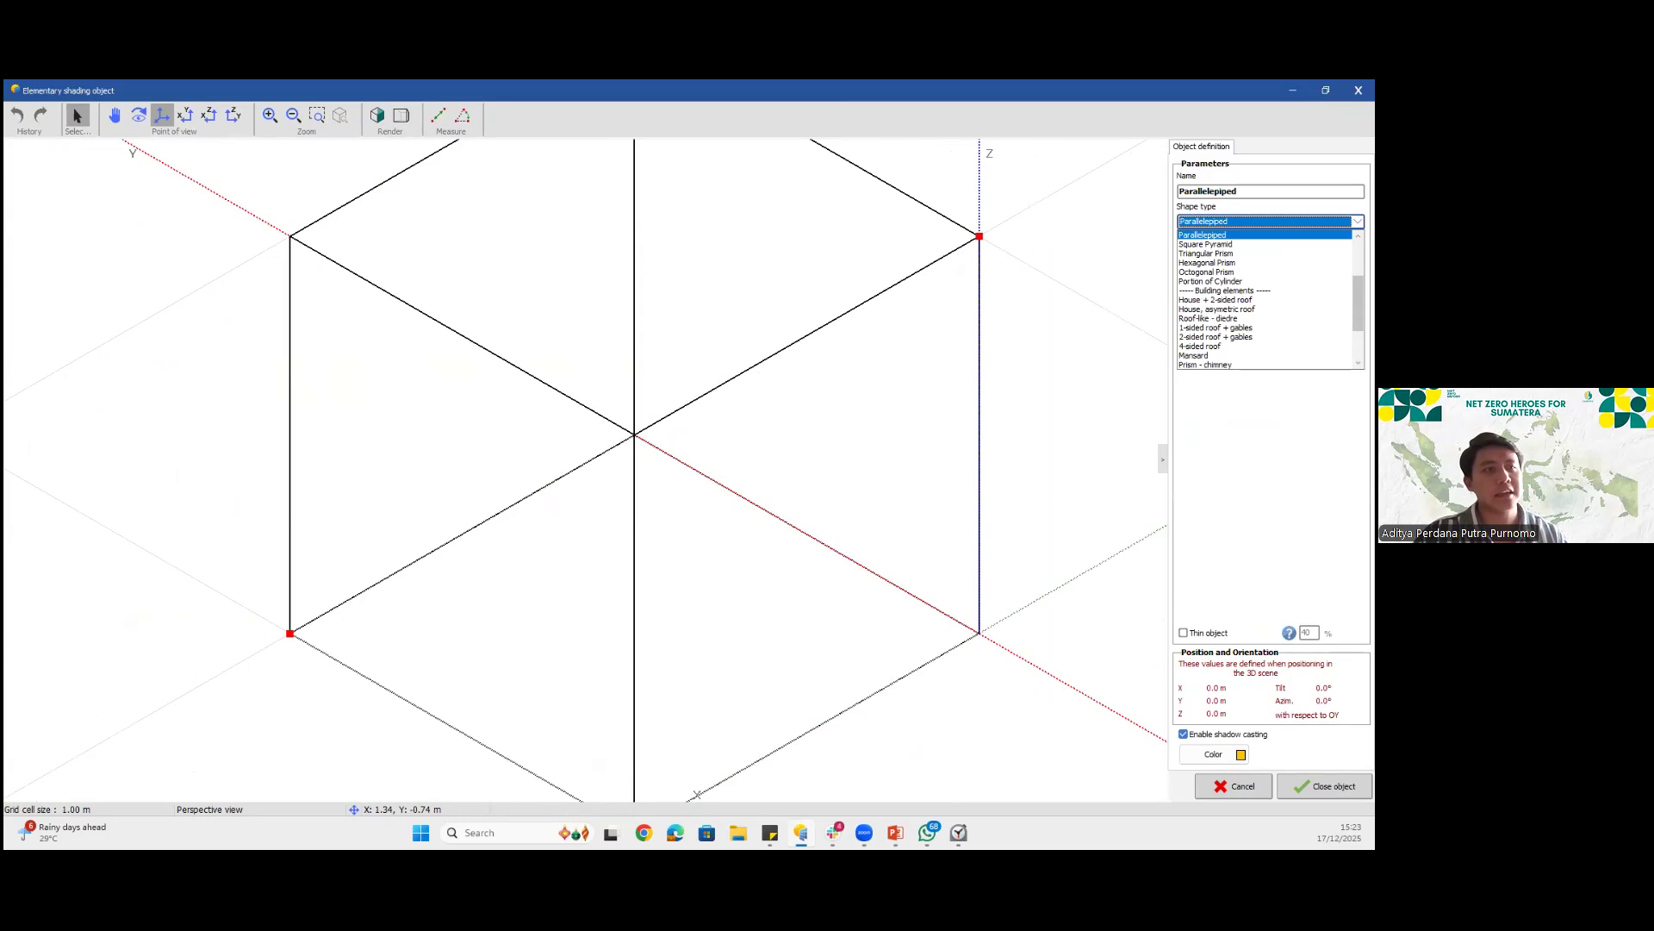
scroll(1358, 302, "up", 3)
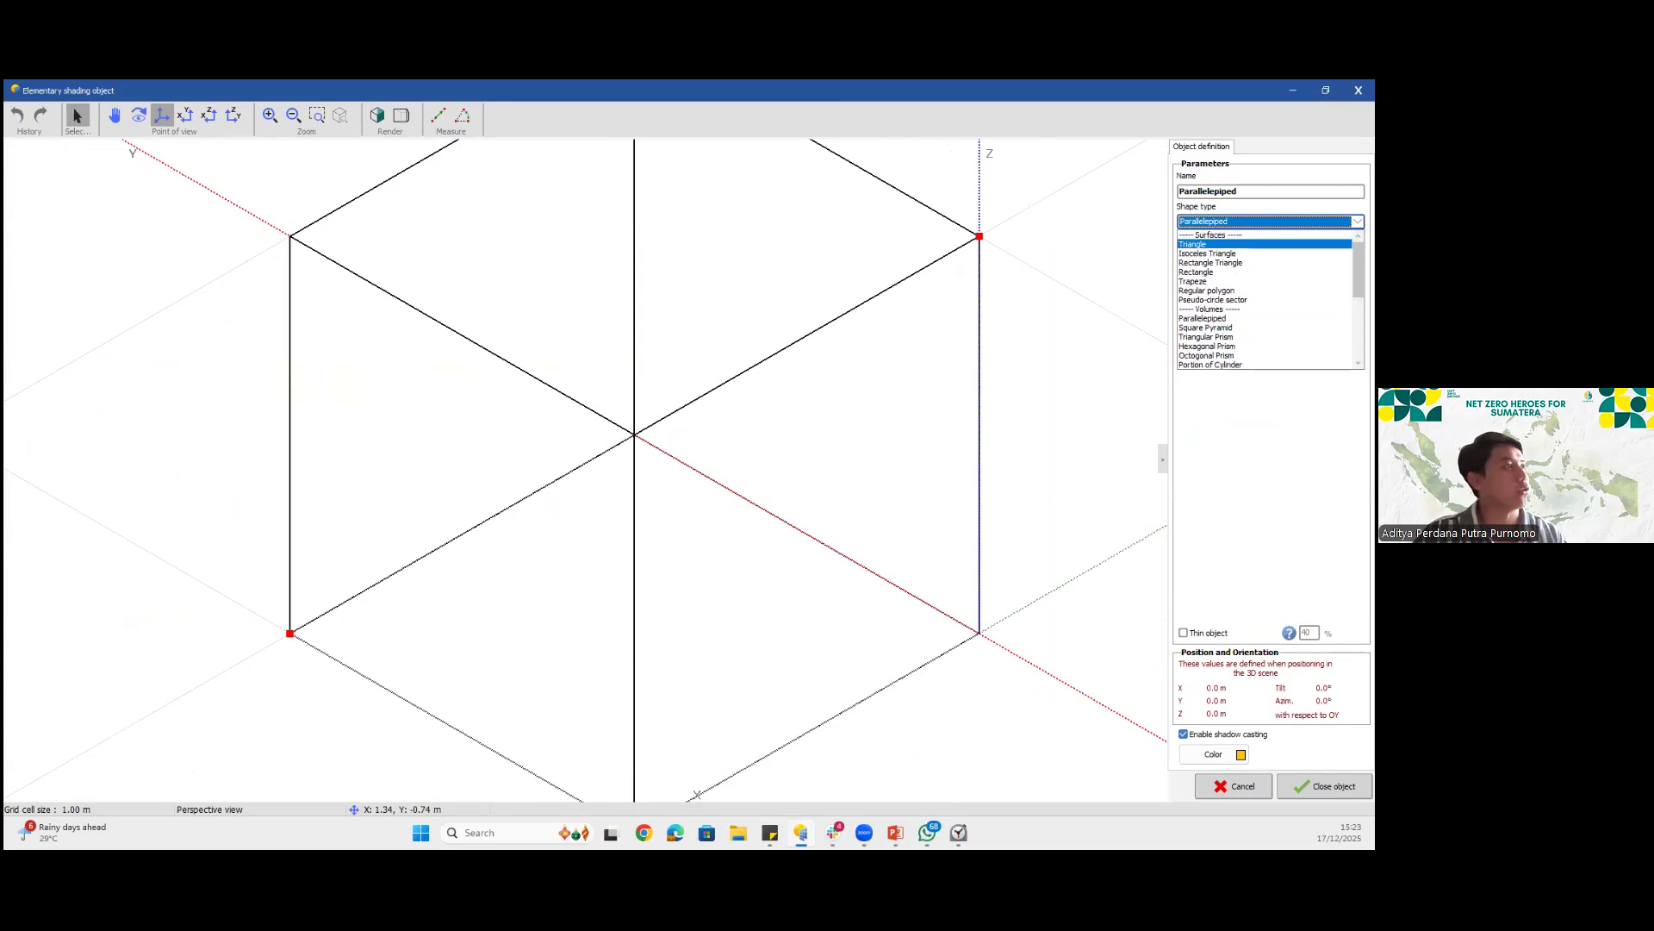
scroll(1266, 299, "down", 5)
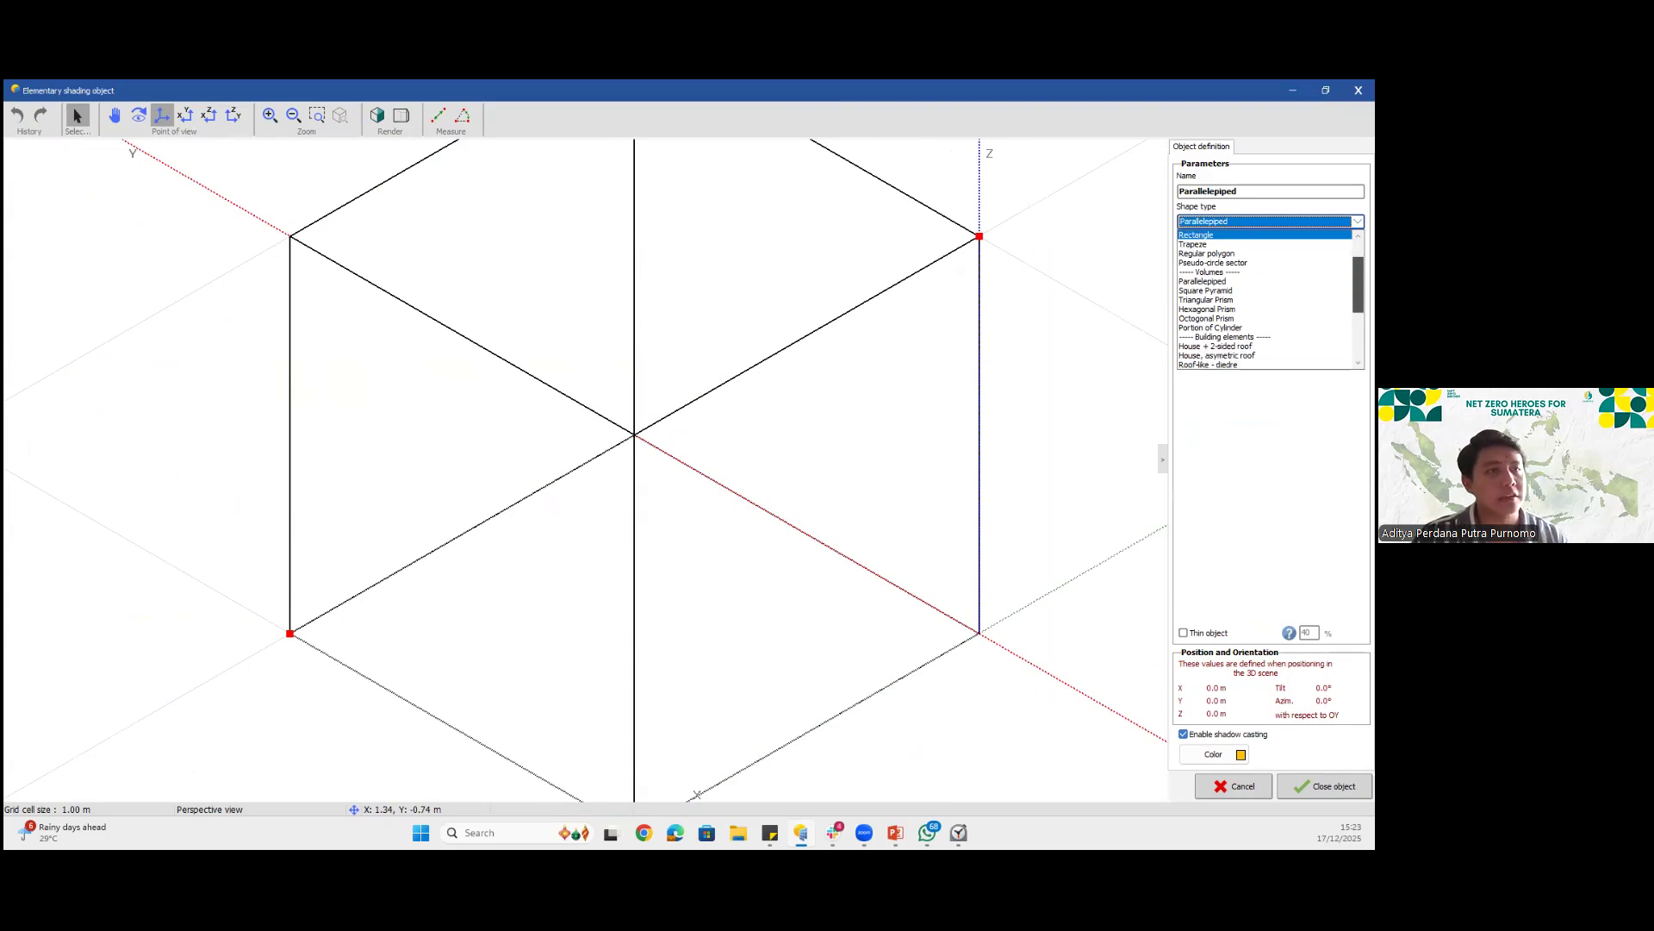
Define the elementary shading object as a tree with 5 m medium height and 3 m low part height, and add it to the scene
left_click(1223, 327)
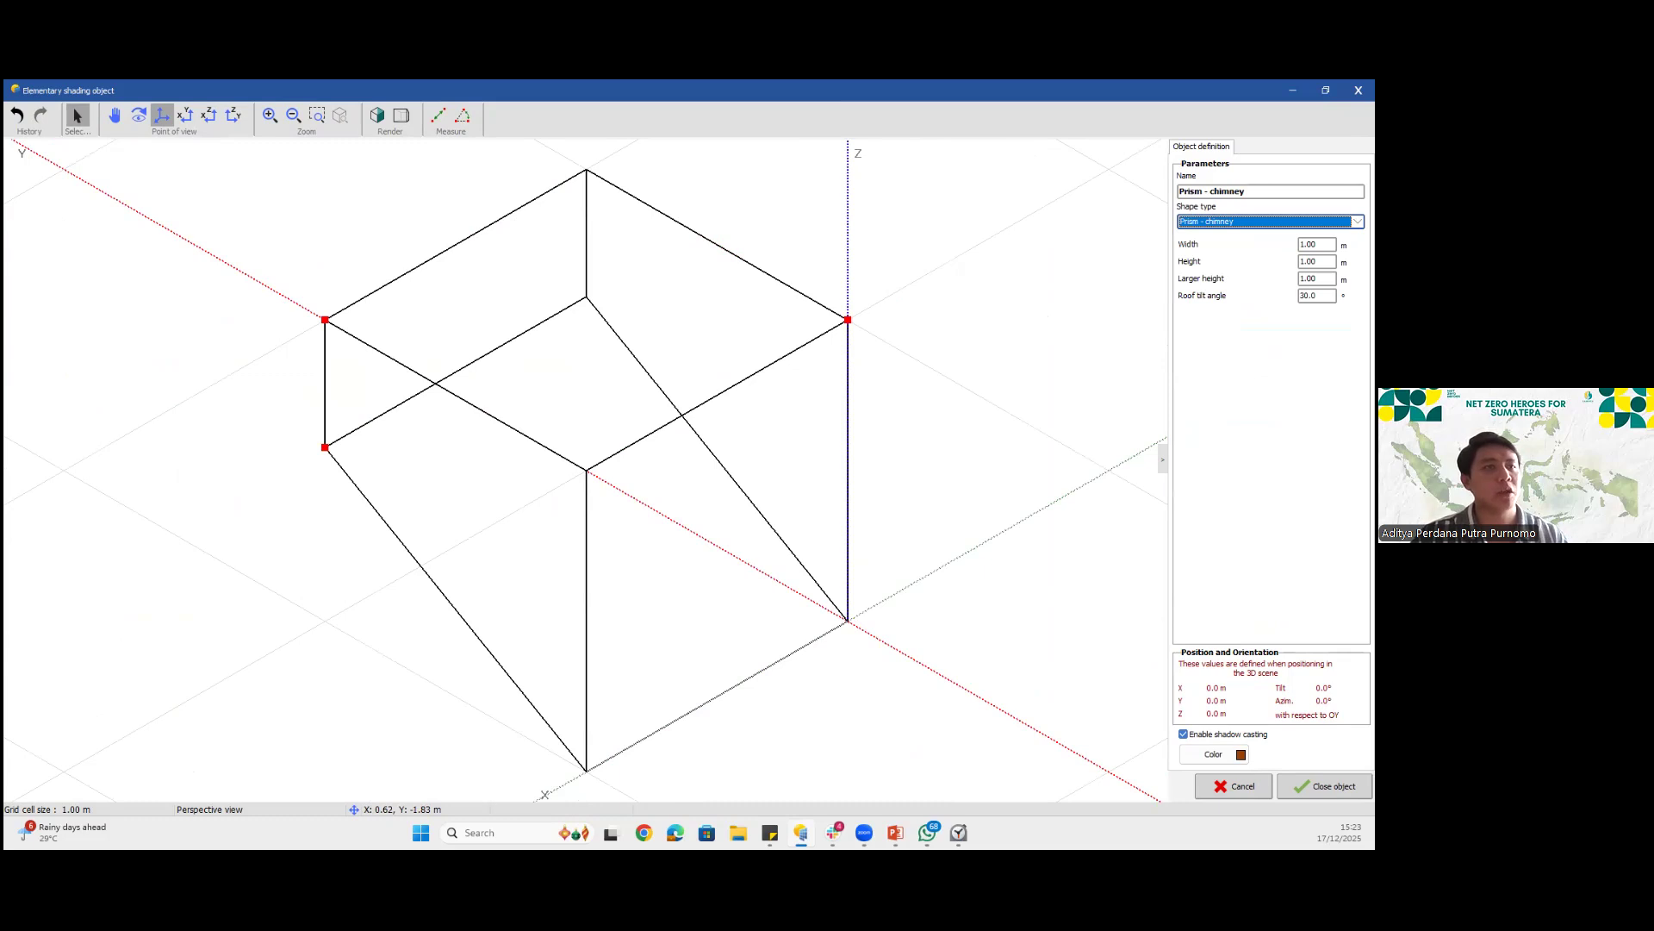
left_click(1266, 221)
left_click(1193, 308)
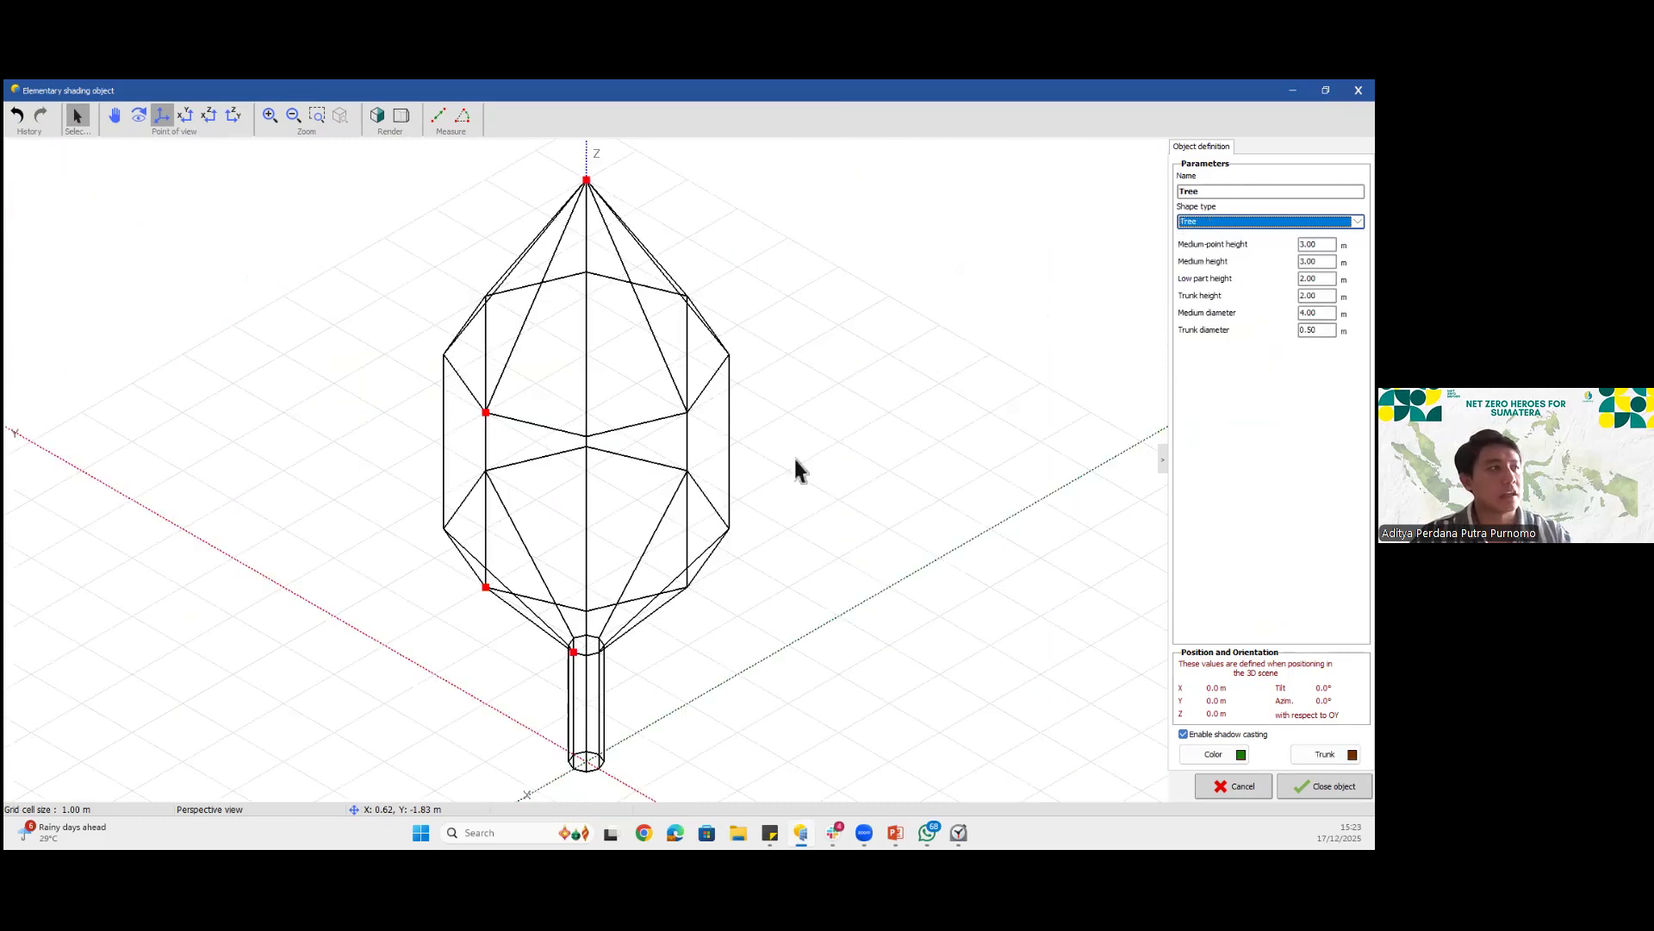
scroll(741, 500, "down", 2)
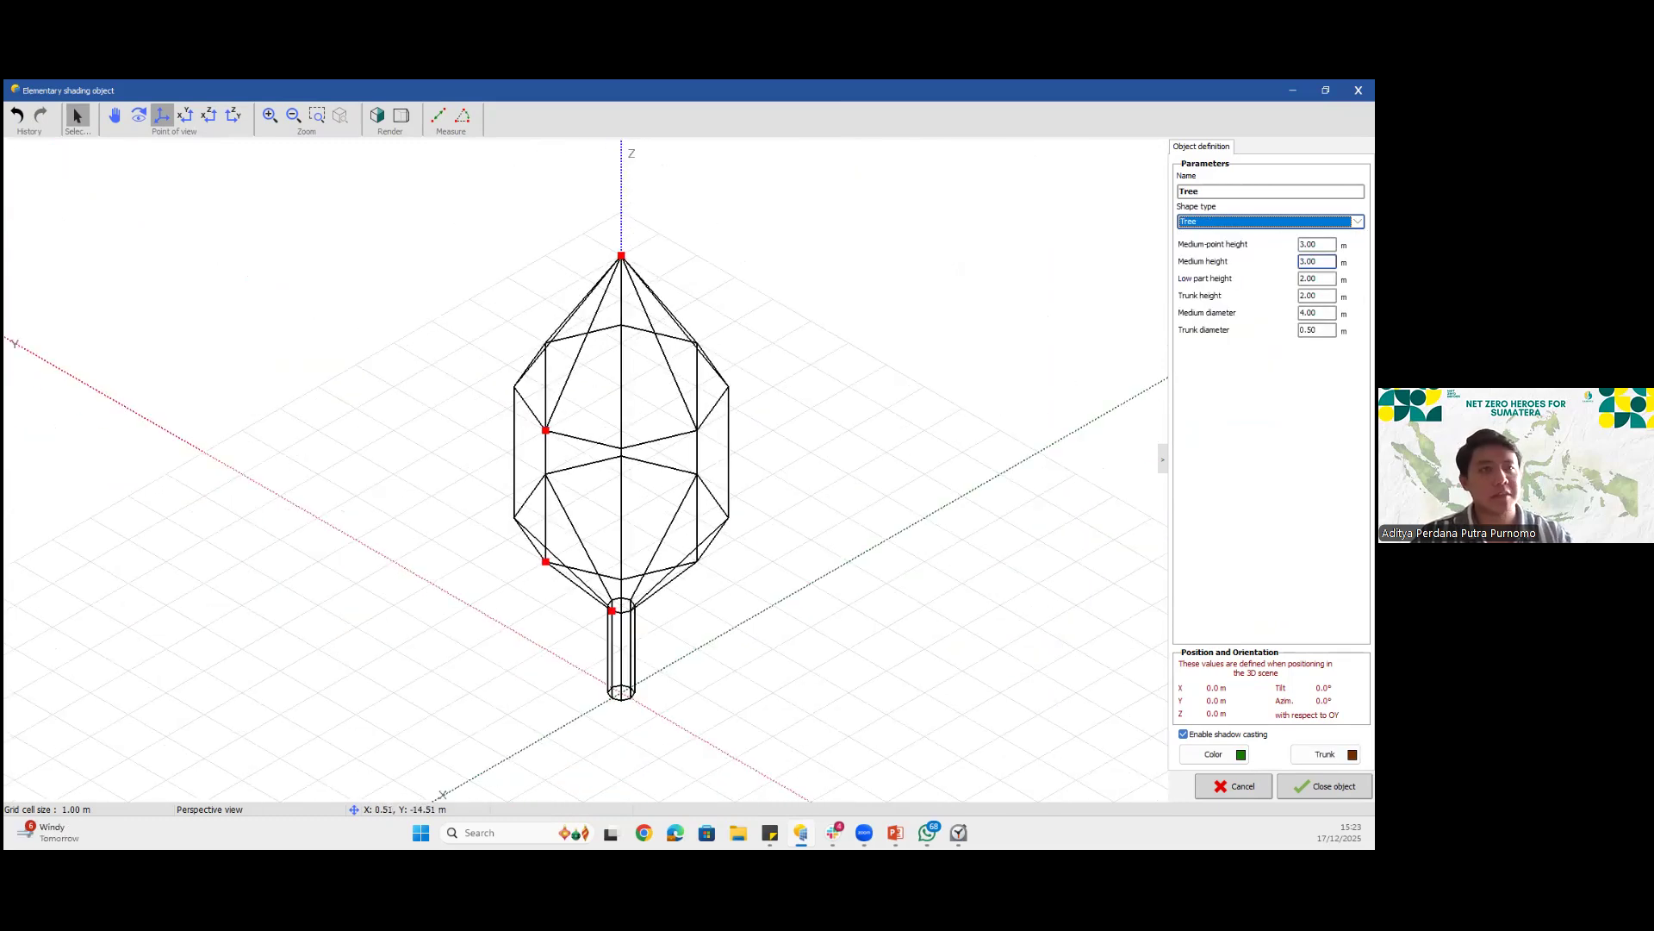
left_click(1305, 245)
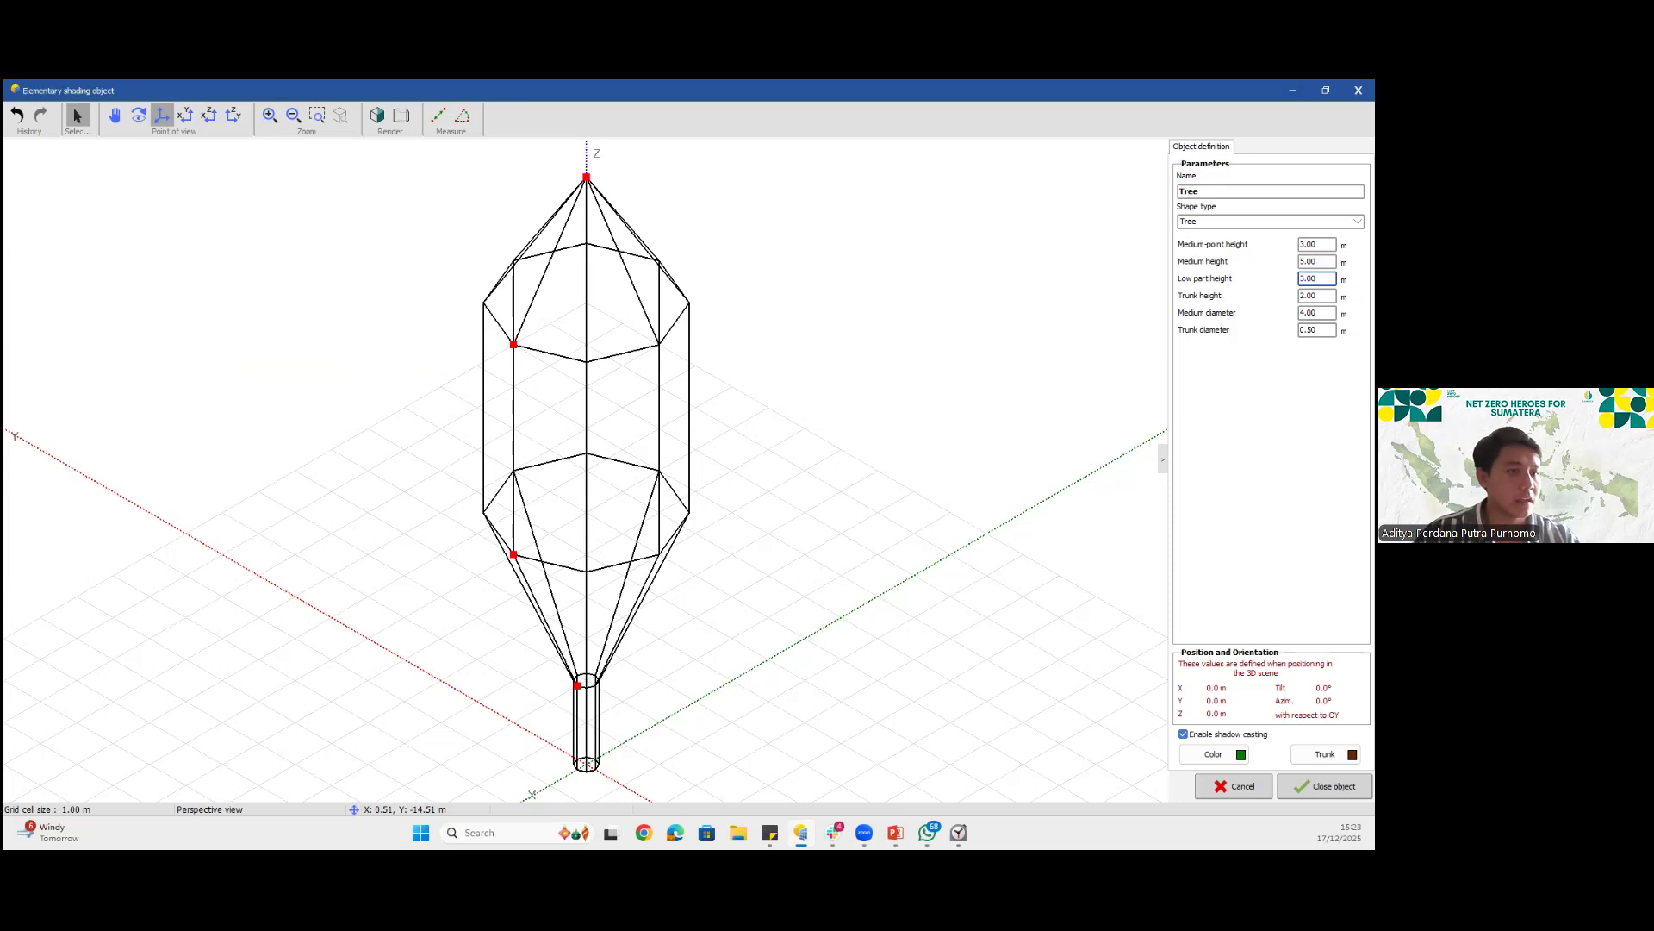
key("Return")
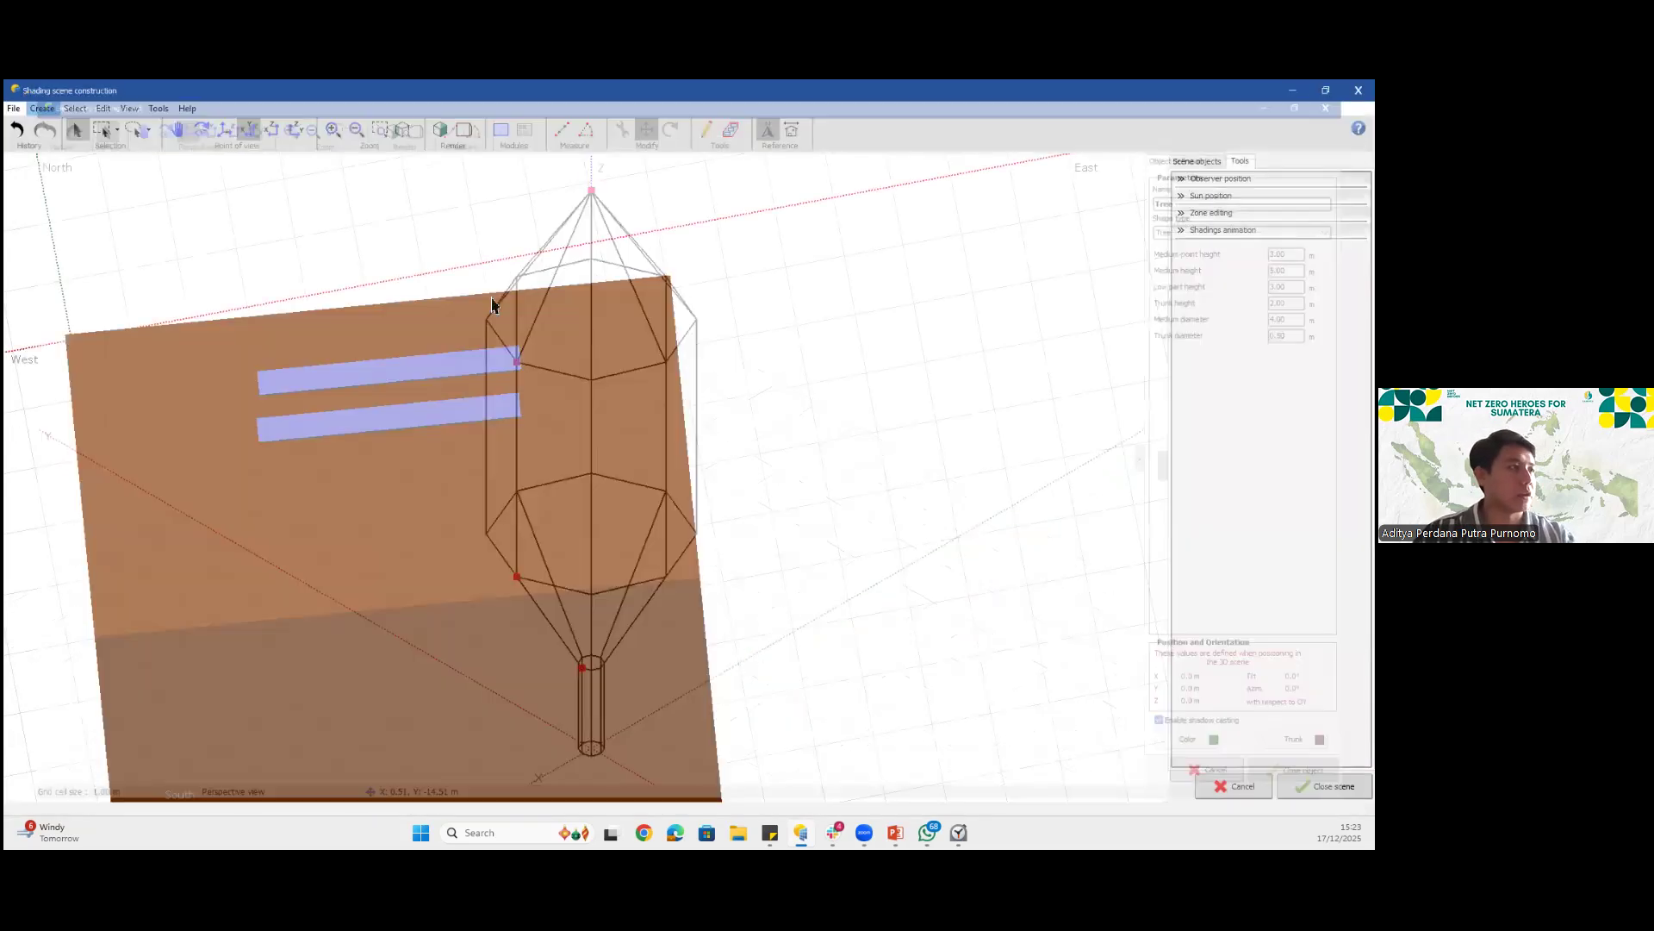
Place the tree beside the building's north edge in front of the PV tables and duplicate it
scroll(348, 344, "down", 5)
left_click_drag(347, 346, 531, 311)
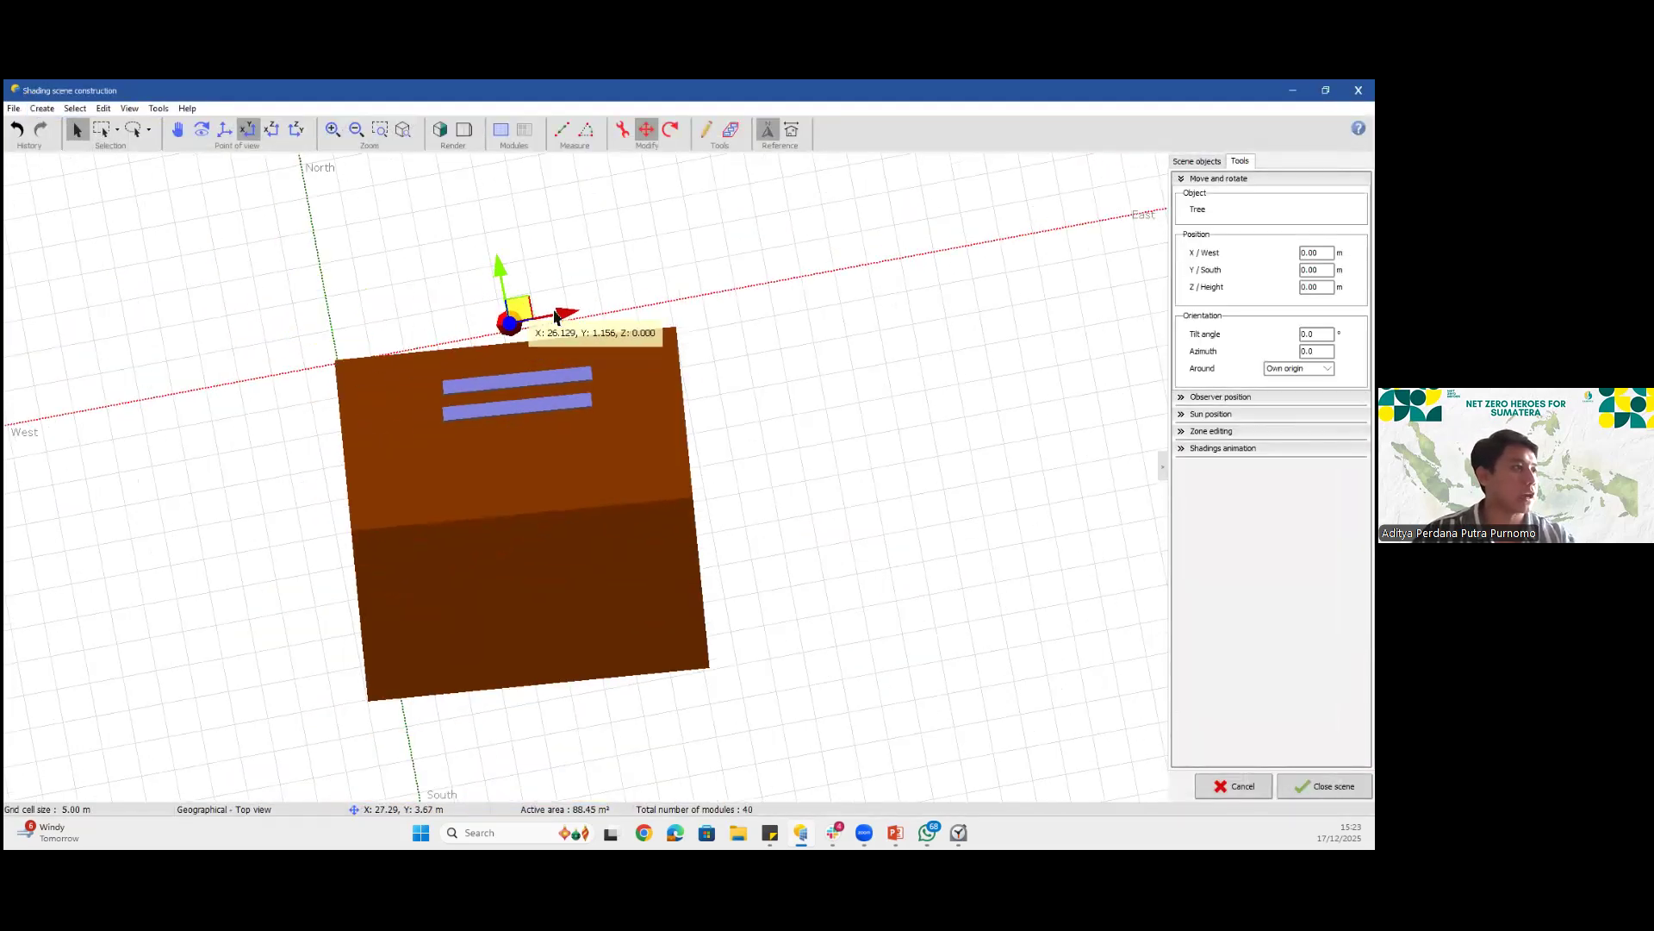
left_click(558, 362)
mouse_move(717, 291)
left_mouse_down()
mouse_move(827, 186)
mouse_move(745, 295)
left_mouse_up()
left_click_drag(464, 518, 718, 455)
key("F2")
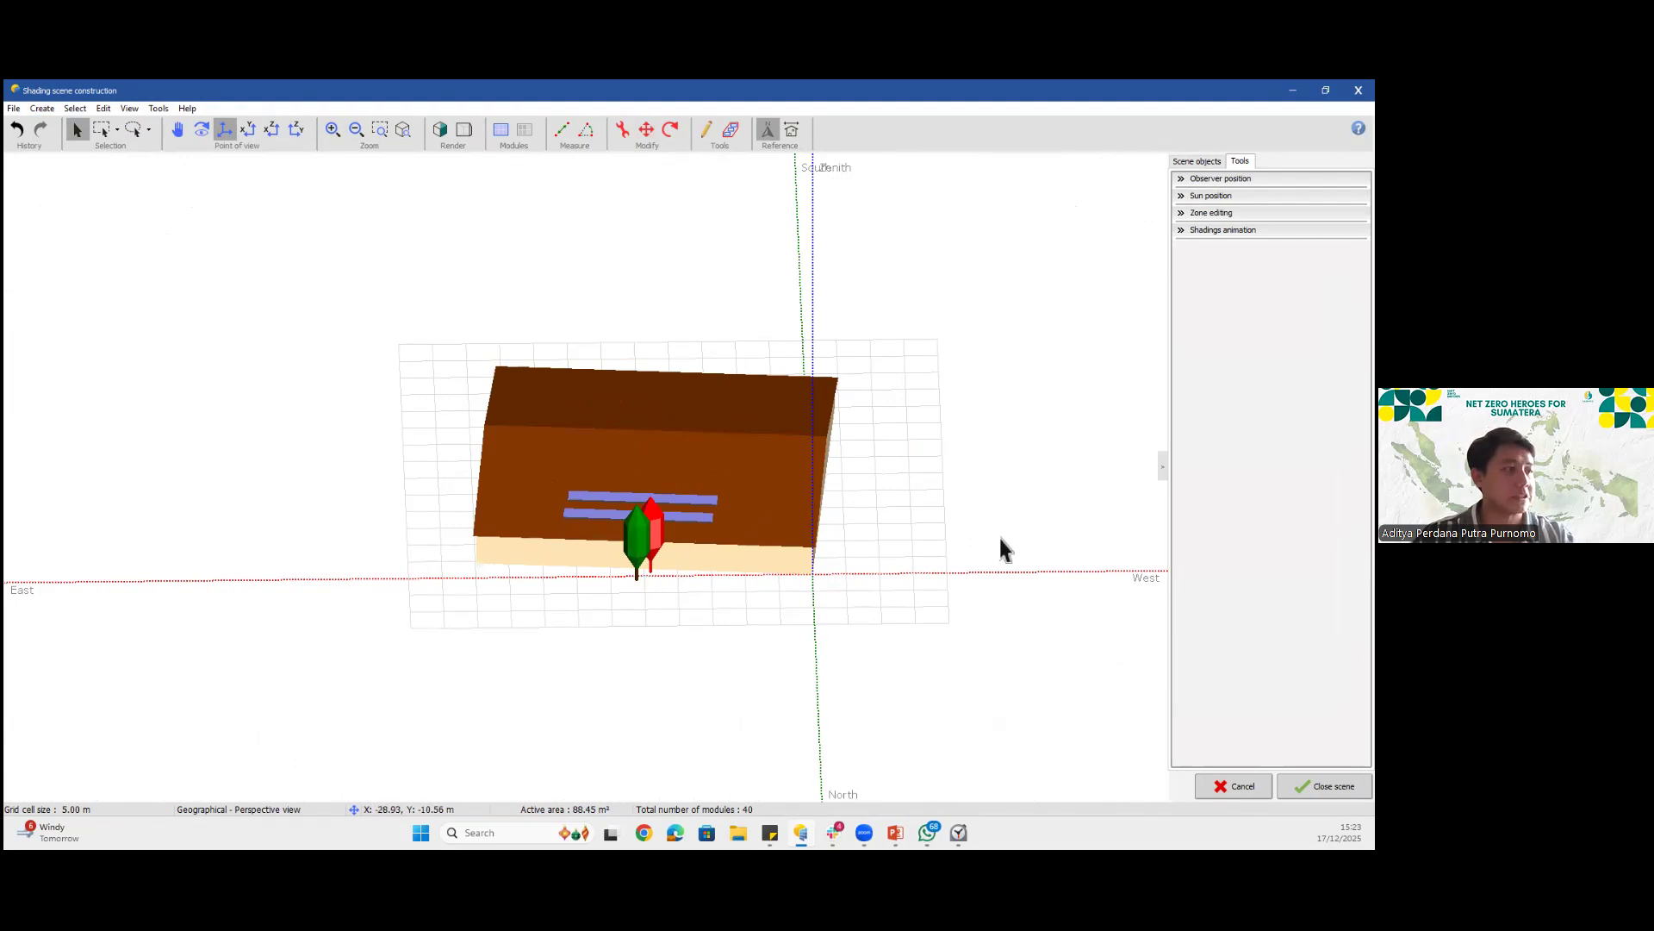
Move the second tree so both trees stand side by side along the building's north edge
left_click(250, 133)
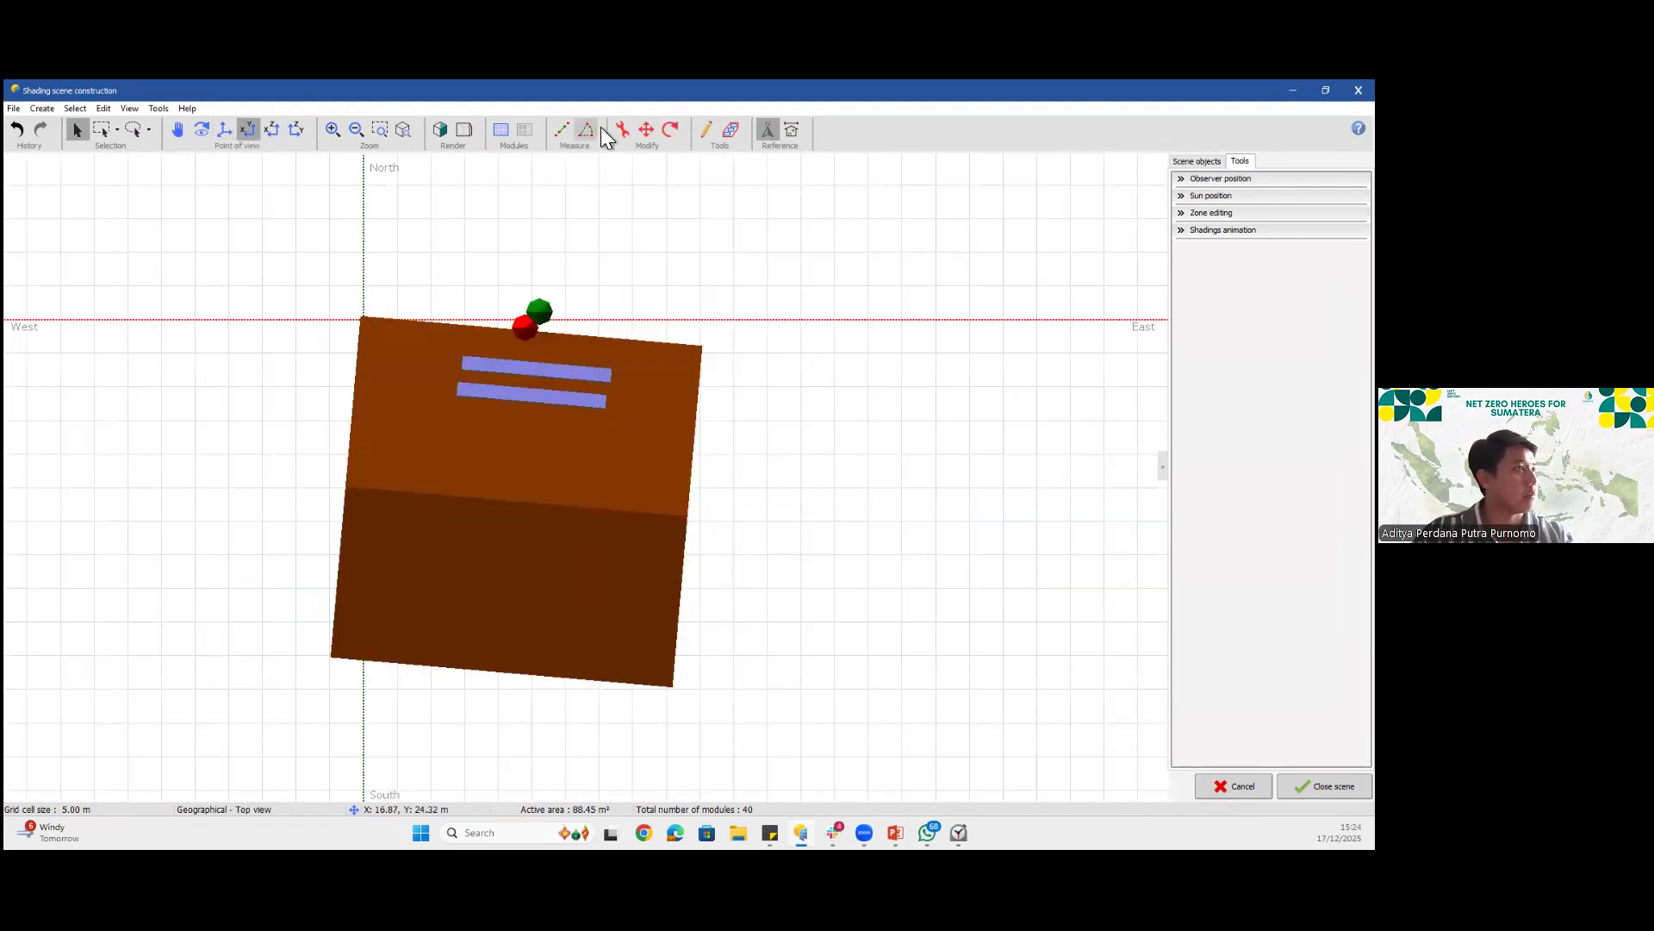
left_click(647, 129)
left_click_drag(589, 314, 597, 303)
left_click_drag(663, 345, 827, 638)
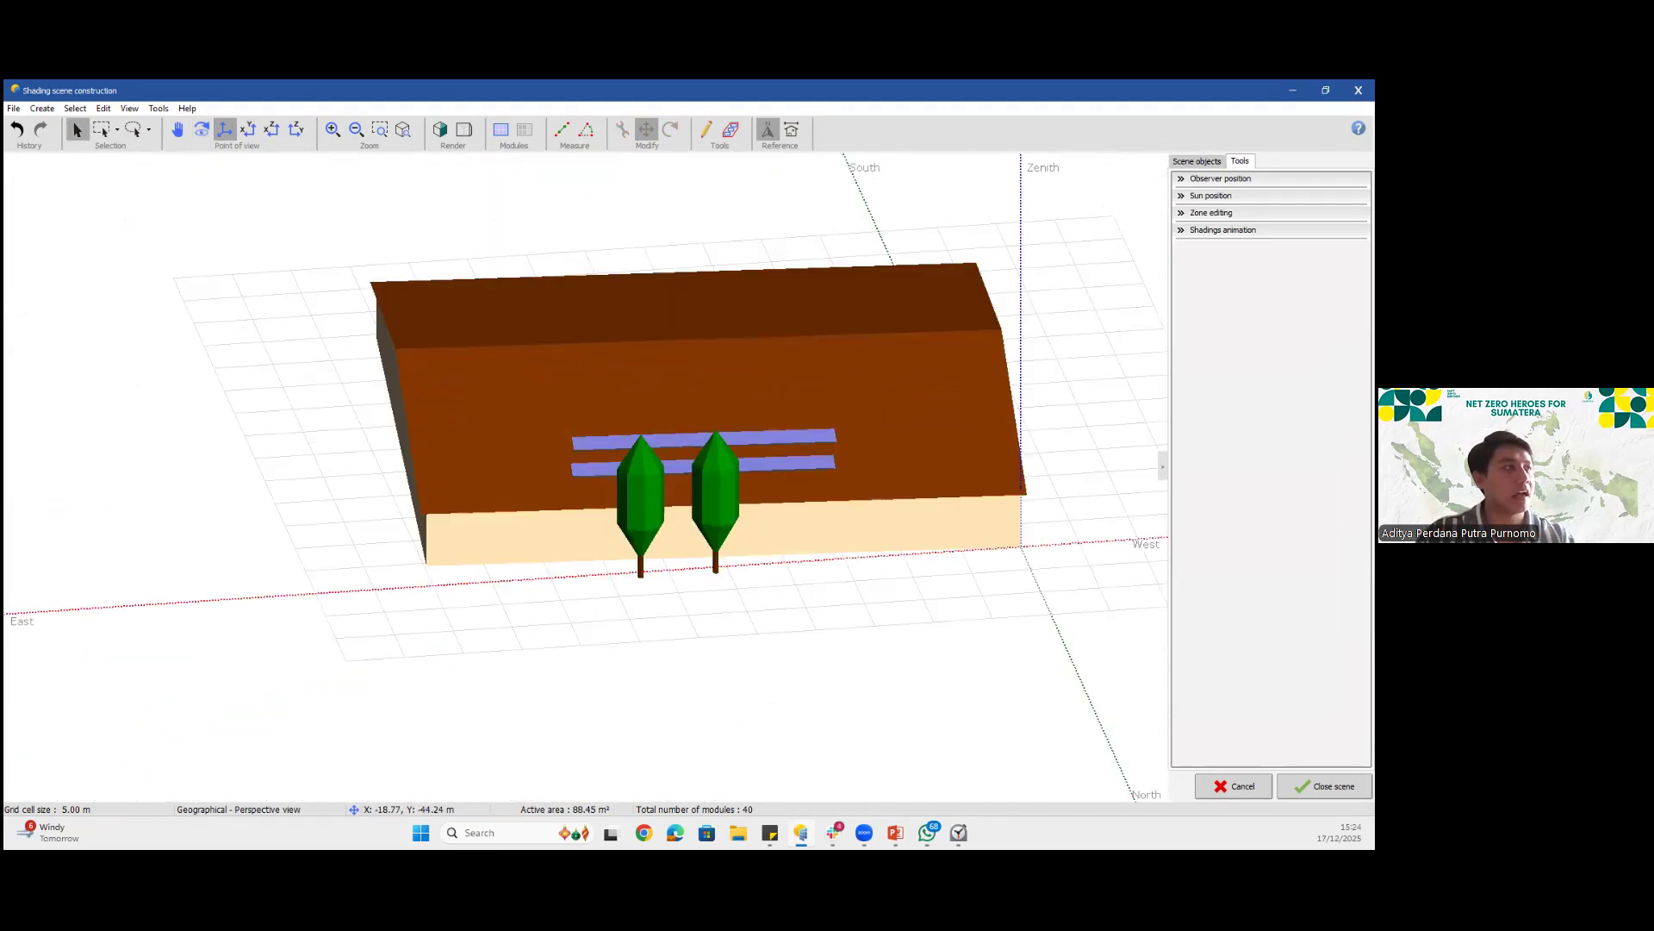
Play the shading animation on the 3D scene for 21/06/2024 with a 15-minute step duration
mouse_move(875, 359)
left_mouse_down()
mouse_move(1023, 380)
mouse_move(978, 499)
mouse_move(884, 356)
left_mouse_up()
left_click(1240, 162)
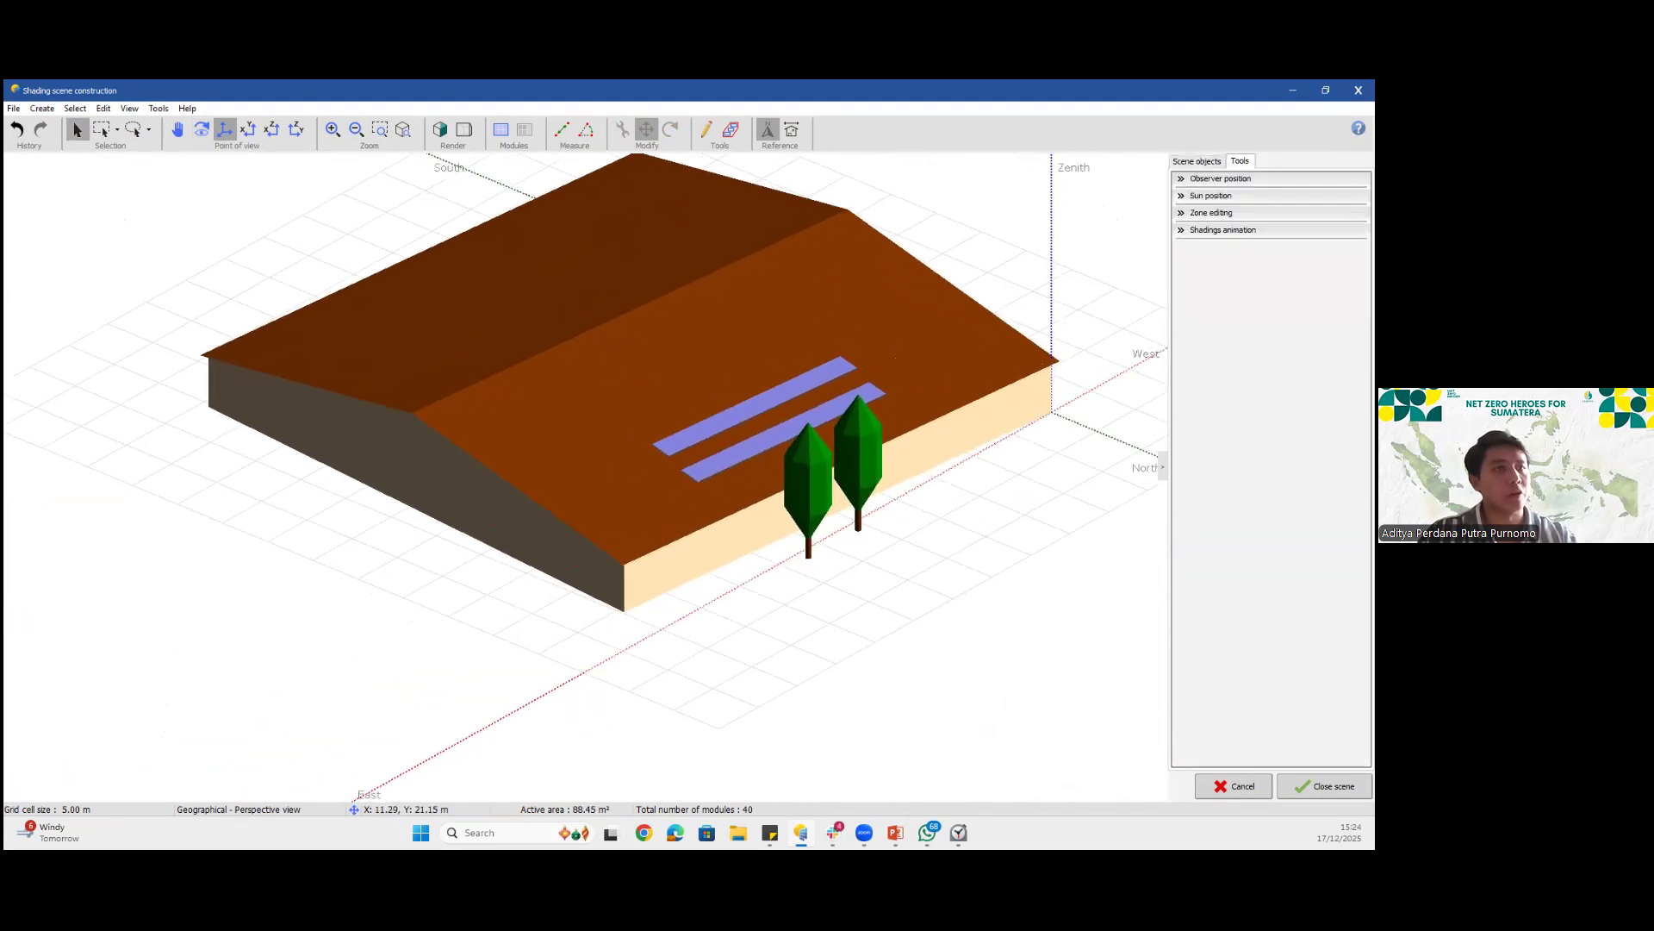
left_click(1223, 230)
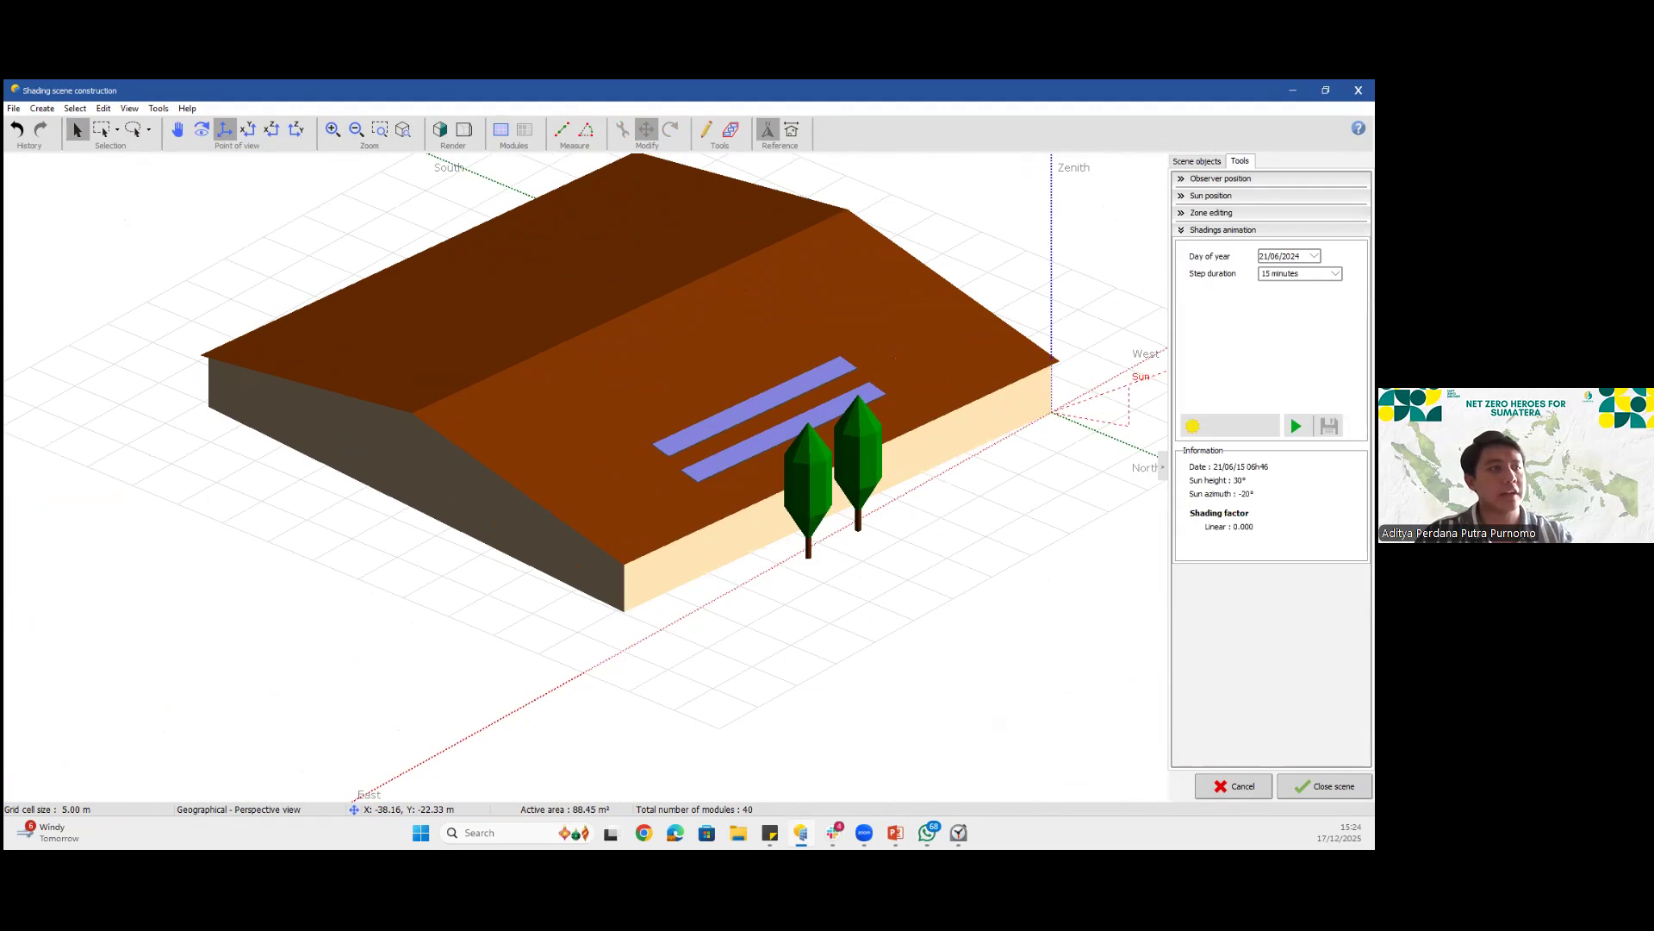
left_click(1295, 426)
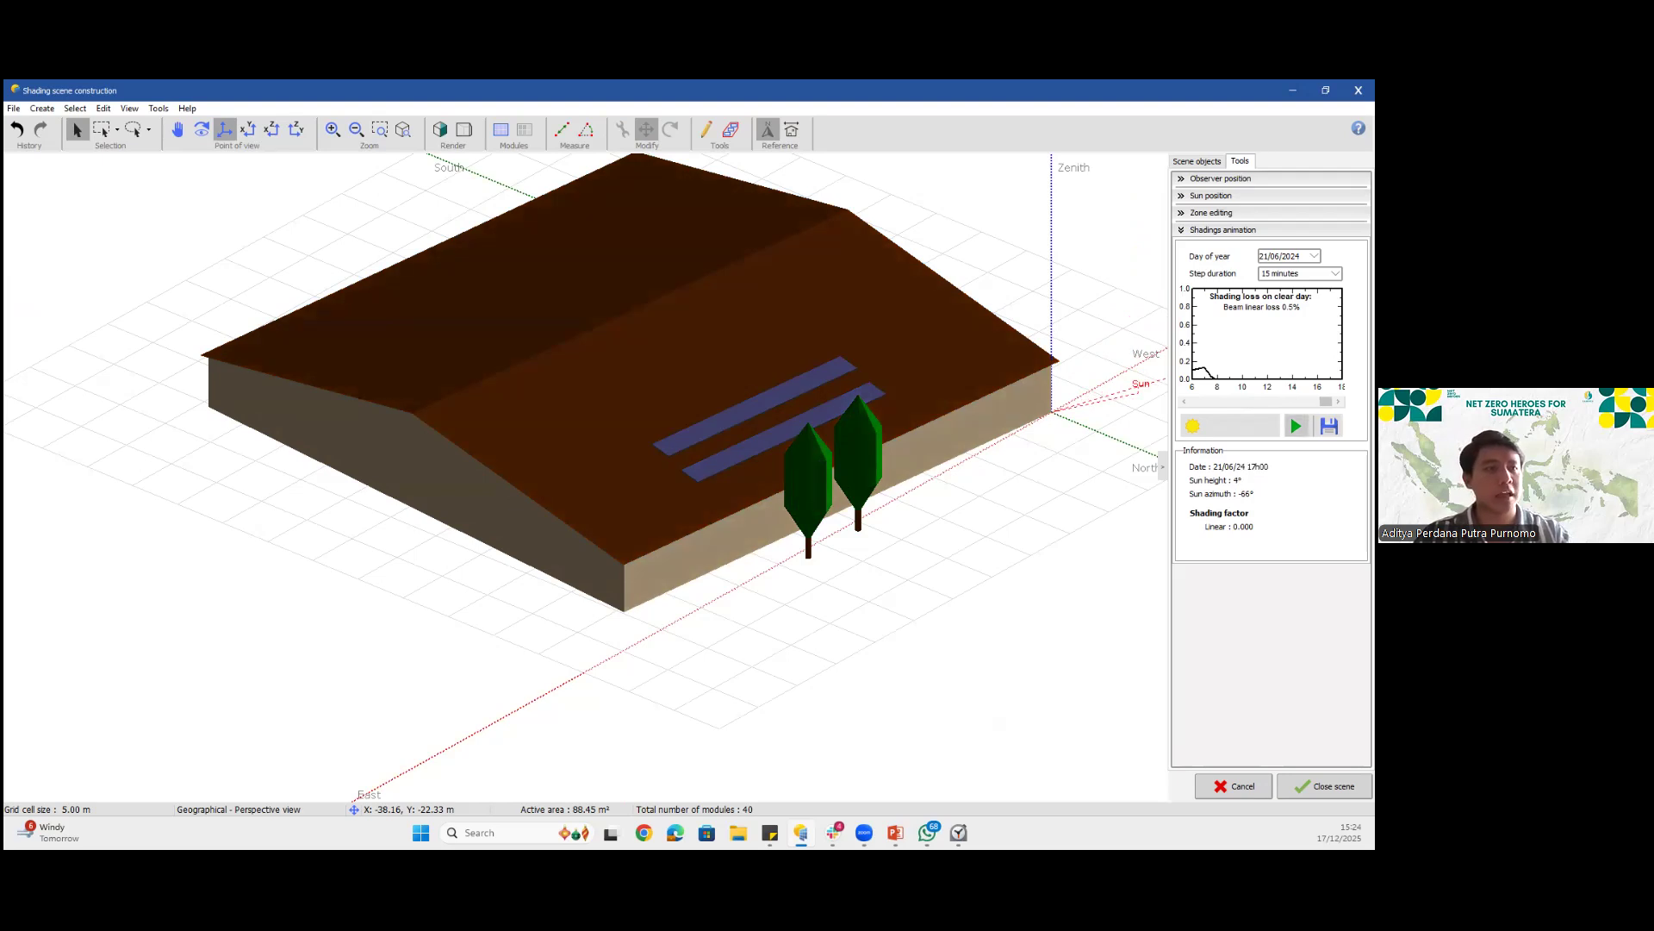
left_click(1296, 425)
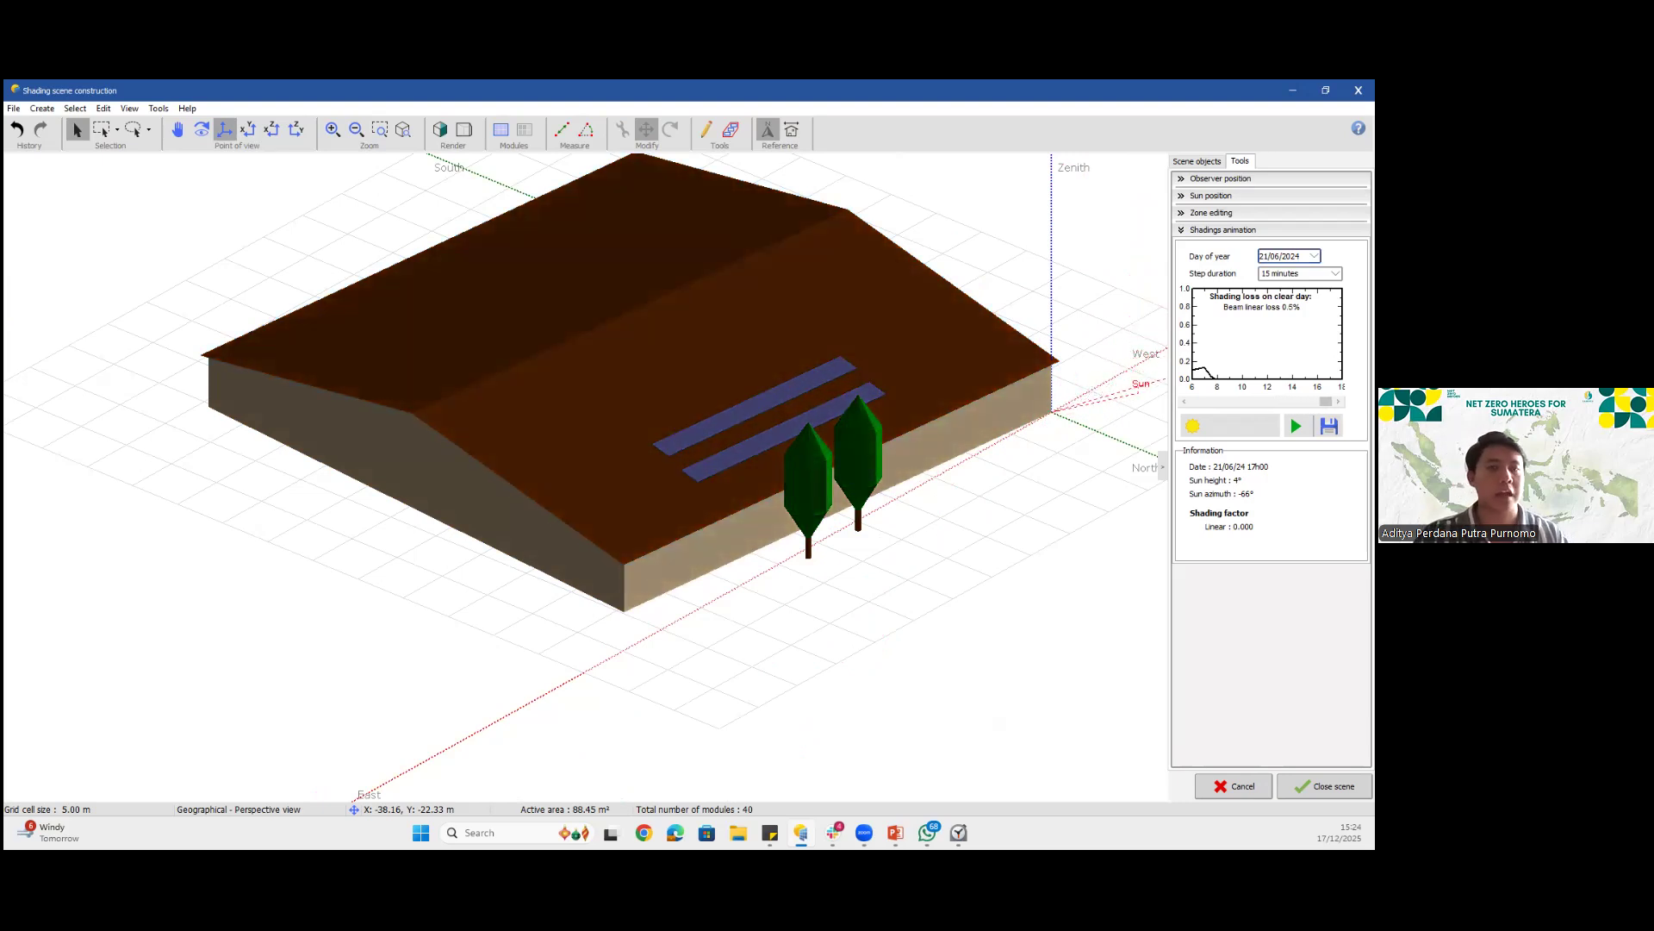
Set the shading animation day to 17/04/2024 and play it
left_click(1314, 256)
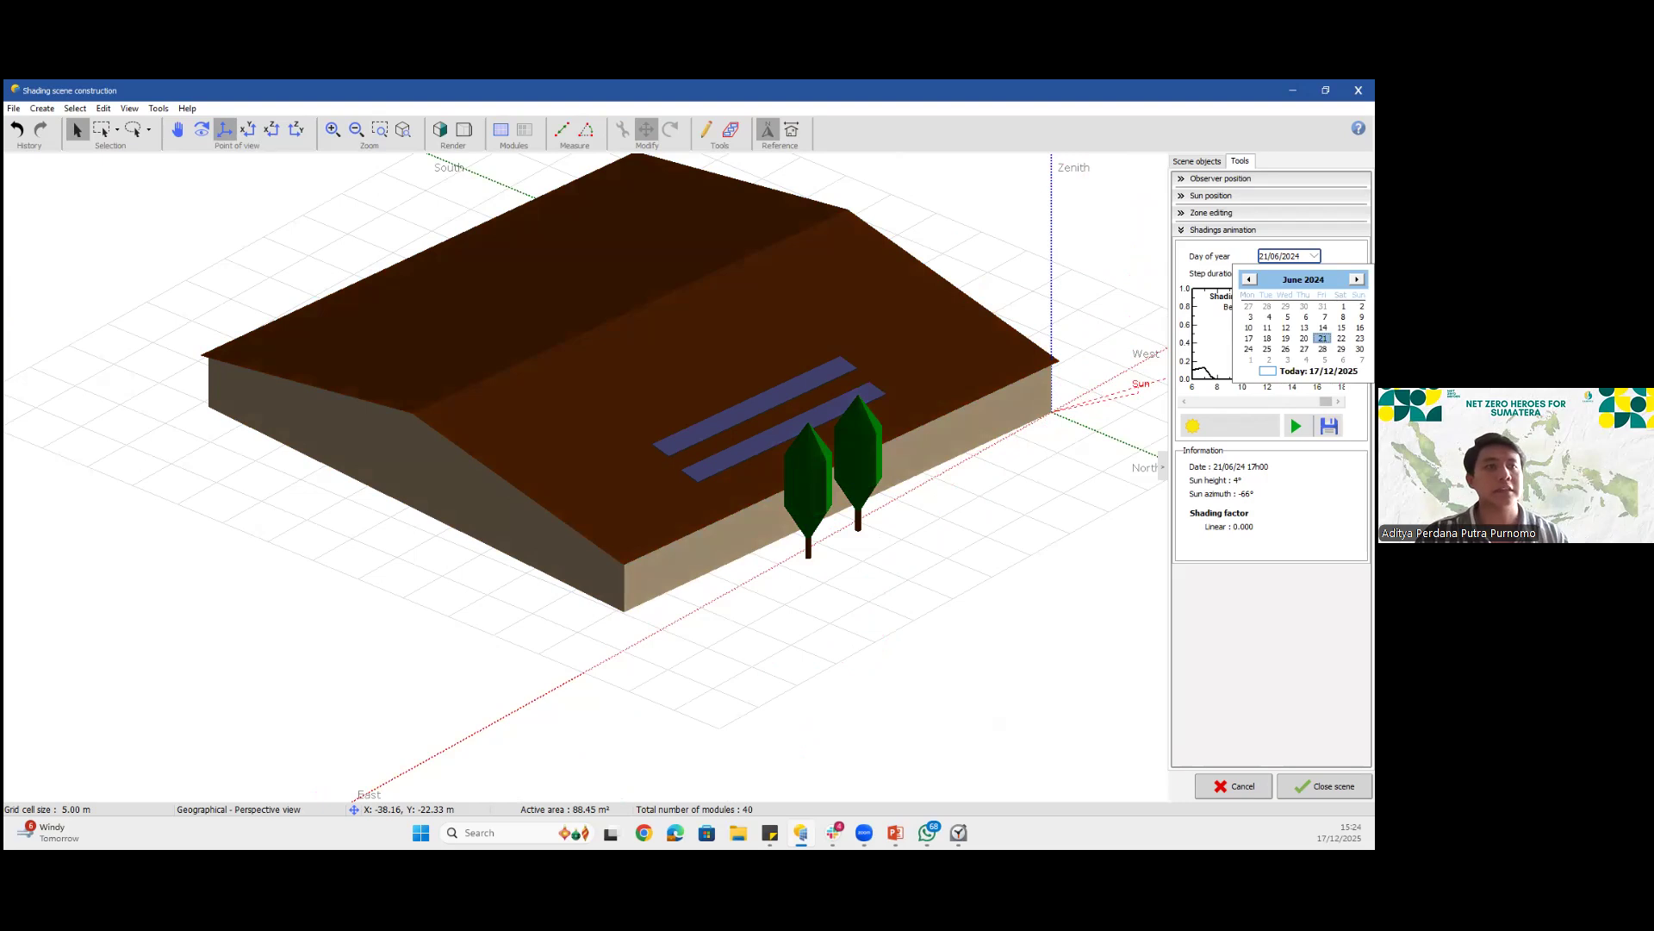
left_click(1248, 279)
left_click(1249, 280)
left_click(1285, 338)
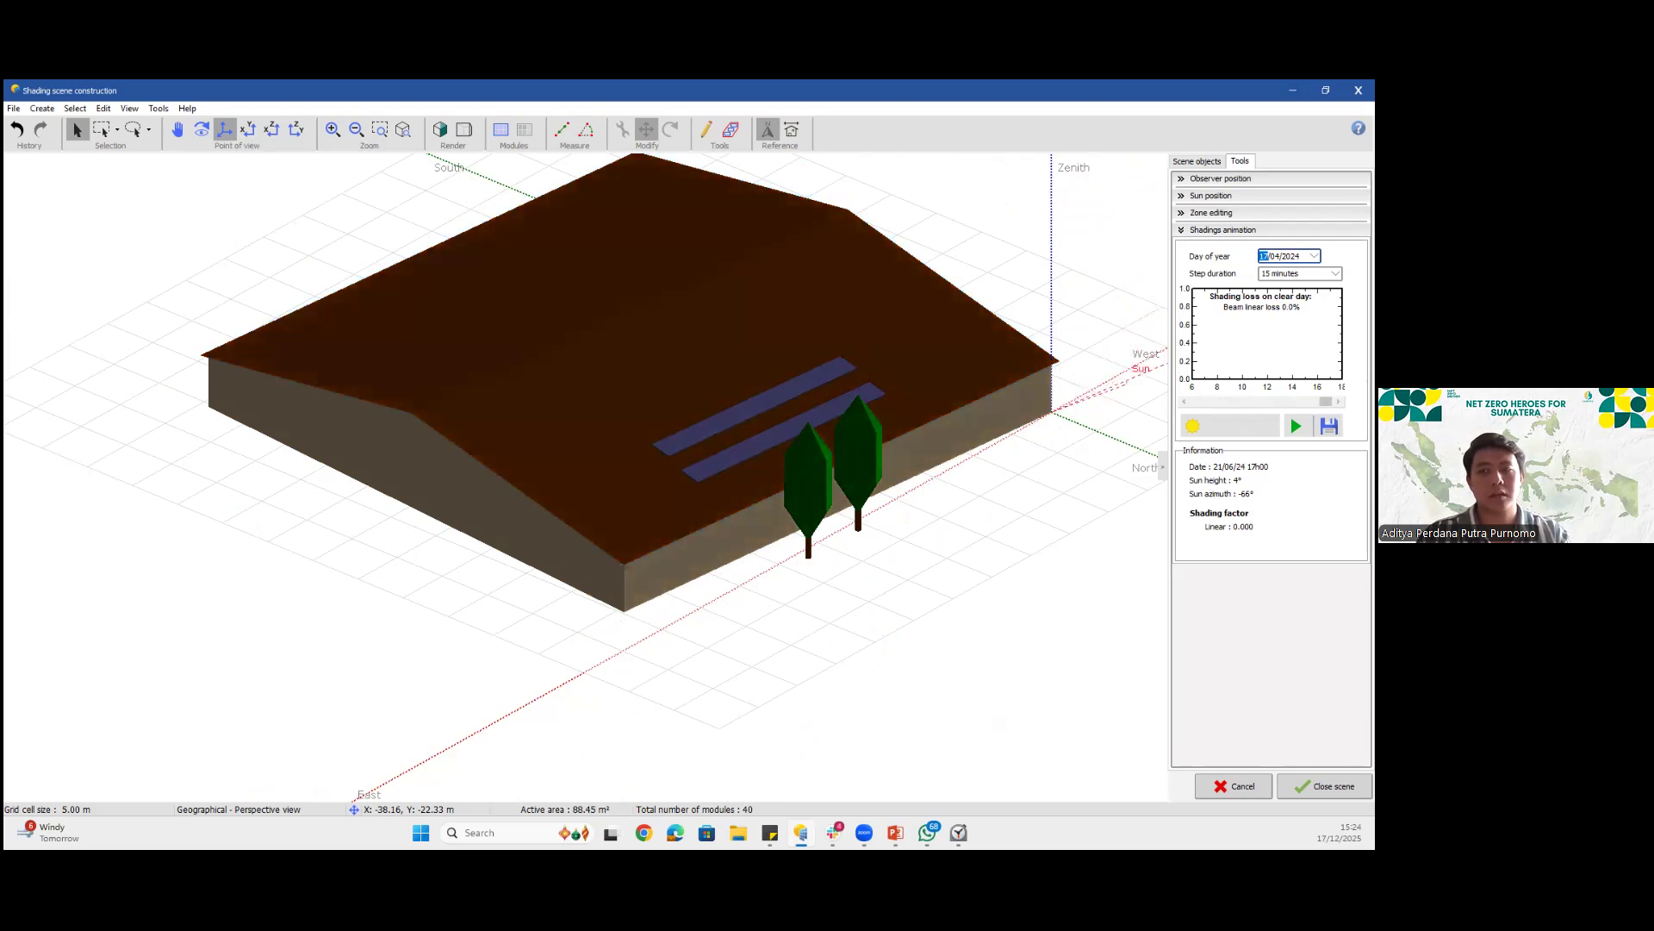
Set the shading animation day to 20/09/2024 and play it
left_click(1314, 256)
left_click(1357, 279)
left_click(1357, 279)
left_click(1357, 279)
left_click(1357, 279)
left_click(1357, 279)
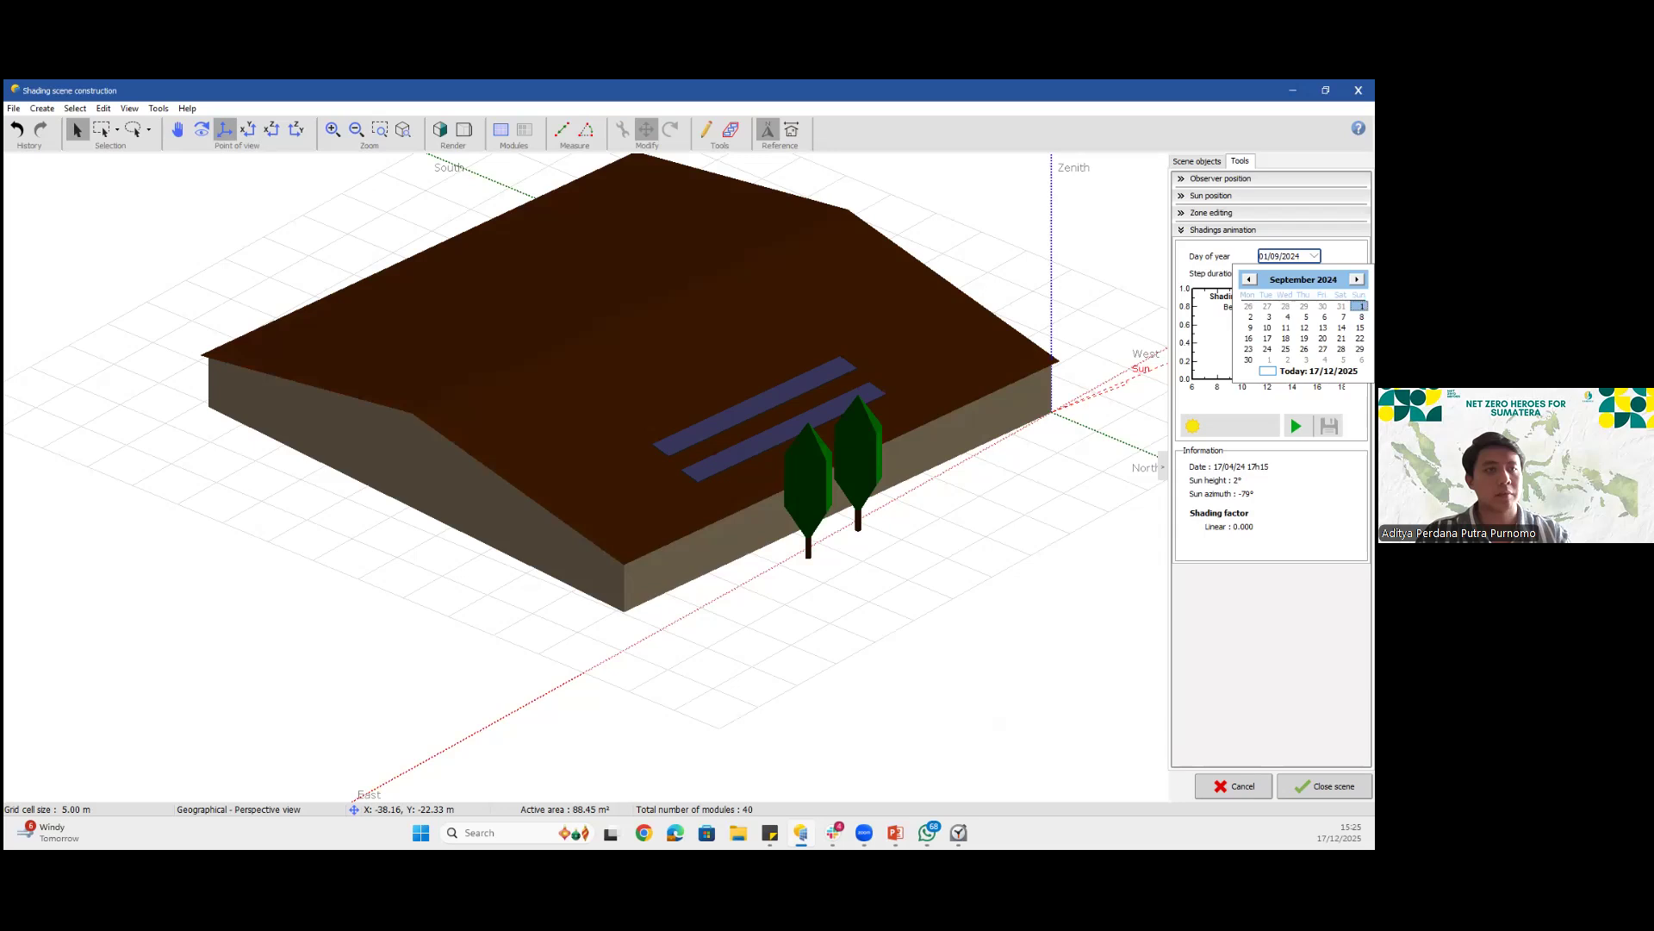
left_click(1322, 338)
left_click(1296, 425)
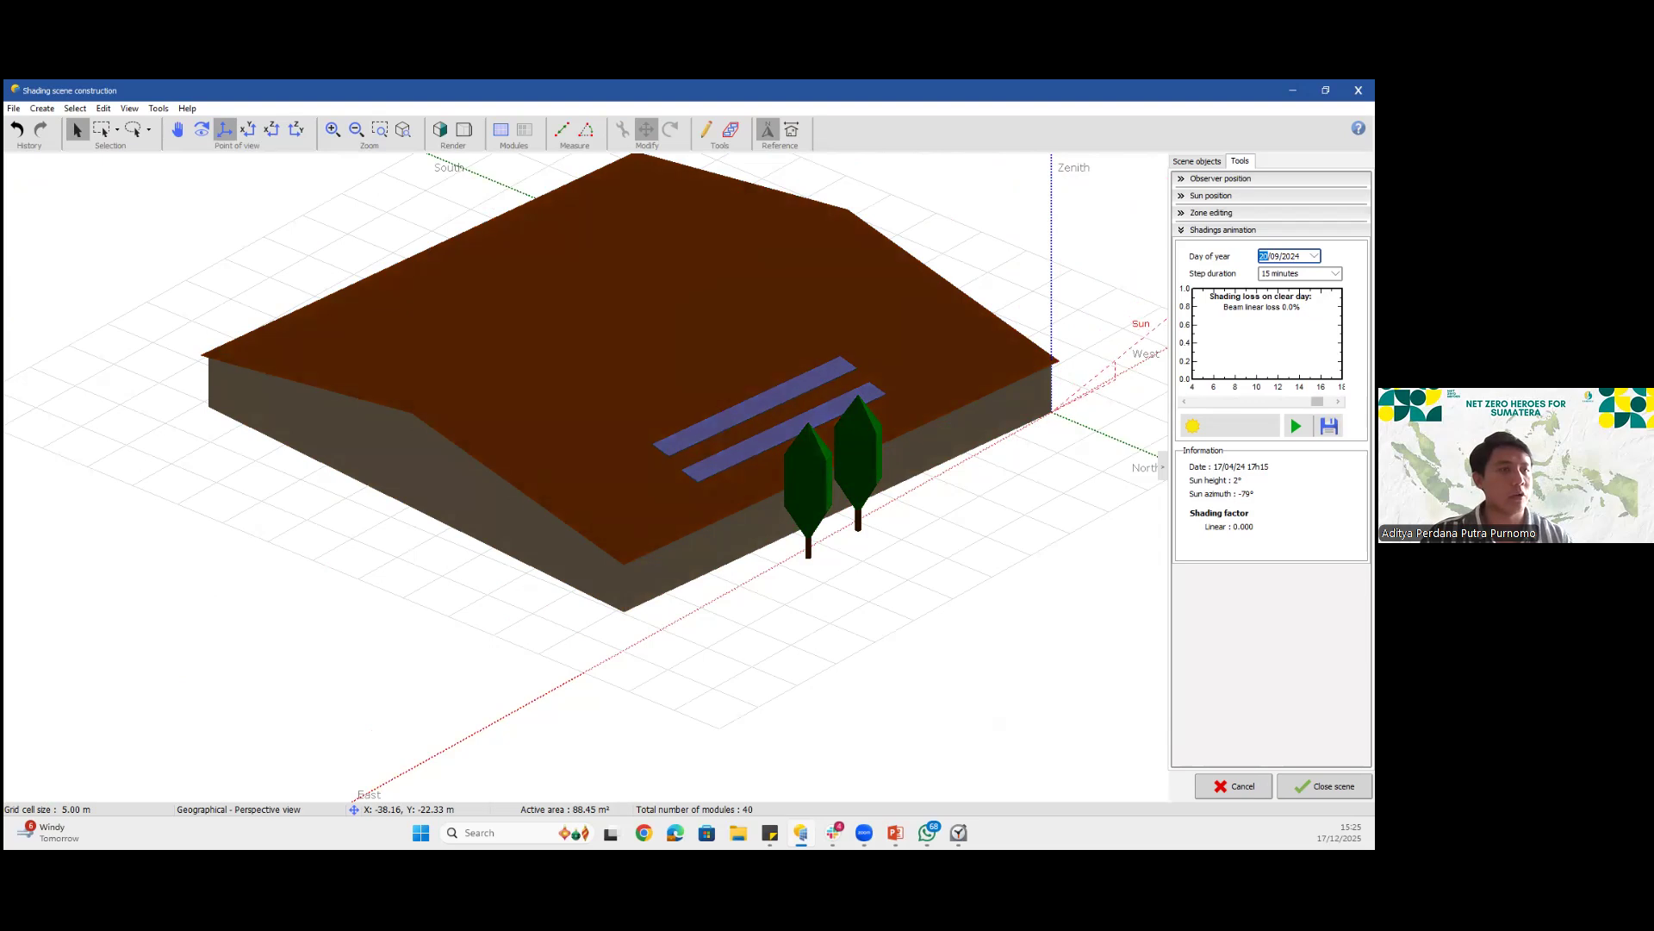
Close the 3D scene and compute the linear shading factor table for the near shadings definition
left_click(1324, 785)
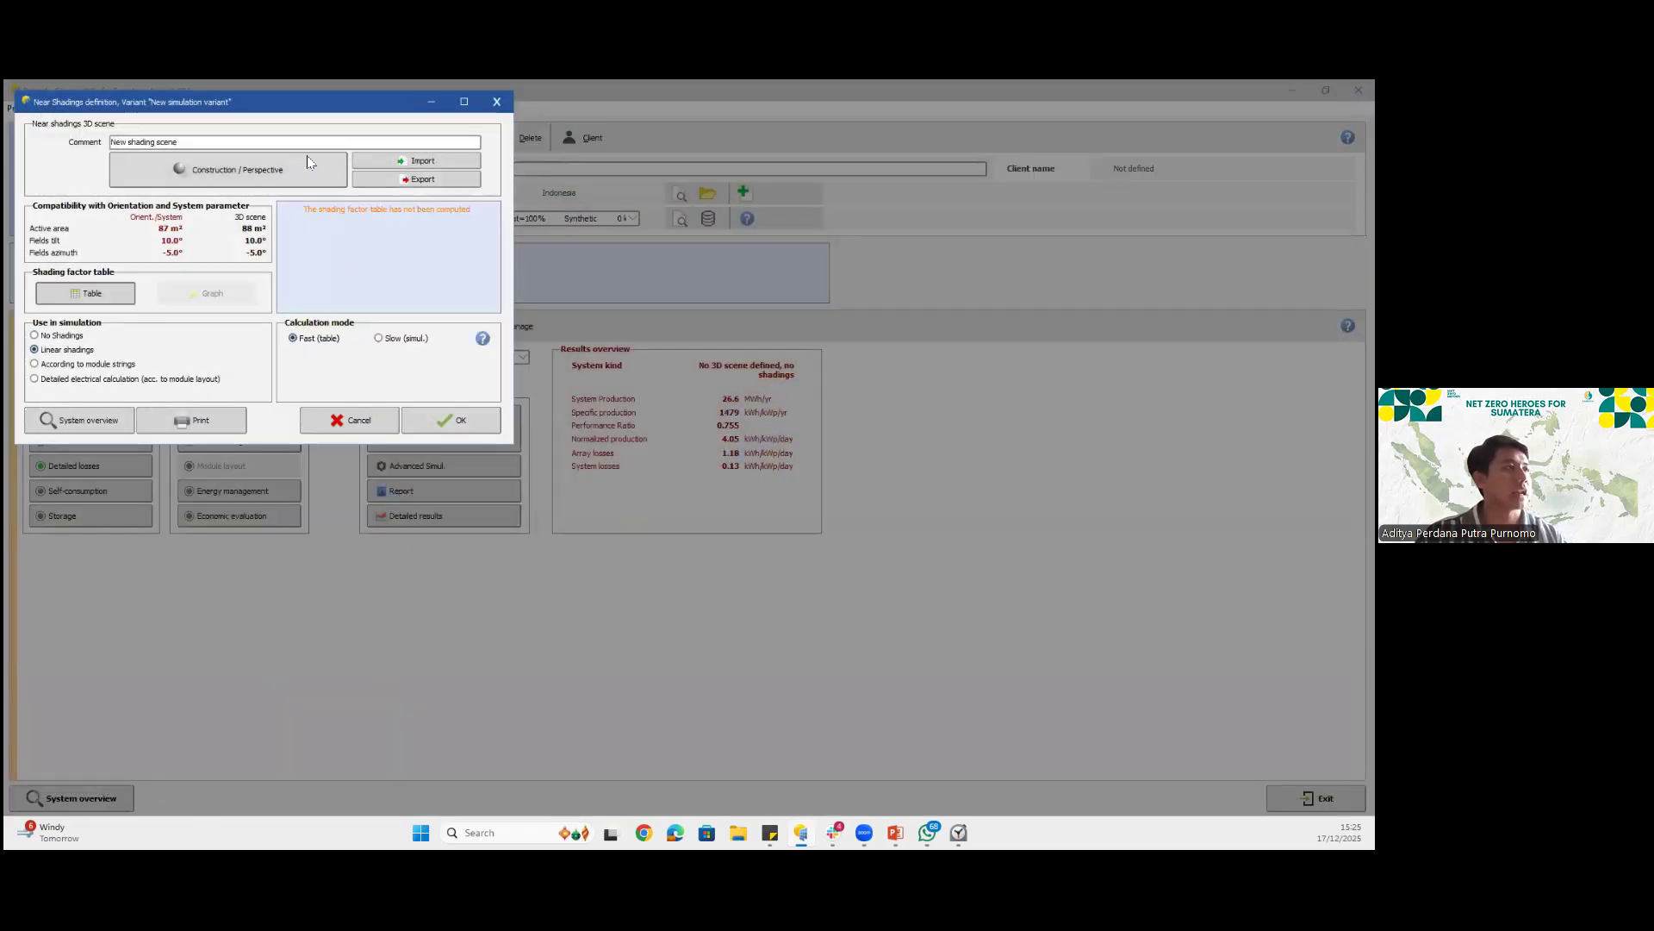
left_click(461, 418)
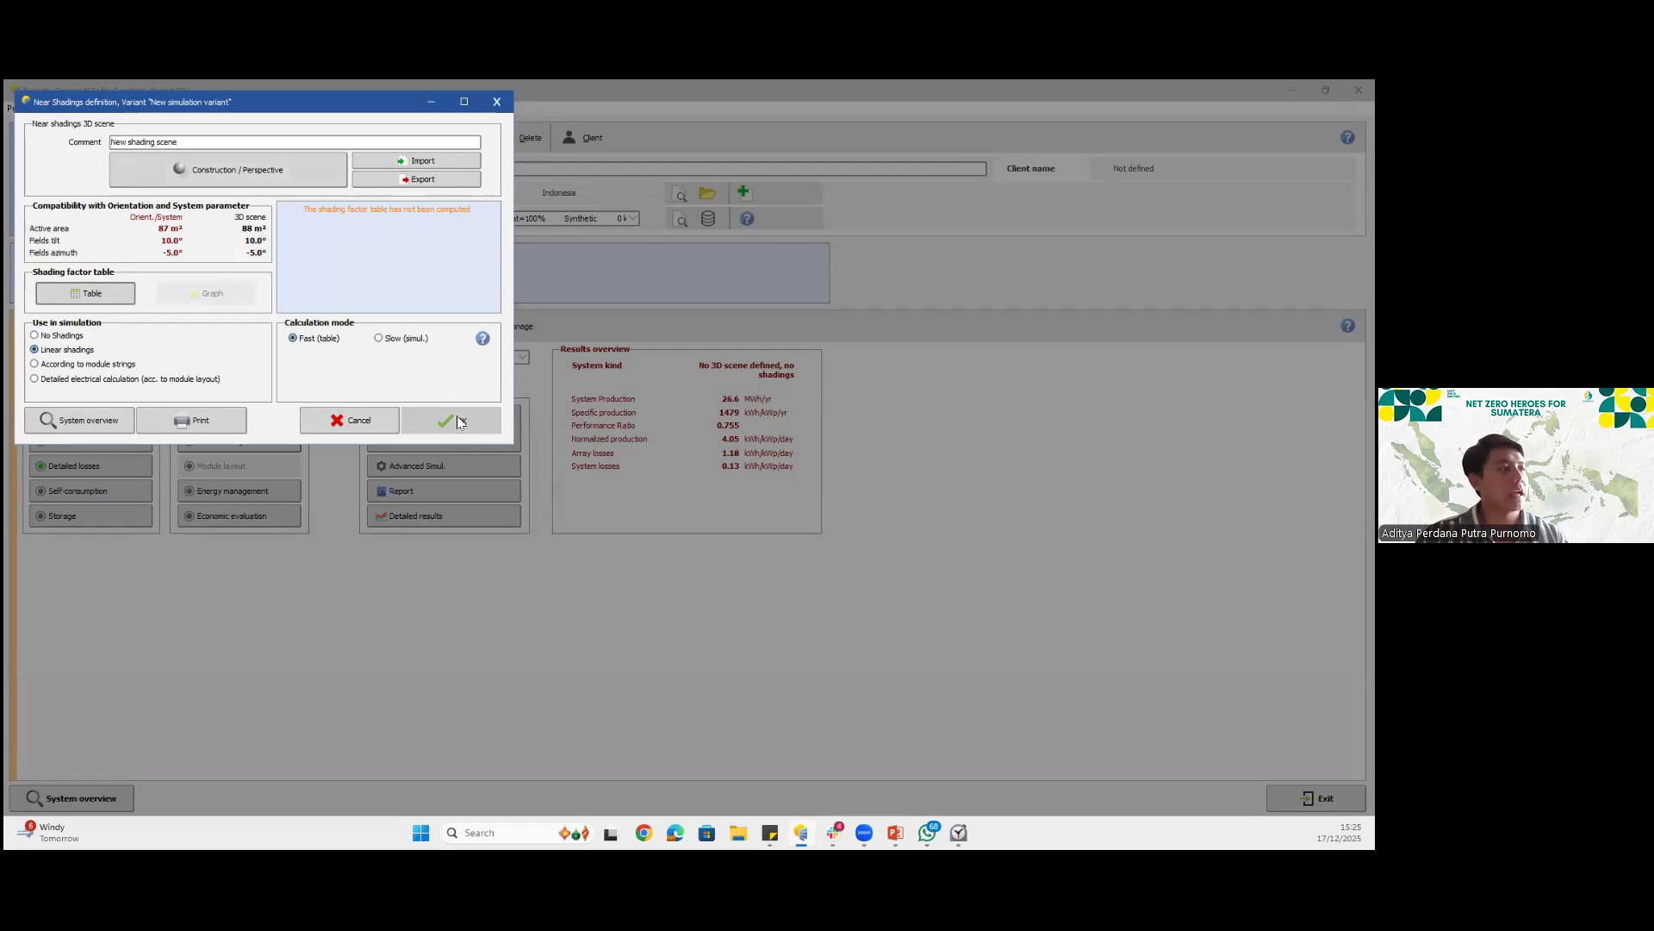
left_click(743, 517)
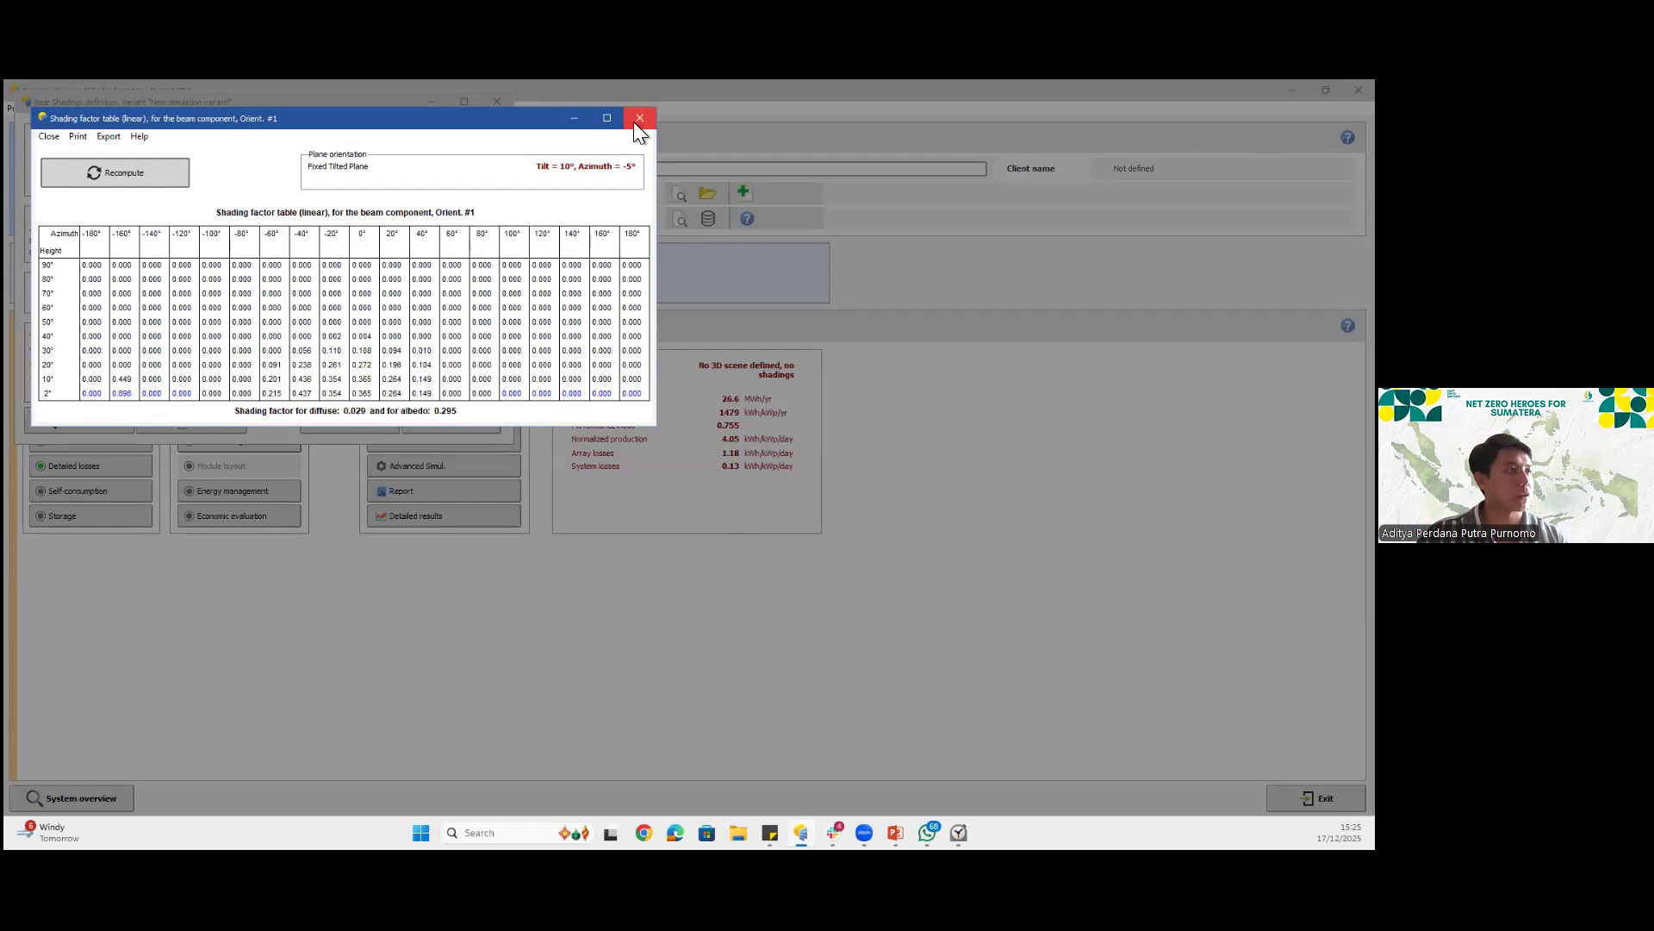
left_click(635, 120)
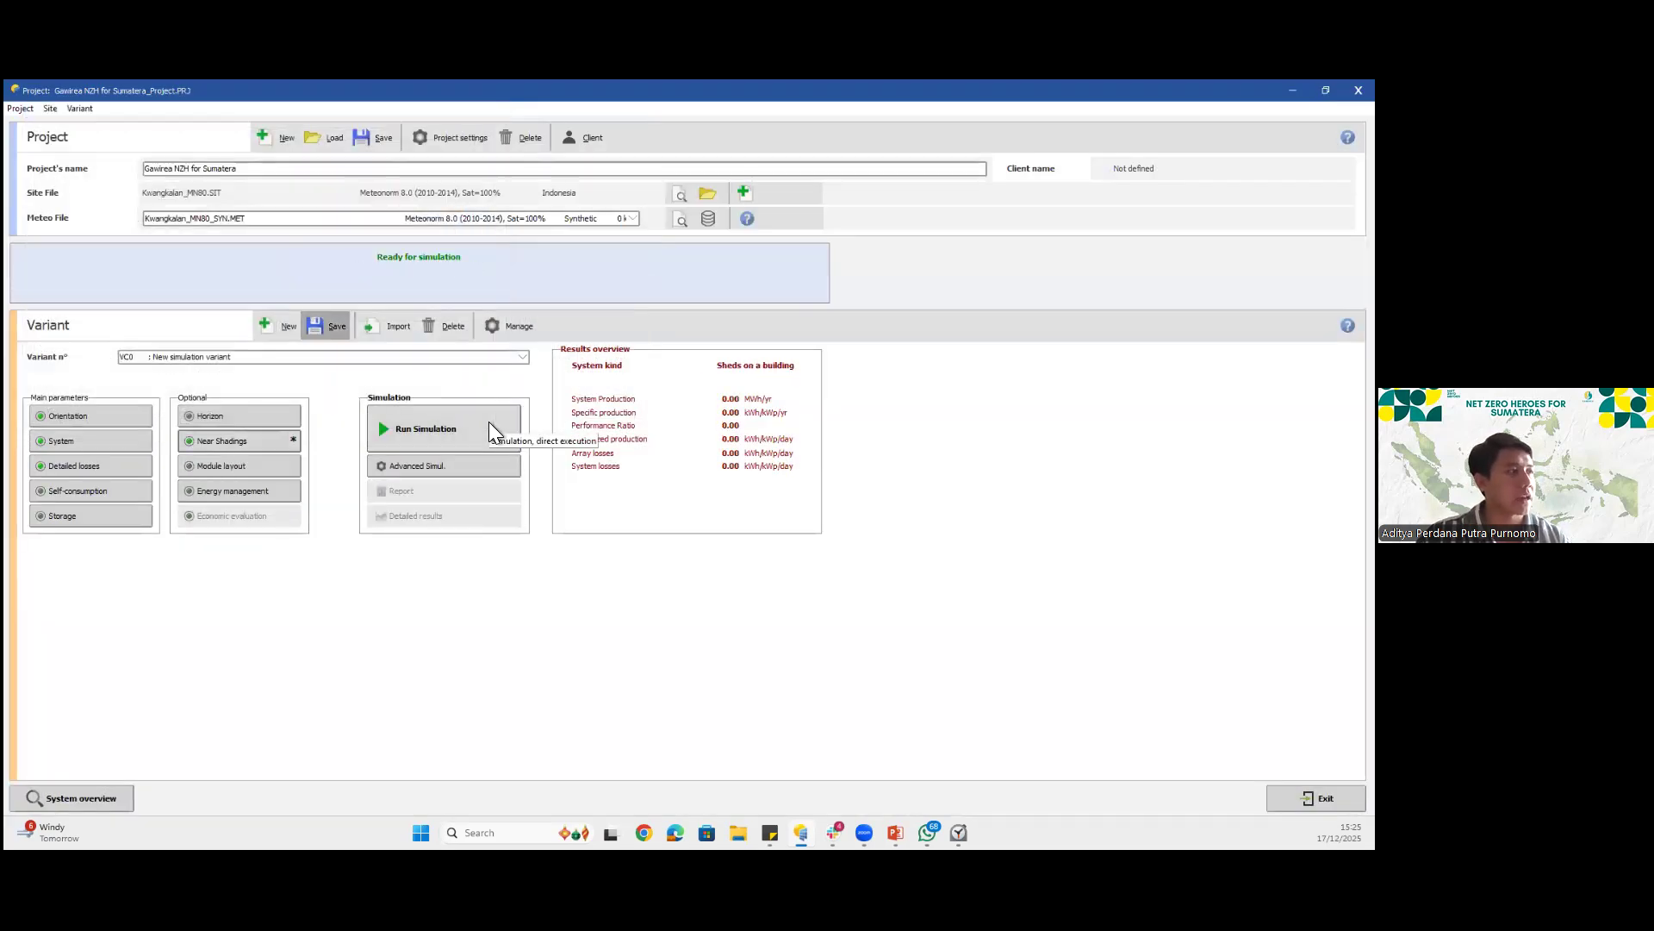
Run the simulation with near shadings and save it as a new variant described as Shading
left_click(489, 422)
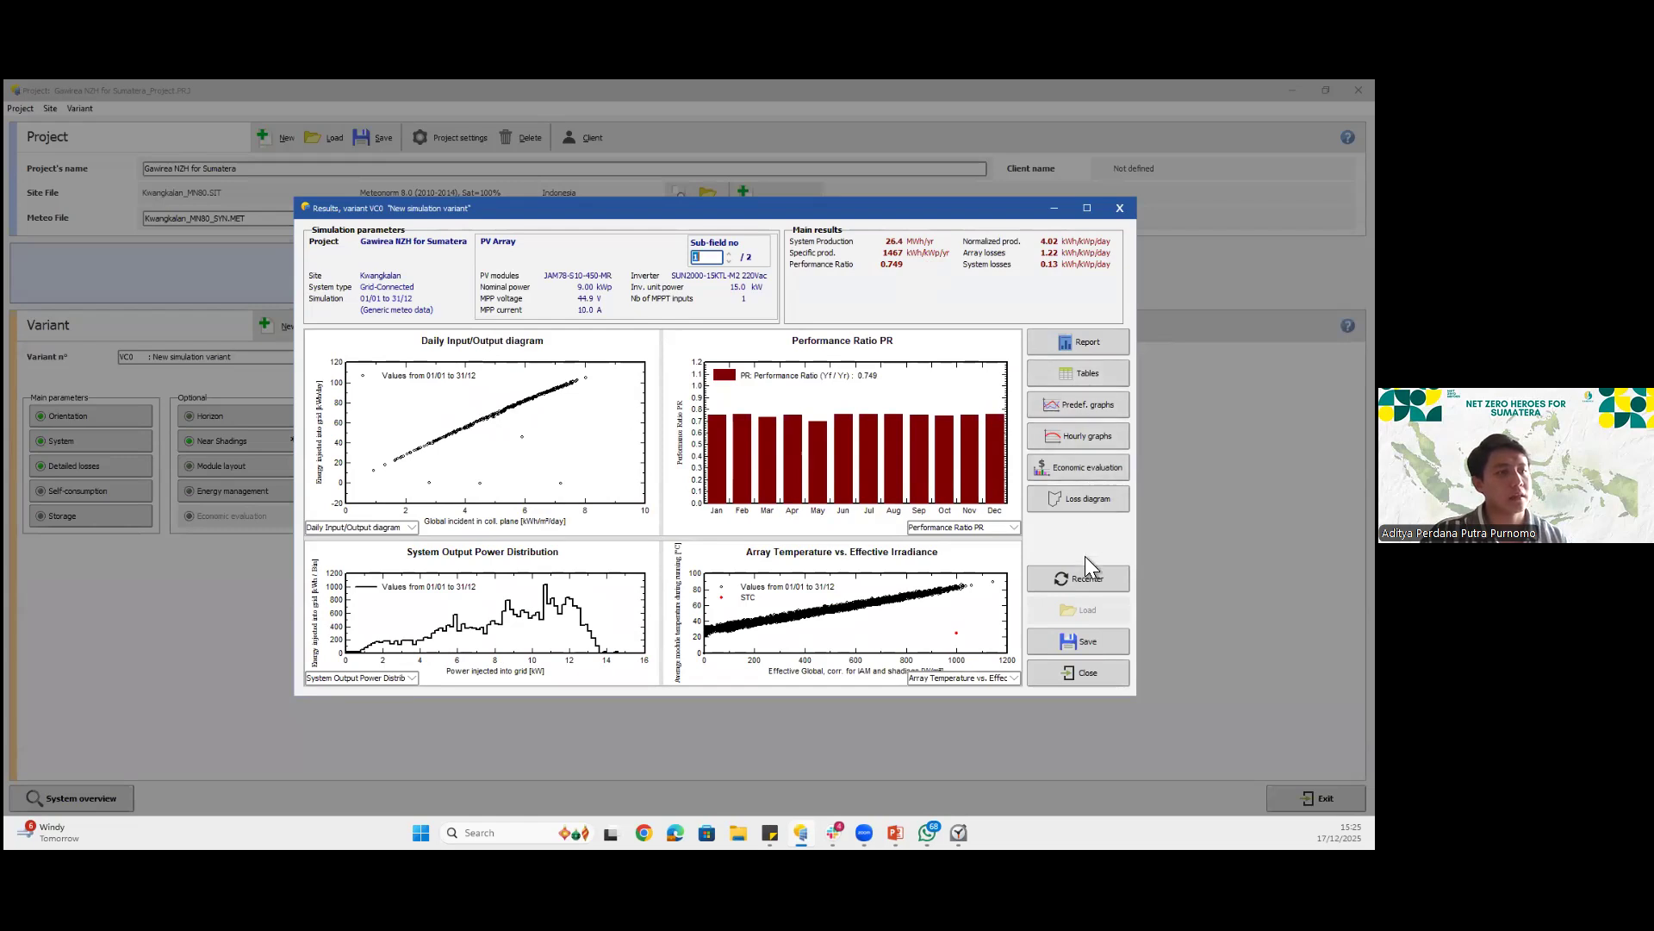
left_click(1088, 633)
left_click(155, 172)
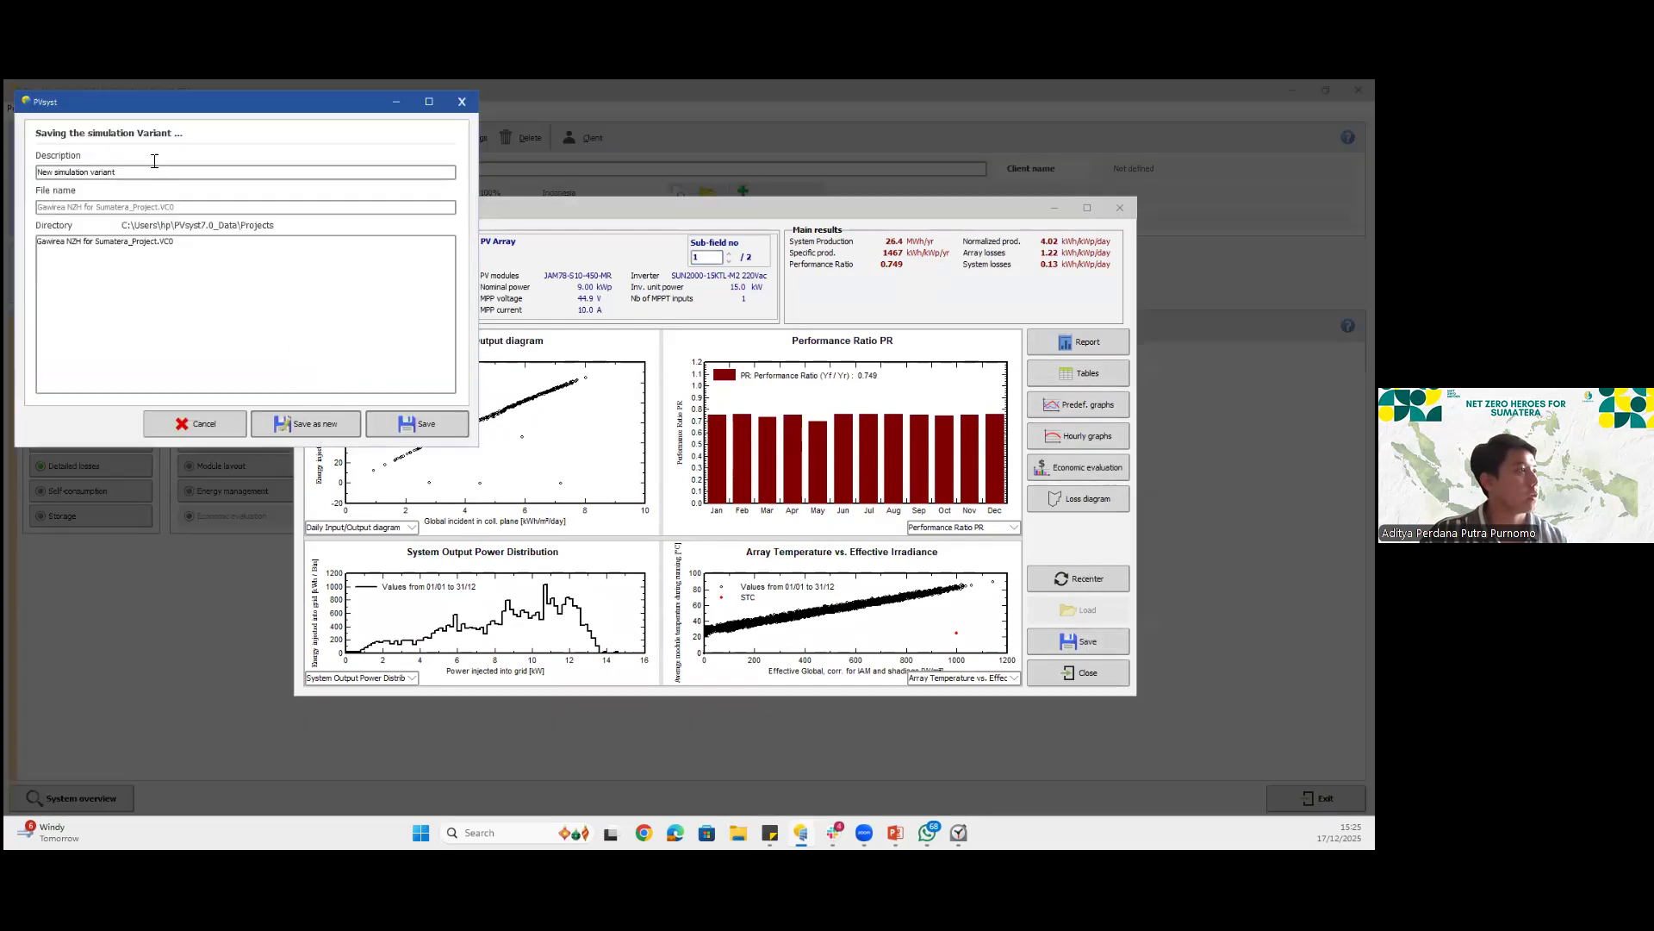
key("ctrl+a")
type("Shading")
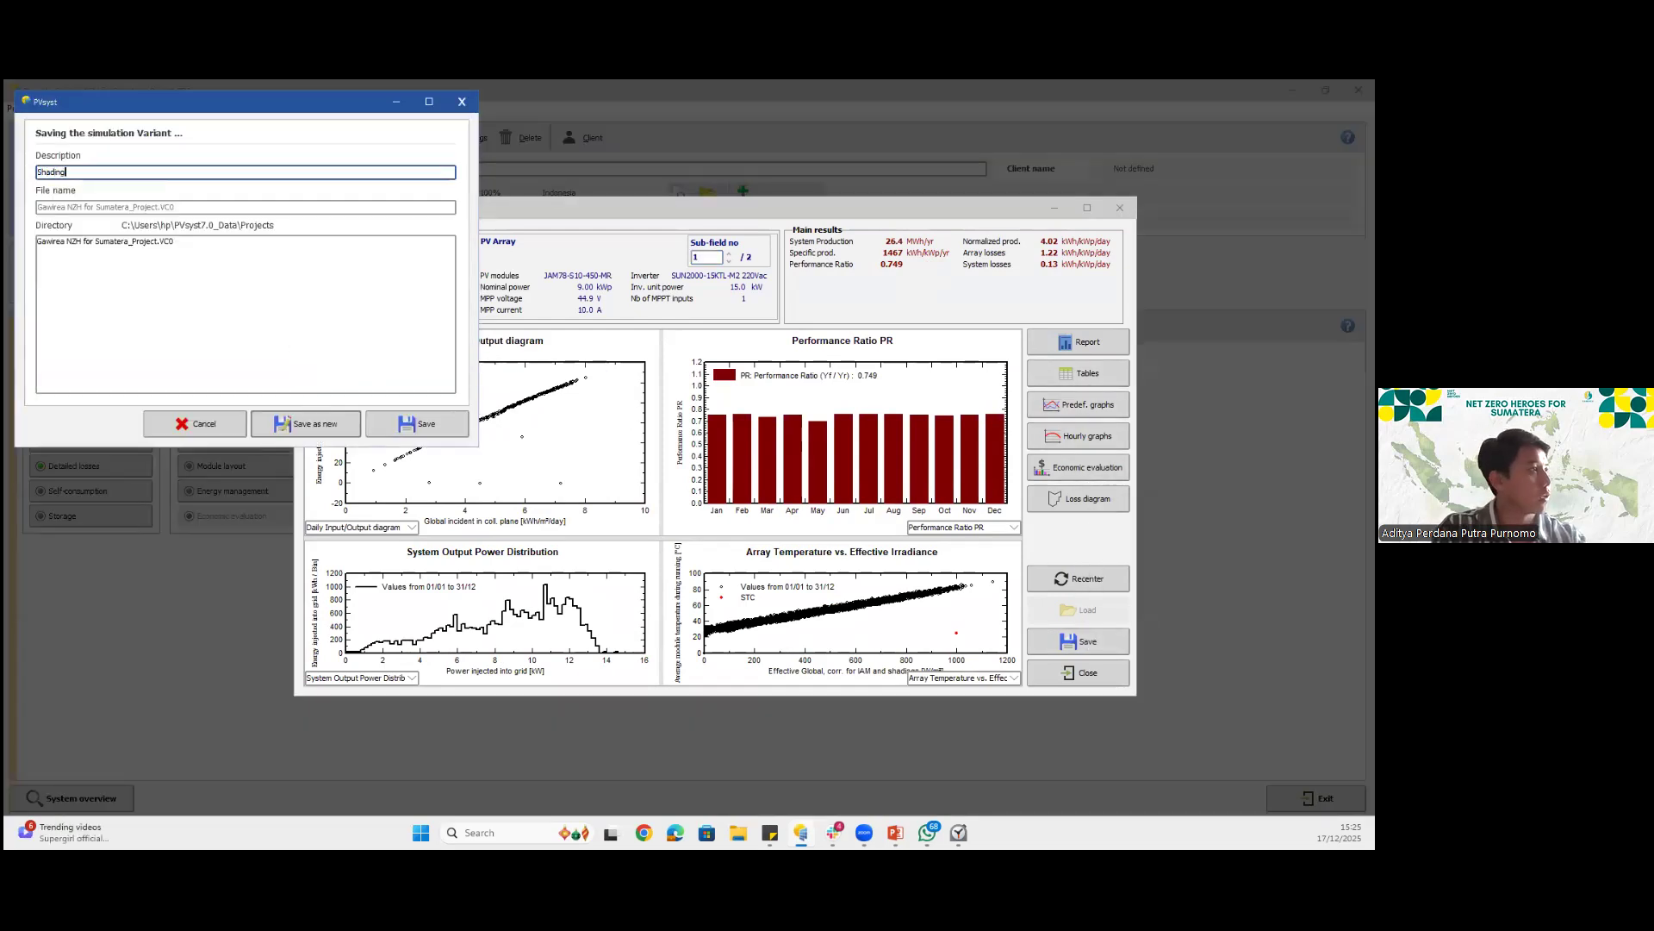
left_click(317, 424)
left_click(786, 509)
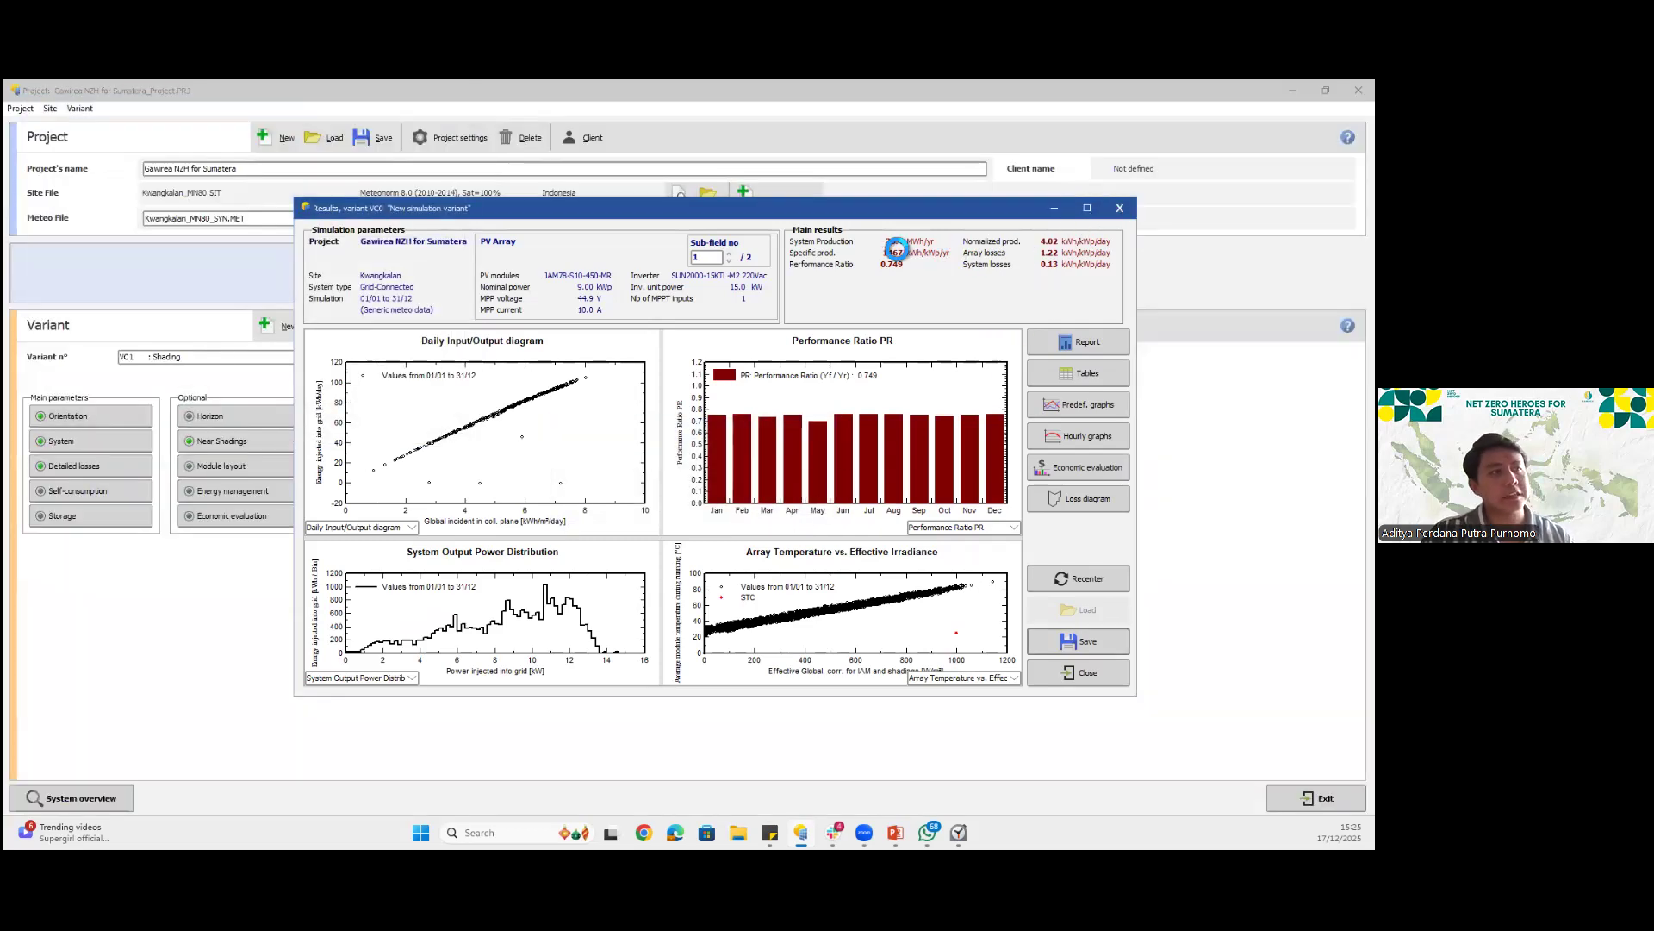
left_click(1119, 208)
Compare the results overviews of the New simulation variant (VC0) and the Shading variant (VC1)
left_click(523, 356)
left_click(505, 369)
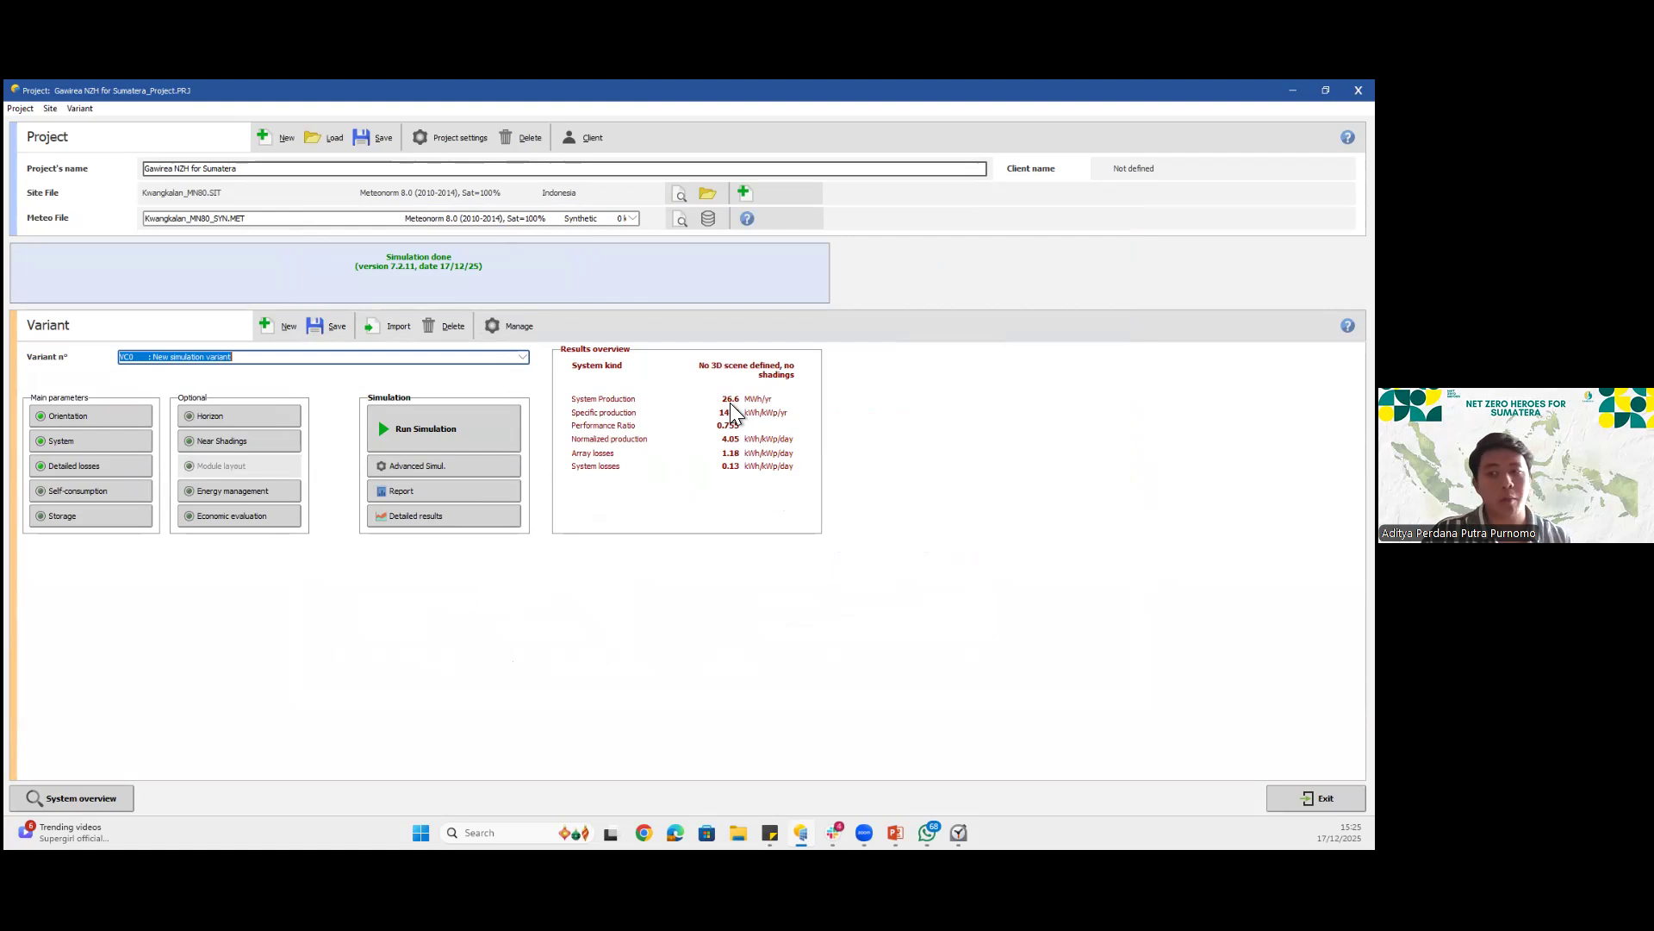
left_click(529, 360)
left_click(508, 379)
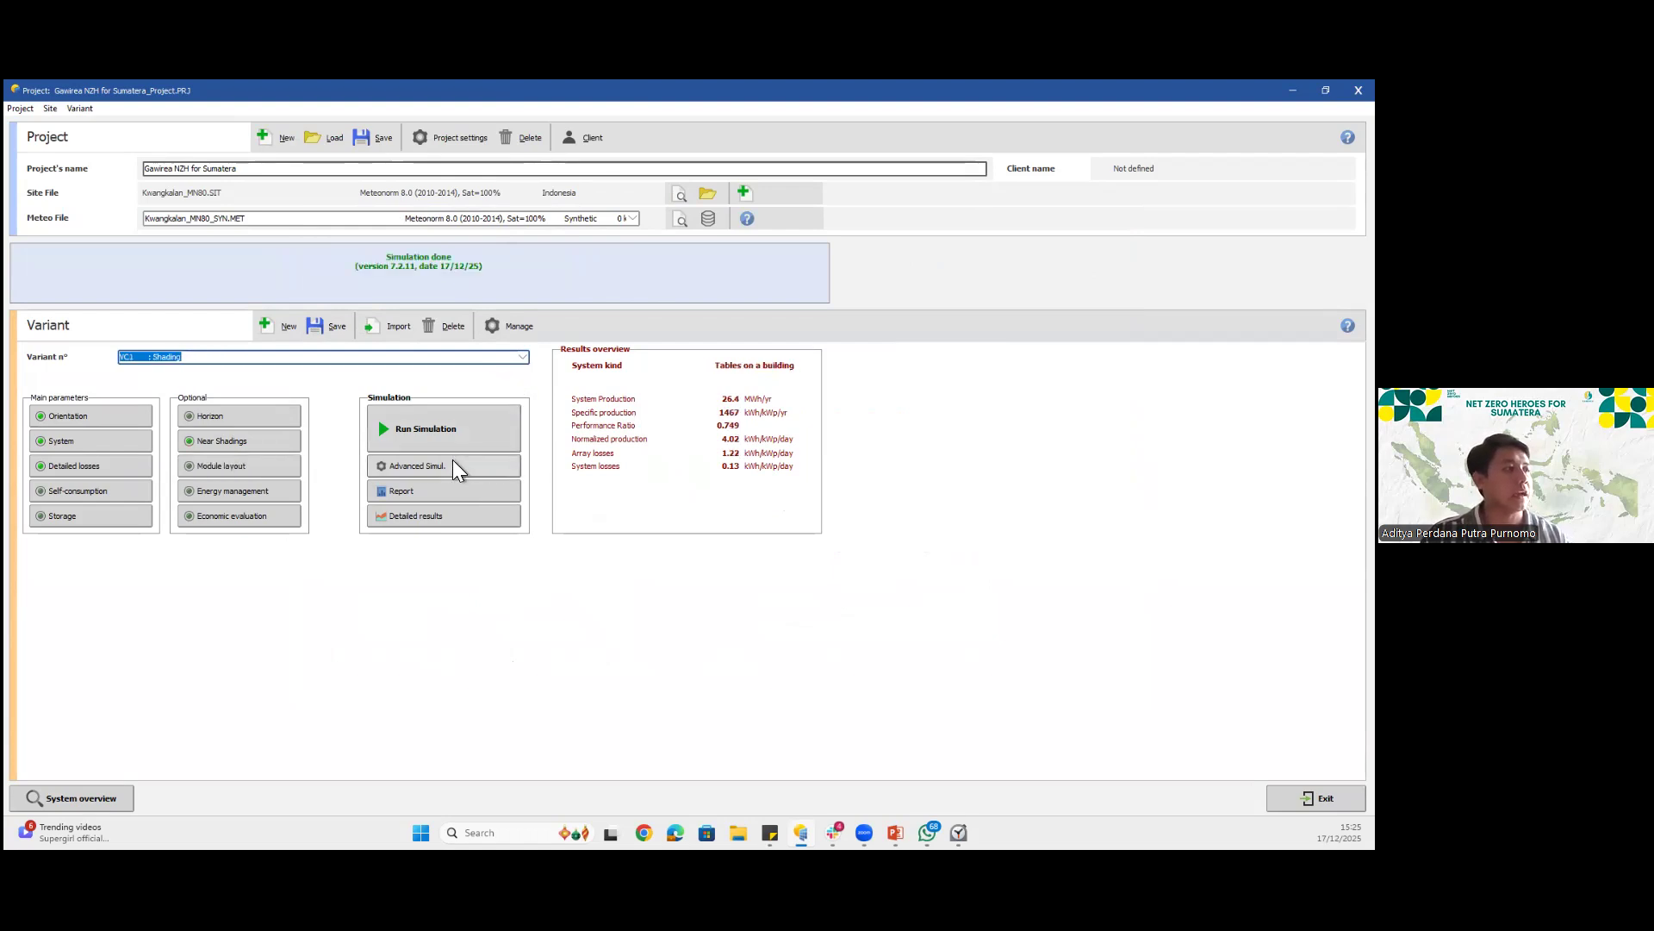
Open the Shading variant's simulation report and examine the near-shading loss in the loss diagram on page 7
left_click(474, 493)
left_click(474, 493)
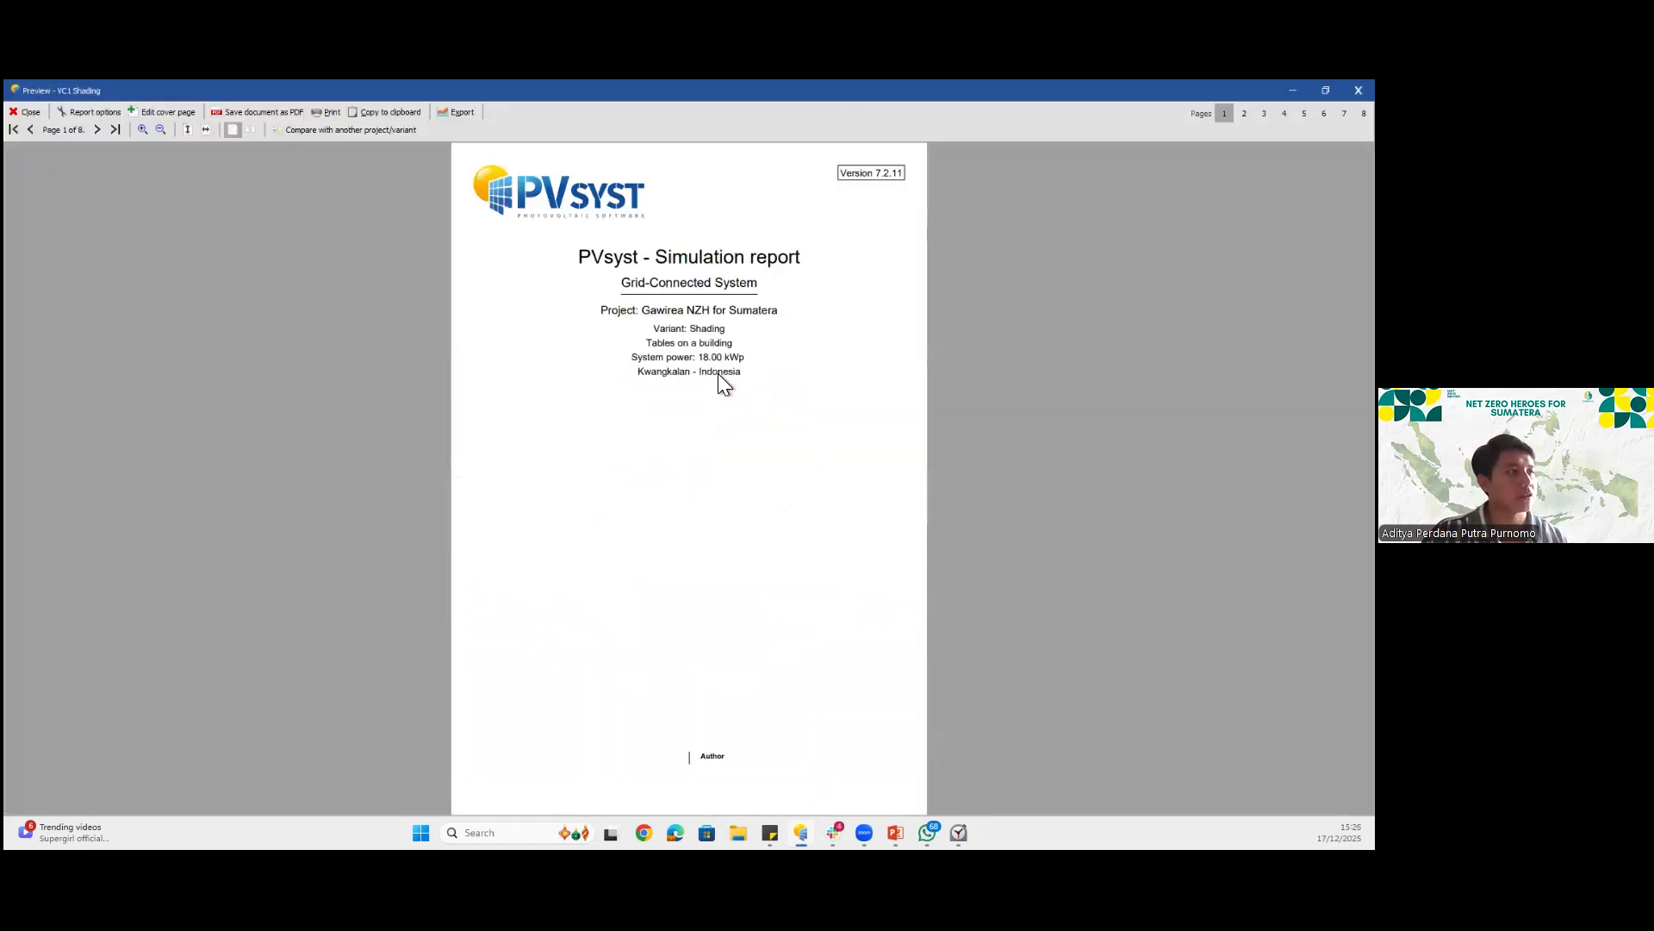
scroll(718, 374, "down", 1)
scroll(720, 384, "down", 6)
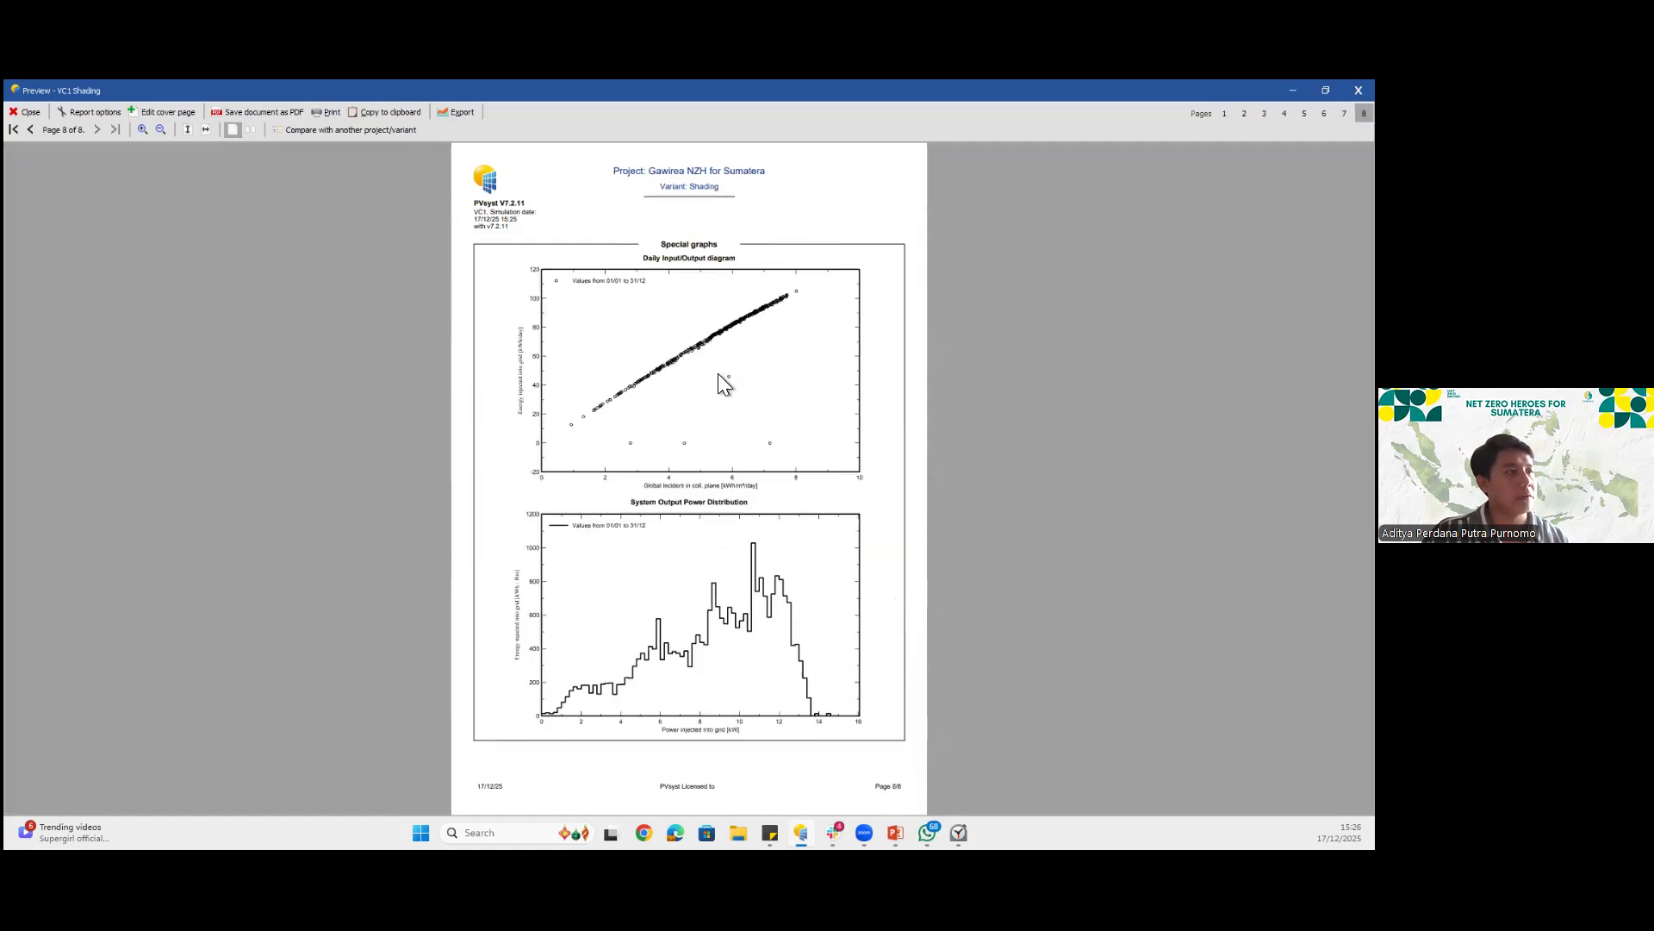
scroll(705, 436, "up", 1)
scroll(686, 451, "up", 2)
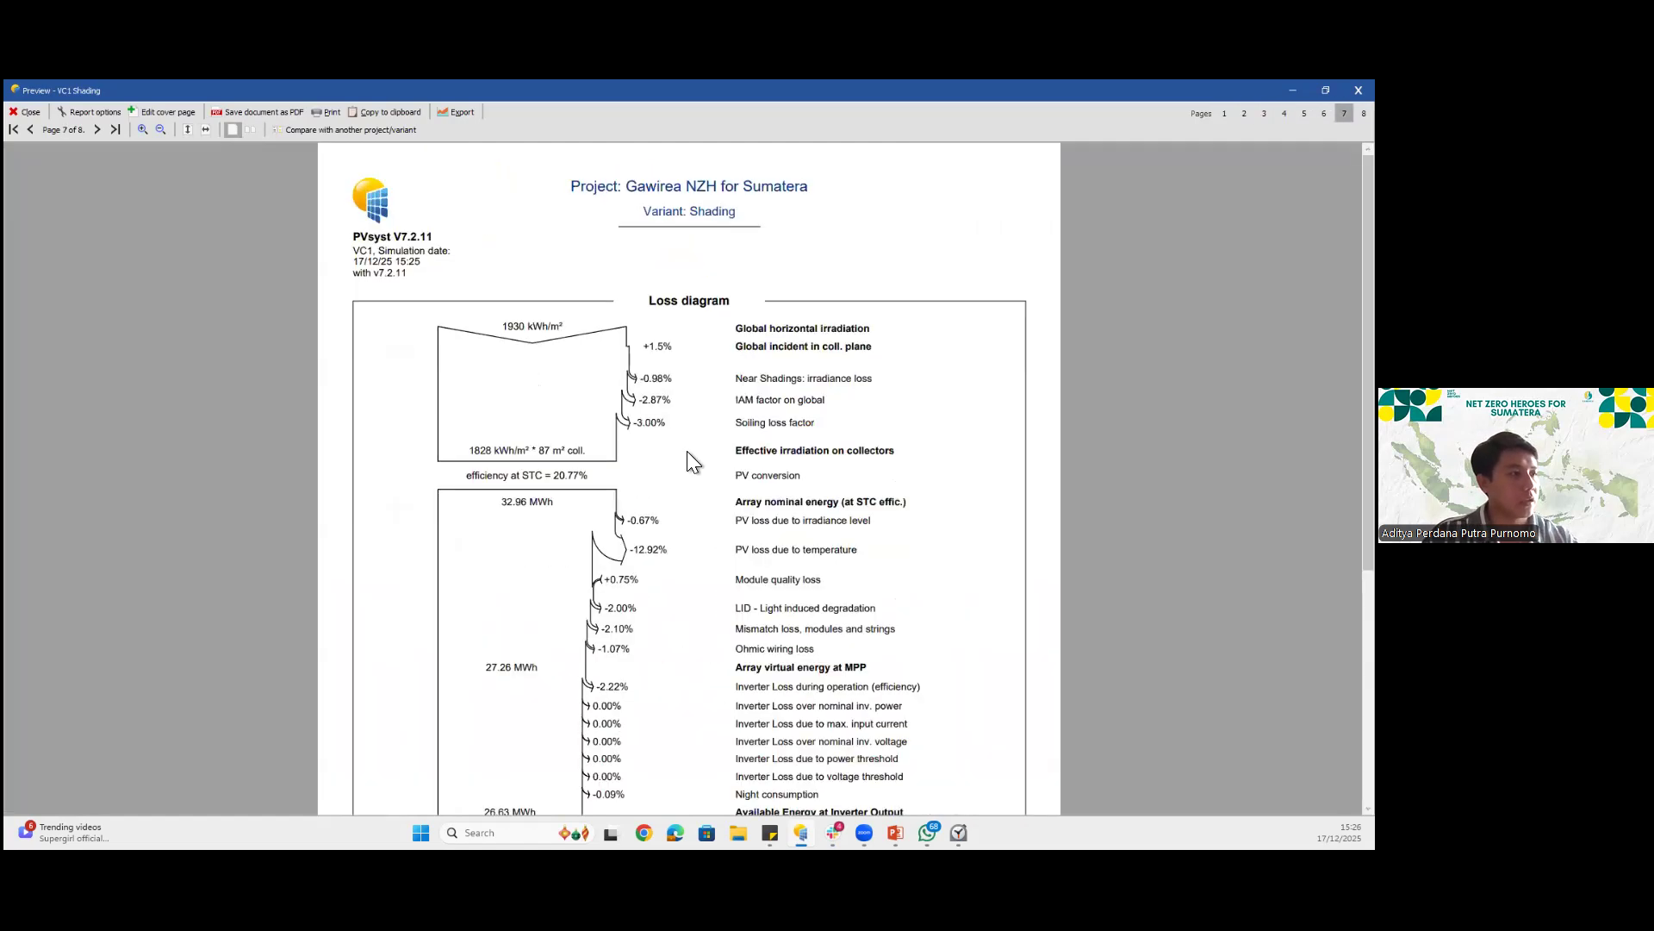
scroll(686, 452, "up", 1)
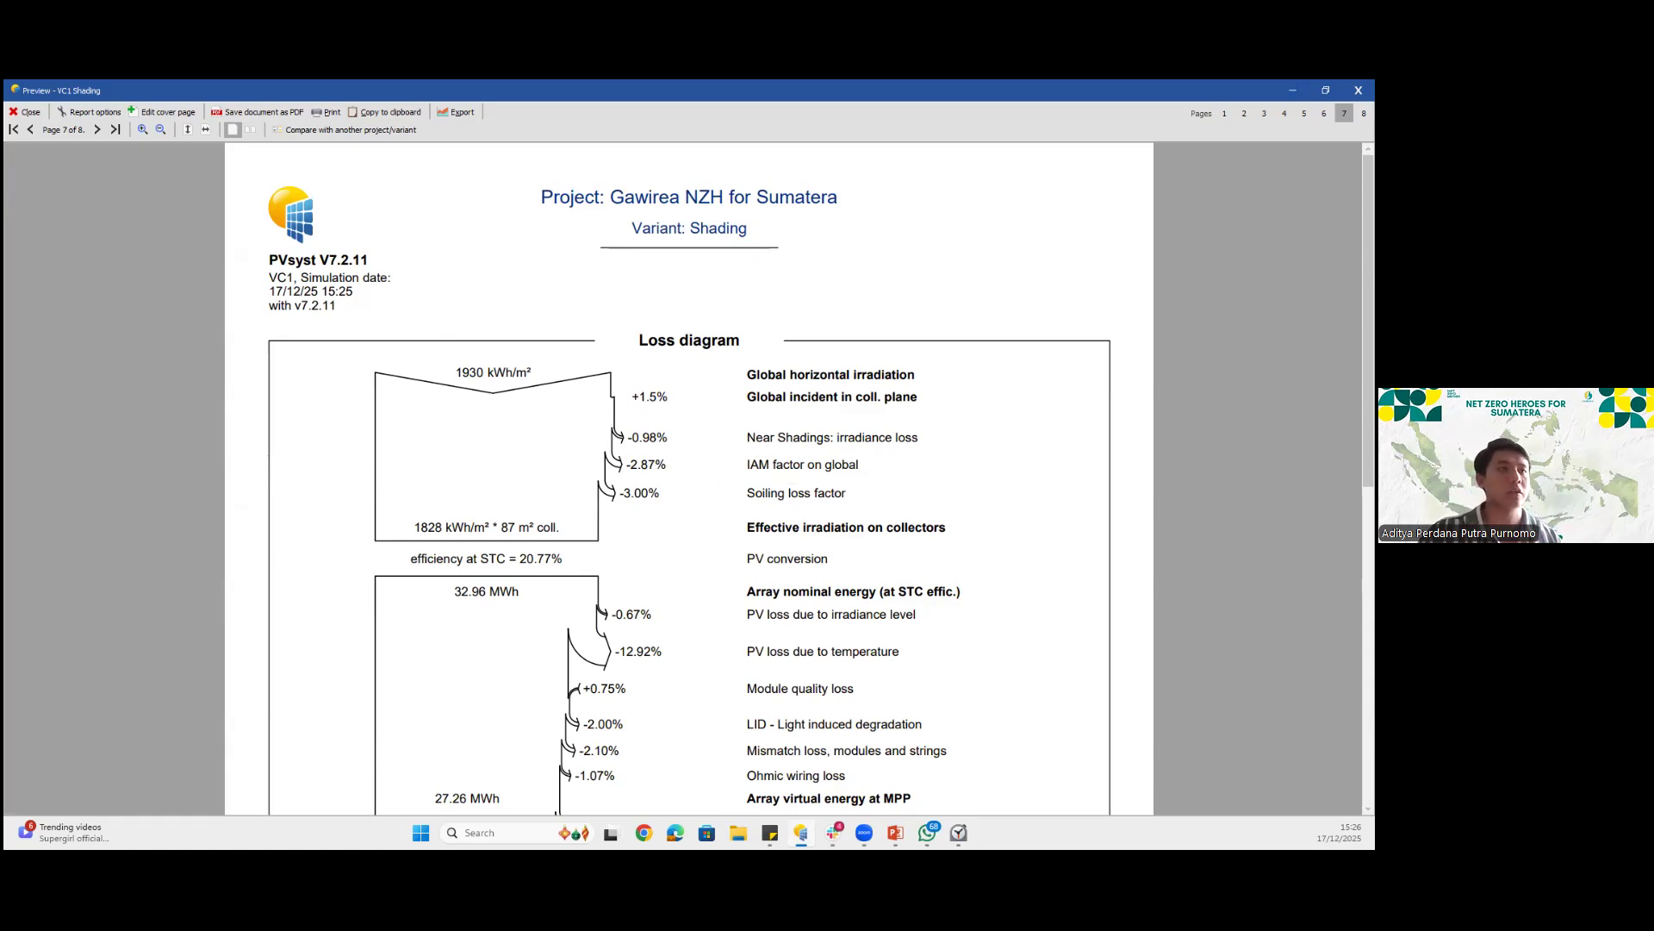
left_click(1293, 91)
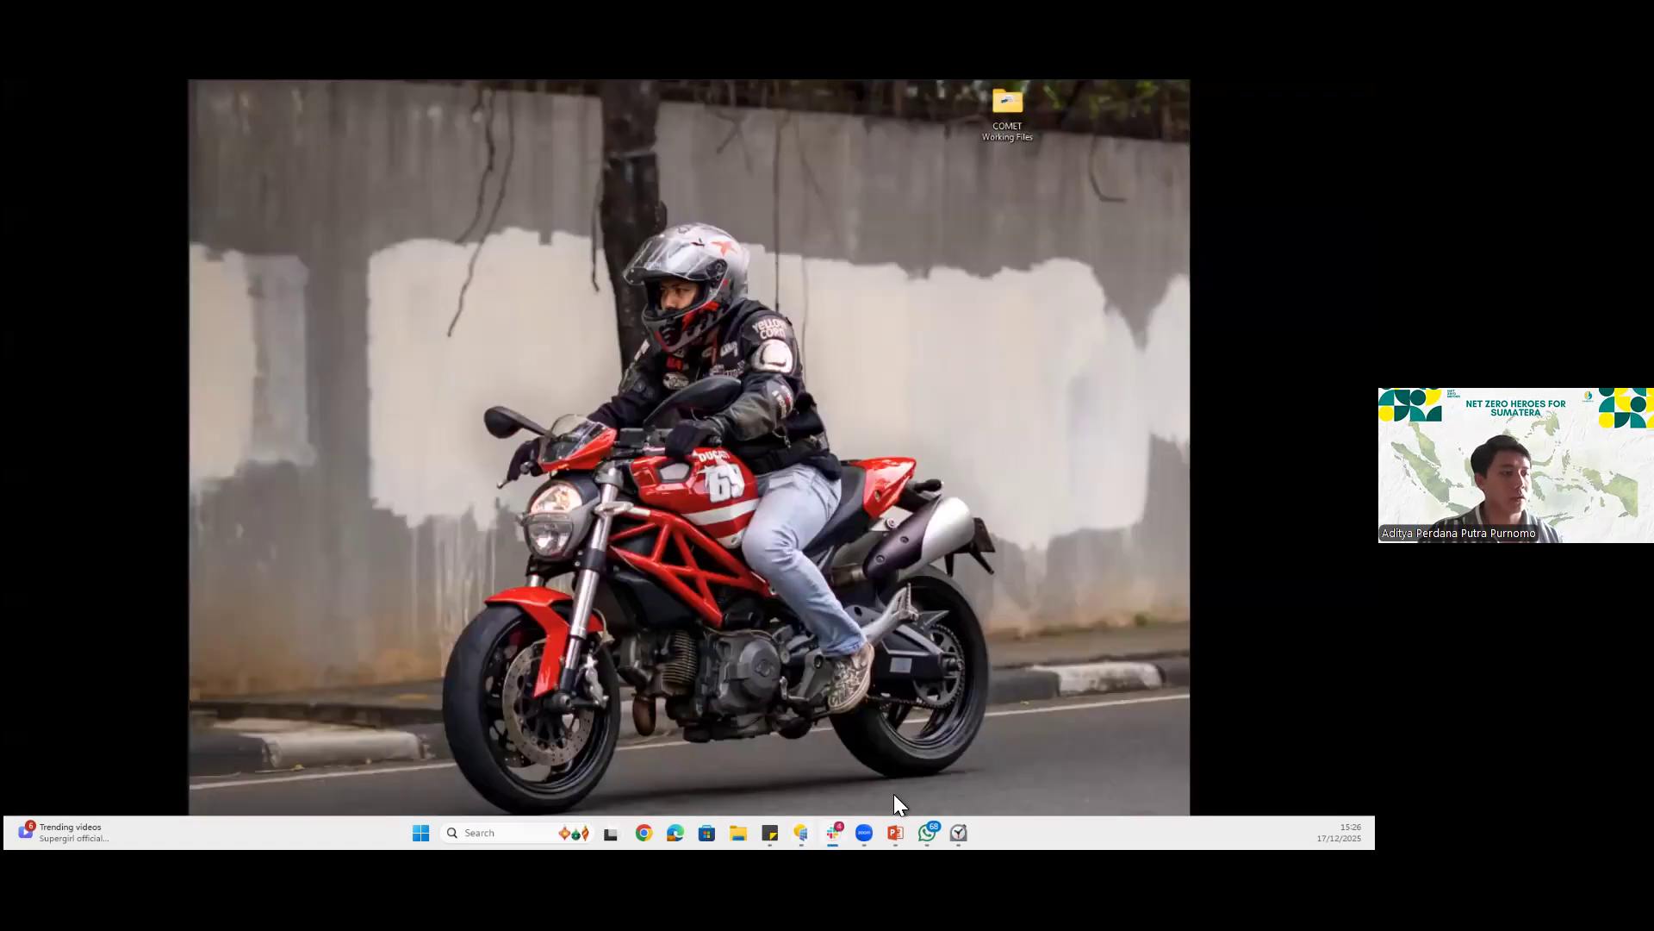
left_click(800, 833)
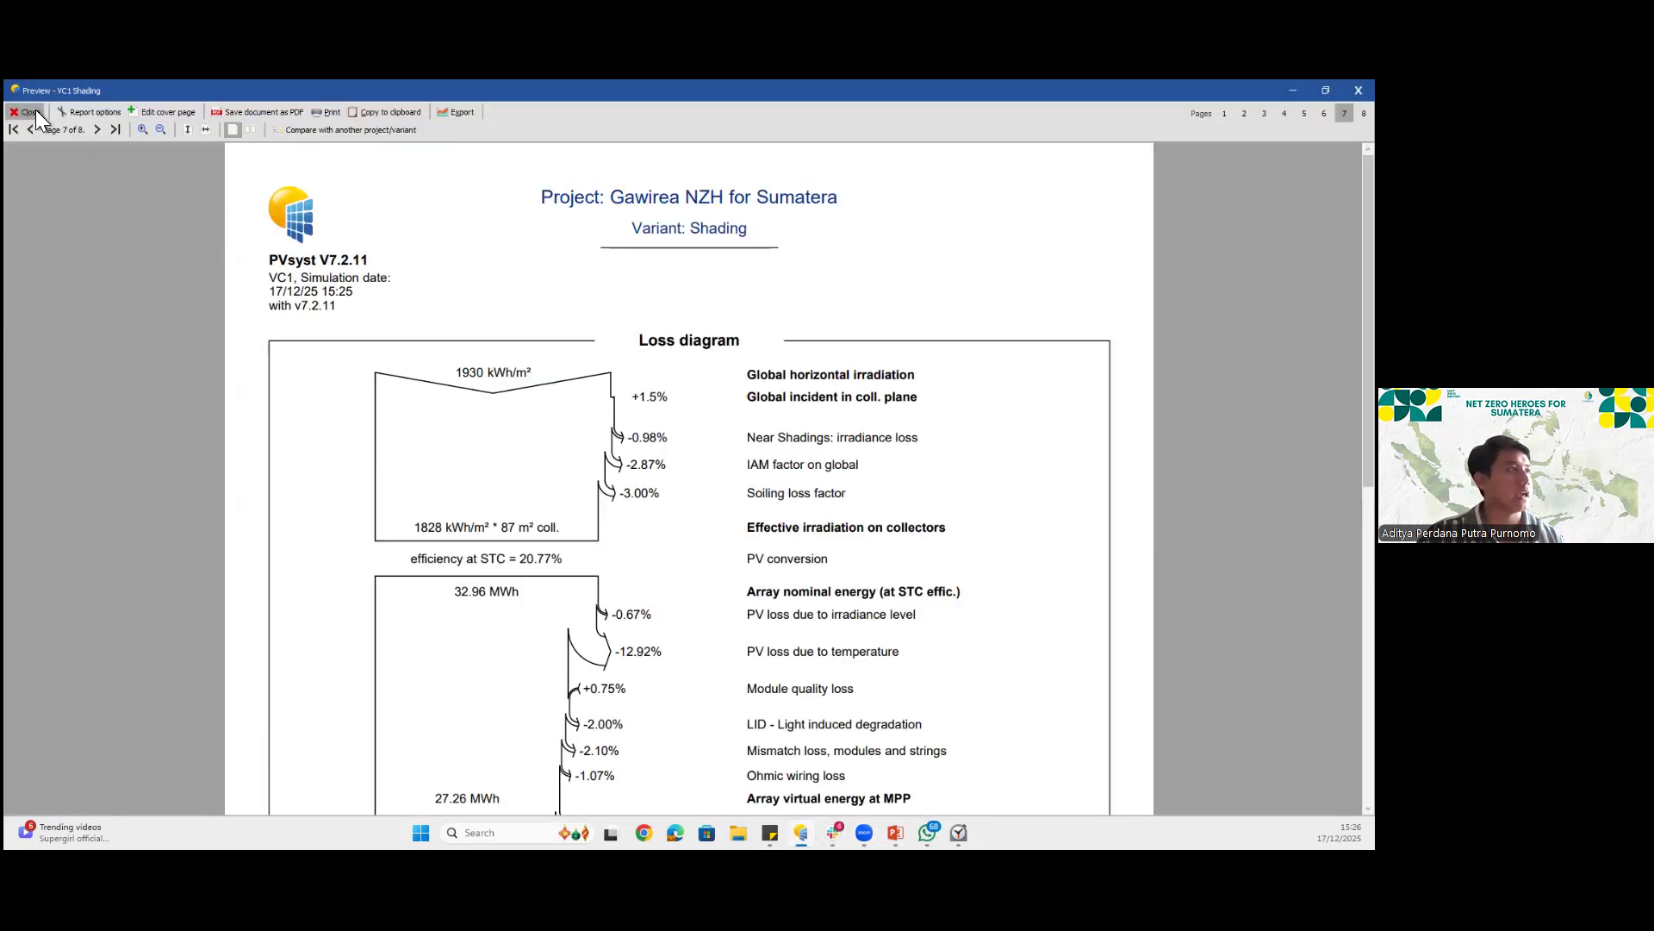
left_click(13, 107)
Open the New simulation variant's (VC0) report, examine the loss diagram on page 6, and close the report
left_click(517, 359)
left_click(513, 370)
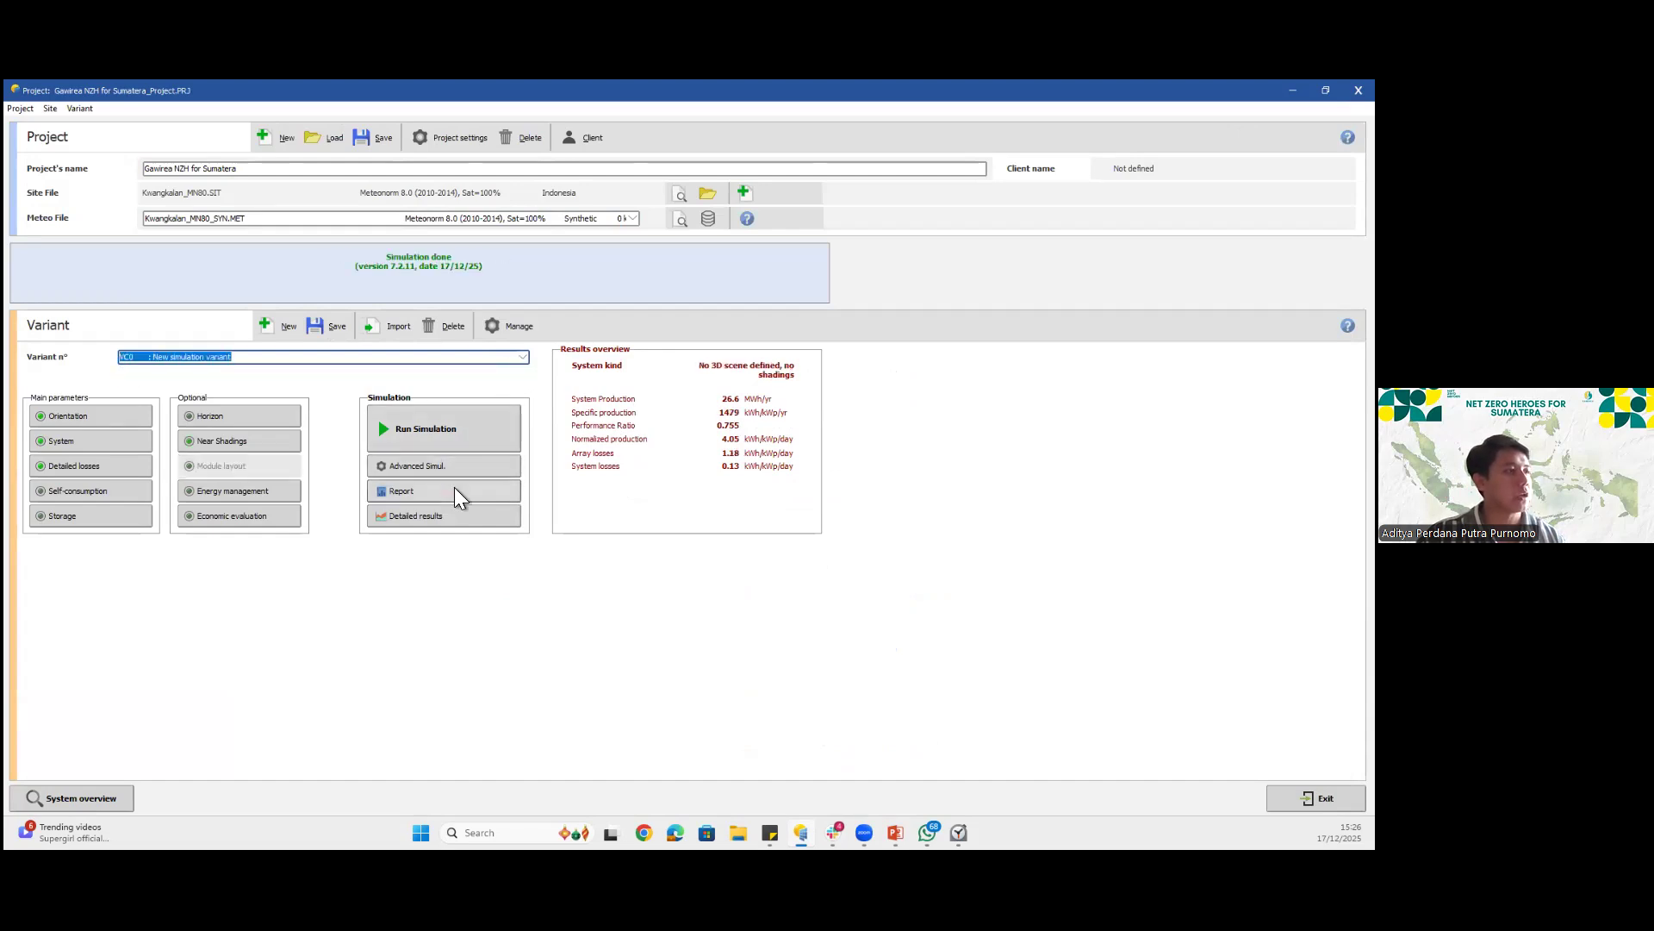
left_click(453, 488)
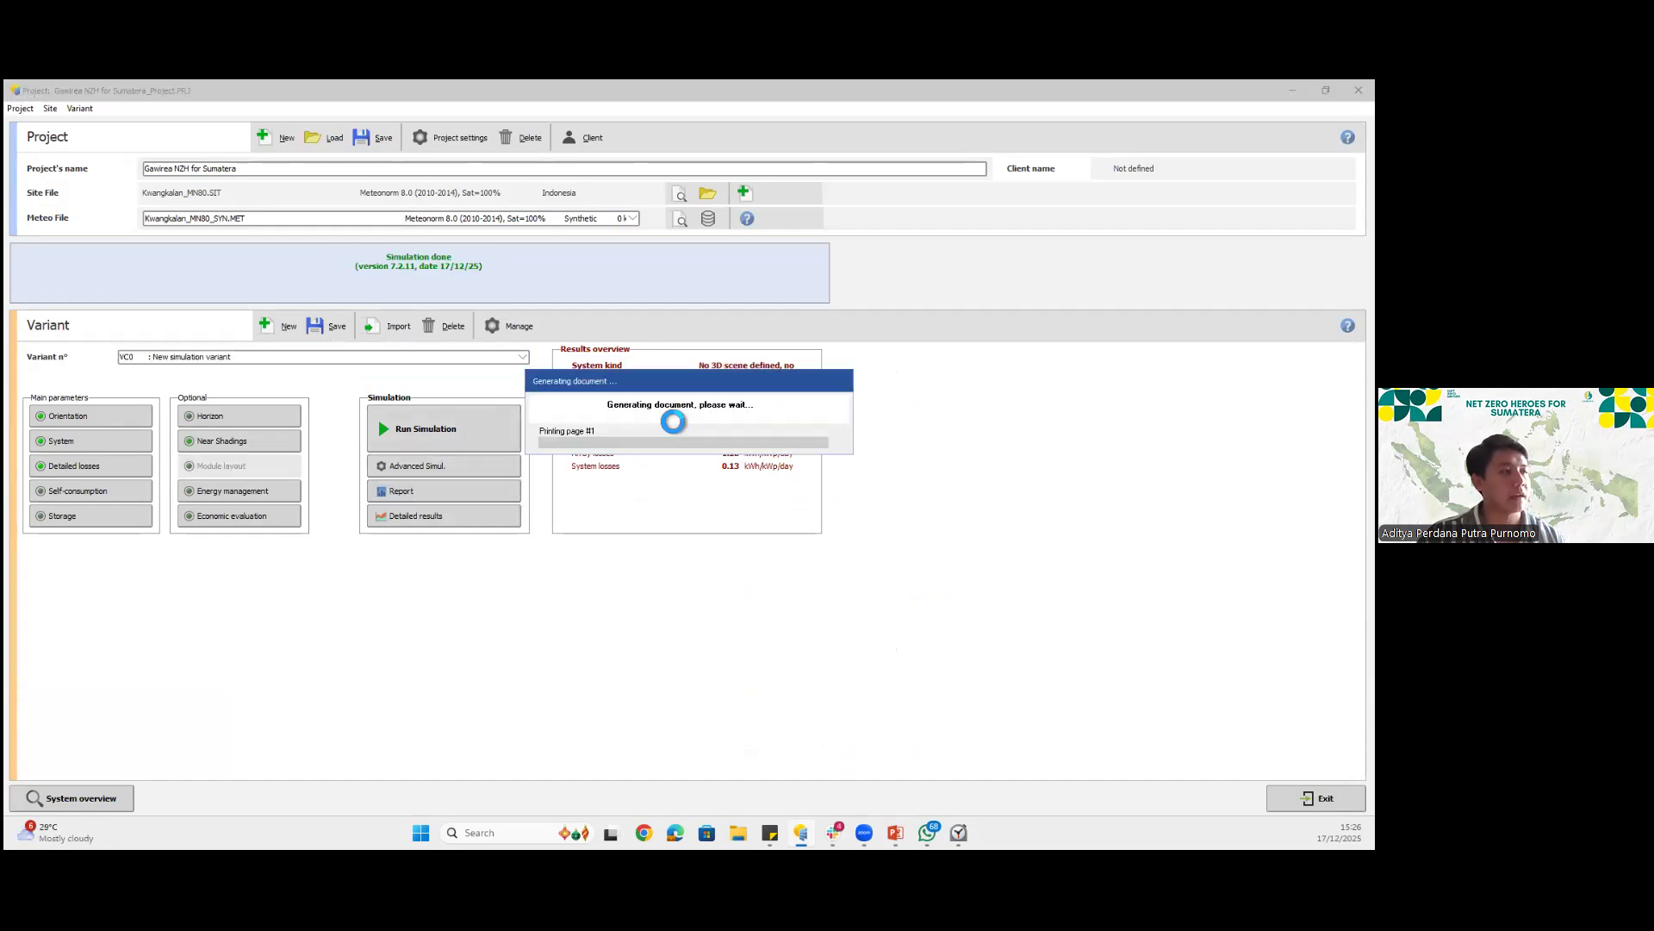
scroll(669, 396, "down", 3)
scroll(669, 395, "down", 2)
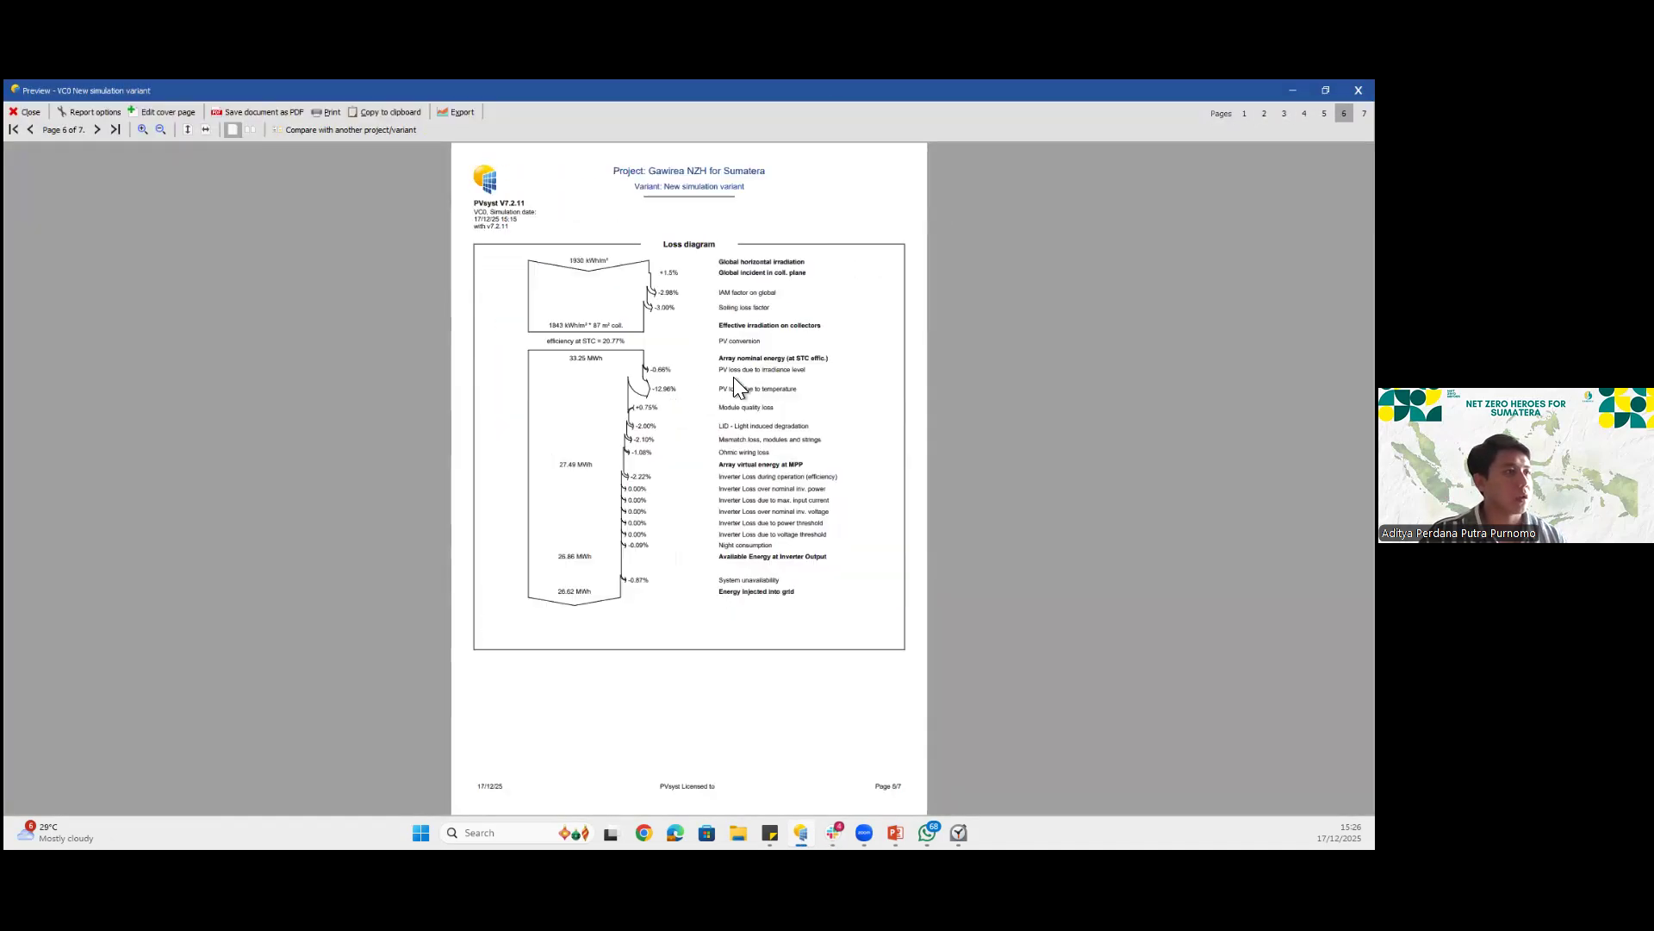
scroll(742, 312, "up", 2)
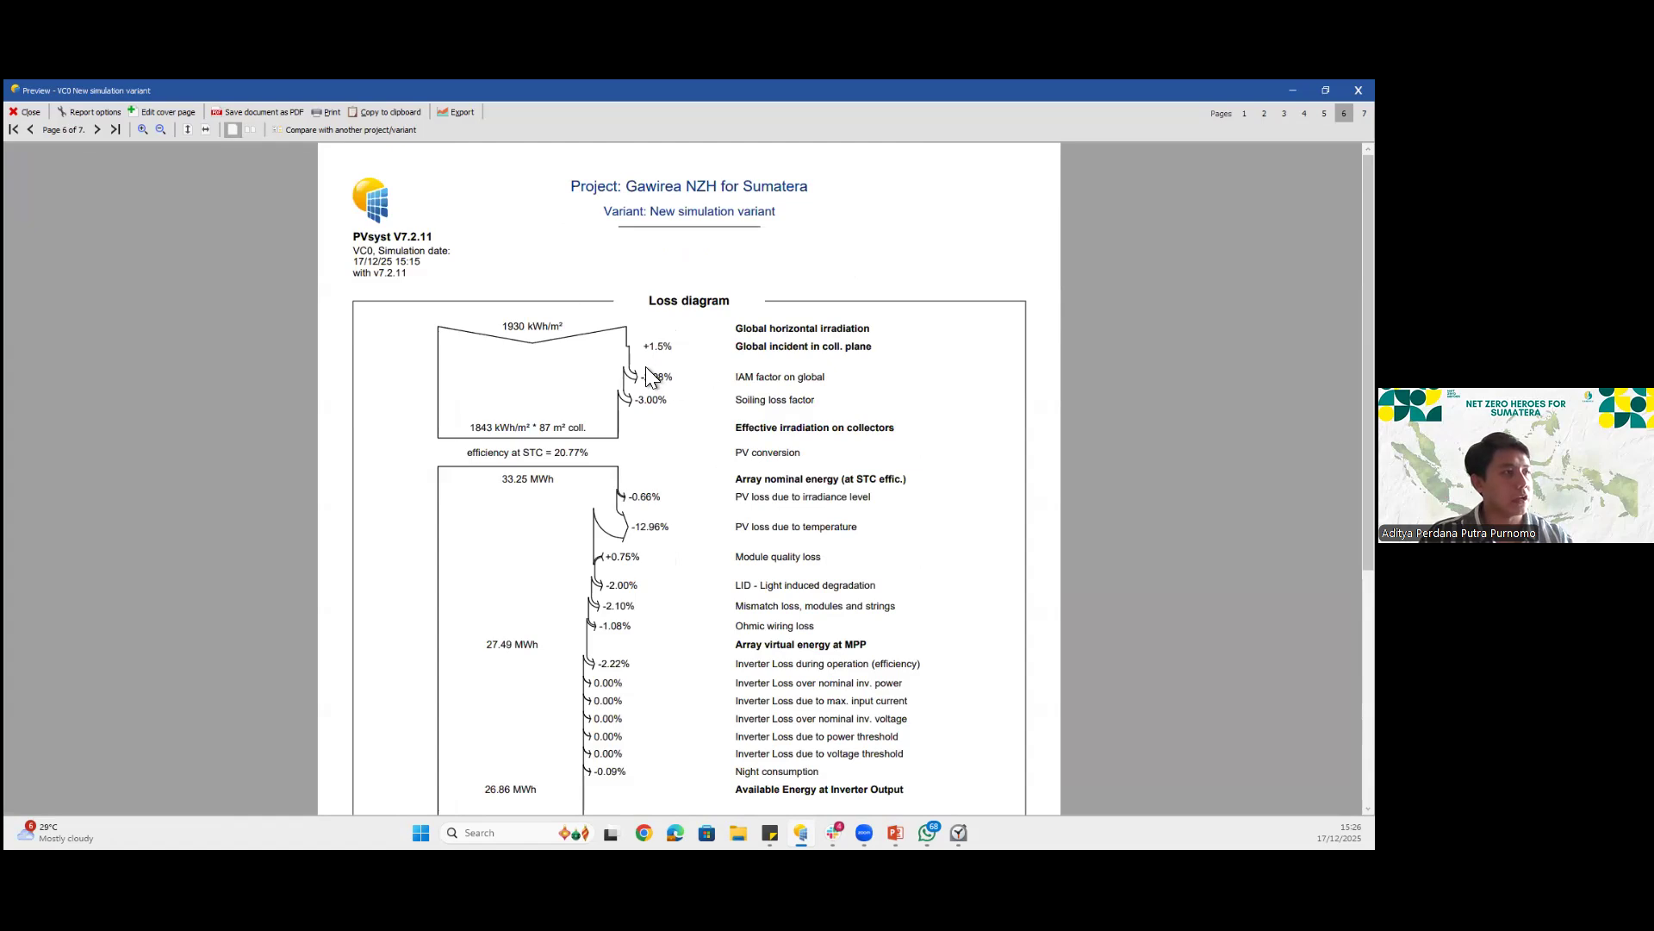
scroll(737, 417, "up", 1)
scroll(737, 417, "up", 1)
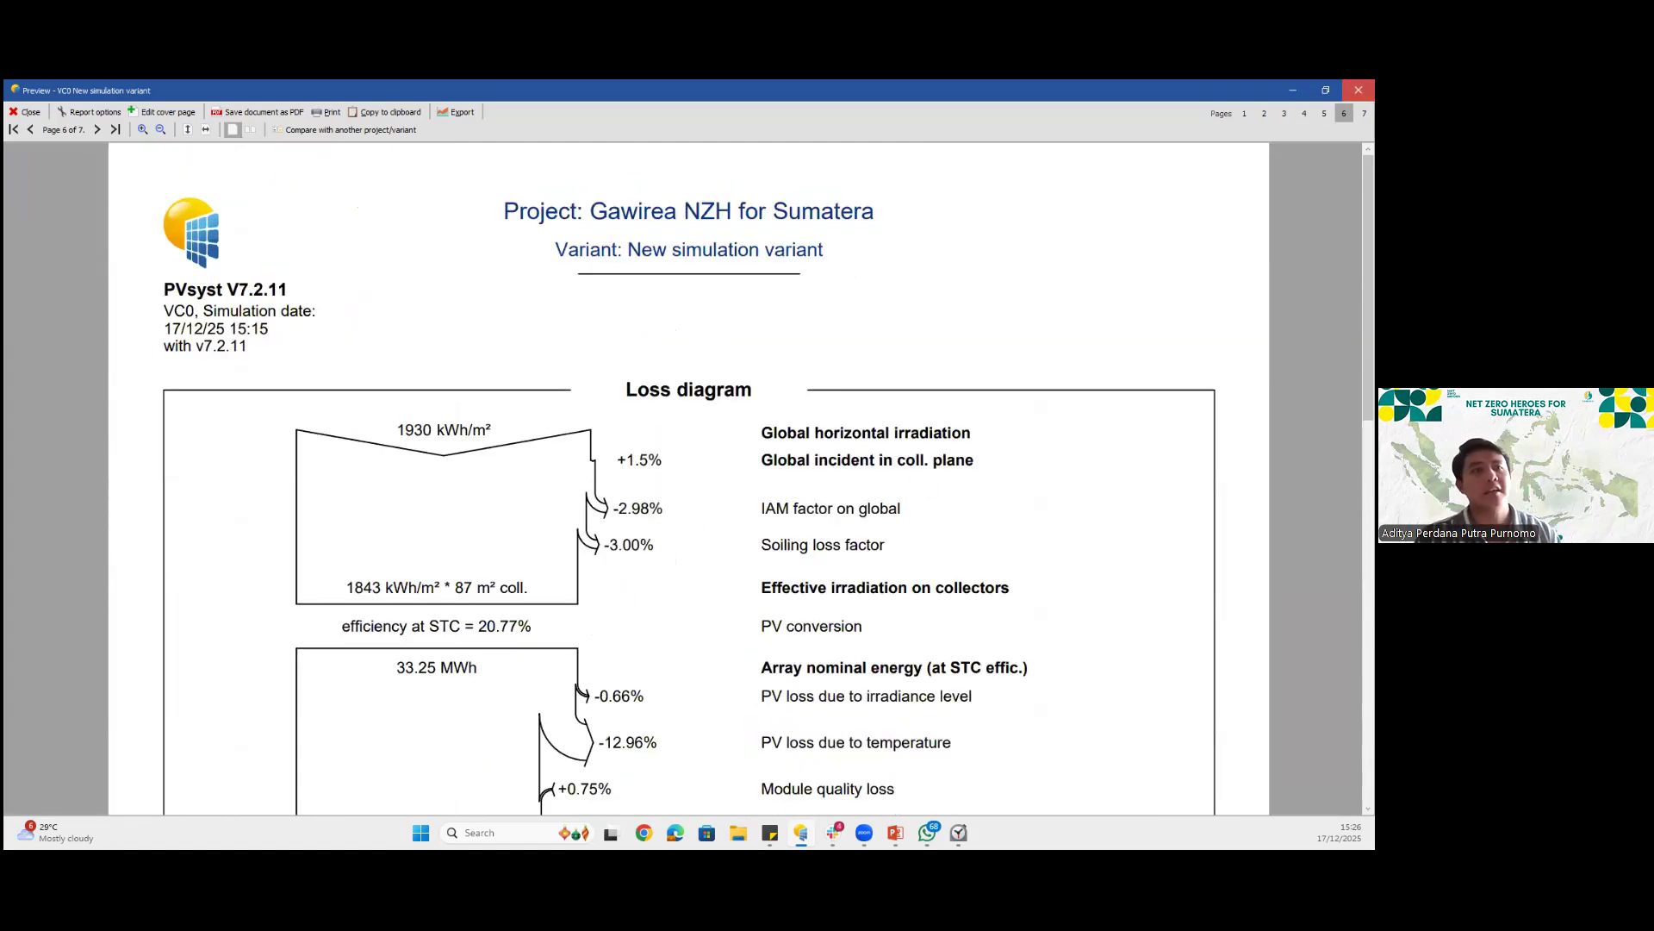
key("Escape")
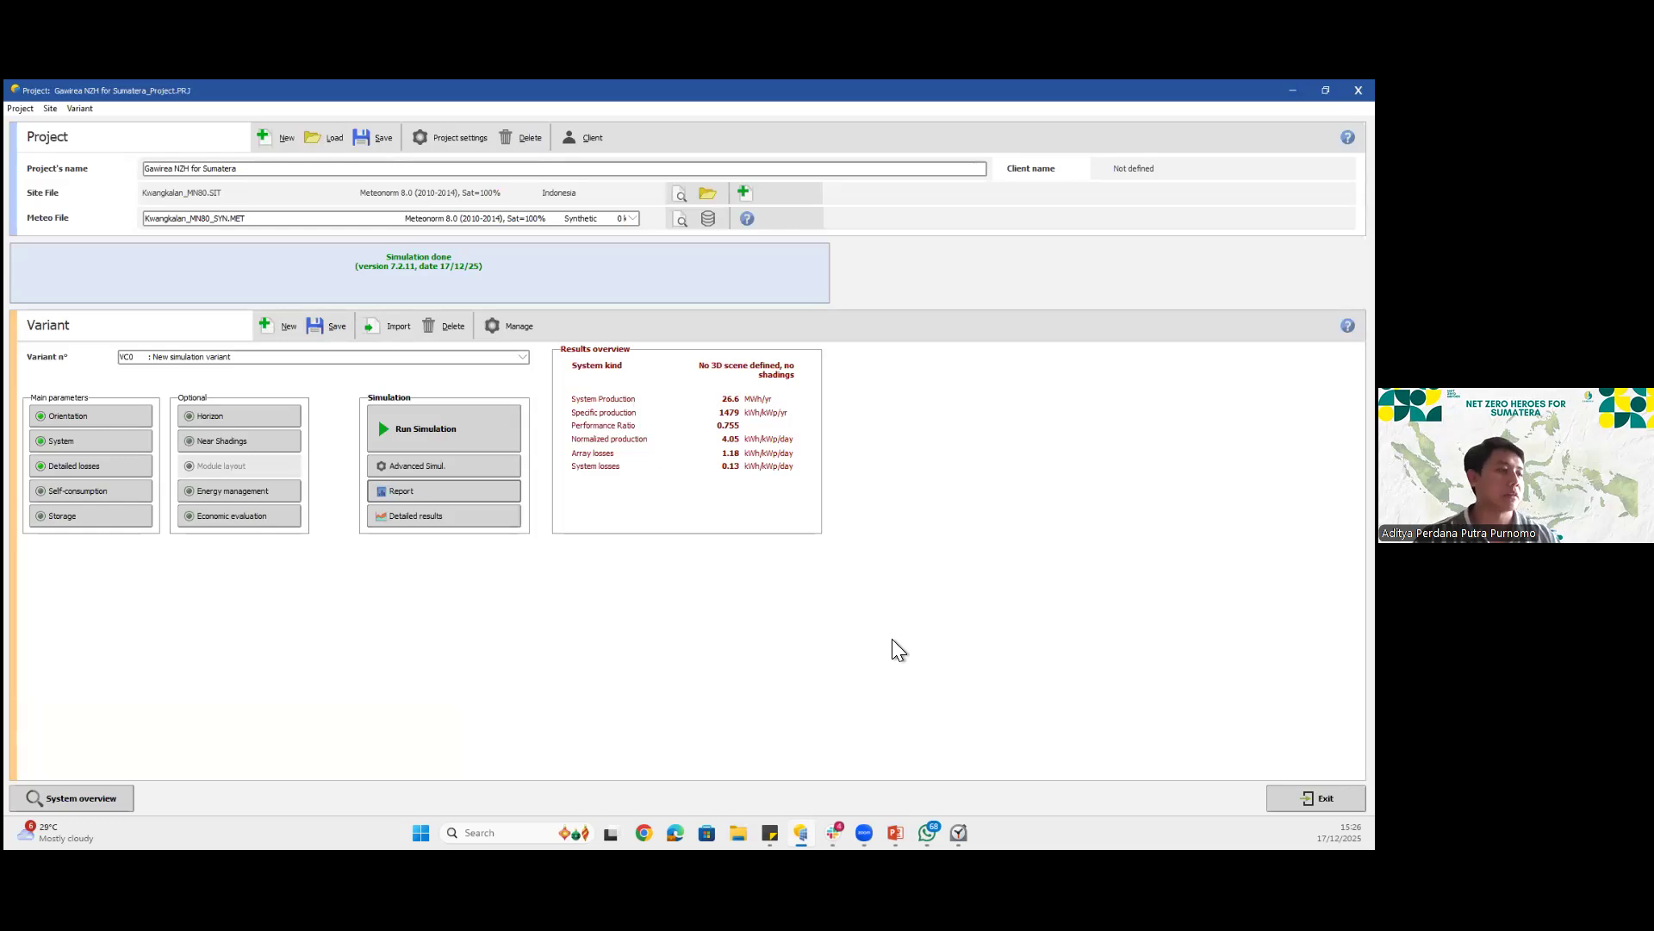
Switch to PowerPoint and start the full-screen slide show from slide 42, Part 3 Analisa Ekonomi PLTS
left_click(896, 833)
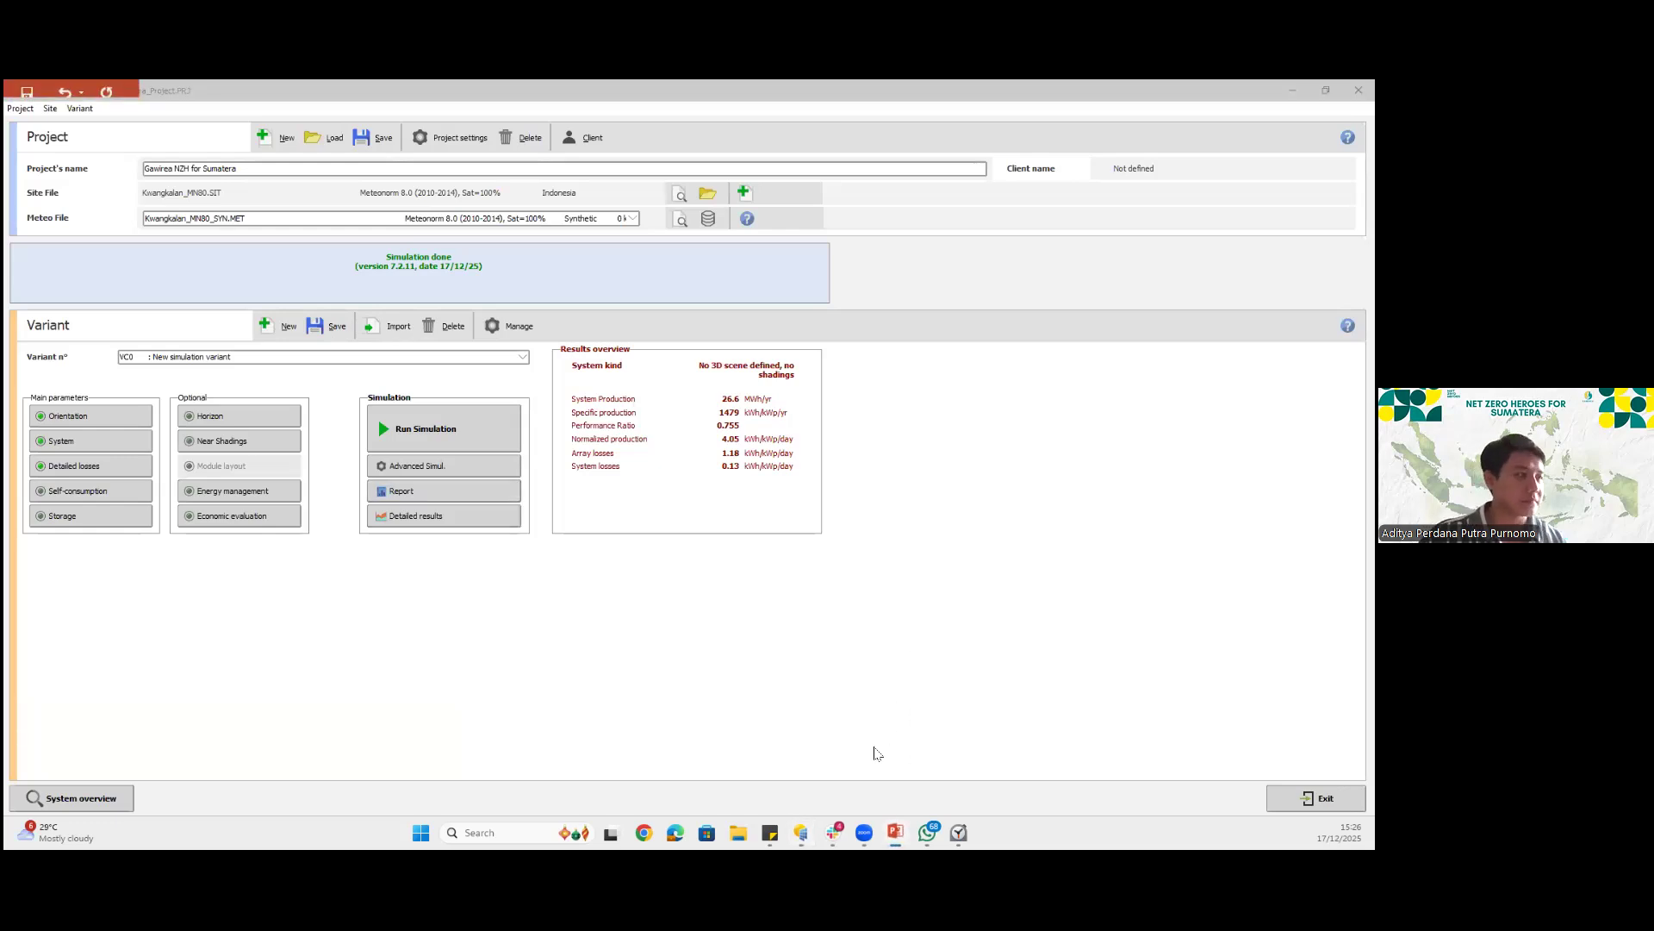
left_click(878, 776)
scroll(85, 635, "down", 1)
left_click(85, 632)
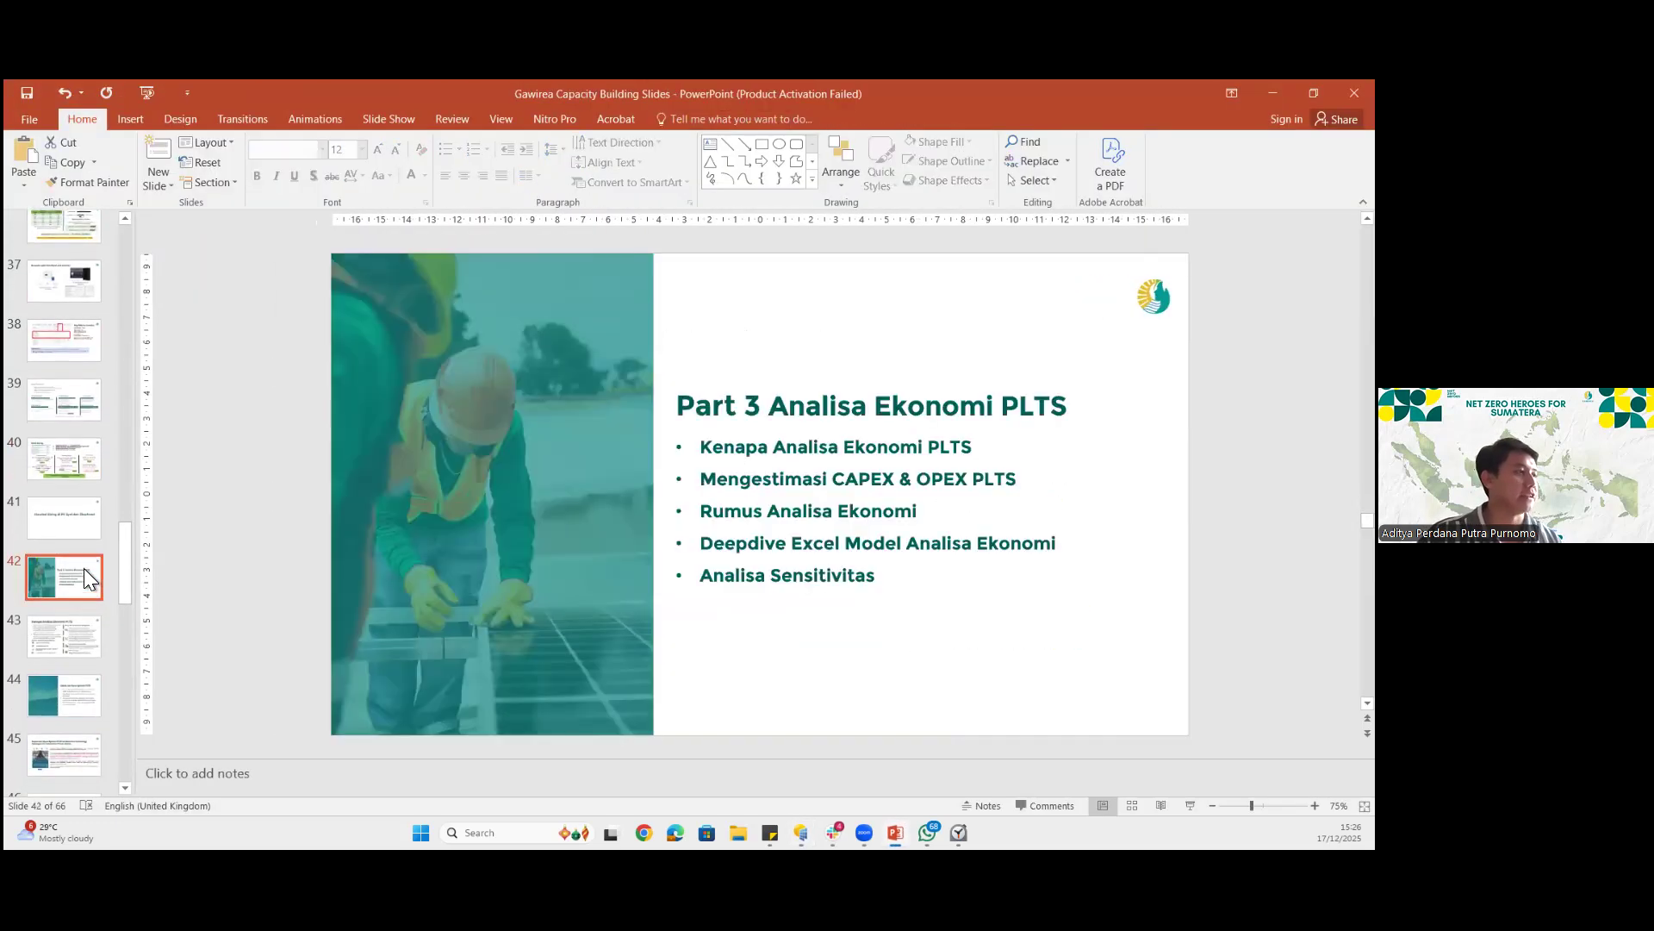
left_click(1160, 805)
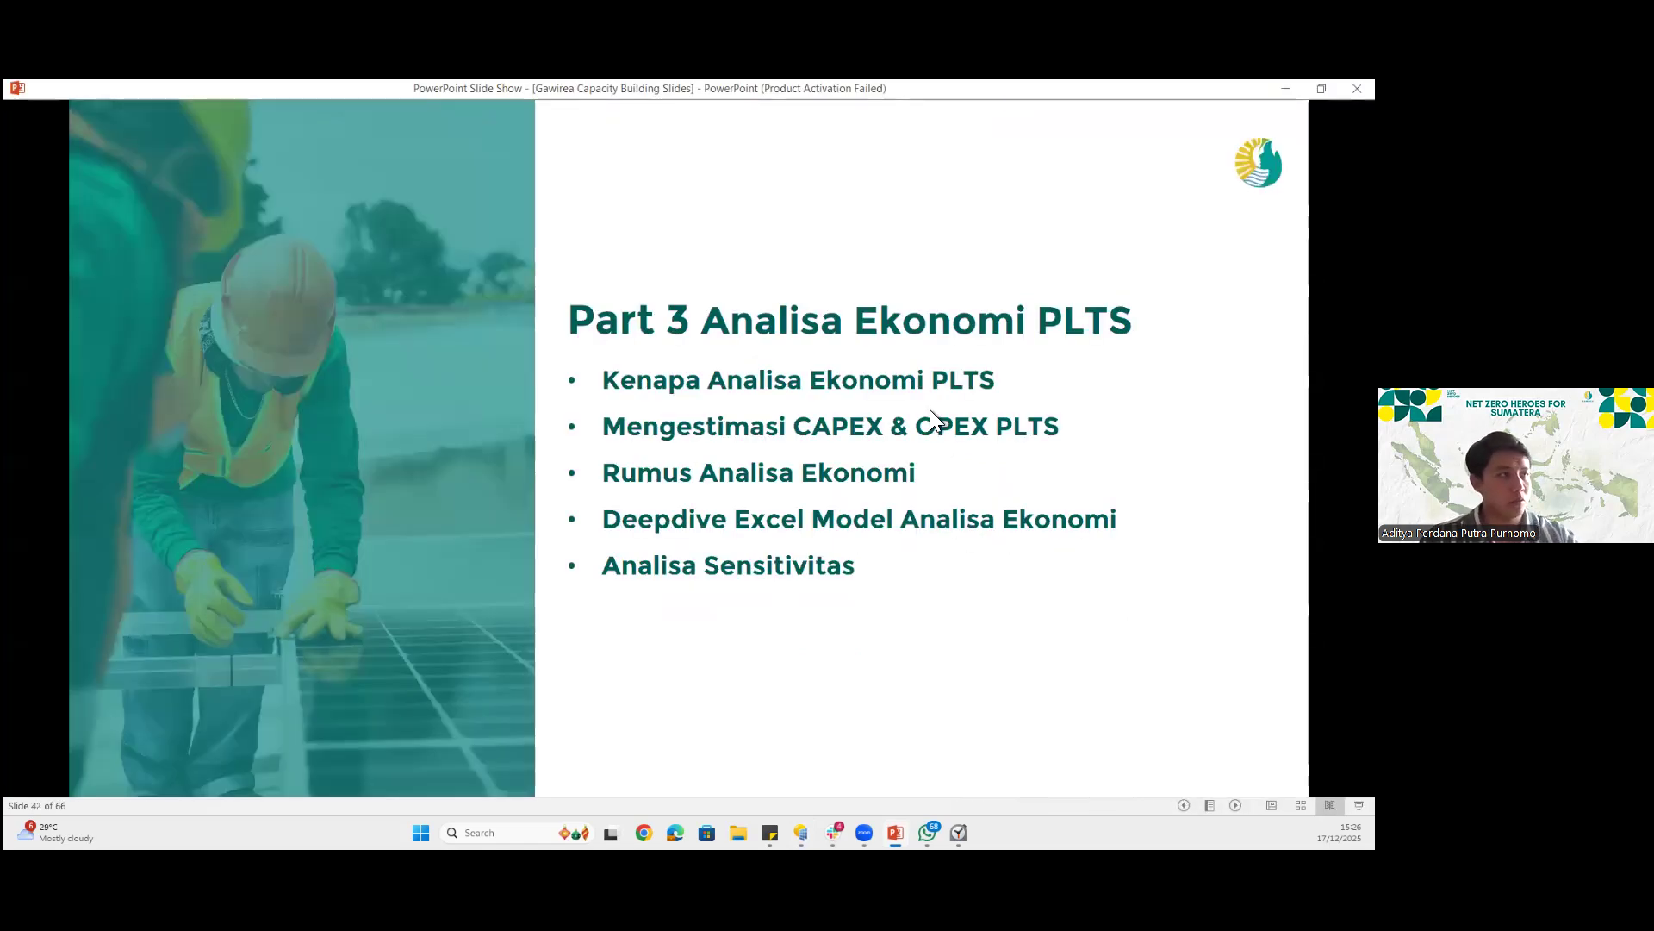
key("Escape")
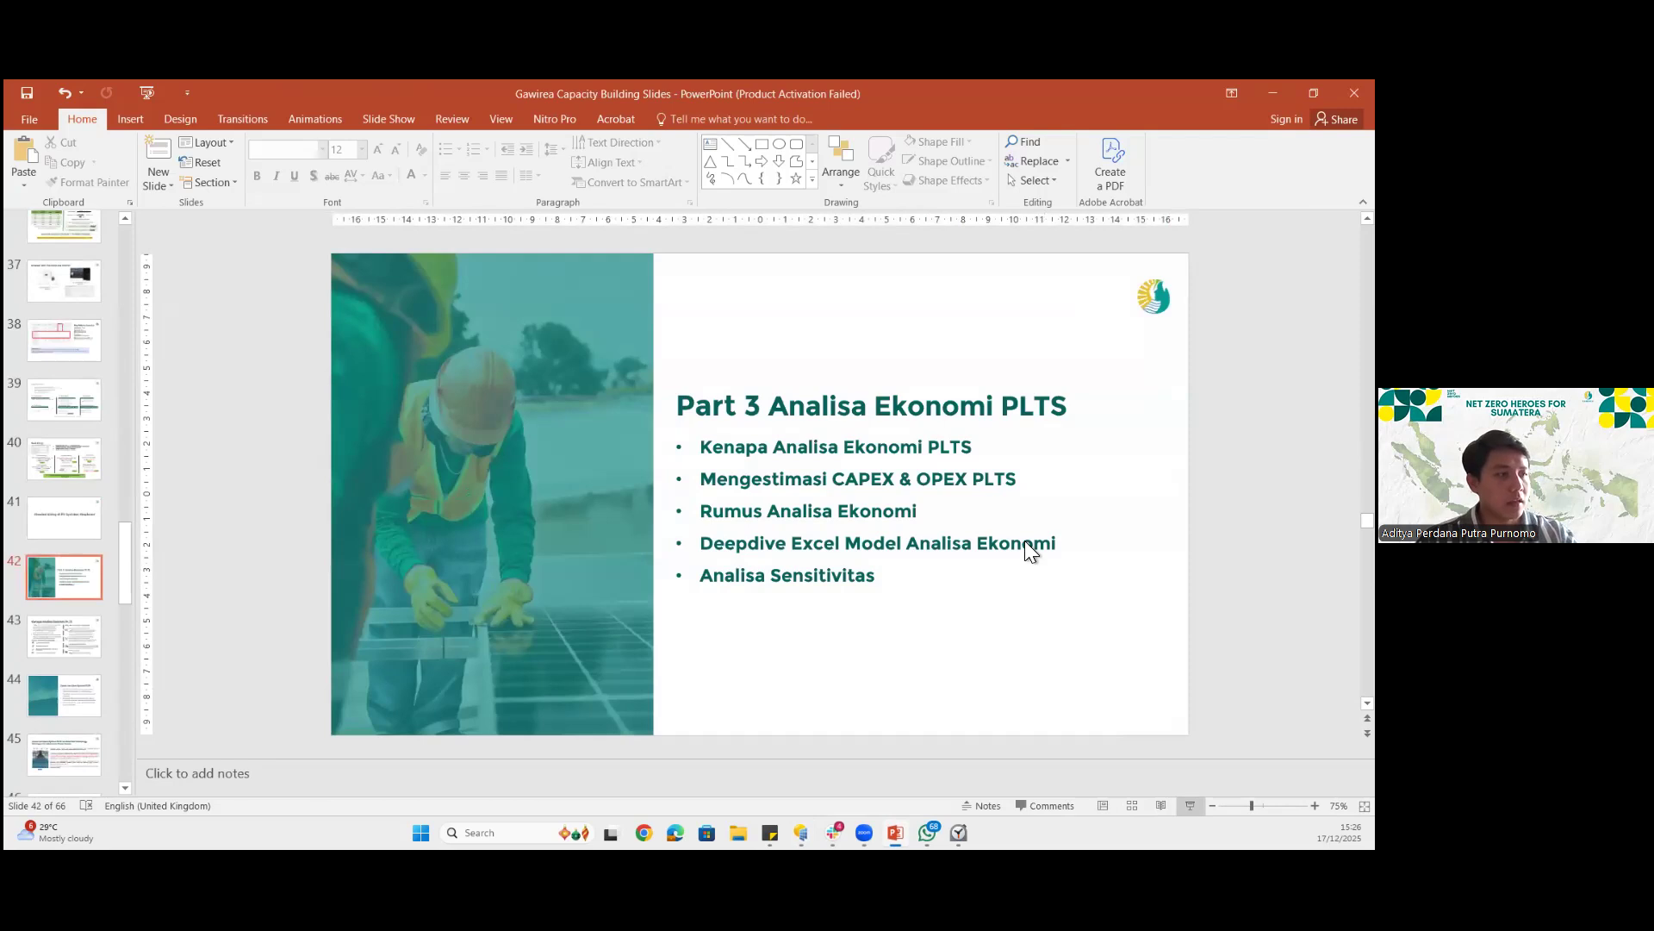
key("shift+F5")
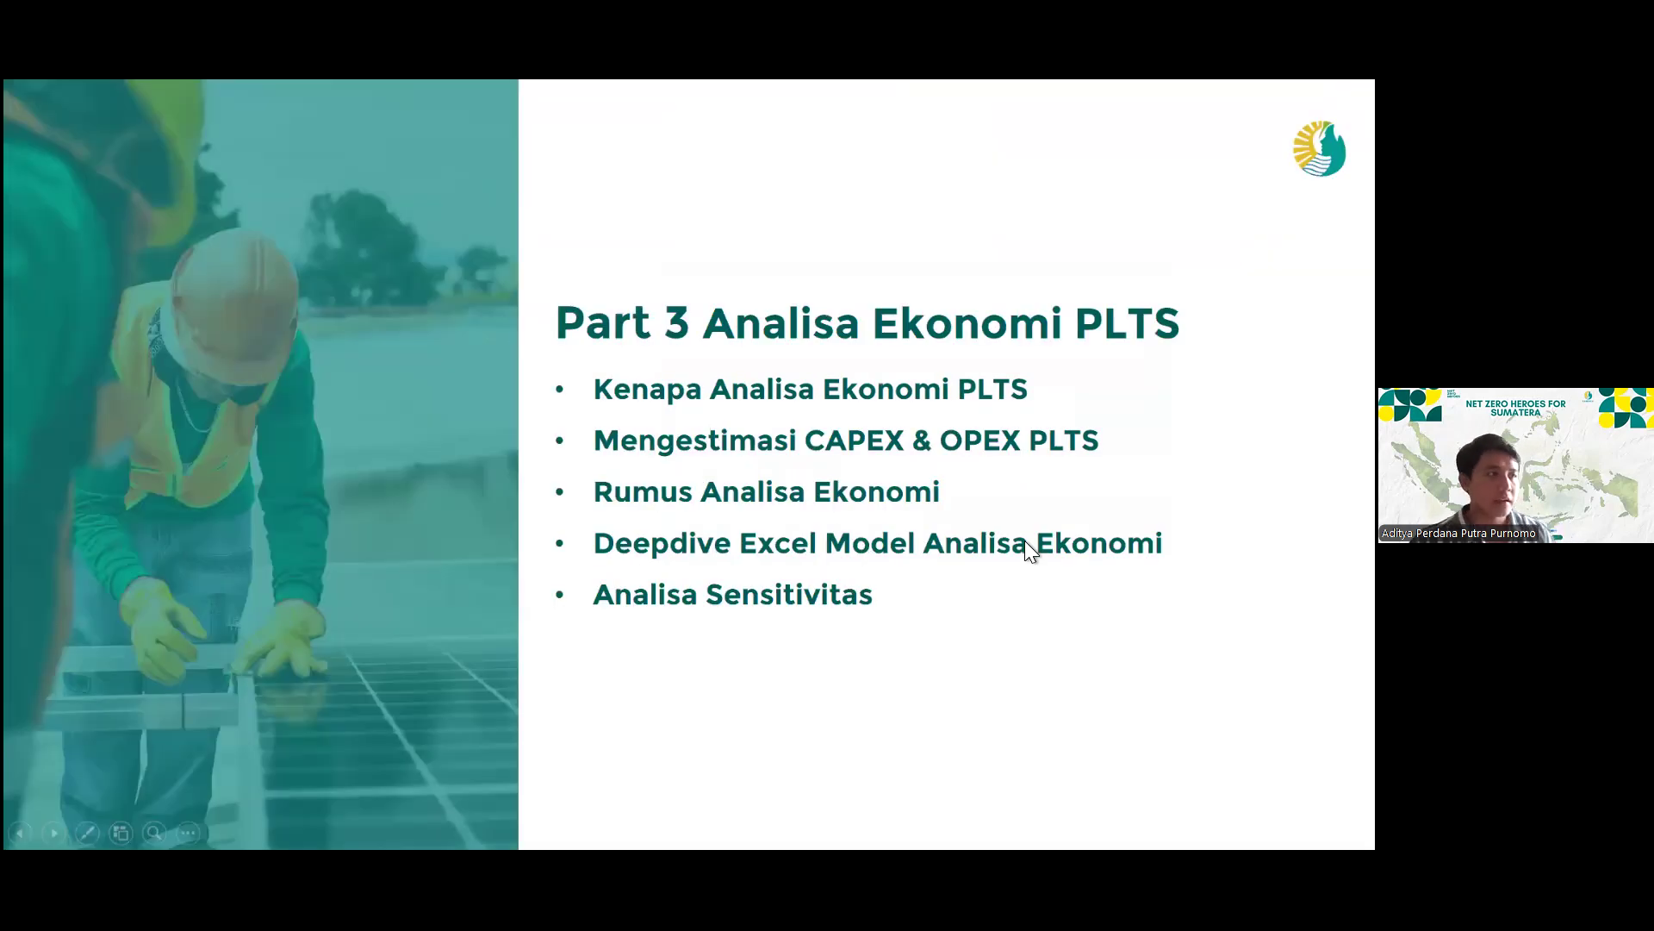
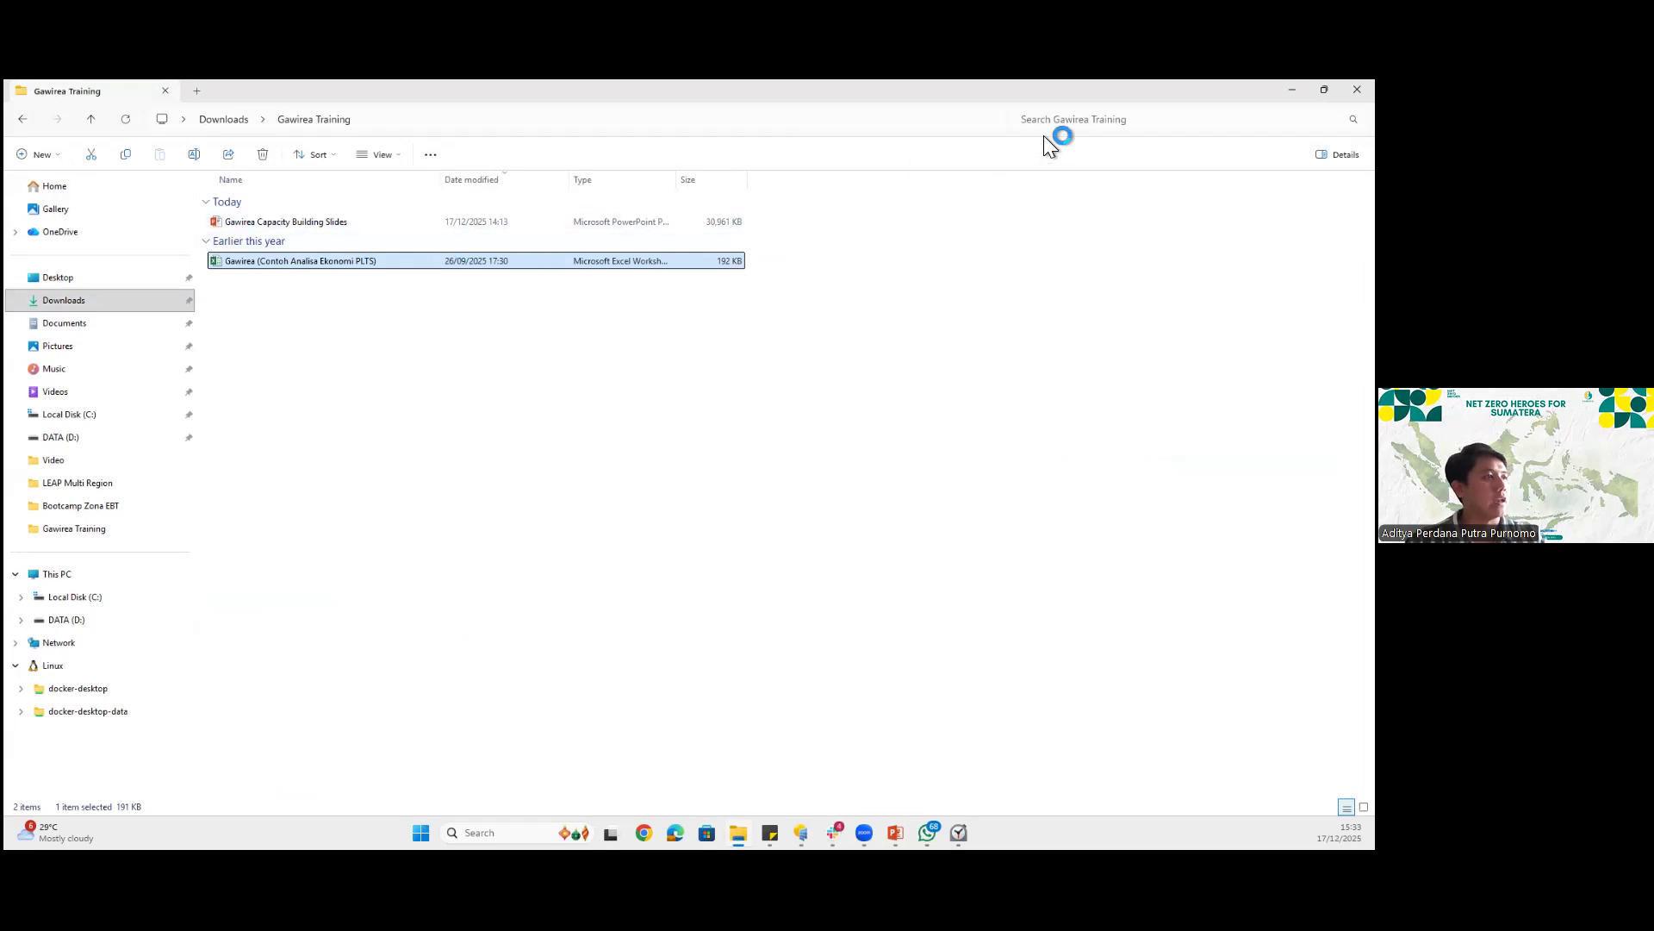
Switch to the Gawirea (Contoh Analisa Ekonomi PLTS) workbook in Excel and review the component cost table and investment total on the Biaya Investasi sheet
left_click(1292, 90)
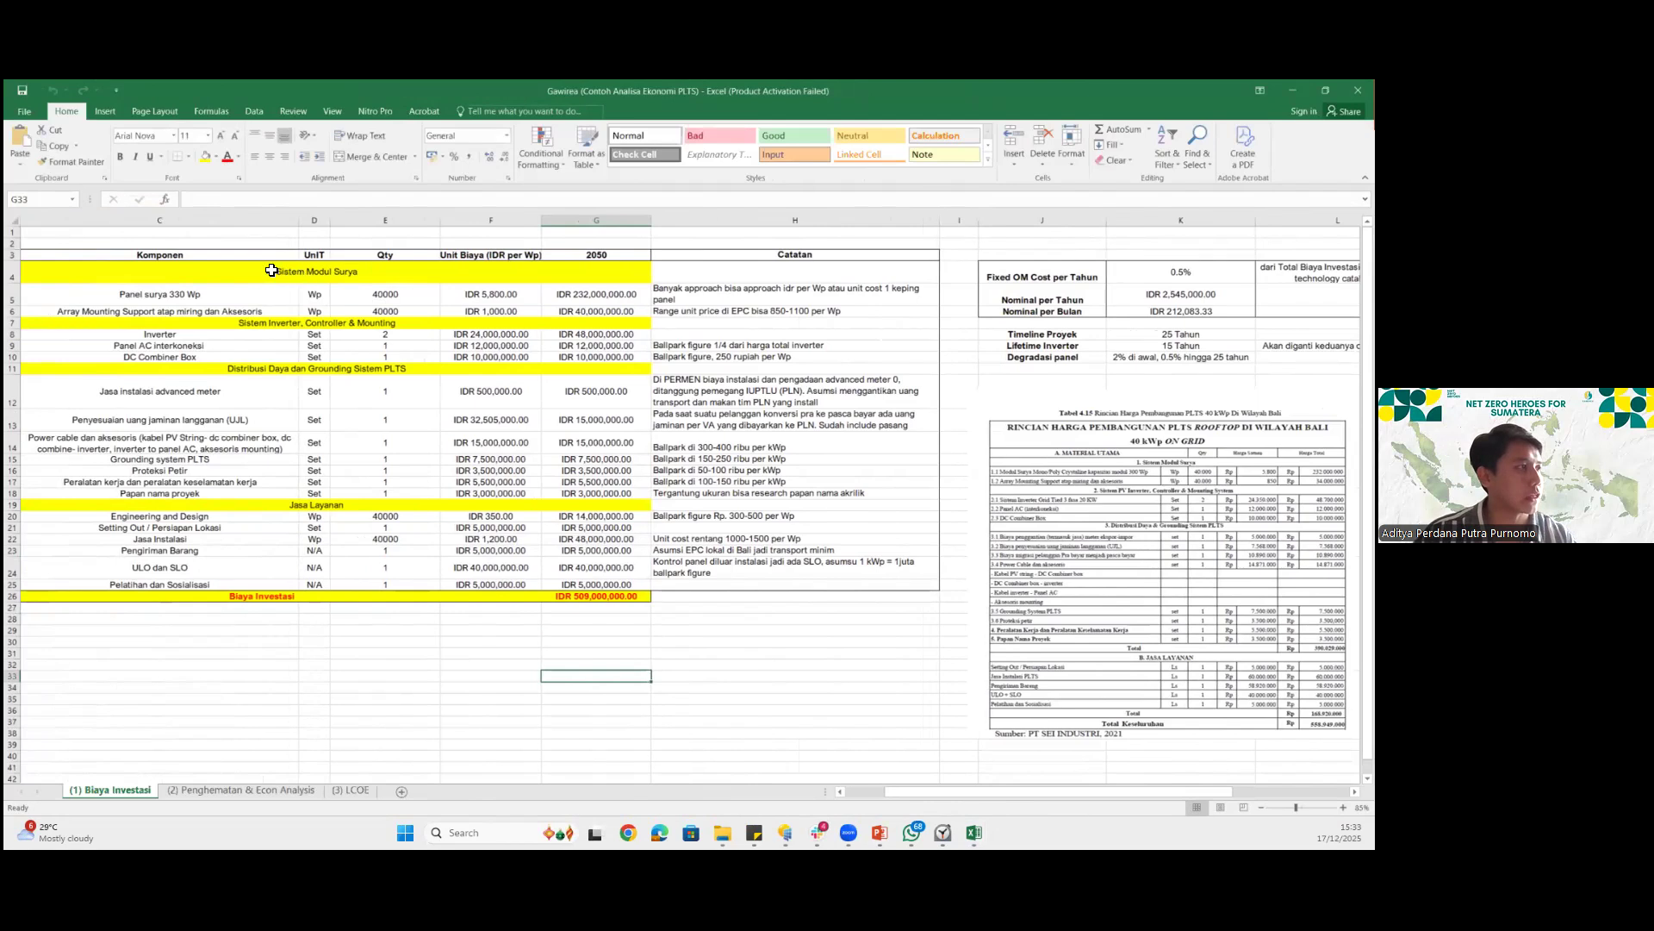
left_click_drag(271, 271, 618, 606)
left_click(617, 607)
left_click(619, 597)
Review the fixed O&M costs, project timeline, inverter lifetime and panel degradation assumptions in the table beside the investment costs
left_click(1130, 255)
key("Down")
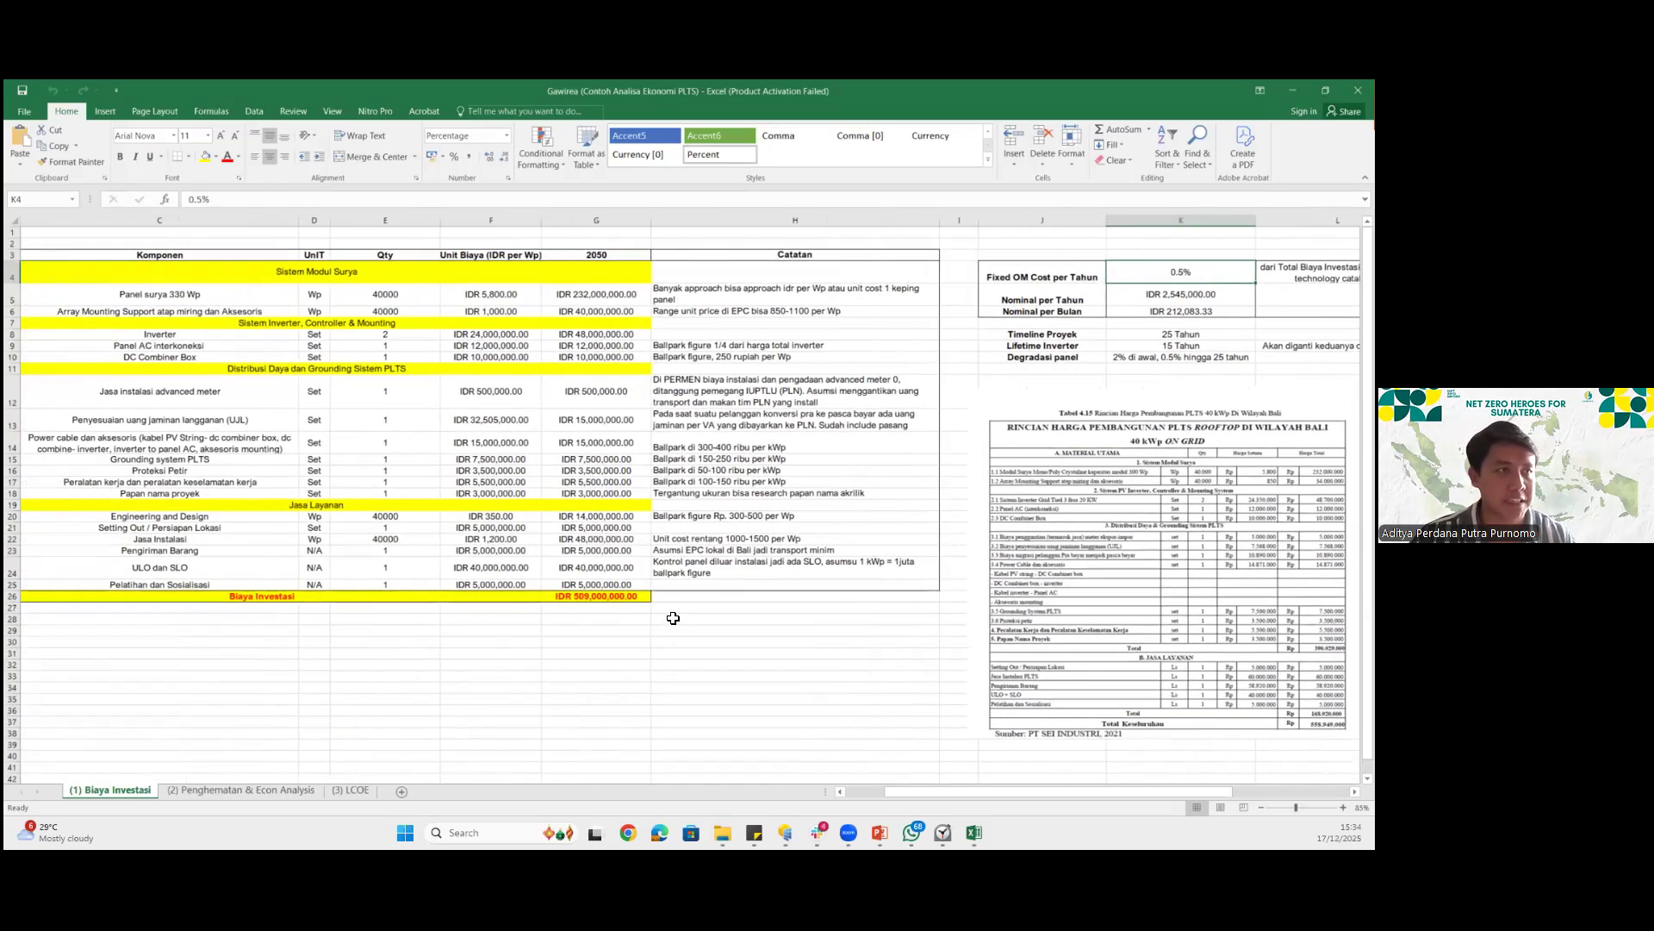
left_click(1068, 294)
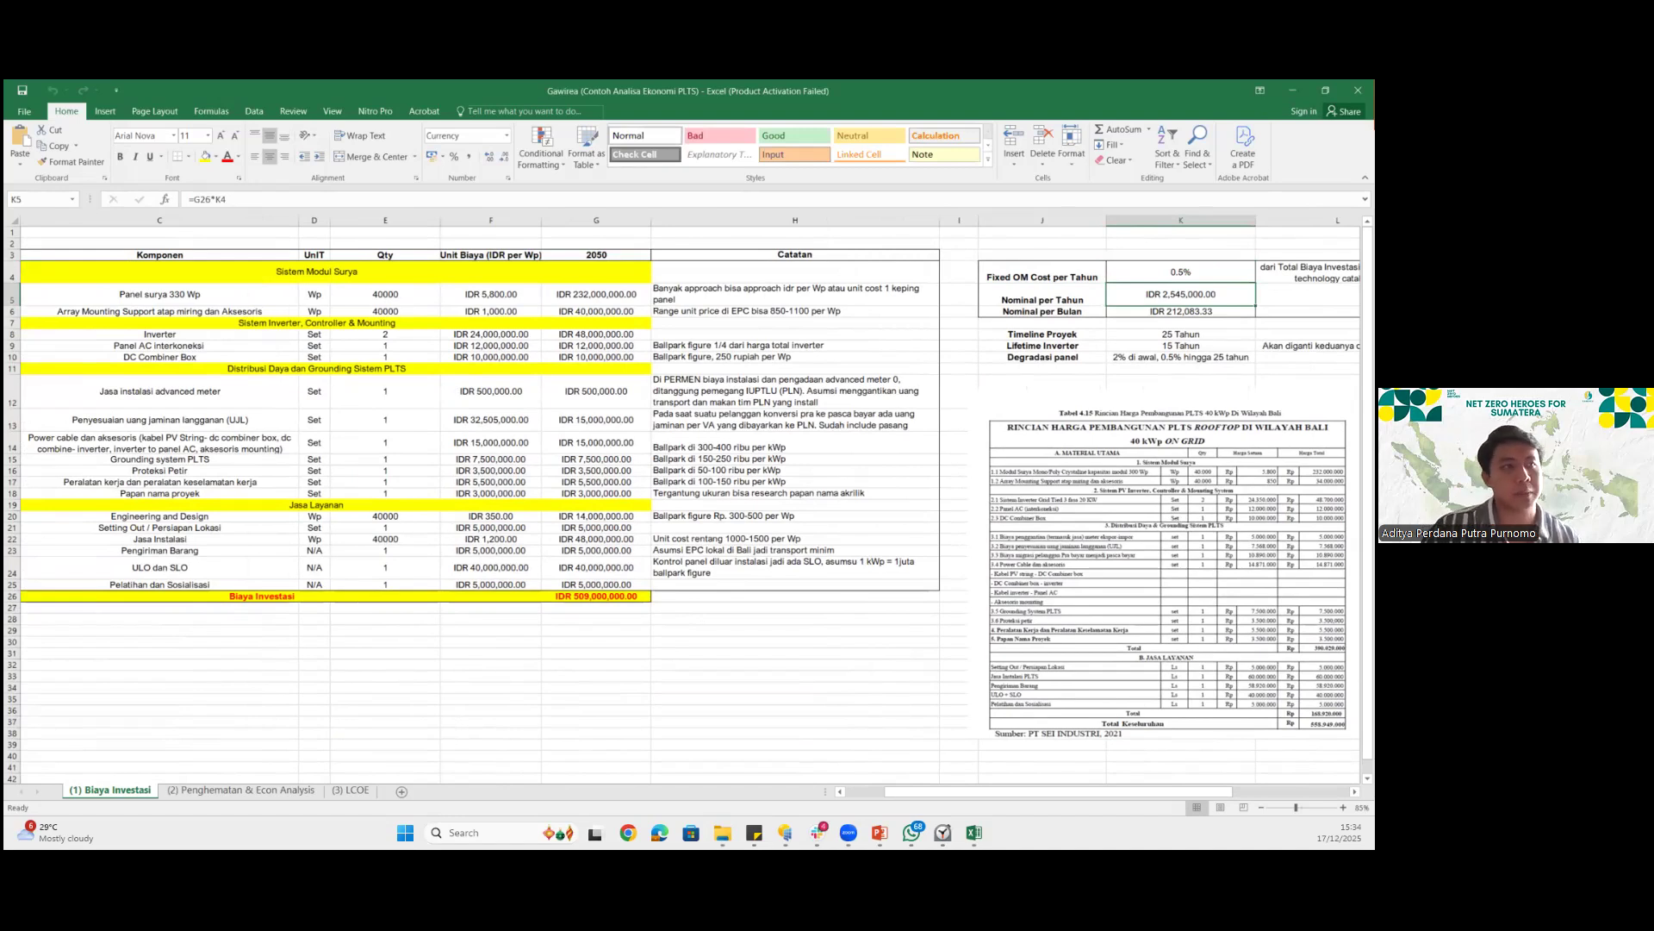
key("Down")
key("Down")
key("Down")
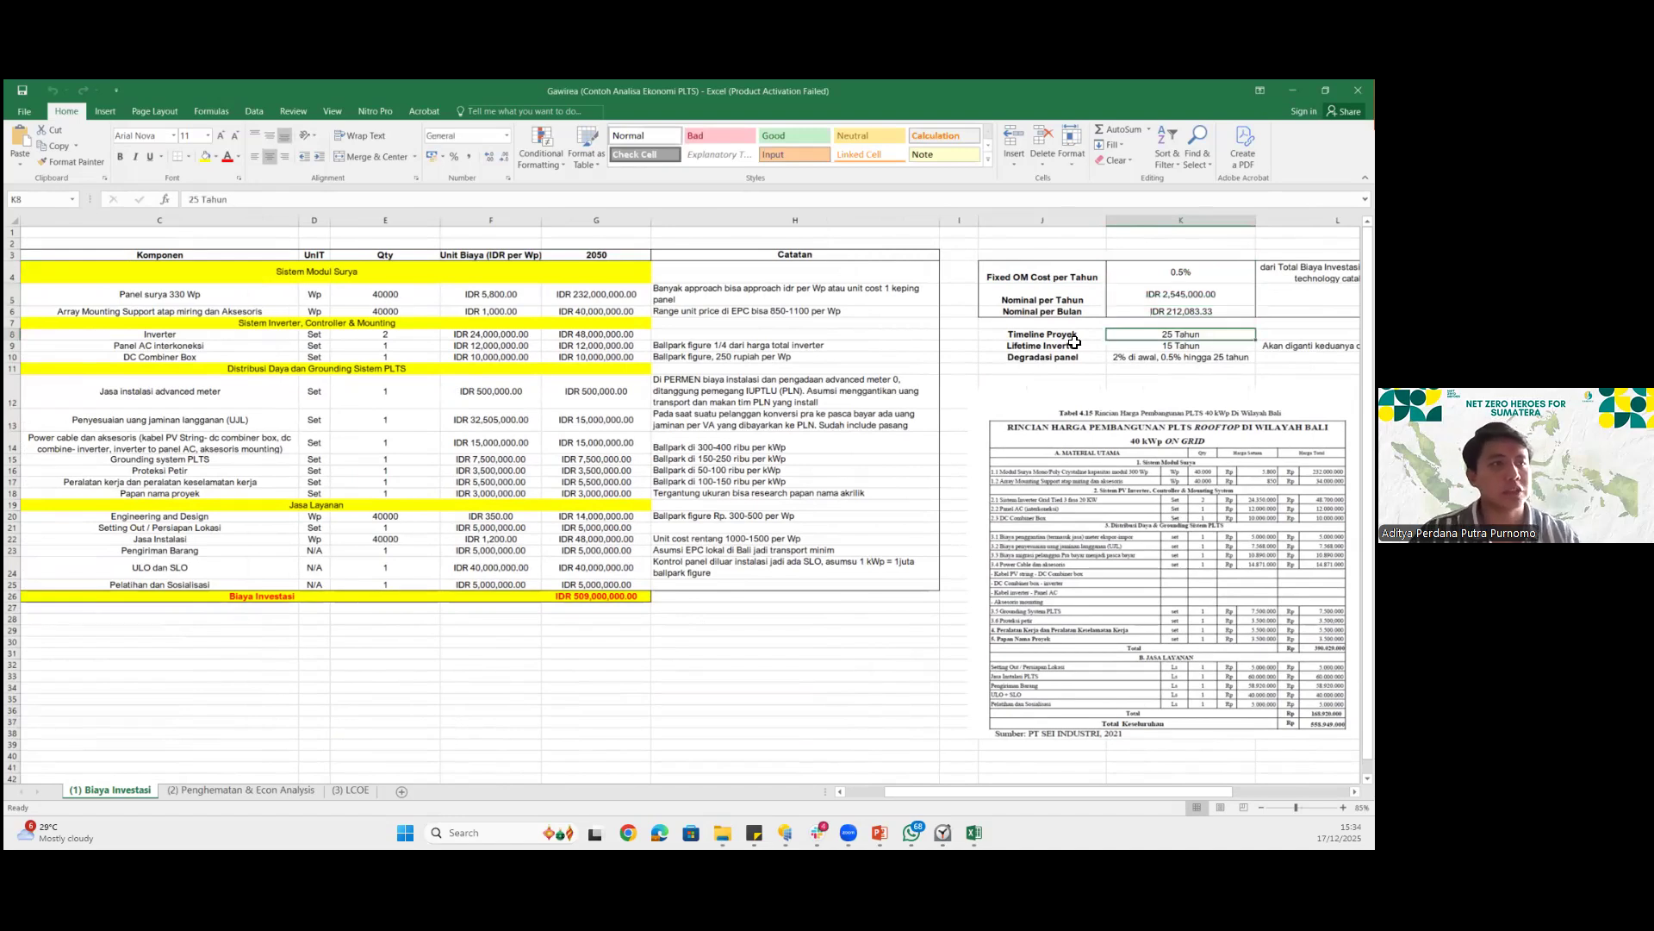
left_click(1074, 345)
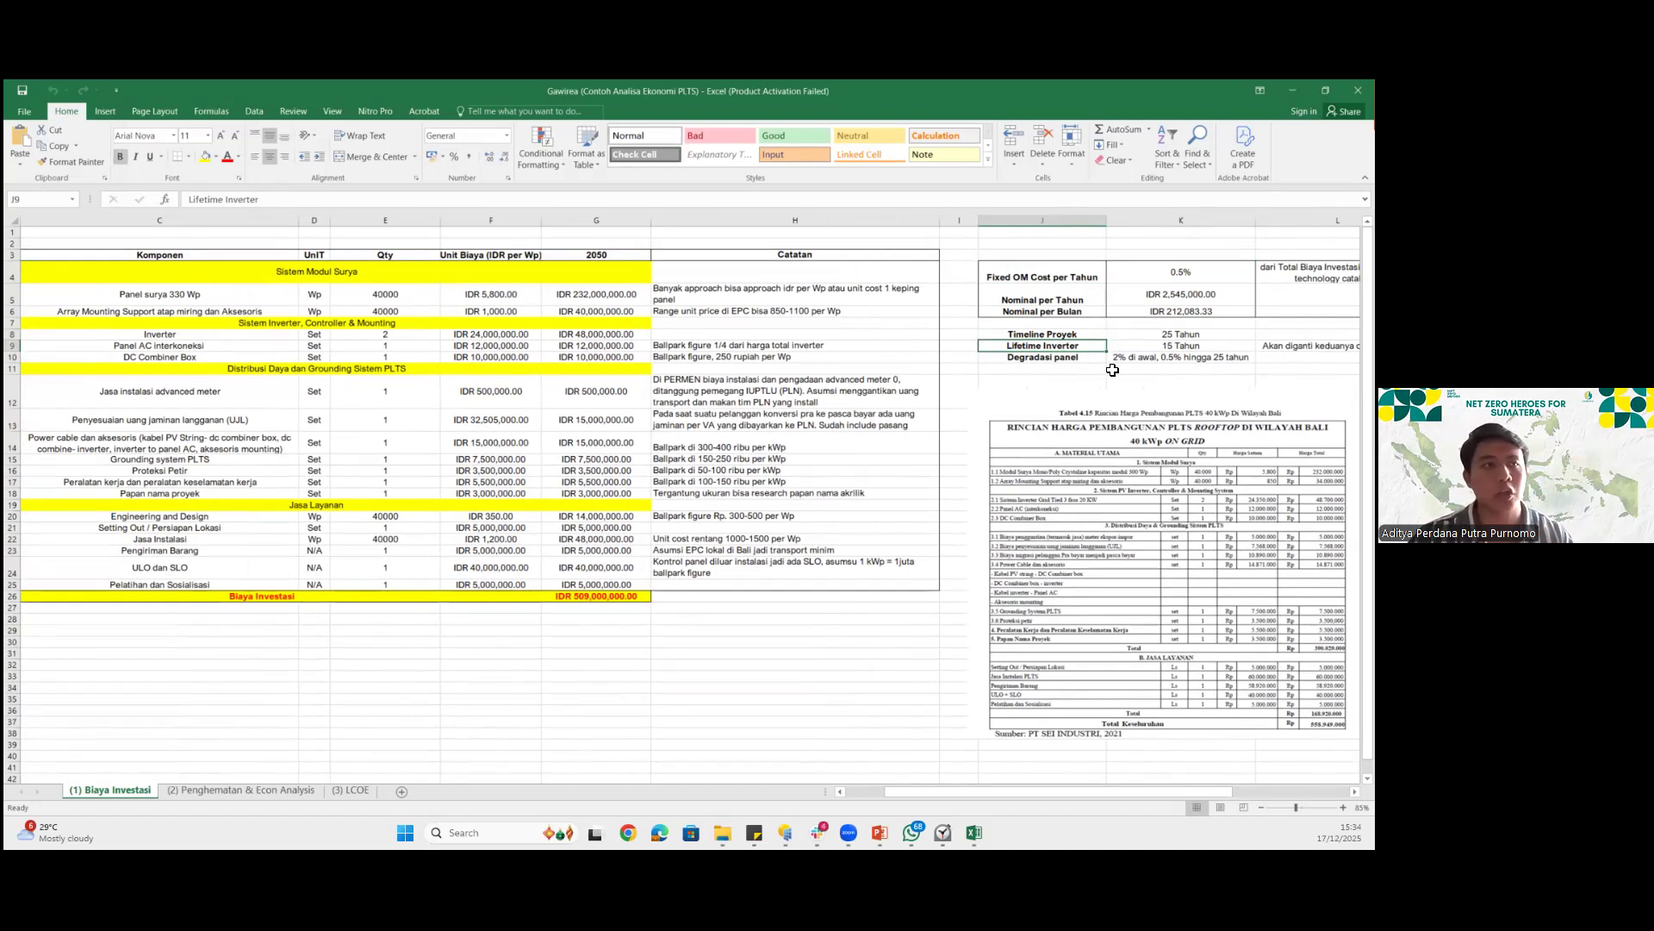
left_click(1180, 356)
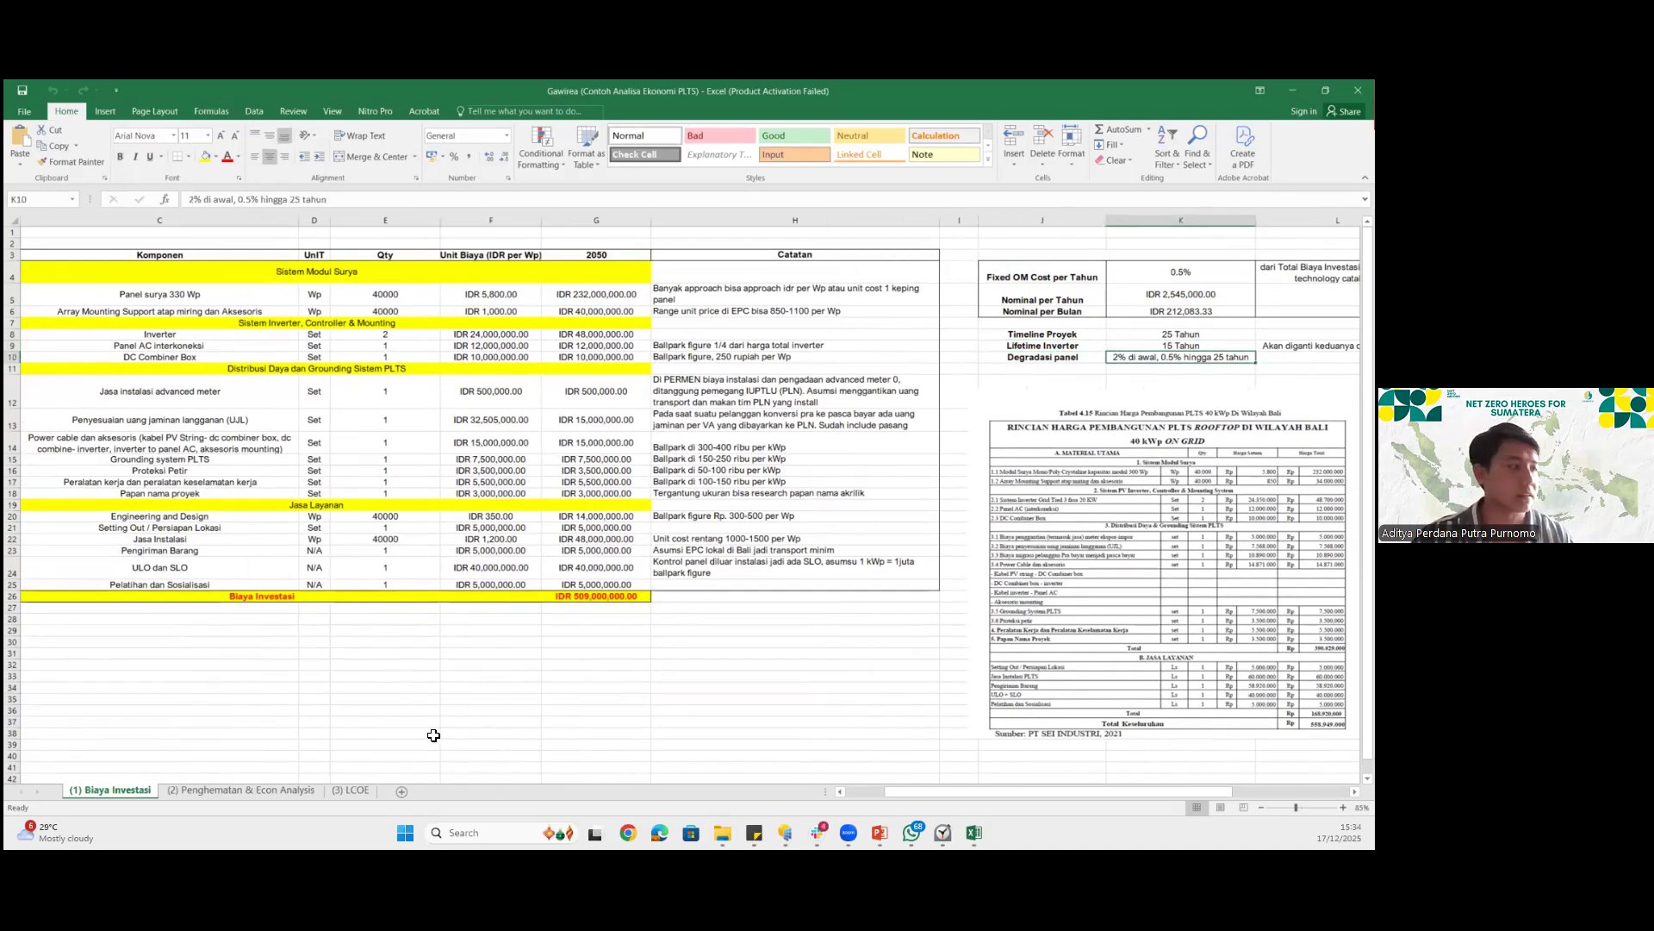
Open the (2) Penghematan & Econ Analysis sheet and examine the January bill before PLTS in cell D5
left_click(241, 790)
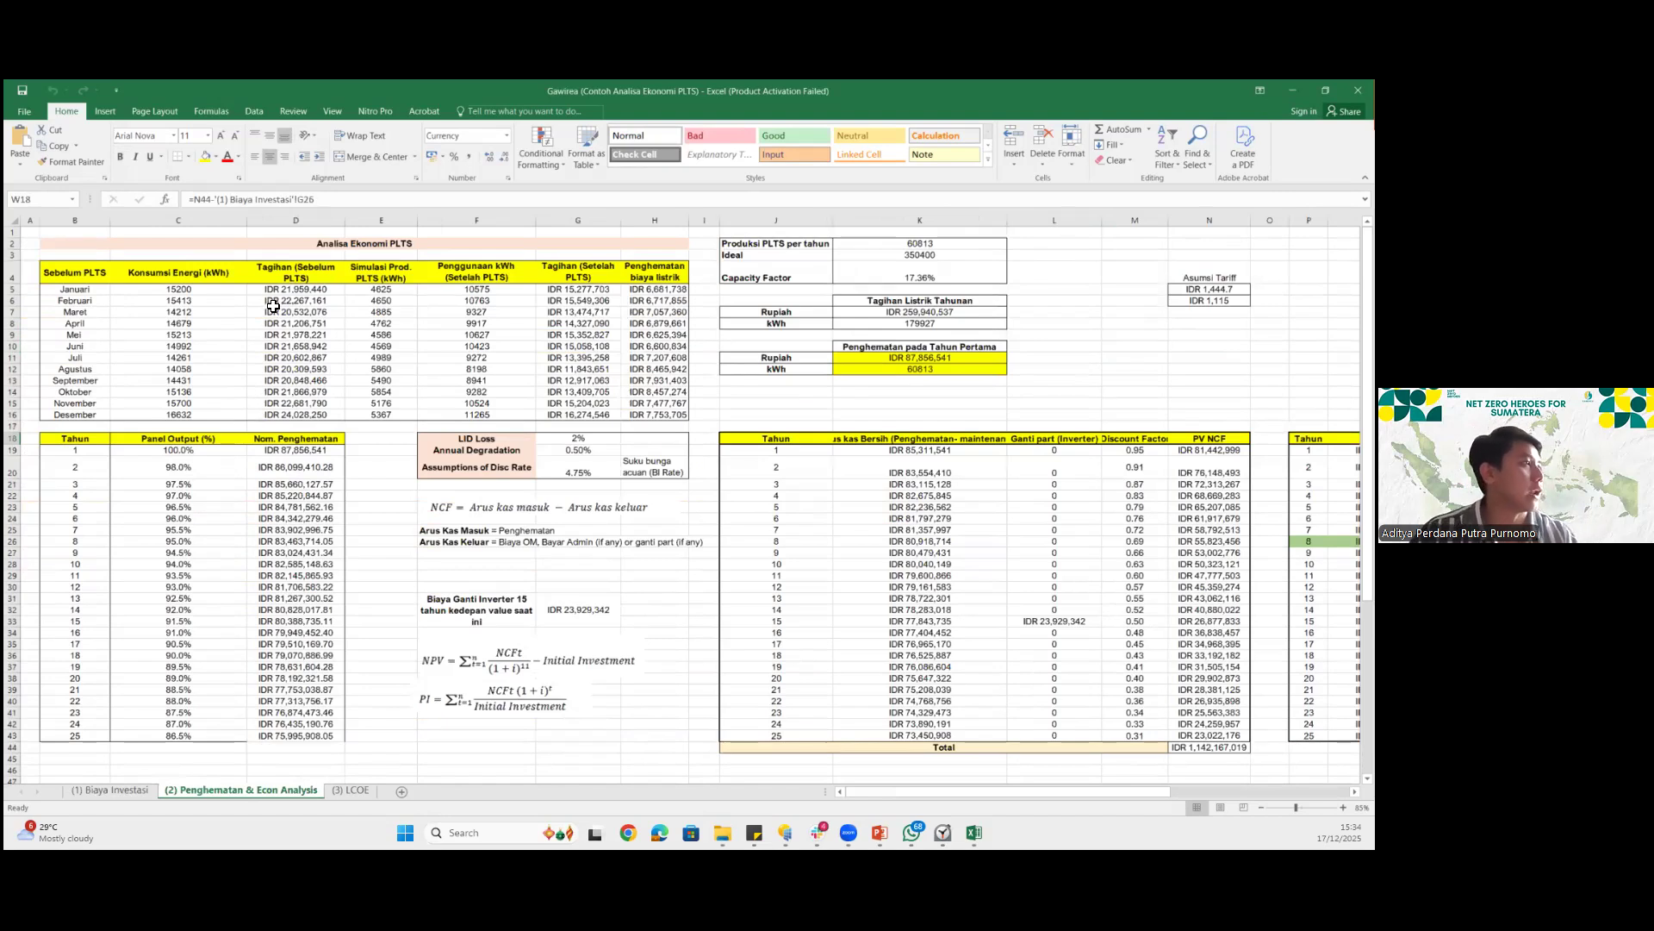
scroll(273, 306, "up", 2)
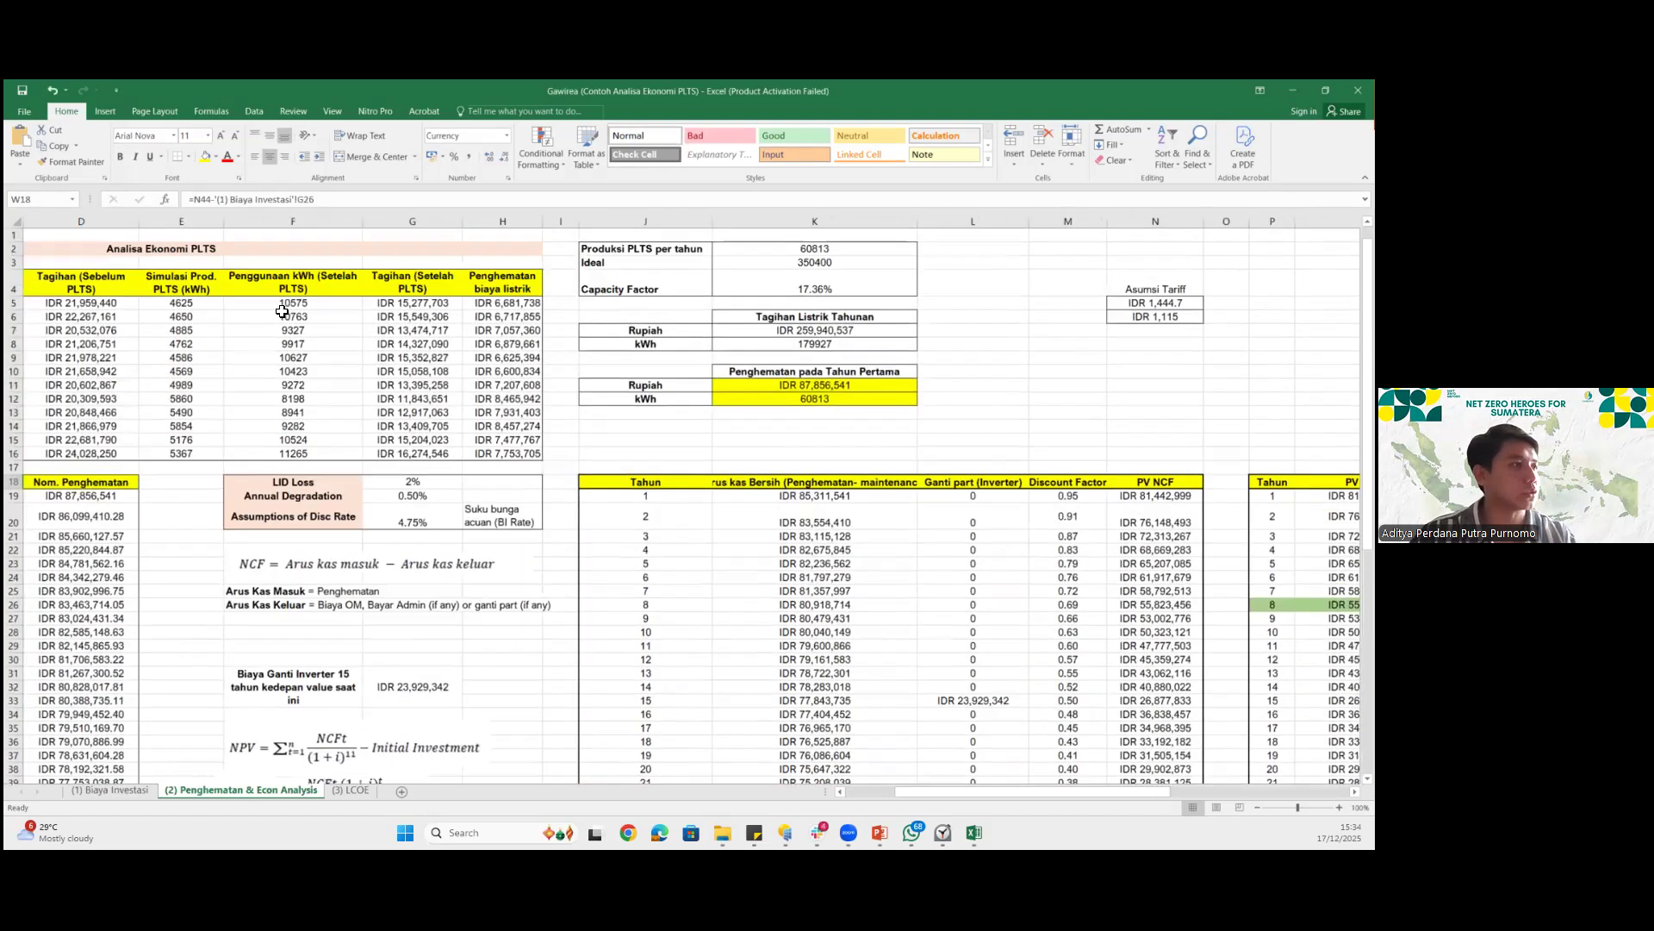
scroll(283, 311, "down", 2)
scroll(288, 309, "left", 3)
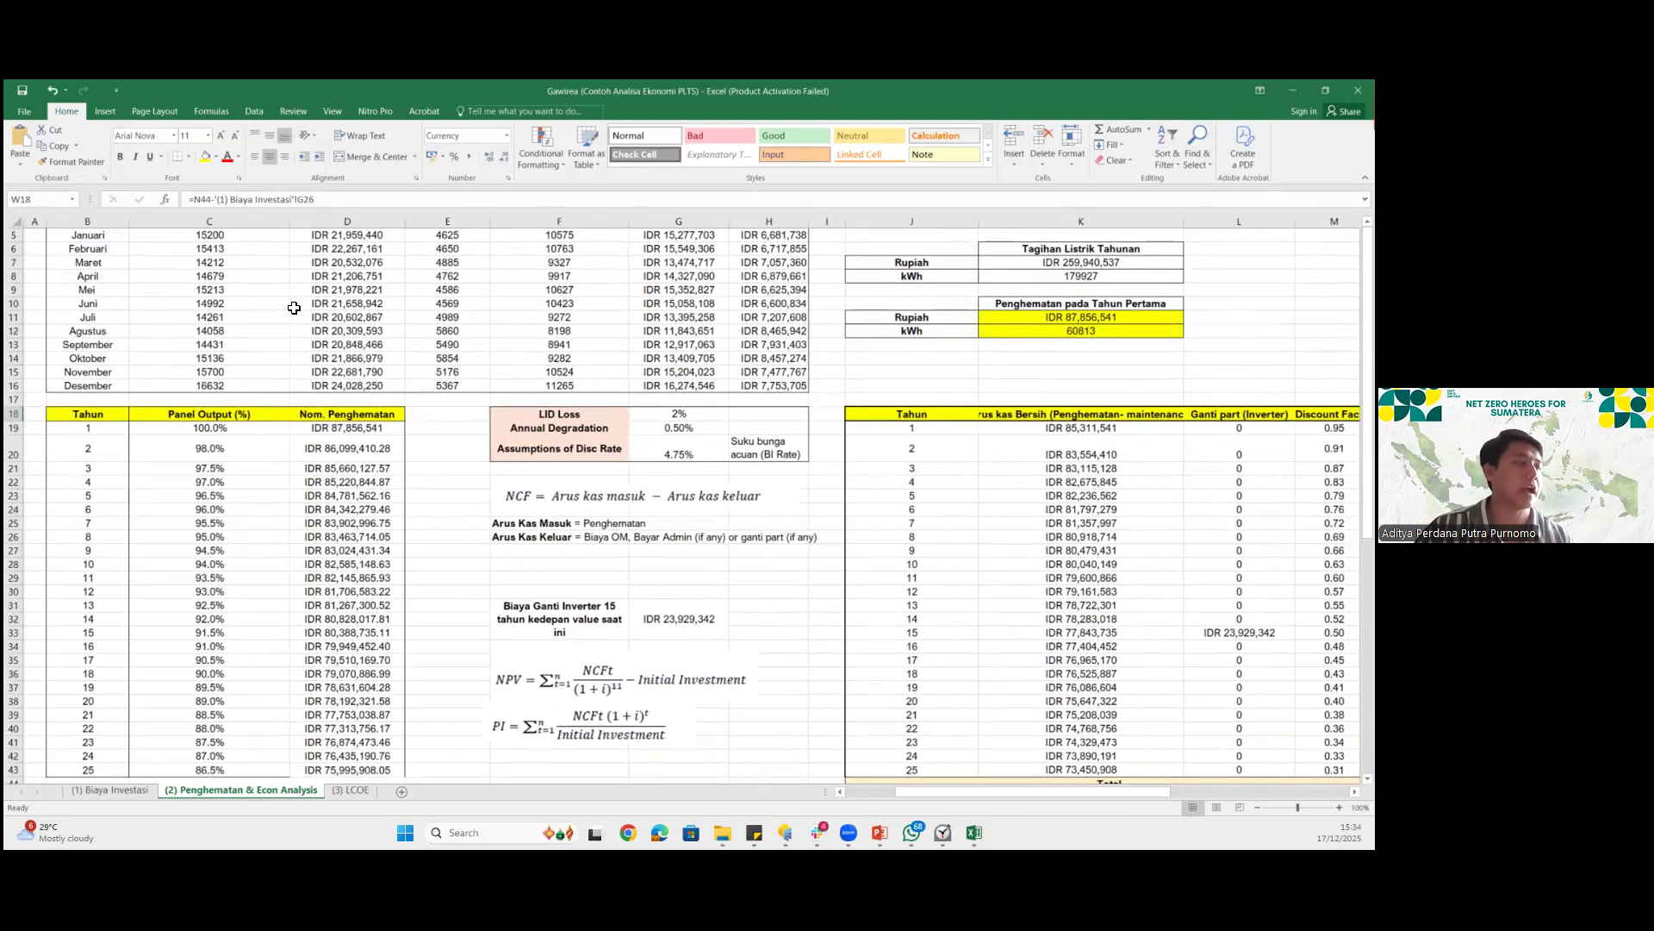
scroll(293, 308, "up", 2)
left_click(293, 307)
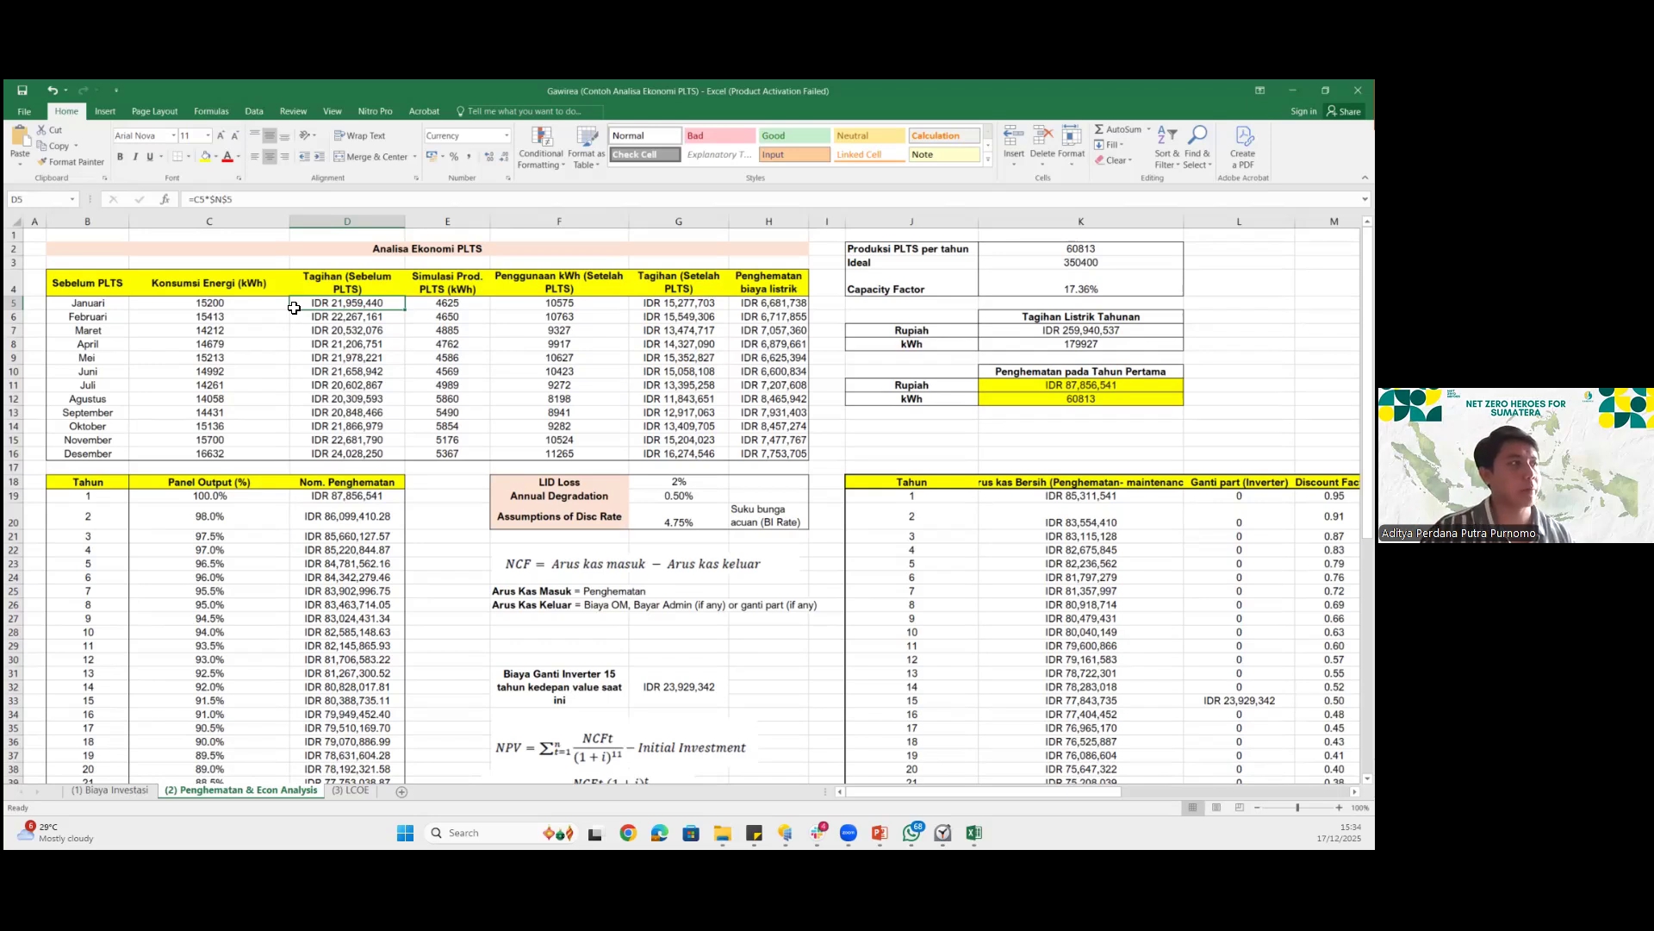
left_click(286, 310)
left_click(341, 304)
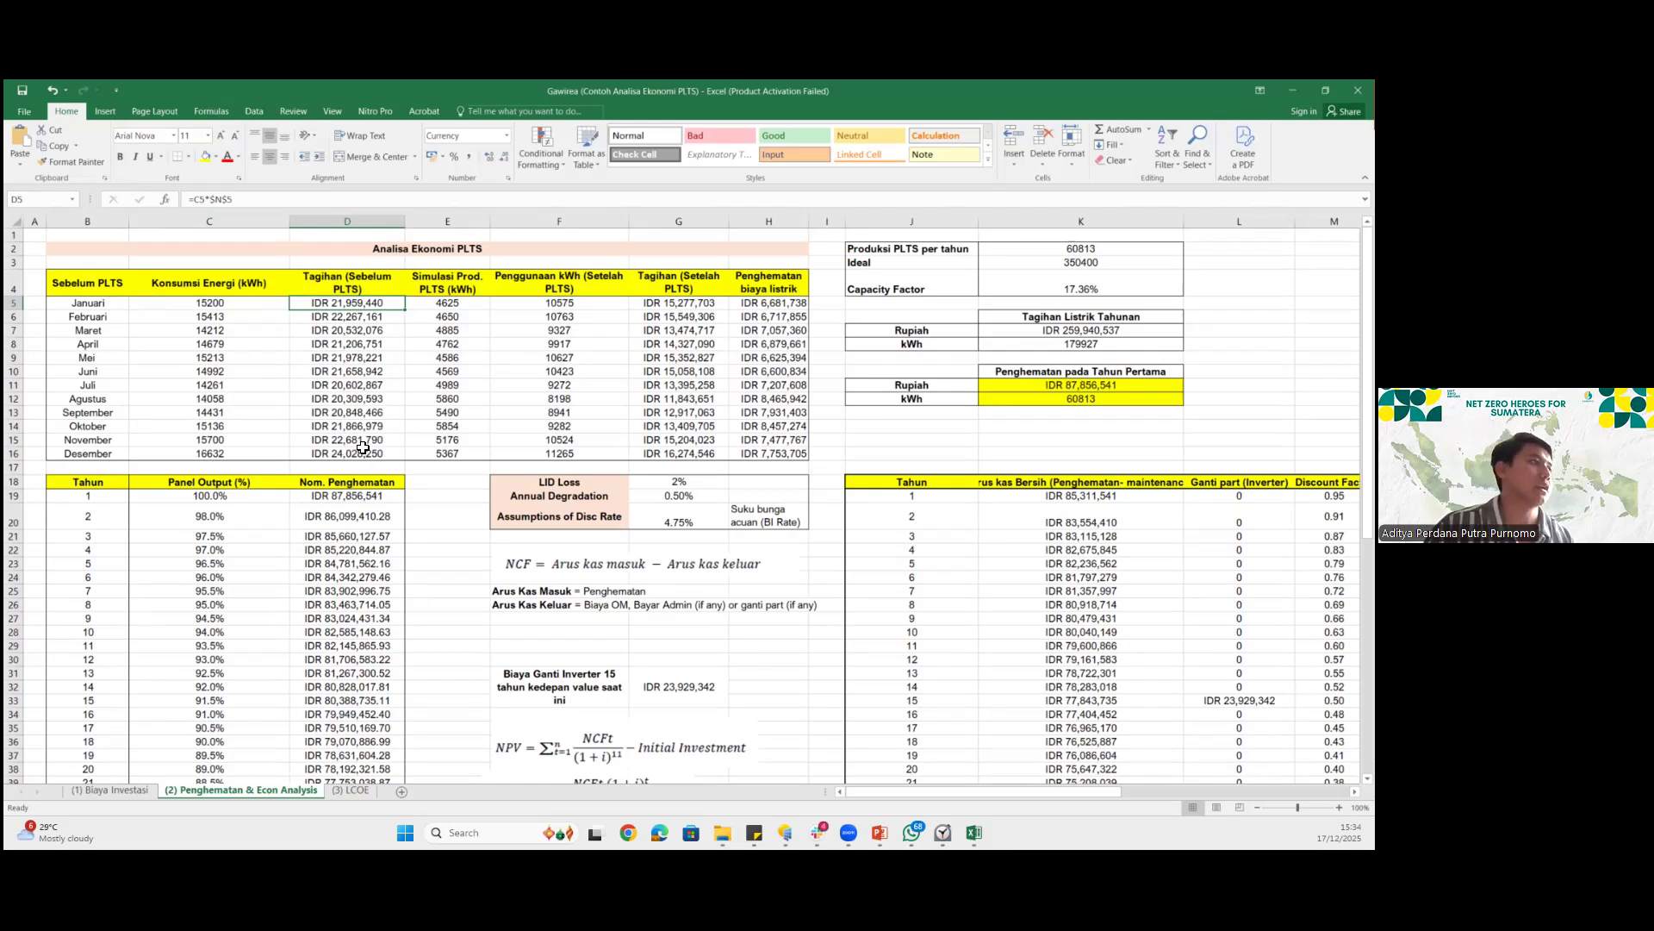
left_click(892, 301)
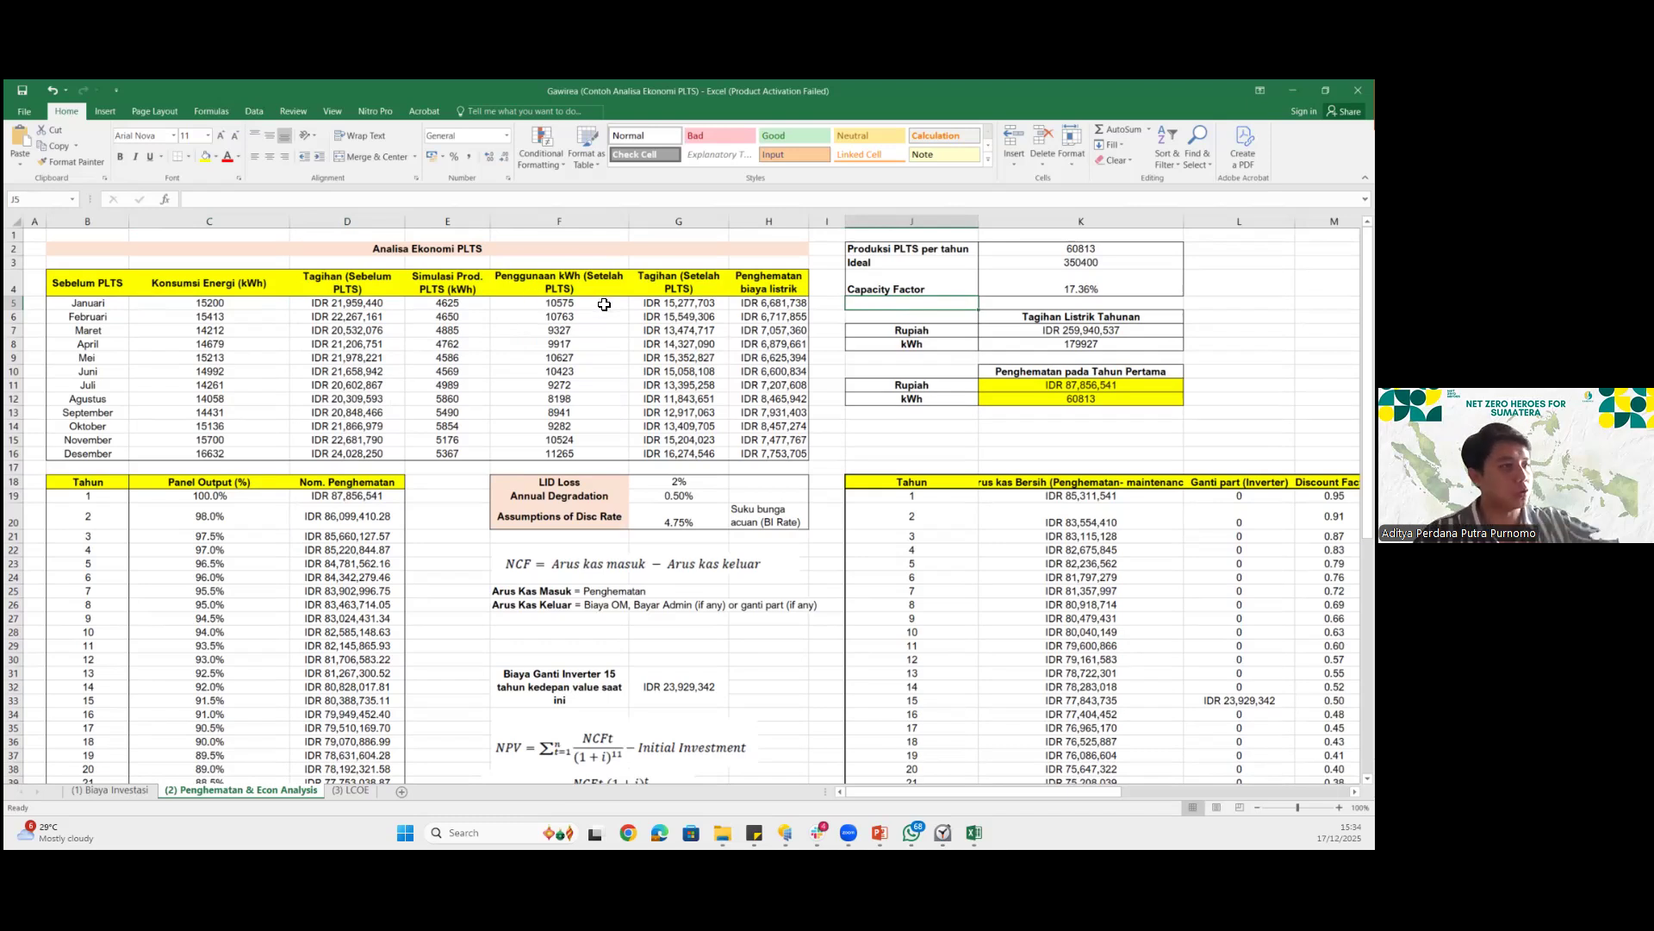
Examine the monthly energy consumption values from January to December in C5:C16
left_click(268, 310)
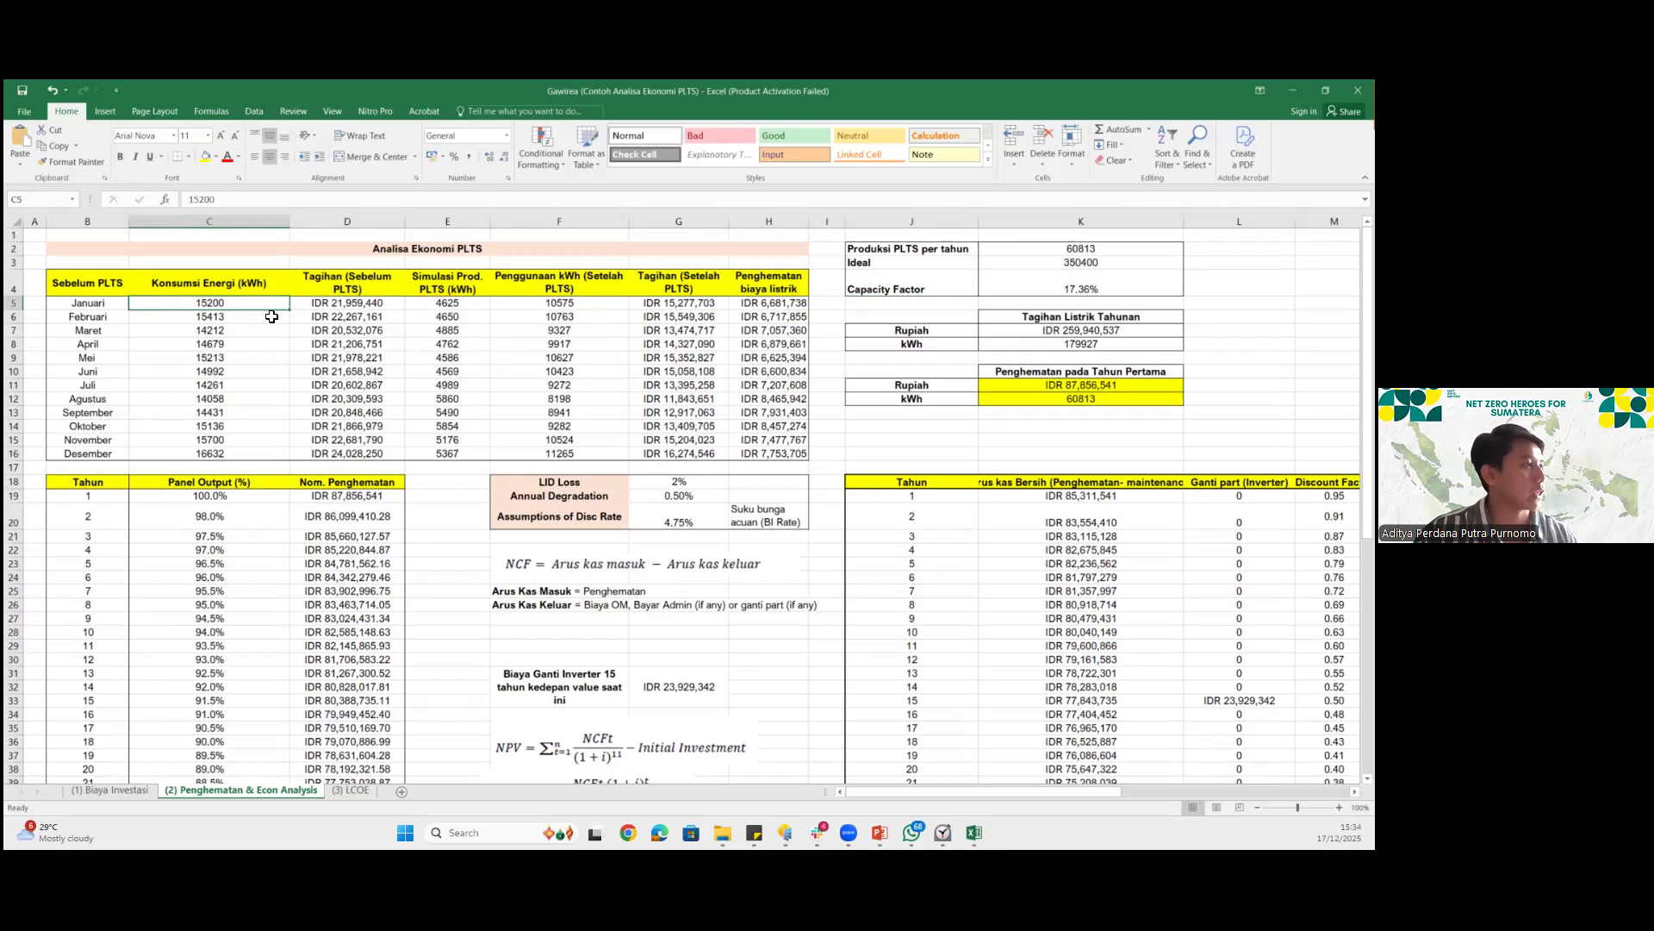
left_click_drag(256, 307, 249, 457)
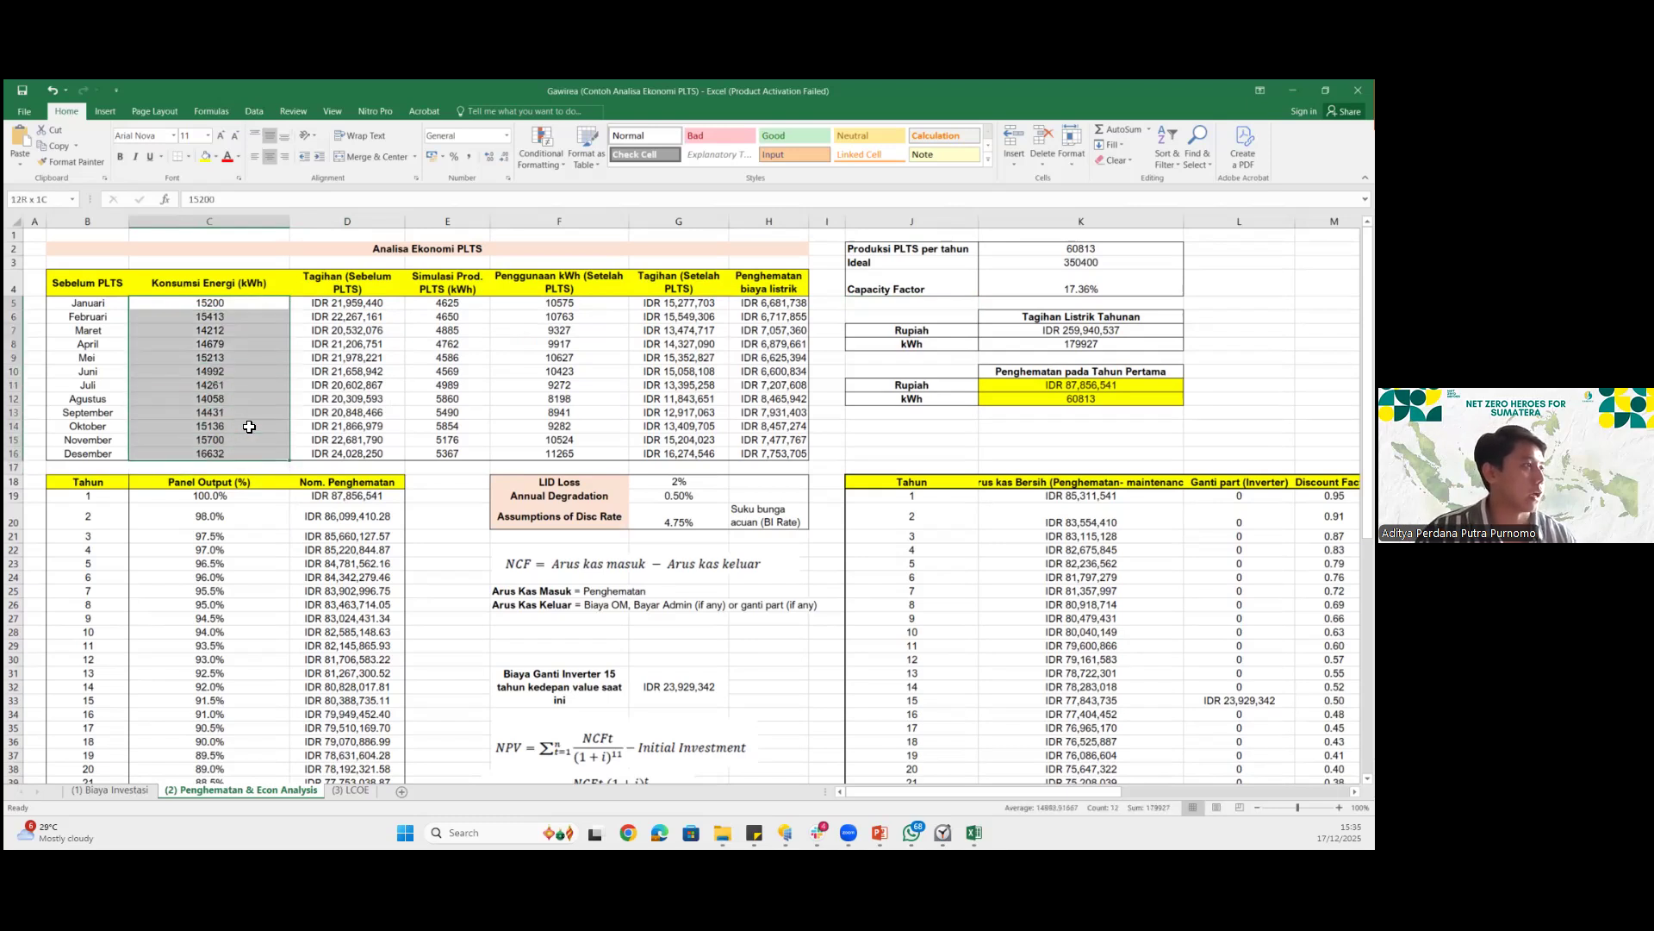
left_click_drag(251, 305, 254, 451)
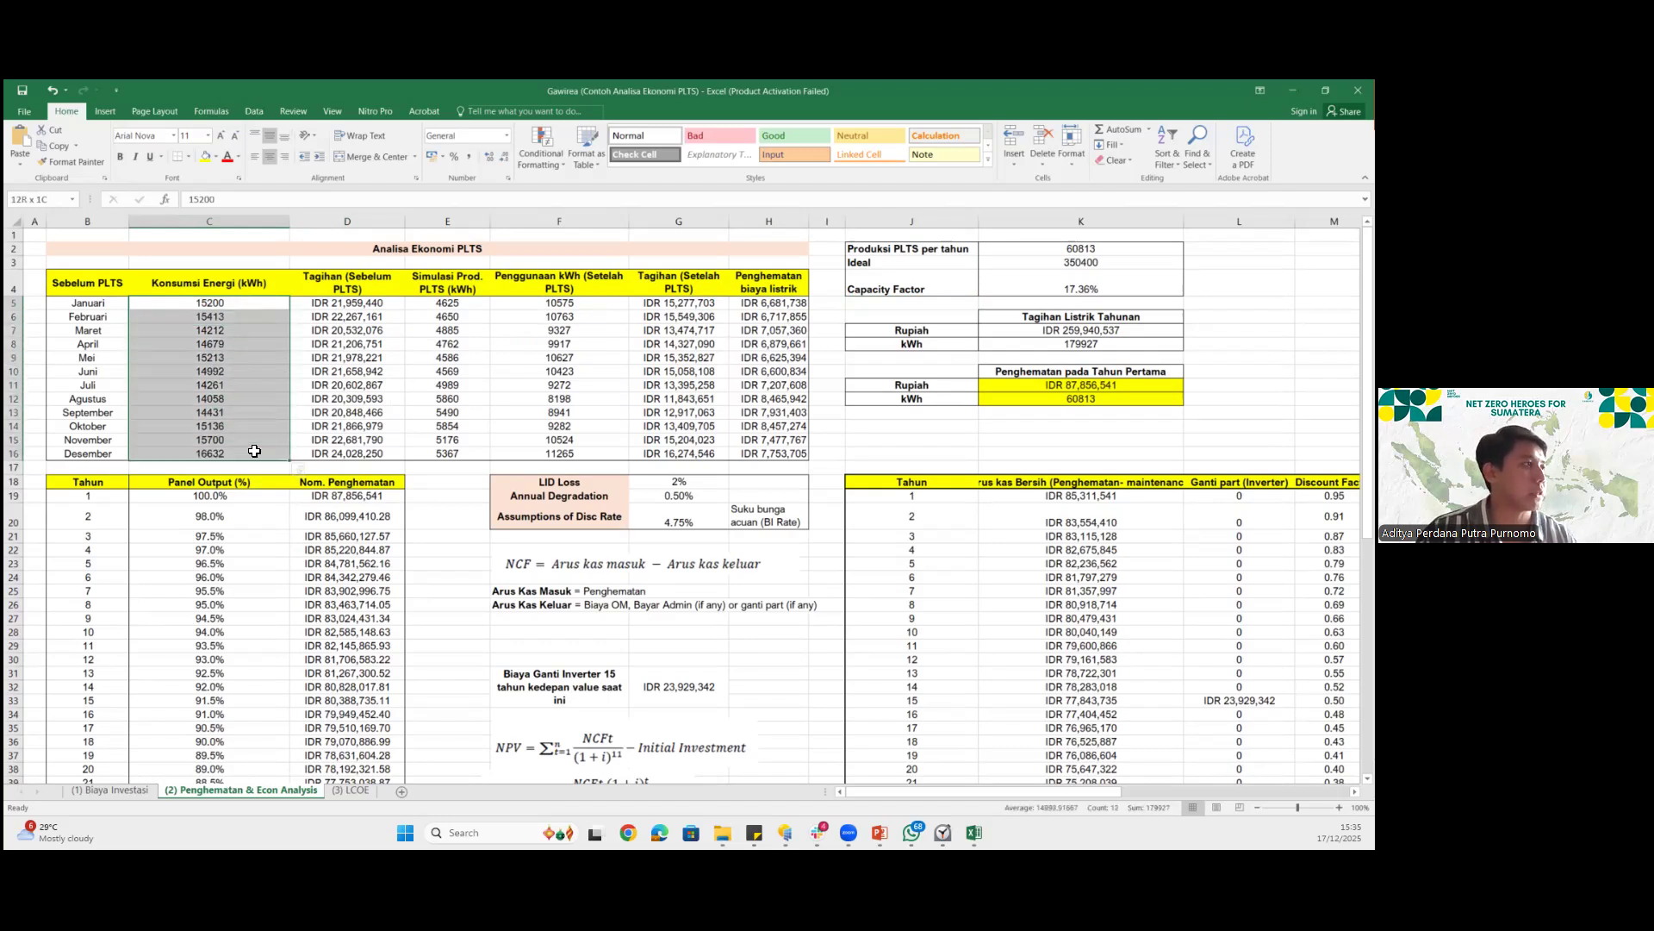
Widen column D so the Tagihan (Sebelum PLTS) header fits on one line
left_click(274, 303)
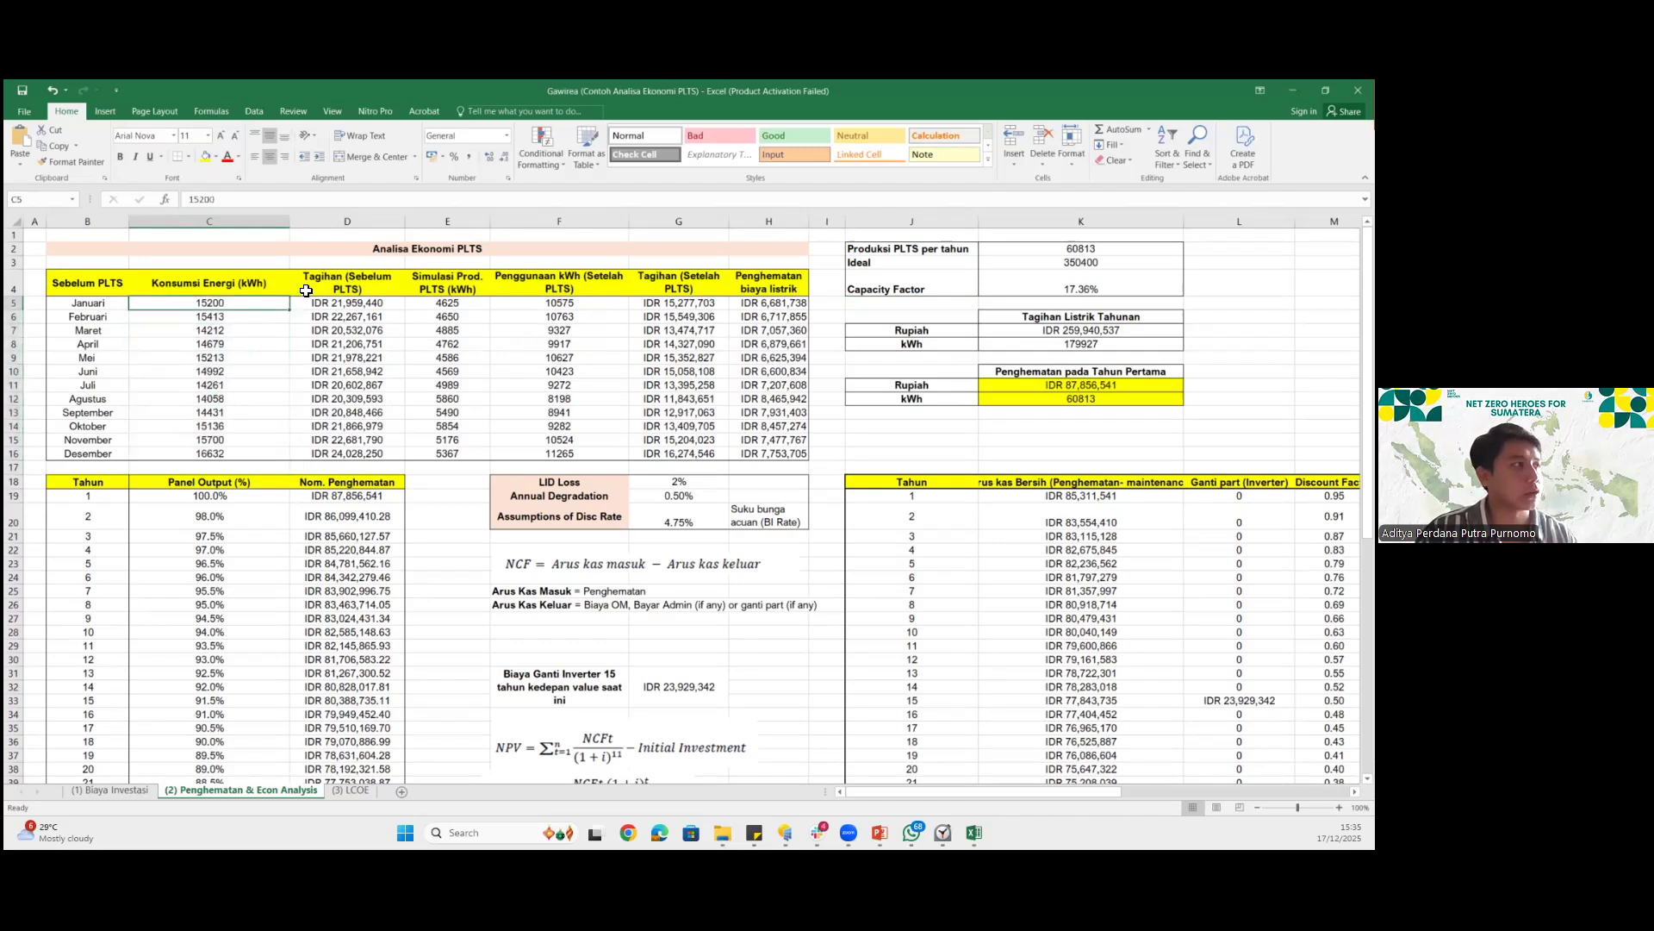
left_click(305, 291)
left_click_drag(405, 221, 428, 222)
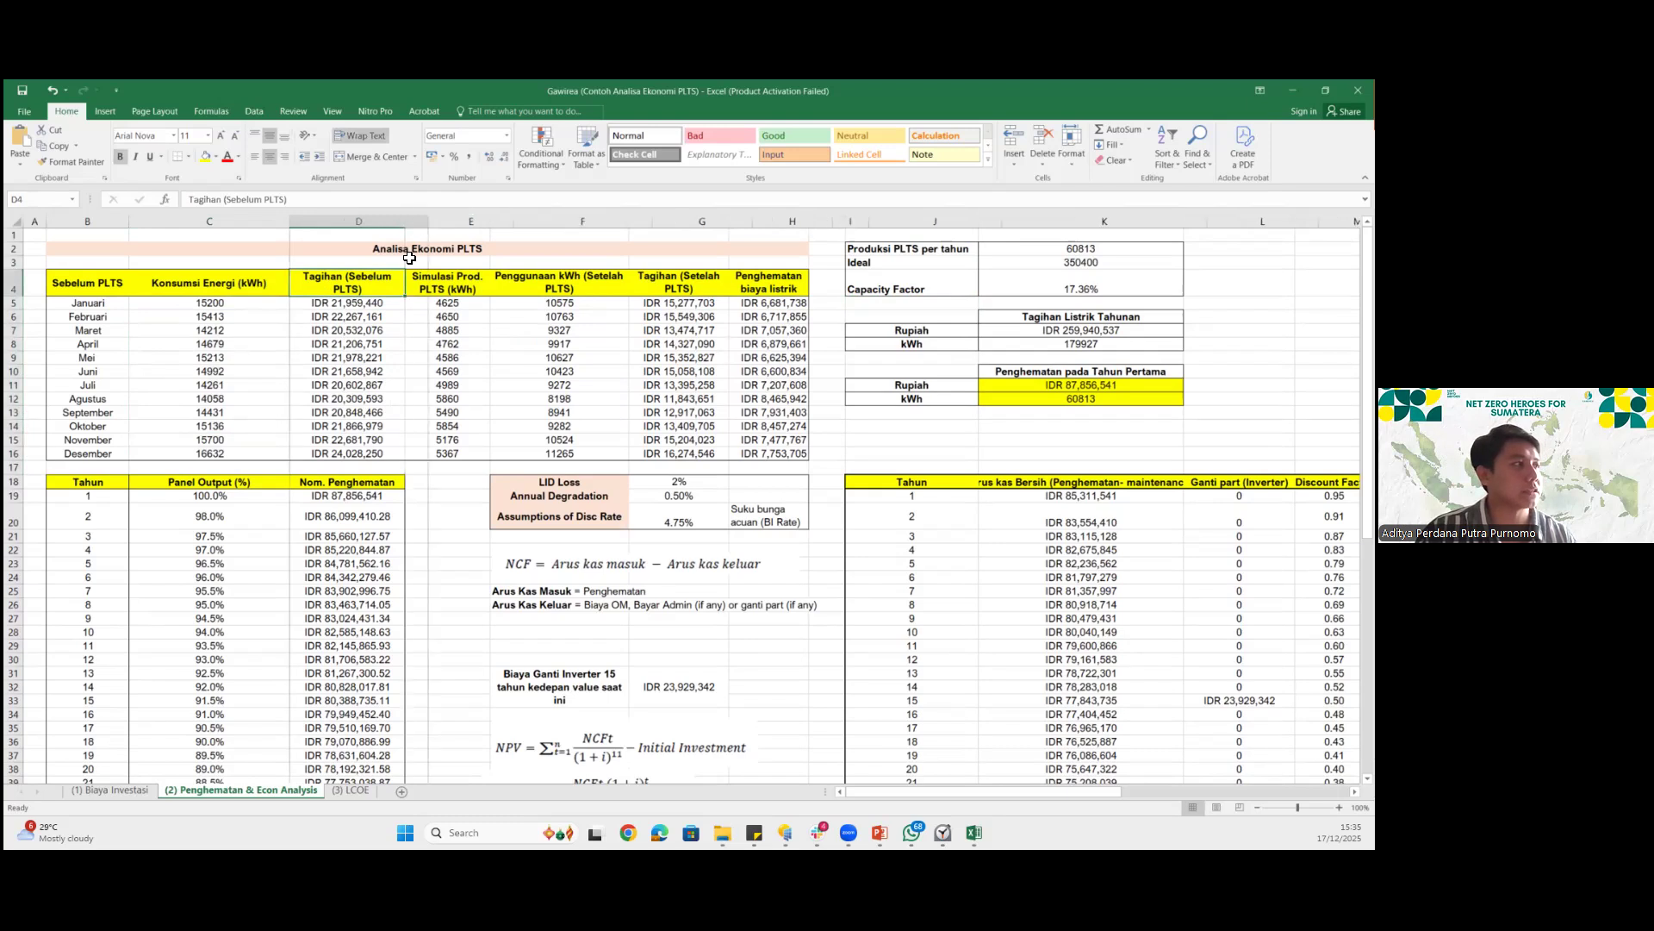
Inspect the contents of C5 and the bill formula in D5, and review the monthly bills before PLTS in D5:D16
left_click(240, 307)
left_click(256, 202)
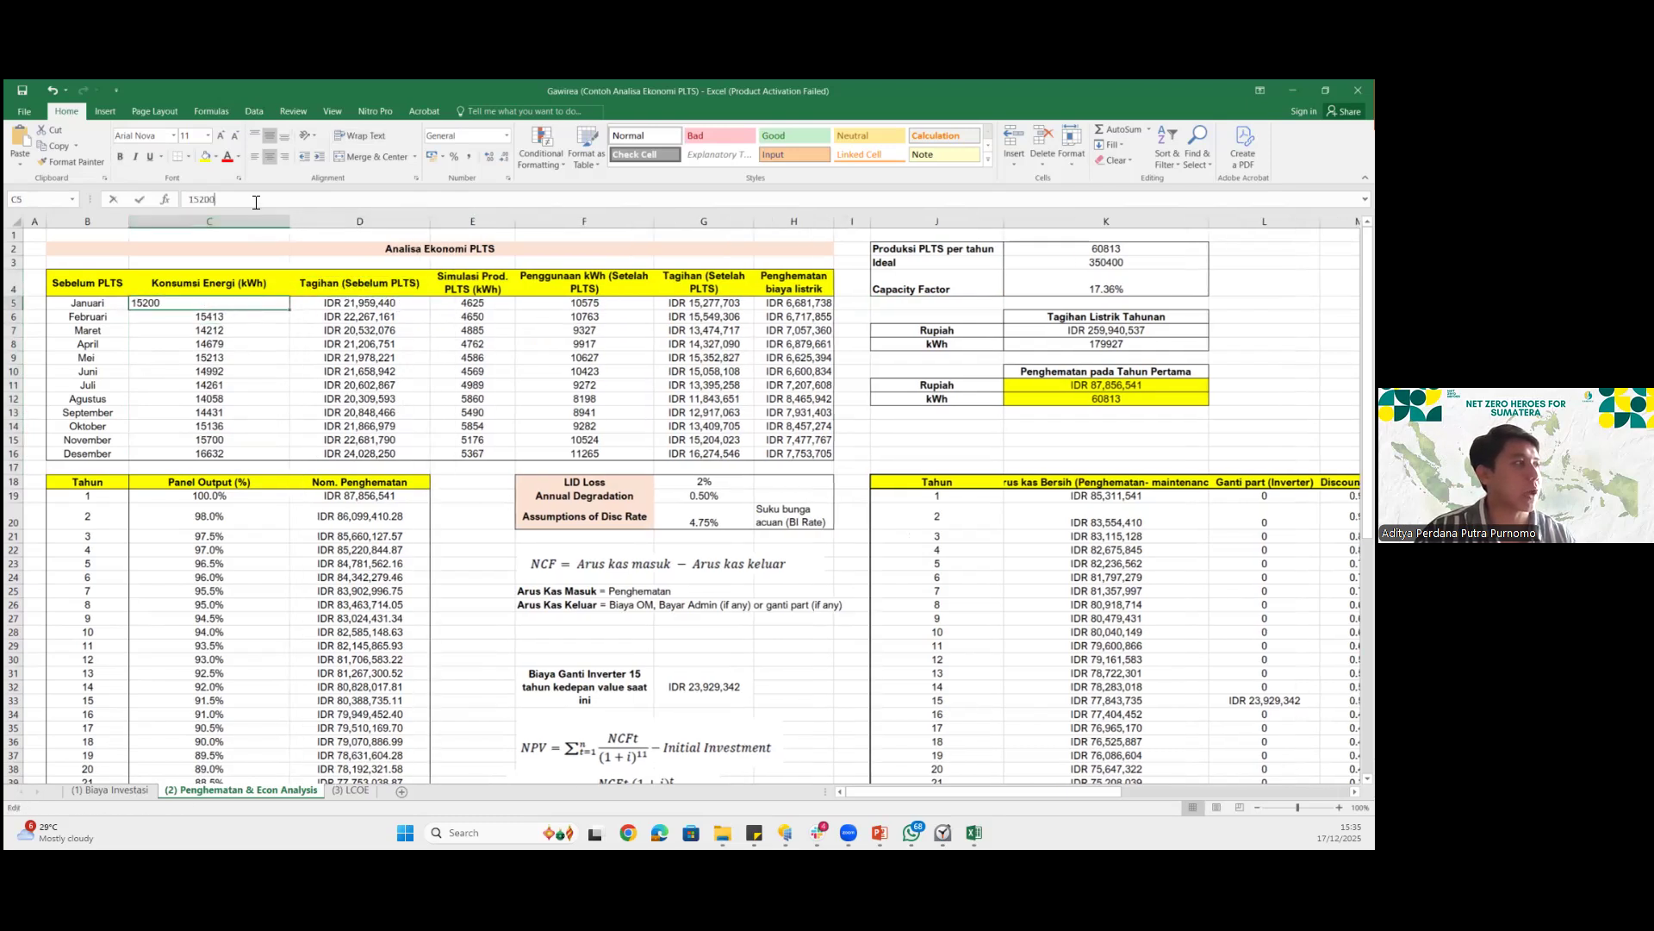
left_click(340, 306)
left_click(354, 203)
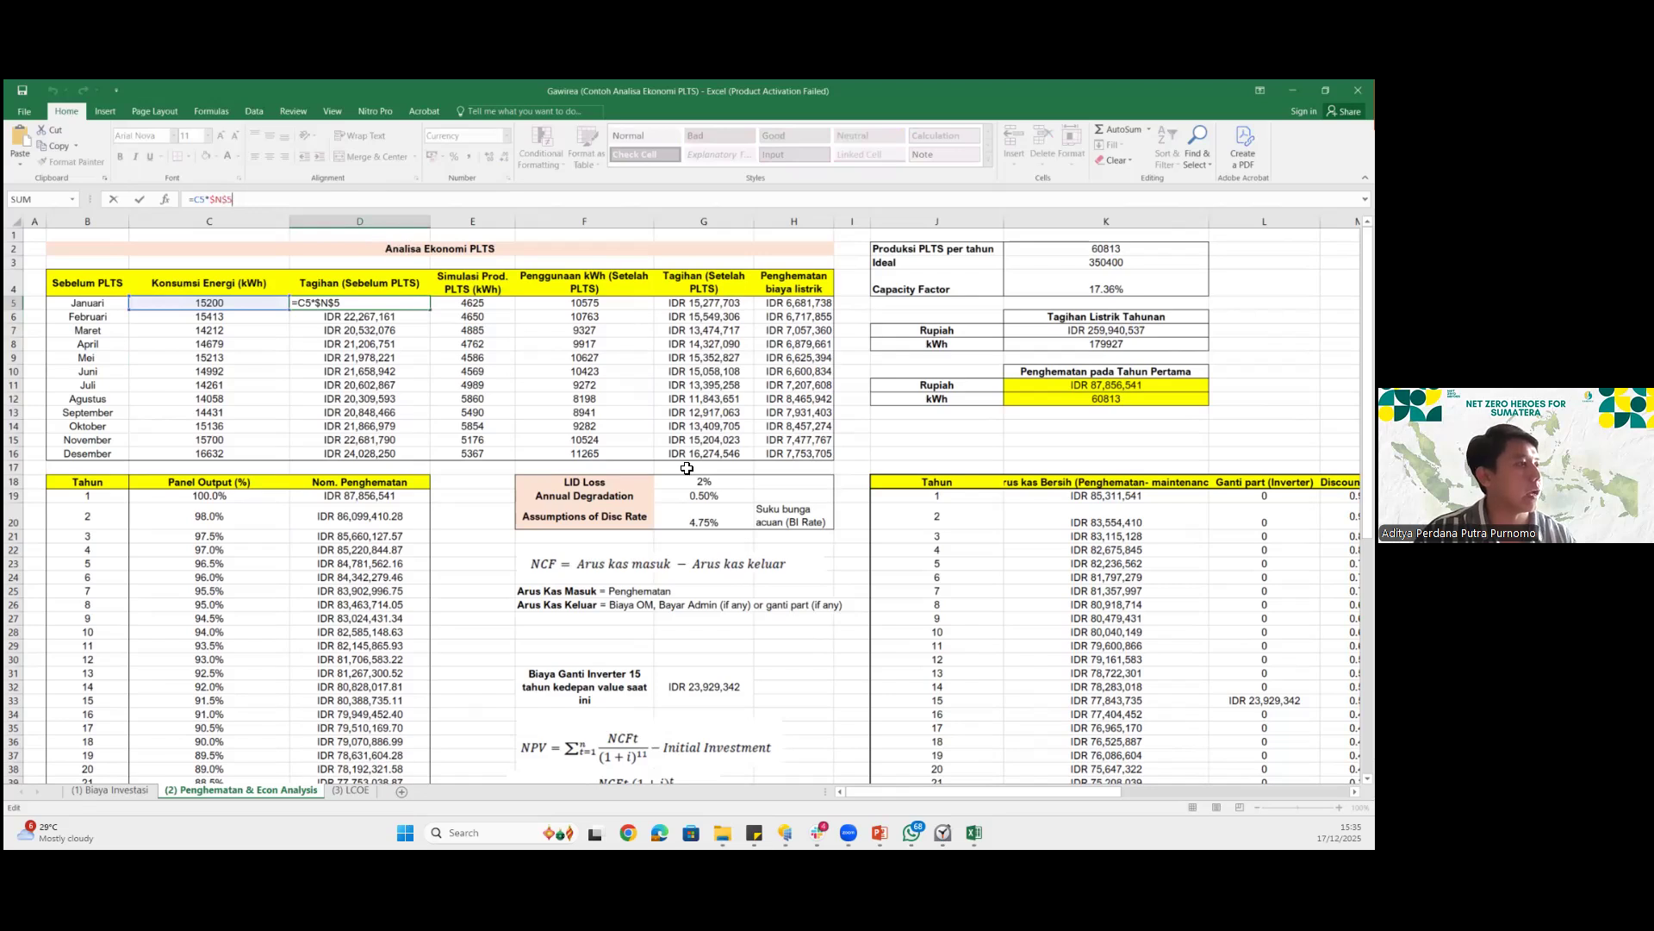
mouse_move(900, 791)
left_mouse_down()
mouse_move(1000, 798)
mouse_move(905, 793)
left_mouse_up()
left_click(405, 357)
left_click_drag(380, 305, 394, 453)
Review the simulated PLTS production in E5:E16 and inspect how F5 derives January's usage after PLTS from consumption
left_click(505, 284)
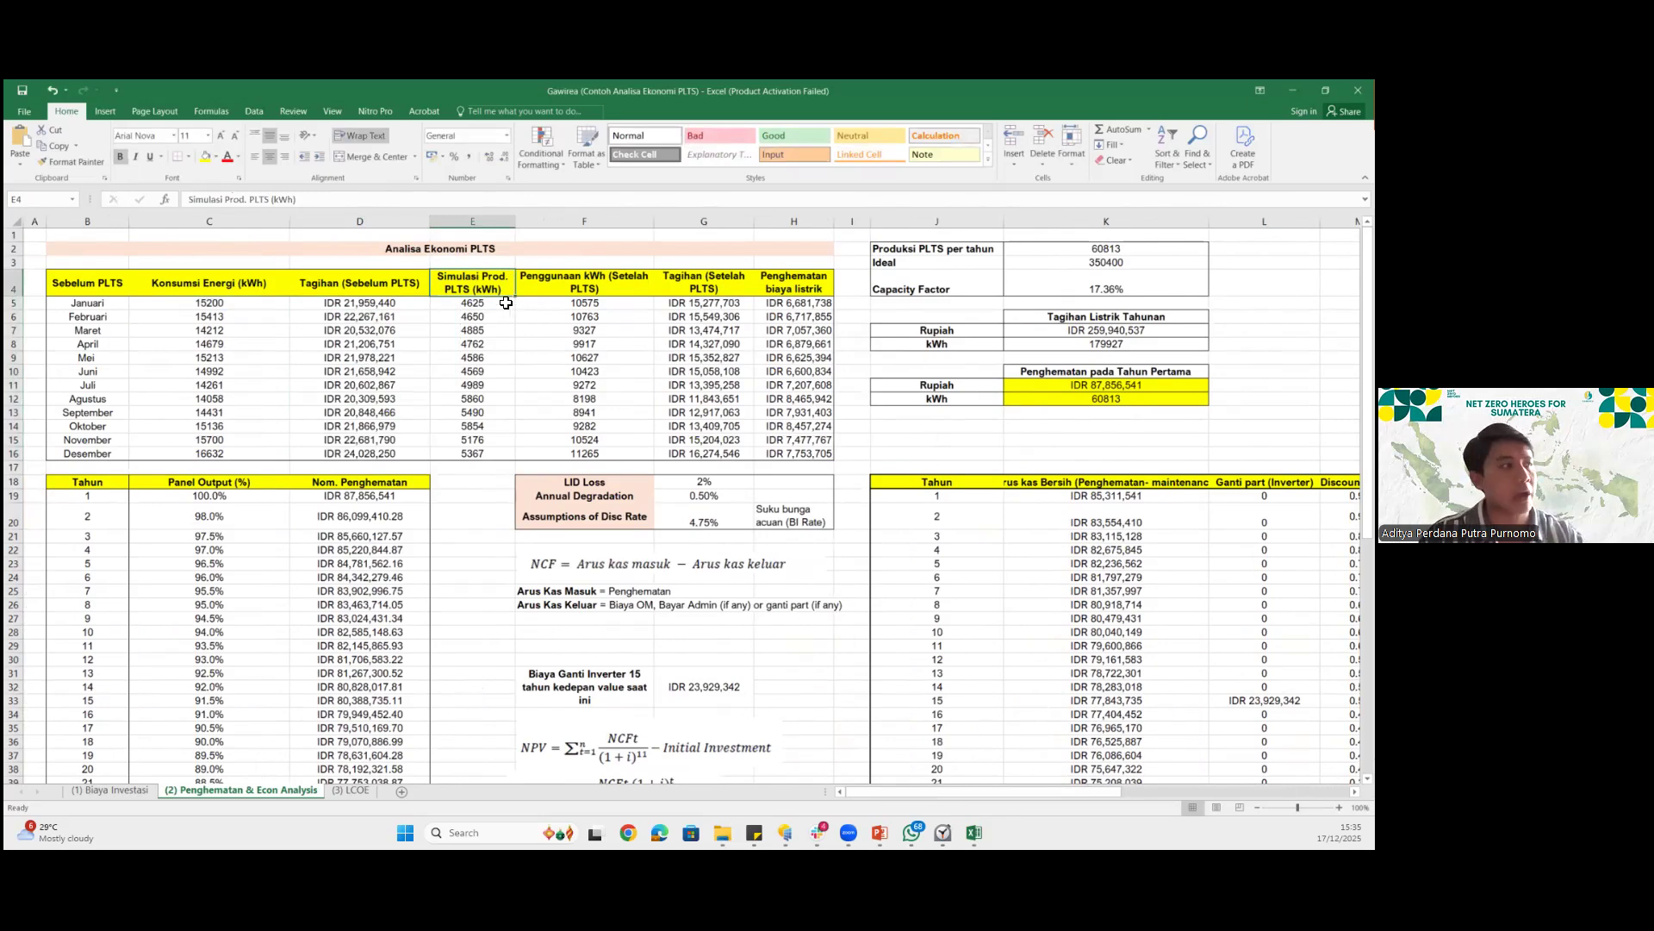
left_click_drag(498, 303, 478, 451)
left_click(580, 306)
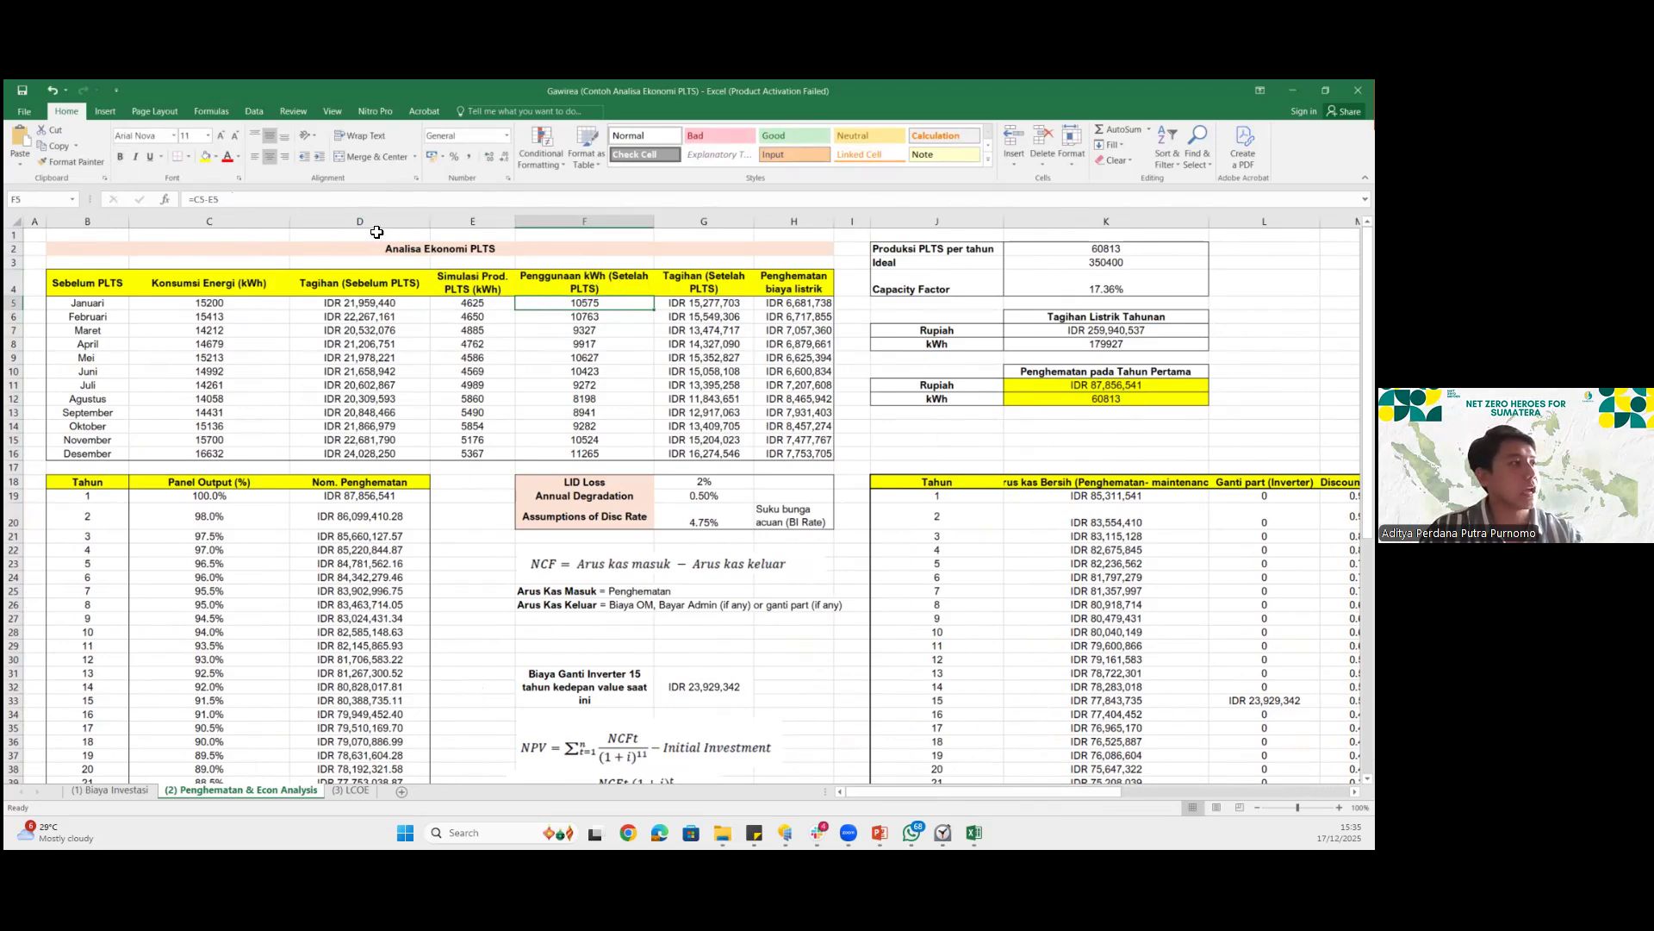
left_click(246, 297)
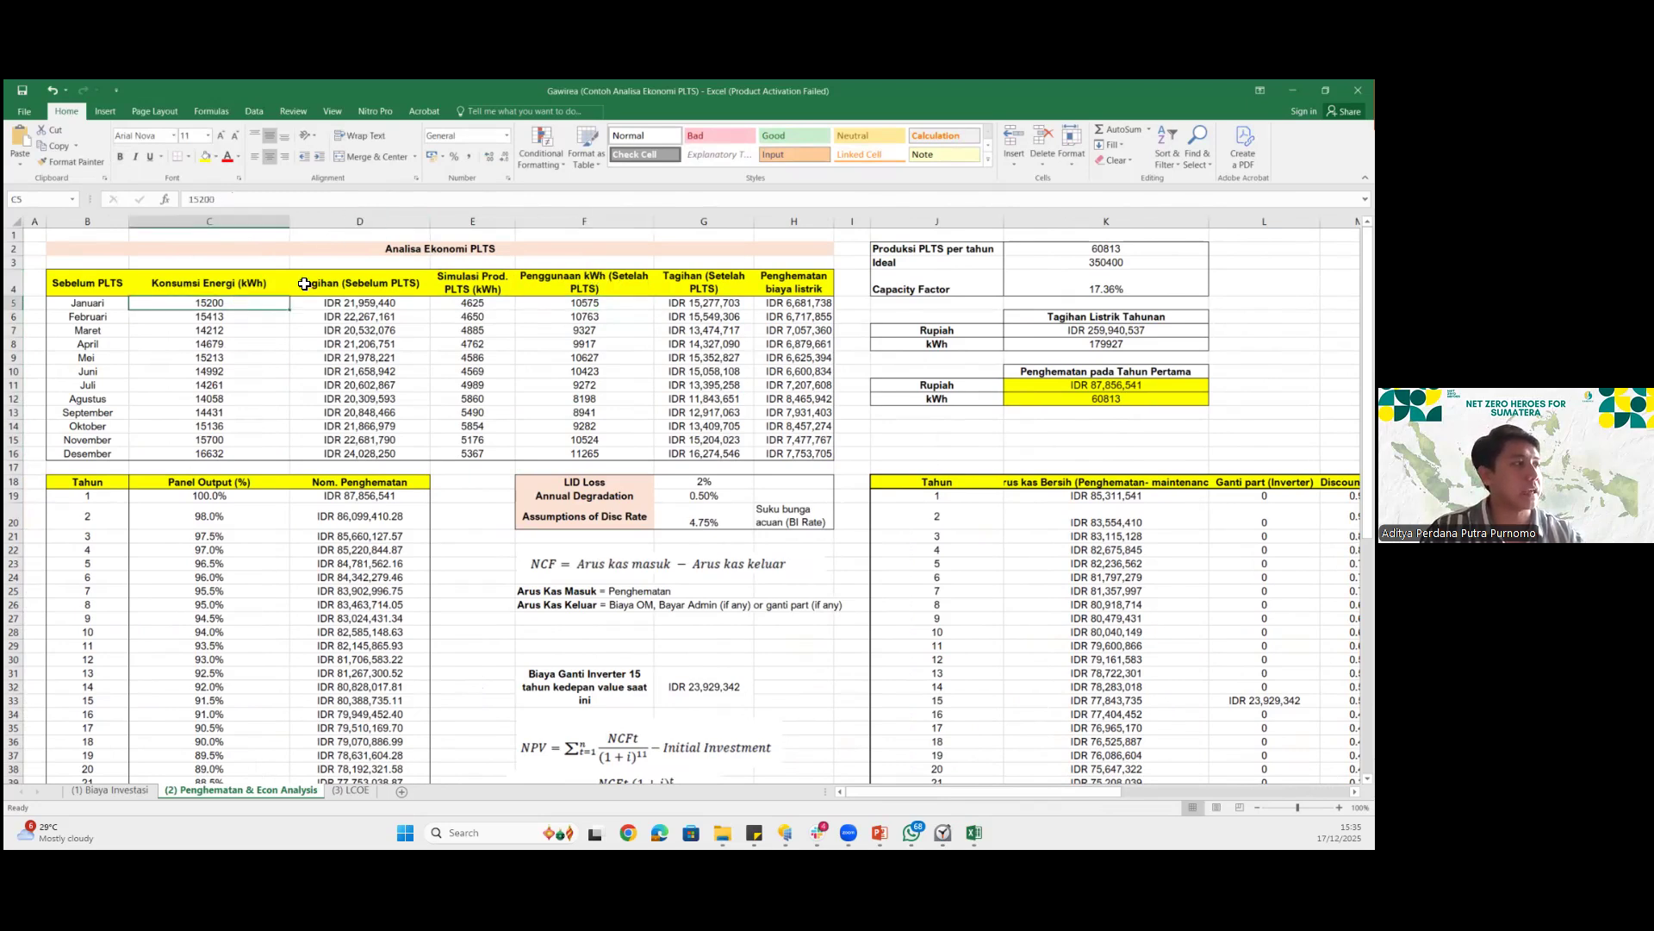
left_click(559, 302)
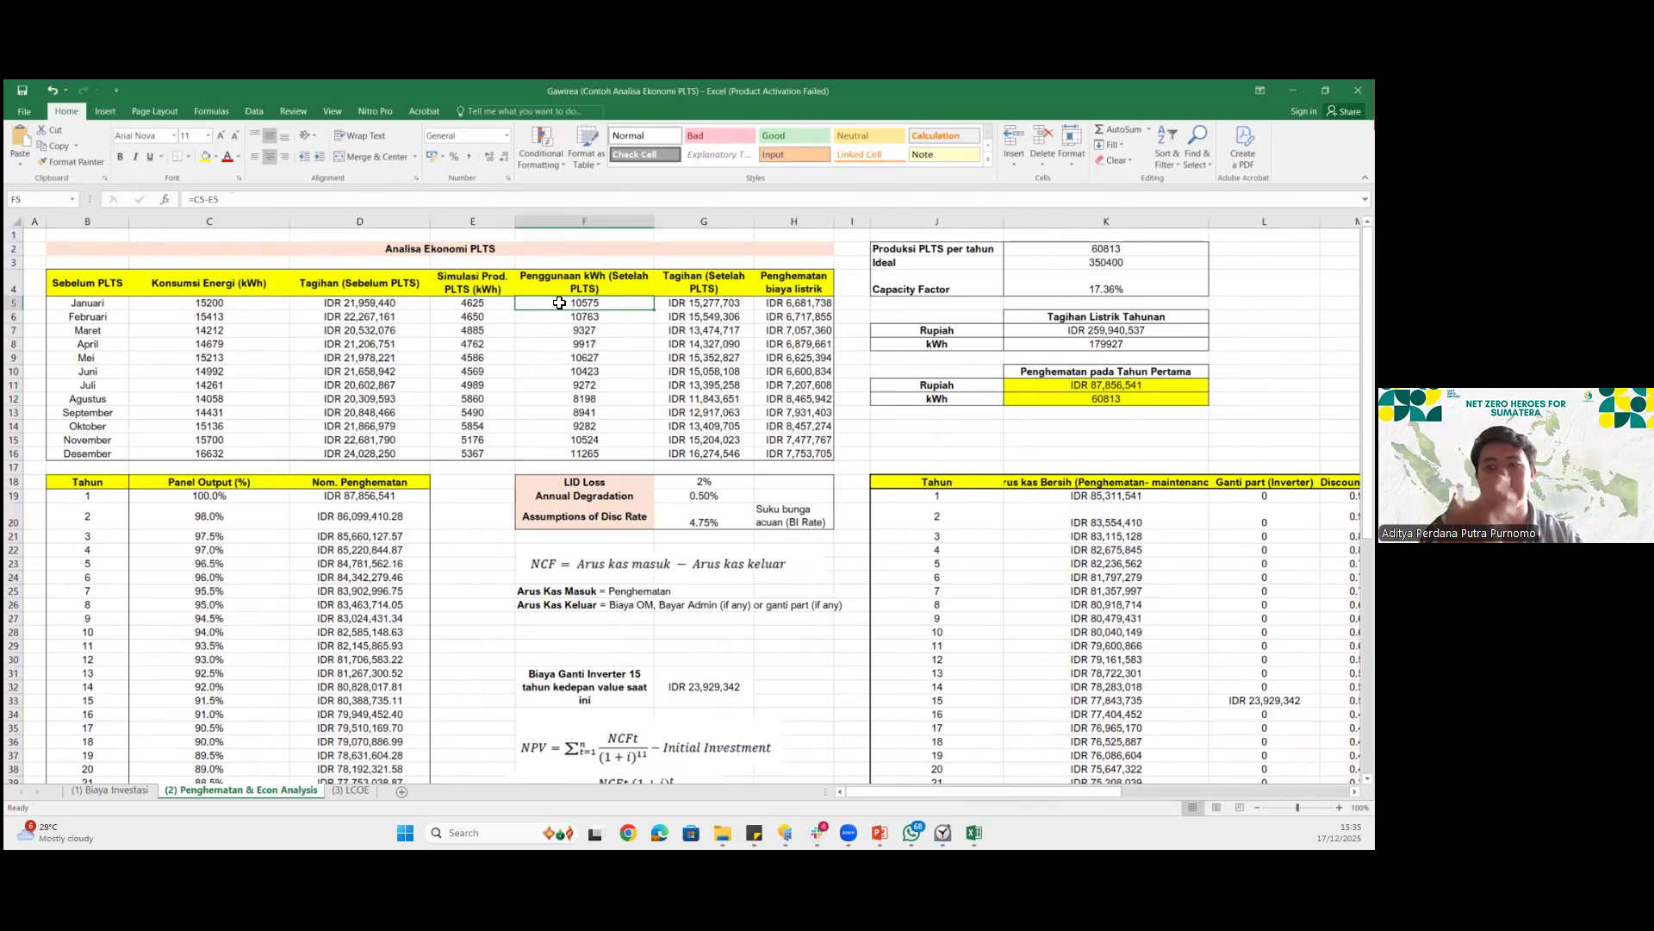
Inspect the formula behind January's bill after PLTS in G5
left_click(679, 305)
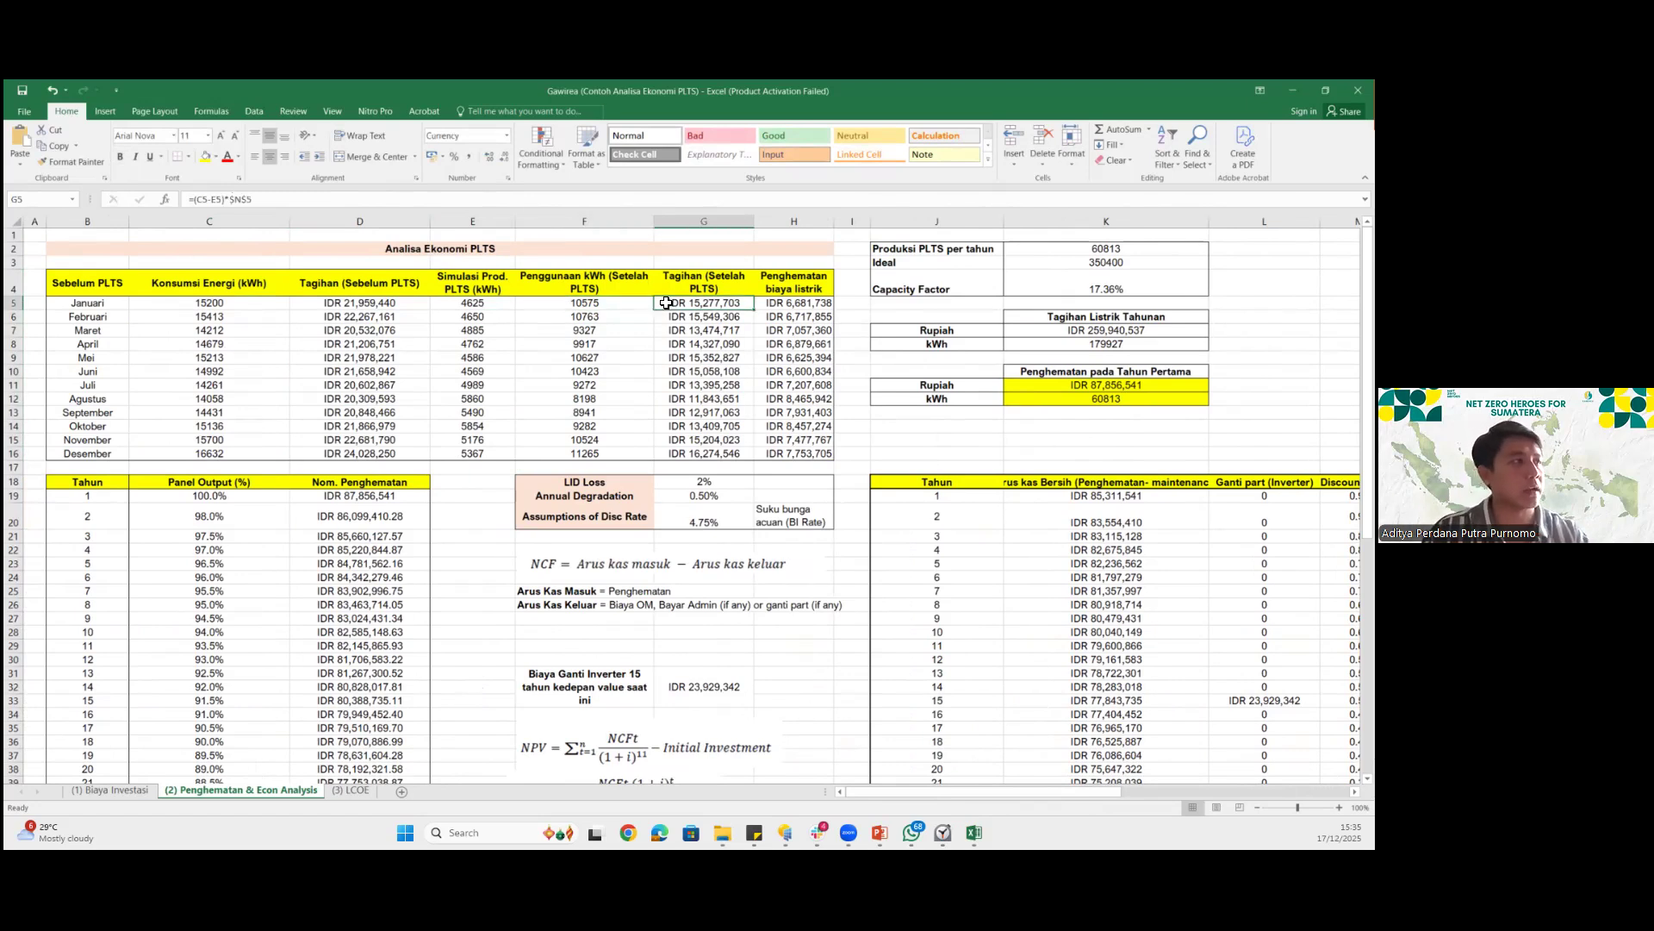
left_click(464, 202)
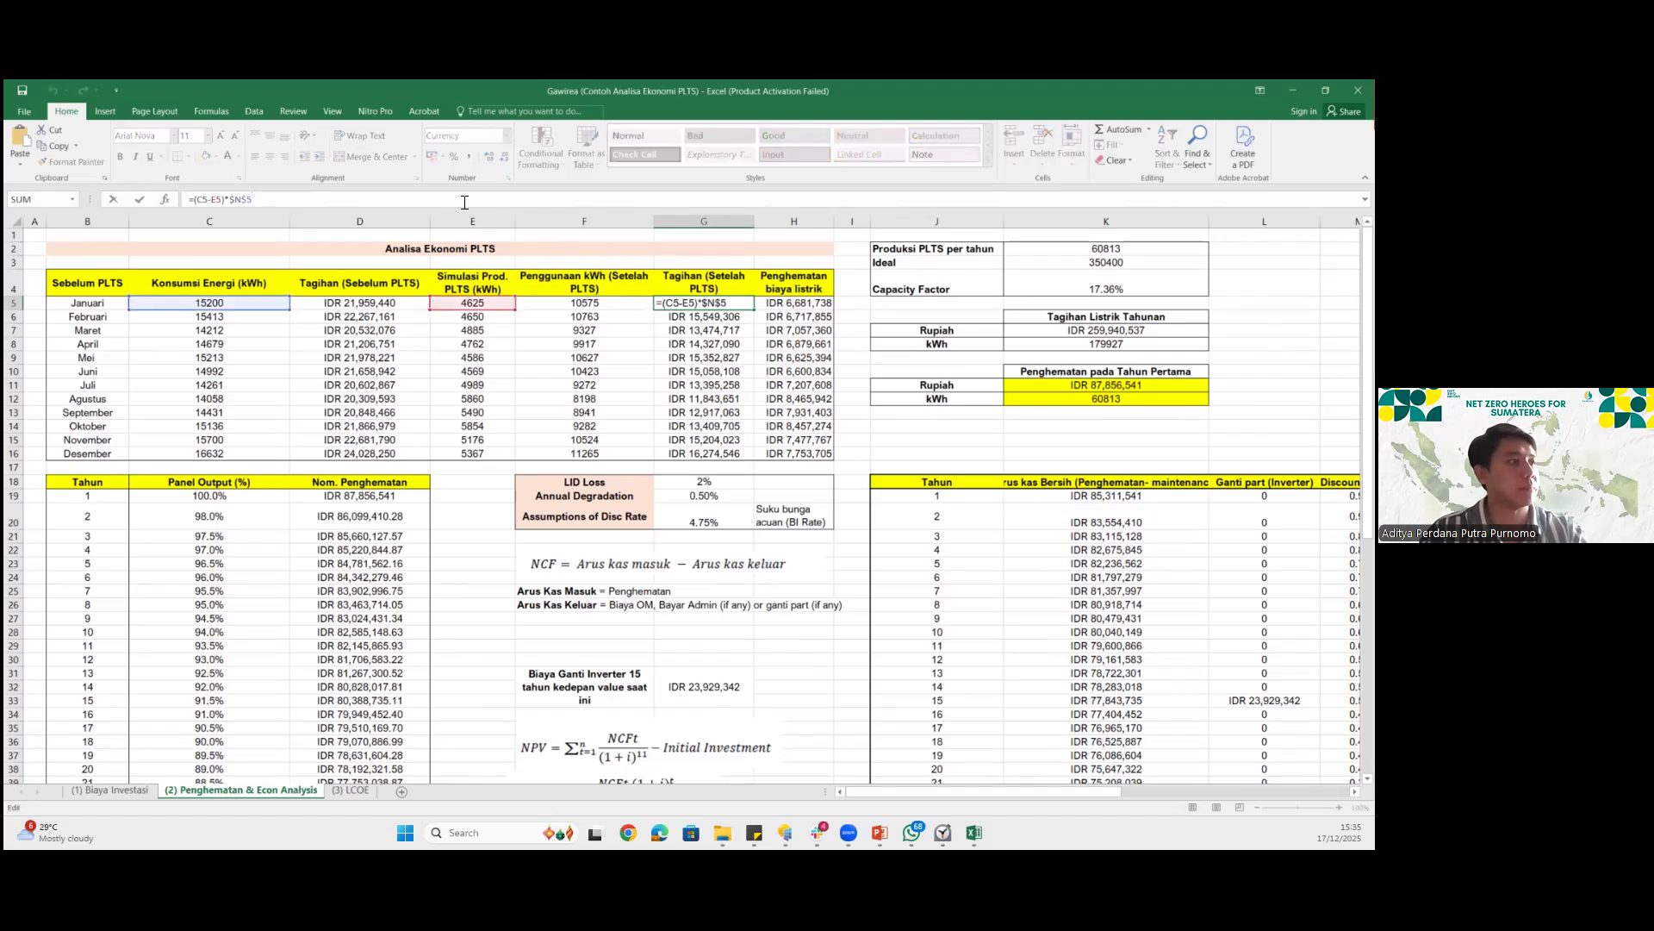
key("Escape")
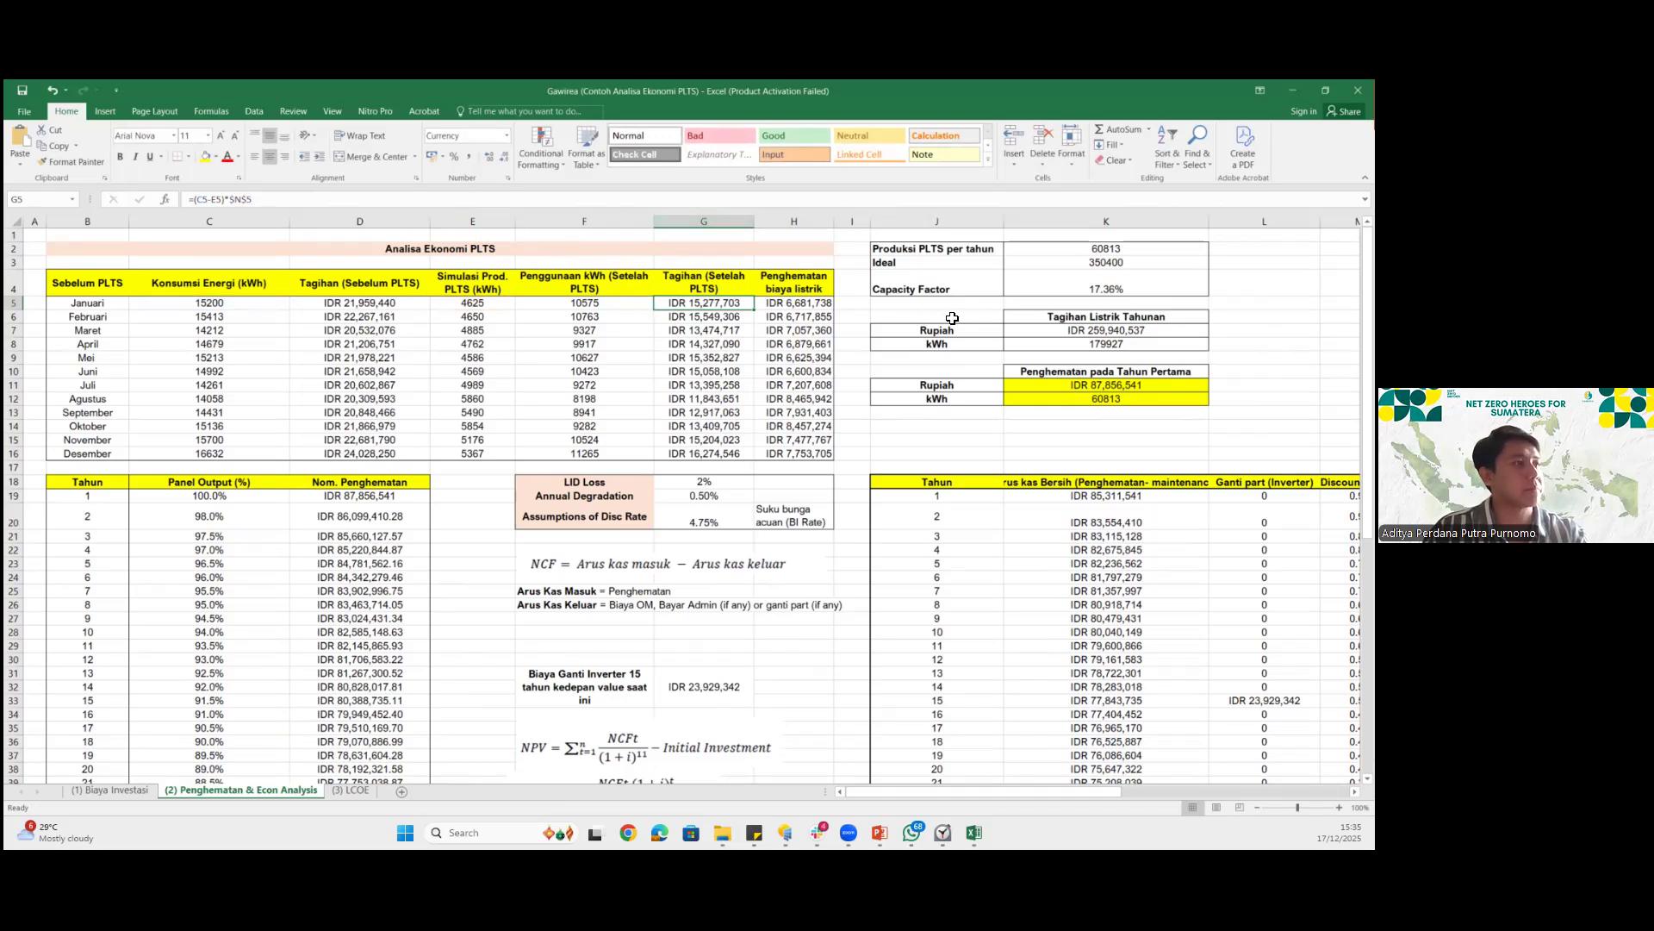
Inspect the electricity cost savings formula in H5 and review the monthly savings in H5:H16
key("Right")
left_click(378, 204)
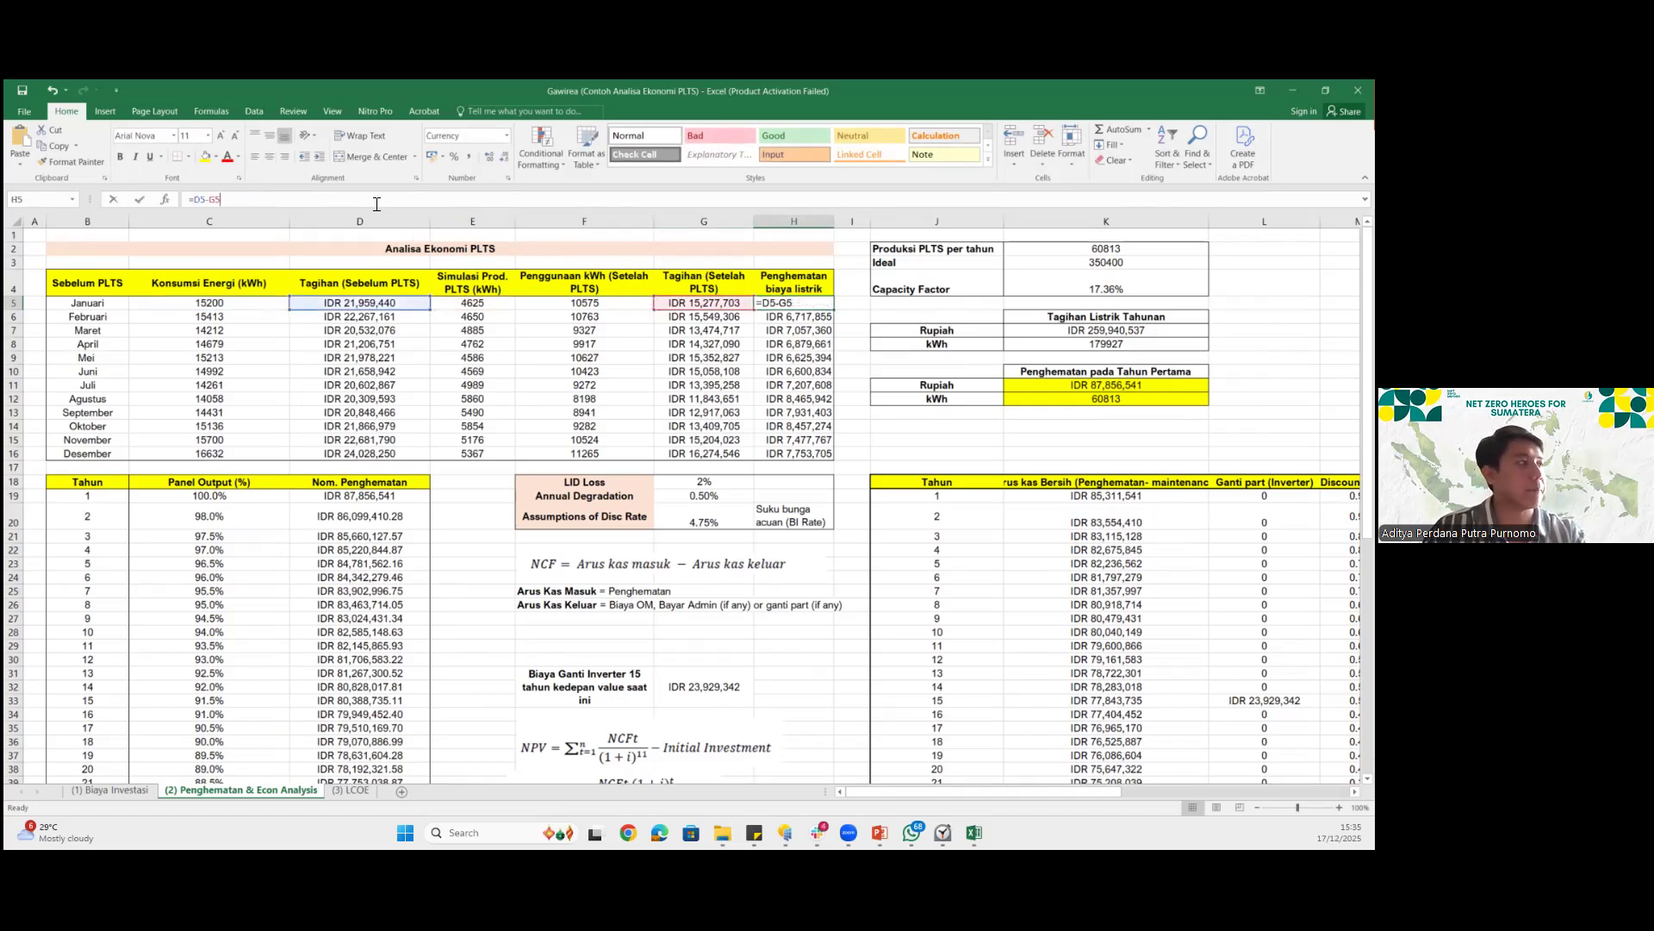
key("Escape")
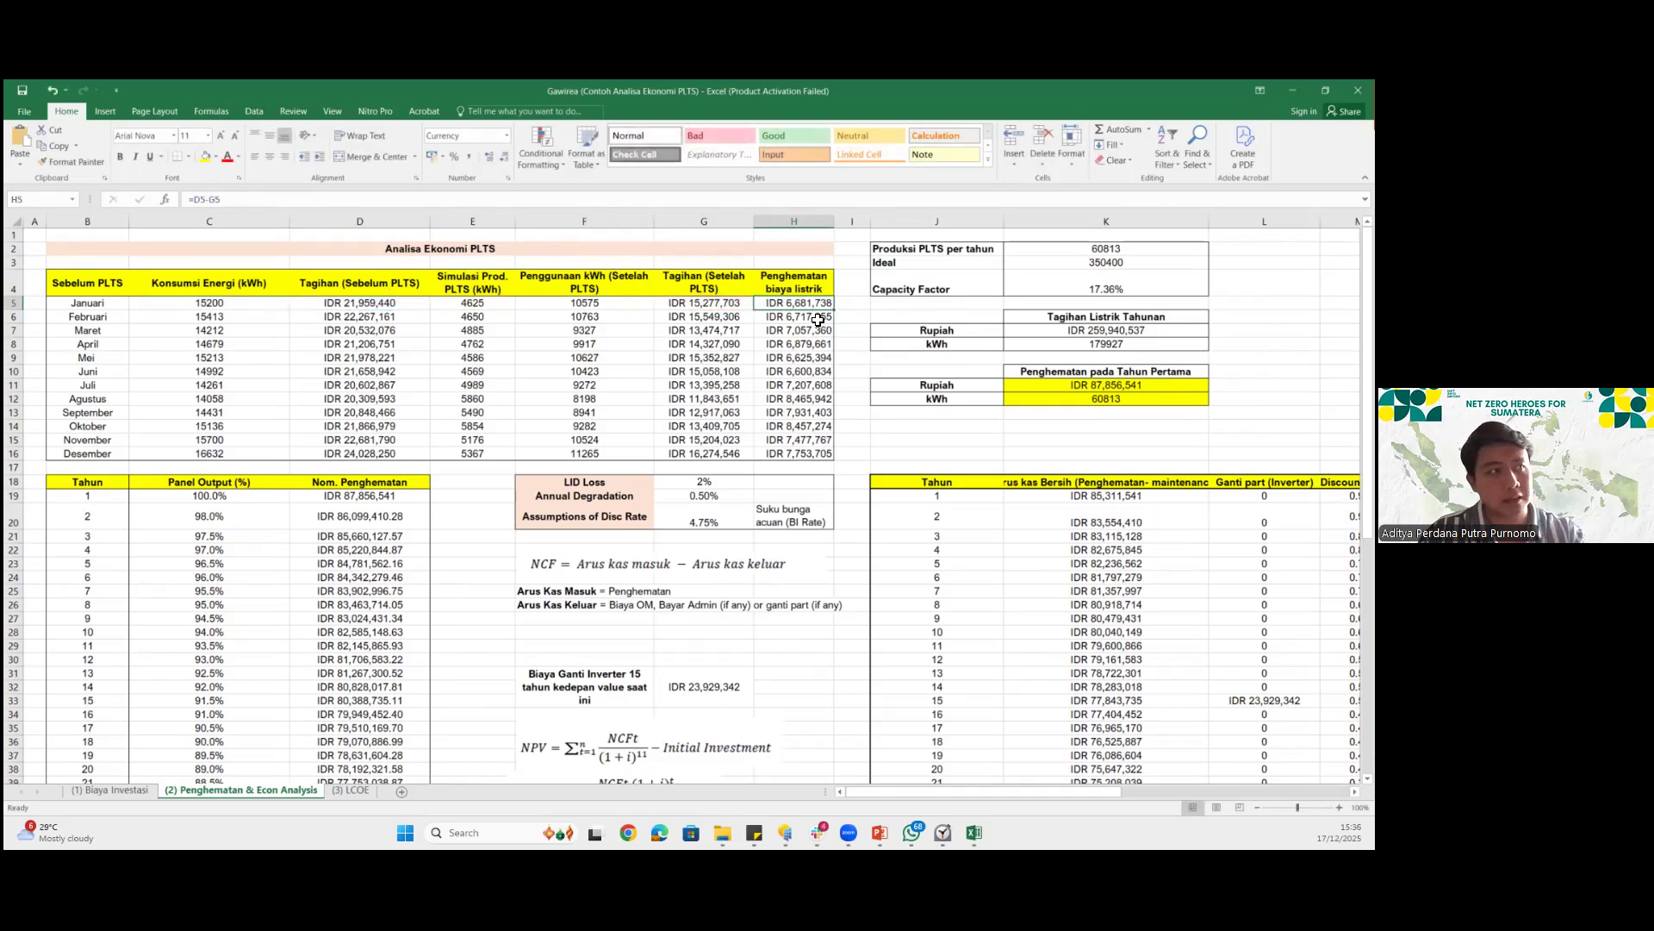
left_click_drag(810, 304, 811, 451)
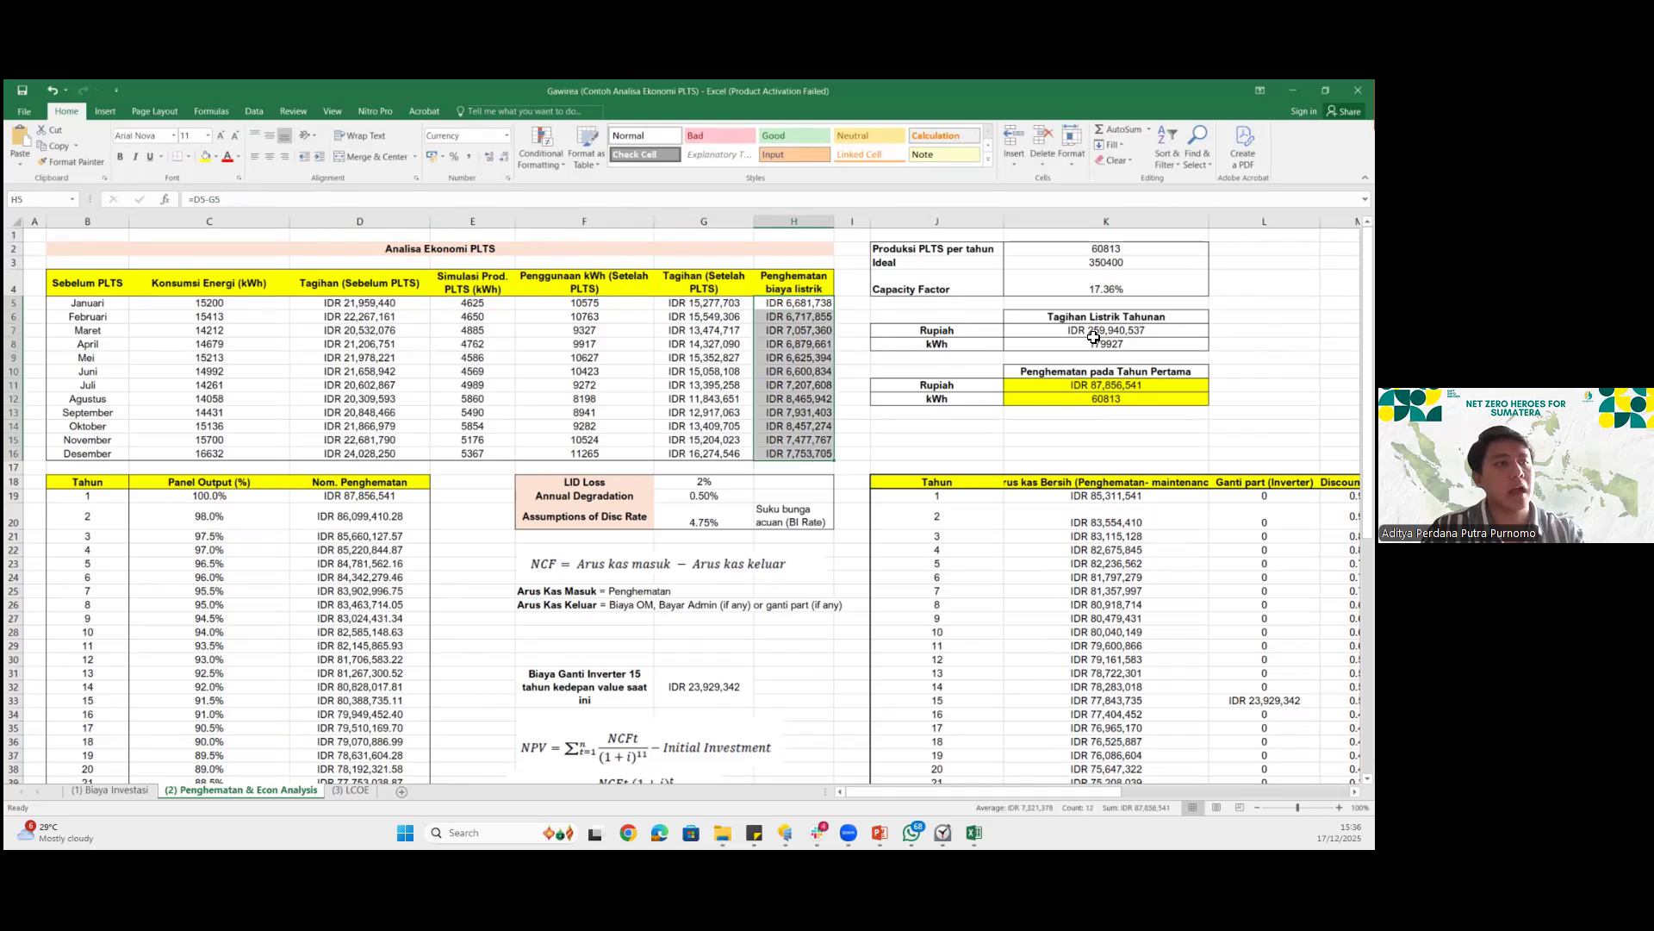
Inspect the first-year savings formula in K11 and how the year 1 nominal savings cell D19 refers to it
left_click(1114, 385)
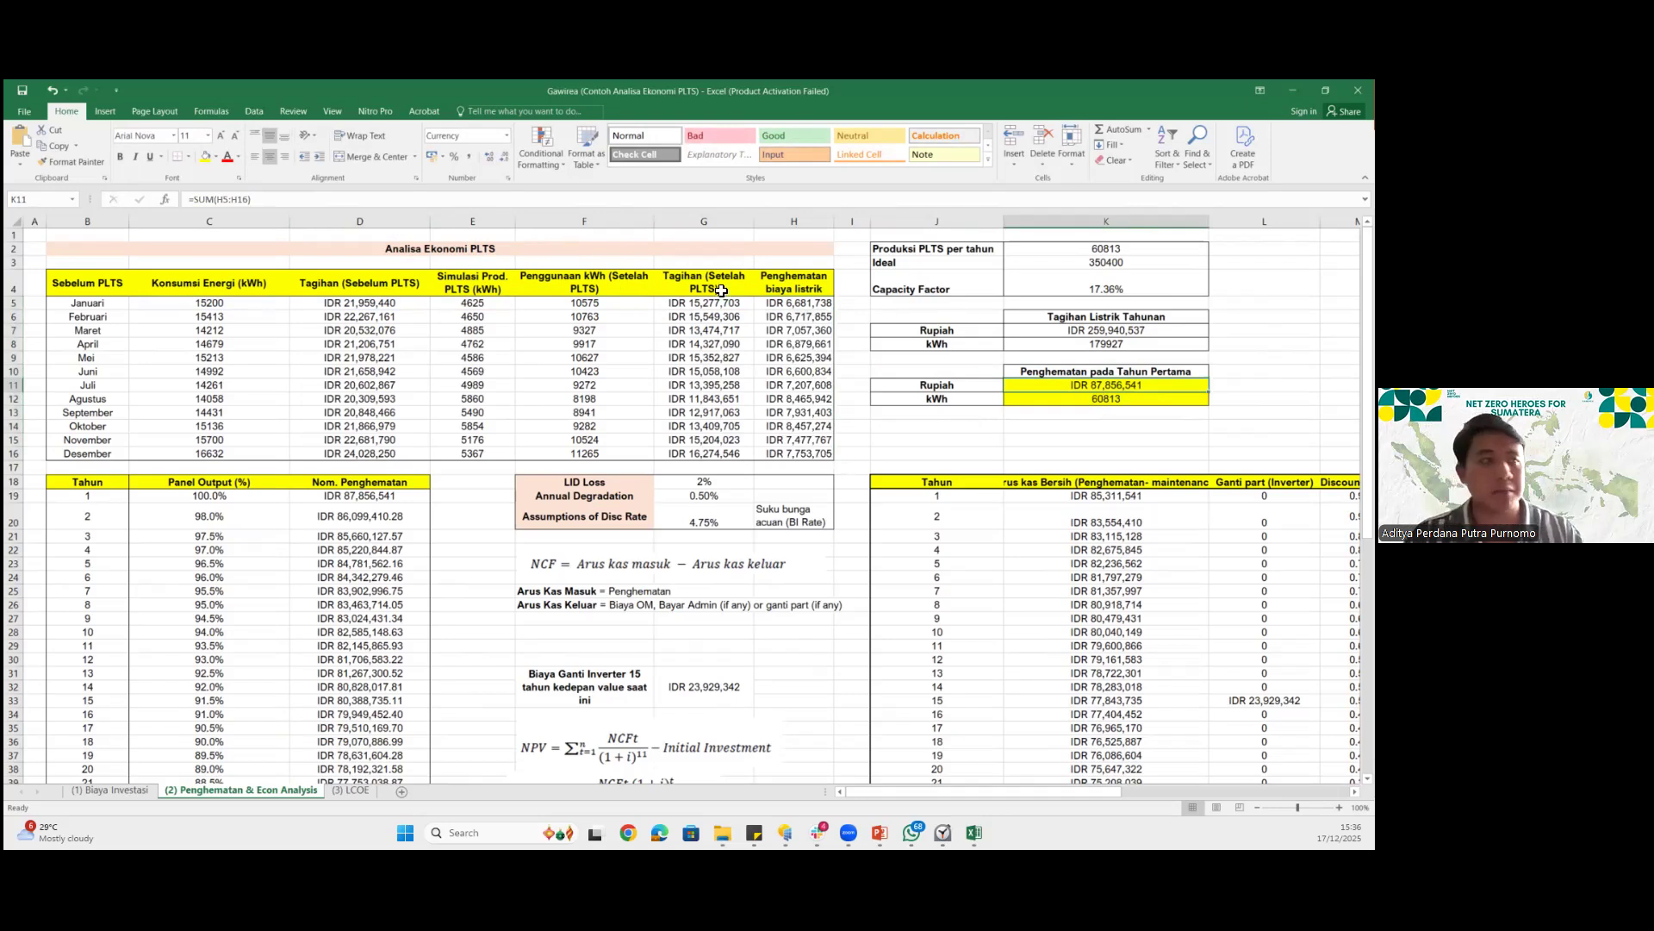
key("F2")
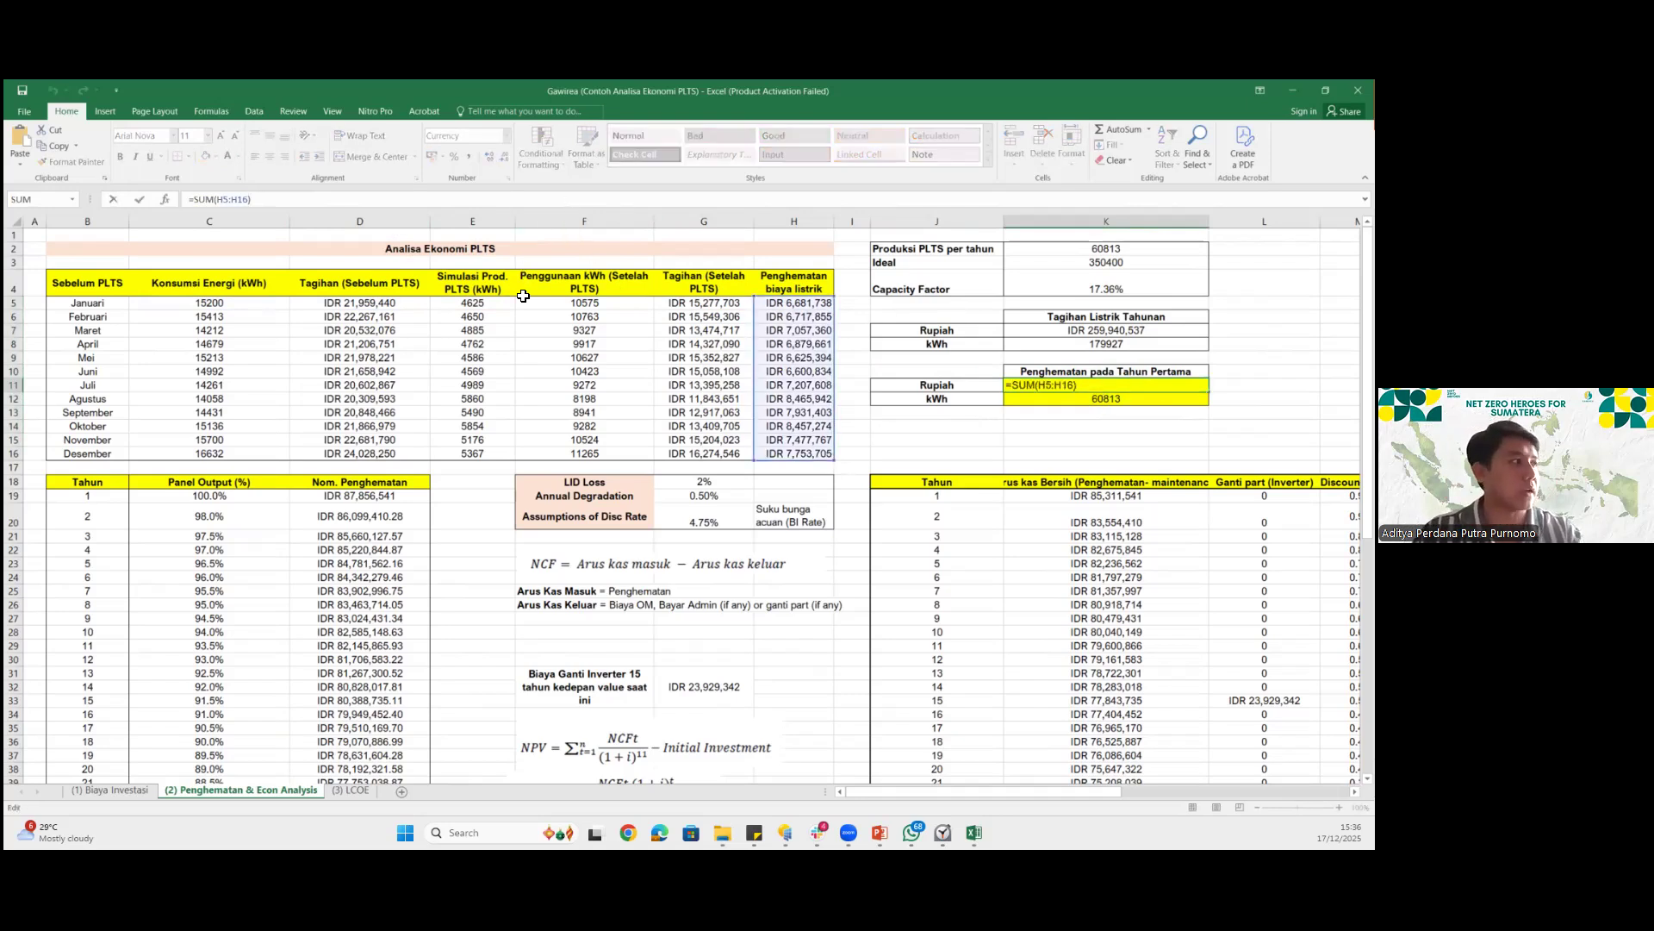
key("Return")
left_click(375, 497)
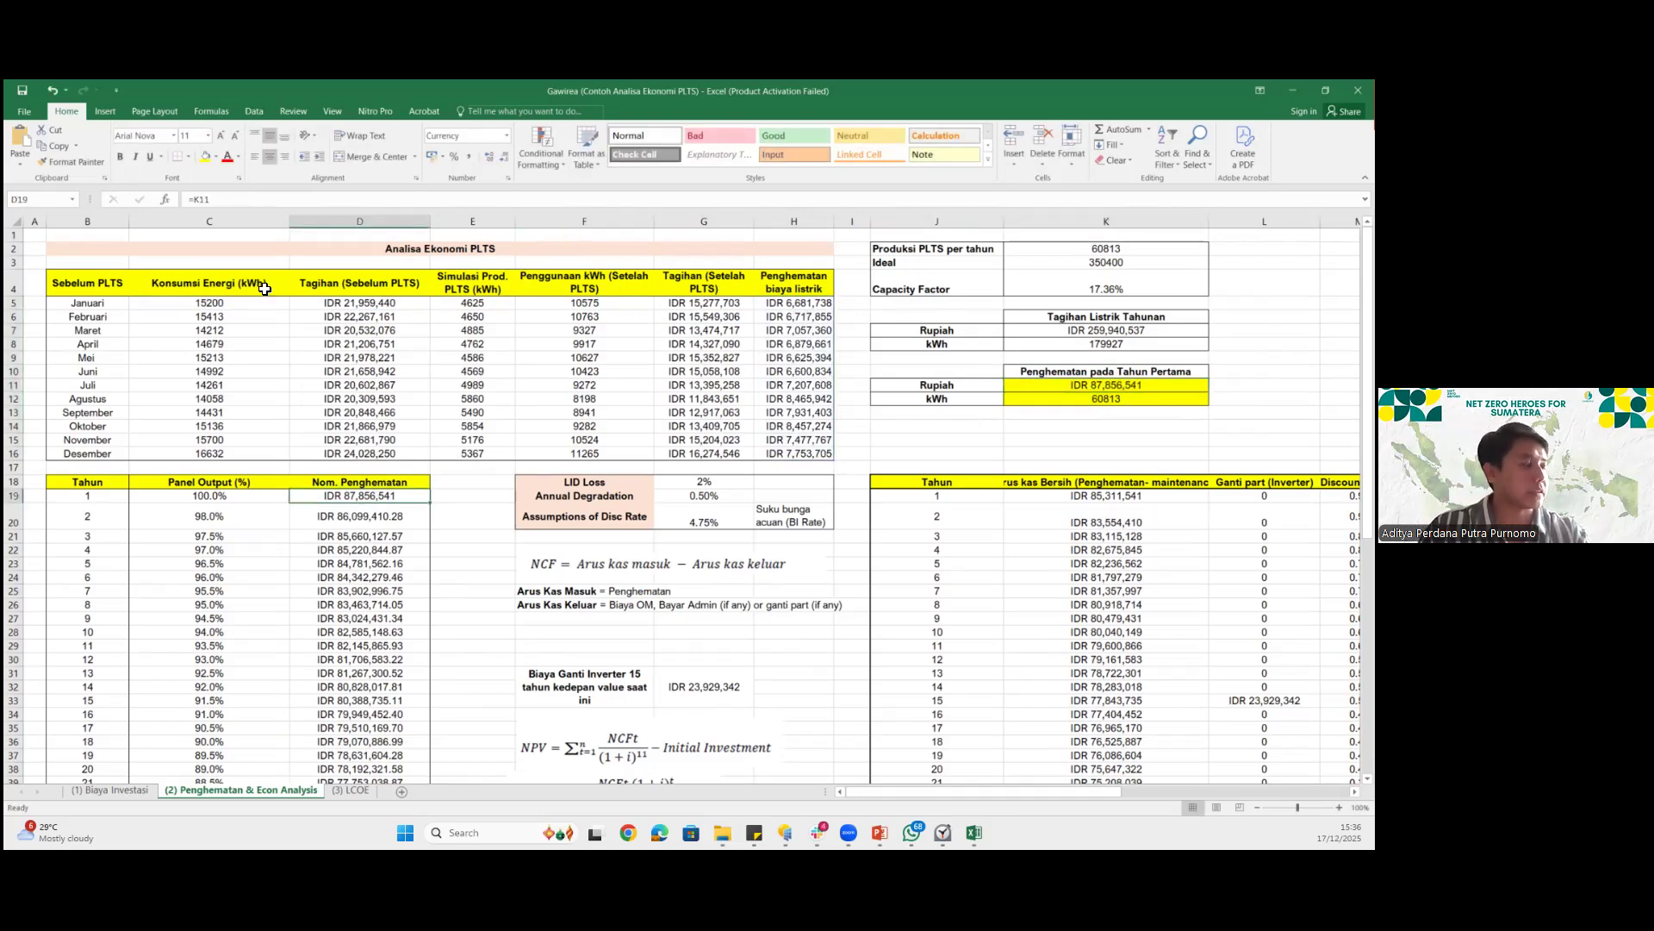
Inspect the panel output cells C19 and C20 for years 1 and 2, and review the 25-year nominal savings in D19:D43
left_click(259, 497)
scroll(246, 448, "down", 2)
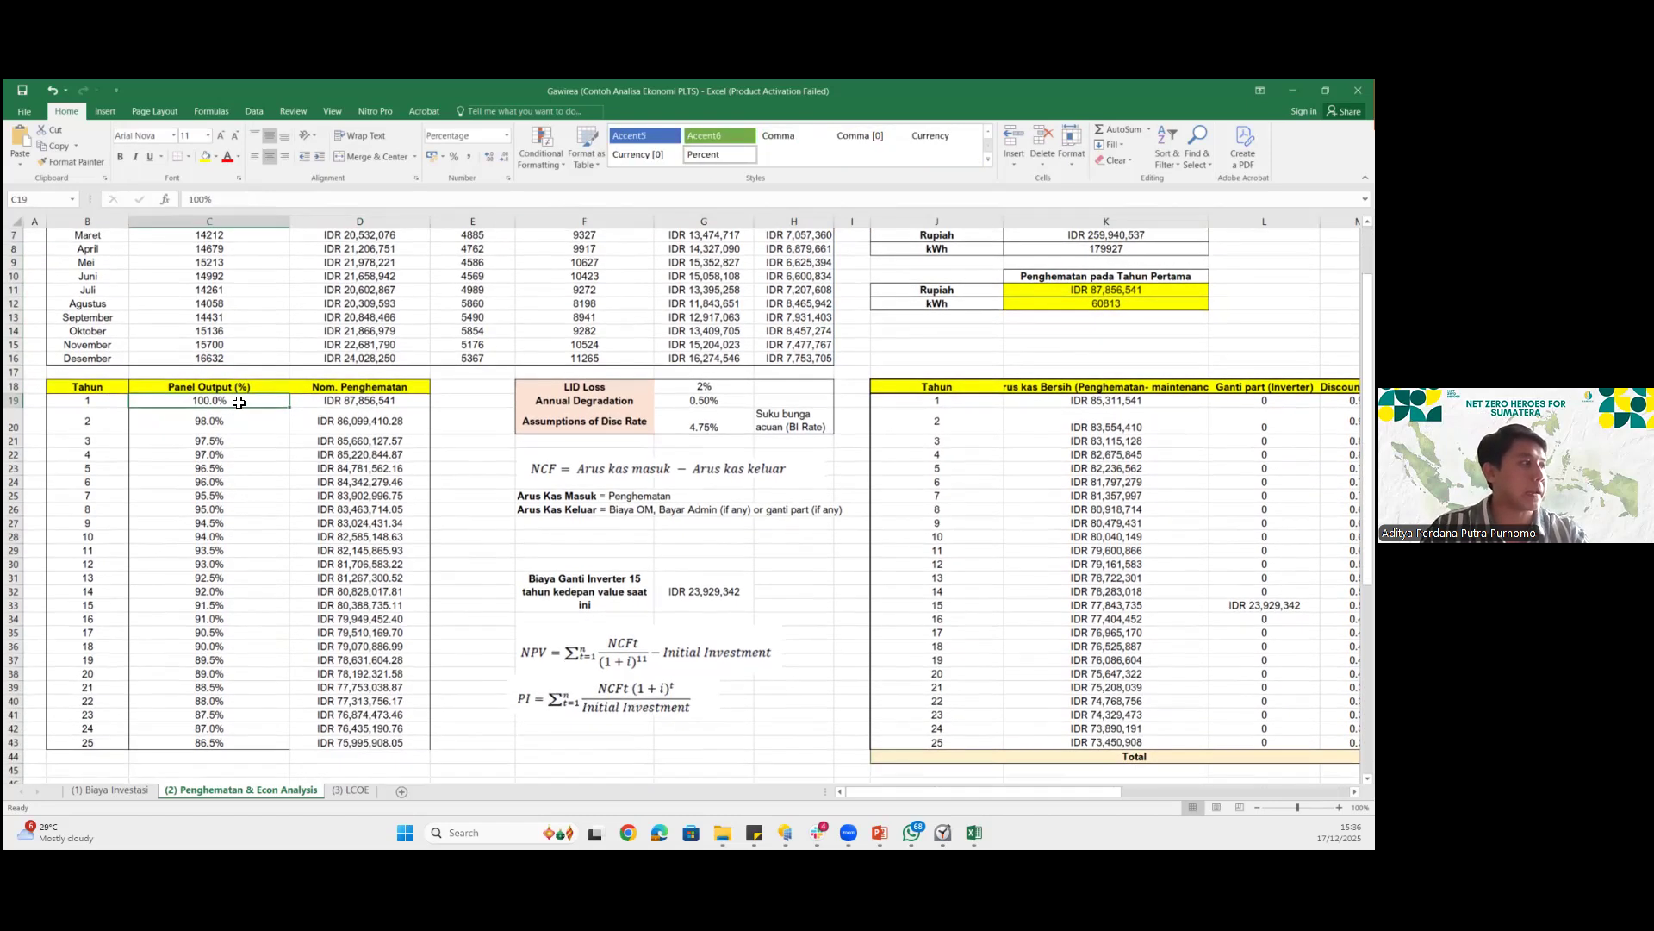
left_click(244, 425)
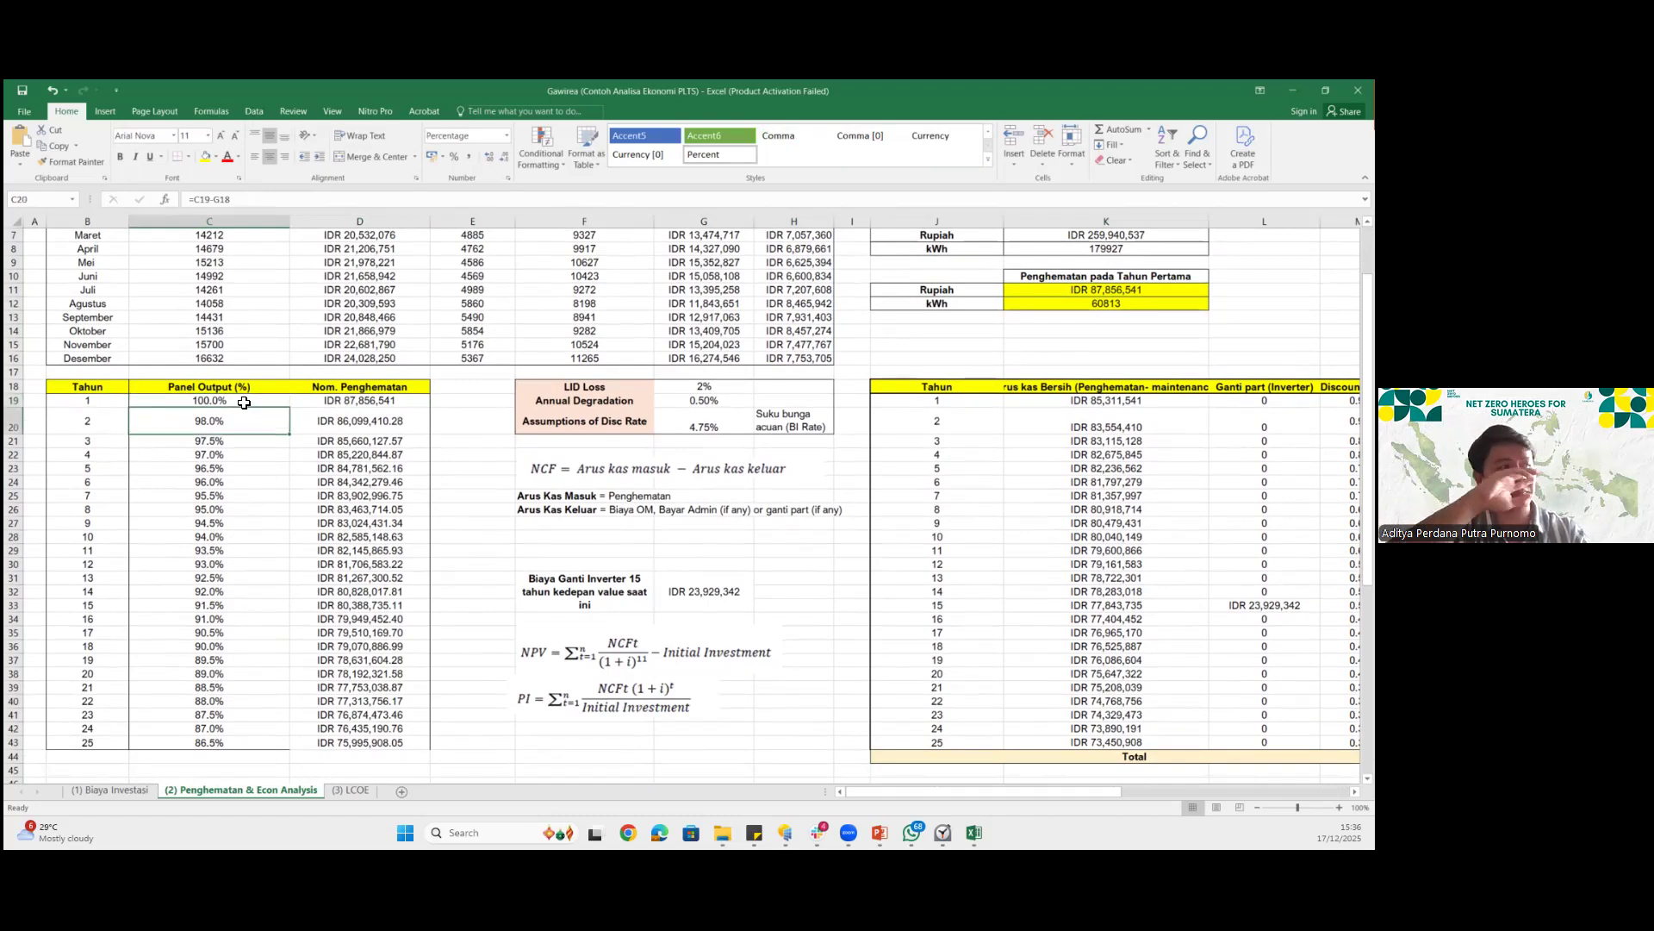
left_click(332, 405)
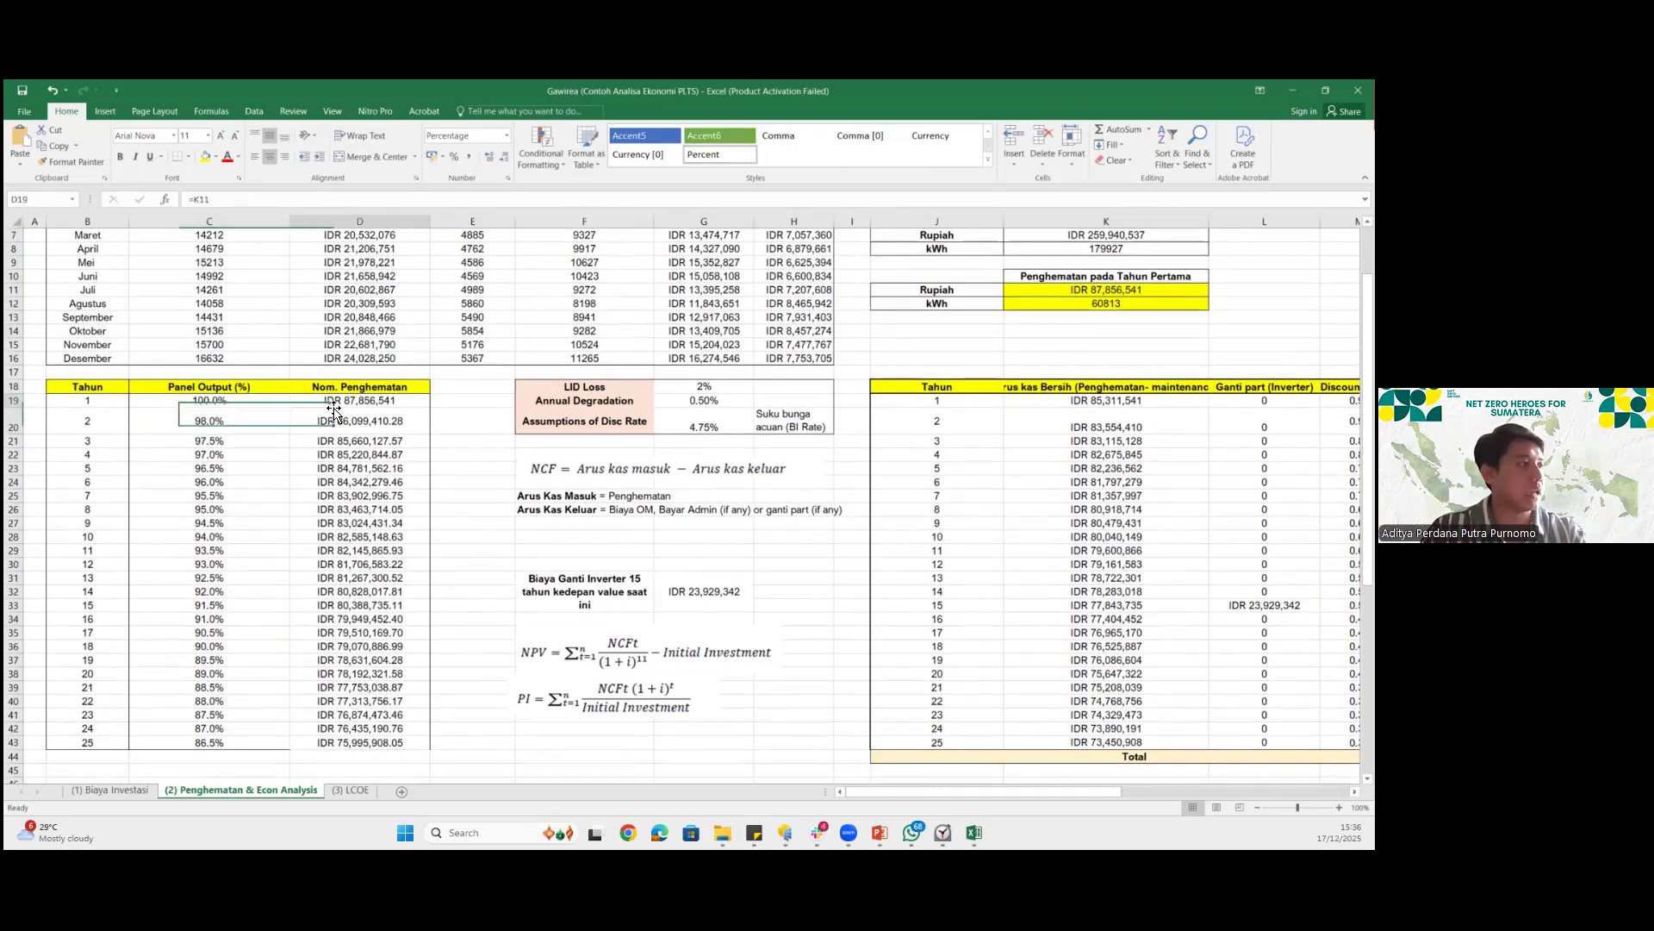
scroll(349, 411, "up", 1)
scroll(351, 414, "down", 1)
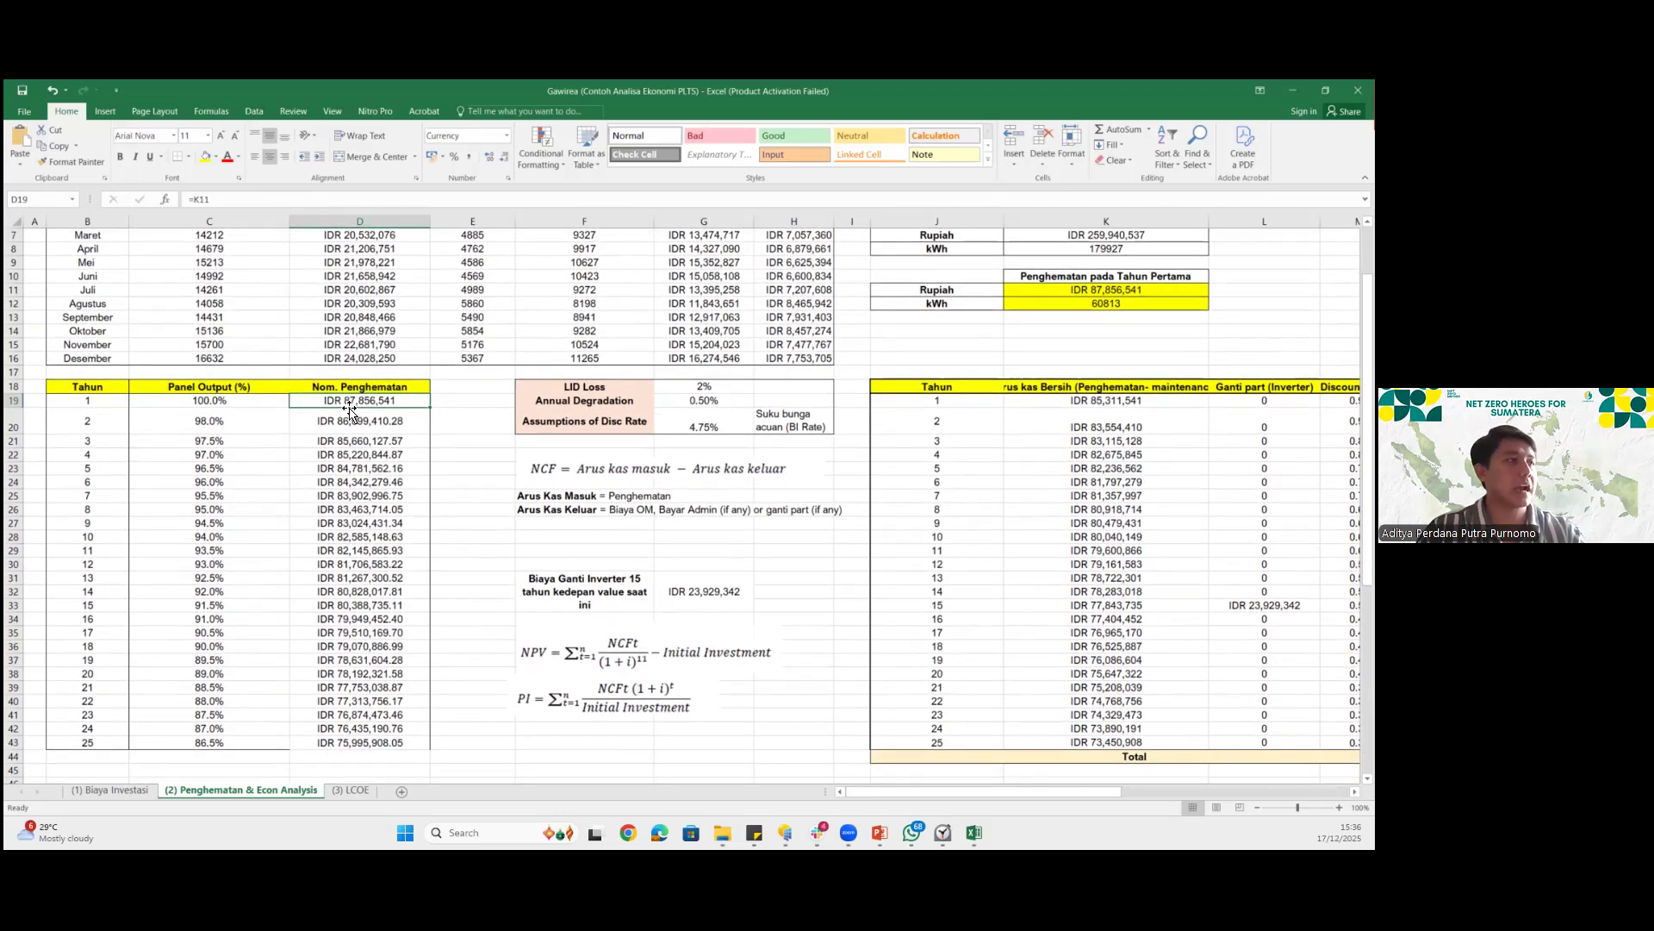
left_click_drag(348, 409, 386, 747)
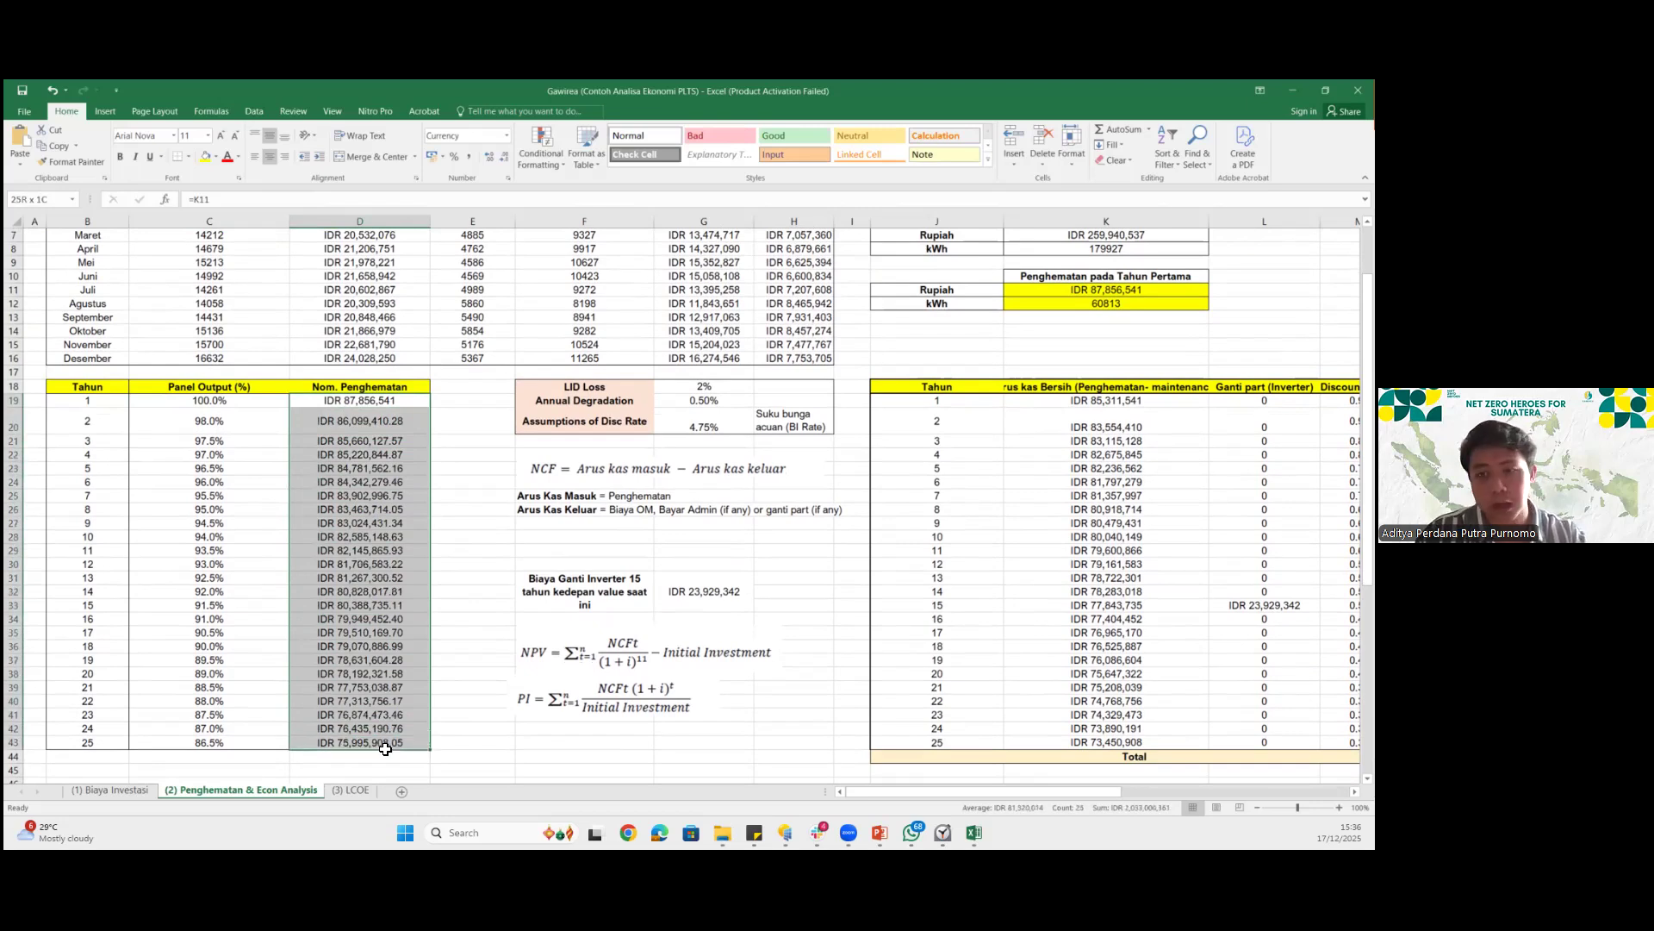
Check the discount rate assumption in G20 and inspect the panel output degradation formulas in C20:C22
left_click(660, 427)
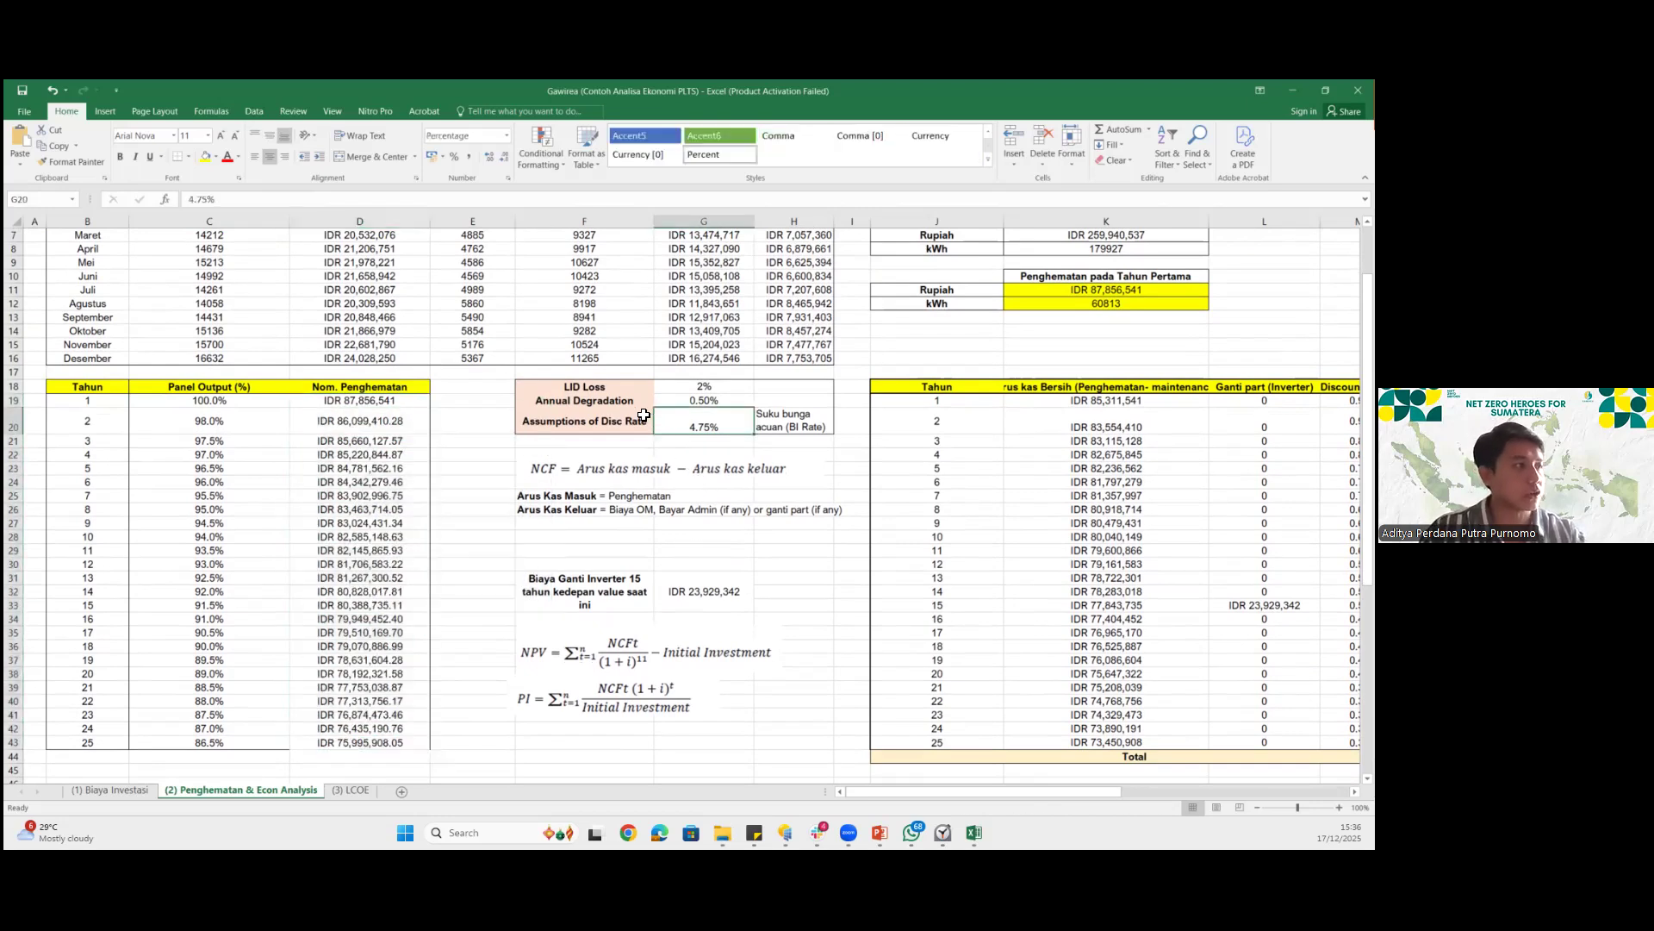
left_click(239, 424)
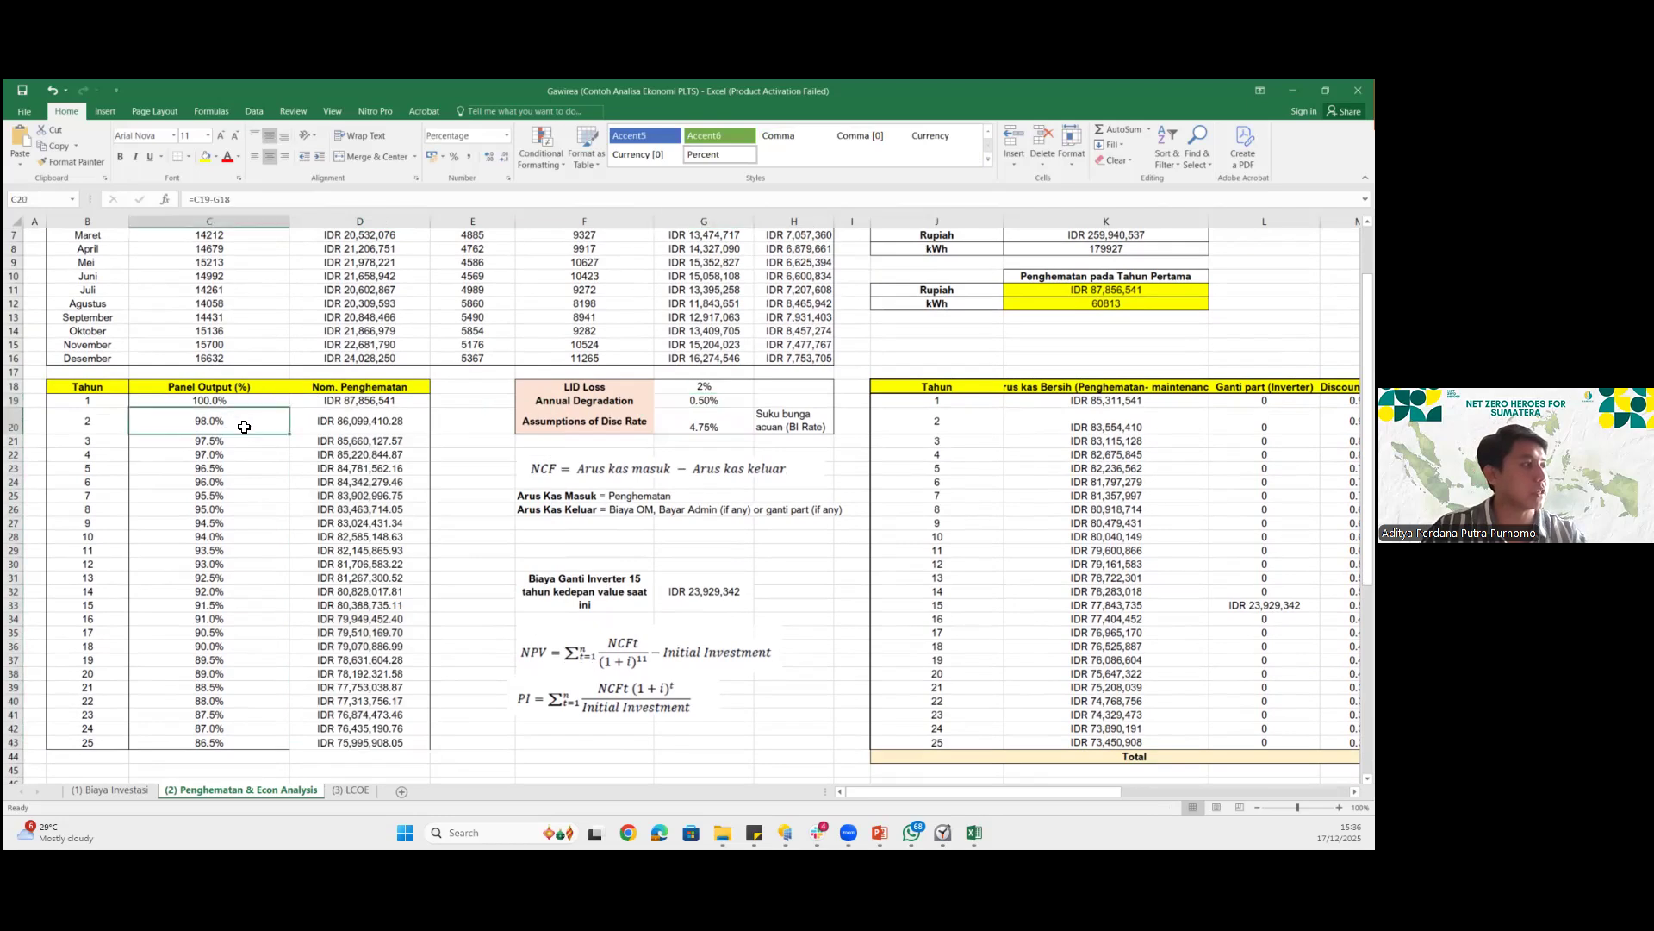
left_click(242, 440)
left_click(245, 455)
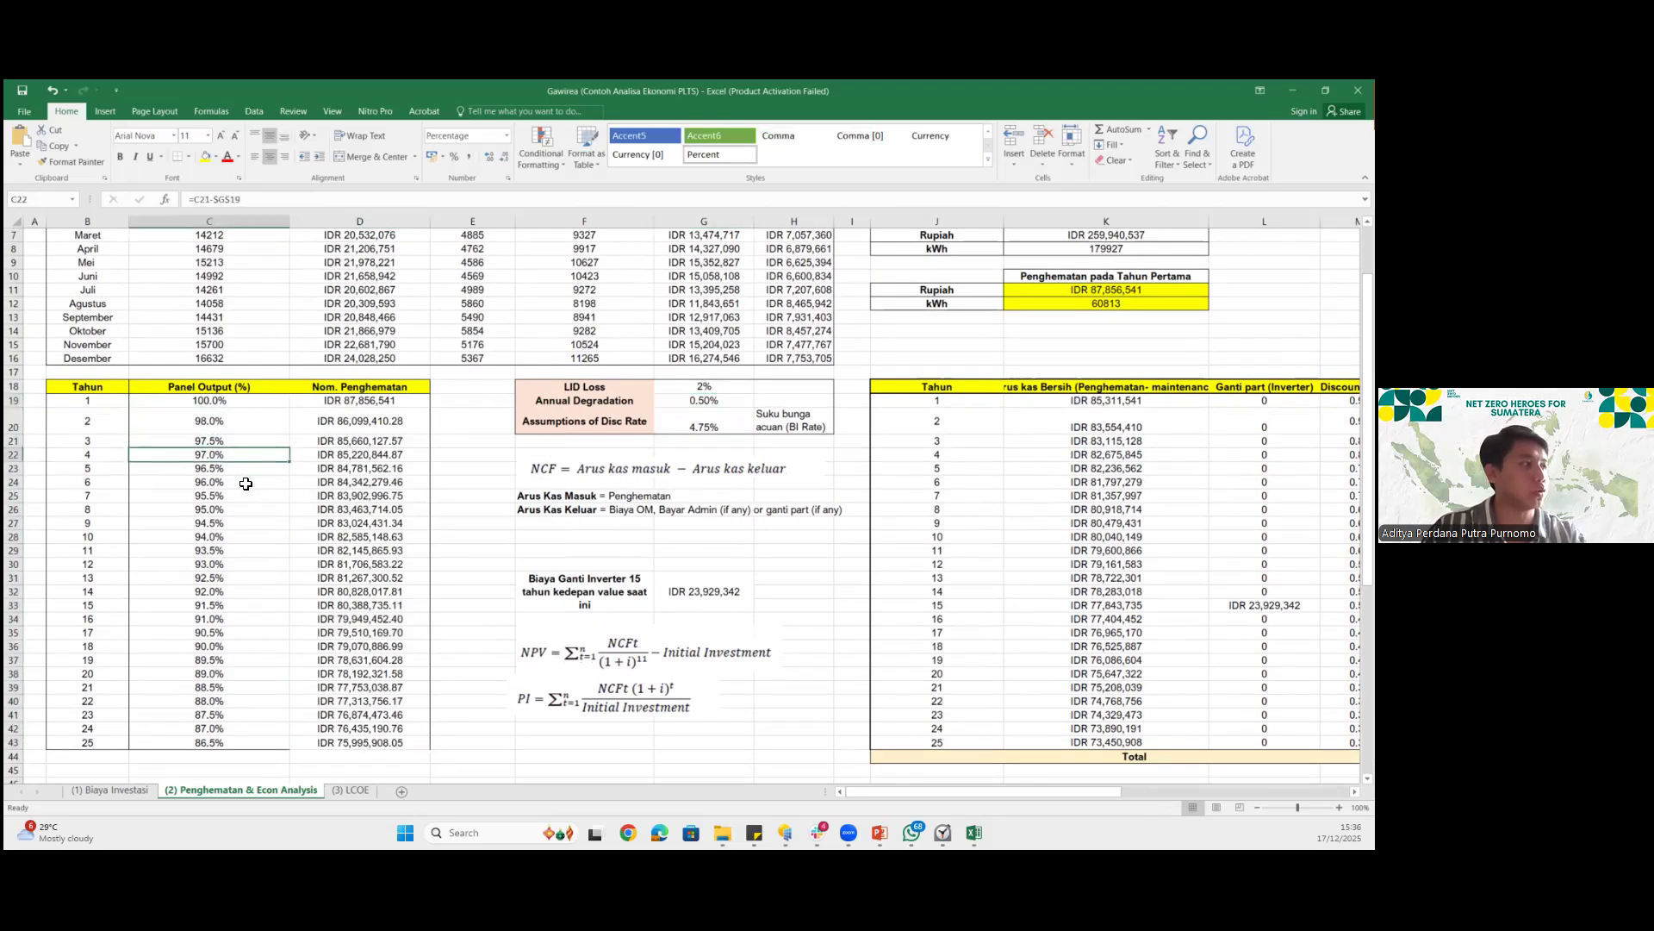
left_click(272, 768)
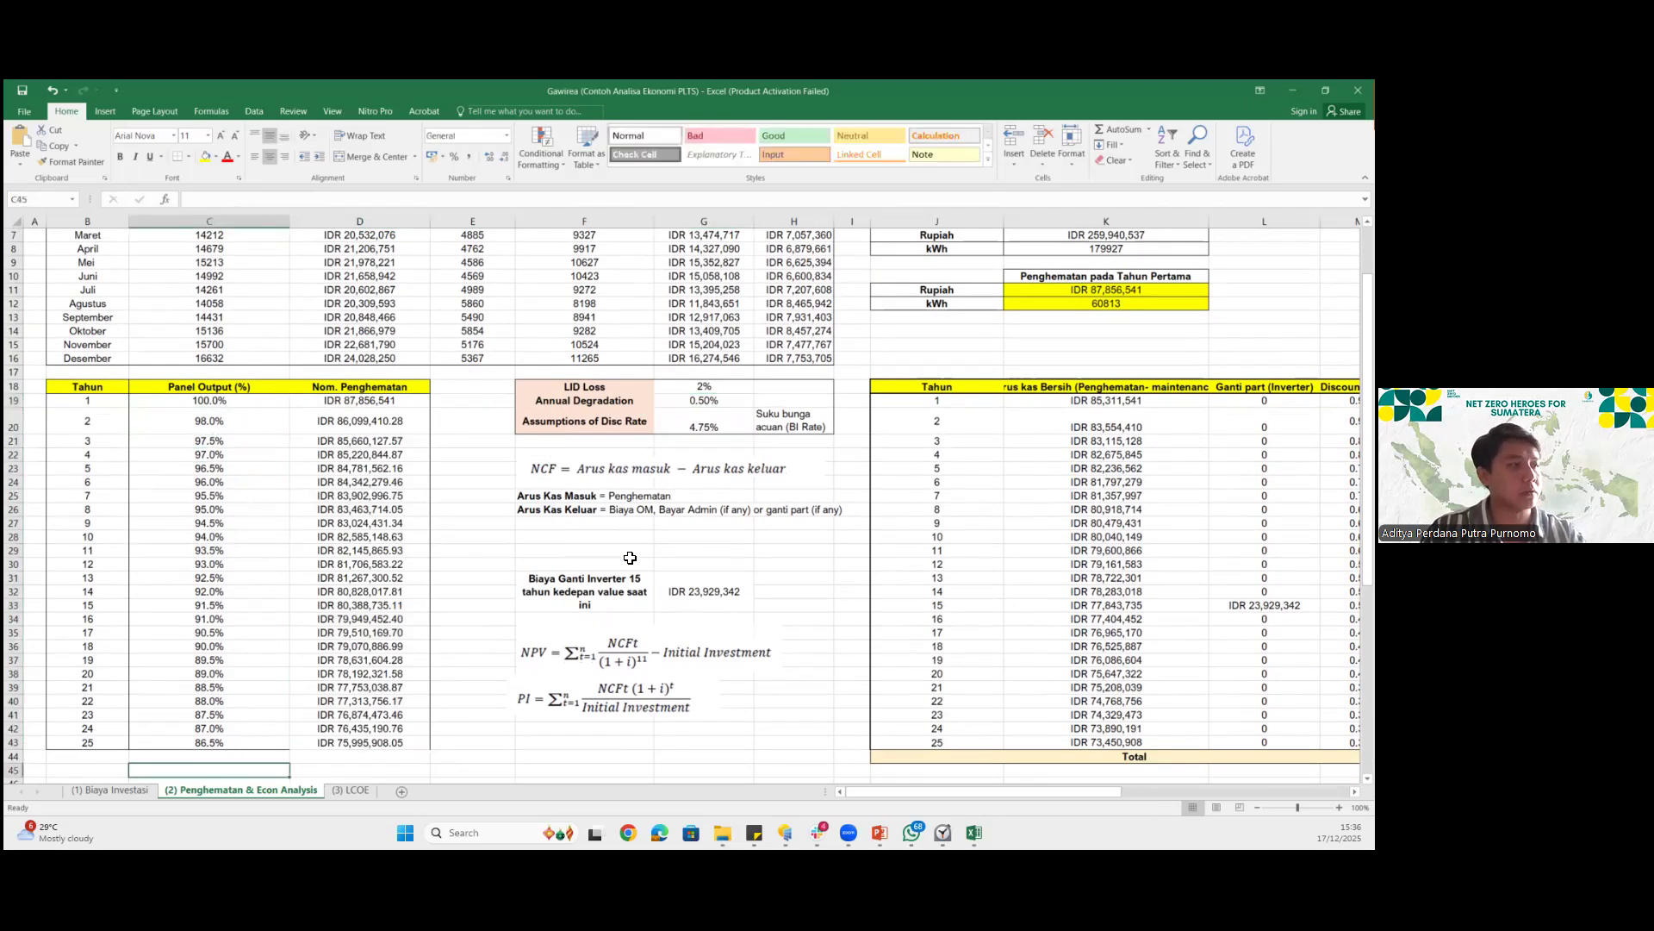
Examine the NCF equation and trace the year 1 net cash flow formula in K19 to the maintenance cost on the Biaya Investasi sheet
left_click(667, 467)
scroll(667, 468, "right", 2)
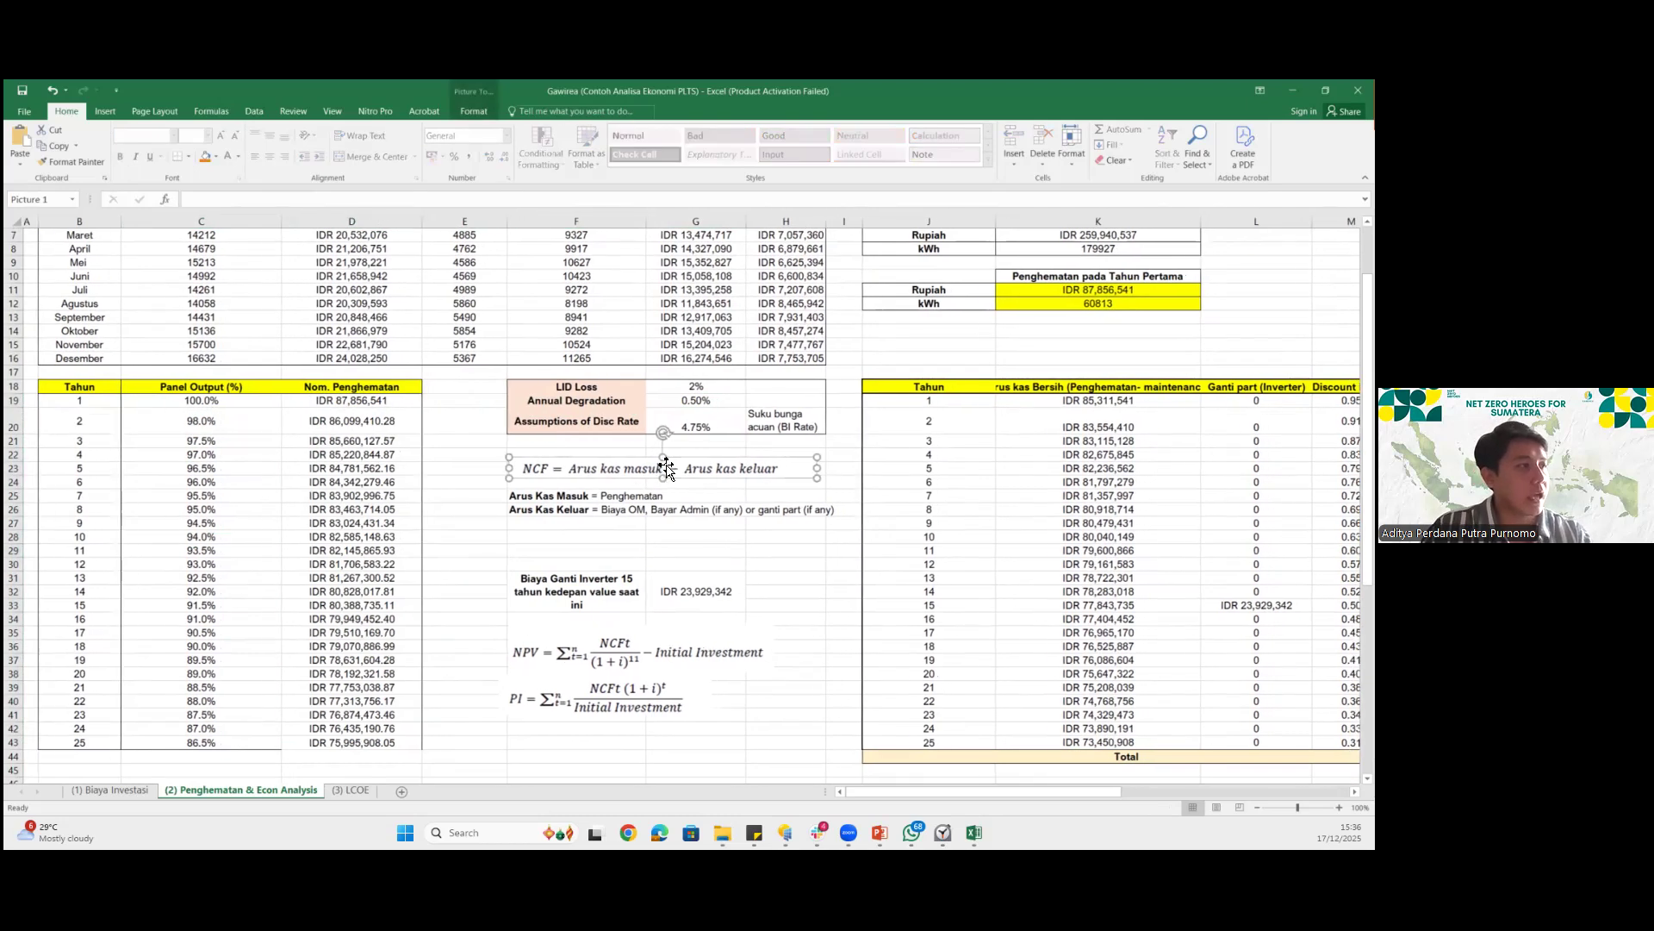
scroll(666, 468, "right", 1)
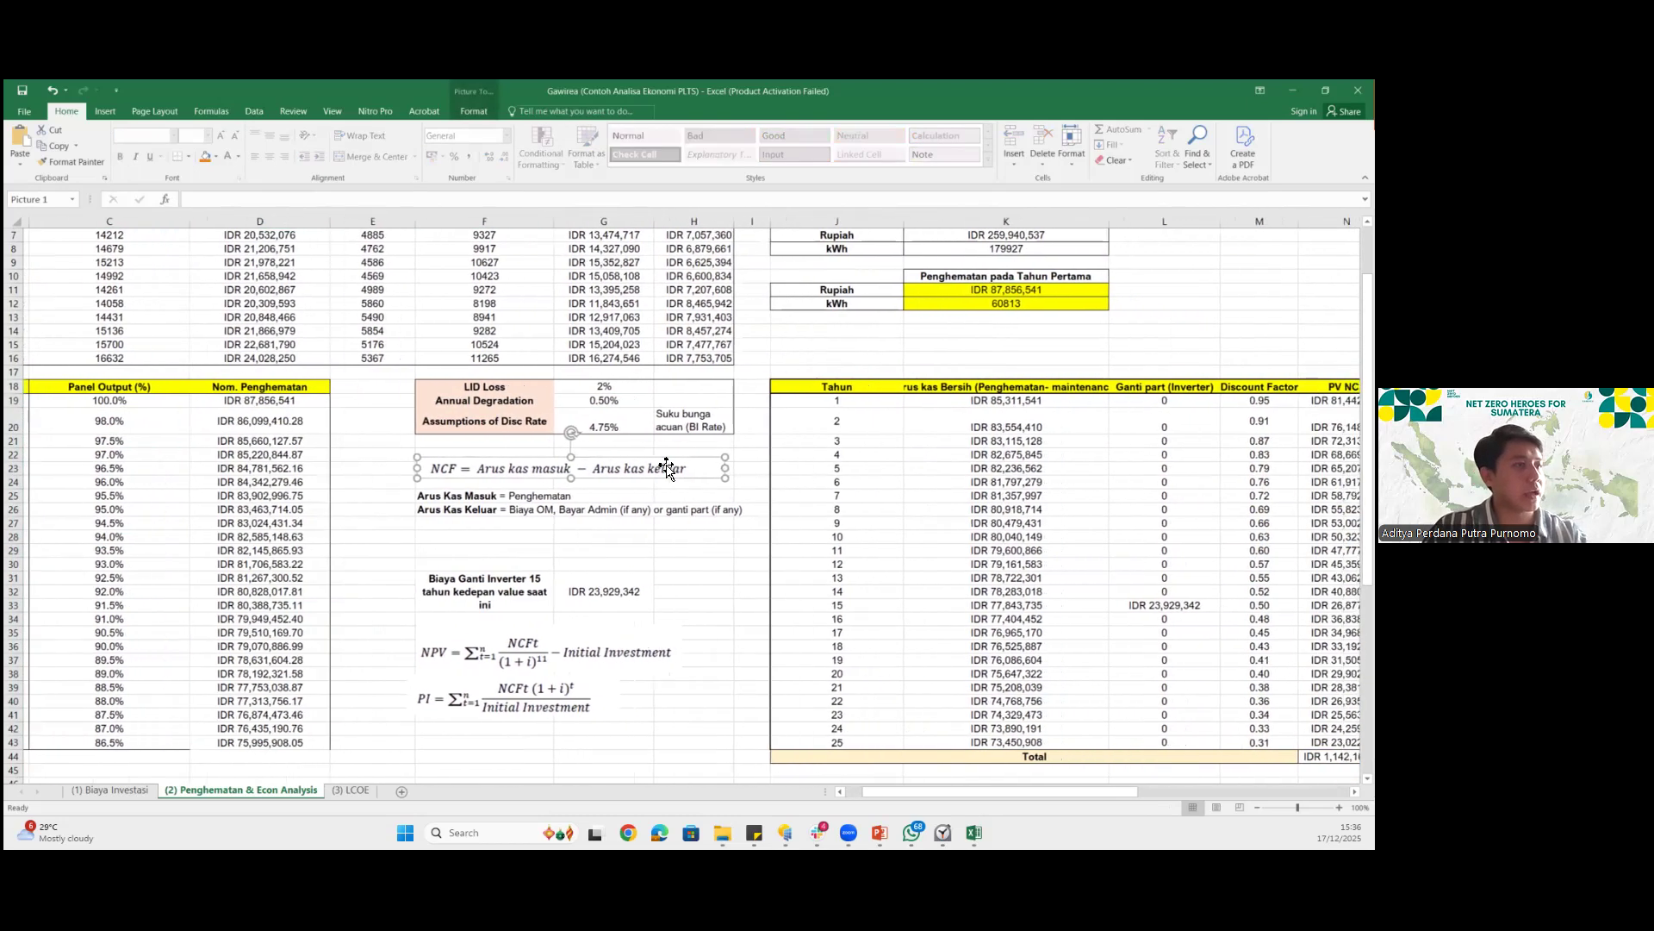
left_click(964, 405)
left_click(964, 402)
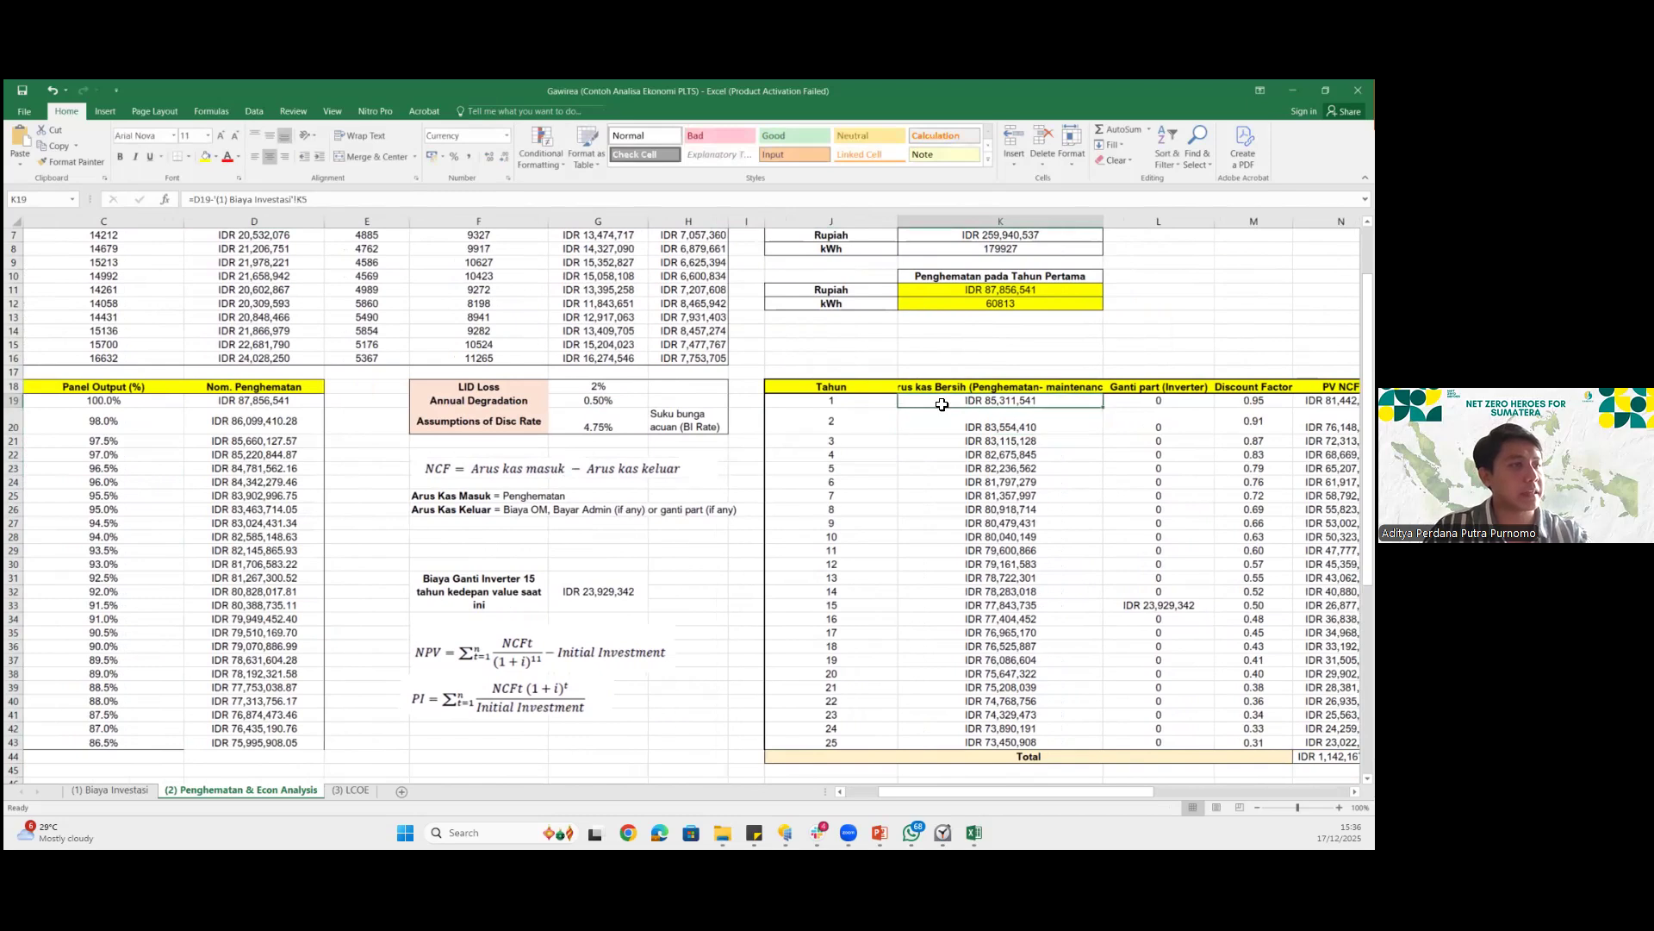
key("F2")
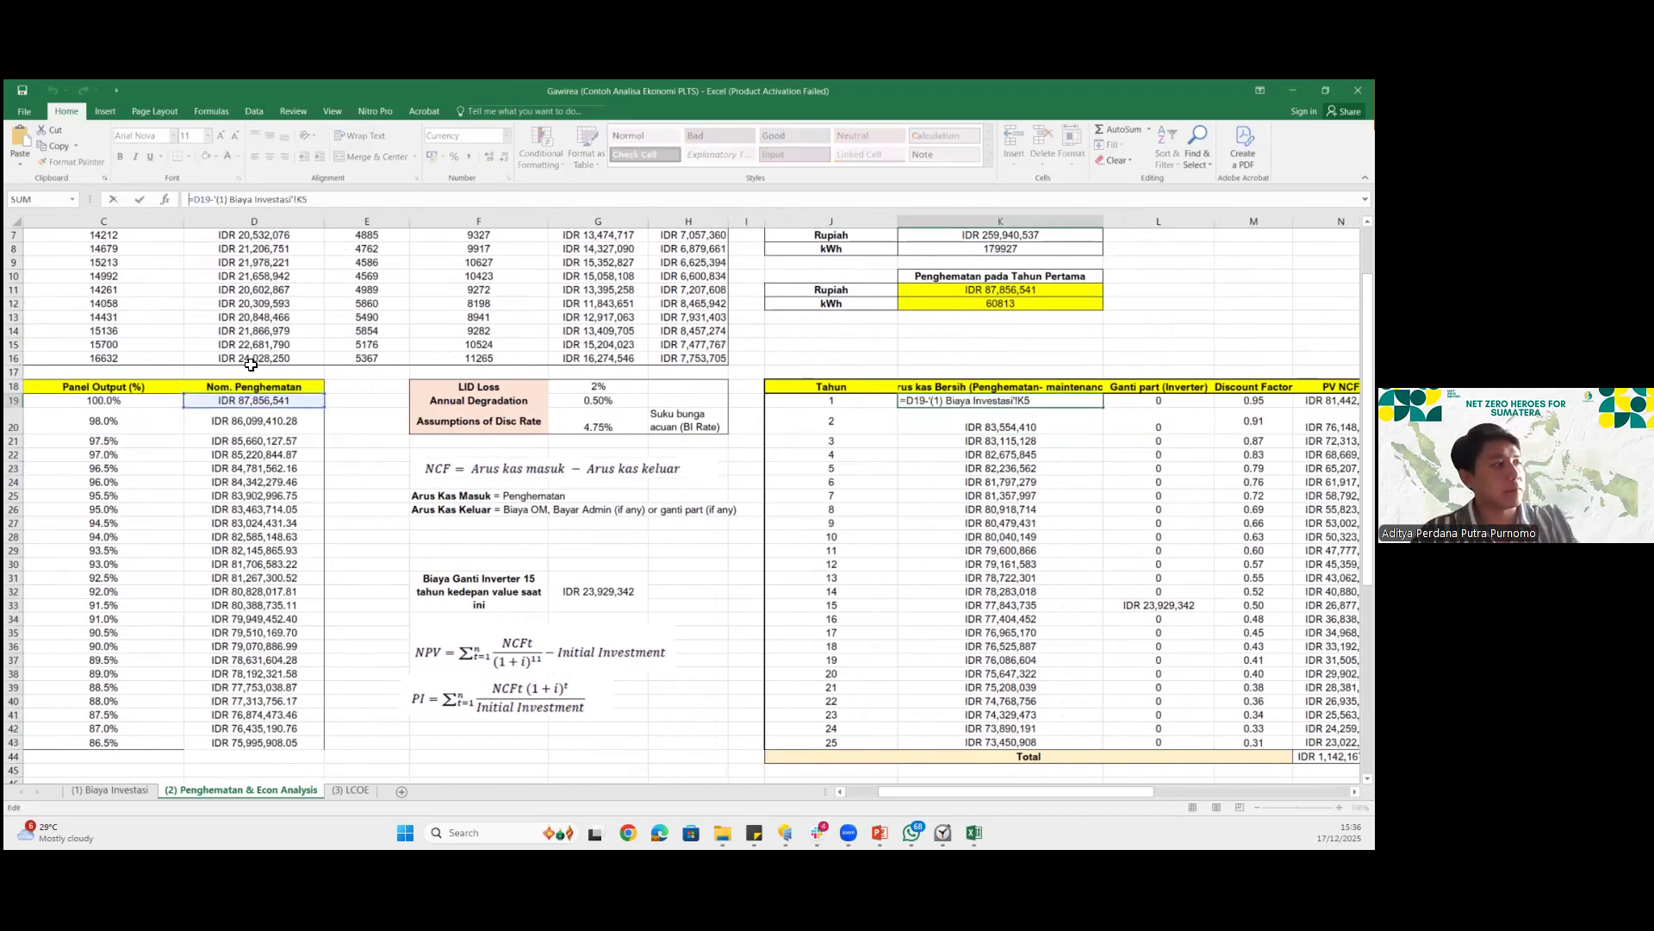
left_click(142, 796)
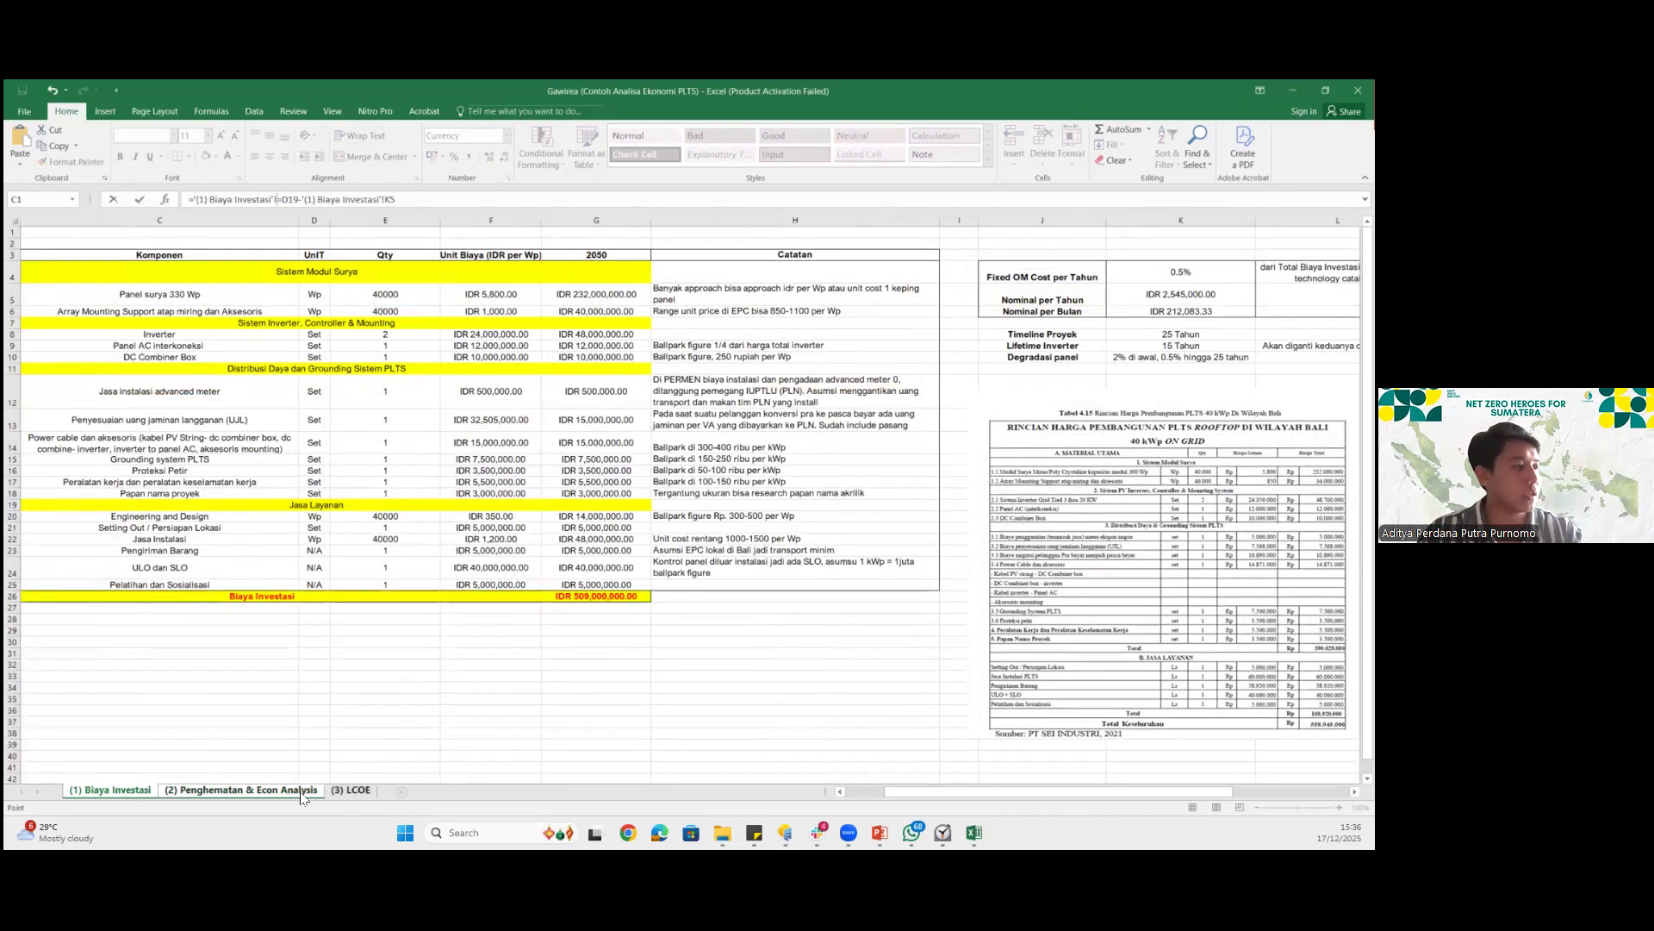
left_click(350, 789)
scroll(912, 438, "right", 1)
key("Escape")
Review the inverter replacement costs from year 1 to 15 in L19:L33 and inspect the year 15 entry in L33
left_click(998, 411)
left_click_drag(998, 403, 1003, 606)
left_click_drag(1000, 565, 1003, 604)
left_click(999, 604)
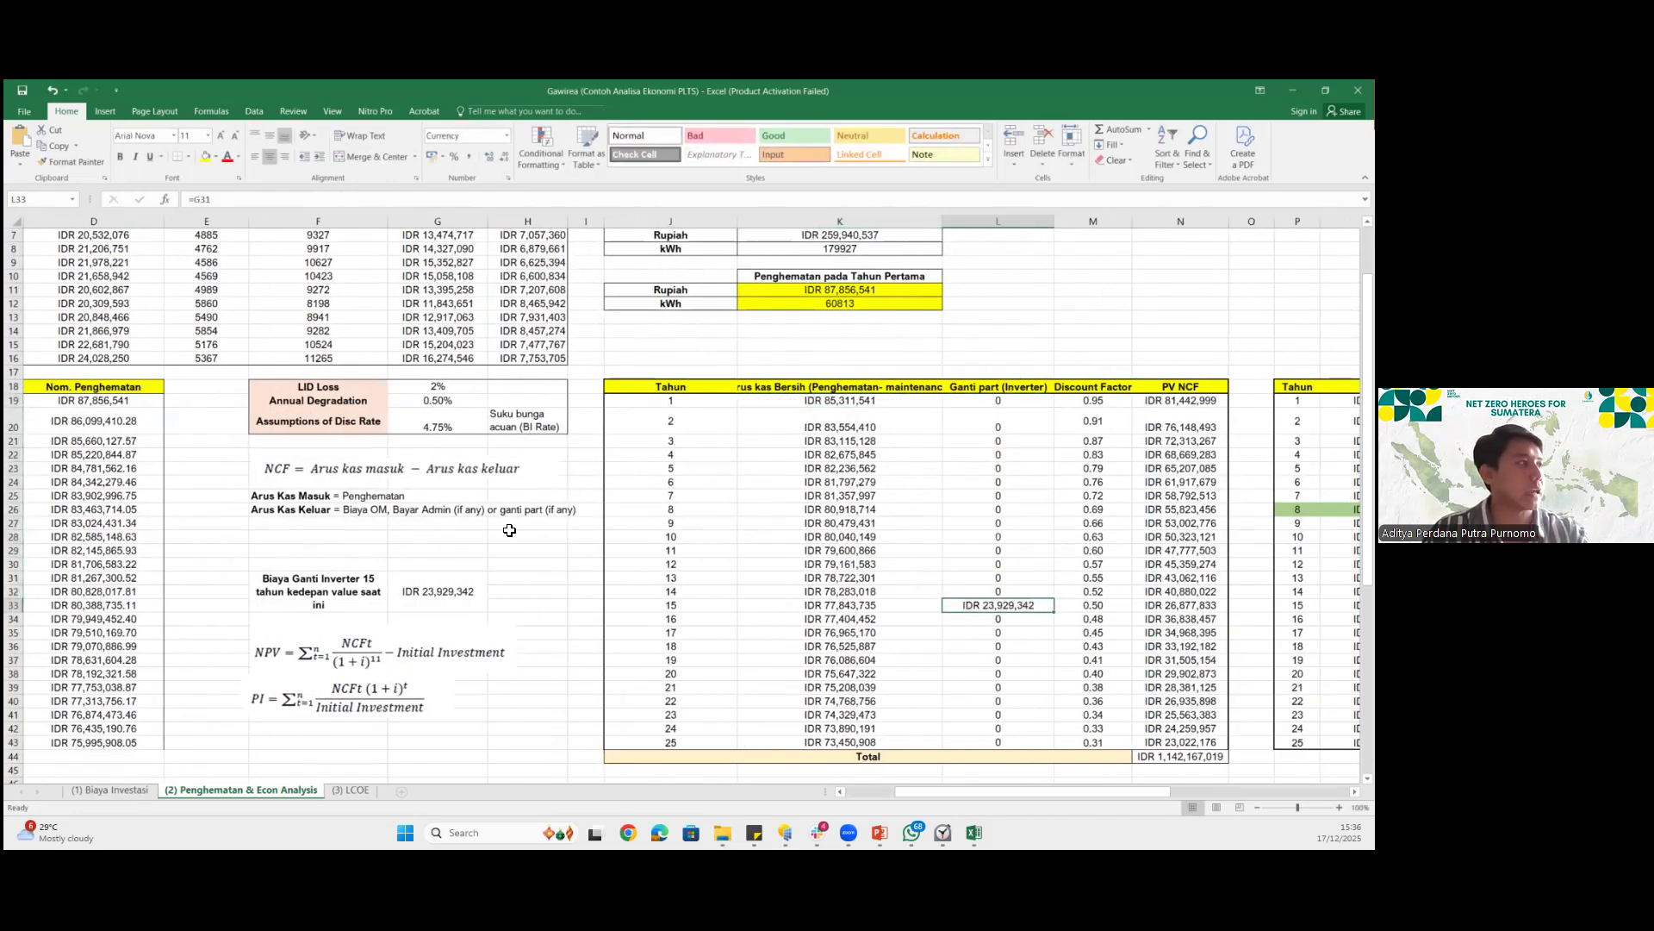
Check the inverter unit cost in F8 on the Biaya Investasi sheet, and return to the Penghematan & Econ Analysis sheet
key("ctrl+Page_Up")
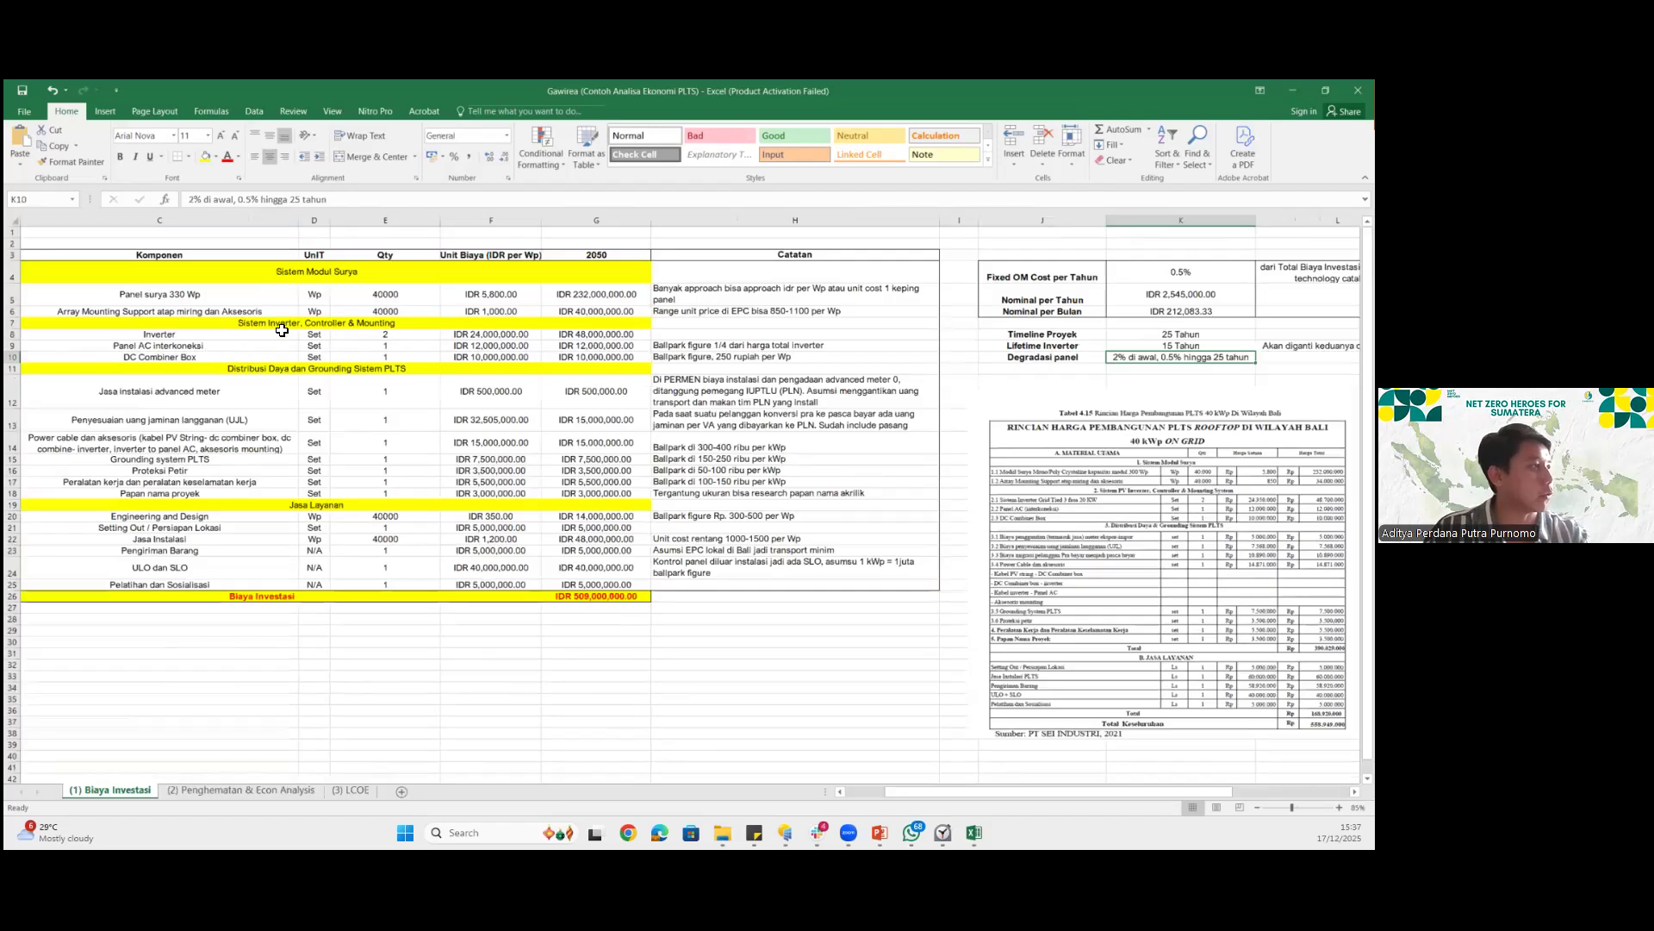
left_click(498, 335)
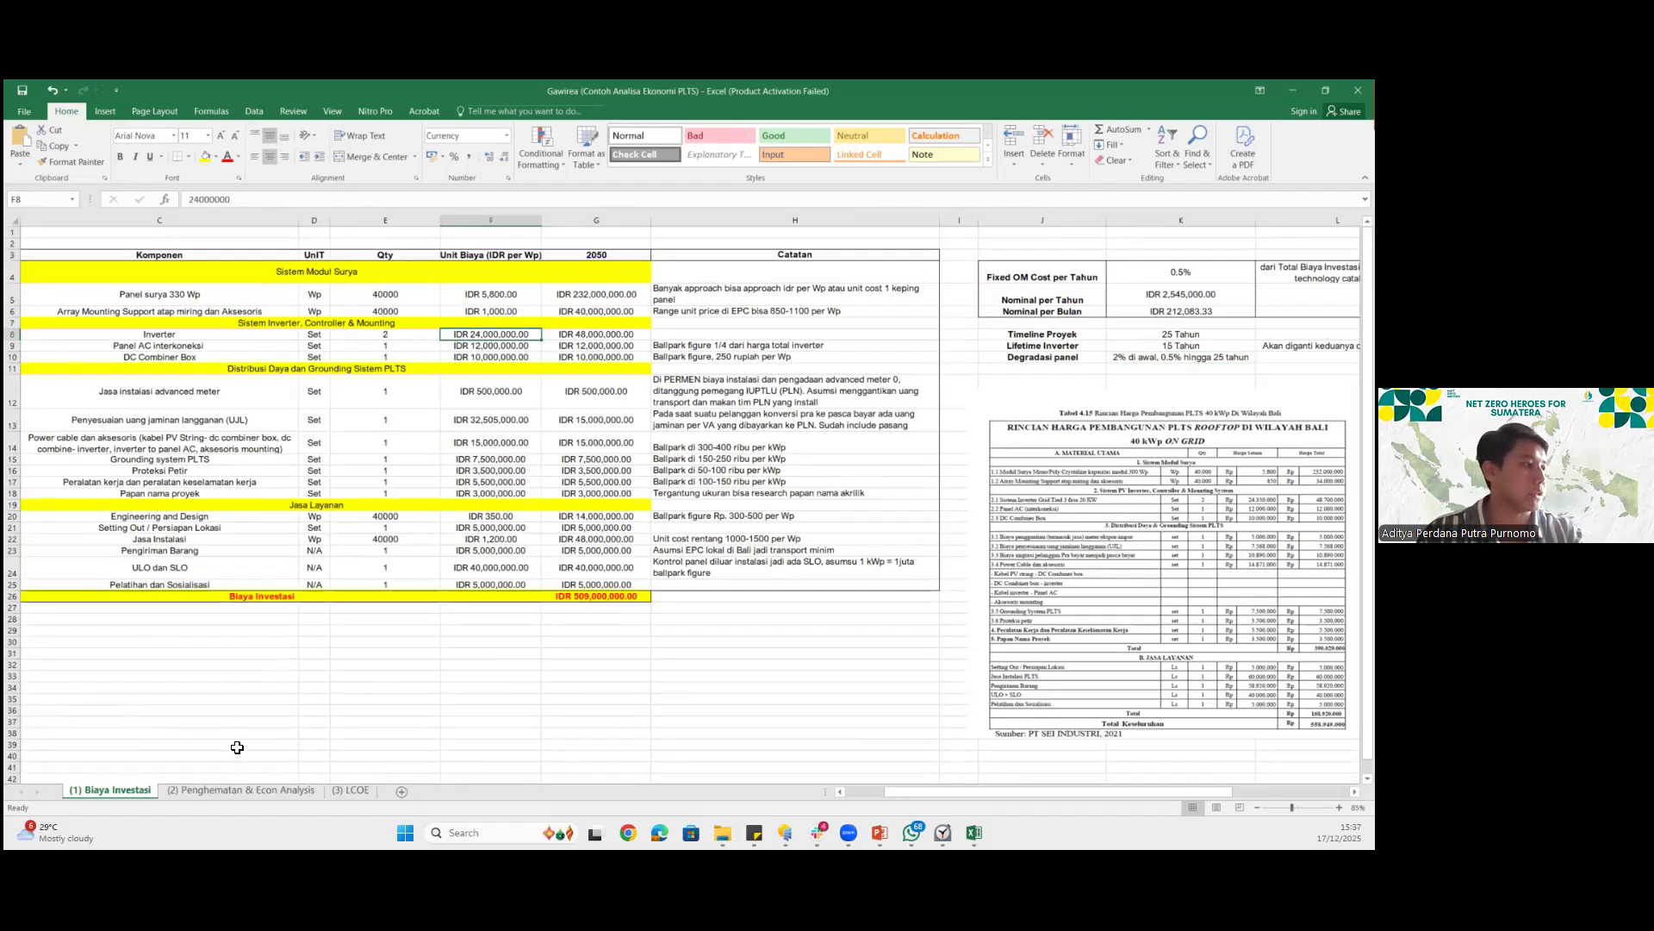
left_click(233, 778)
key("ctrl+Page_Down")
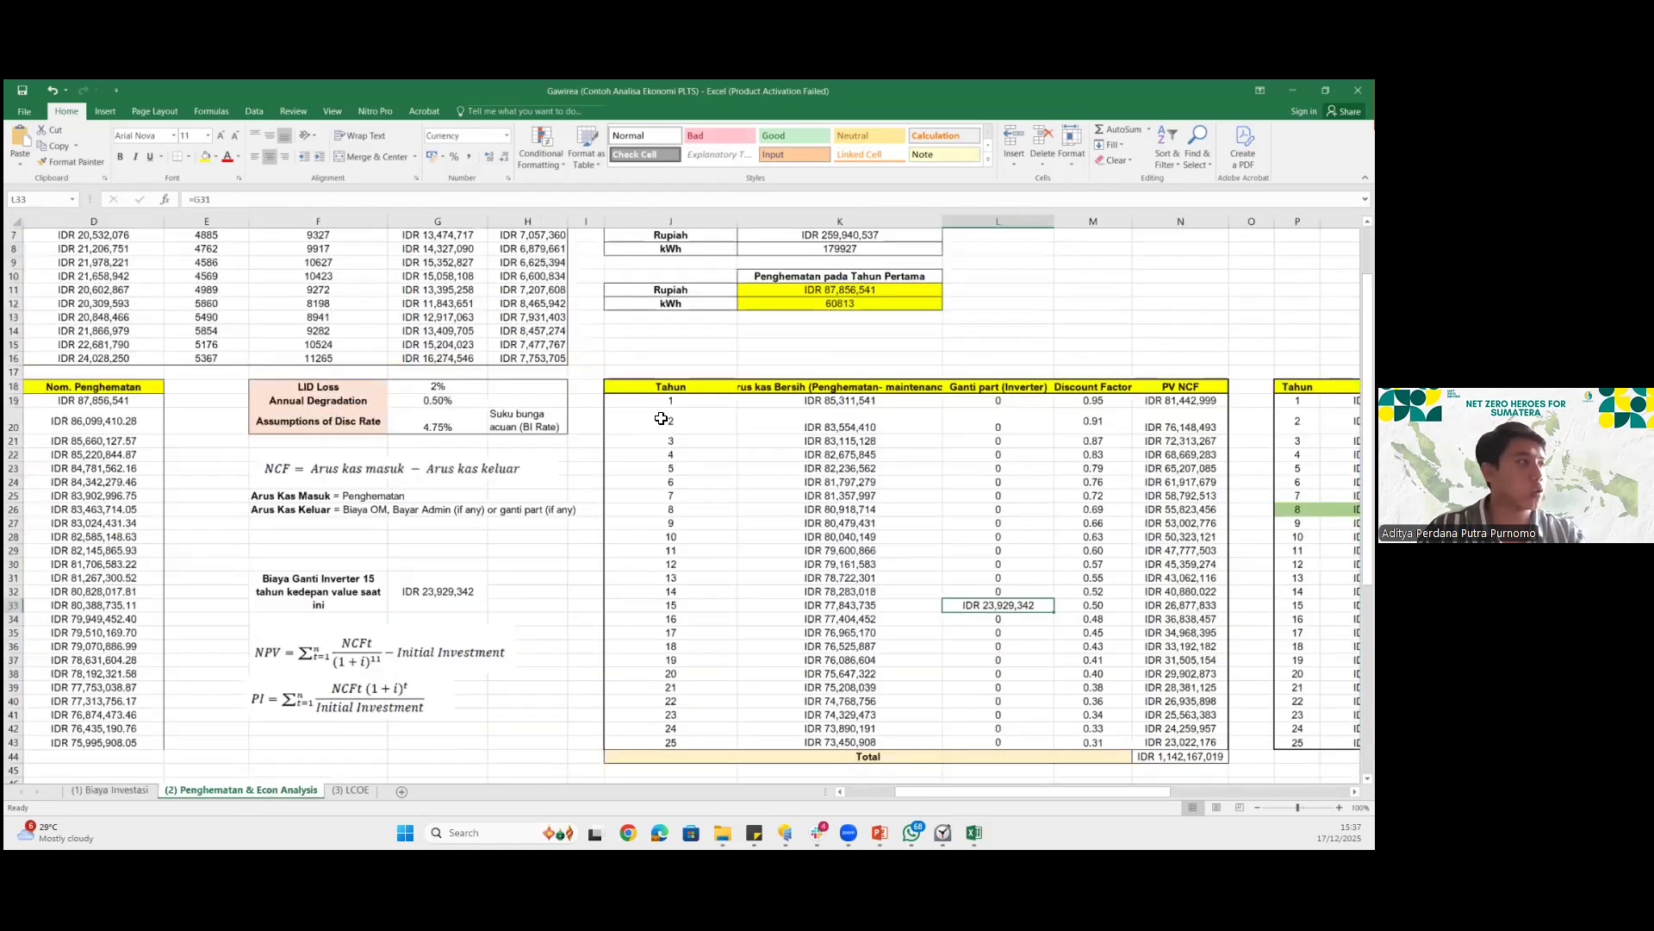
Inspect the discounted 15-year inverter replacement cost formula in G31 and the net cash flow cell K19
key("ctrl+bracketleft")
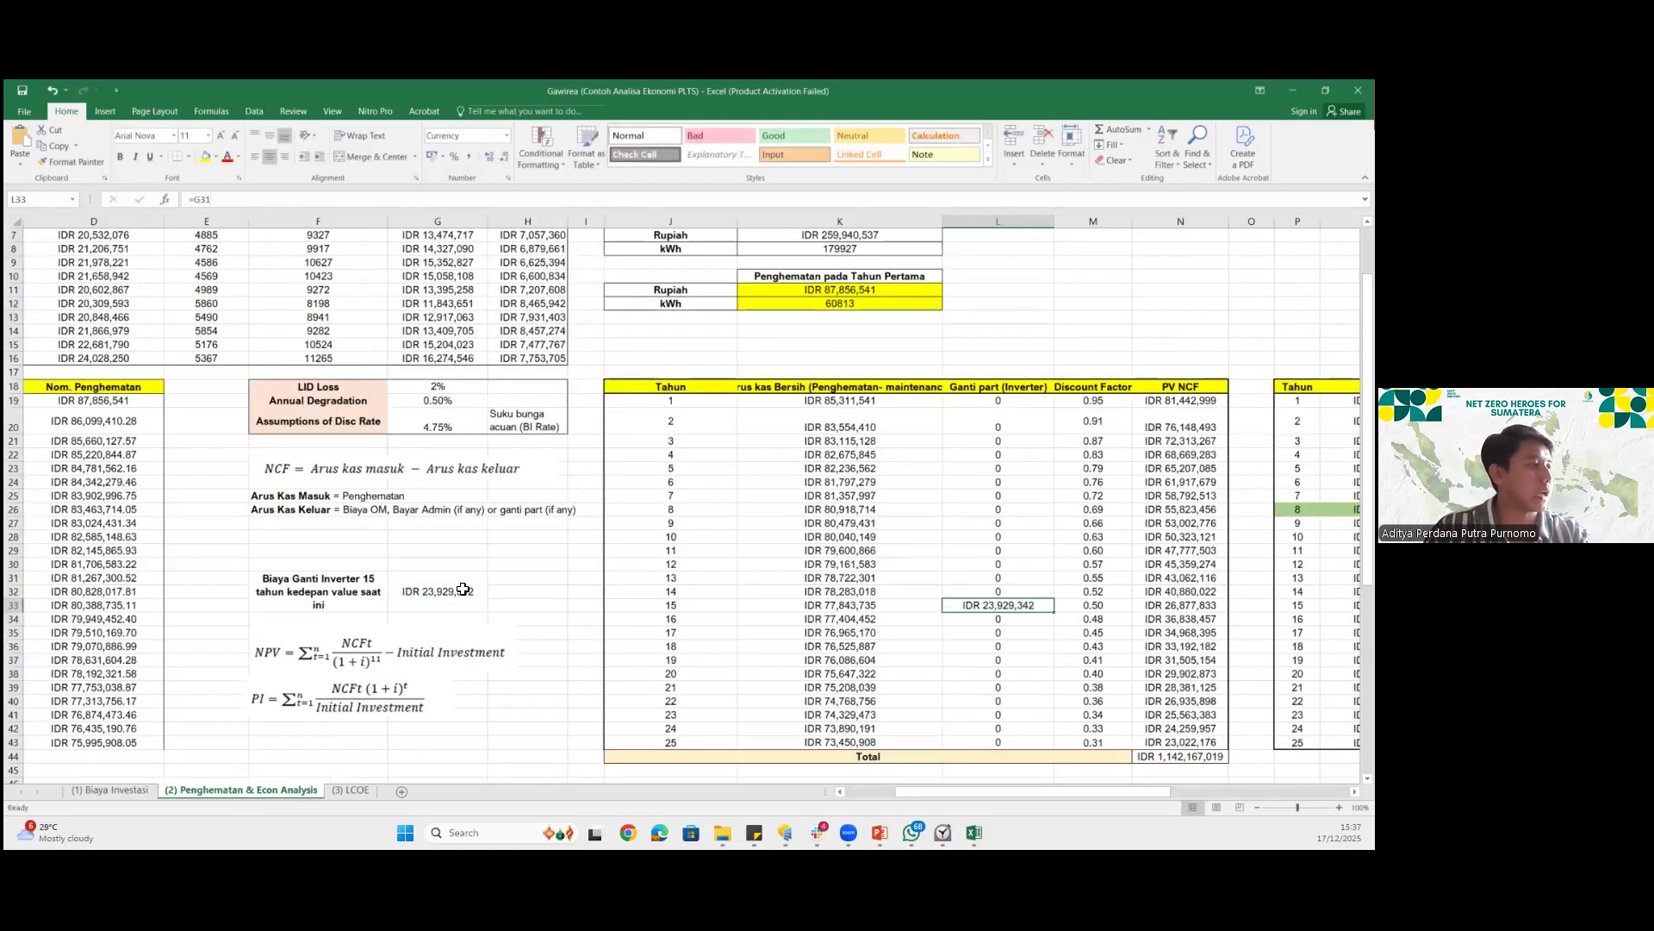
left_click(383, 194)
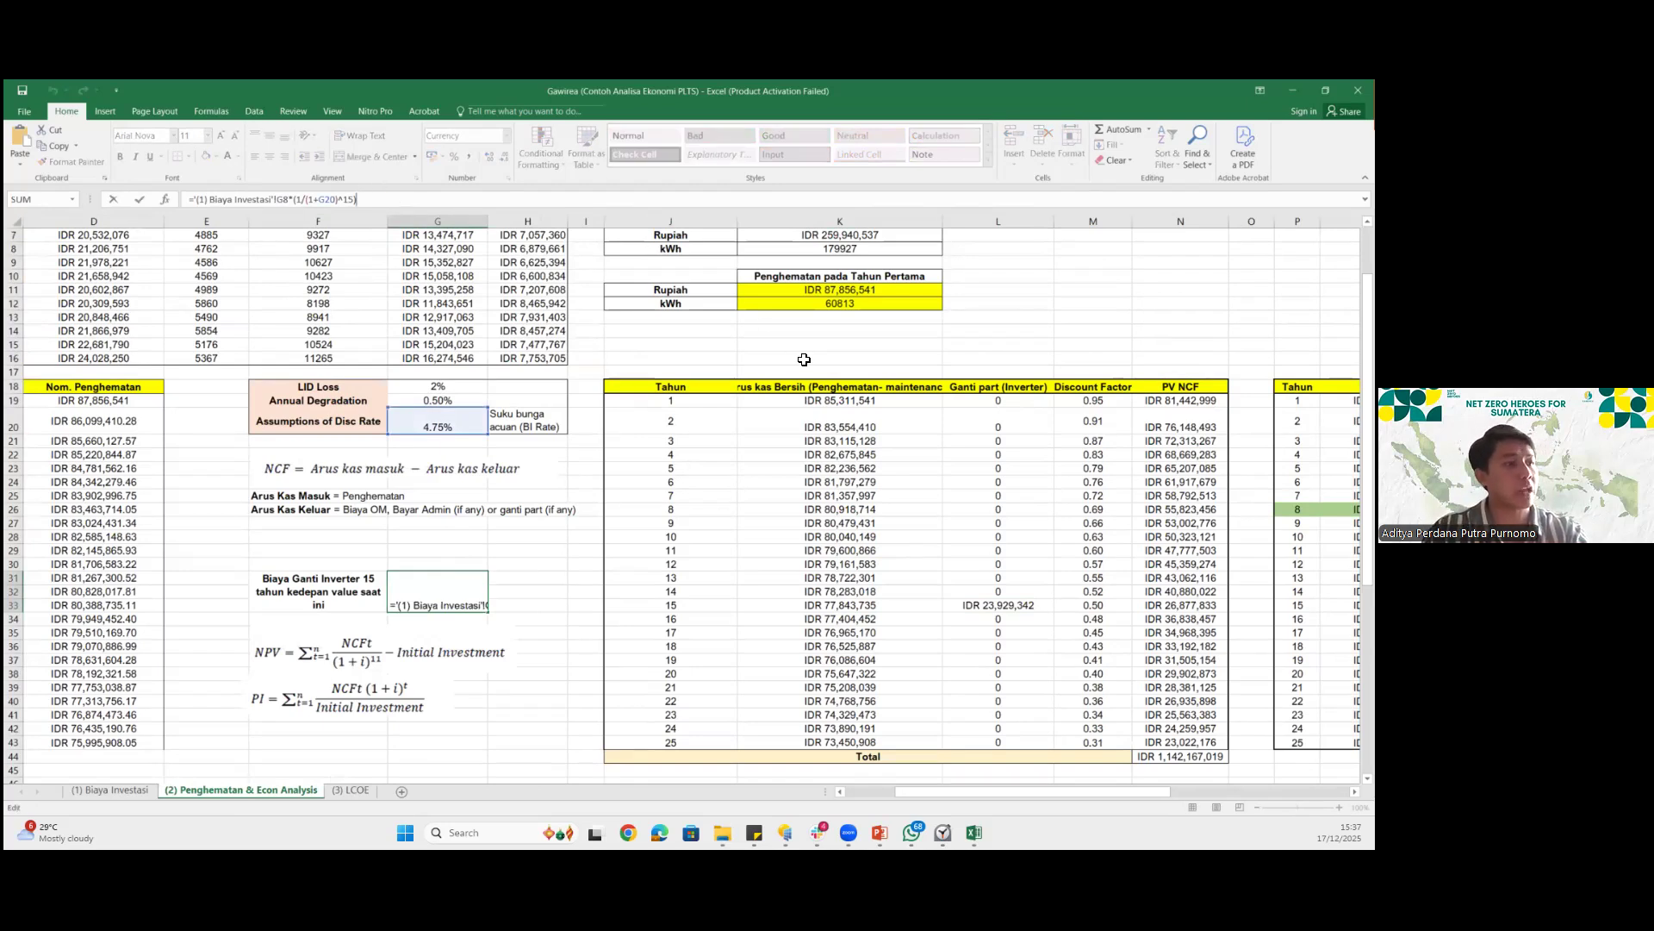
left_click(833, 400)
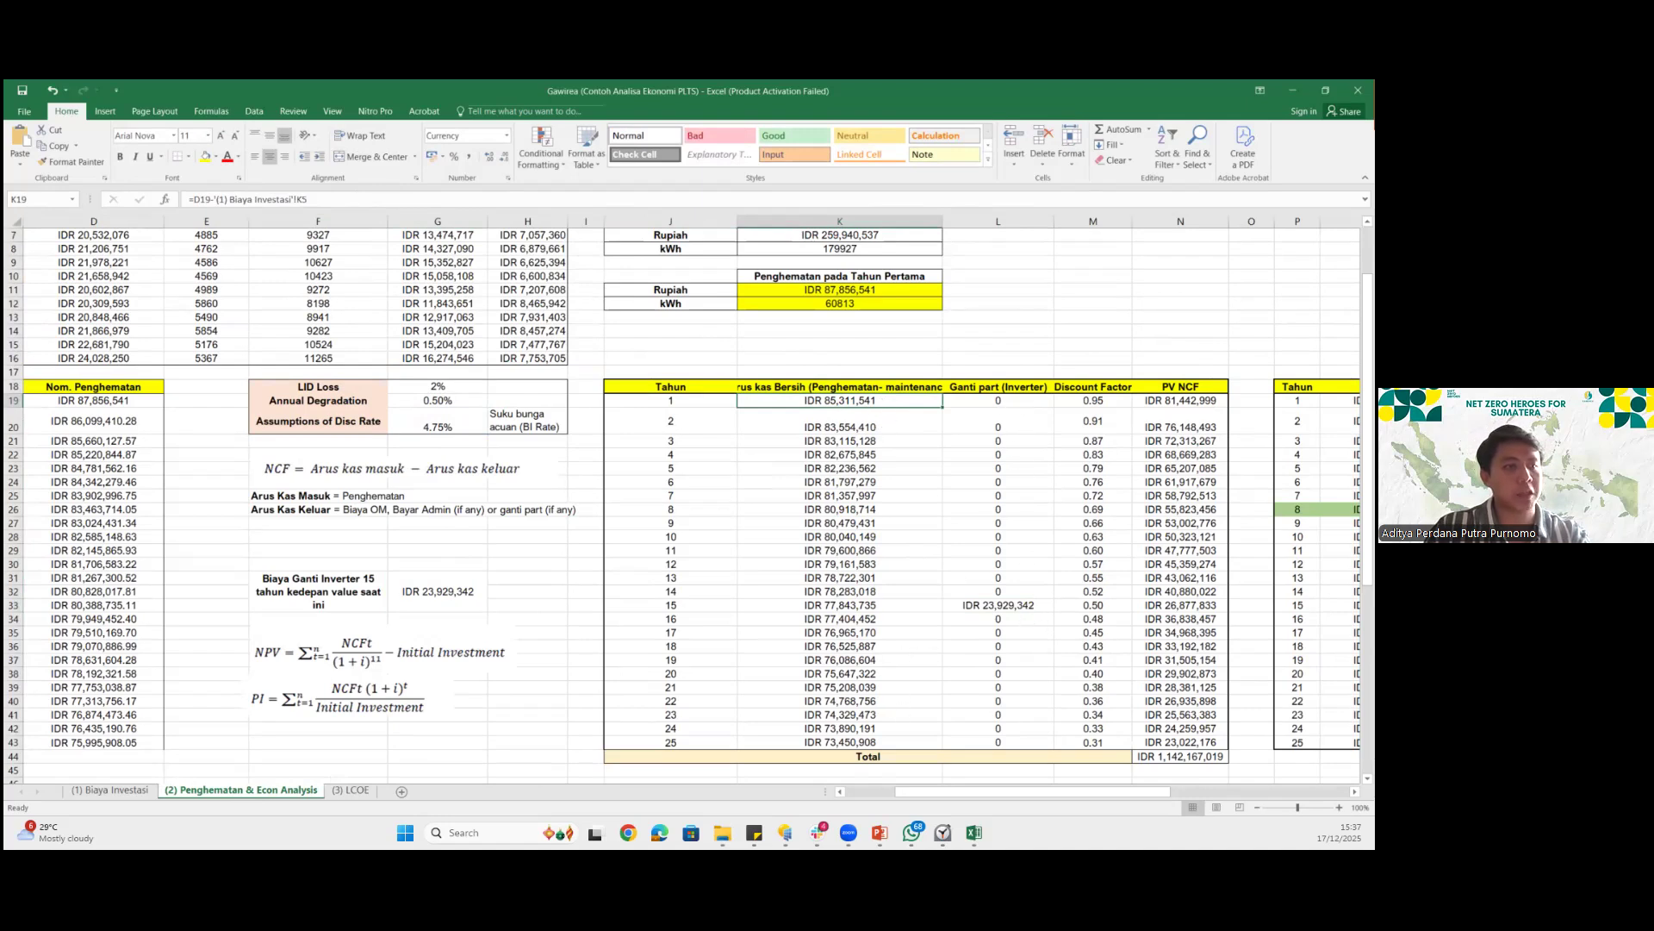
Inspect the discount factor formulas in M19 and M20, and review the PV NCF values for all 25 years in N19:N43
left_click(1092, 401)
left_click(423, 199)
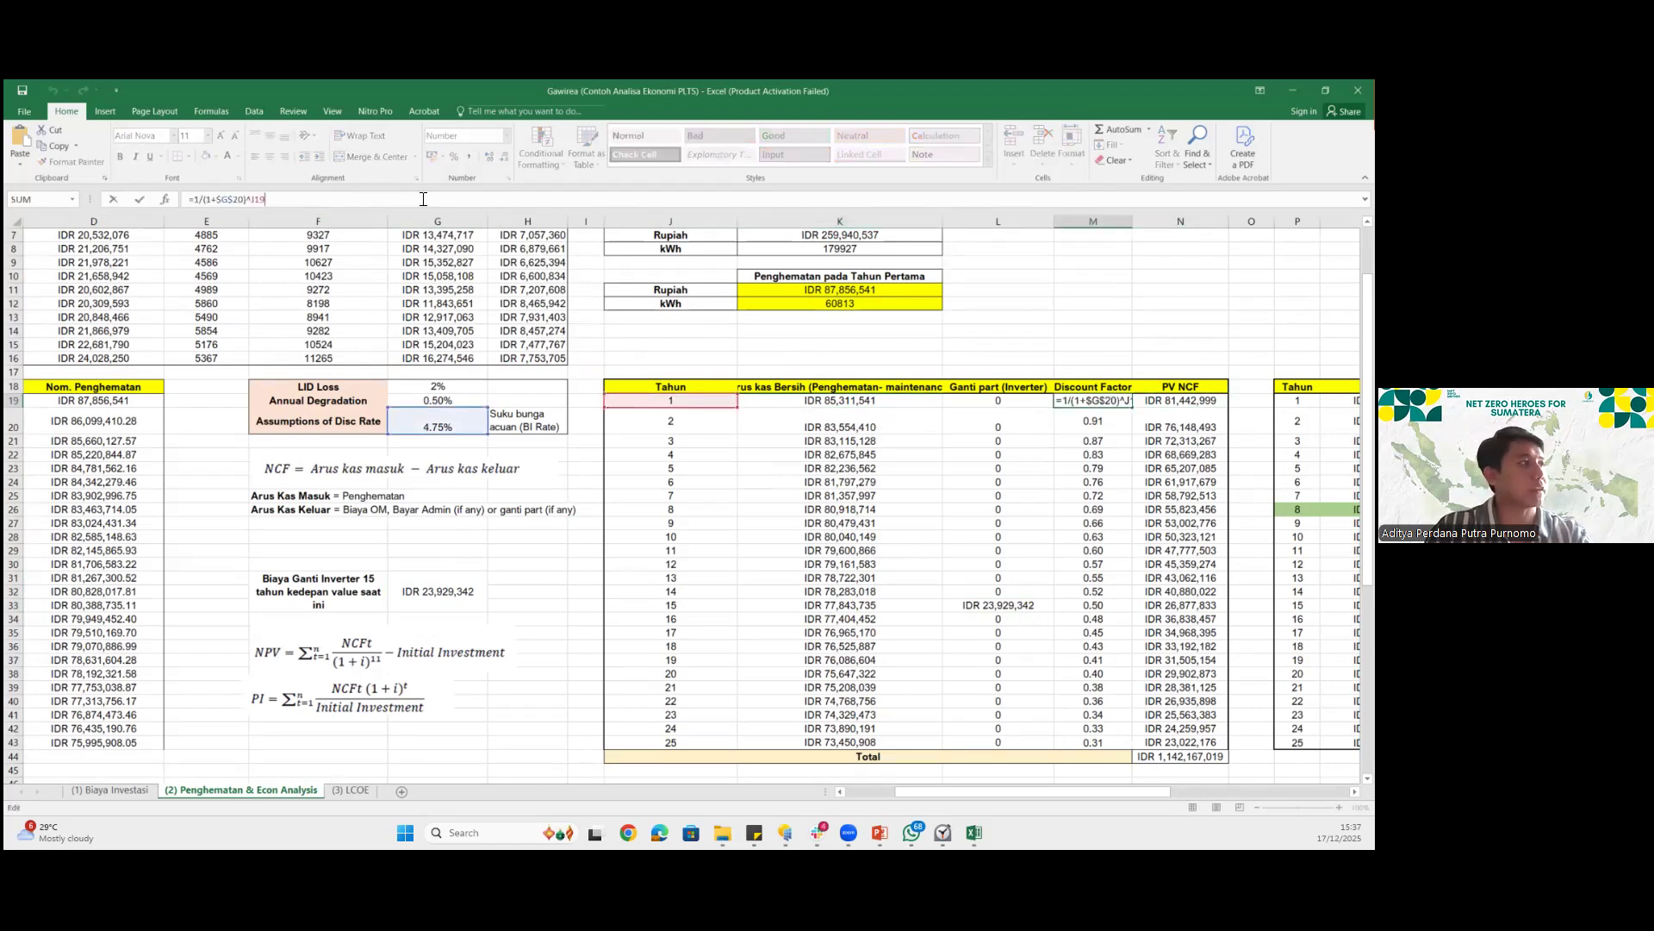
key("Return")
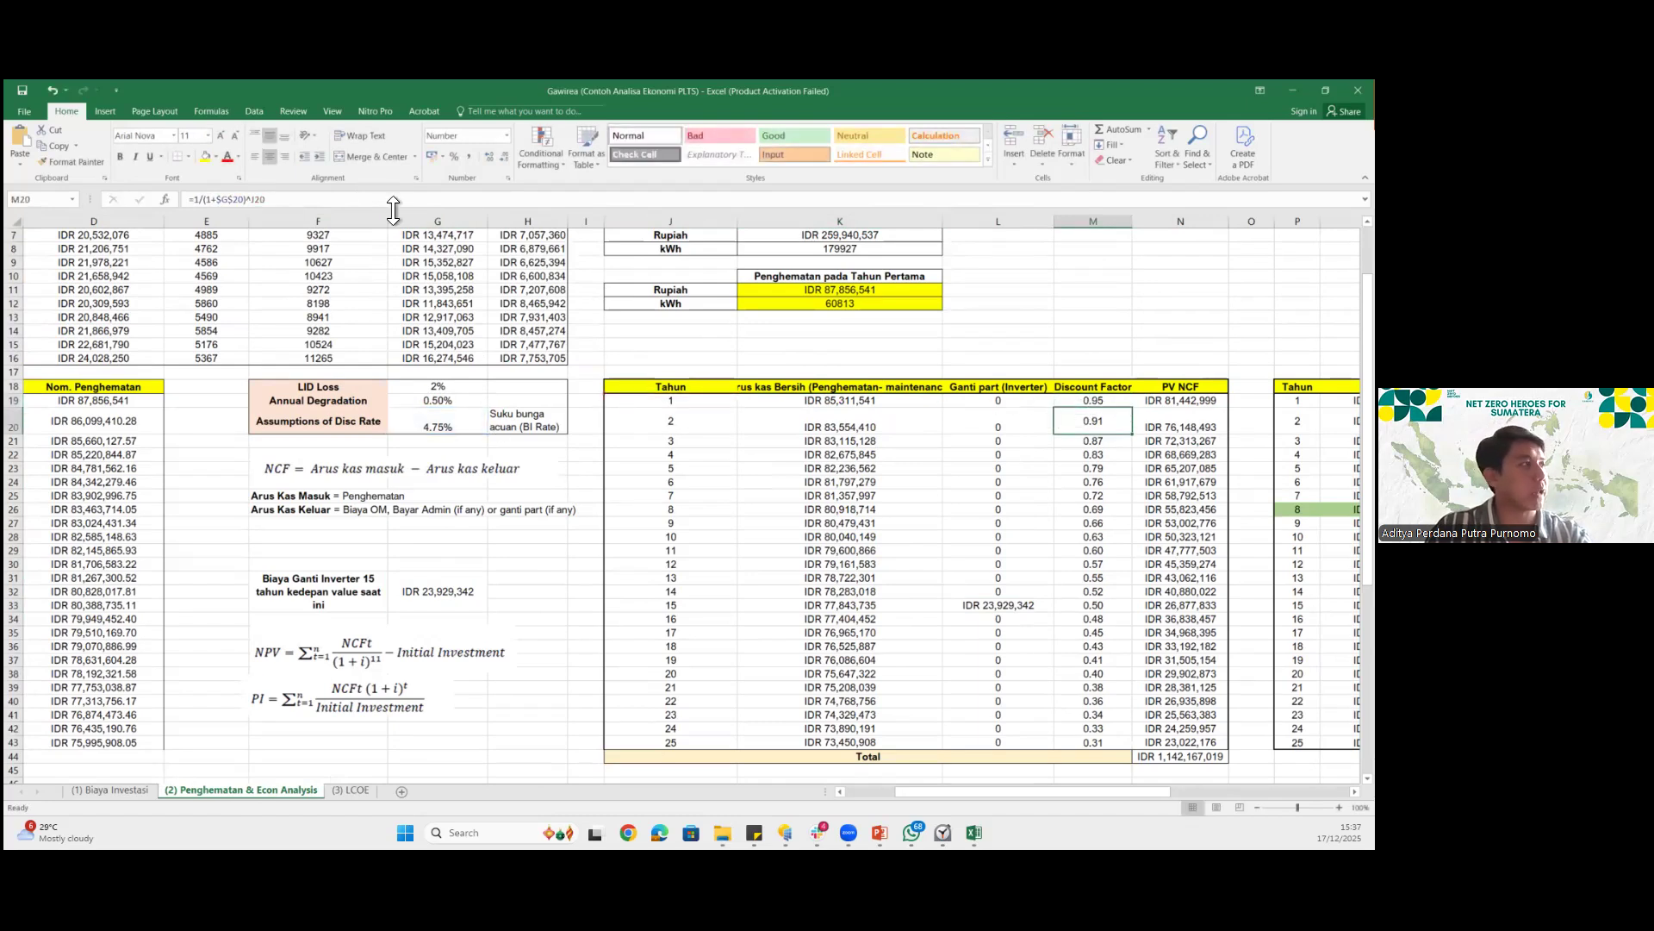
left_click(344, 199)
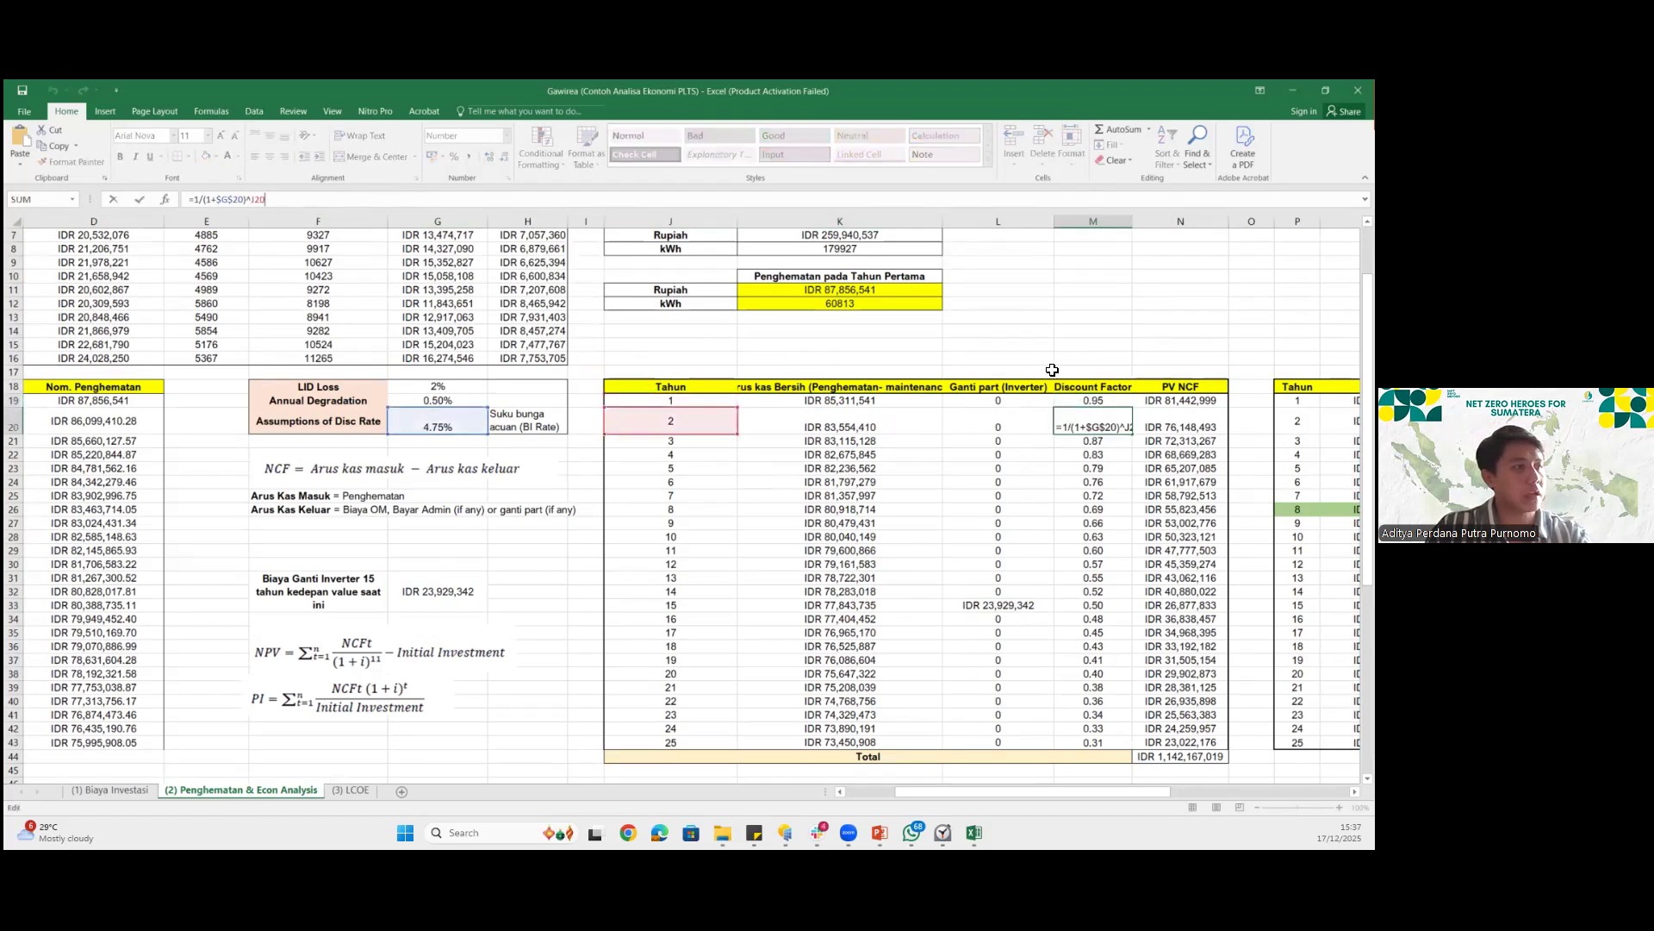
key("Return")
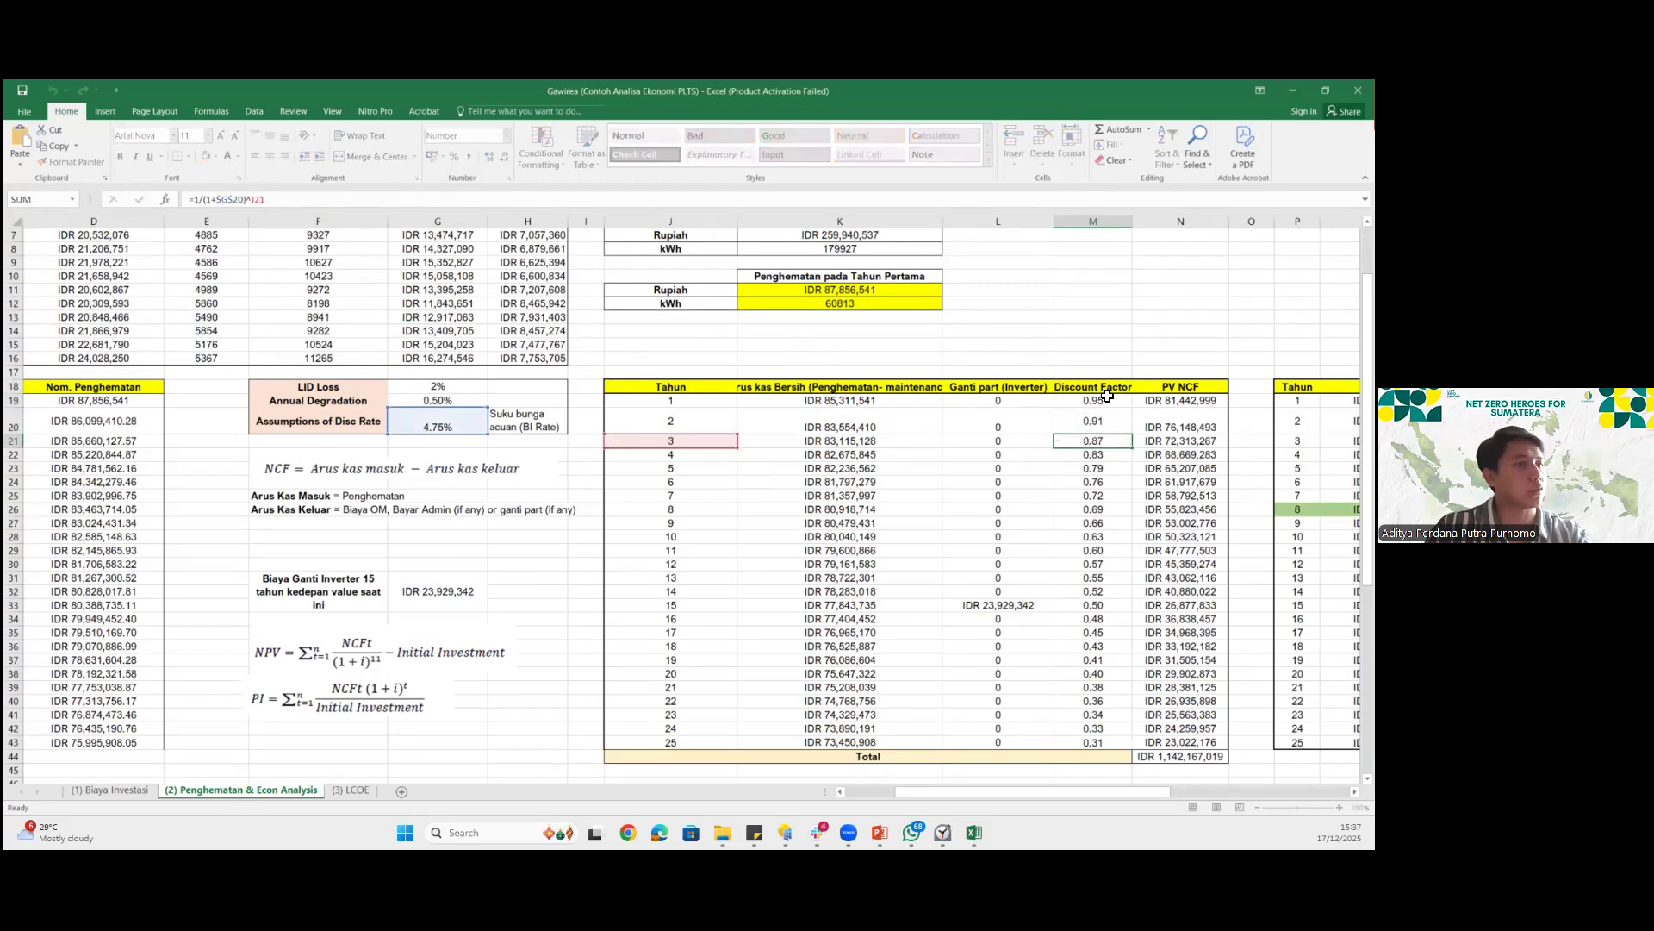
left_click_drag(1180, 400, 1180, 743)
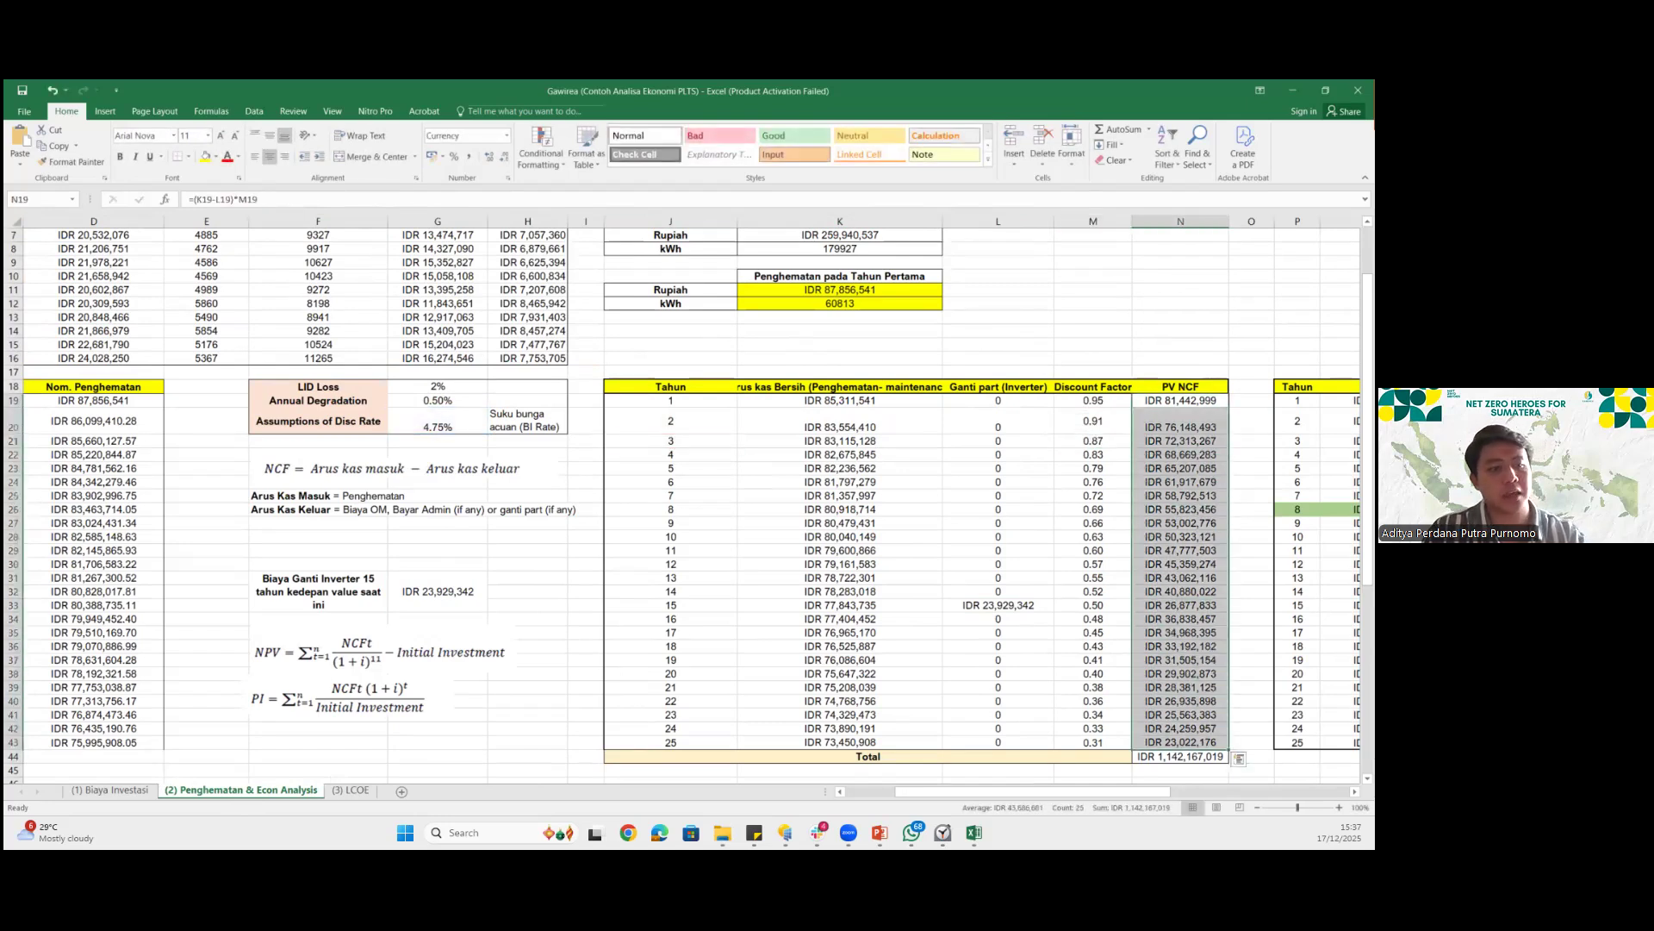
Review the cumulative PV NCF and payback table in P18:T43 and the feasibility indicators in V18:W20
scroll(1180, 743, "right", 3)
scroll(689, 495, "right", 4)
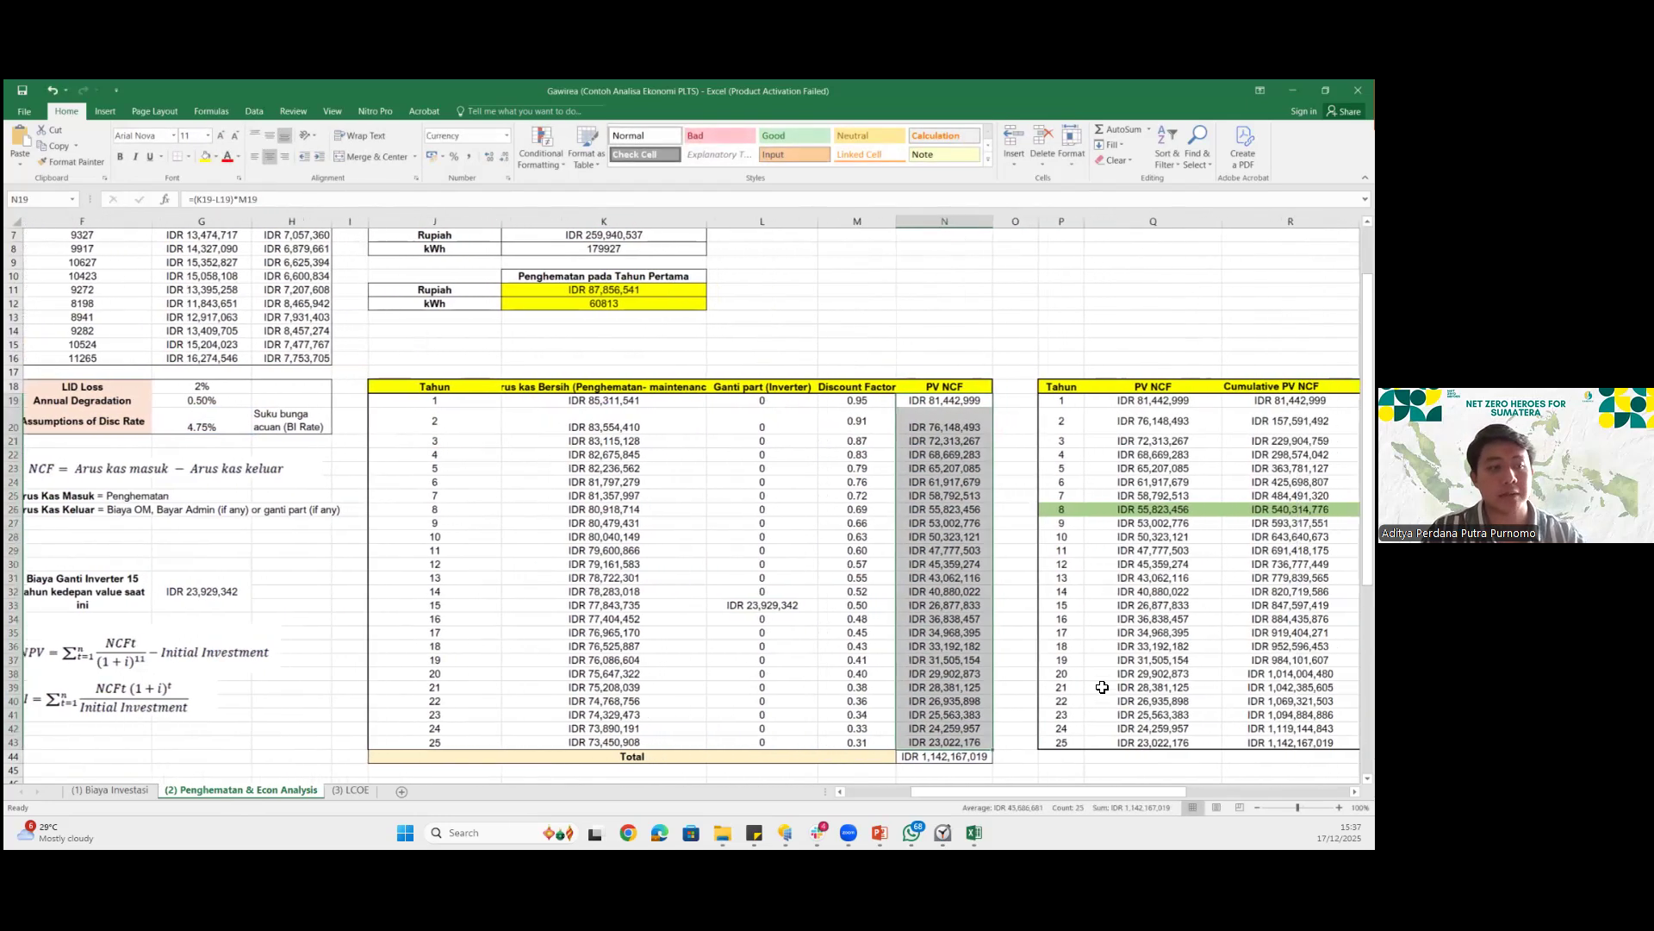
scroll(668, 508, "right", 2)
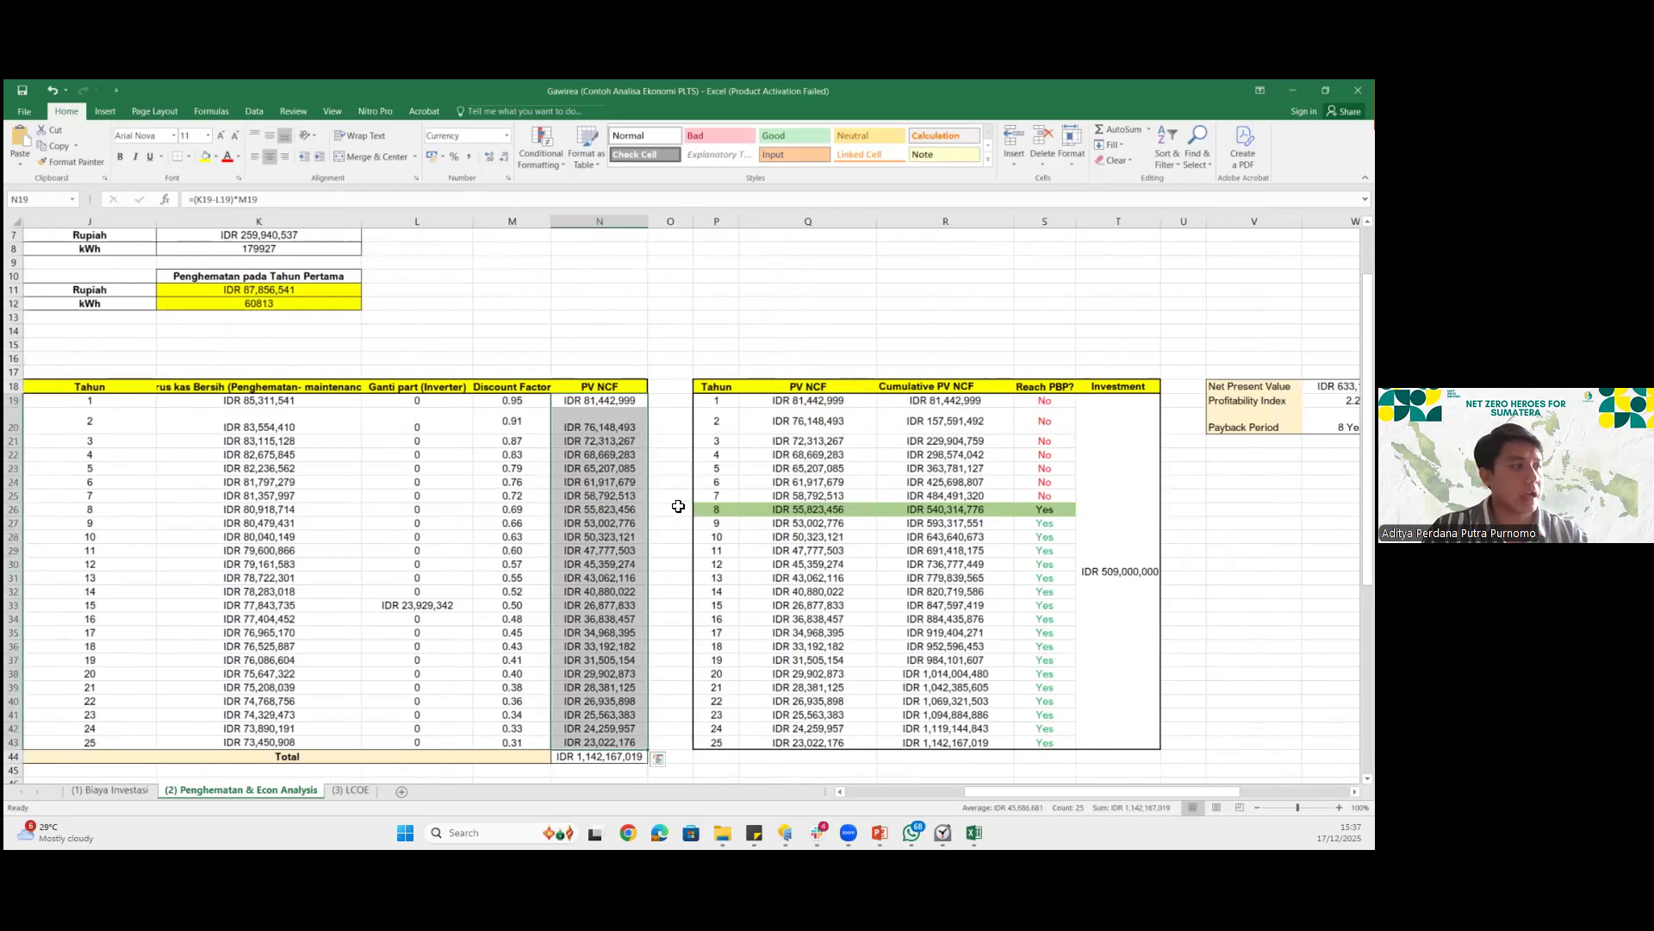
left_click(667, 507)
scroll(668, 508, "down", 2)
scroll(667, 507, "up", 1)
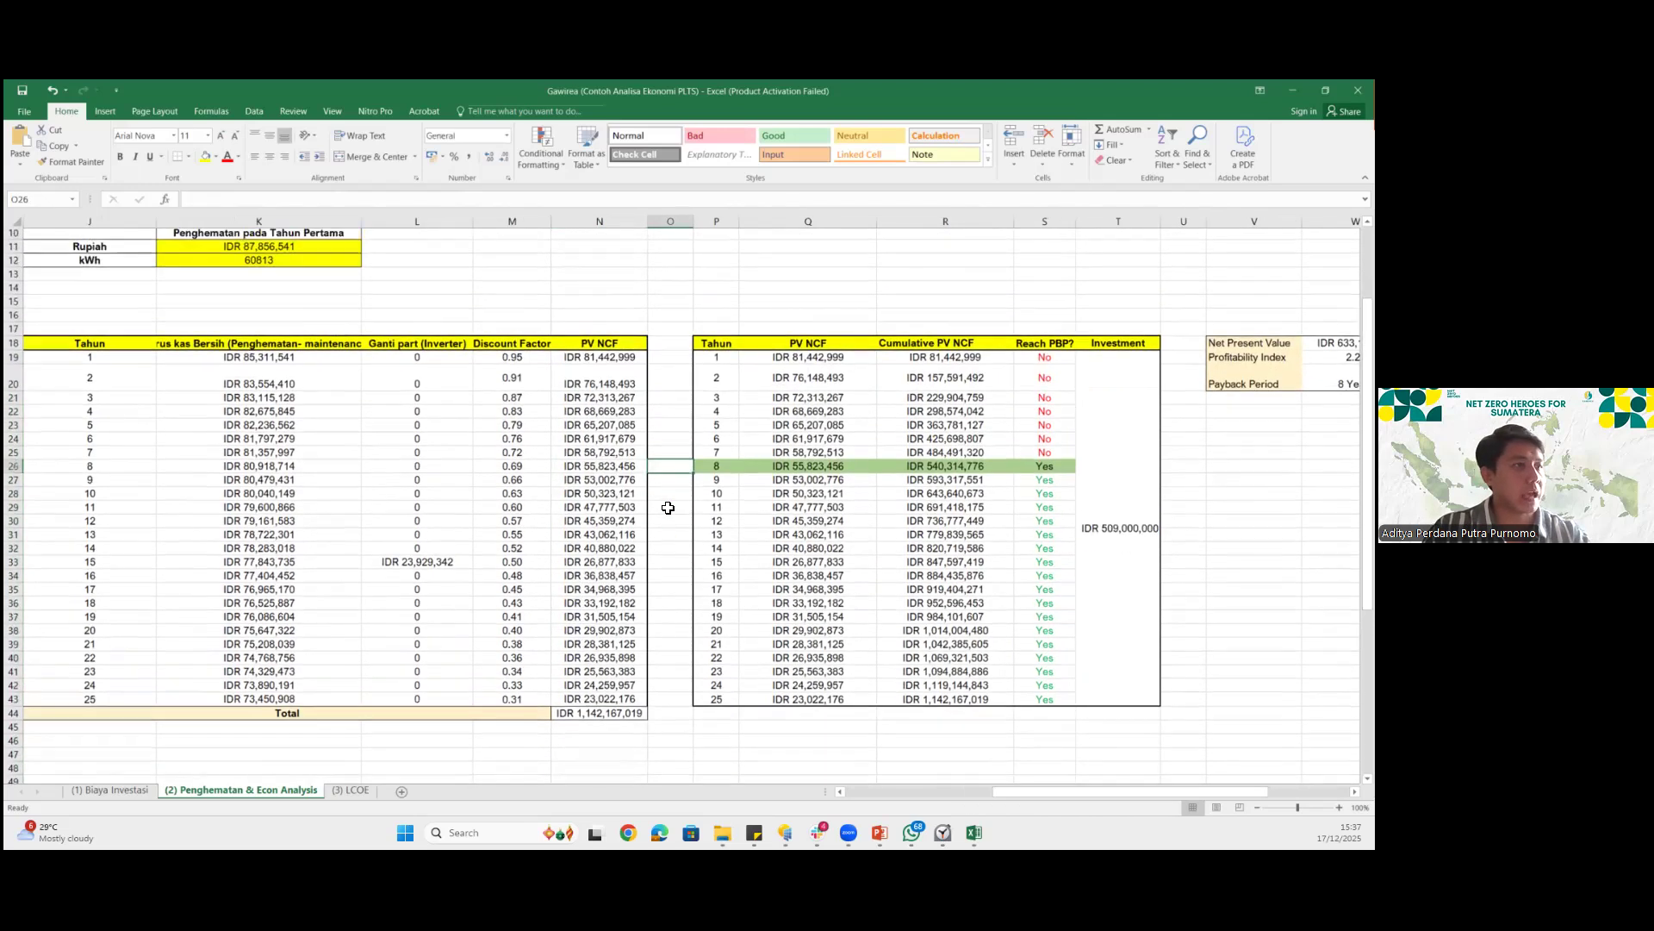
scroll(1064, 392, "right", 2)
scroll(821, 404, "right", 1)
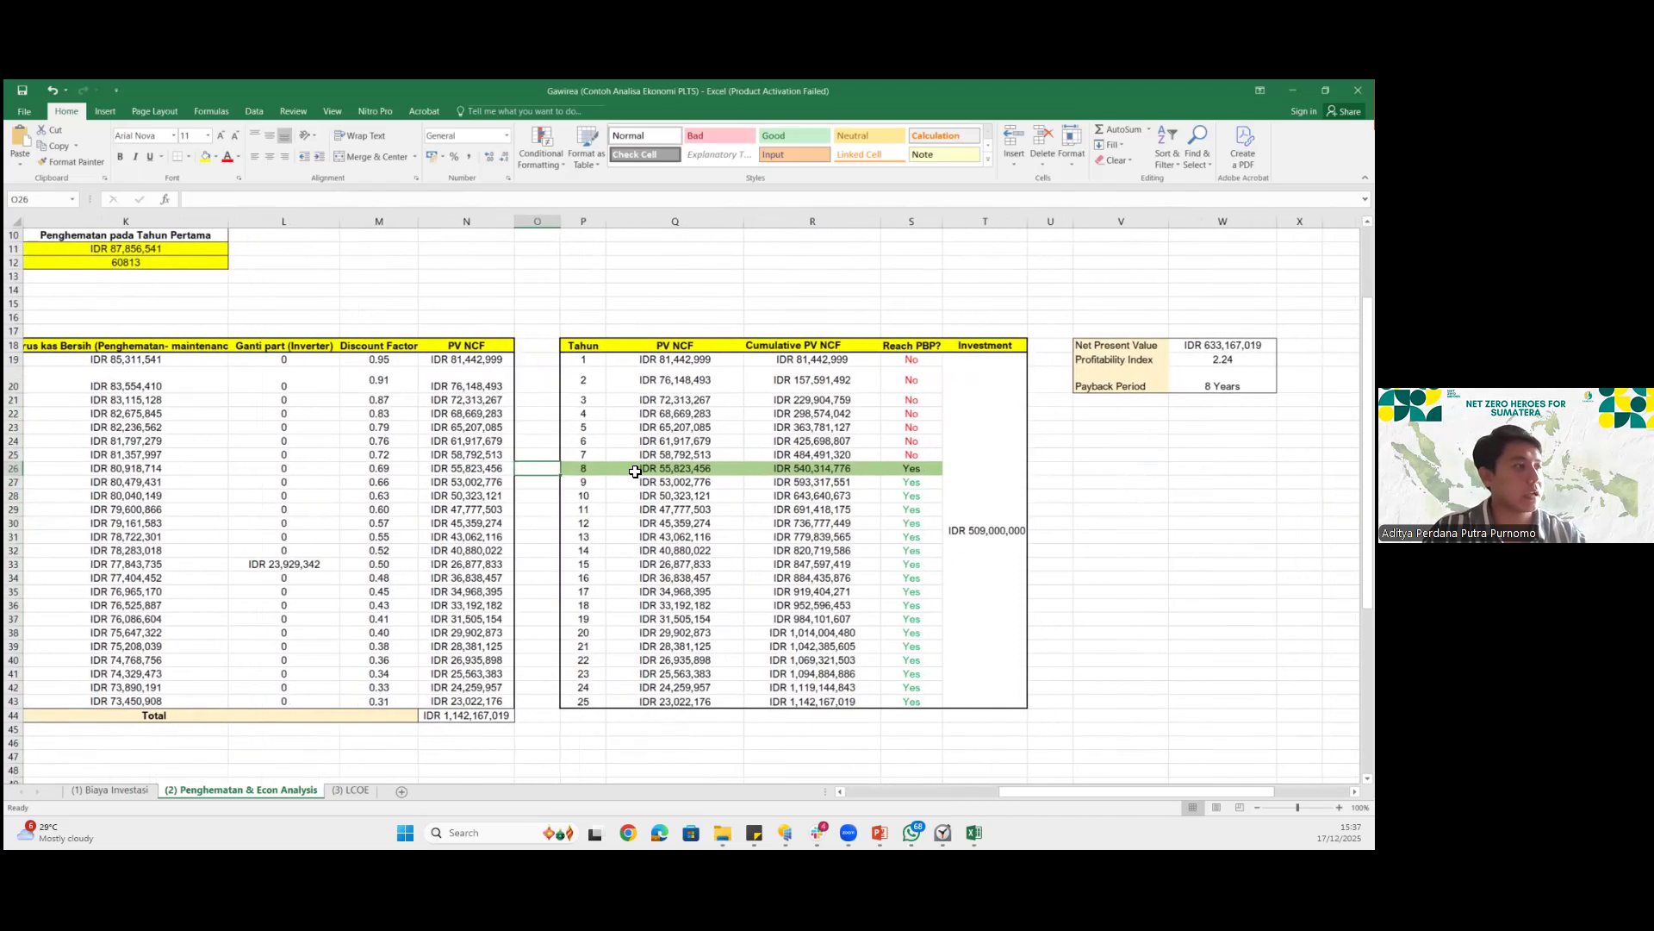
Inspect the Net Present Value formula in W18 and the total investment cost it references on the Biaya Investasi sheet
left_click(1223, 344)
double_click(1223, 344)
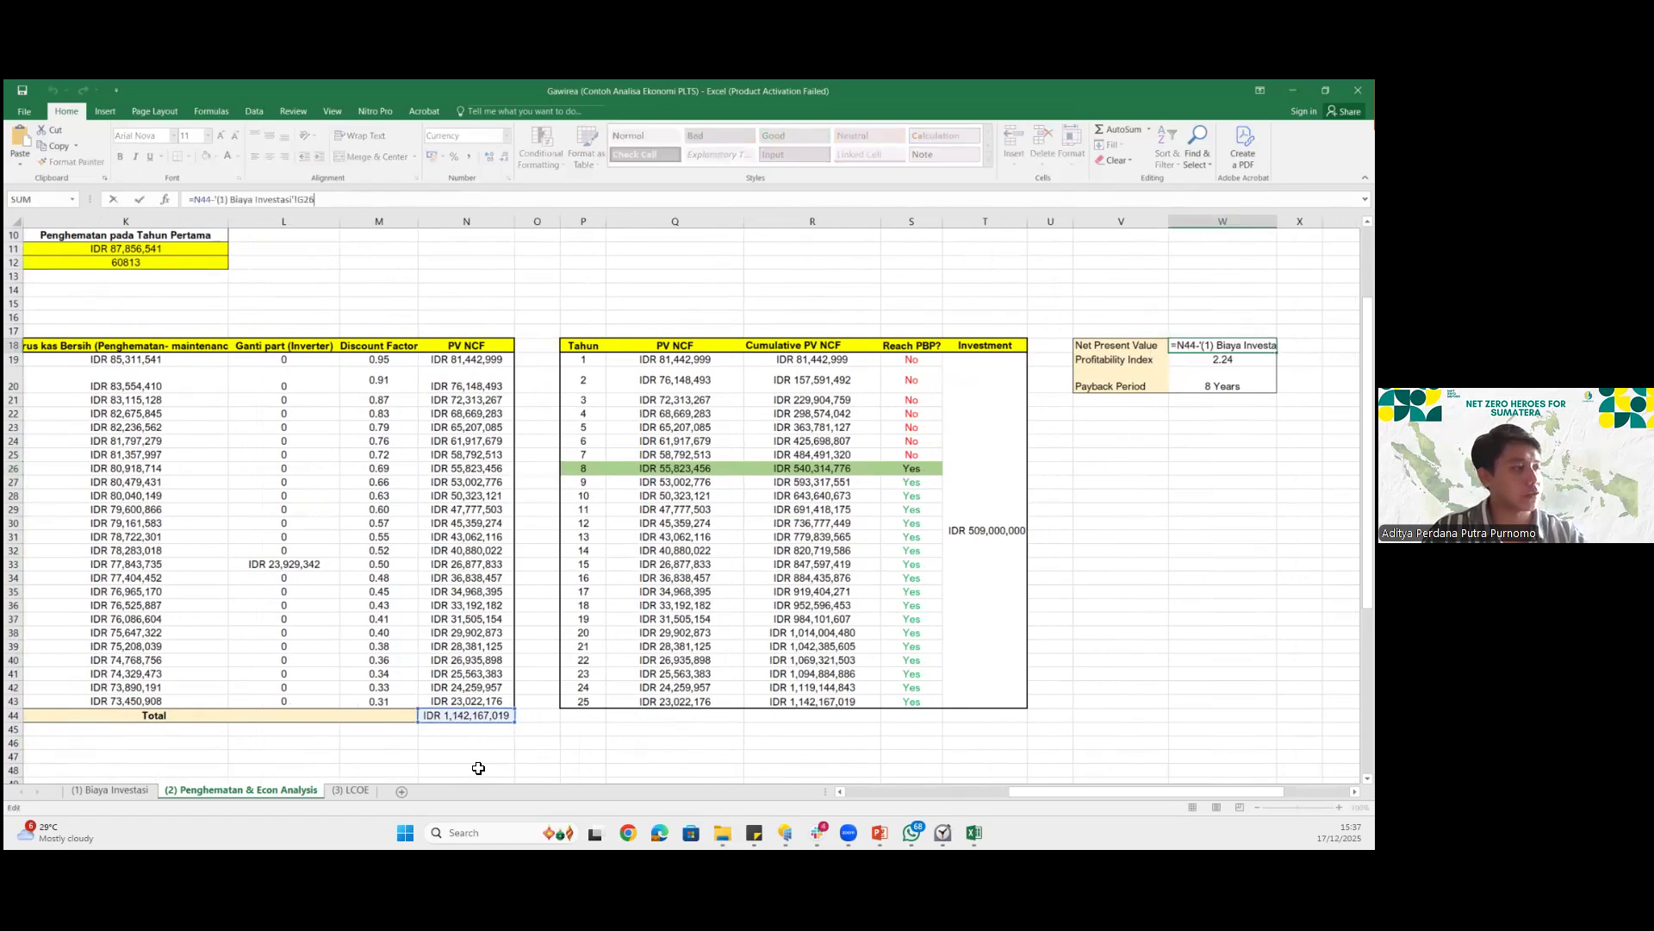
key("Escape")
left_click(112, 790)
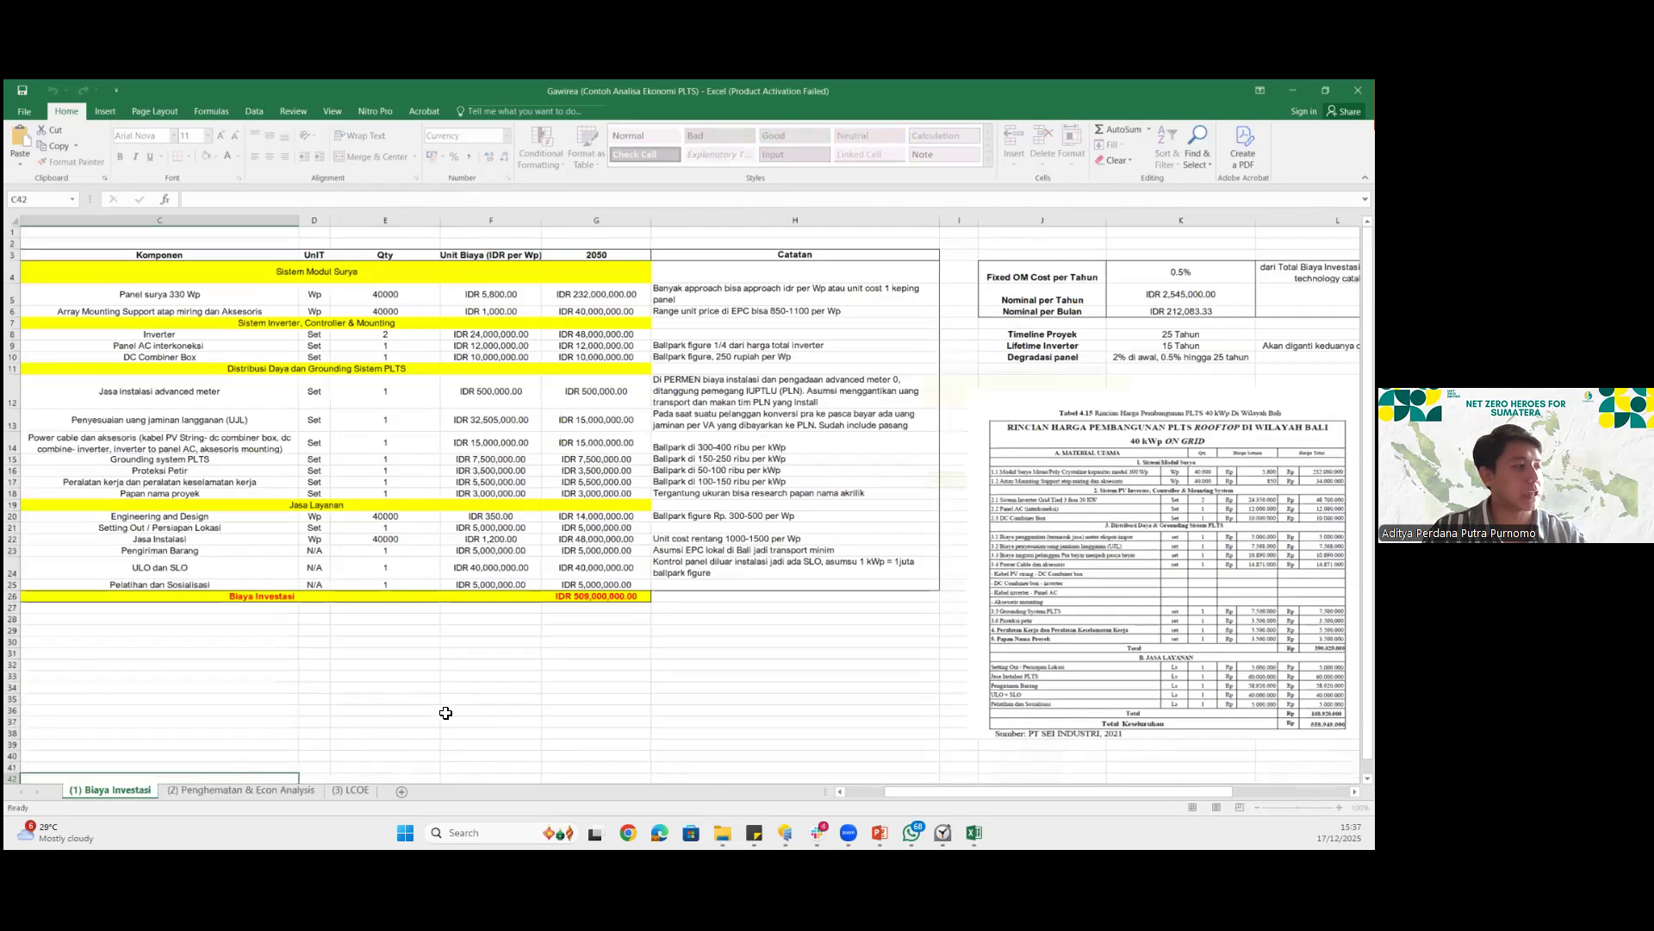
key("Escape")
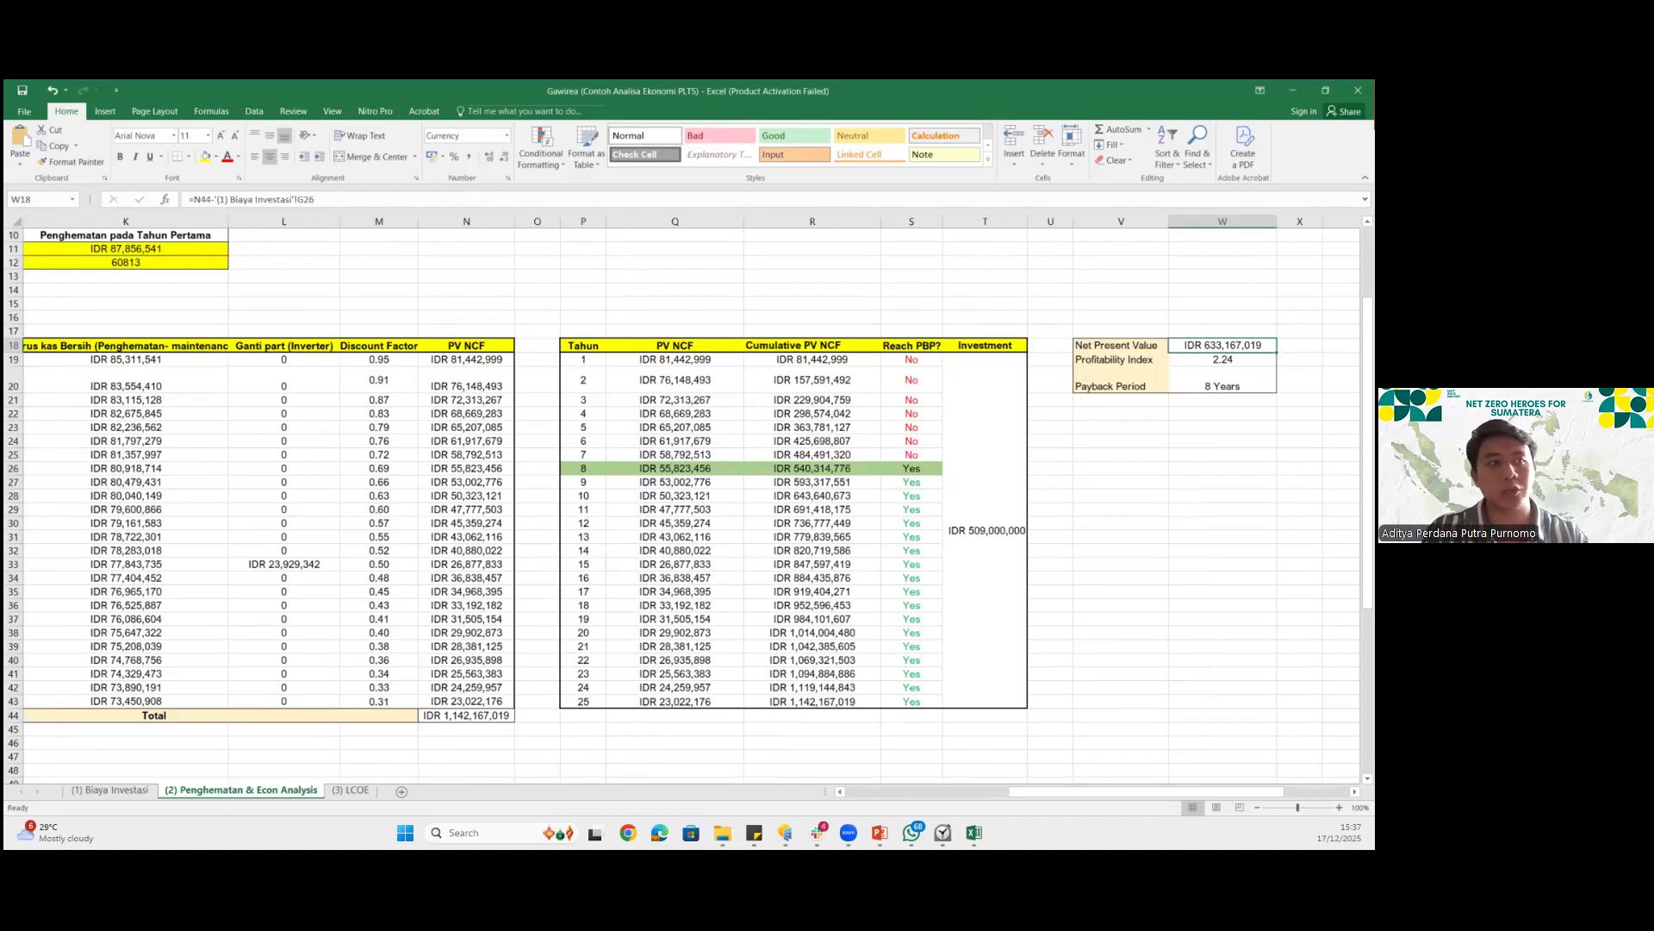
Inspect the Profitability Index formula in W19, checking the PV NCF total in N44 and the investment total on the Biaya Investasi sheet
key("Down")
left_click(566, 199)
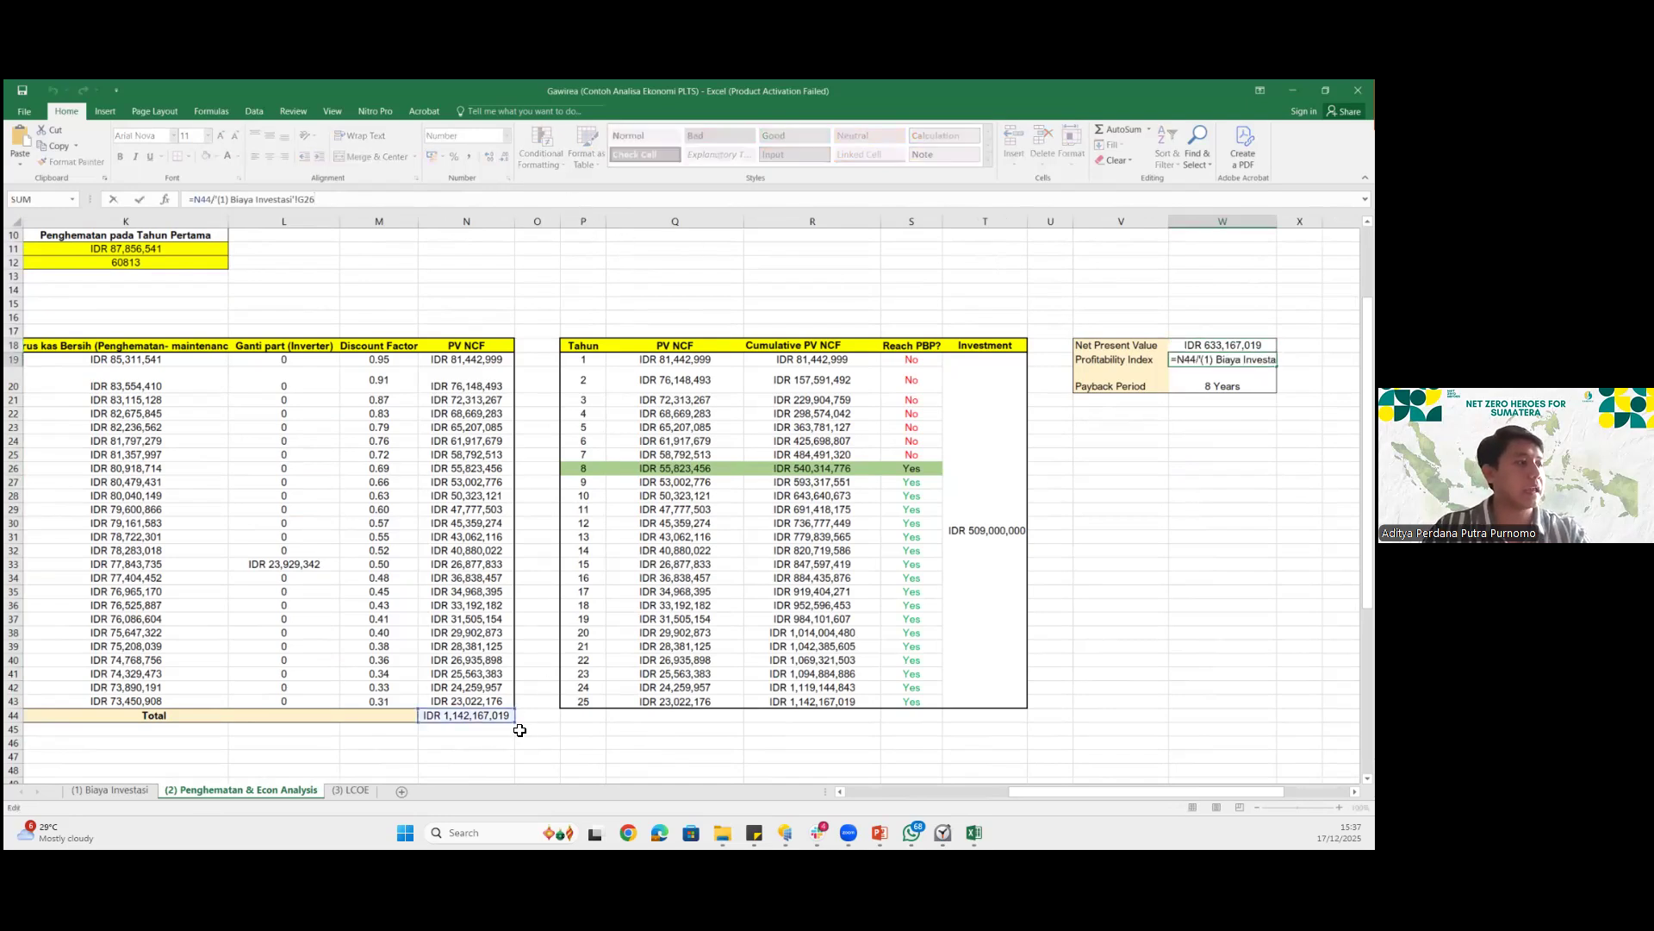
key("Return")
left_click(475, 720)
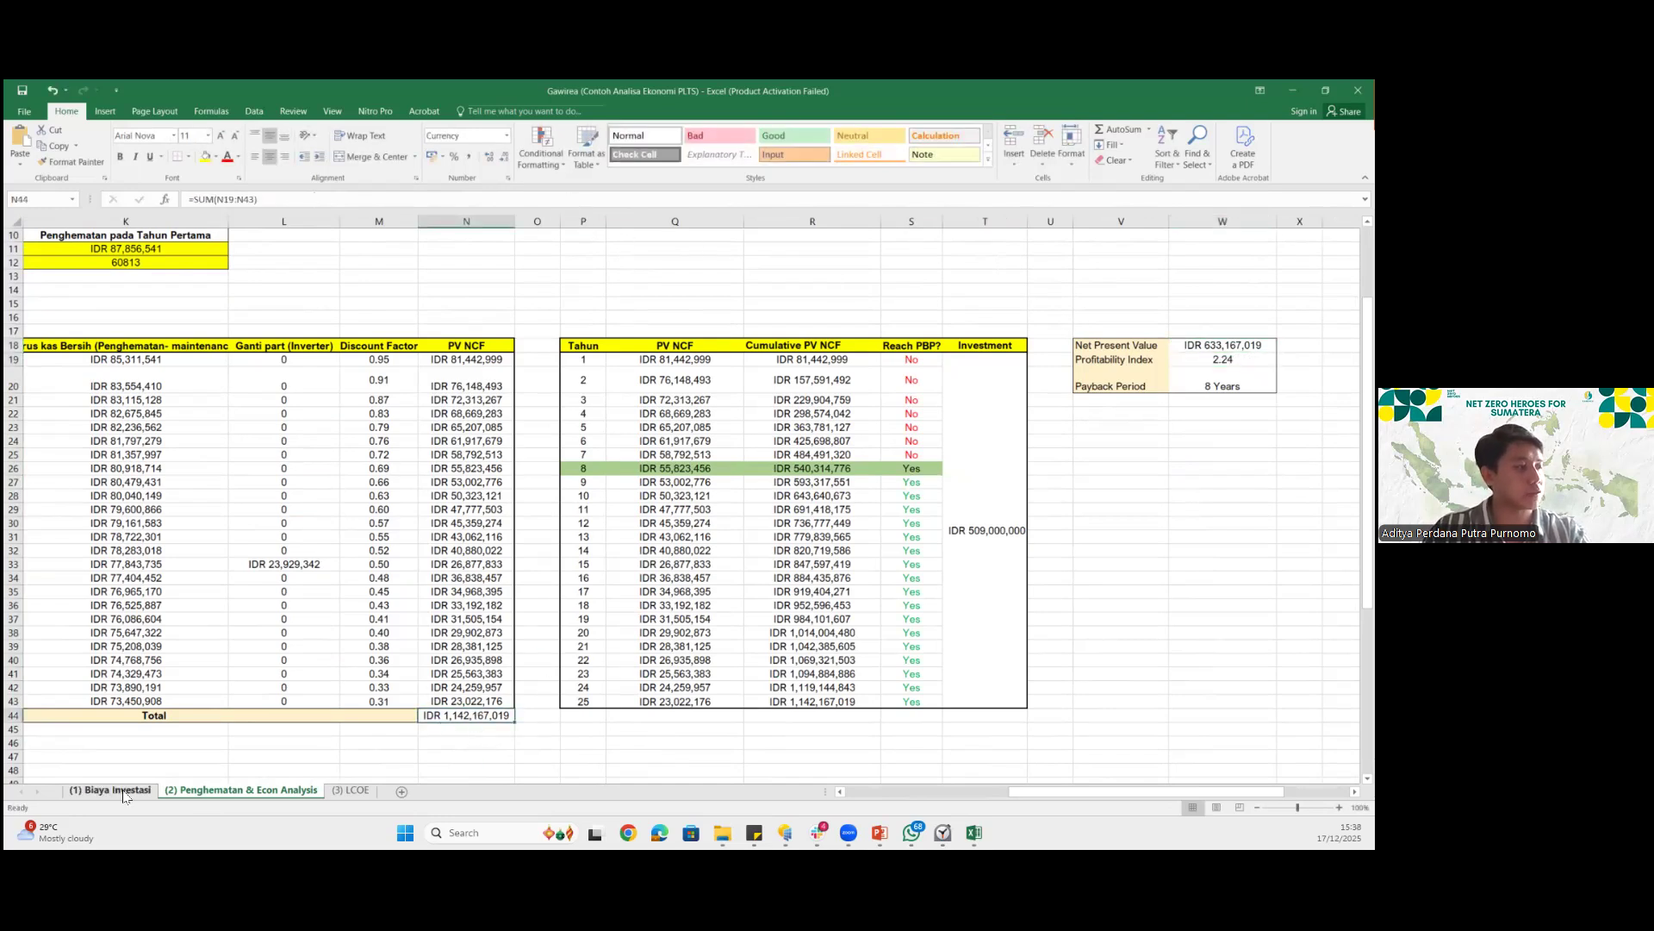
key("ctrl+Page_Up")
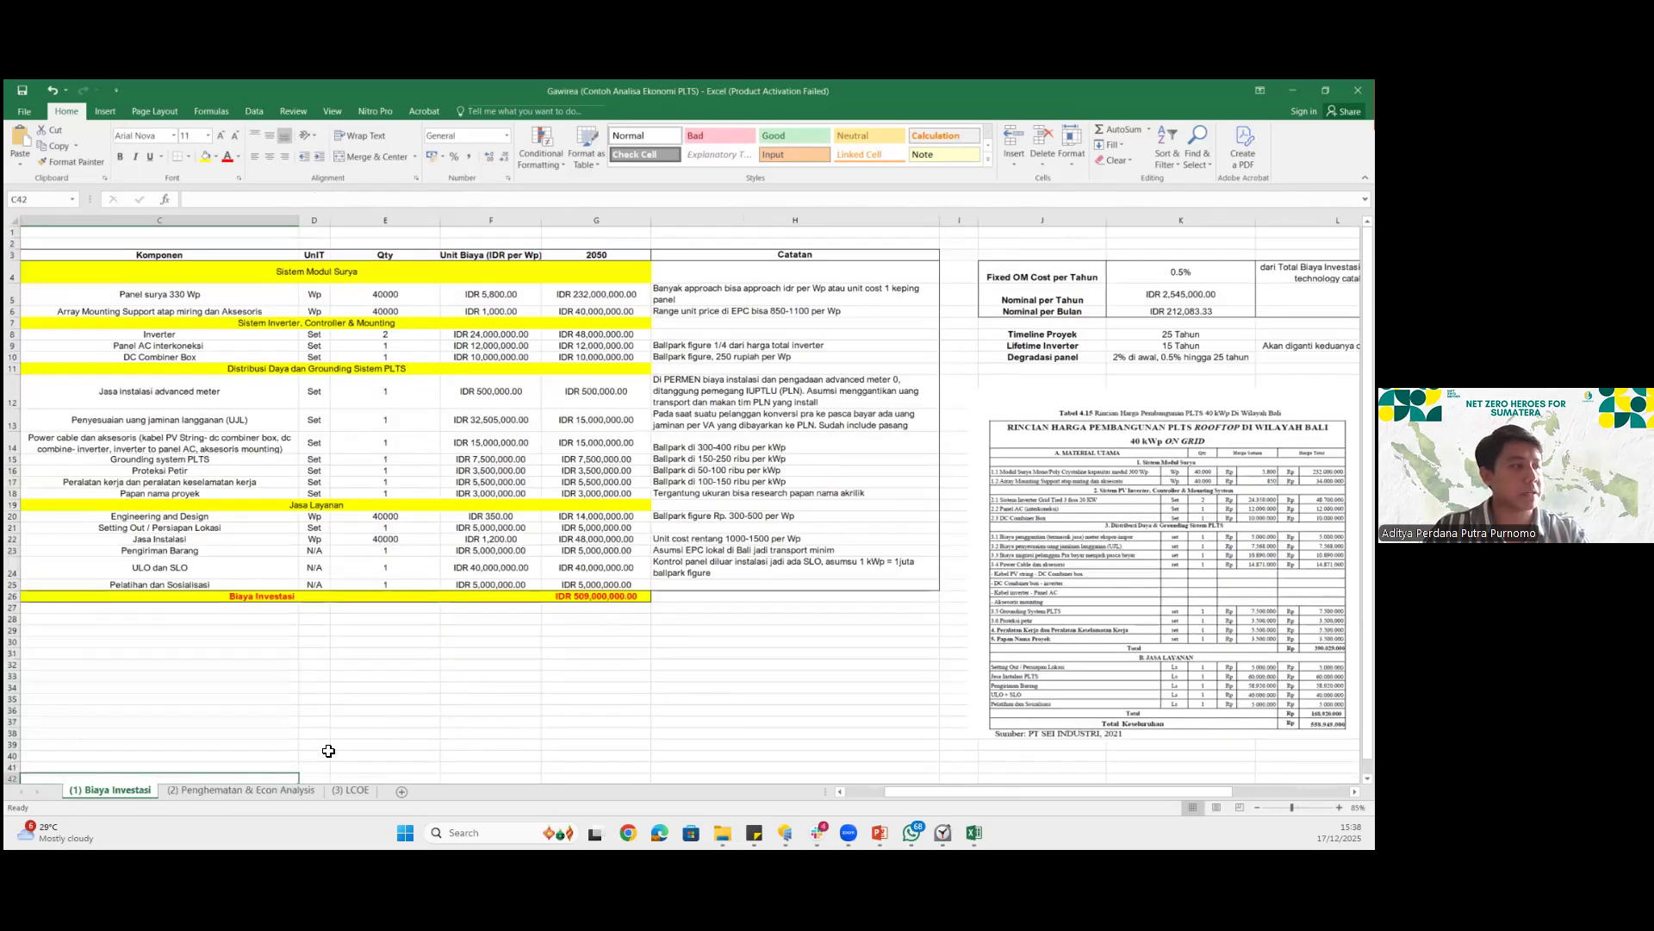
left_click(241, 790)
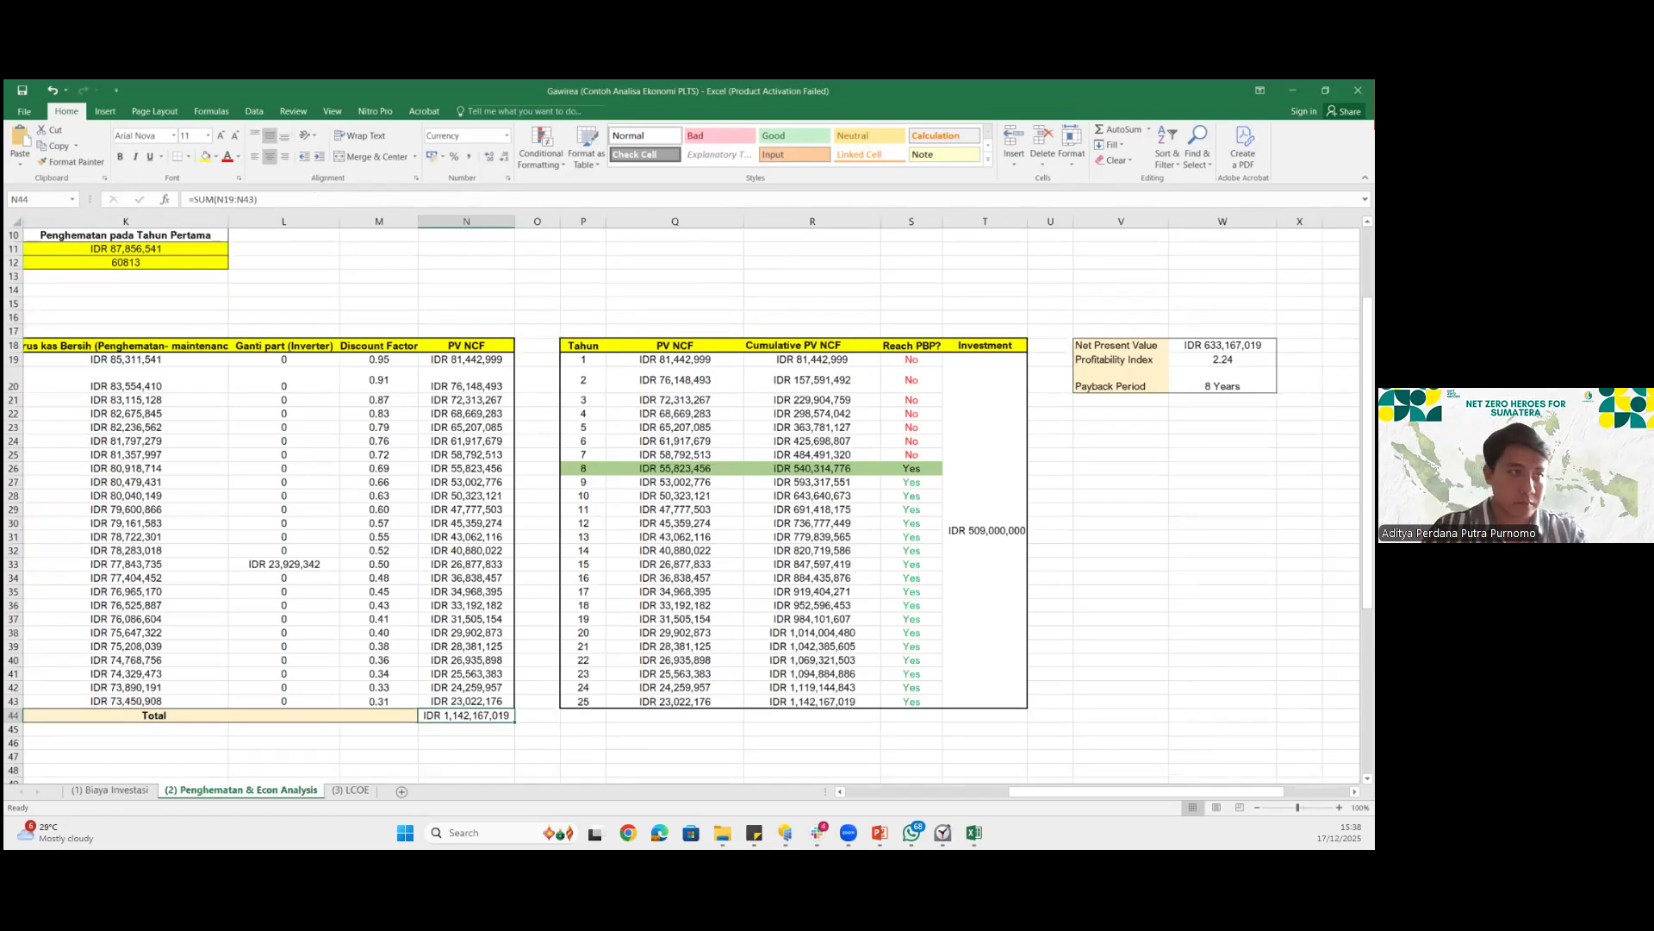
Check the Payback Period in W20 by comparing the year 8 cumulative PV NCF in R26 with the investment in T19
left_click(1222, 381)
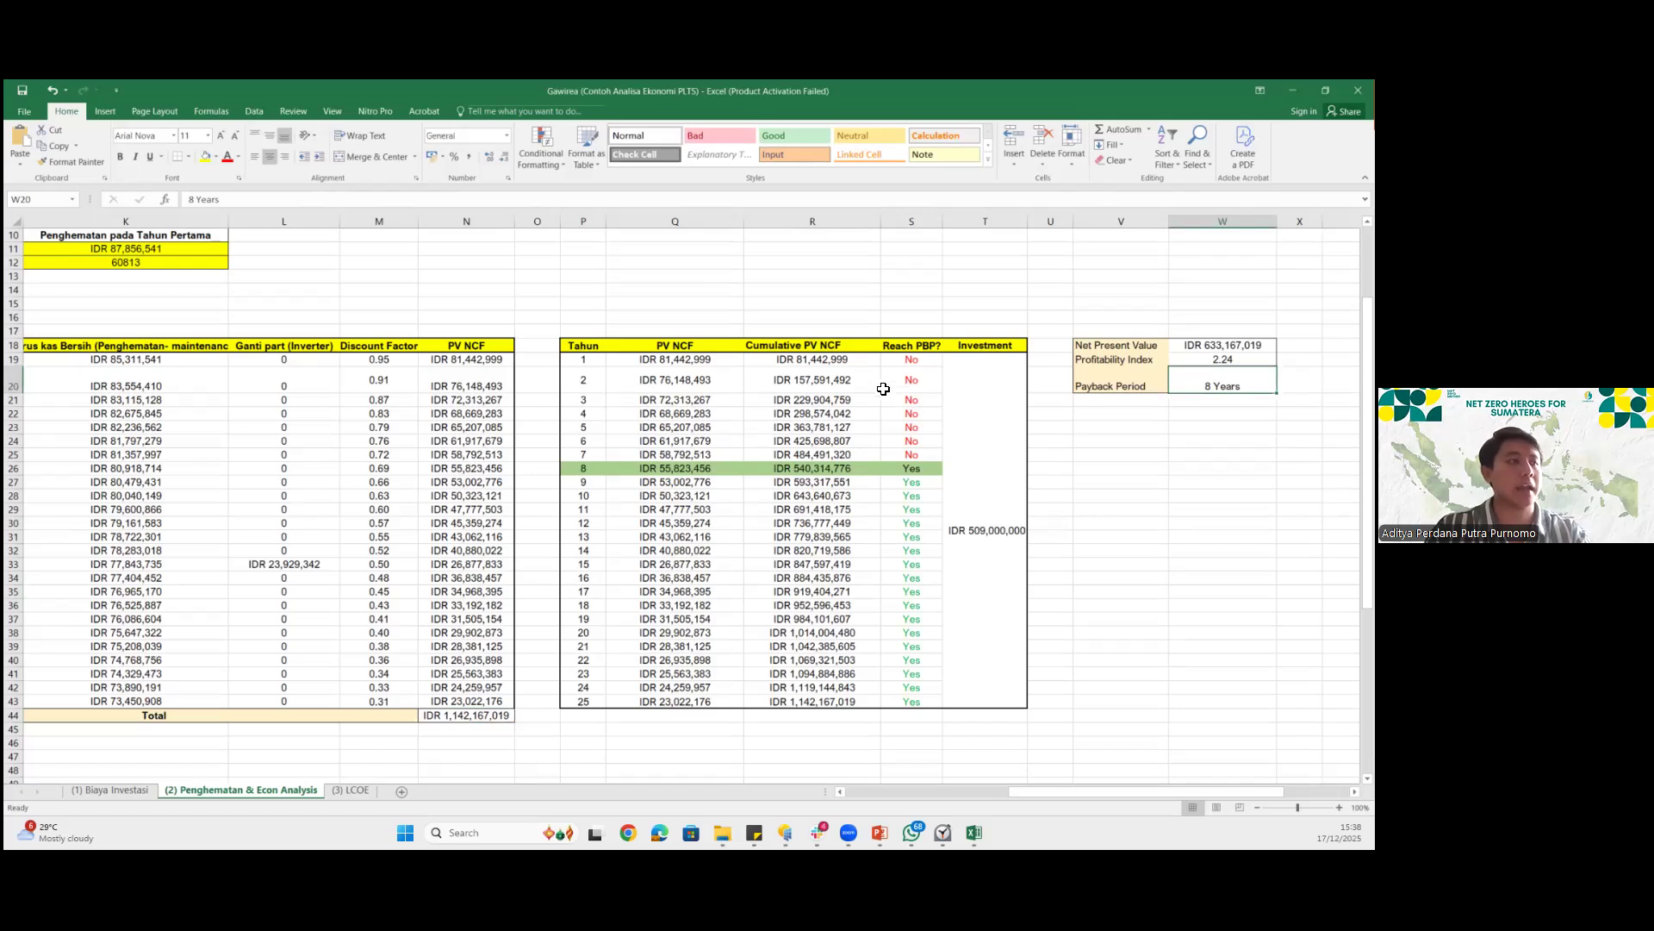
left_click(806, 362)
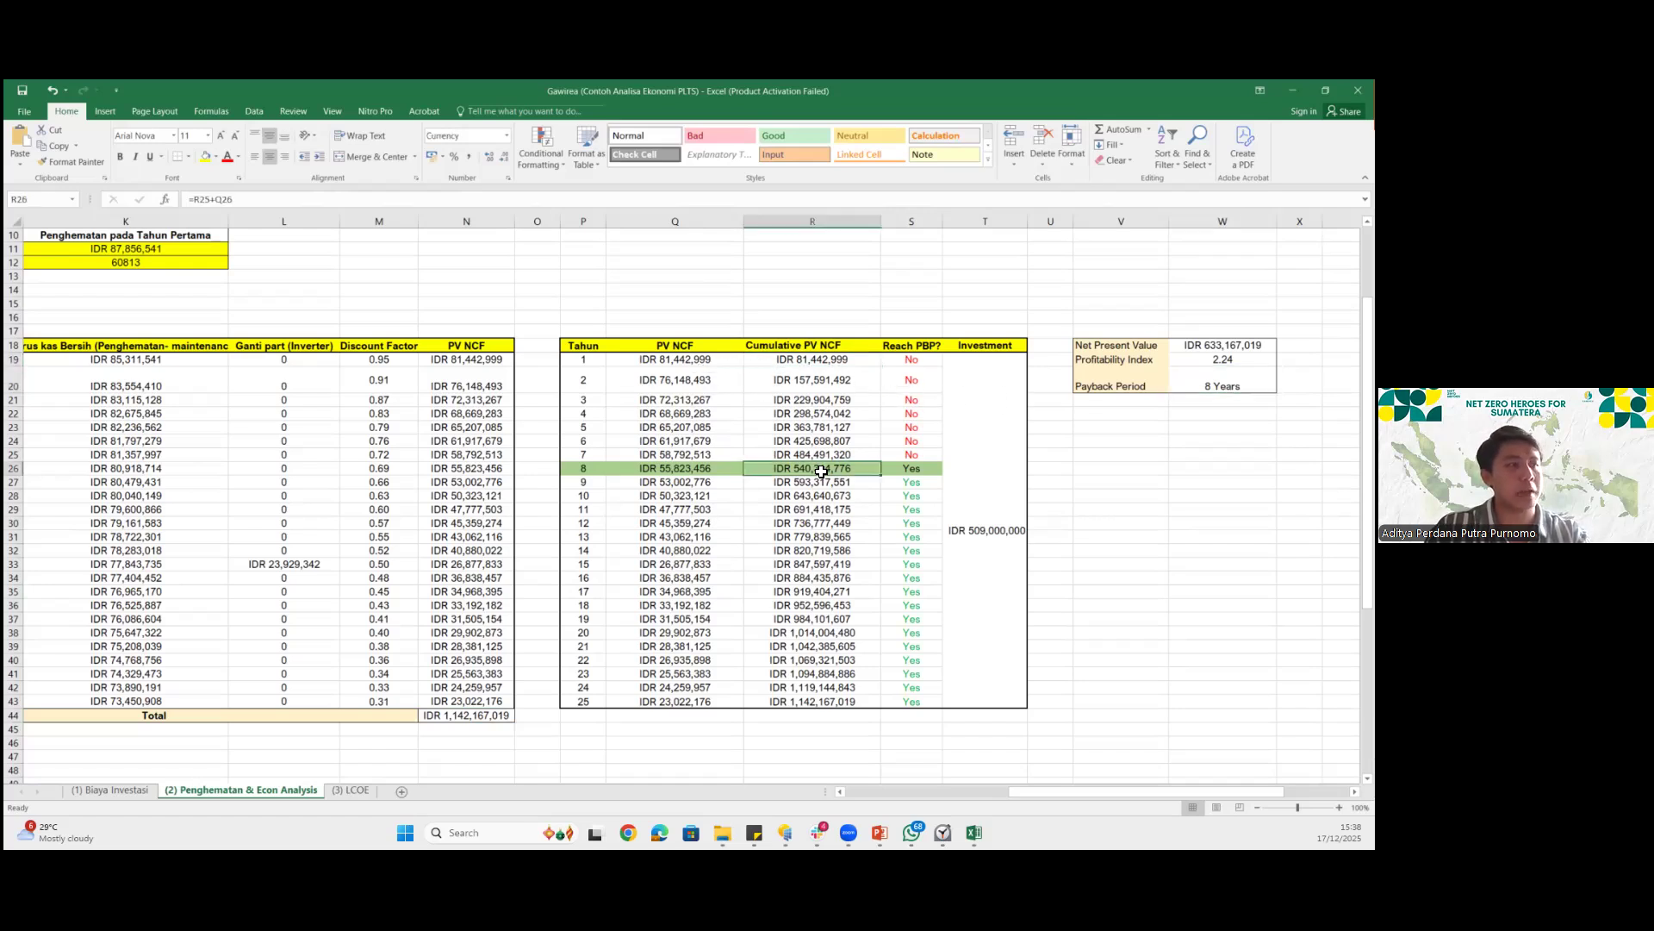
left_click(1013, 532)
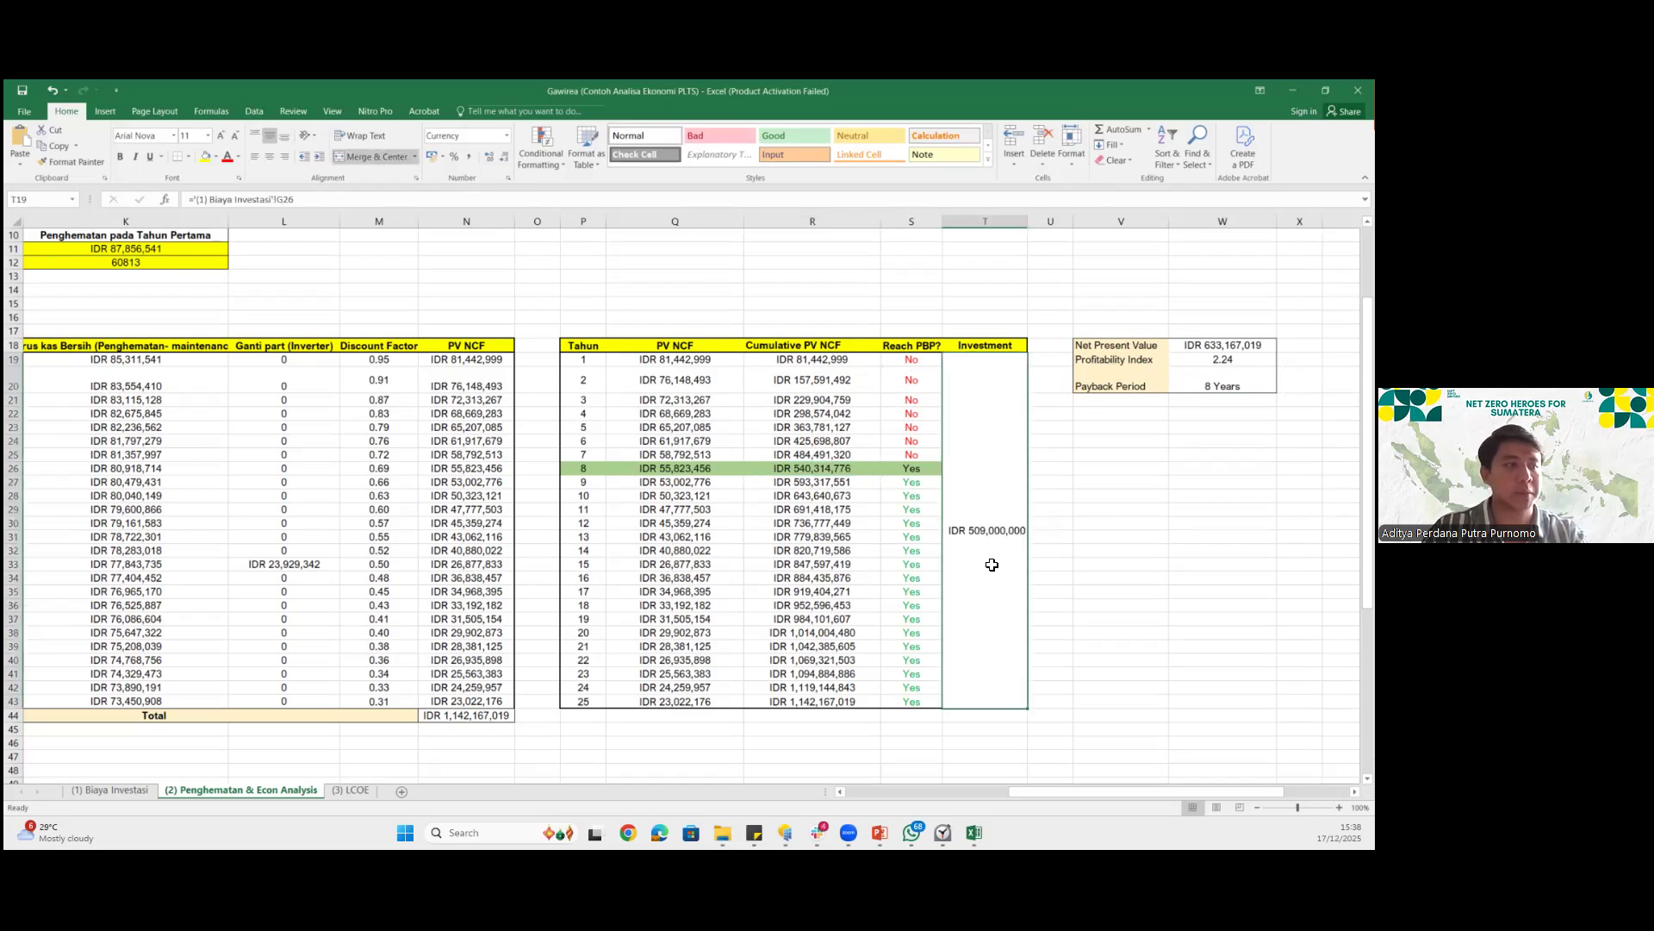
left_click(800, 466)
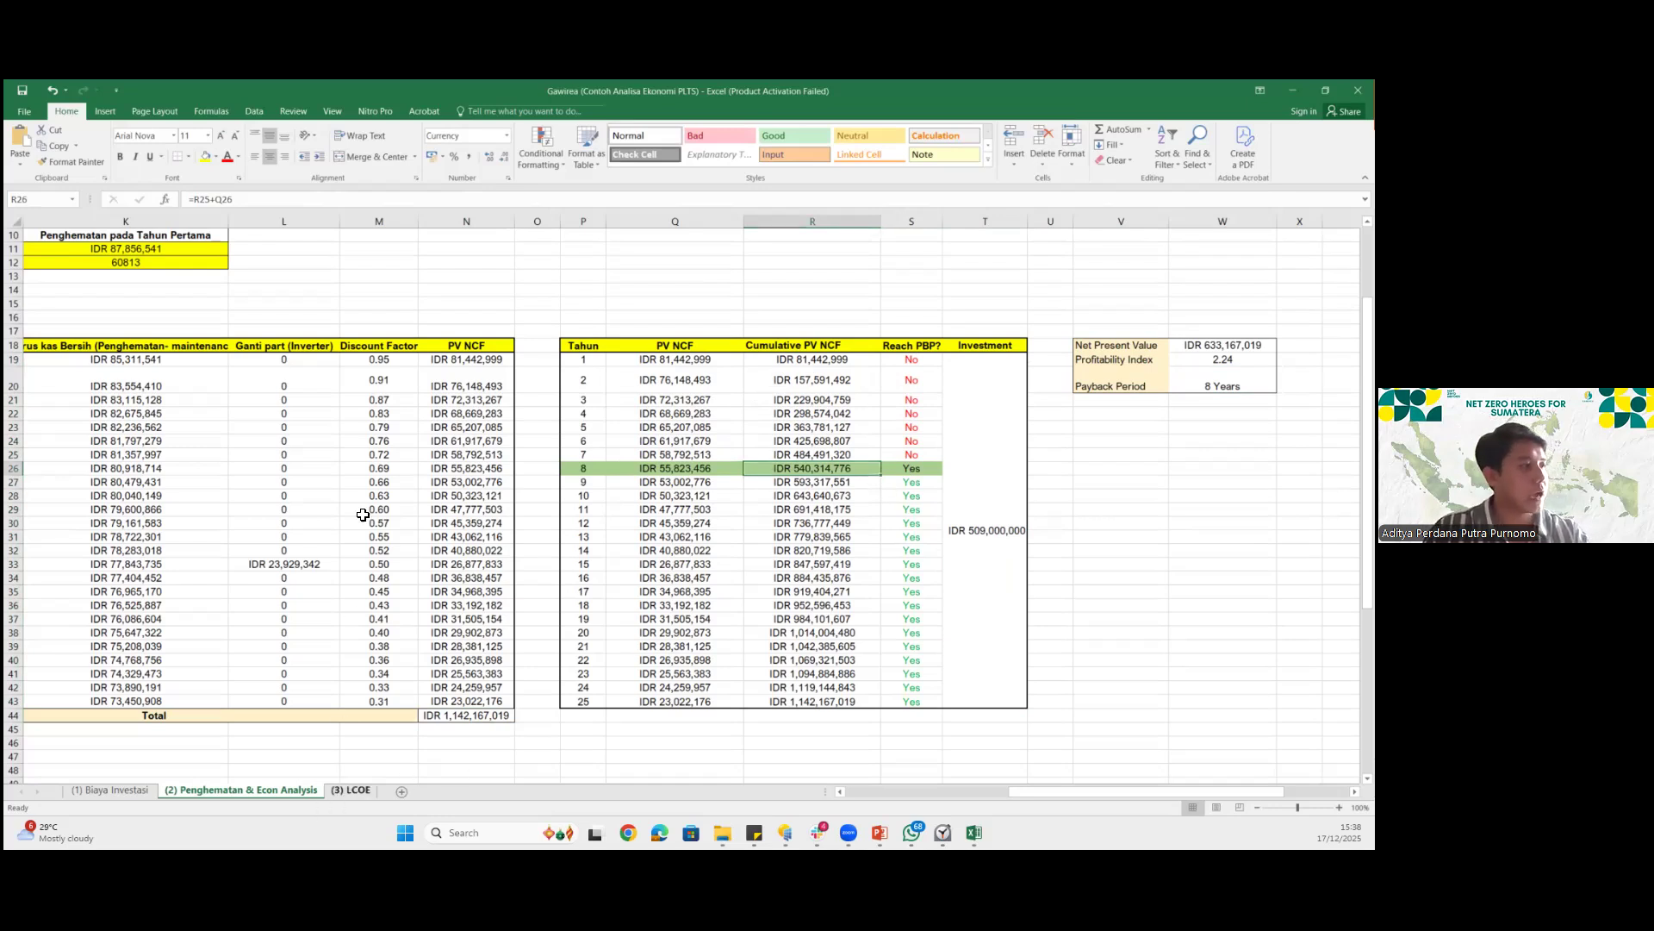
Open the LCOE sheet and check the Generation input in C4 against the Penghematan & Econ Analysis sheet
left_click(350, 790)
left_click(437, 315)
scroll(428, 290, "up", 1)
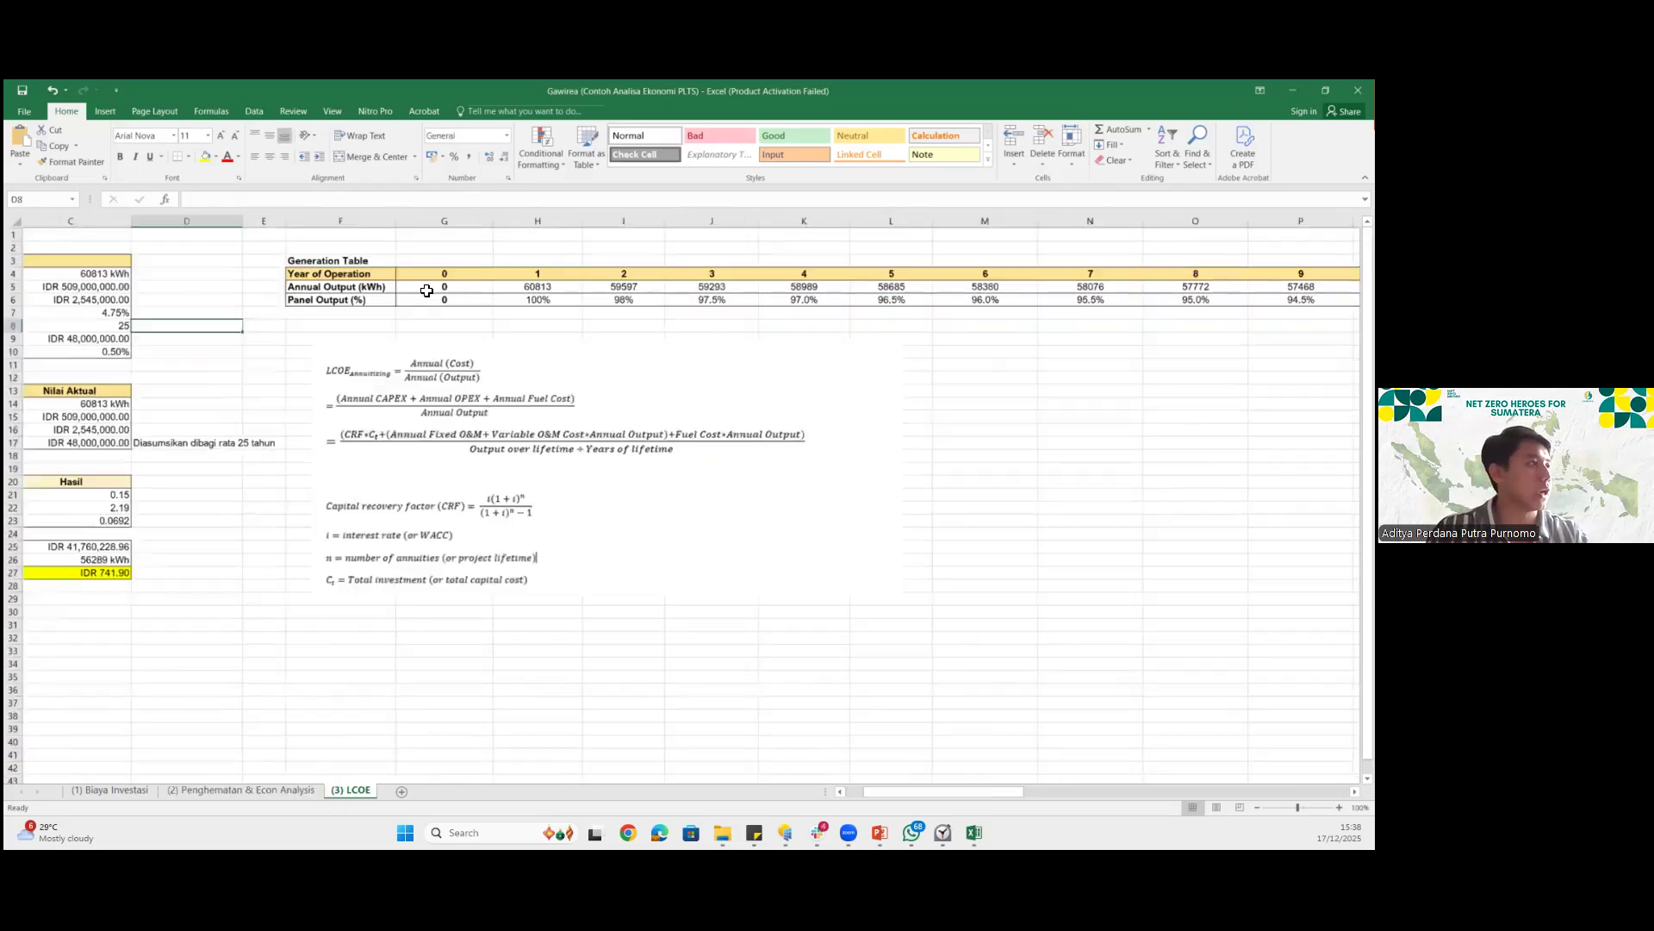
scroll(421, 301, "up", 1)
scroll(358, 277, "left", 3)
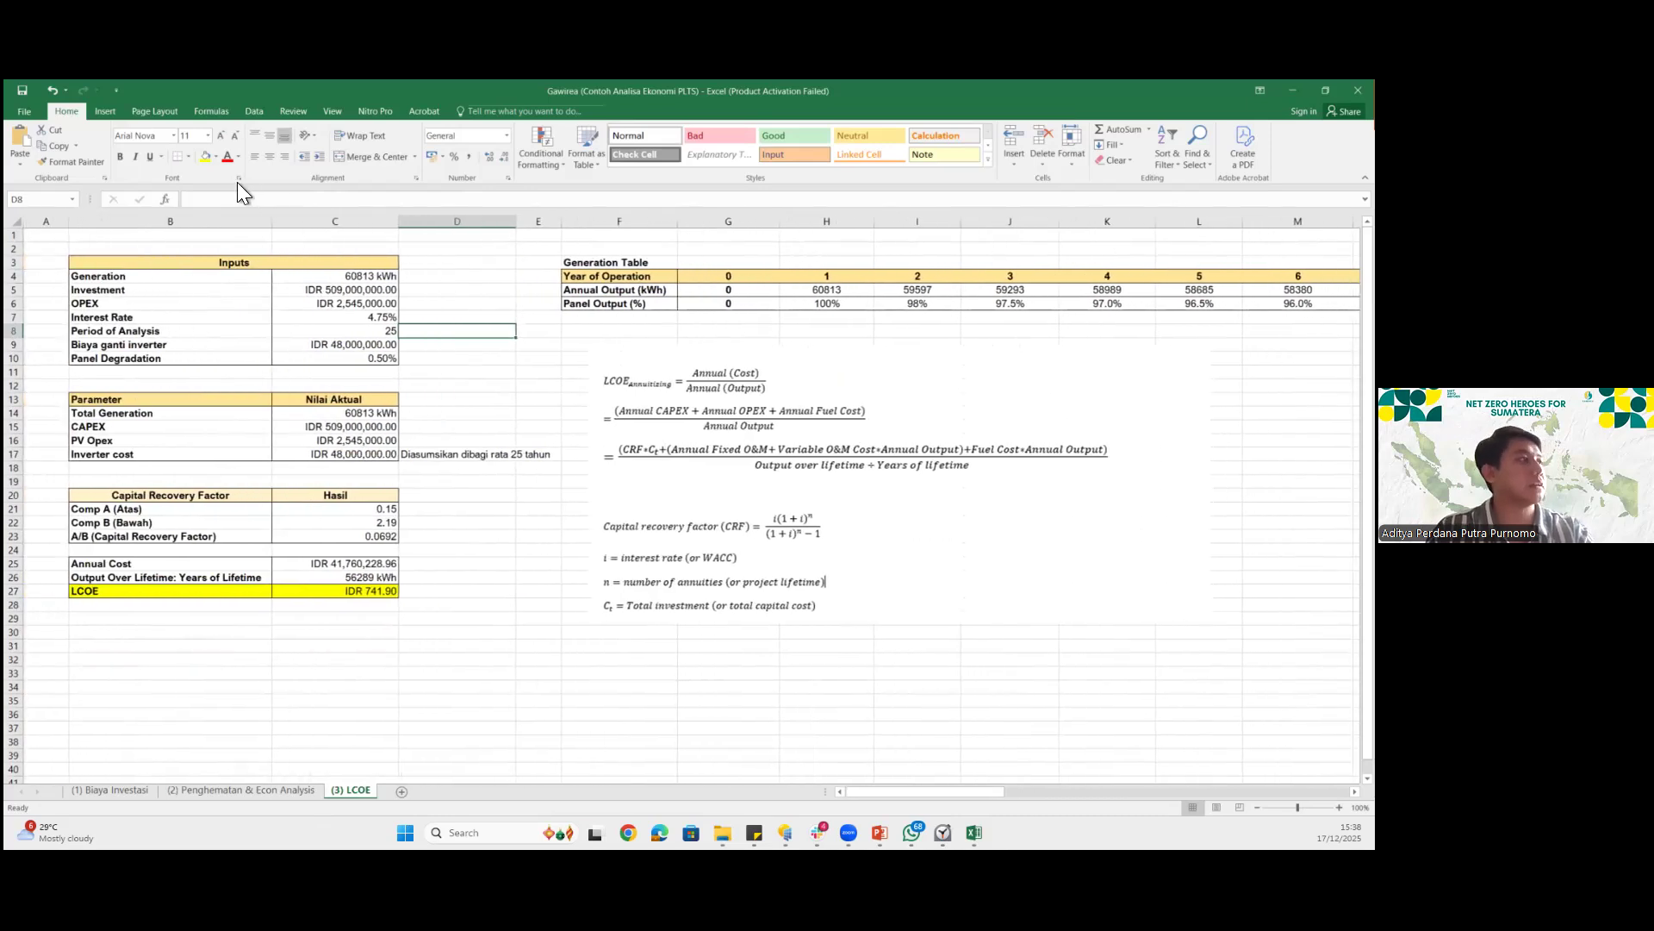
left_click(307, 276)
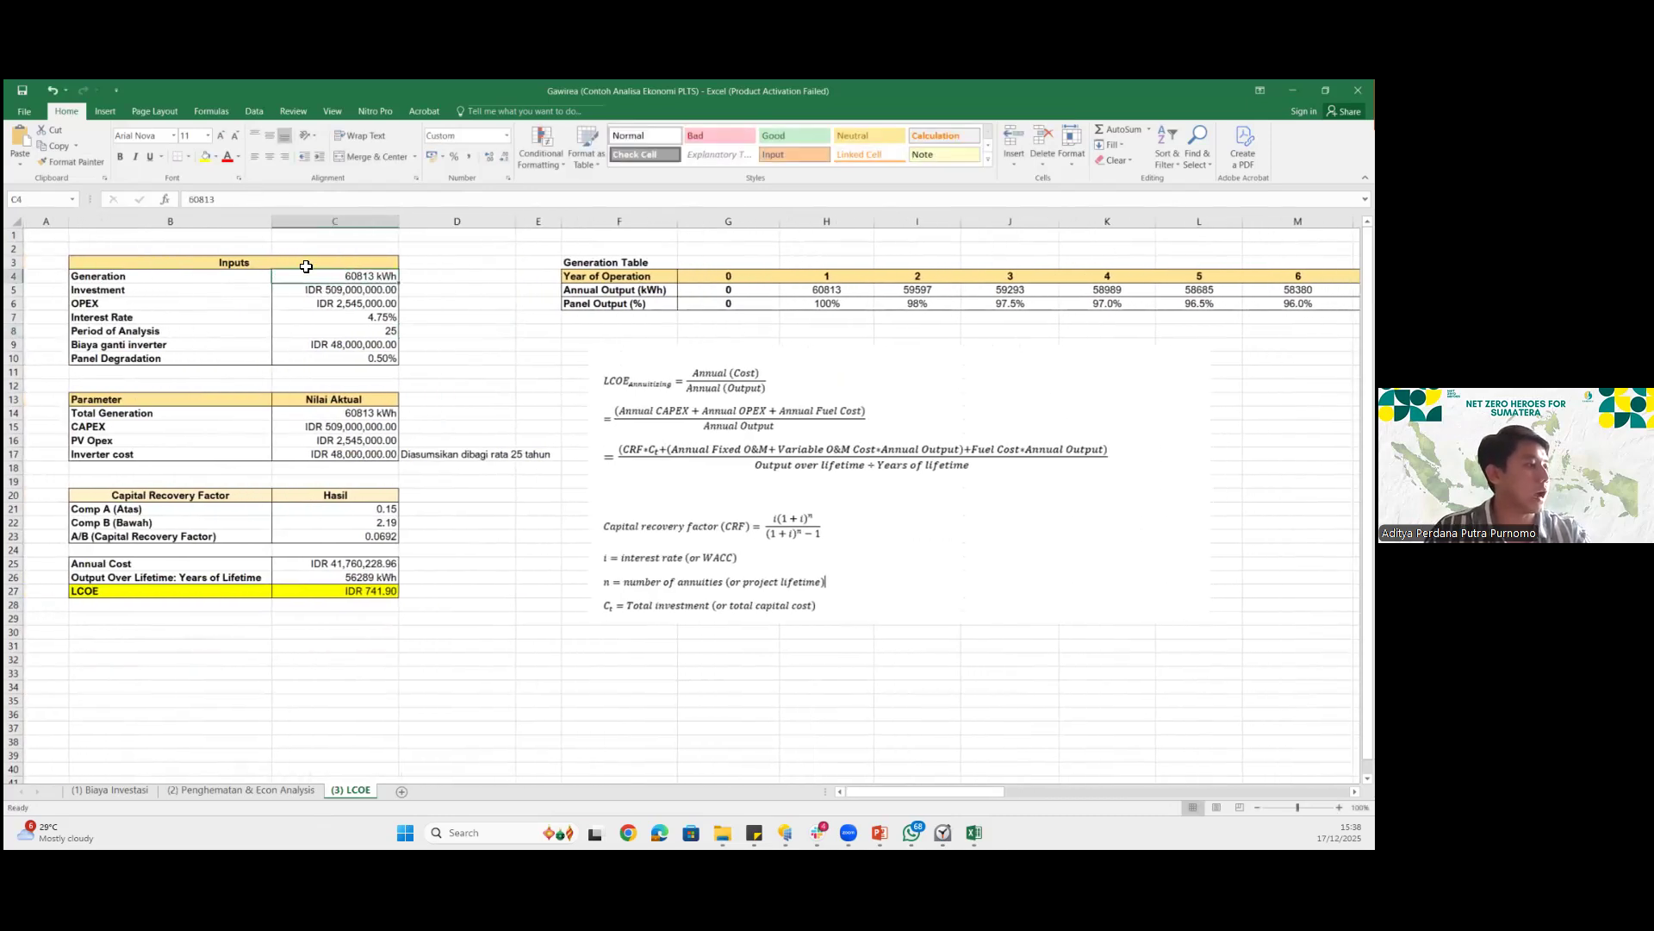
left_click(258, 790)
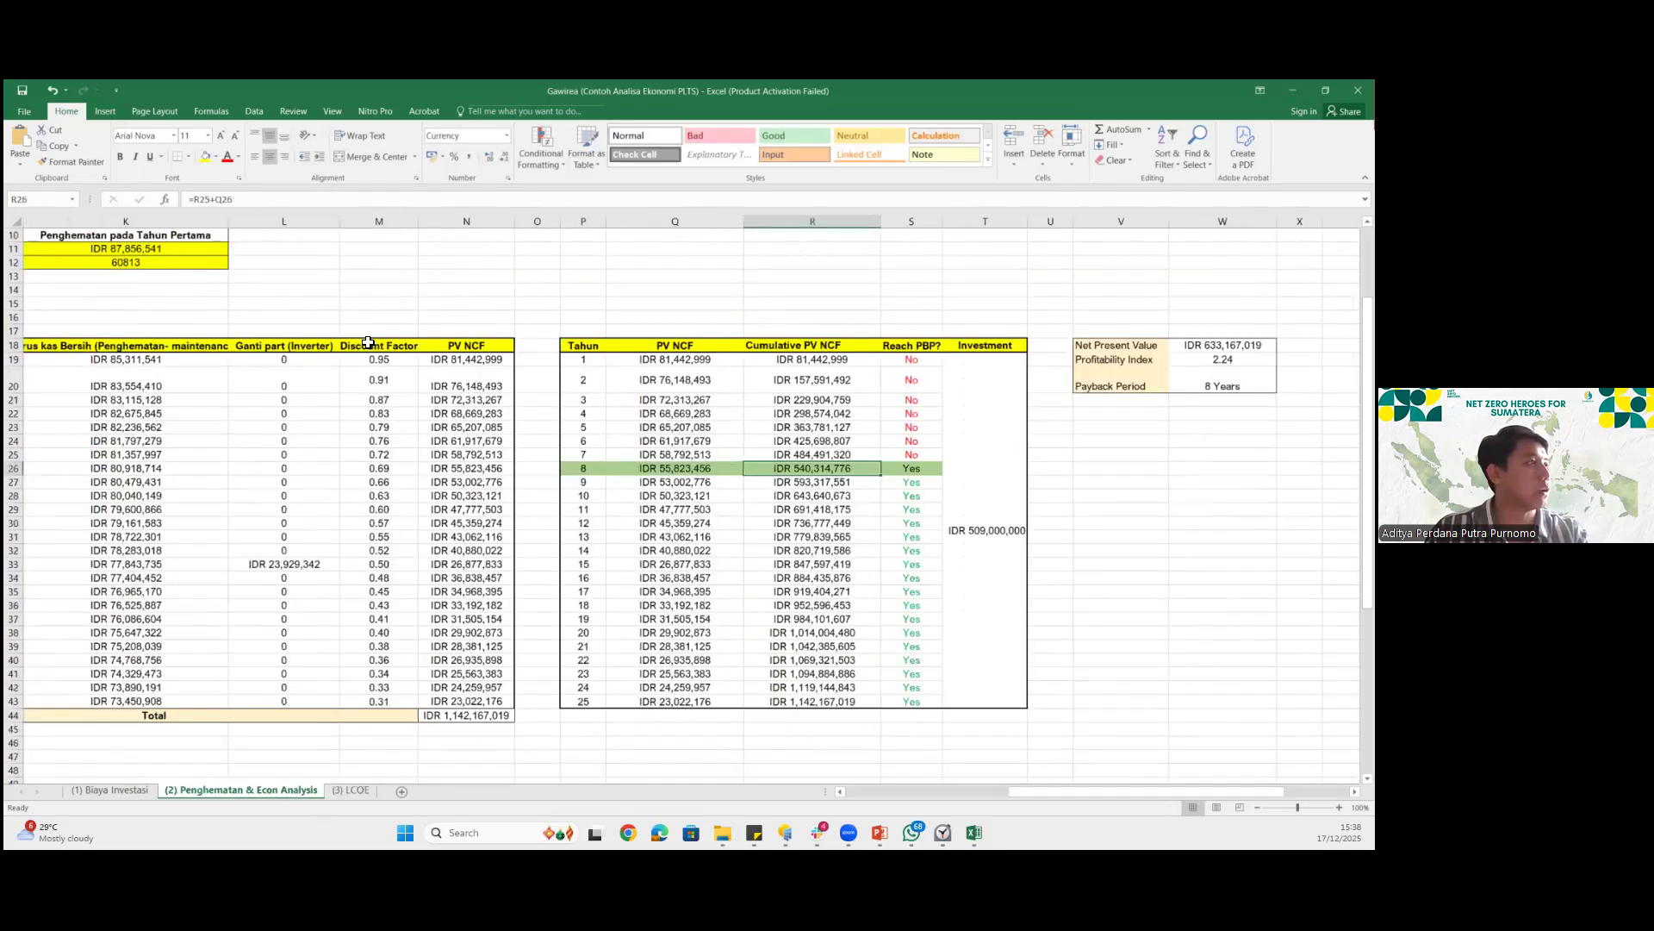
left_click(355, 793)
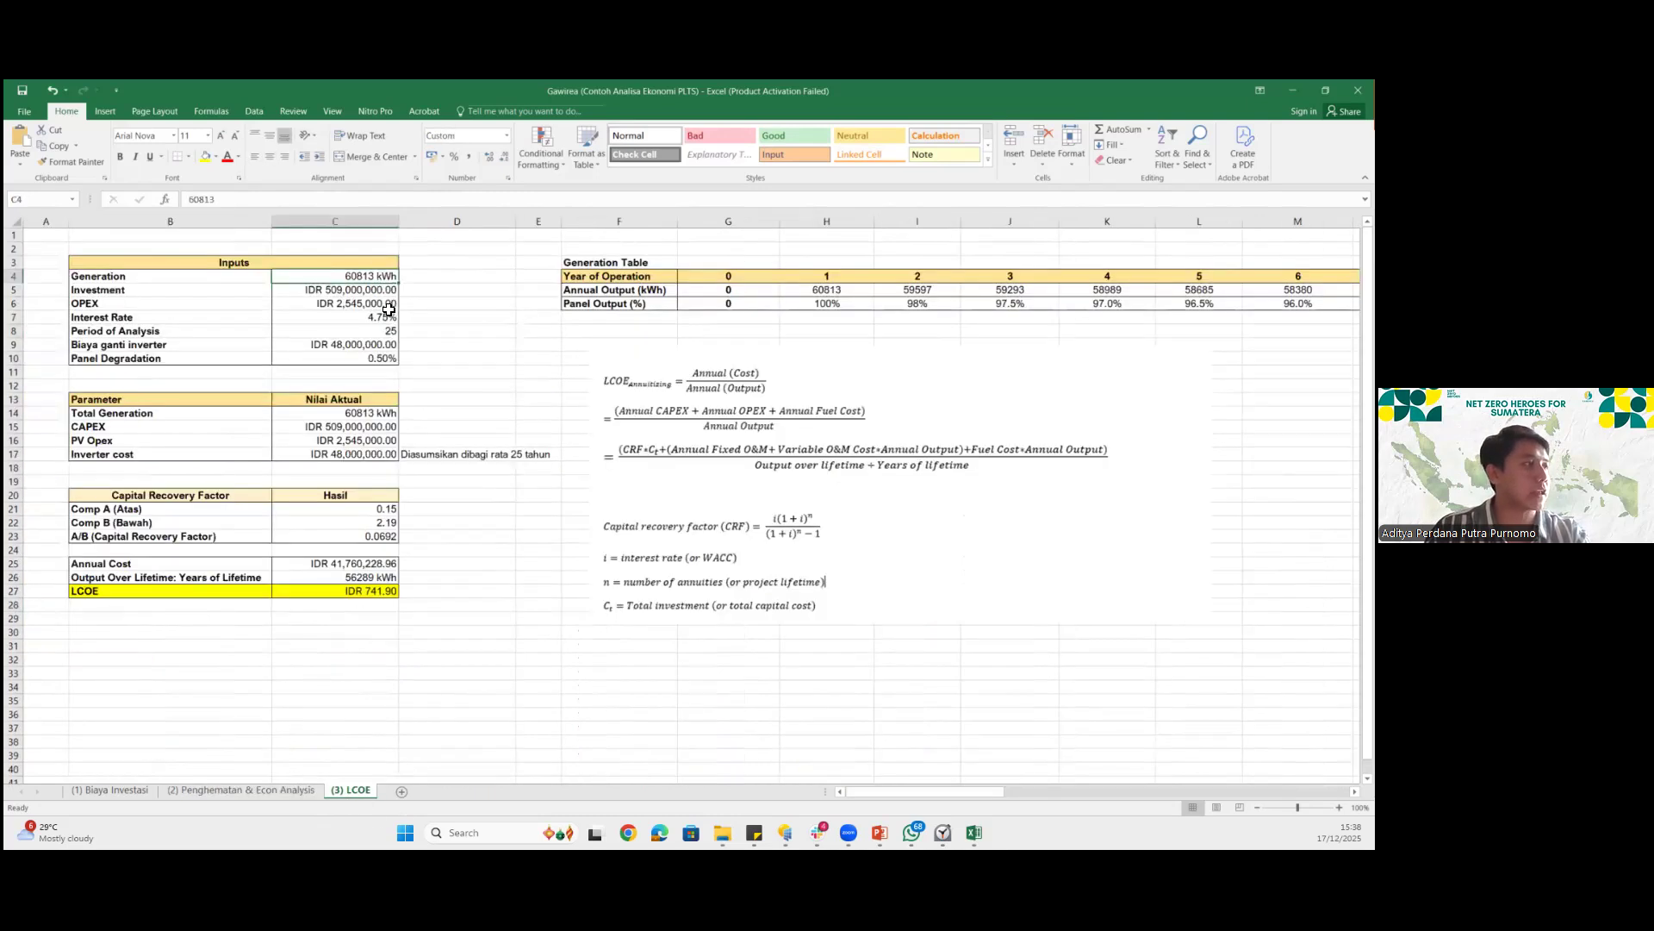
Review the LCOE inputs in C5:C9, from investment and OPEX to interest rate, analysis period and inverter replacement cost
left_click(349, 291)
left_click(363, 306)
left_click(319, 321)
left_click(318, 334)
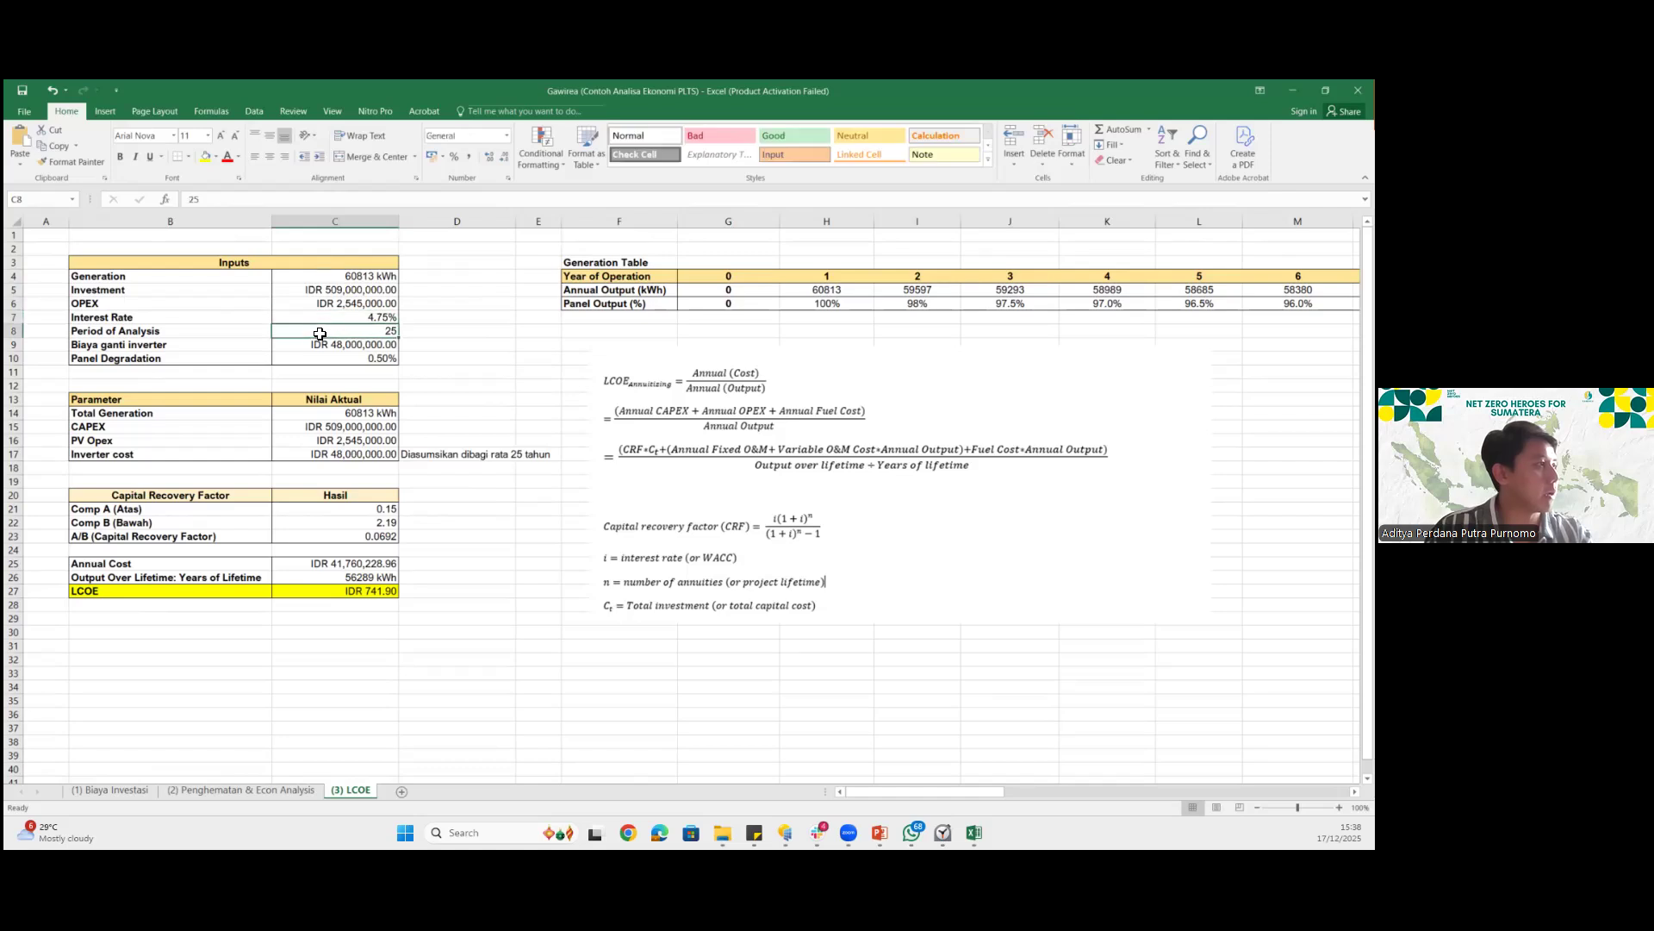
left_click(351, 347)
Inspect Total Generation in C14, Inverter cost in C17 and the Comp A formula in C21 alongside the capital recovery factor equation
left_click(371, 415)
left_click(313, 454)
left_click(359, 510)
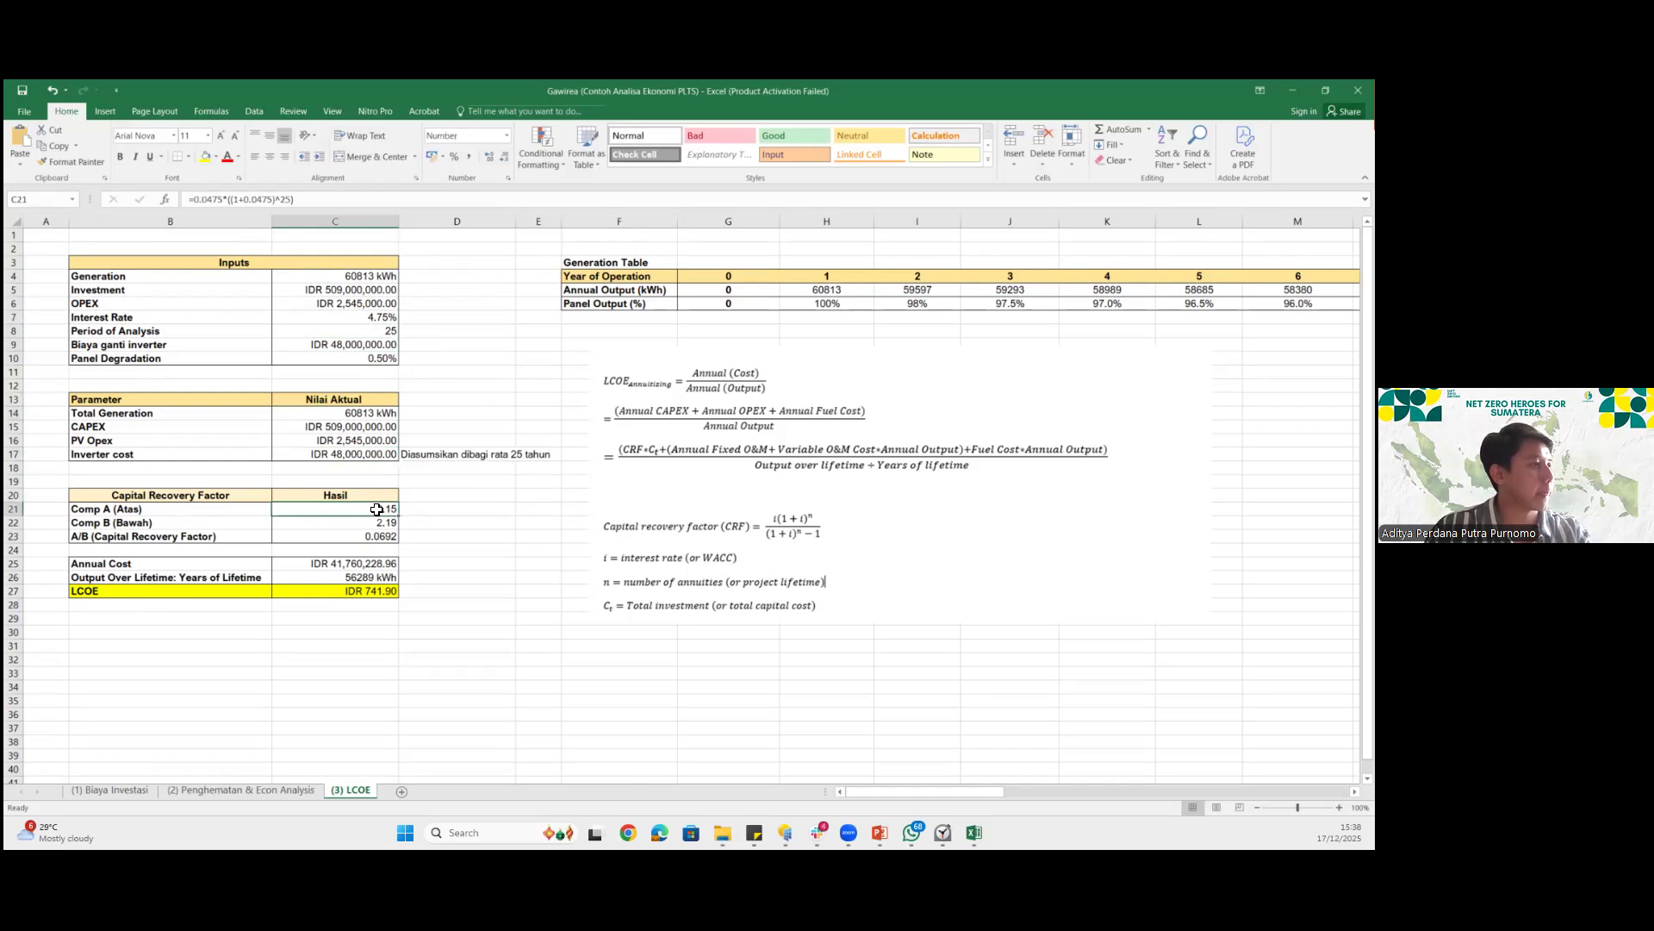
left_click(652, 481)
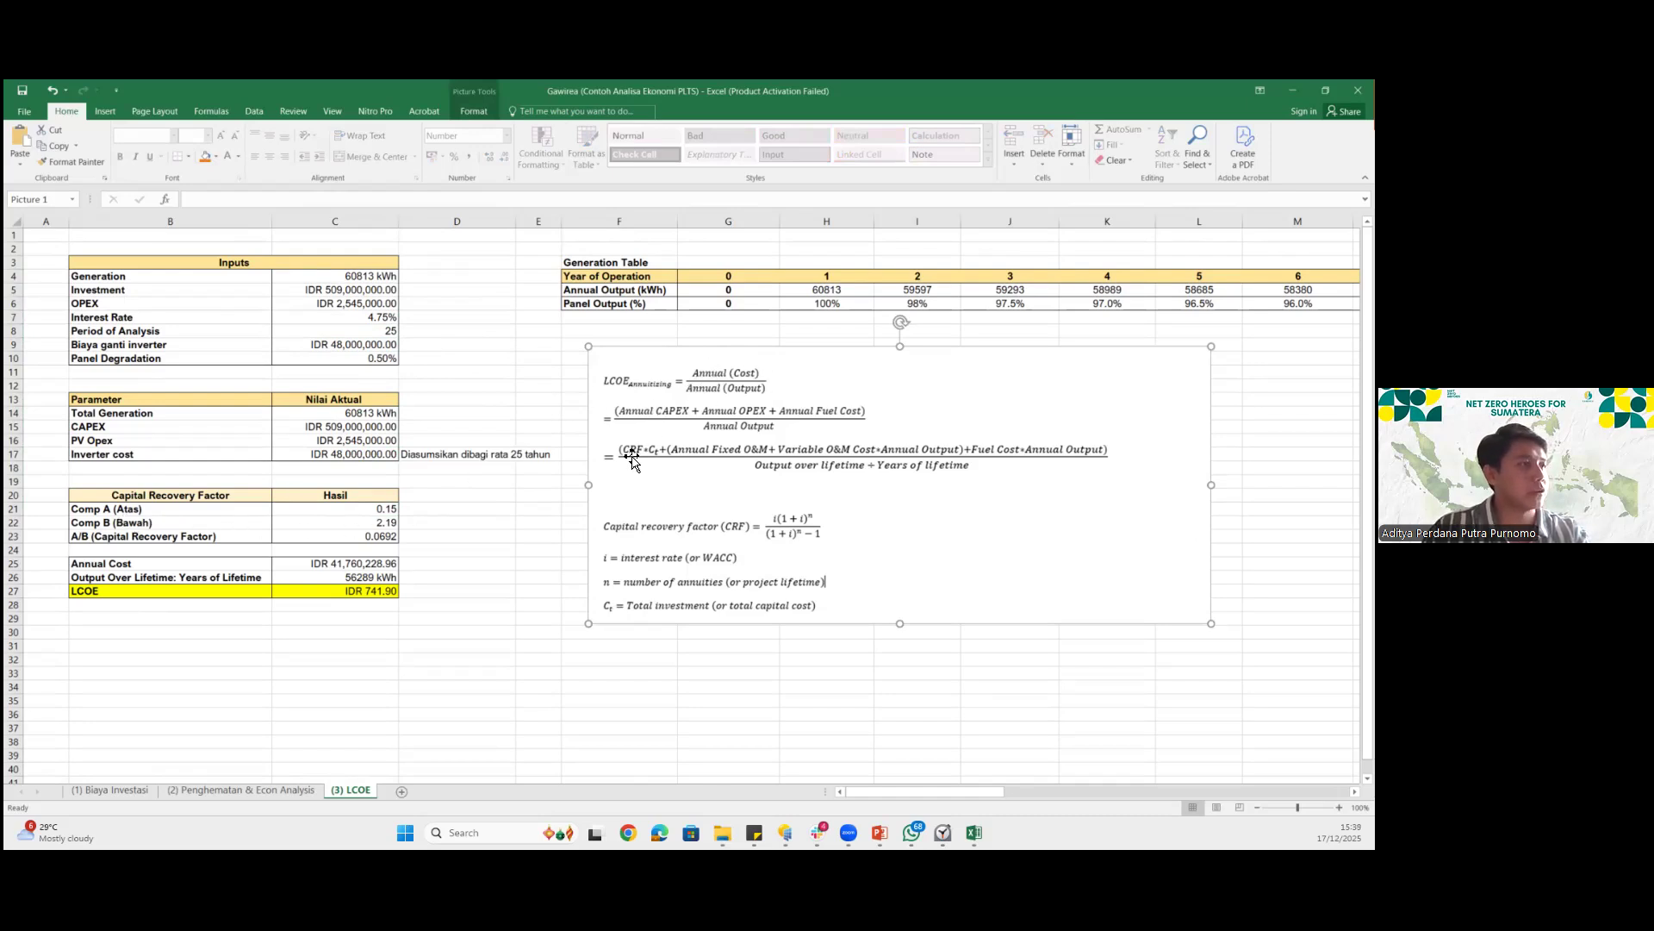
left_click(386, 508)
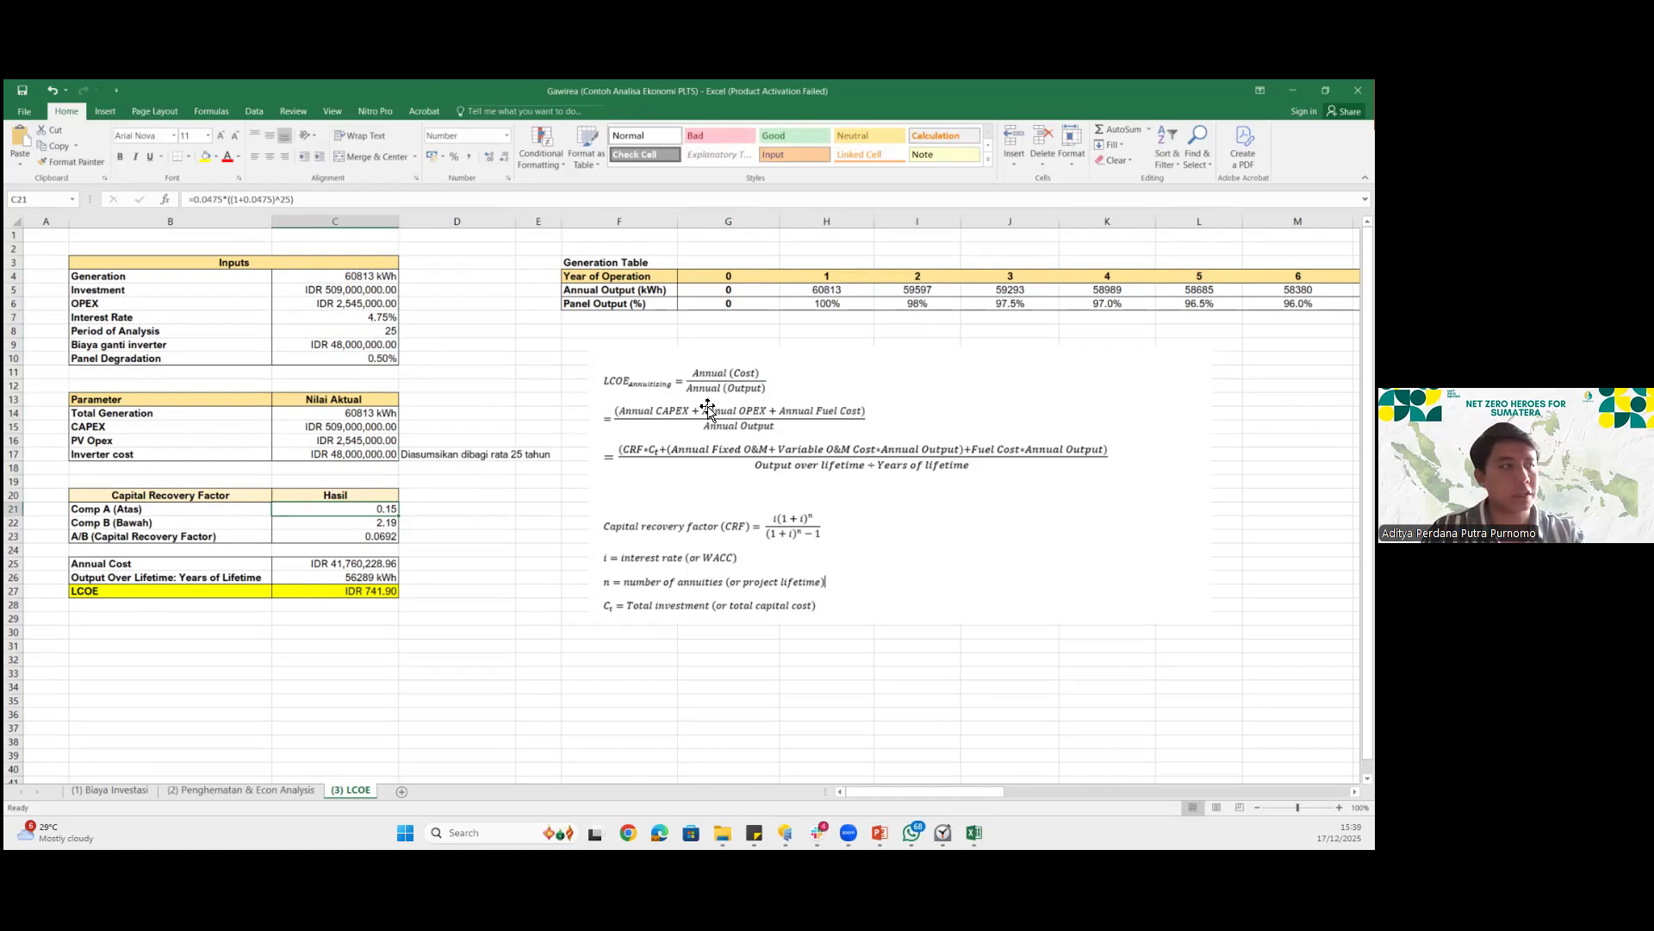
Inspect the Annual Cost formula in C25 and the Output Over Lifetime formula in C26
left_click(376, 564)
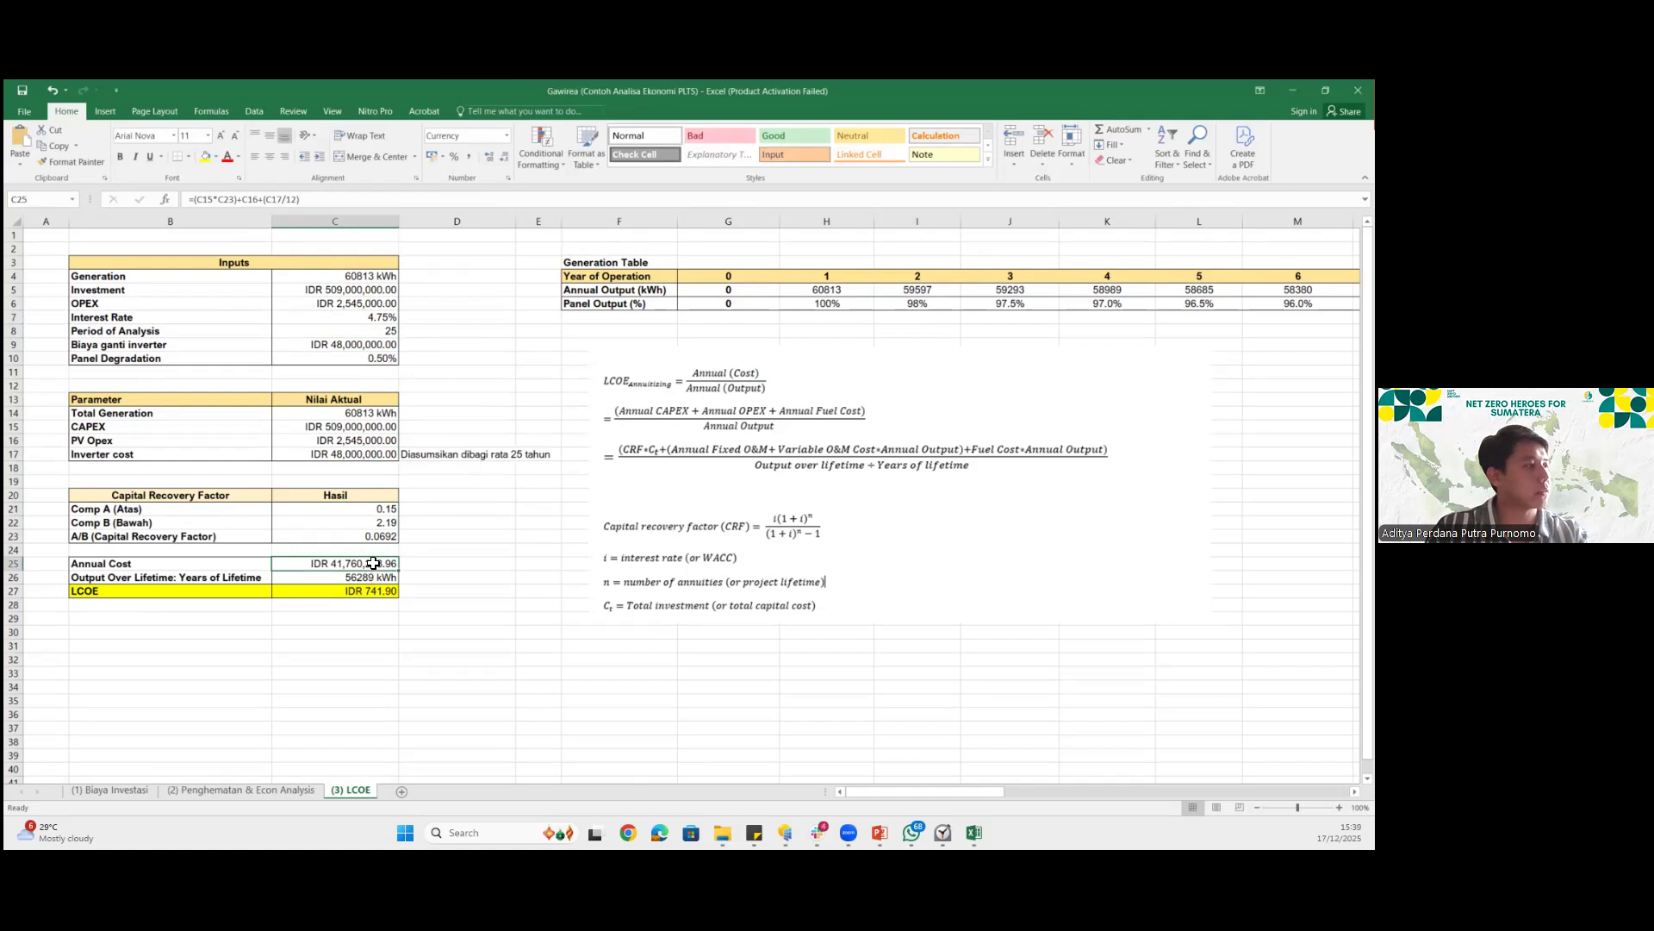
left_click(367, 200)
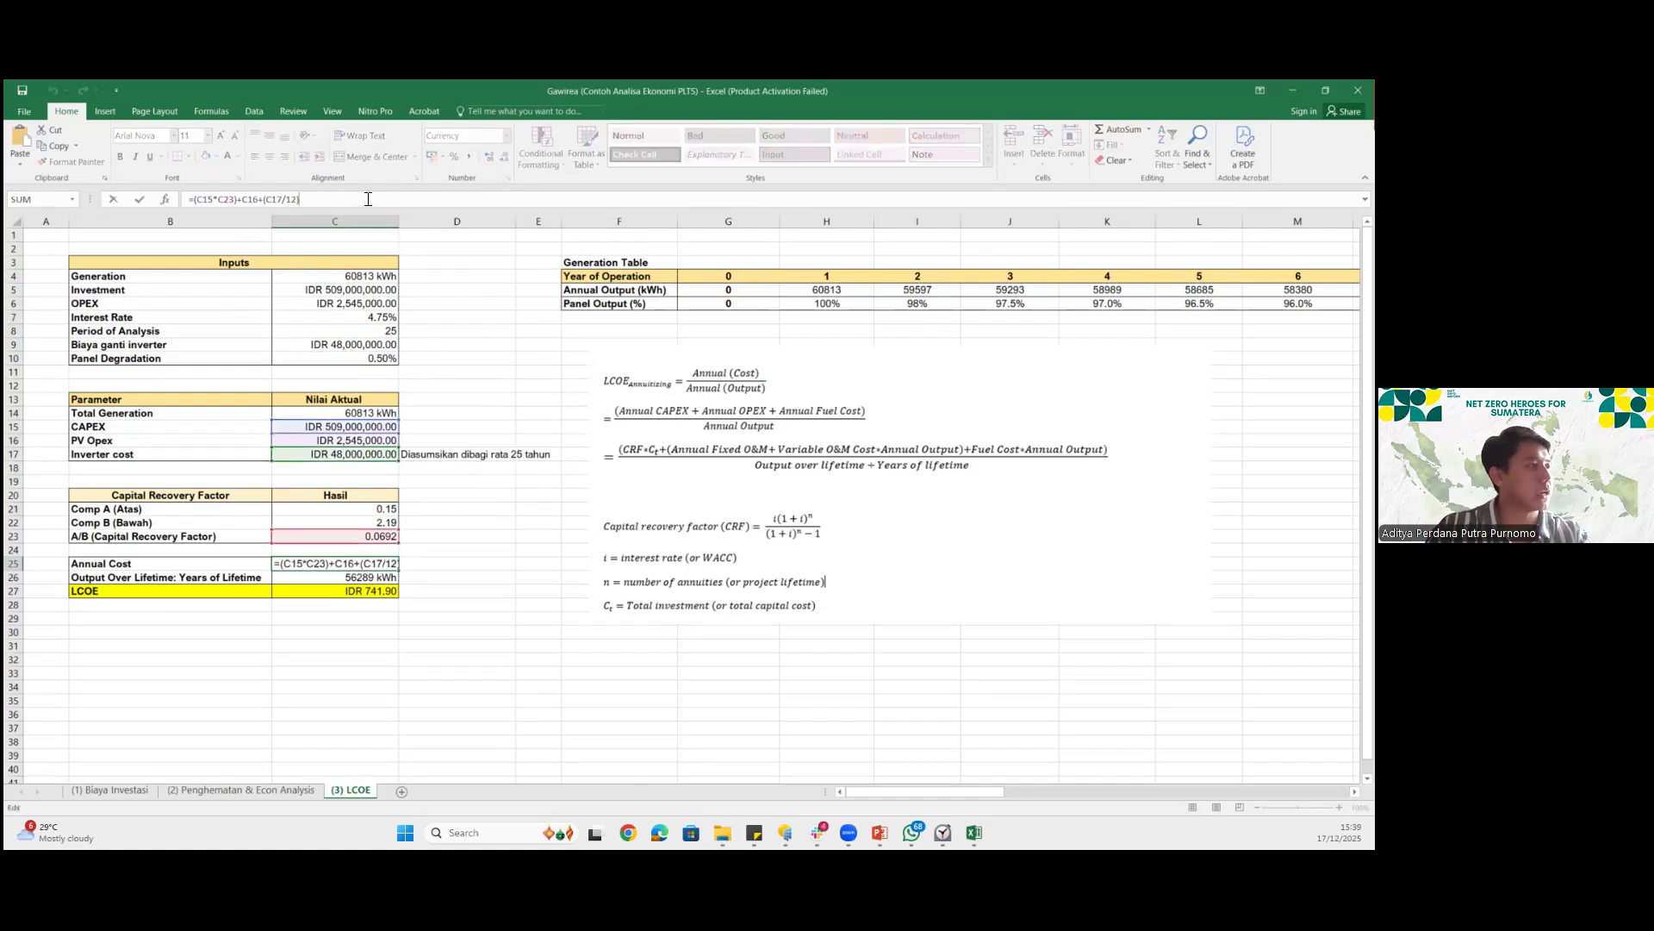
key("Escape")
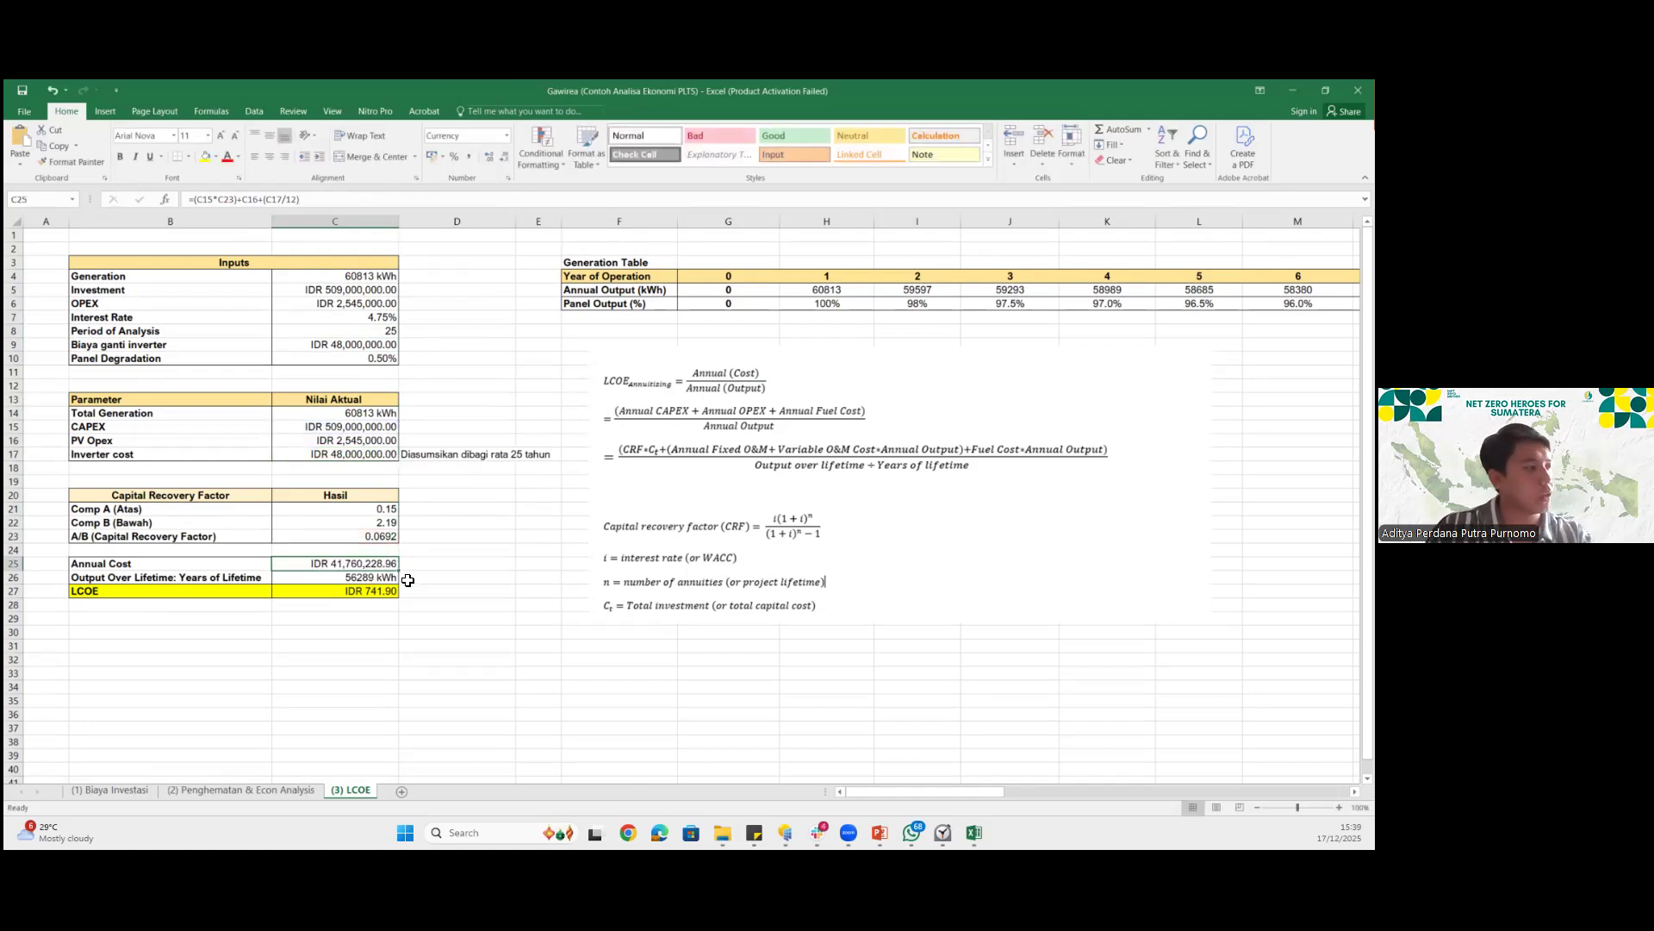
left_click(379, 577)
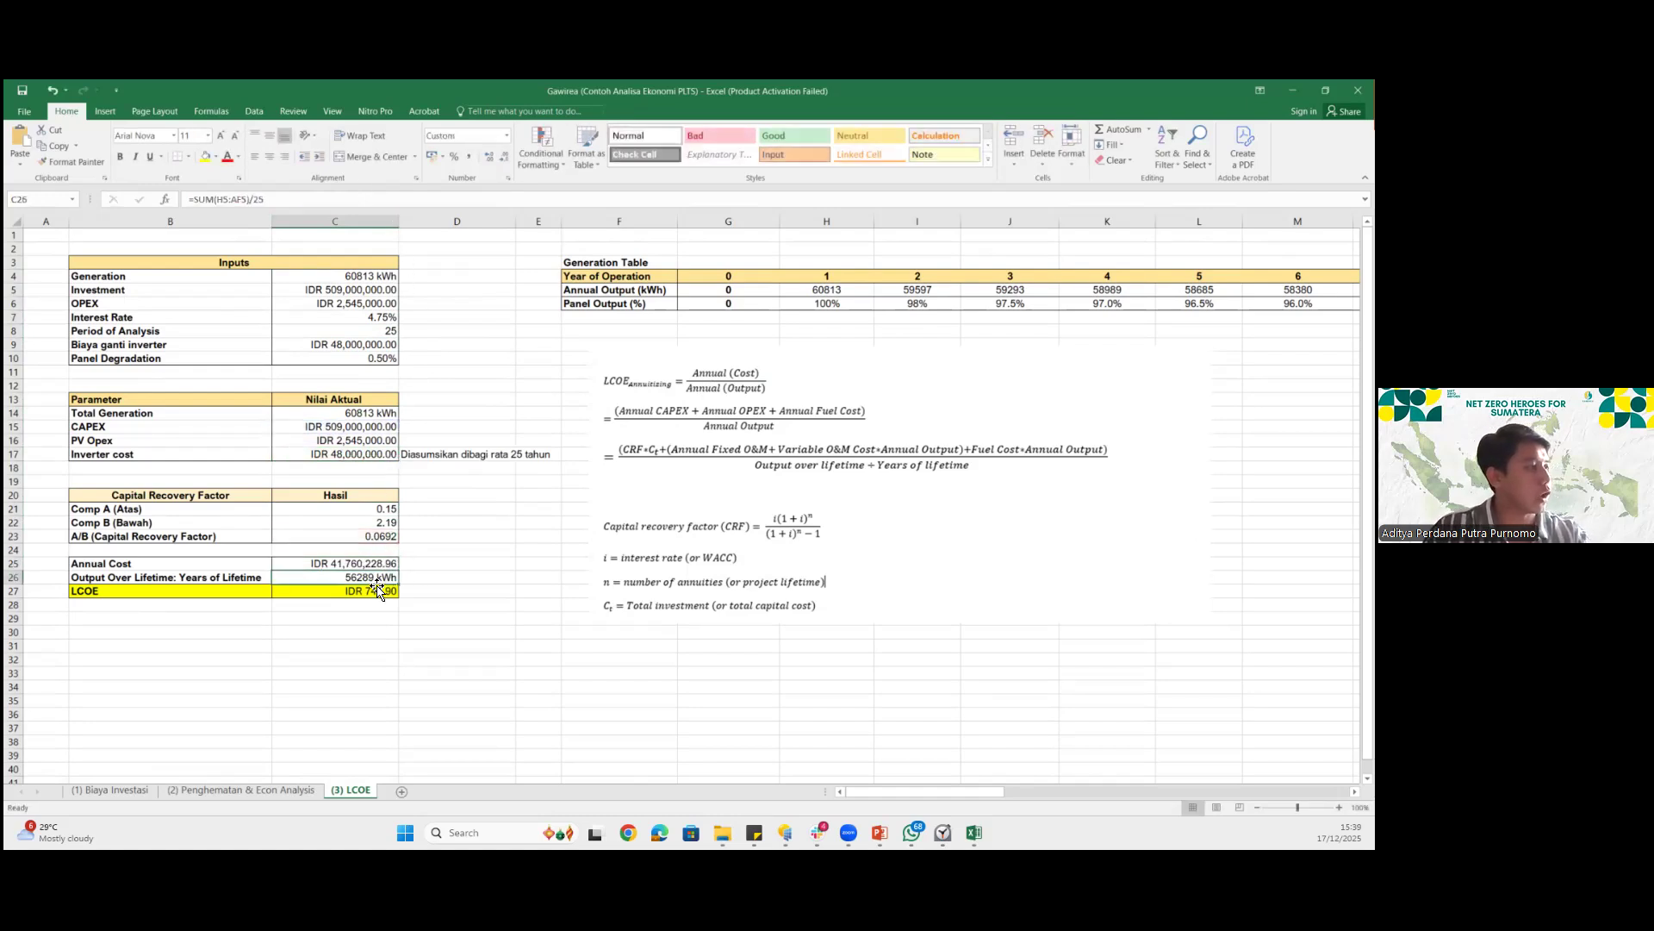
left_click(392, 200)
left_click_drag(953, 794, 879, 741)
key("Return")
Inspect the LCOE formula in C27, which divides annual cost by output over lifetime
left_click(372, 604)
left_click(368, 590)
key("F2")
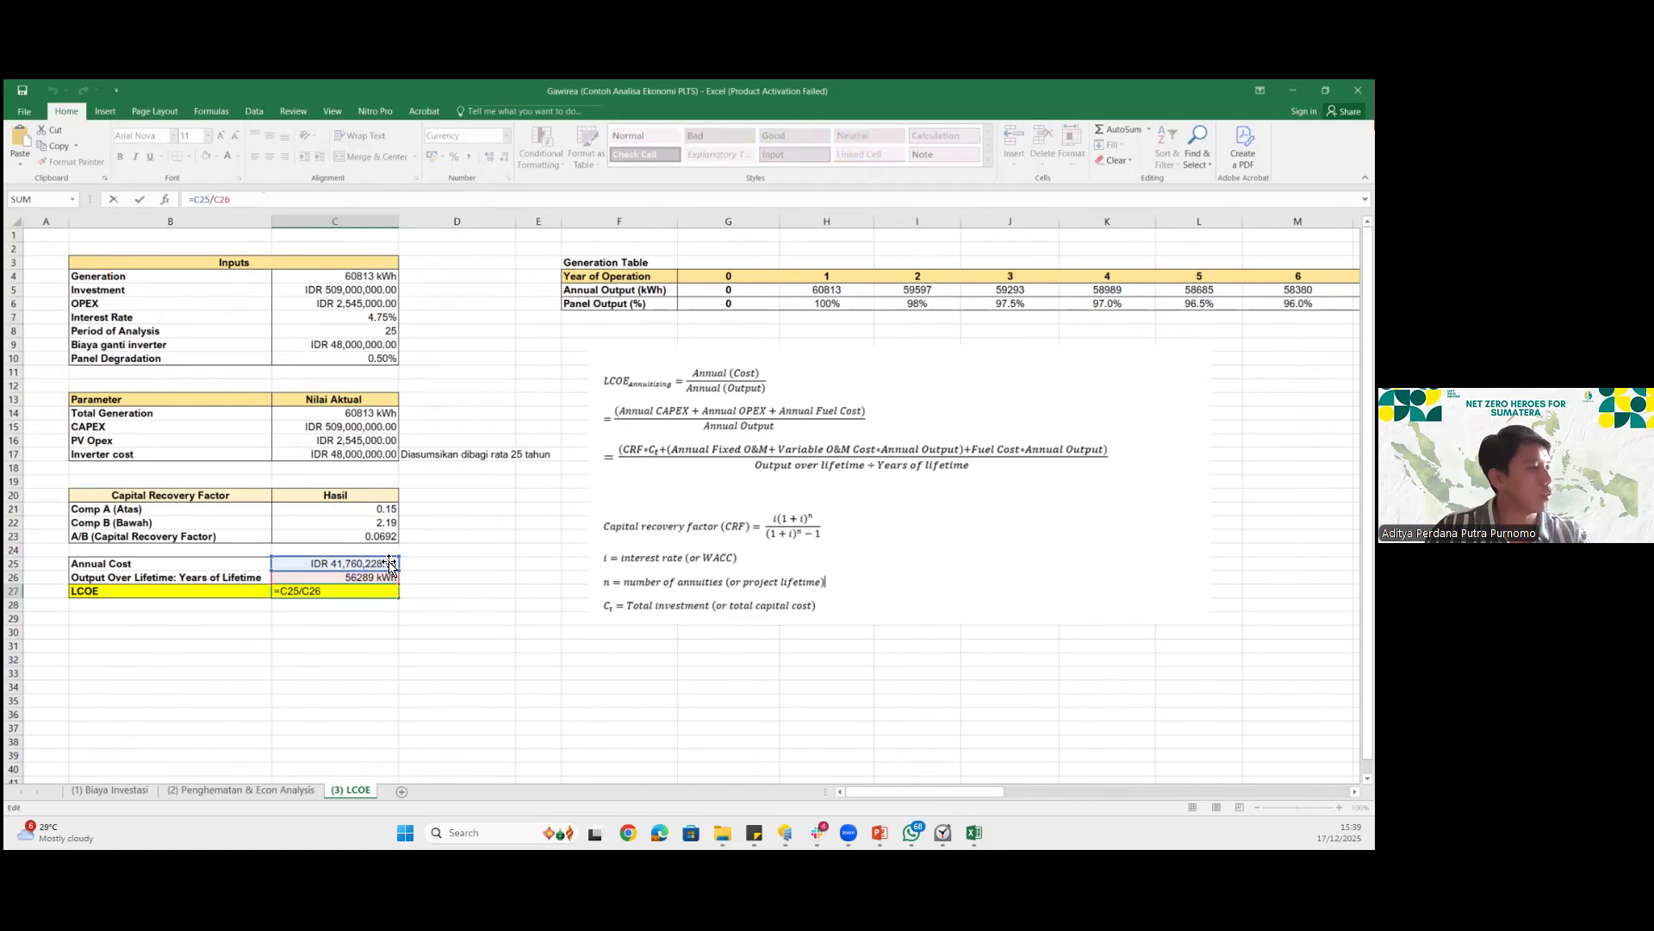
left_click(427, 557)
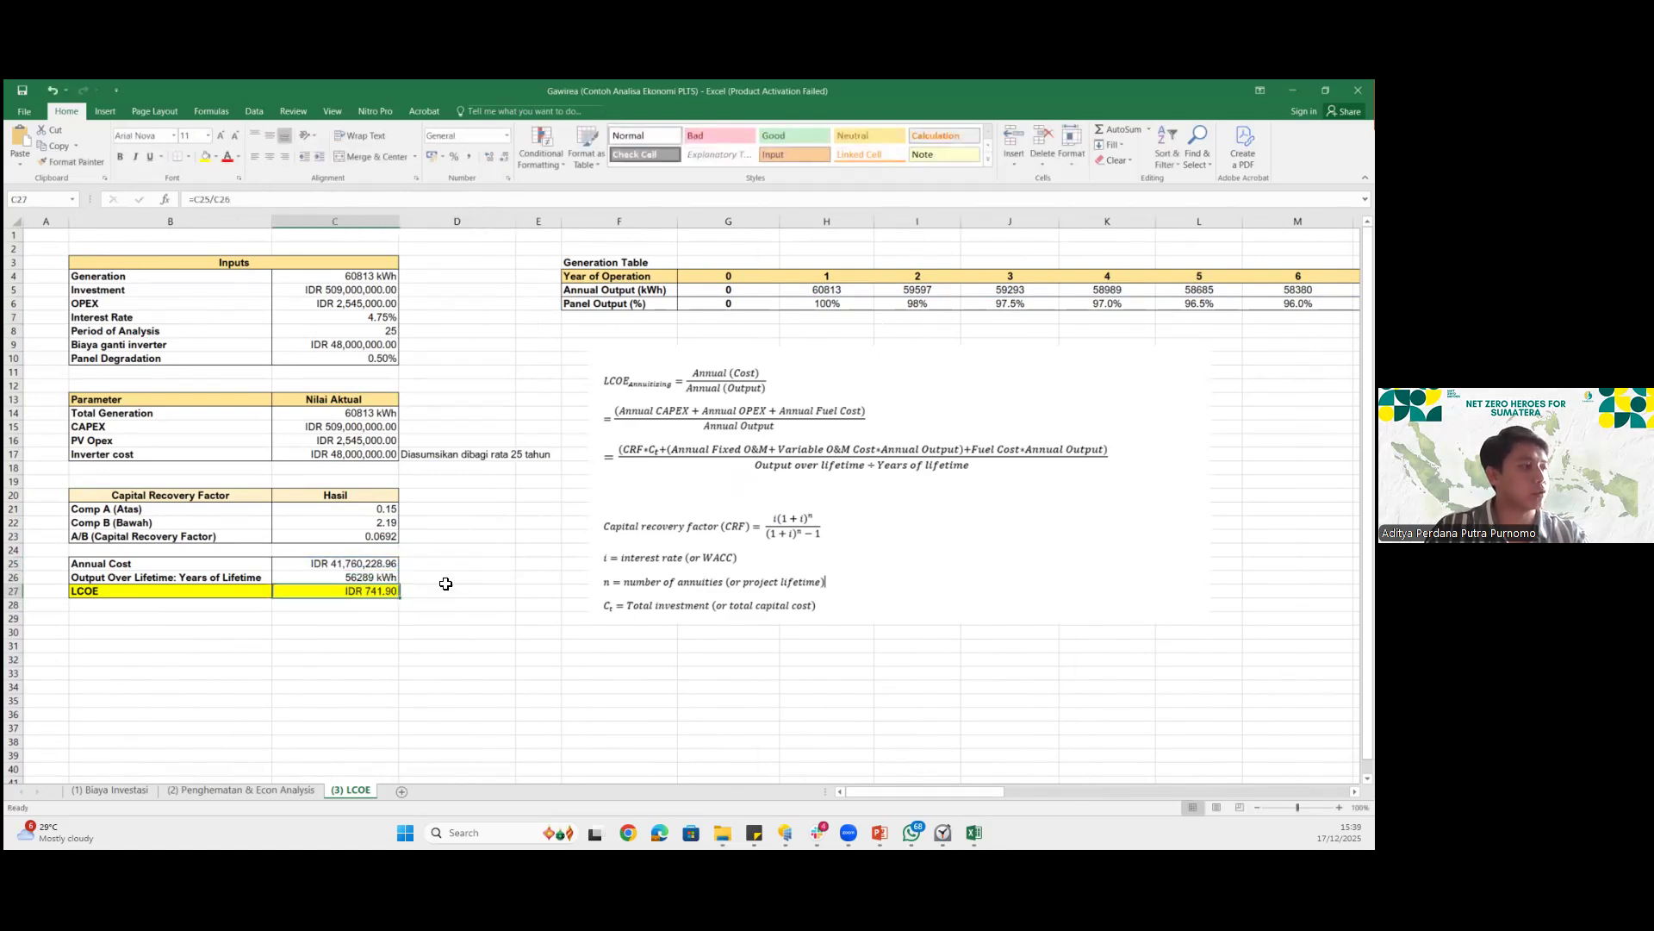
Enlarge the LCOE equation picture slightly, extending its upper-left corner to the start of column F
left_click(677, 442)
left_click_drag(589, 345, 561, 334)
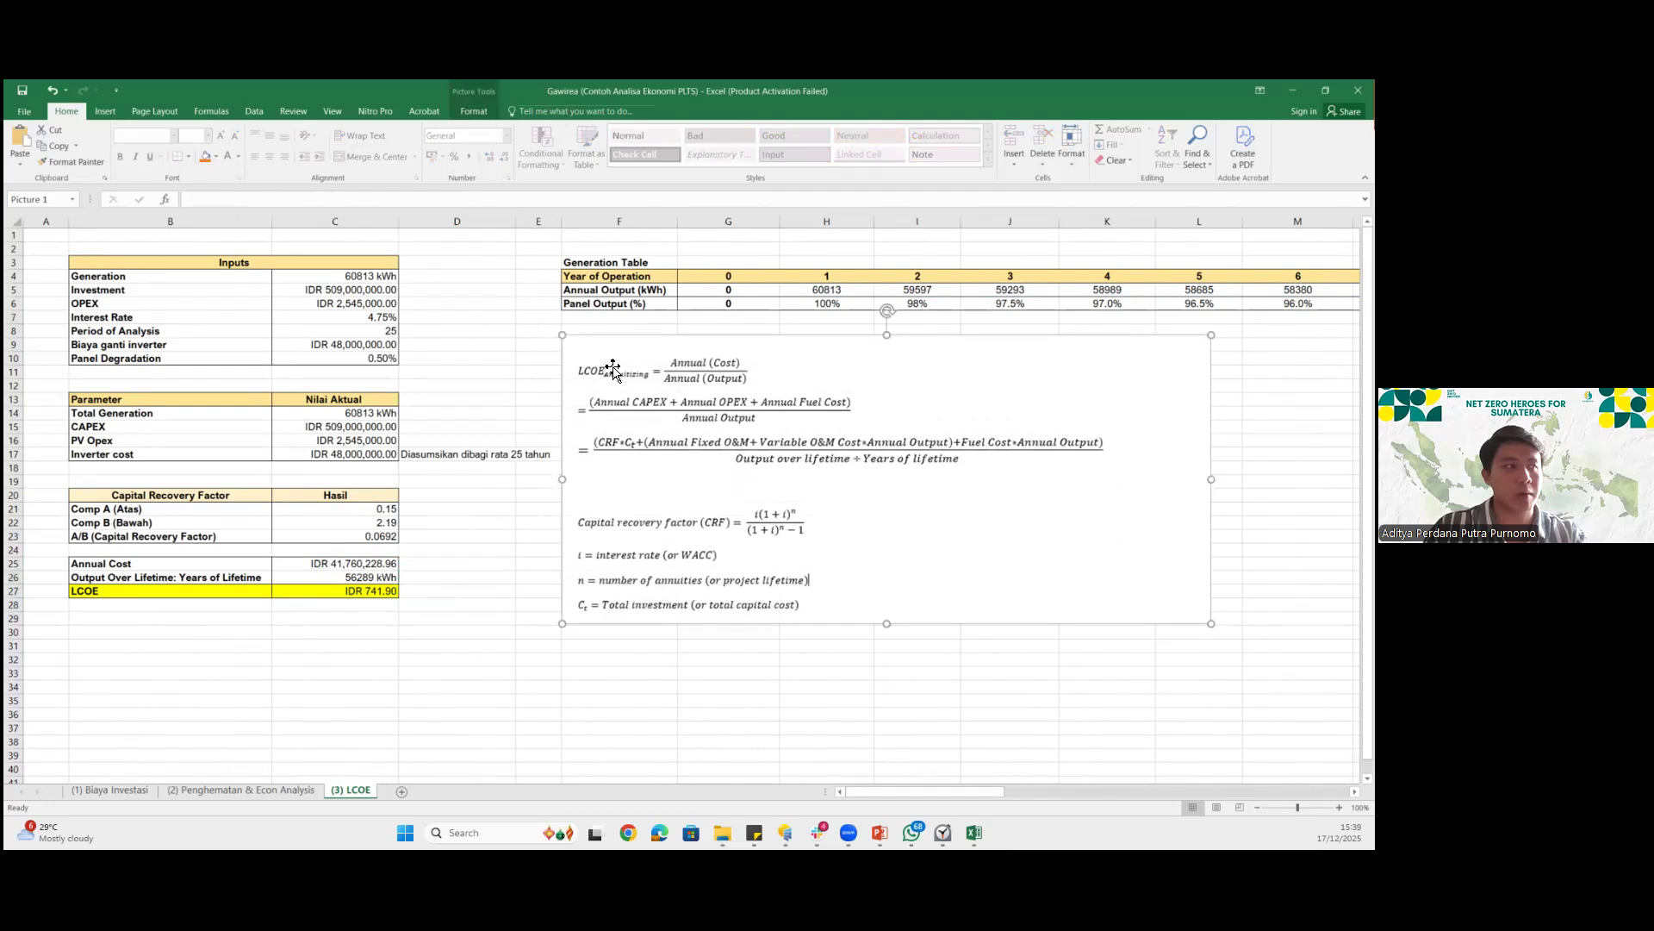
left_click(500, 530)
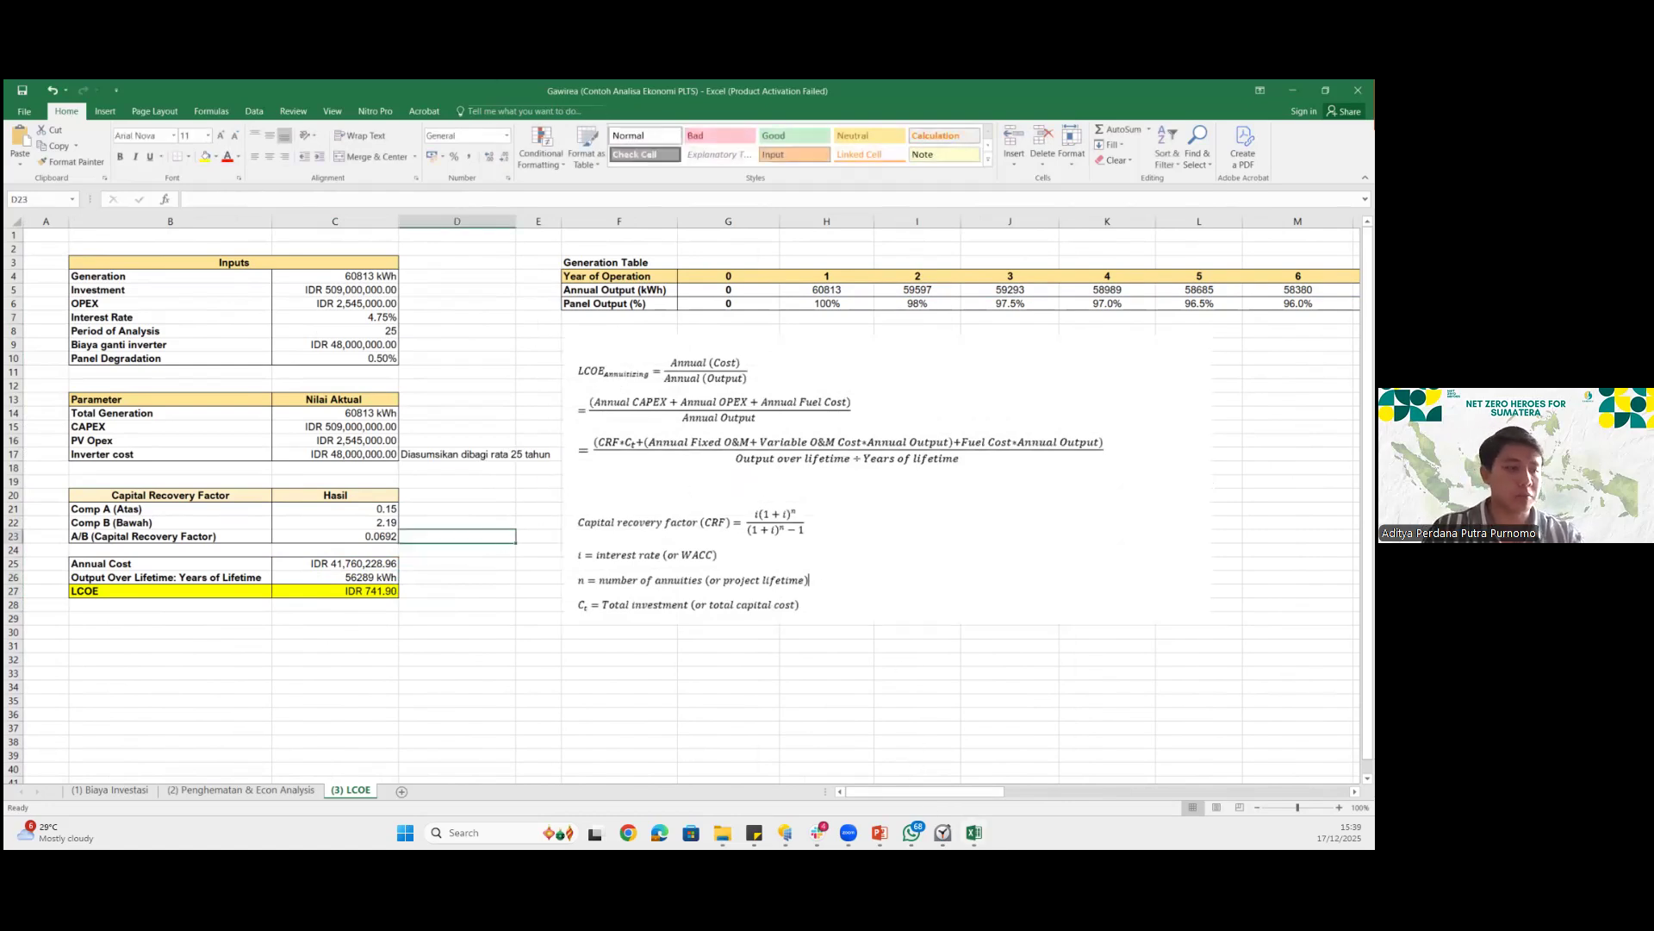
Return to the Penghematan & Econ Analysis sheet and review the monthly bill, savings and degradation tables at its start
left_click(250, 789)
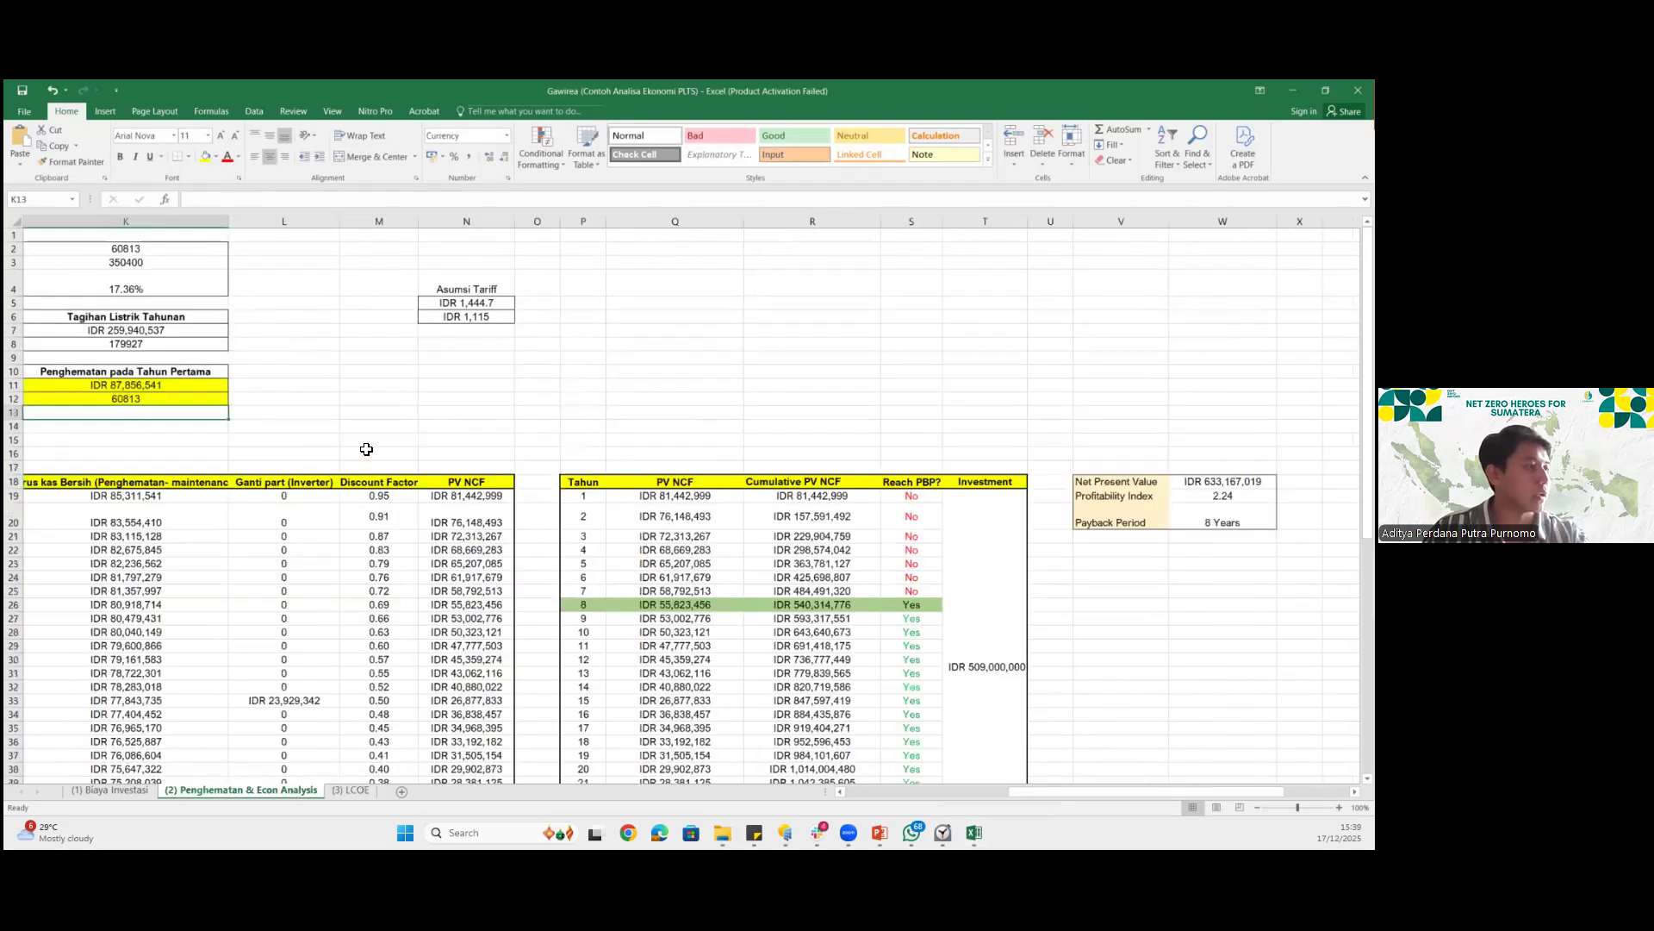
scroll(366, 449, "left", 7)
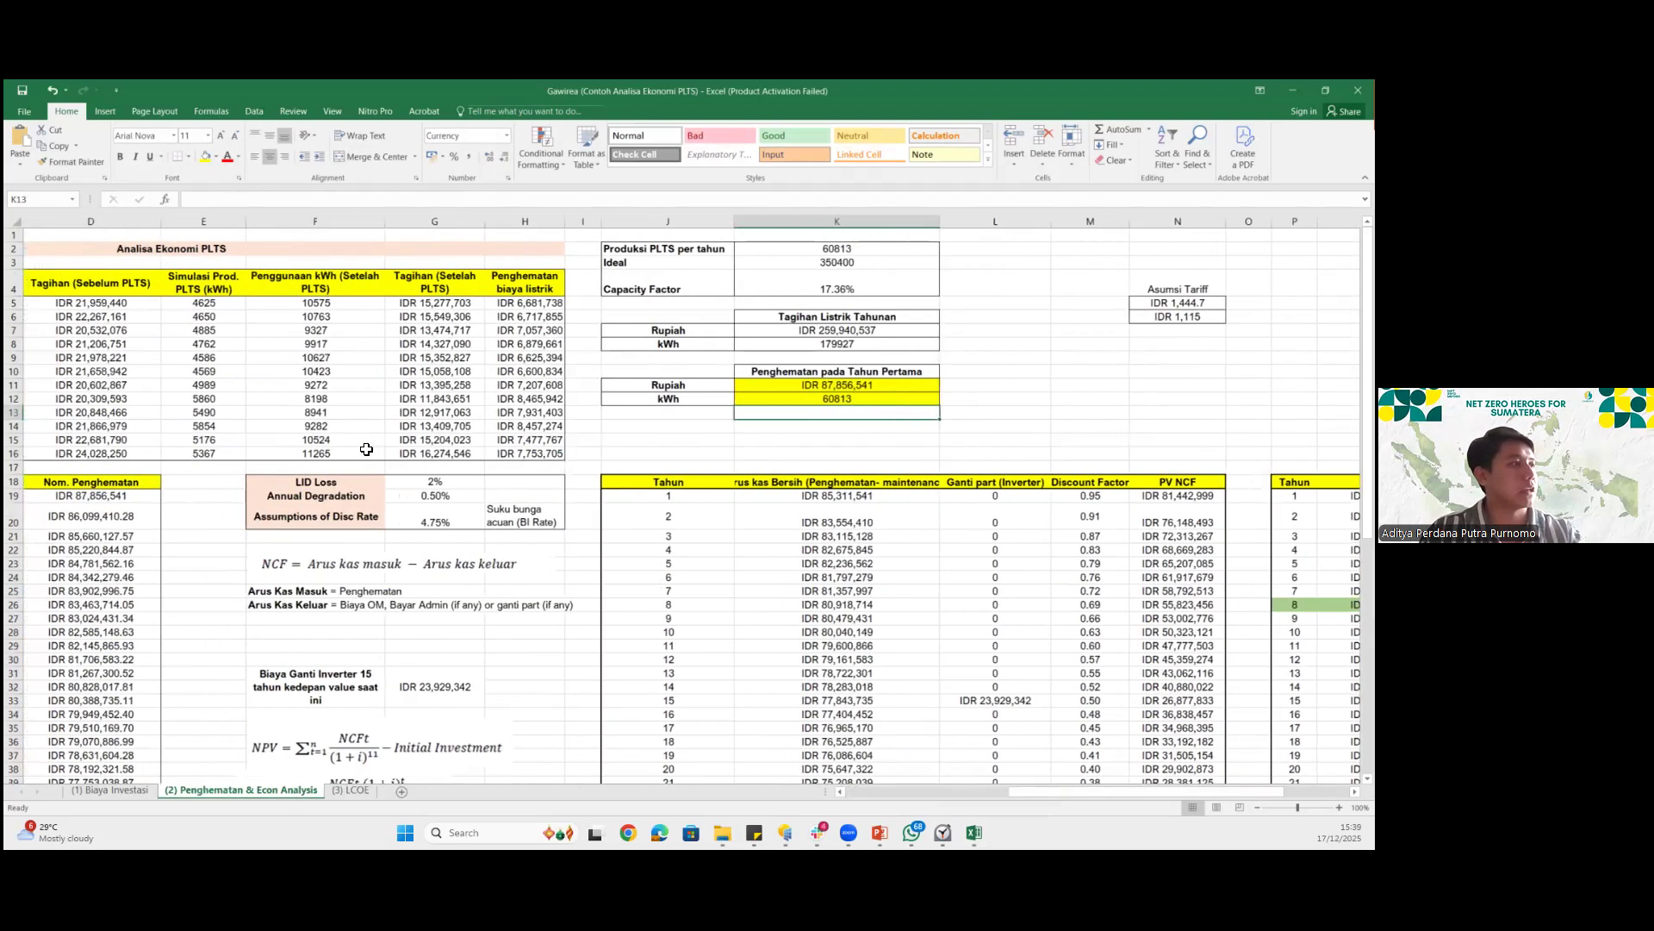
scroll(350, 488, "left", 3)
left_click(118, 791)
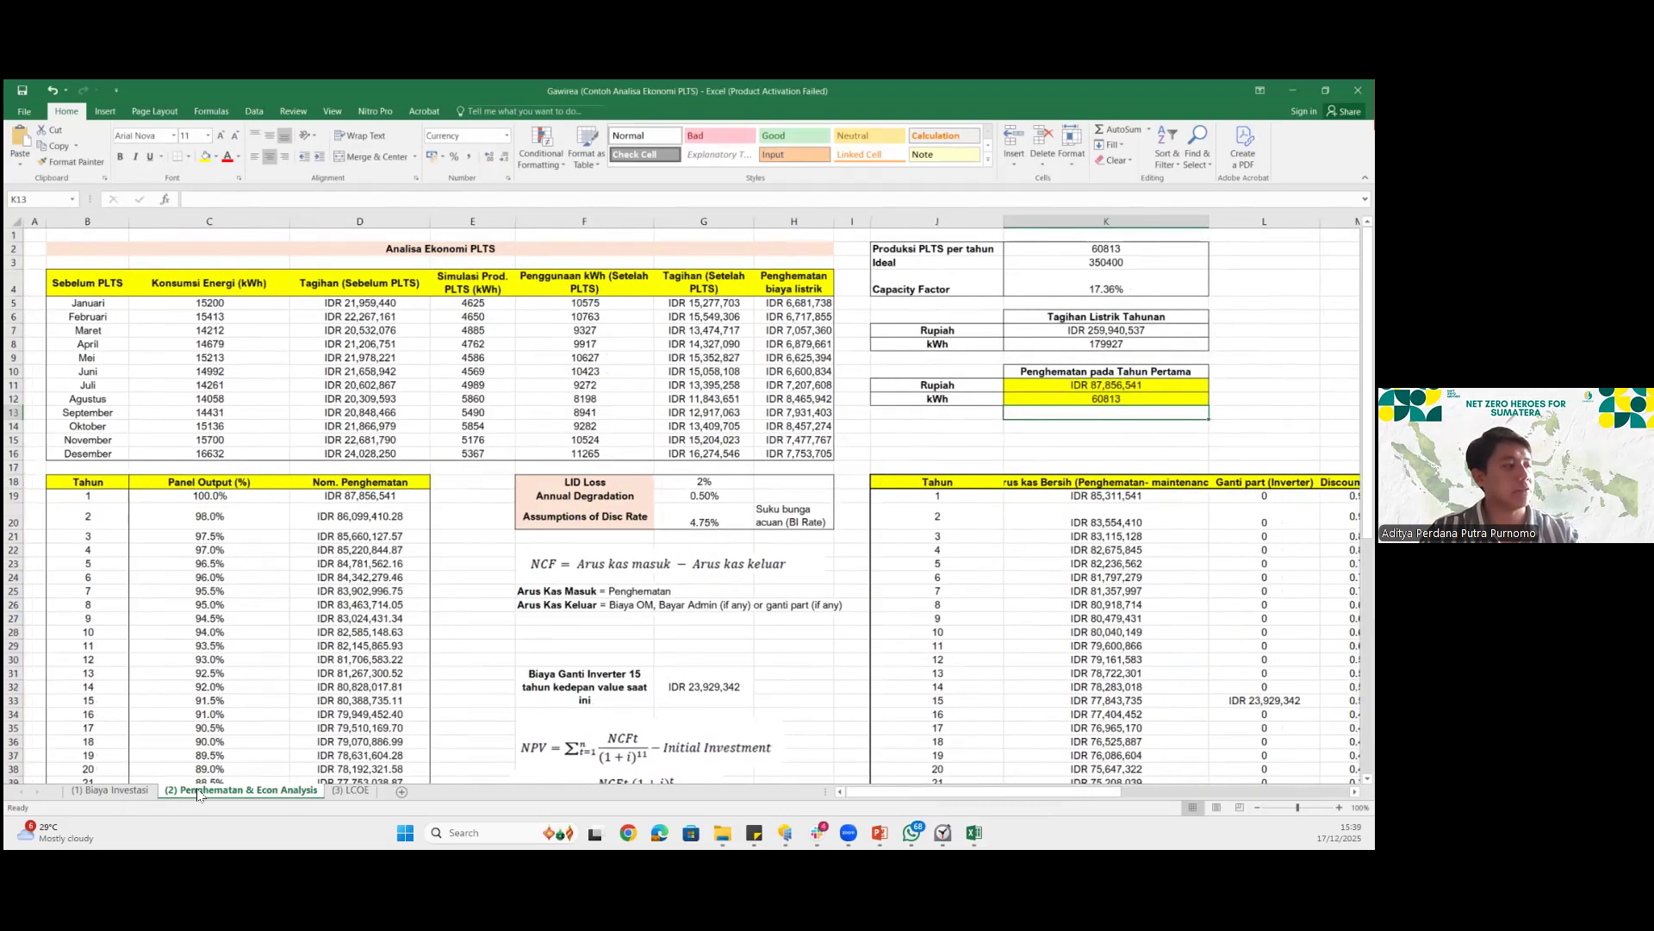
Paste a screen snip of the Net Present Value, Profitability Index and Payback Period table directly below the original
left_click(197, 791)
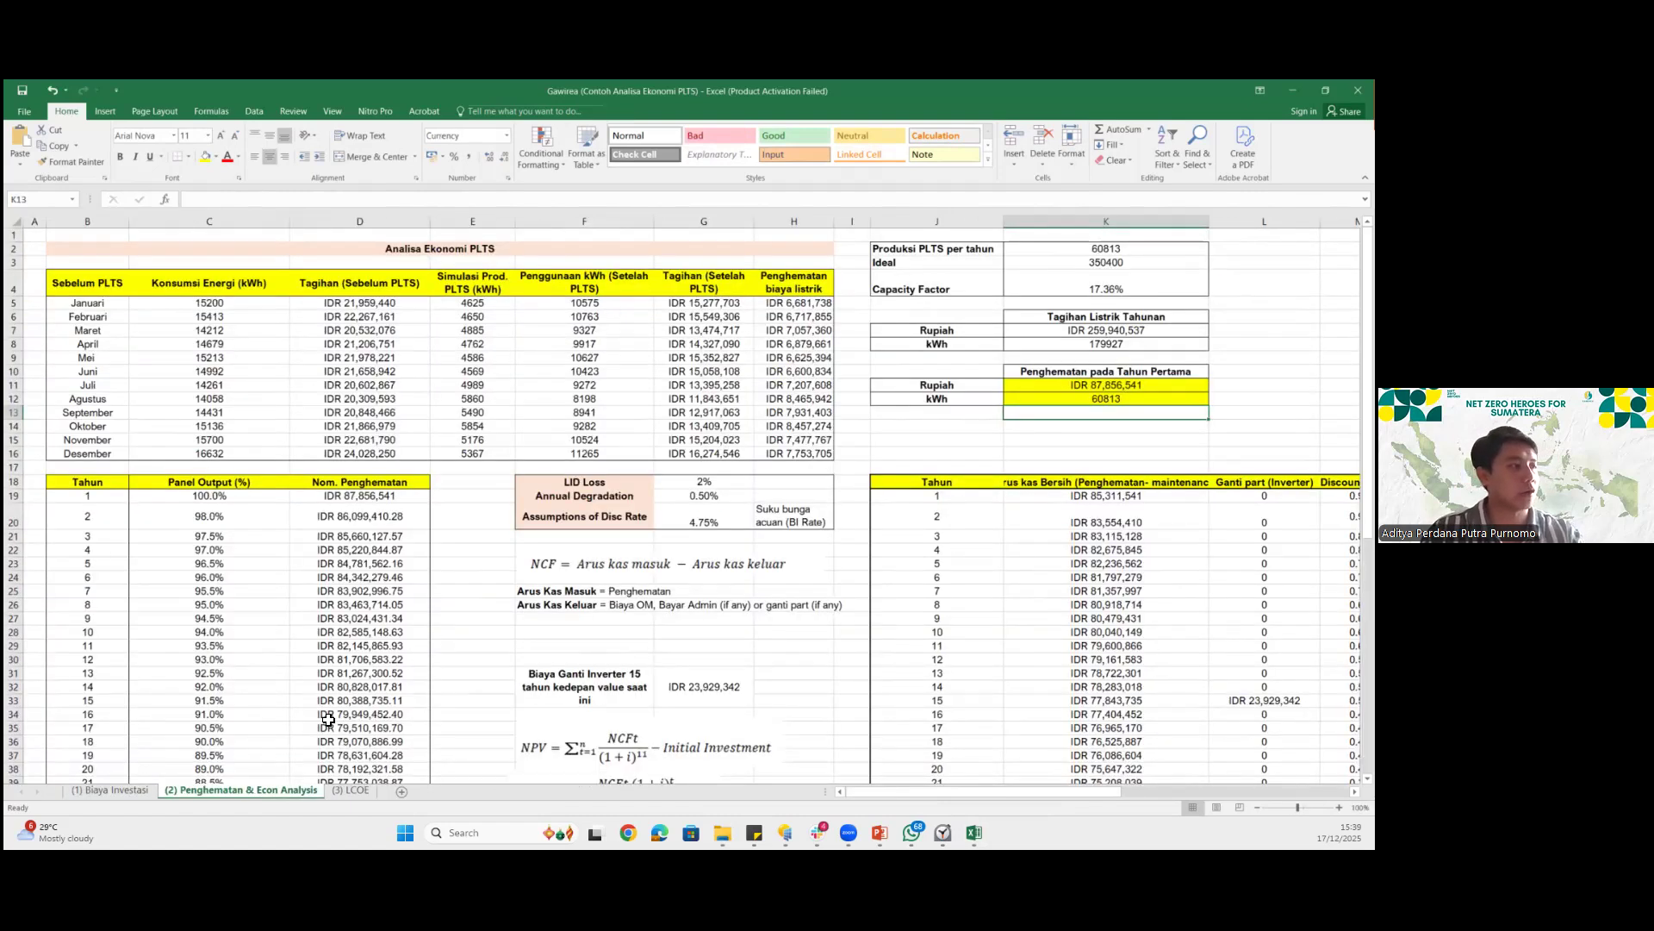
left_click(141, 791)
left_click(244, 791)
scroll(776, 556, "down", 3)
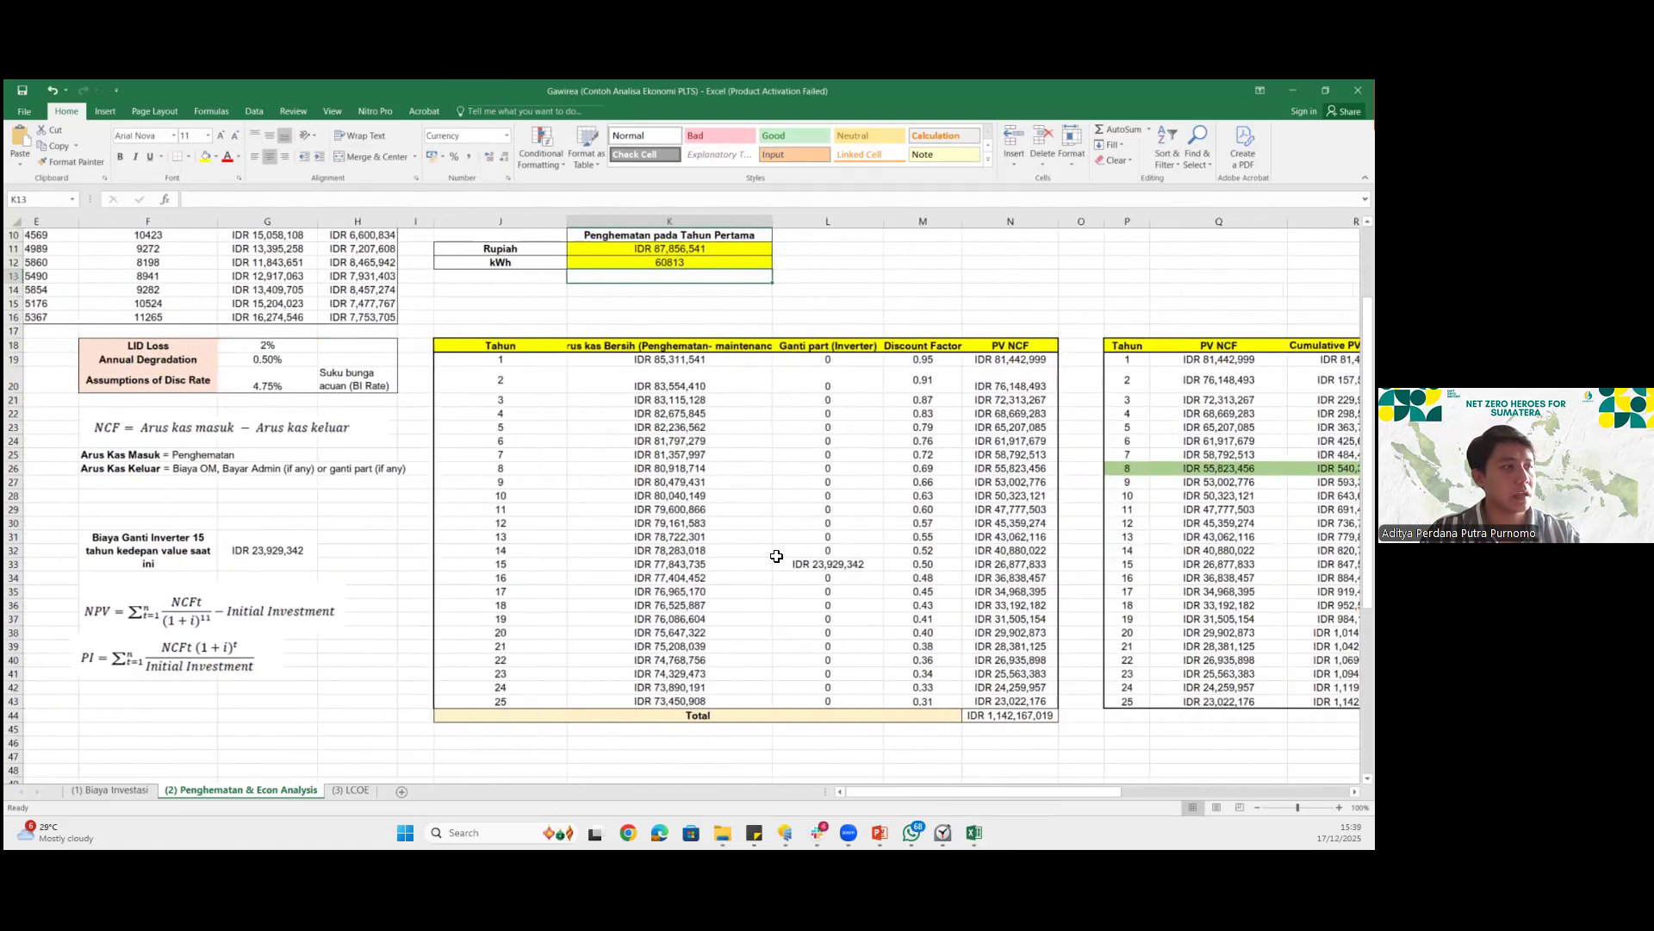
scroll(776, 555, "right", 4)
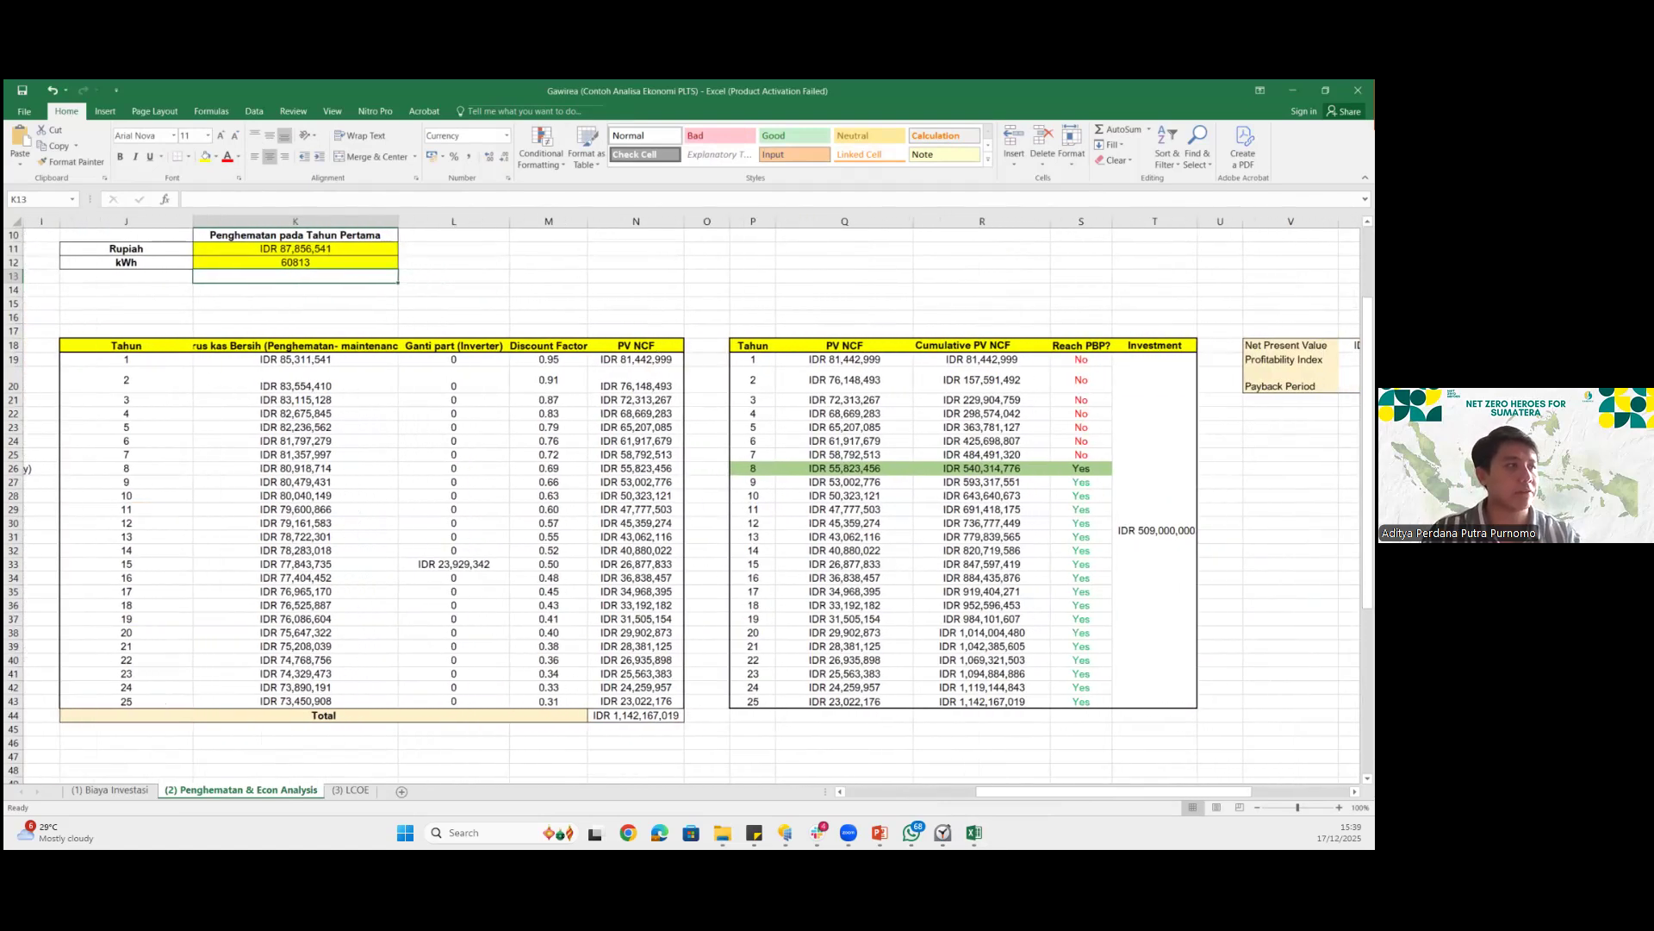
left_click(1081, 495)
scroll(1090, 501, "right", 3)
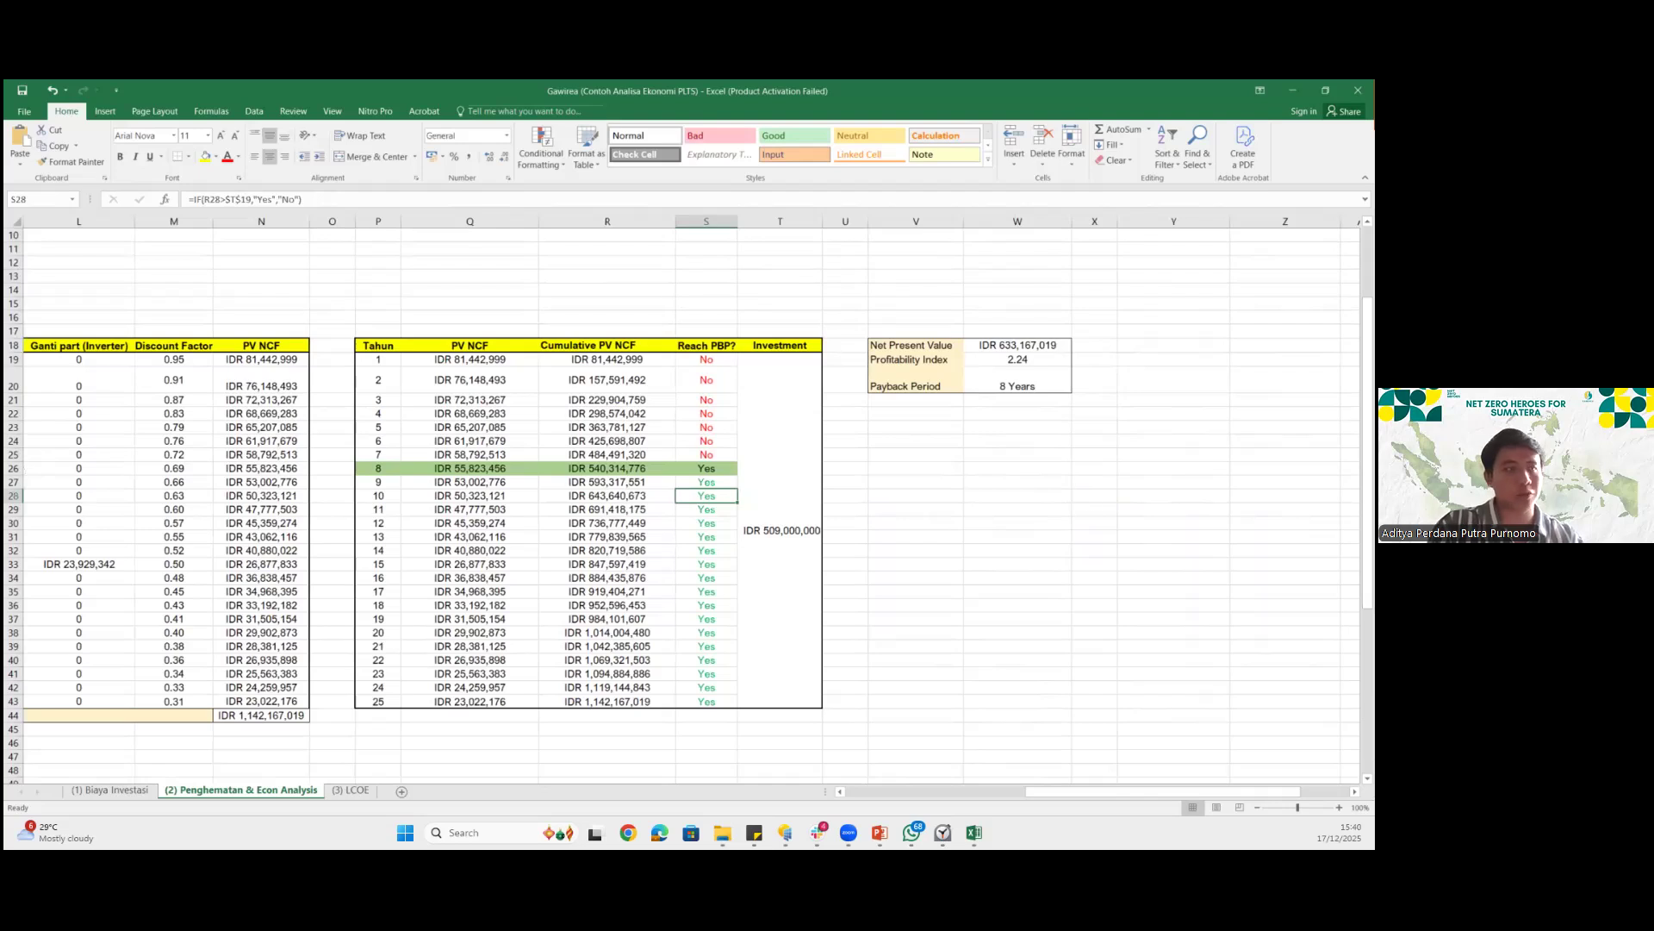
key("super+shift+s")
left_click_drag(859, 310, 1125, 434)
key("ctrl+v")
On the Biaya Investasi sheet, set the Panel surya 330 Wp unit cost in F5 to 3000 and check the total investment formula
scroll(594, 738, "left", 2)
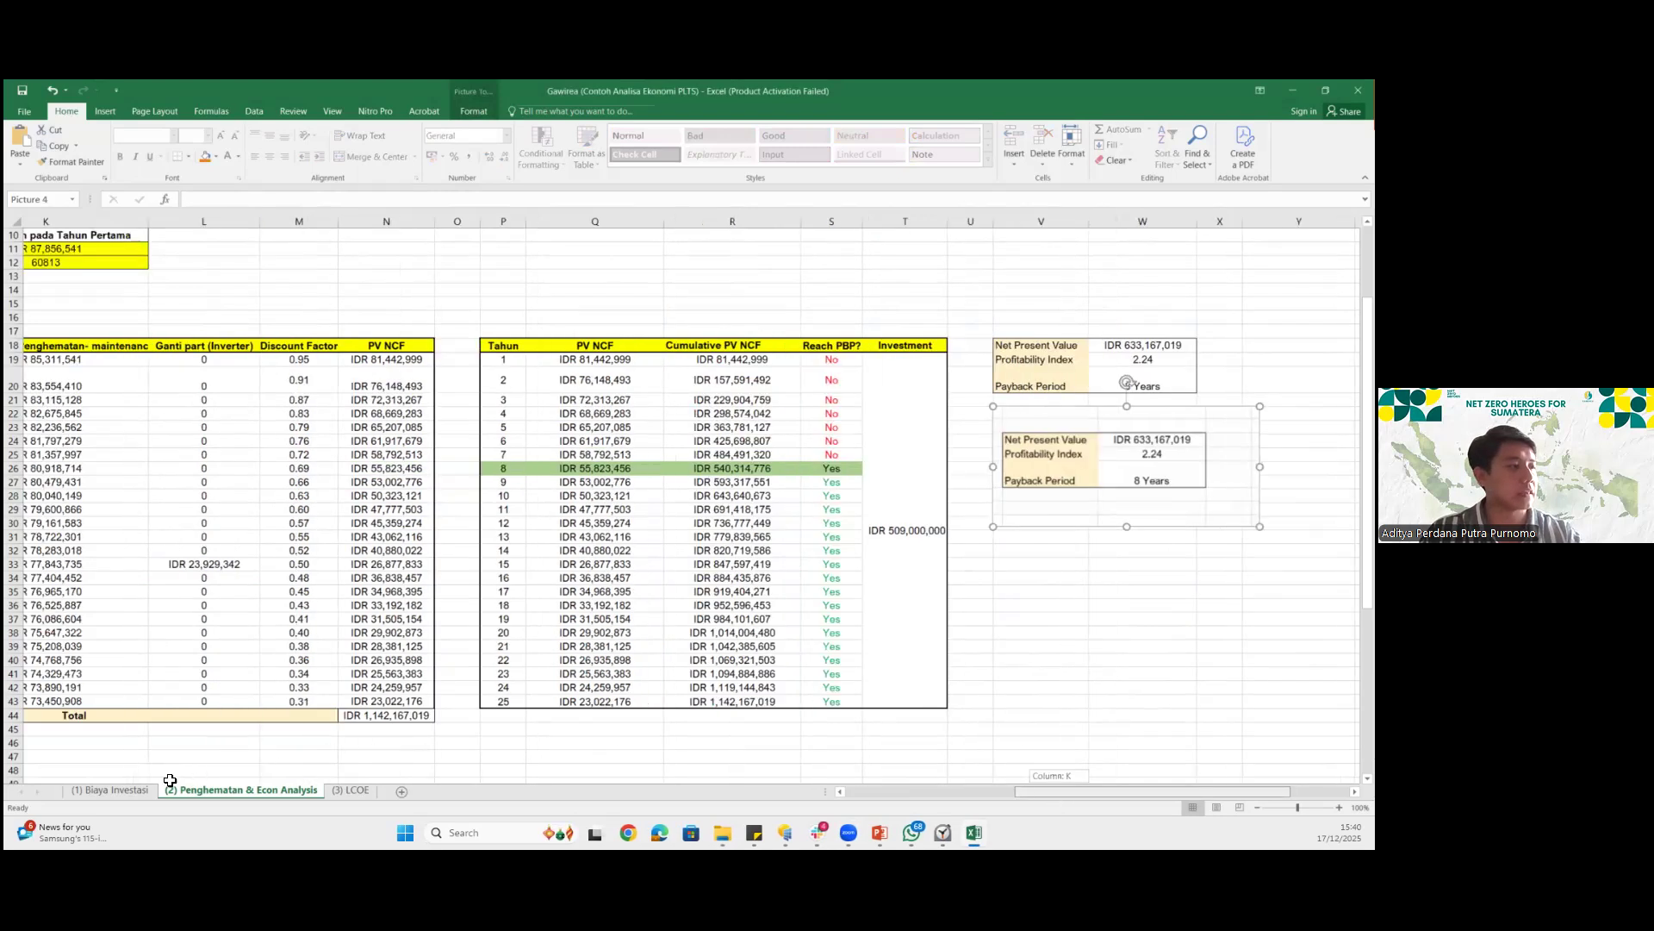
scroll(185, 780, "left", 5)
key("ctrl+Page_Up")
left_click(480, 295)
left_click(587, 296)
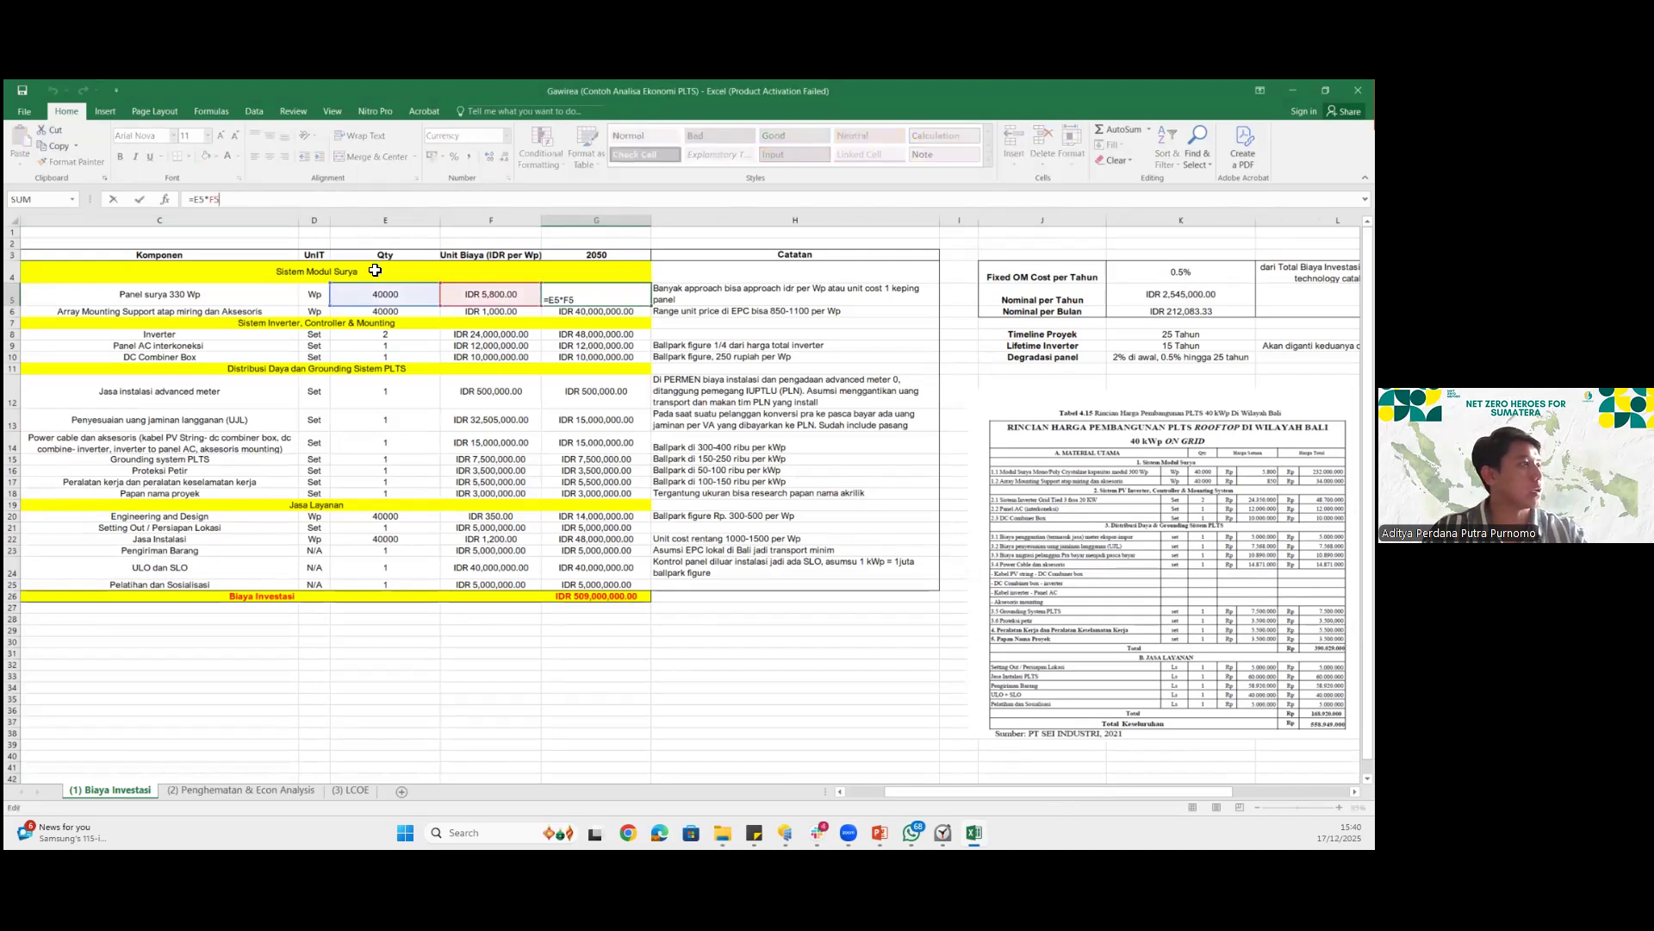
left_click(432, 297)
double_click(500, 294)
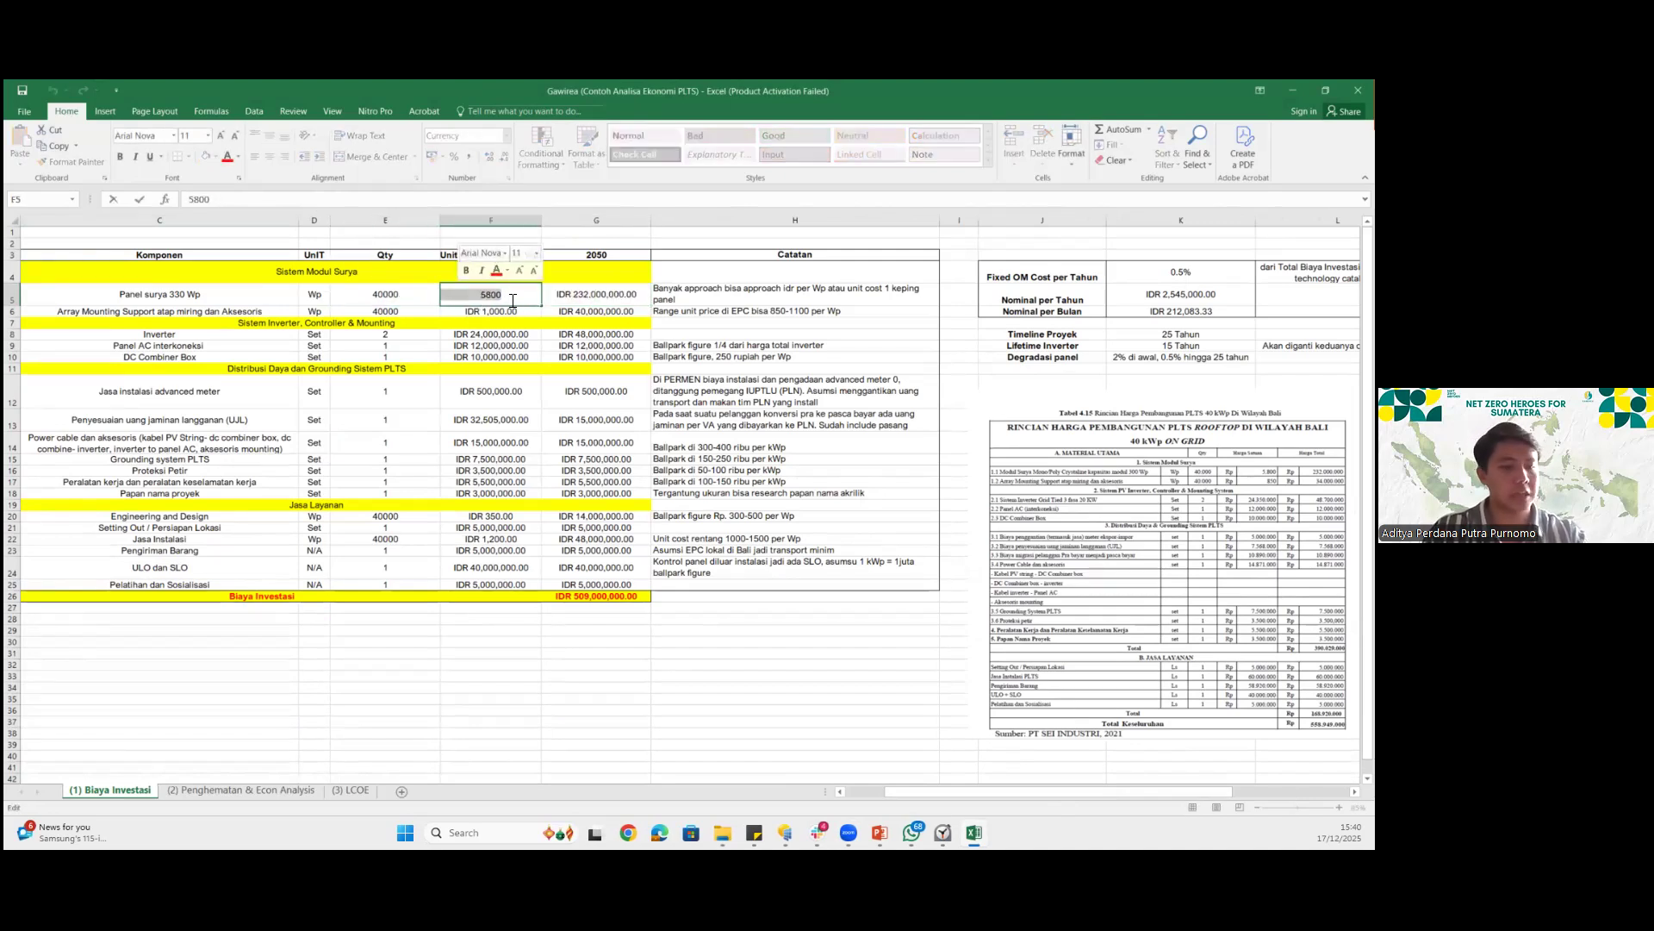
type("3000")
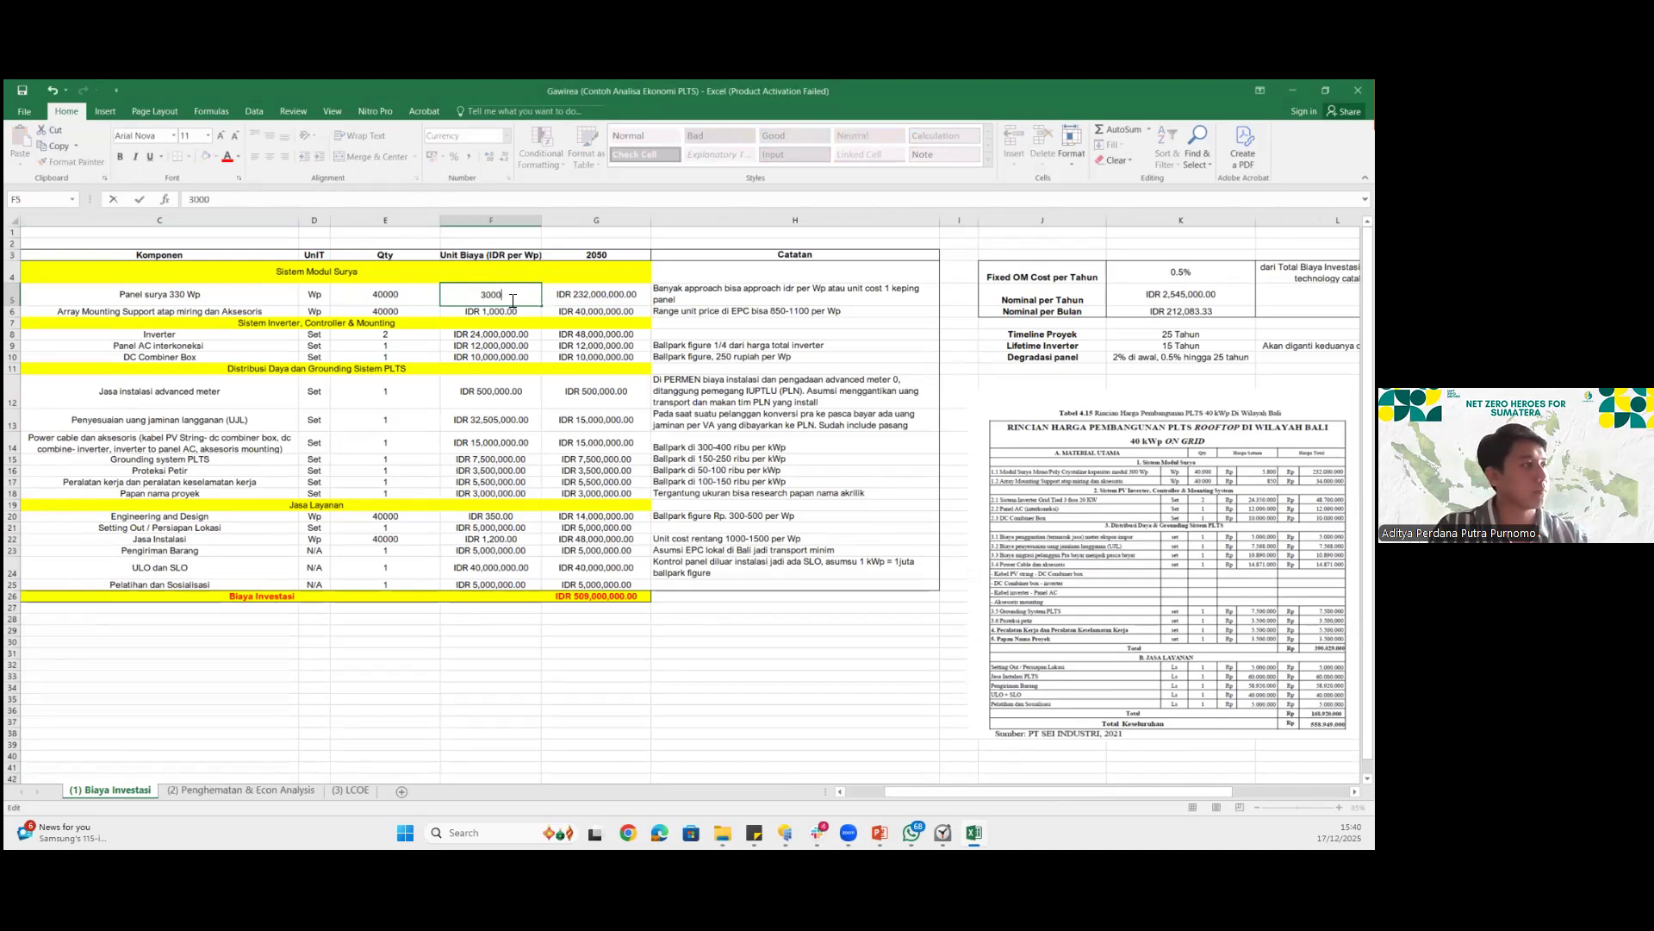
key("Return")
left_click(639, 596)
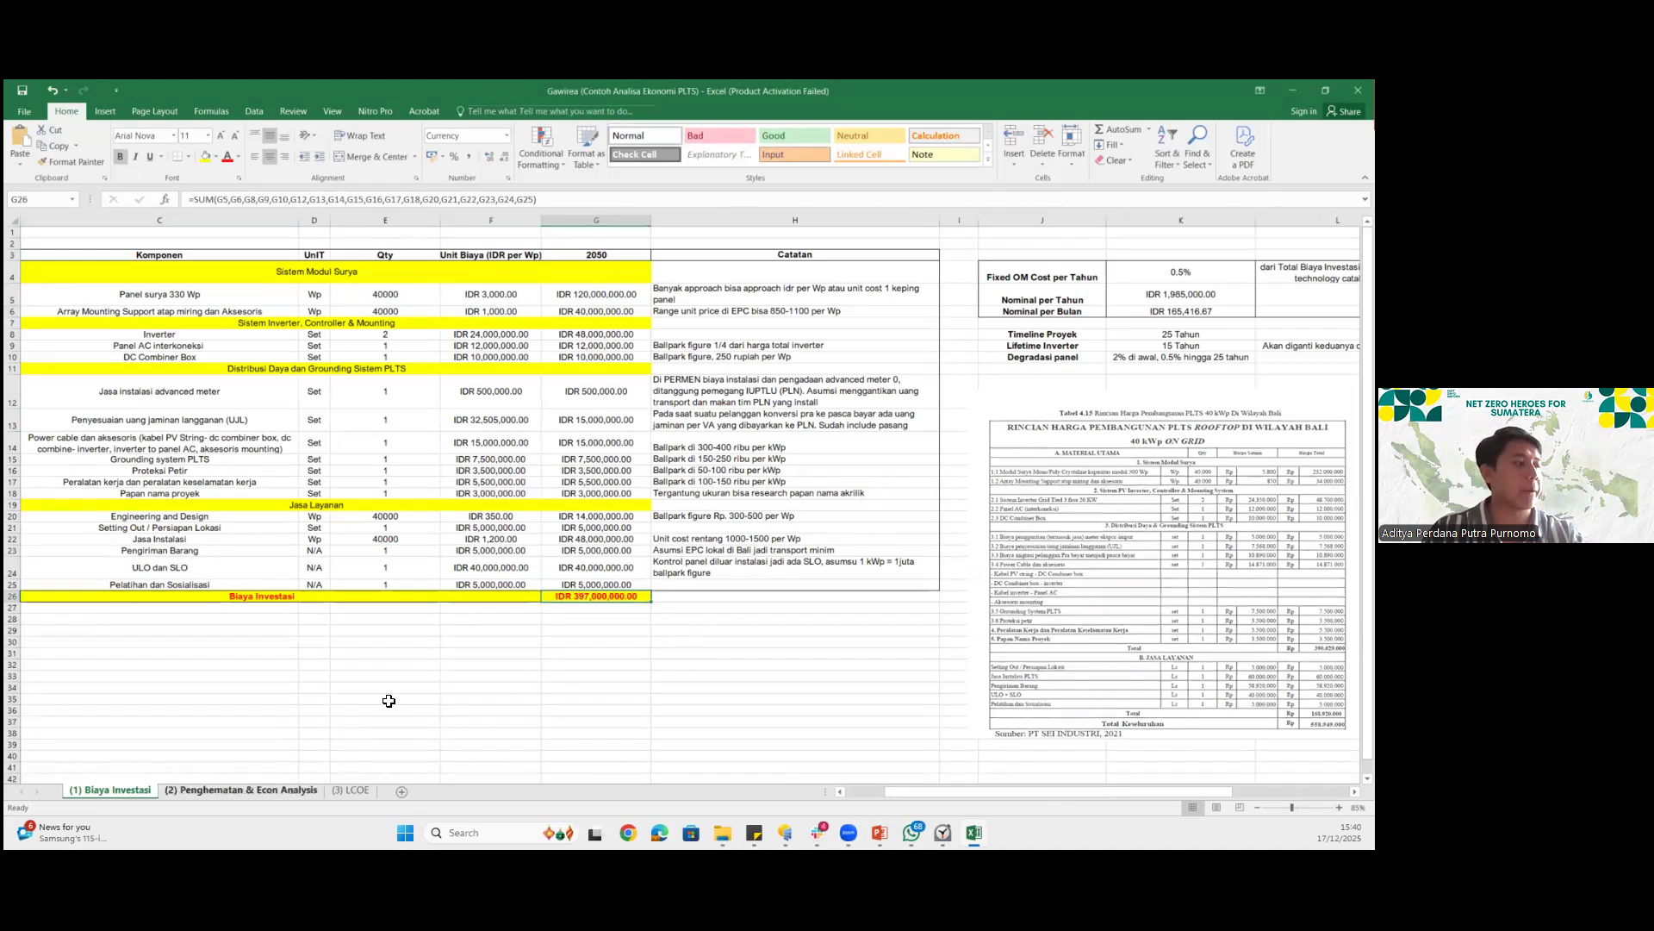
On the Penghematan & Econ Analysis sheet, examine the cumulative PV NCF against the investment and the Reach PBP? results around year 6
left_click(250, 790)
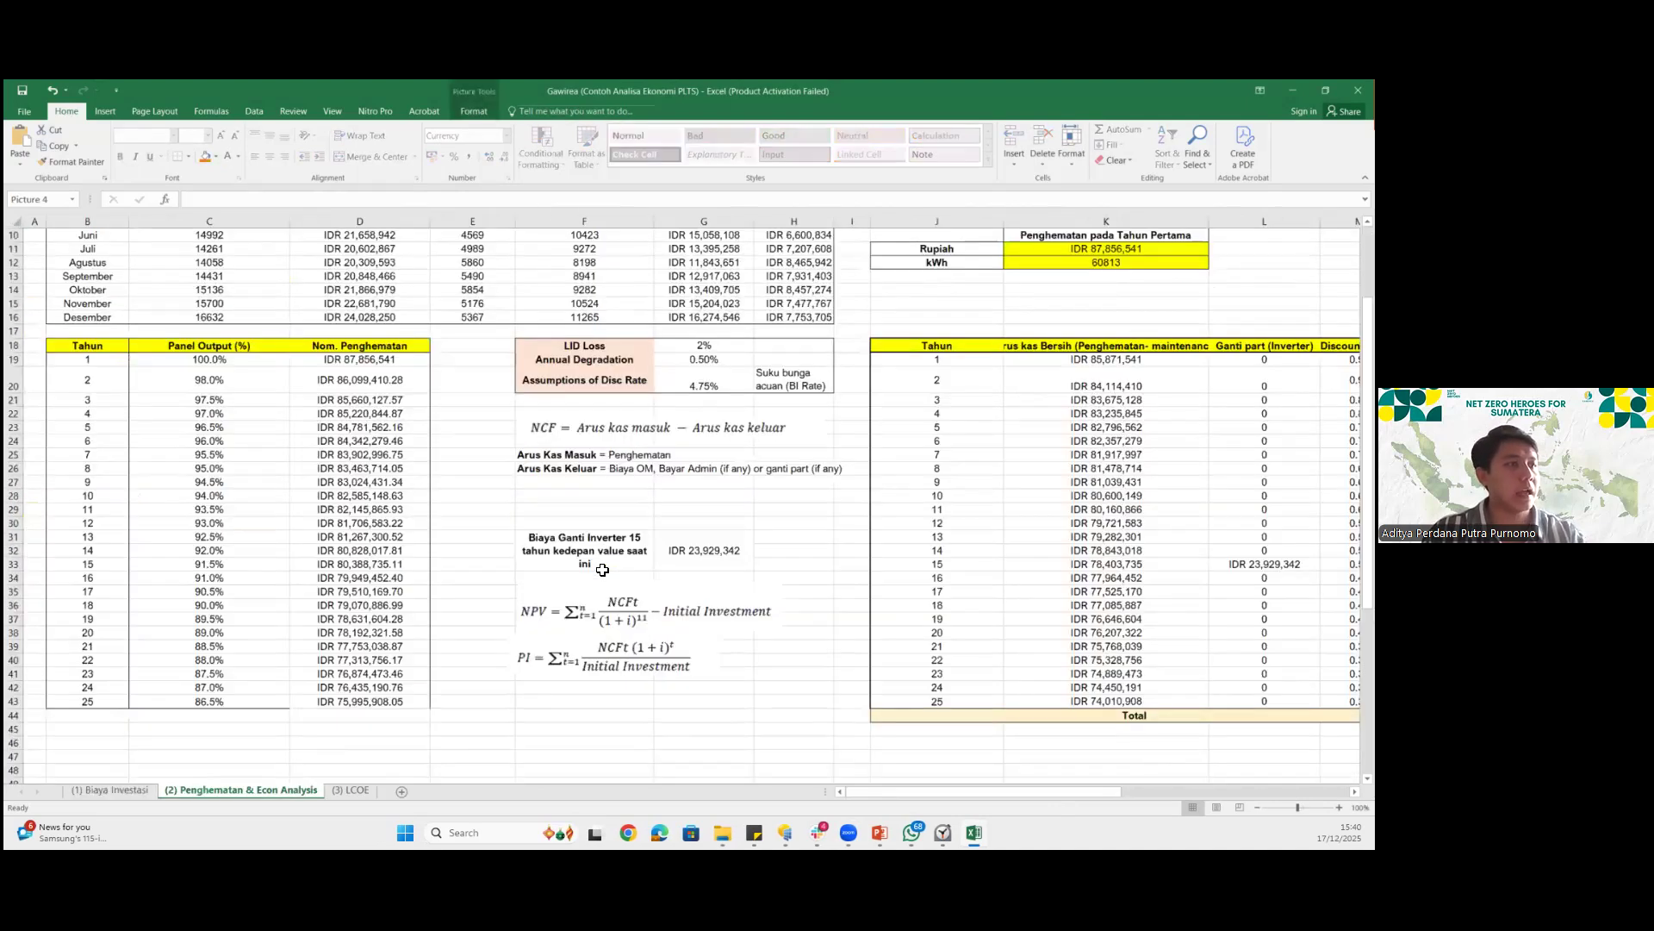
scroll(602, 569, "right", 5)
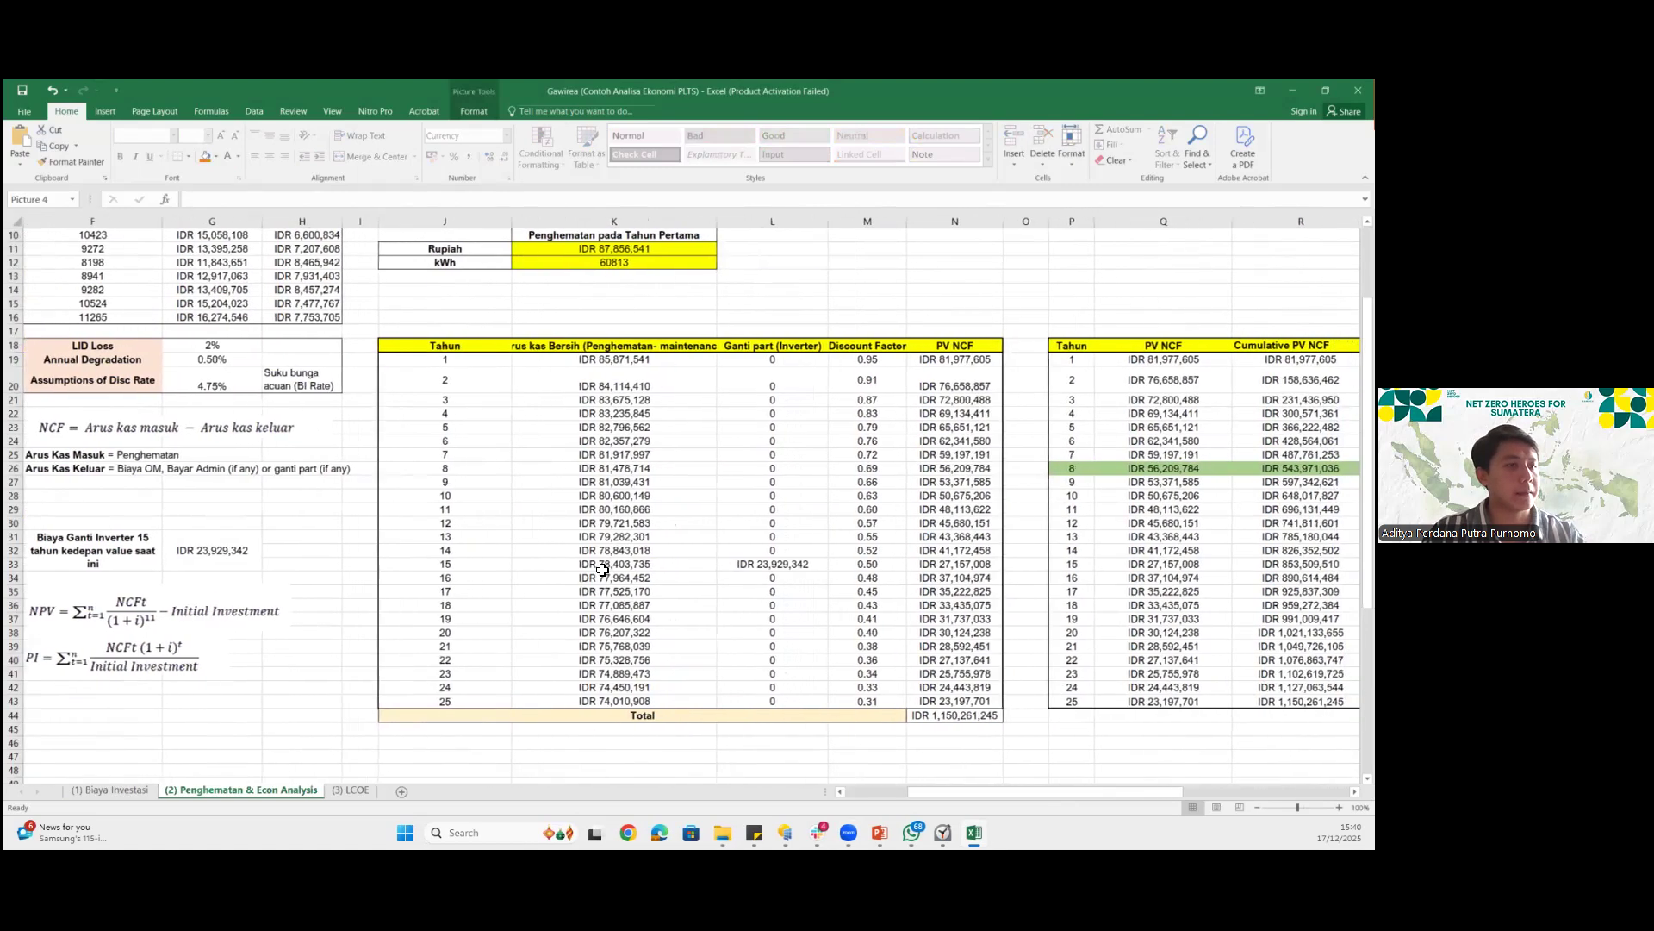
scroll(603, 570, "right", 6)
scroll(916, 452, "left", 2)
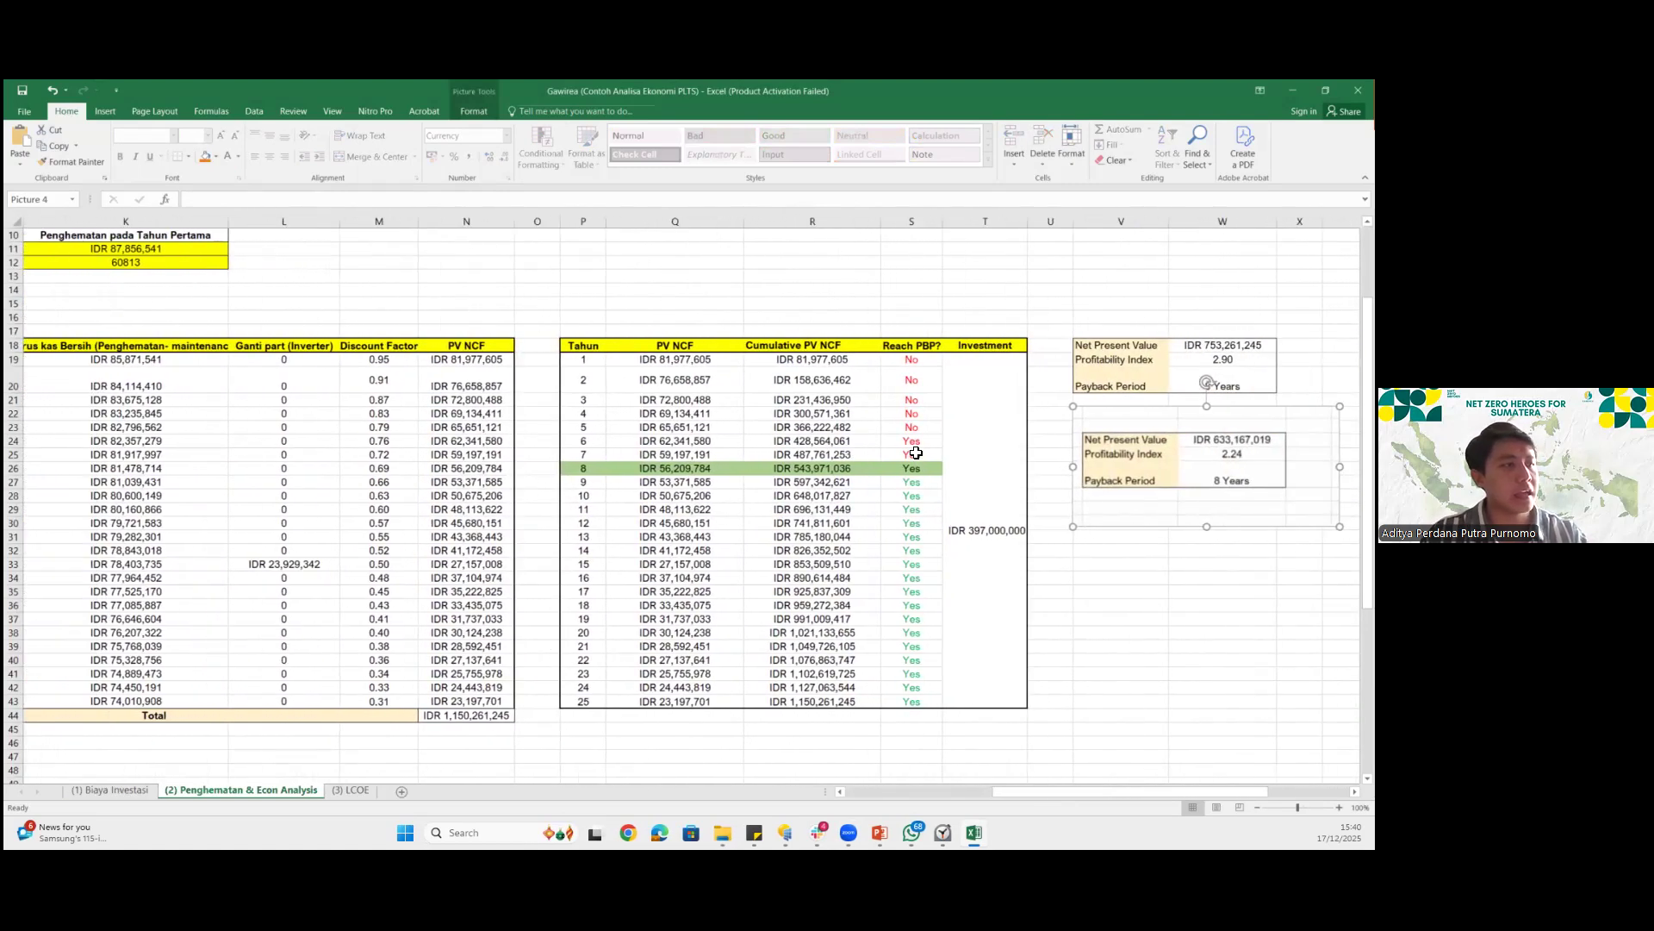
left_click_drag(911, 441, 599, 447)
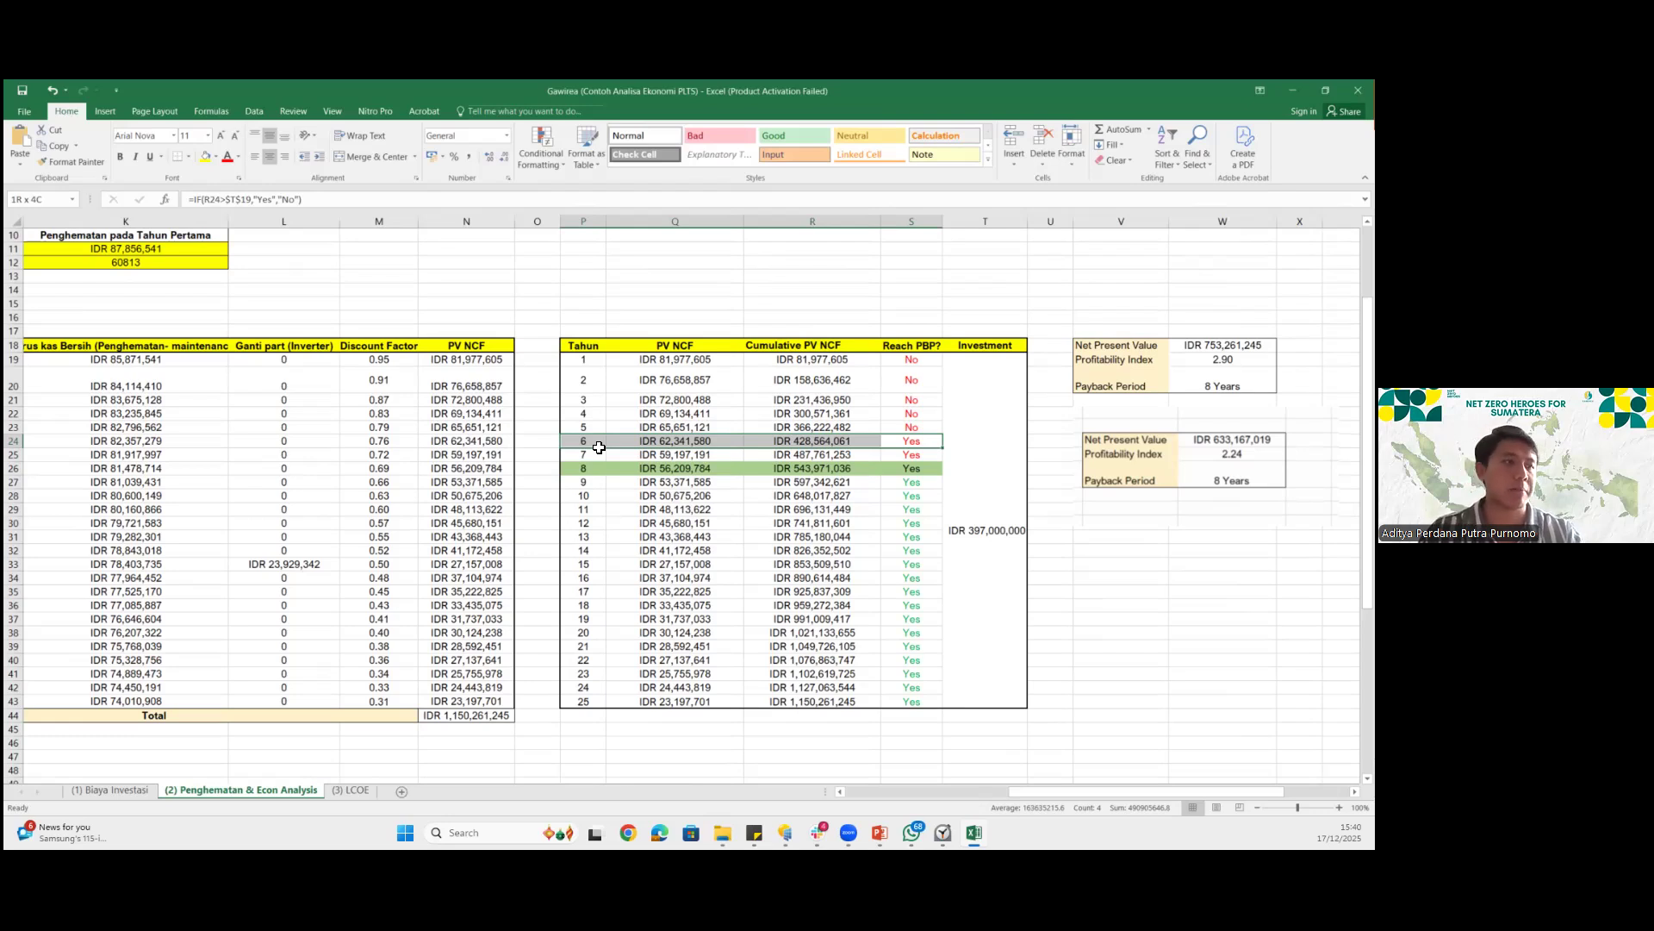
left_click_drag(599, 447, 601, 453)
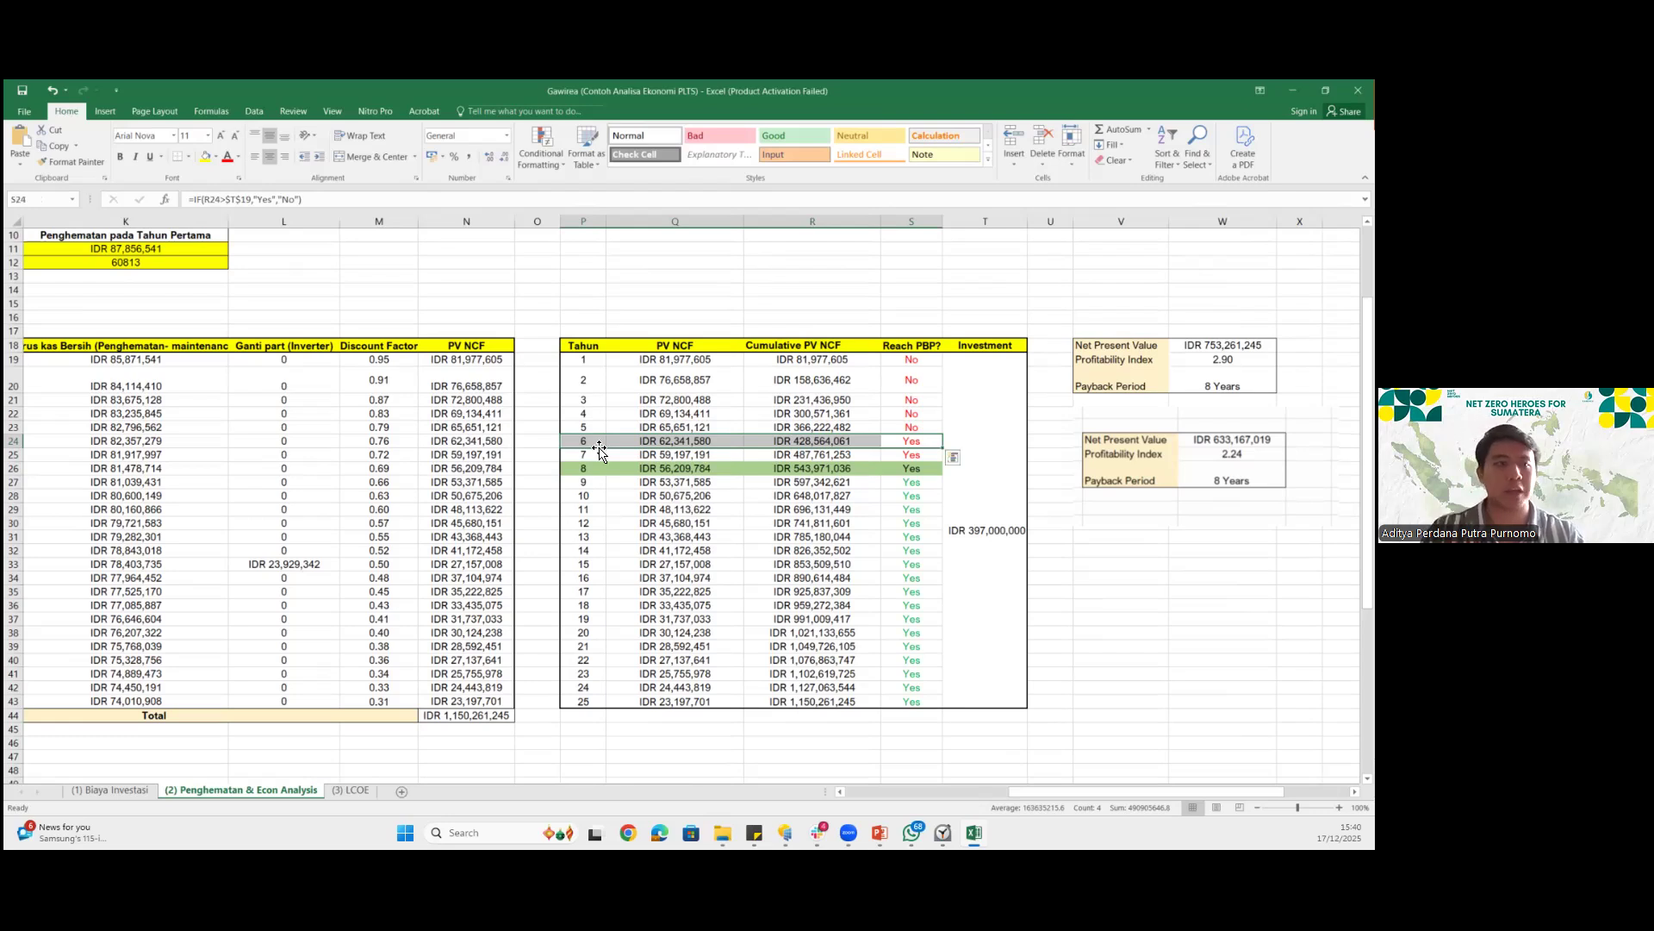
left_click(914, 454)
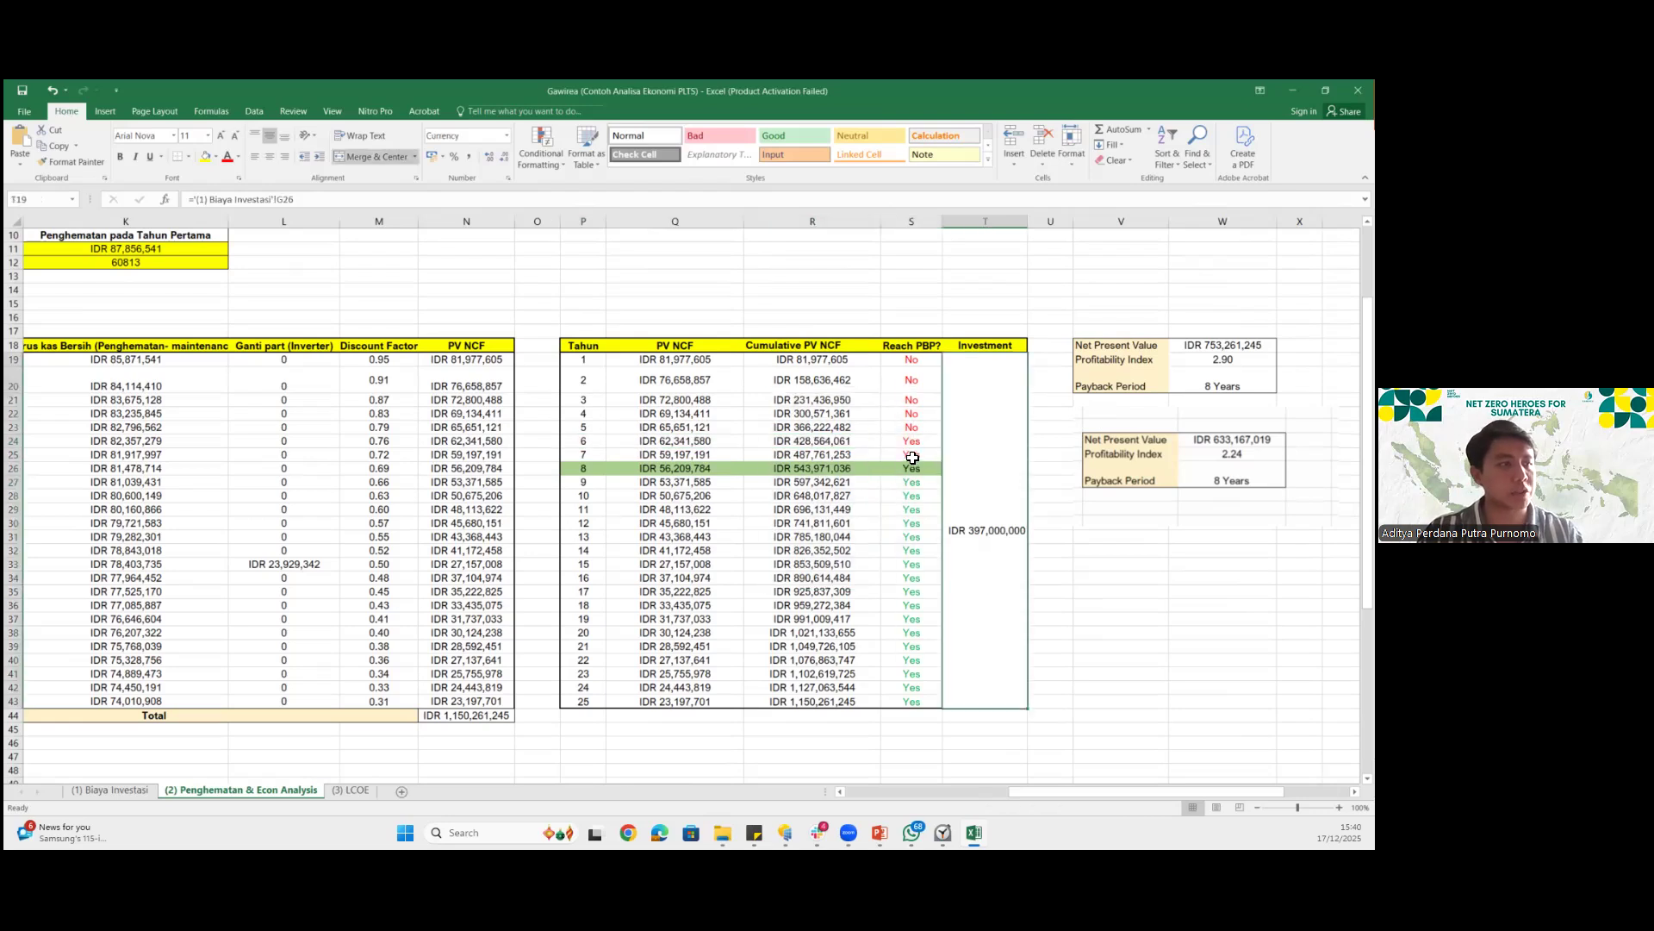
left_click_drag(925, 430, 814, 380)
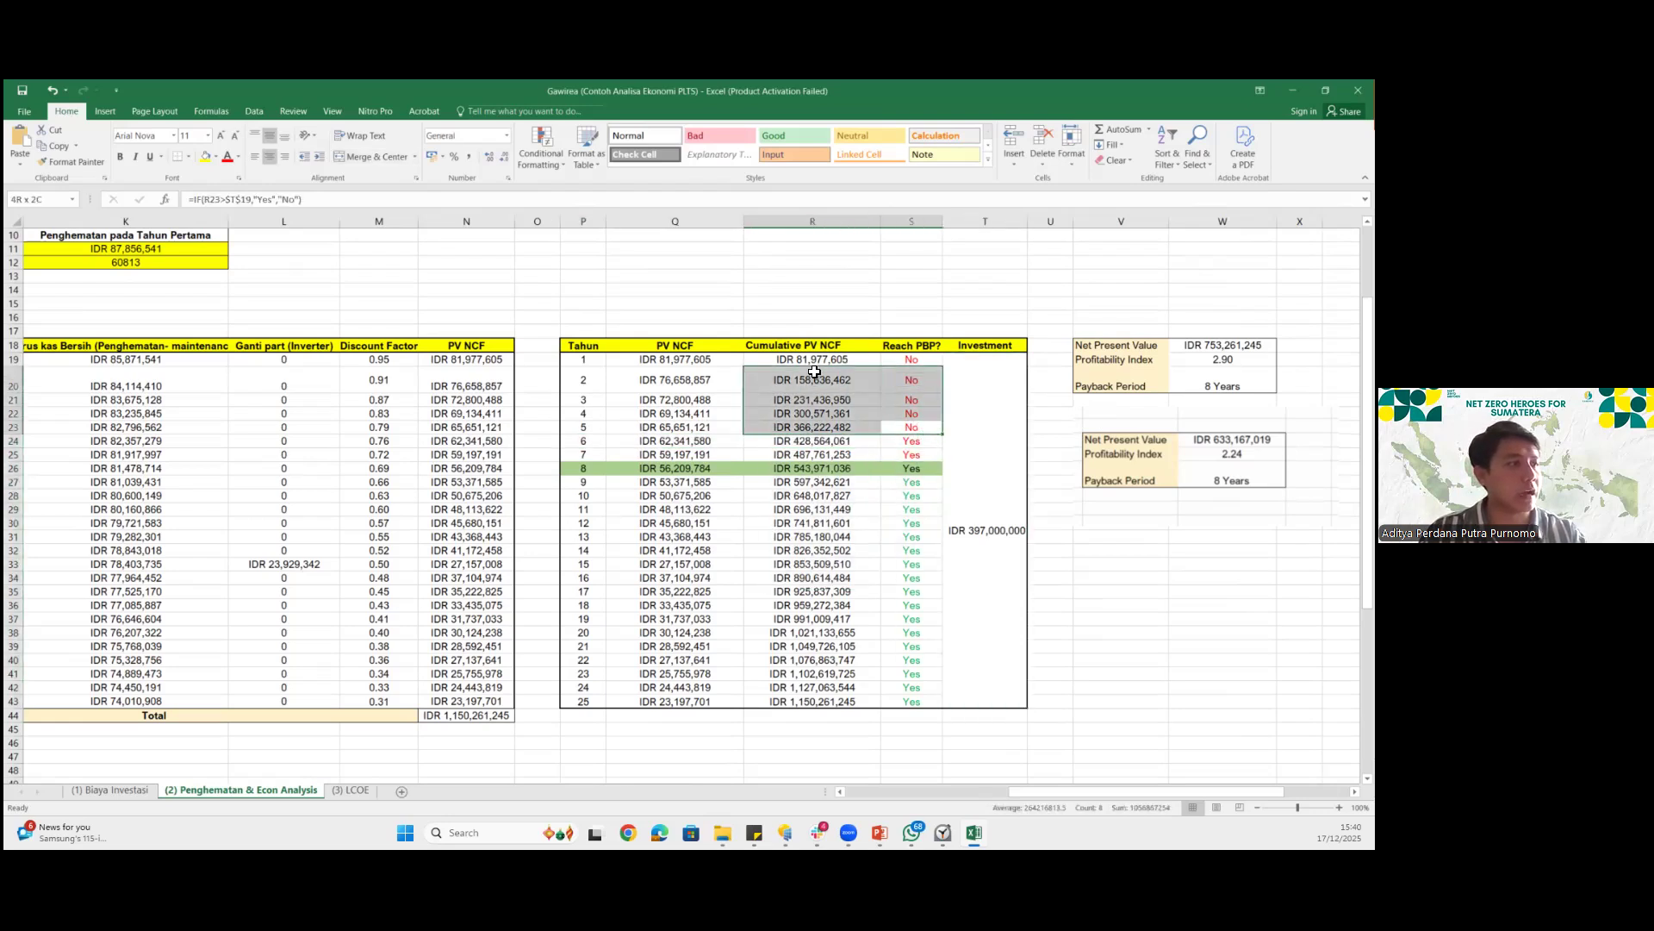
Check the Payback Period in W20 and compare the Net Present Value in W18 with the pasted snapshot
left_click(1204, 415)
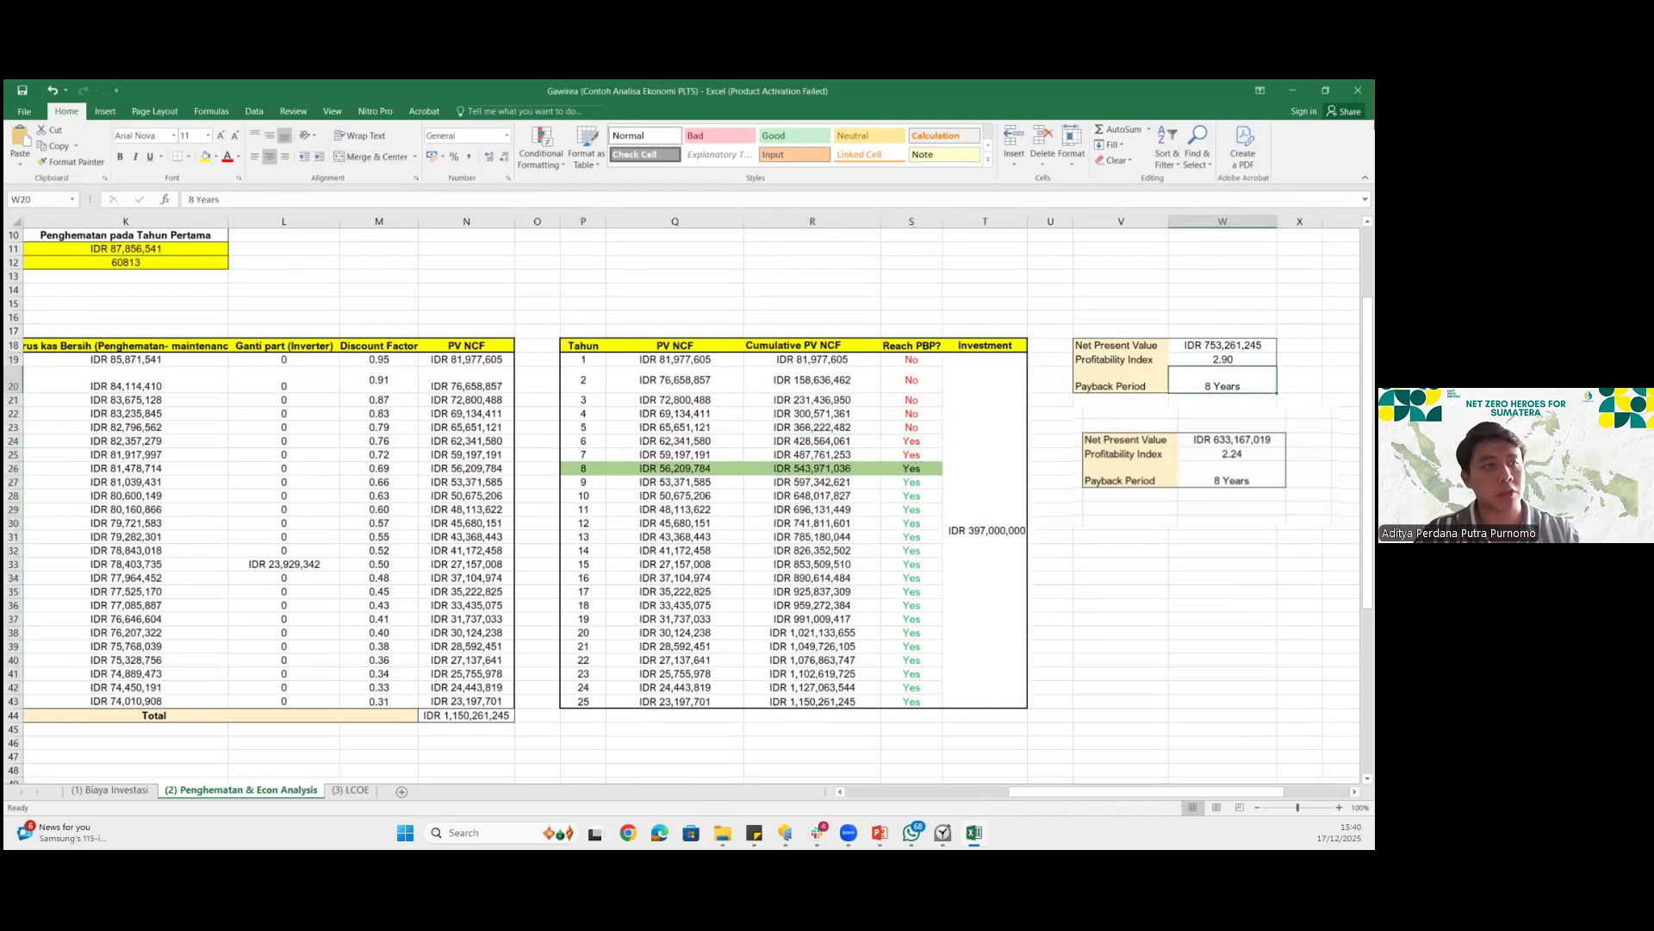
left_click_drag(1204, 457, 1200, 456)
left_click(1121, 345)
left_click(1223, 345)
left_click(1225, 439)
left_click(1222, 345)
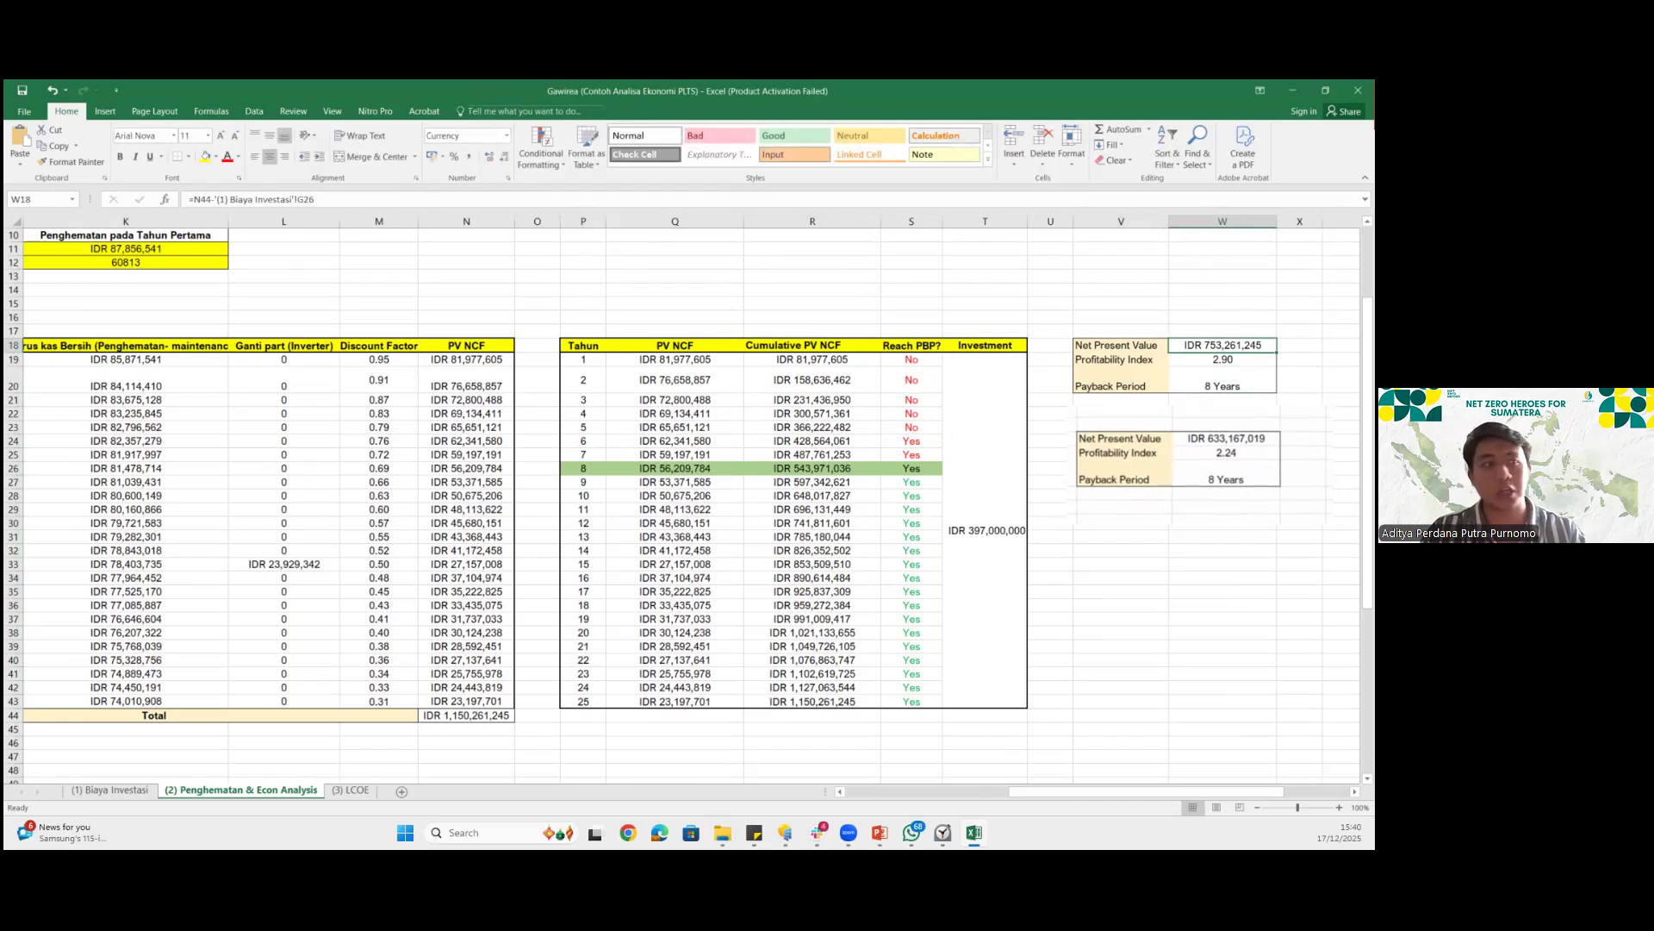
Compare the recalculated Profitability Index with the pasted snapshot and review the surrounding cash flow tables
left_click(1121, 360)
left_click_drag(1206, 456, 1207, 459)
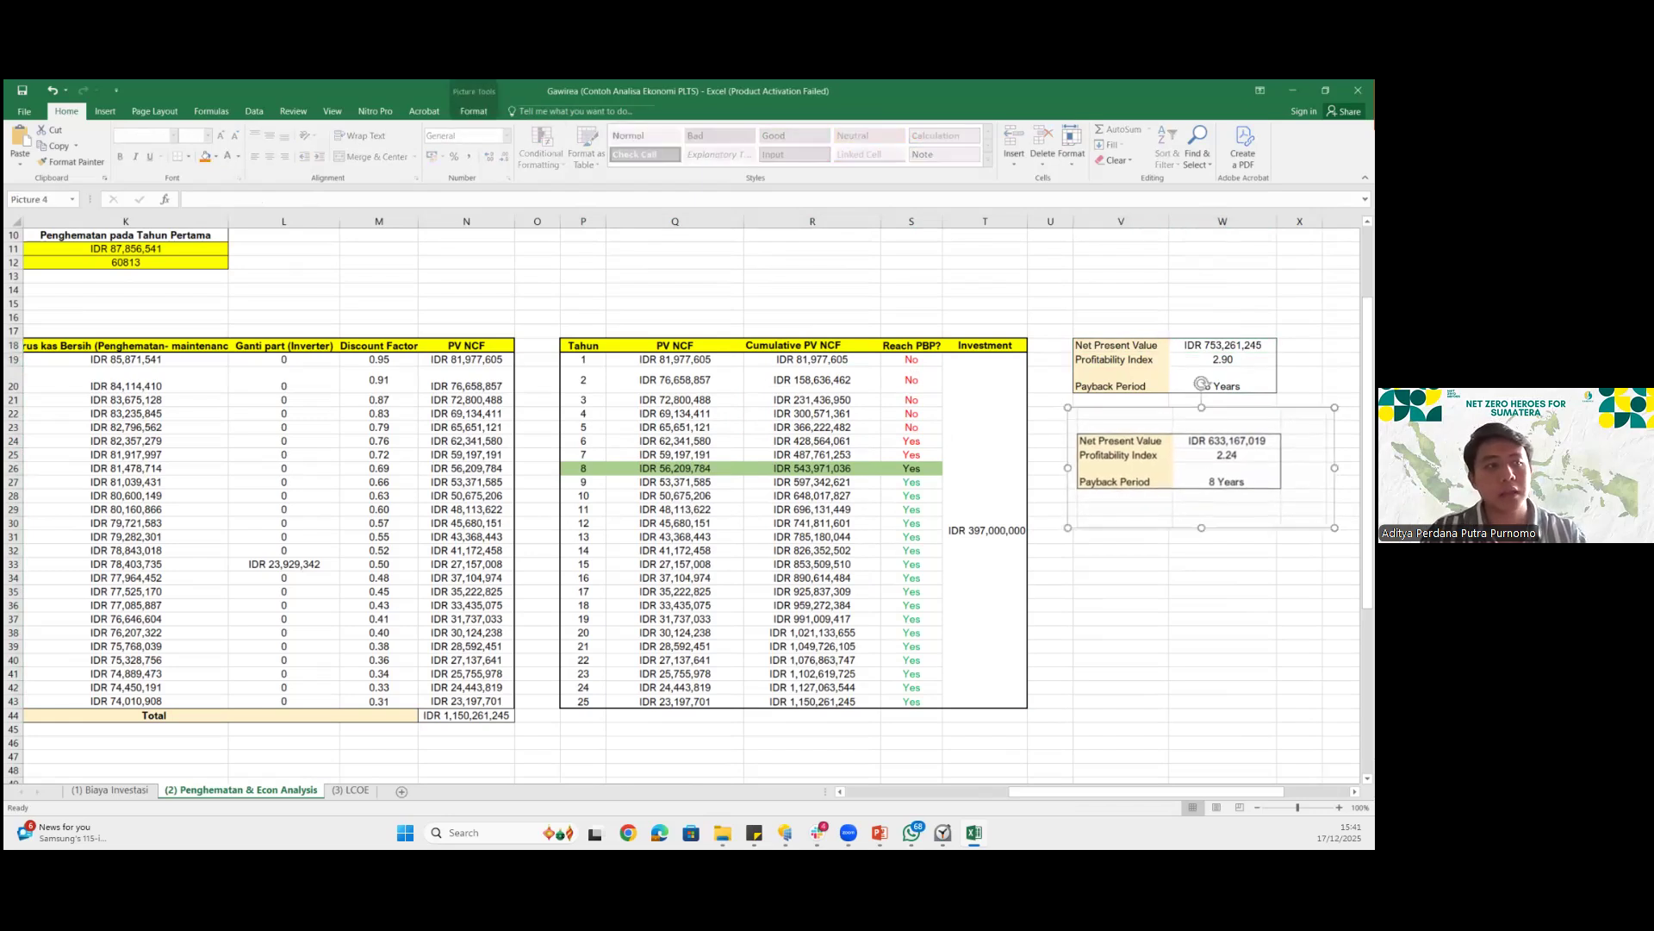
left_click(1201, 383)
left_click(1115, 537)
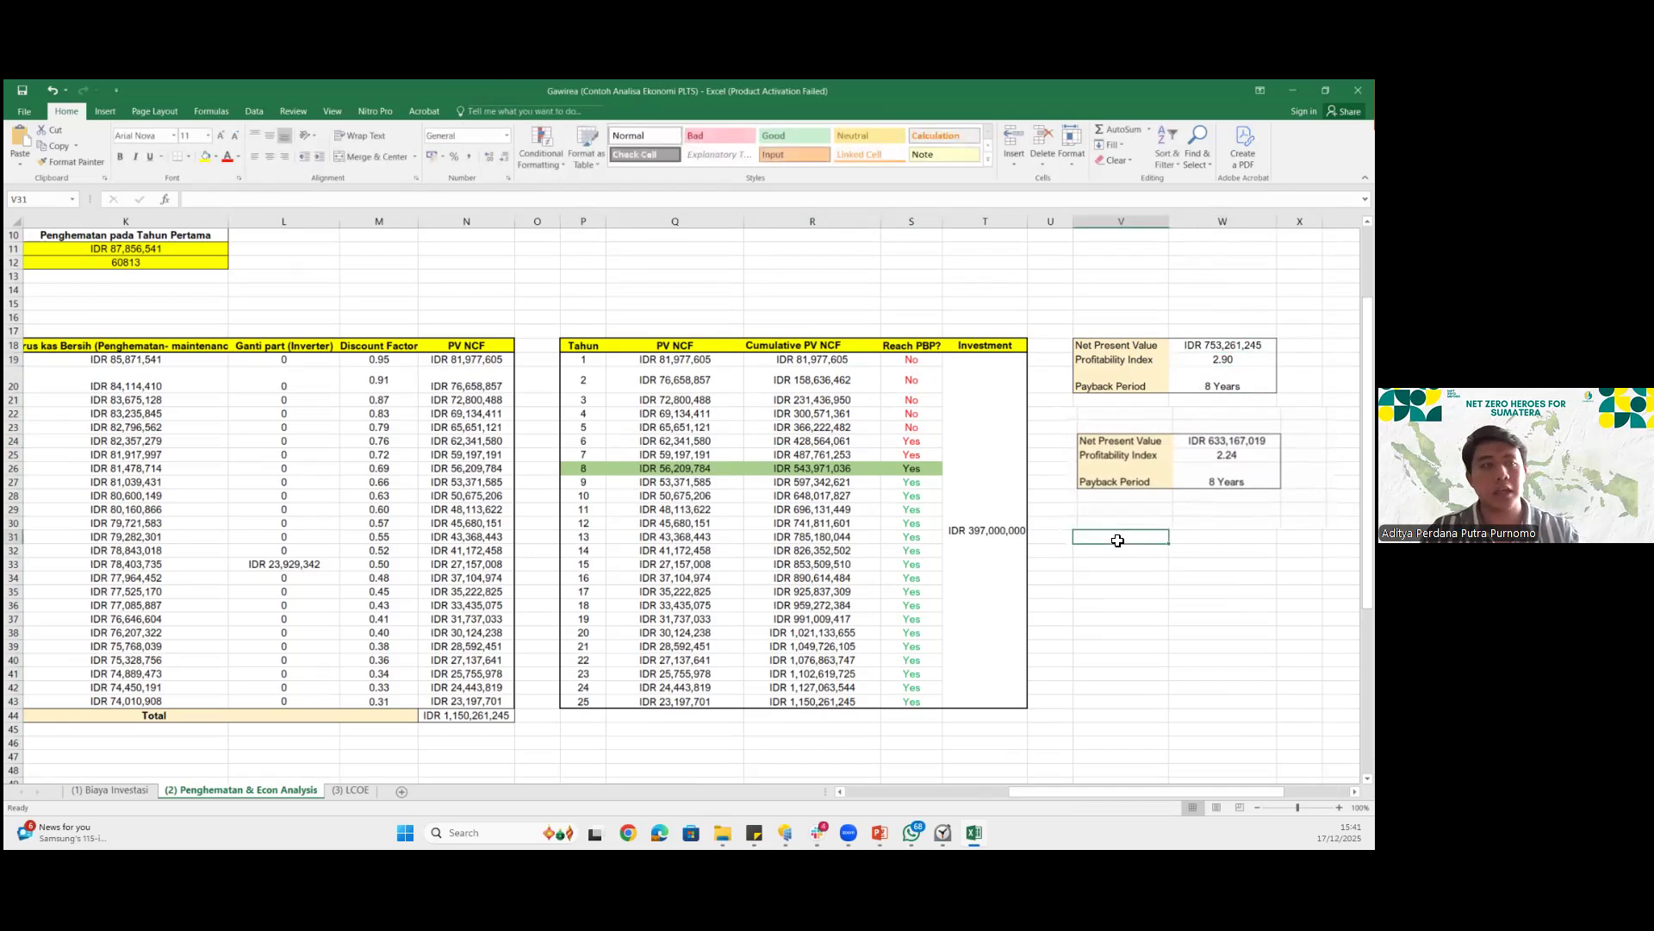
scroll(1112, 552, "up", 1)
scroll(1112, 552, "up", 1)
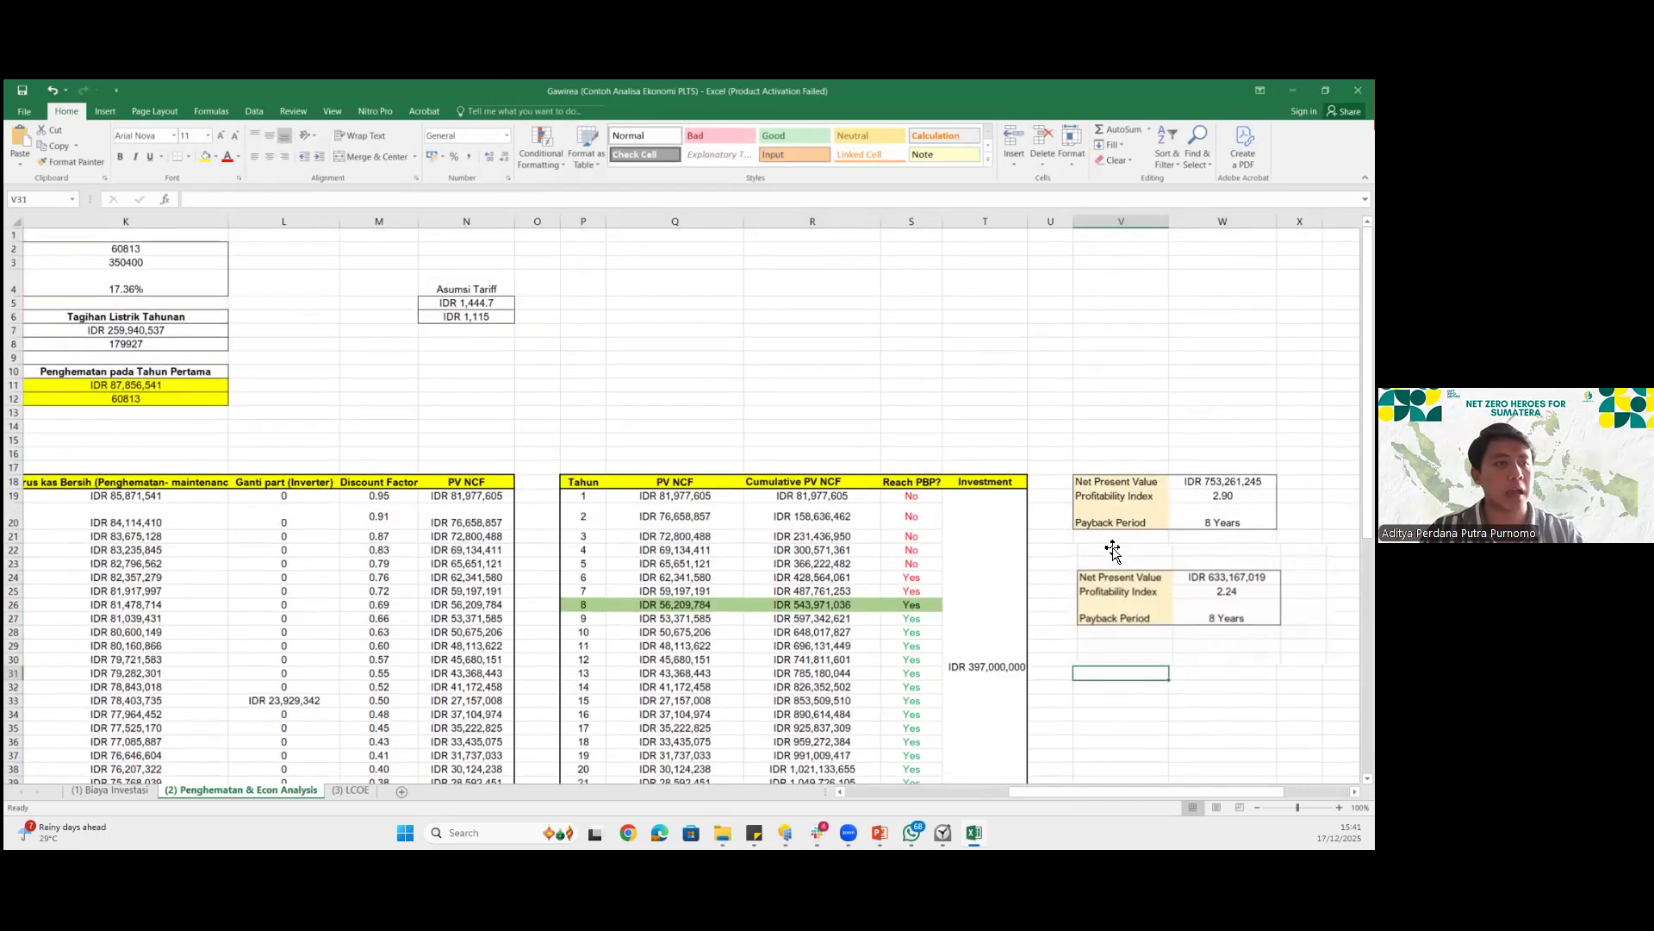
scroll(1112, 550, "down", 1)
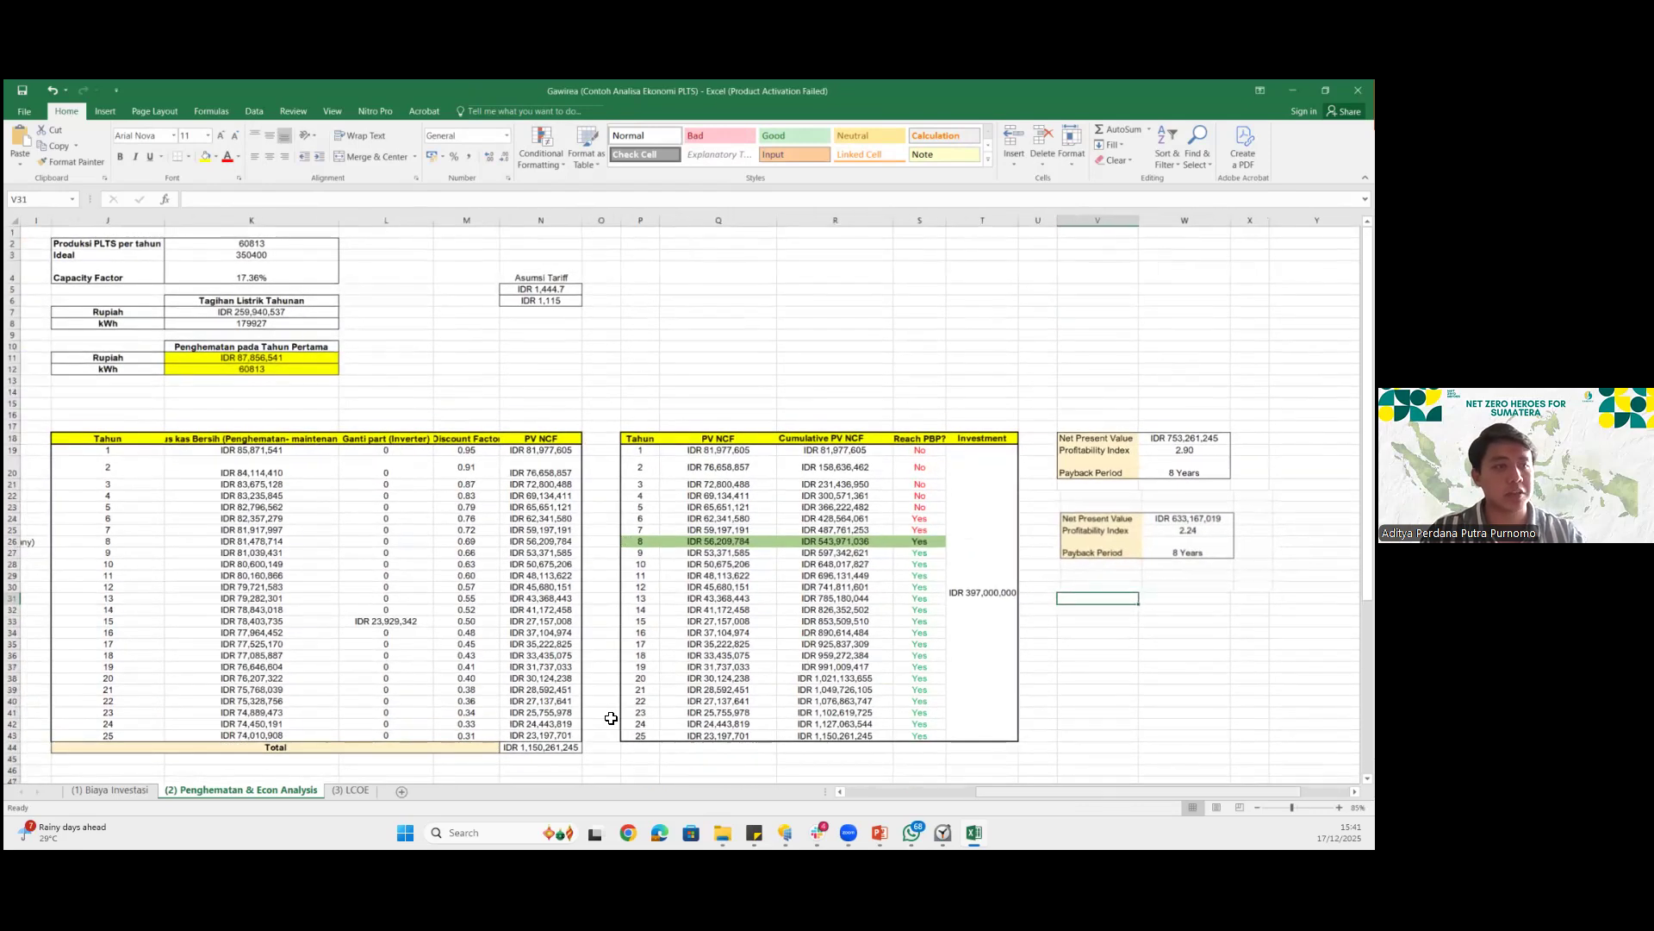
Restore the Panel surya 330 Wp unit cost on the Biaya Investasi sheet to 5800
left_click(112, 791)
left_click(485, 294)
type("5,800")
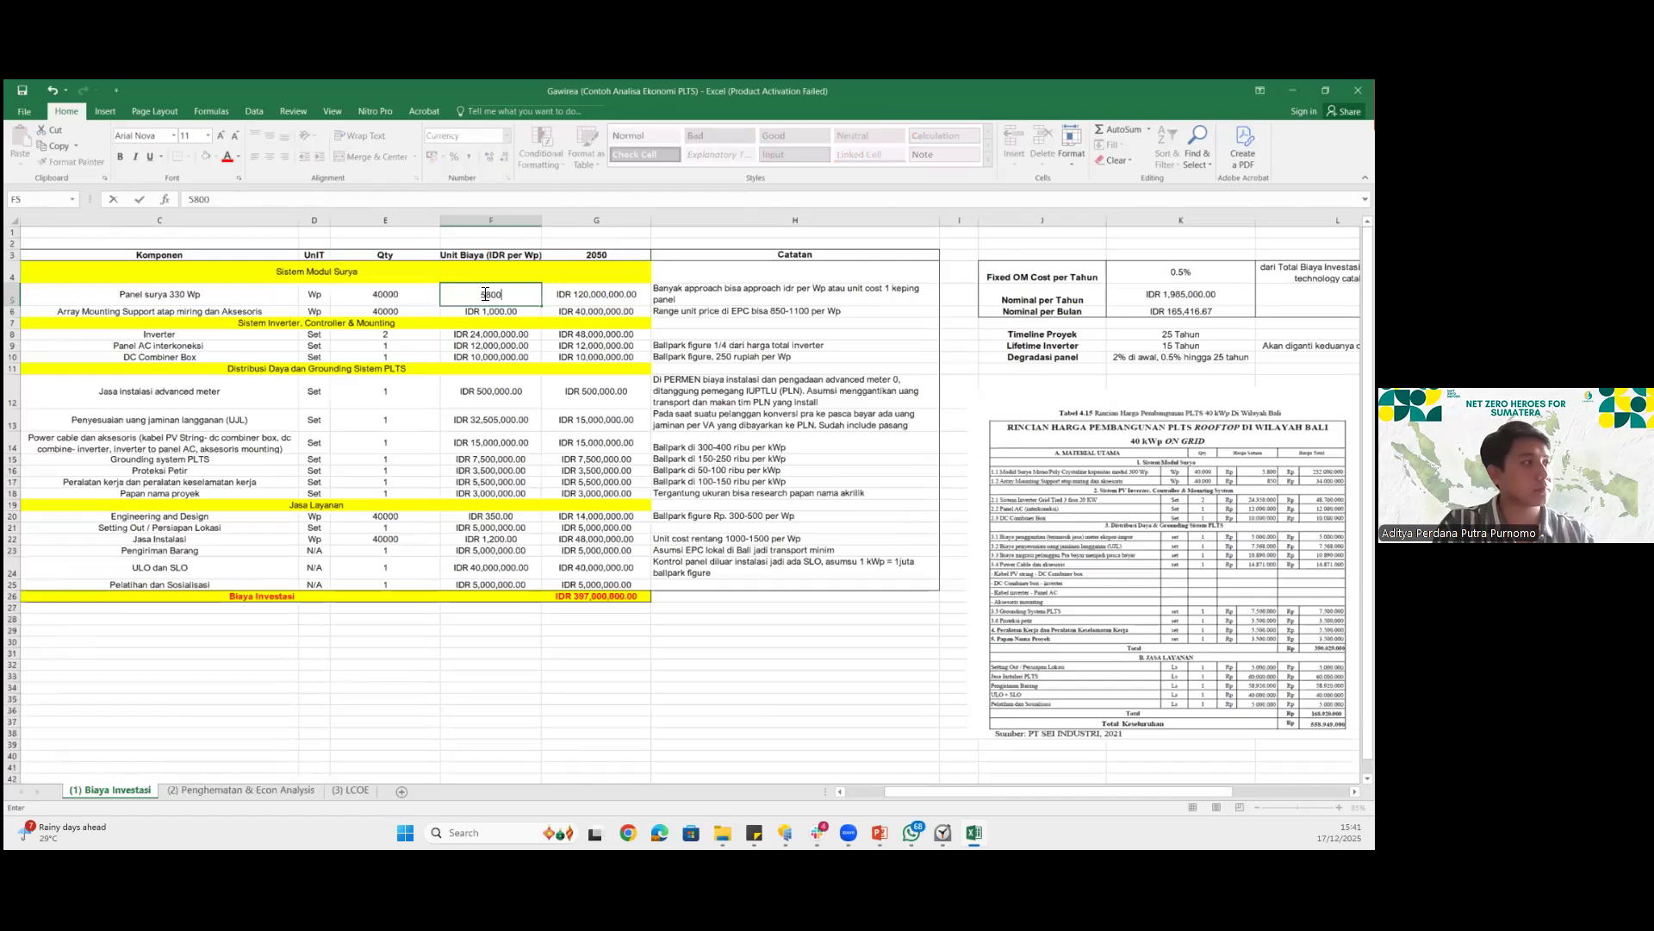
key("Return")
Check the Nominal per Tahun formula in K5 and set the Fixed OM Cost Per Tahun in K4 to 0.01%
left_click(1180, 294)
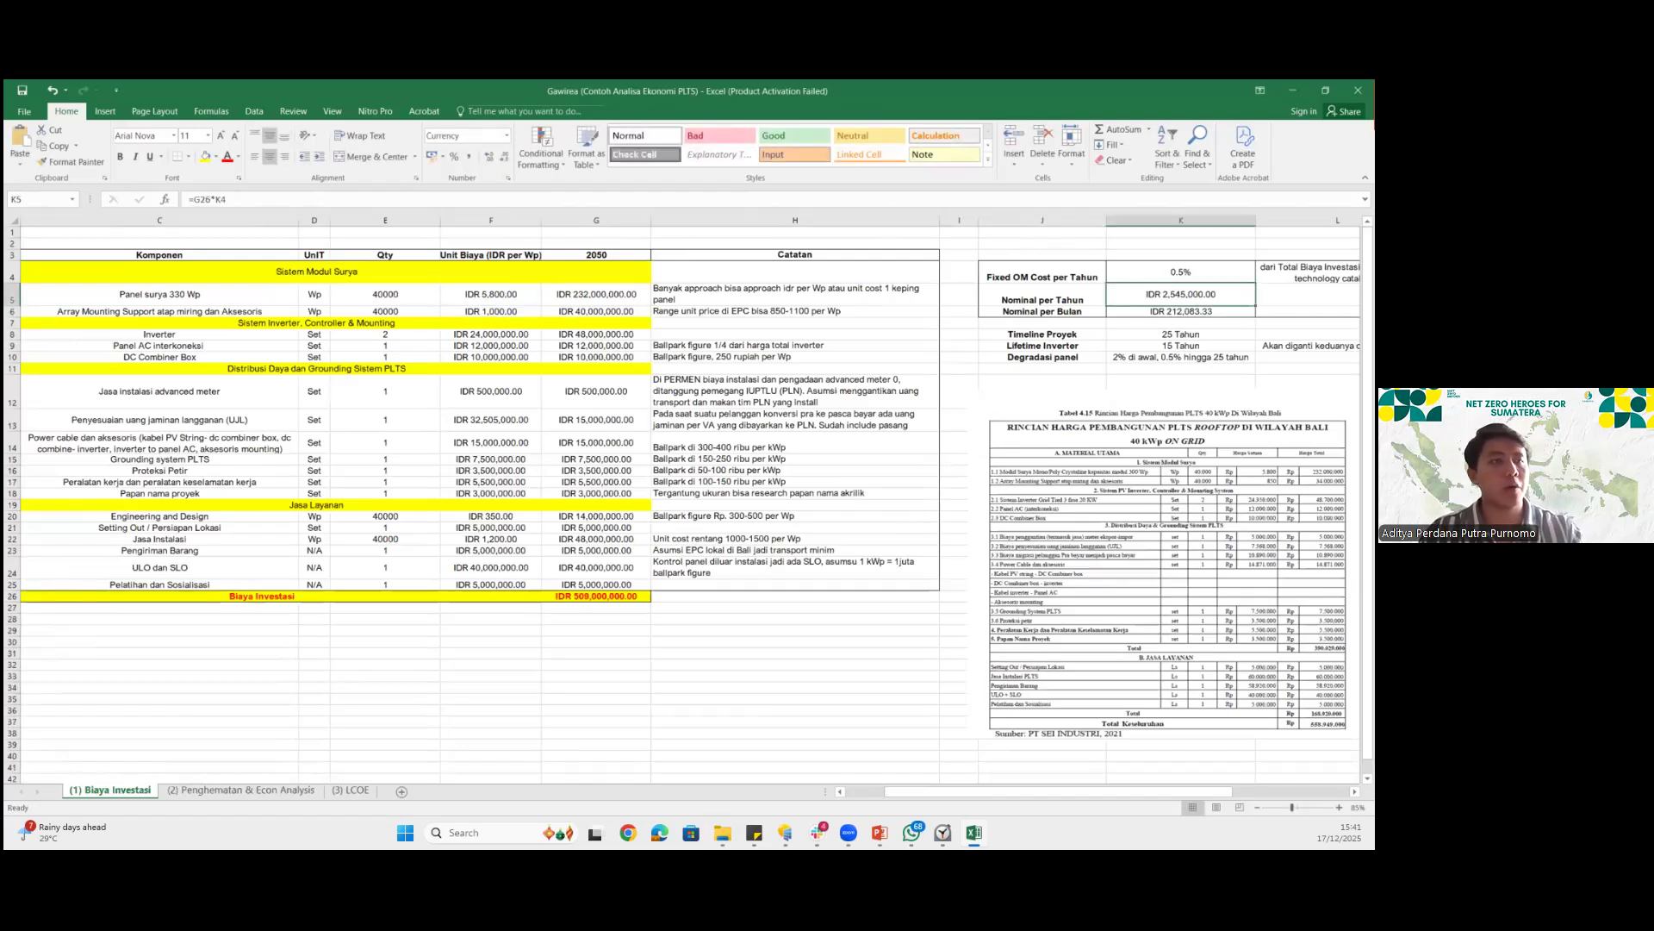
double_click(1181, 273)
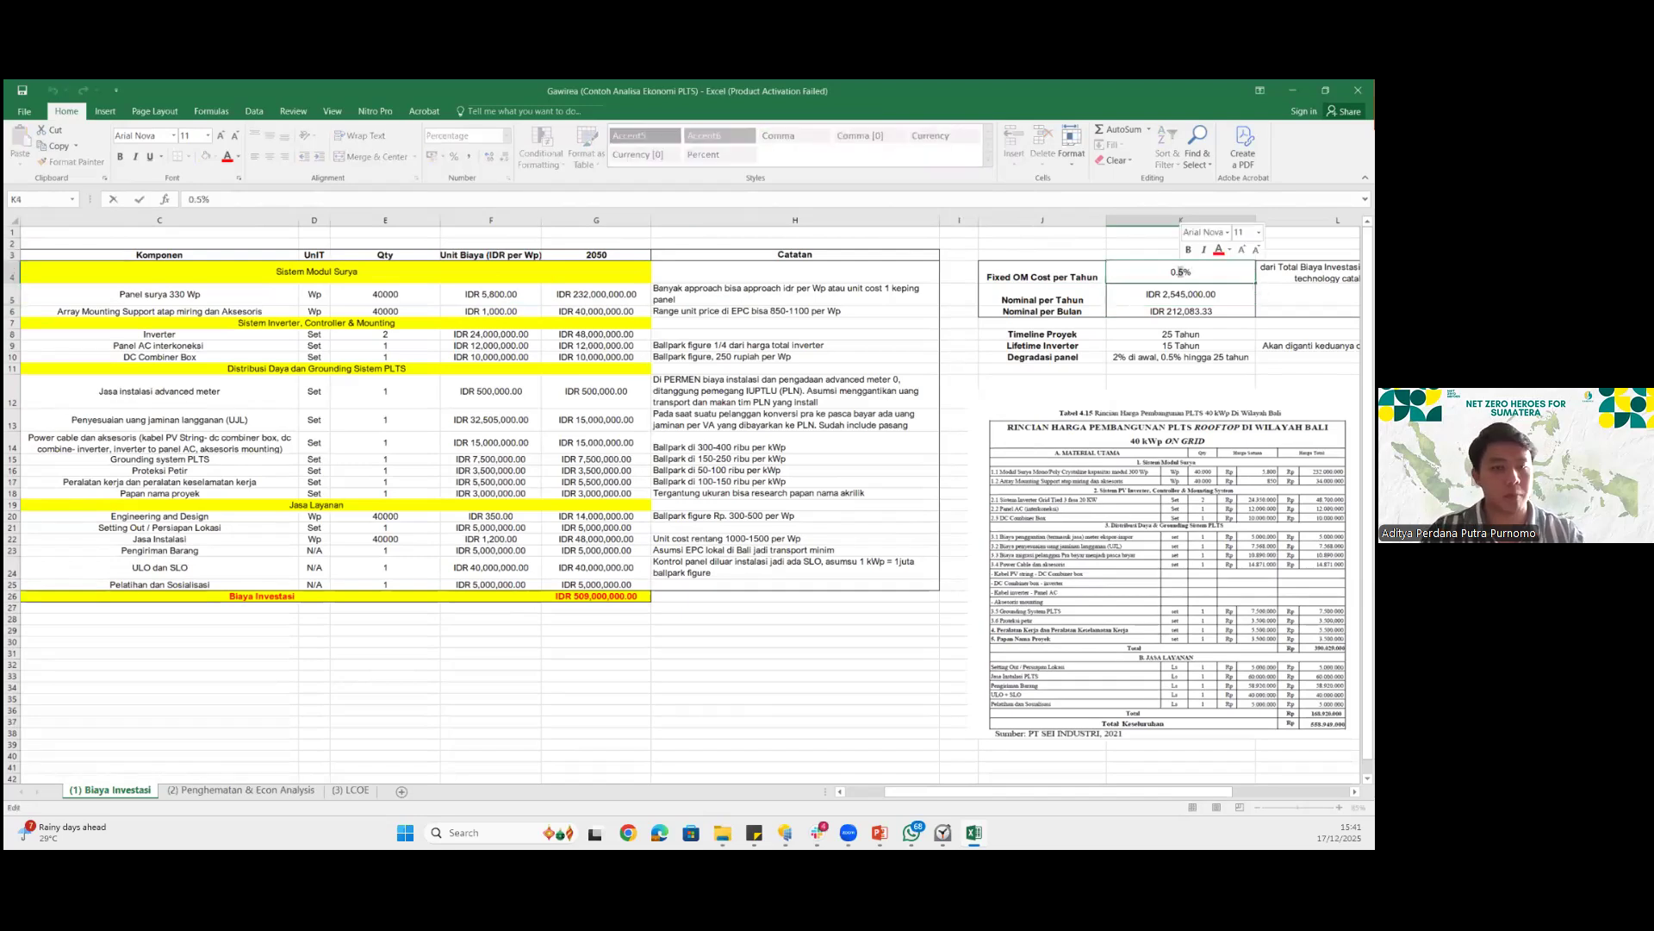
key("BackSpace")
type("01")
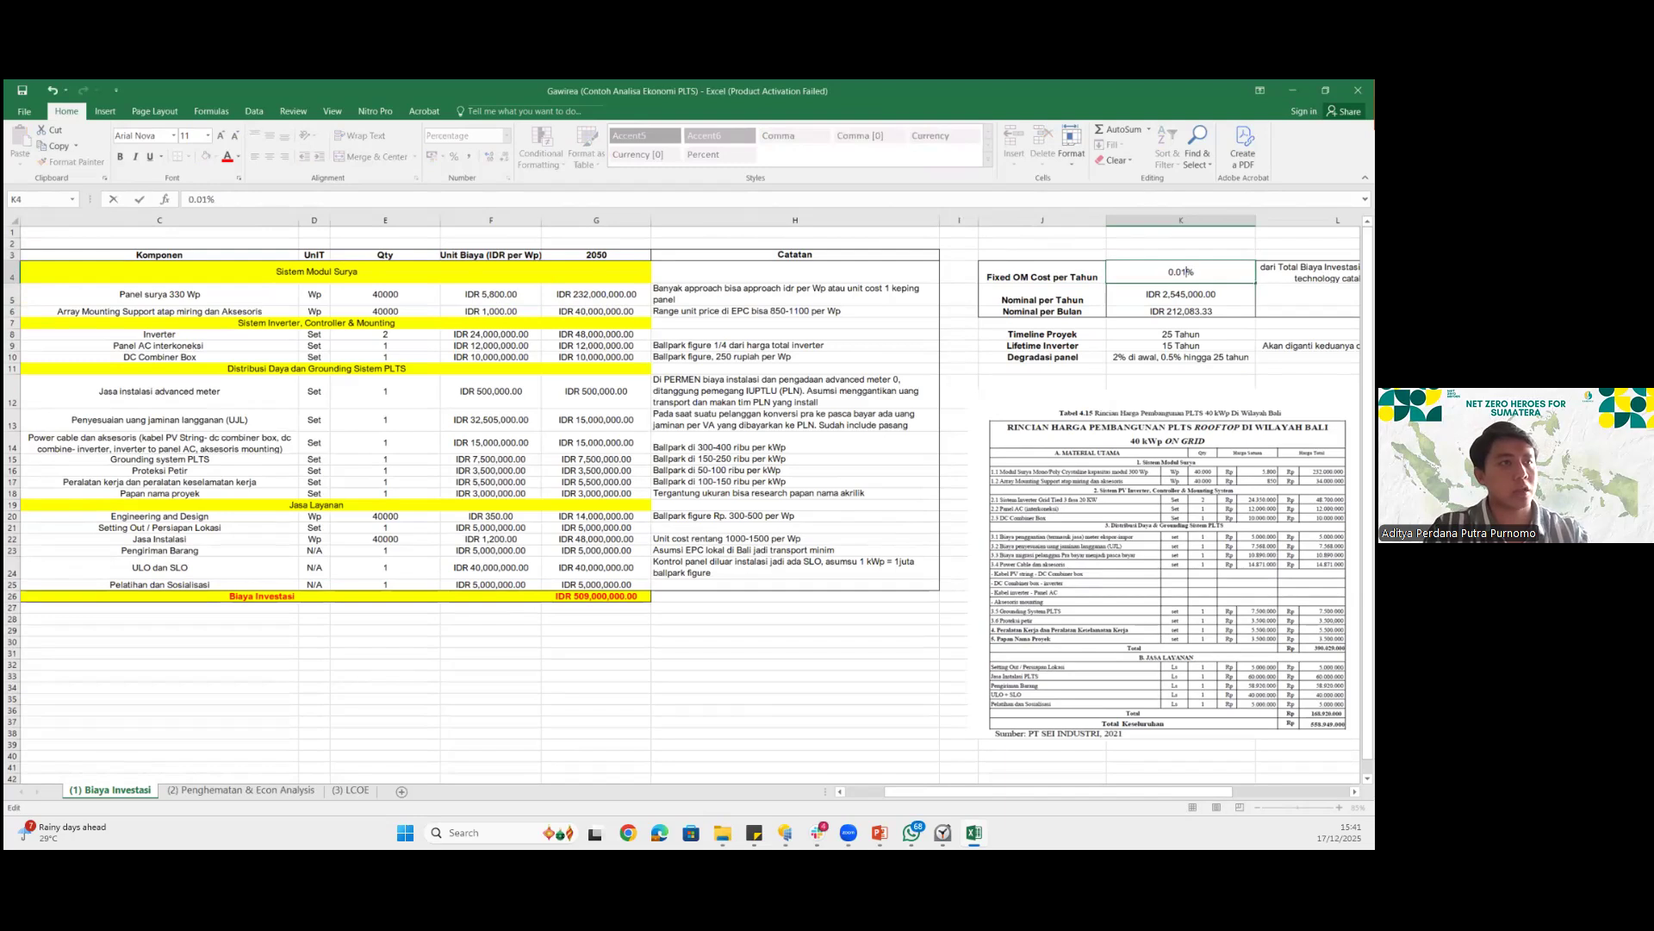
key("Return")
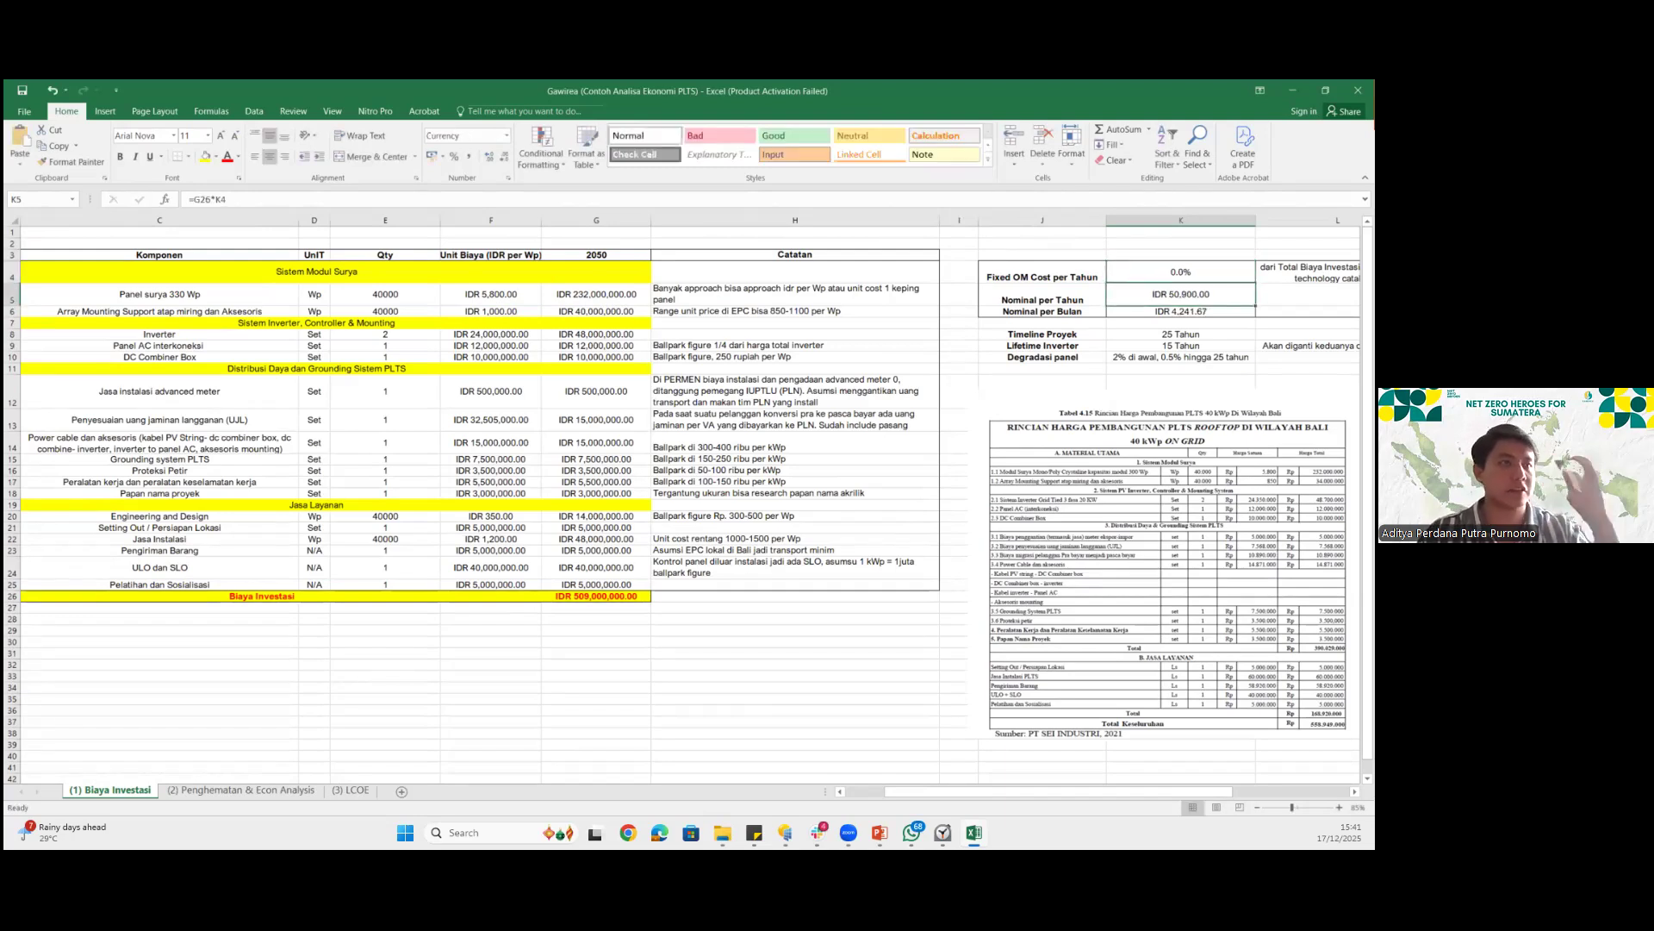
Change the Fixed OM Cost Per Tahun in K4 to 0.1%
double_click(1187, 272)
key("BackSpace")
key("Return")
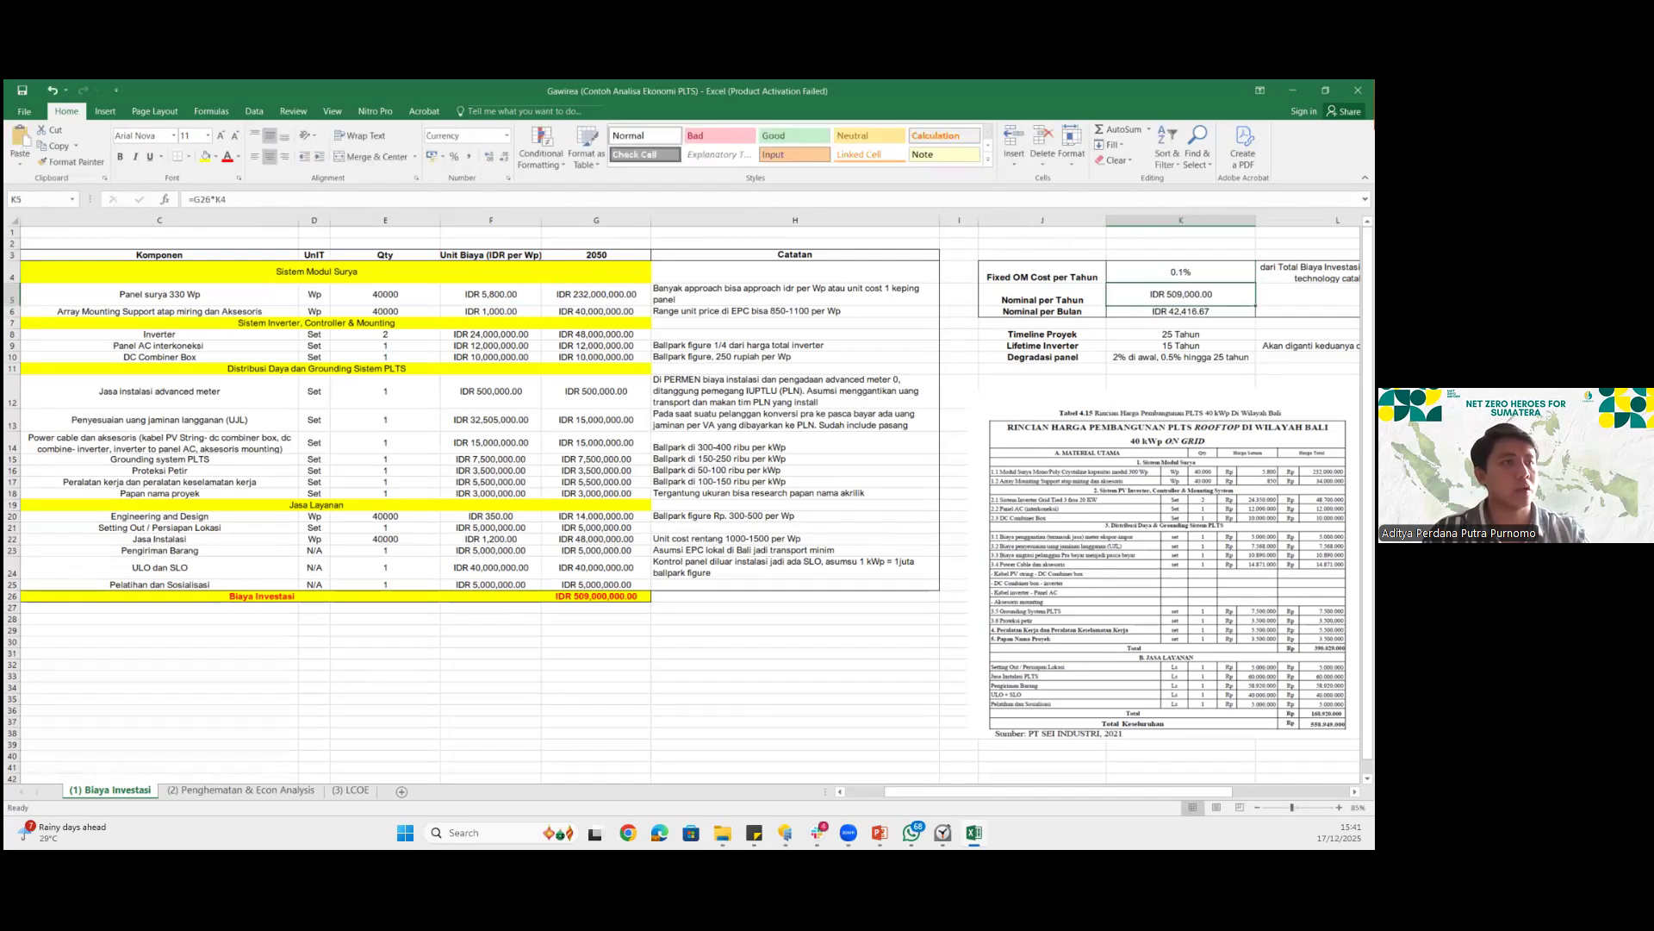
left_click(1182, 272)
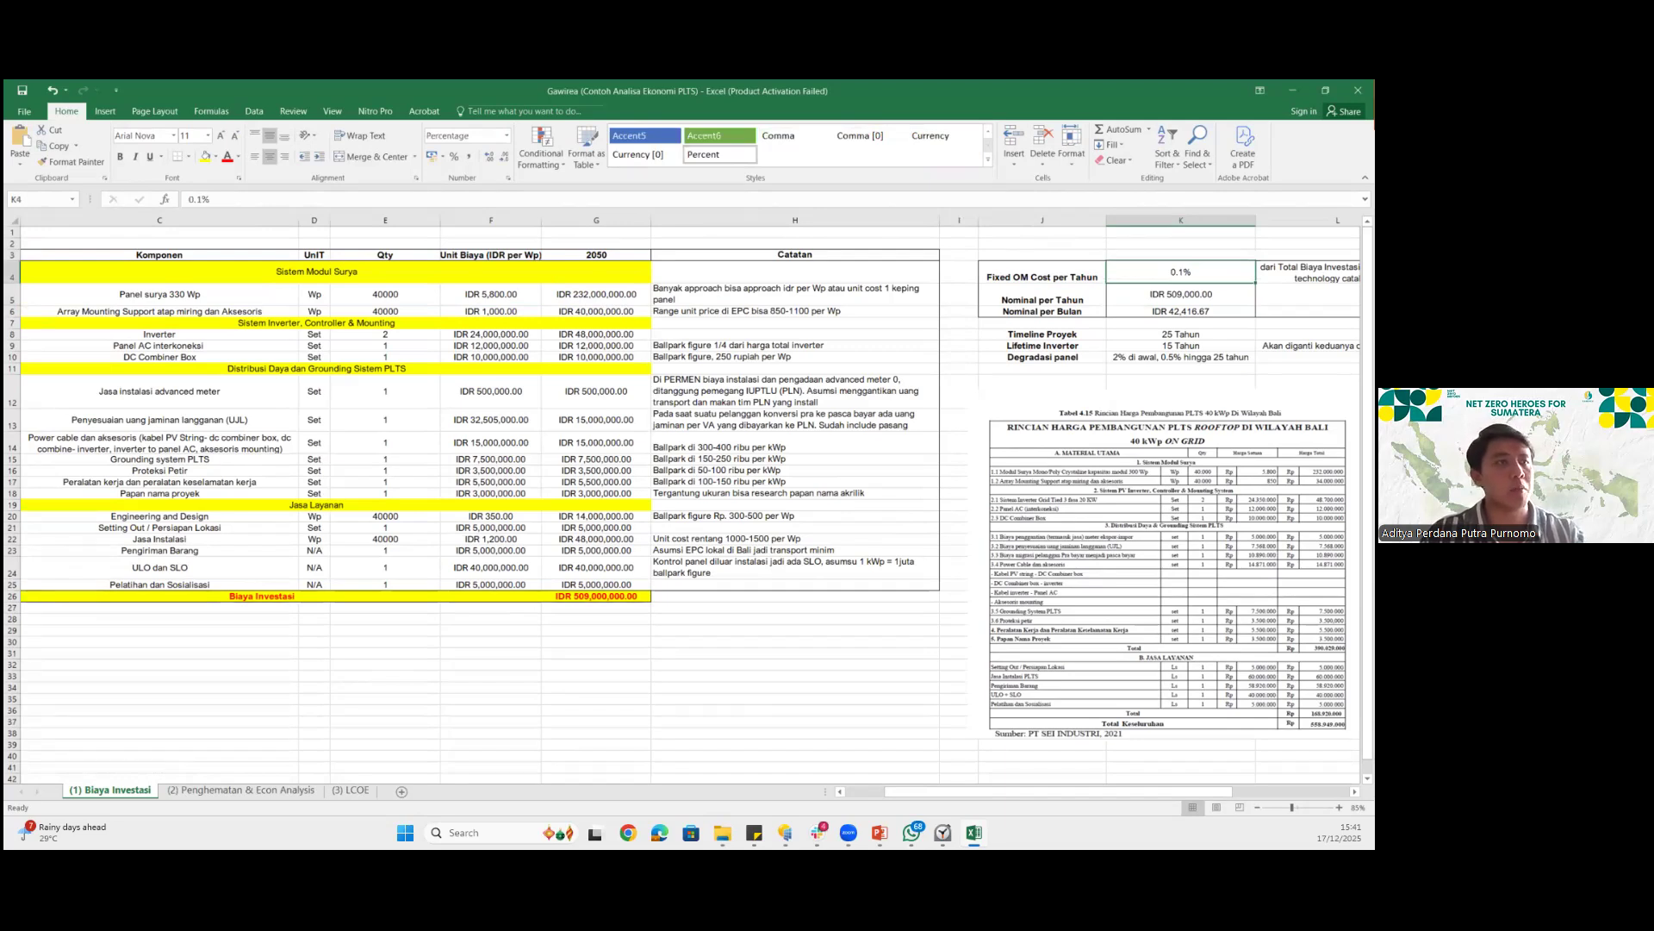
On the Penghematan & Econ Analysis sheet, compare the recalculated Net Present Value and Profitability Index with the pasted snapshot
left_click(247, 791)
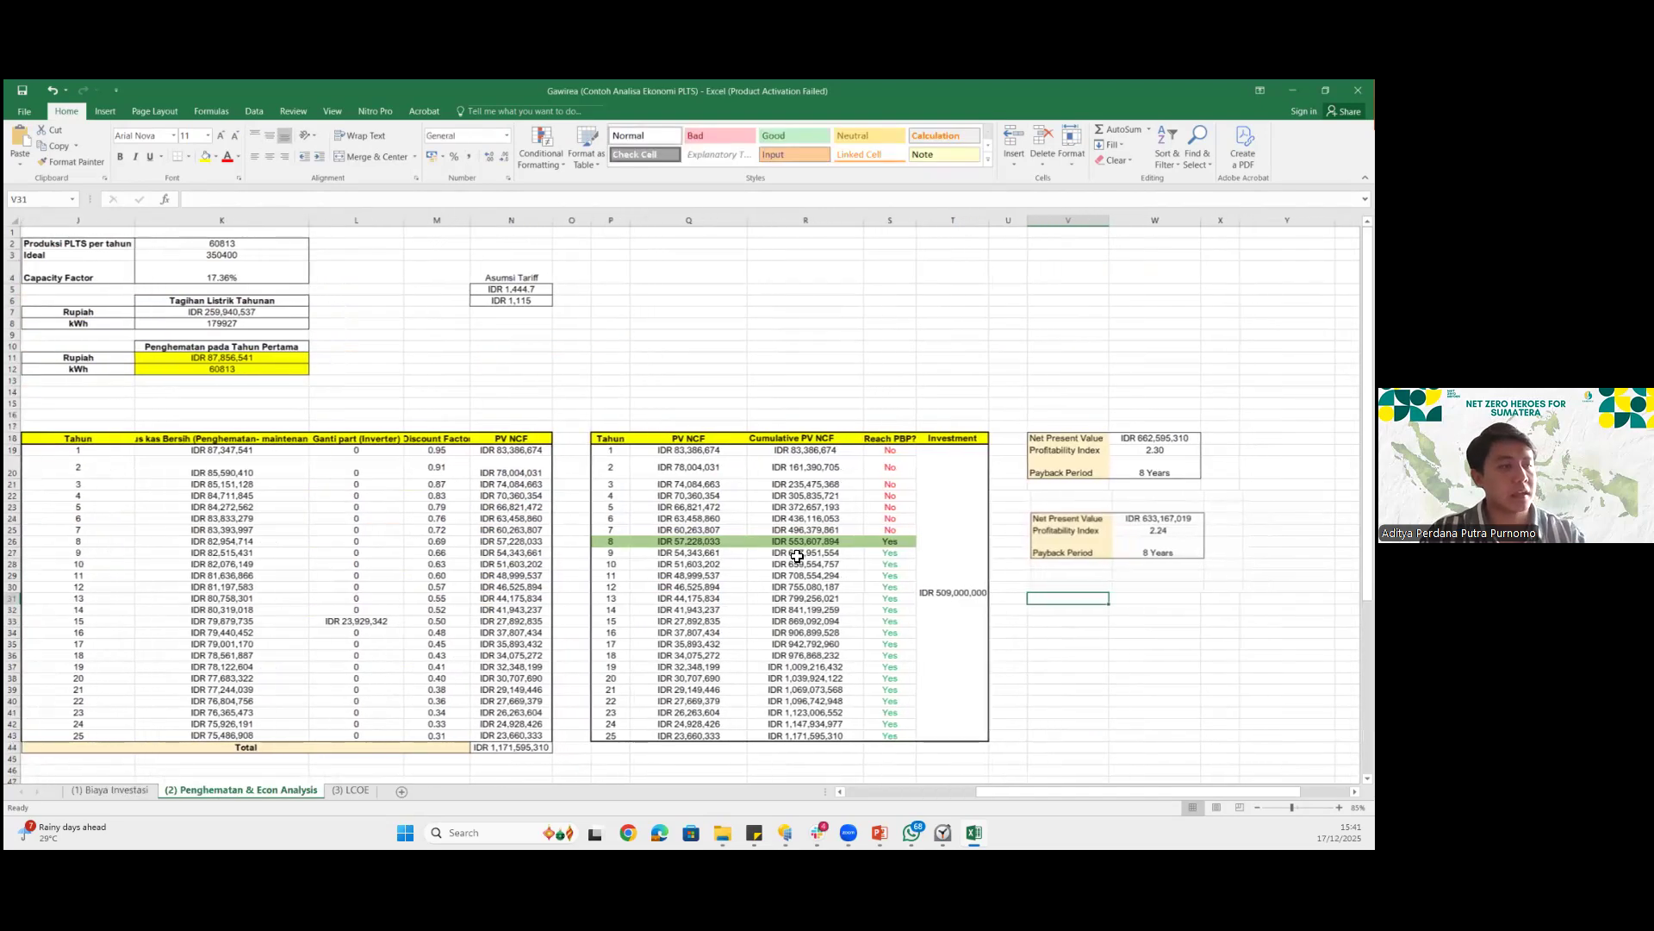
left_click(1093, 510)
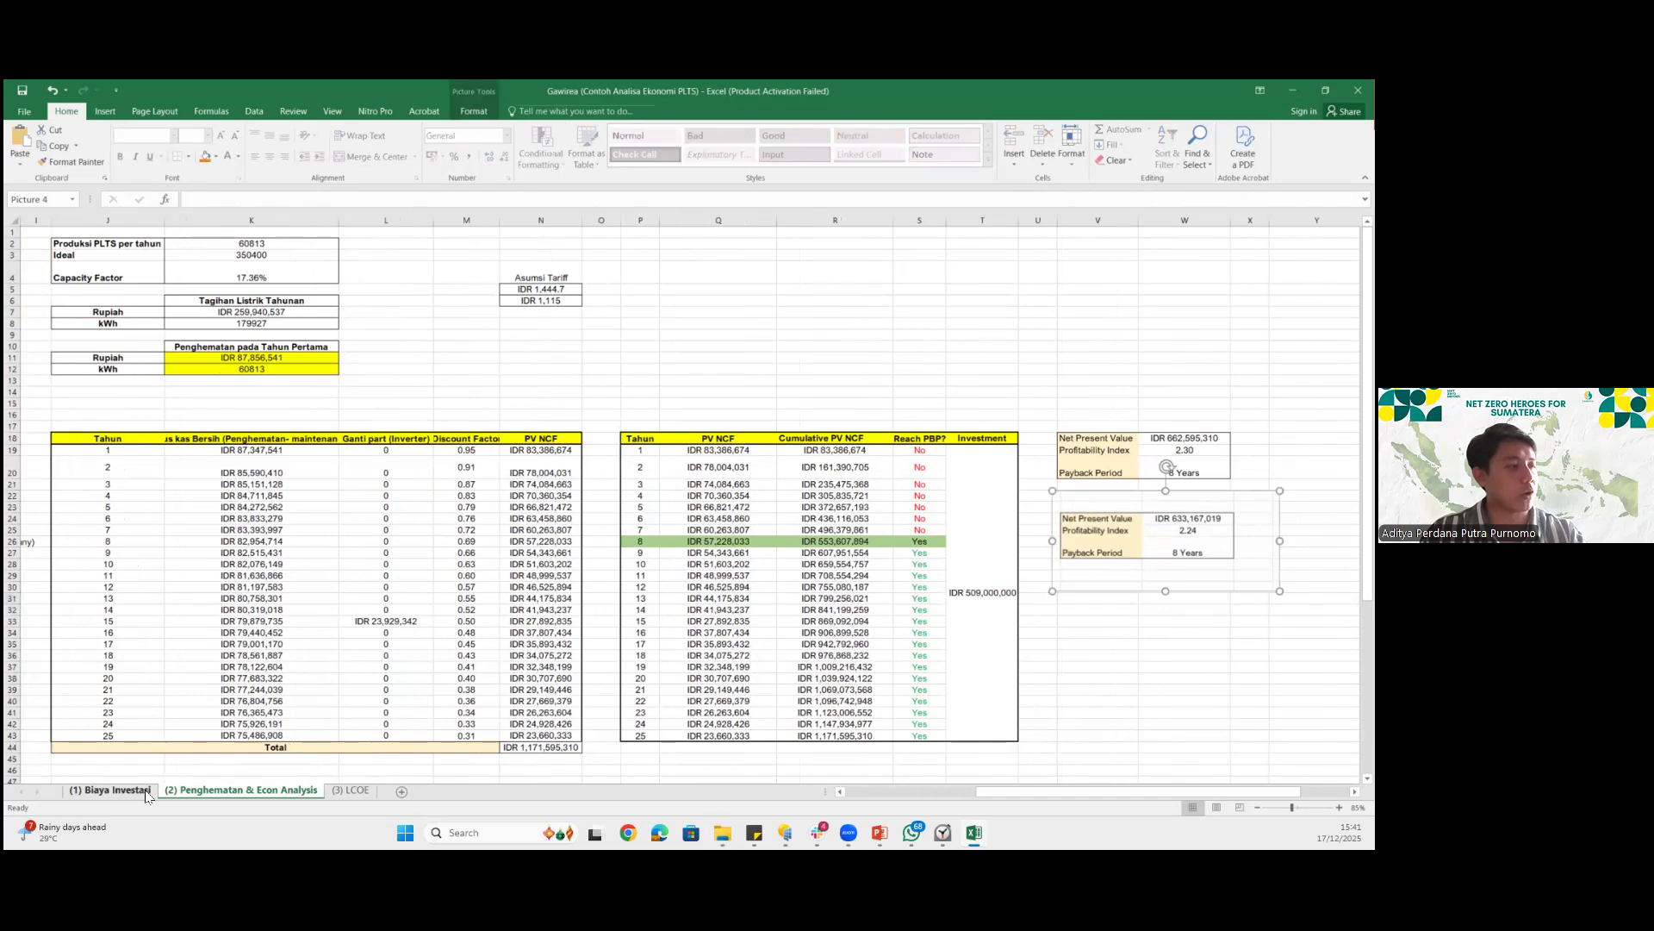
left_click(1176, 439)
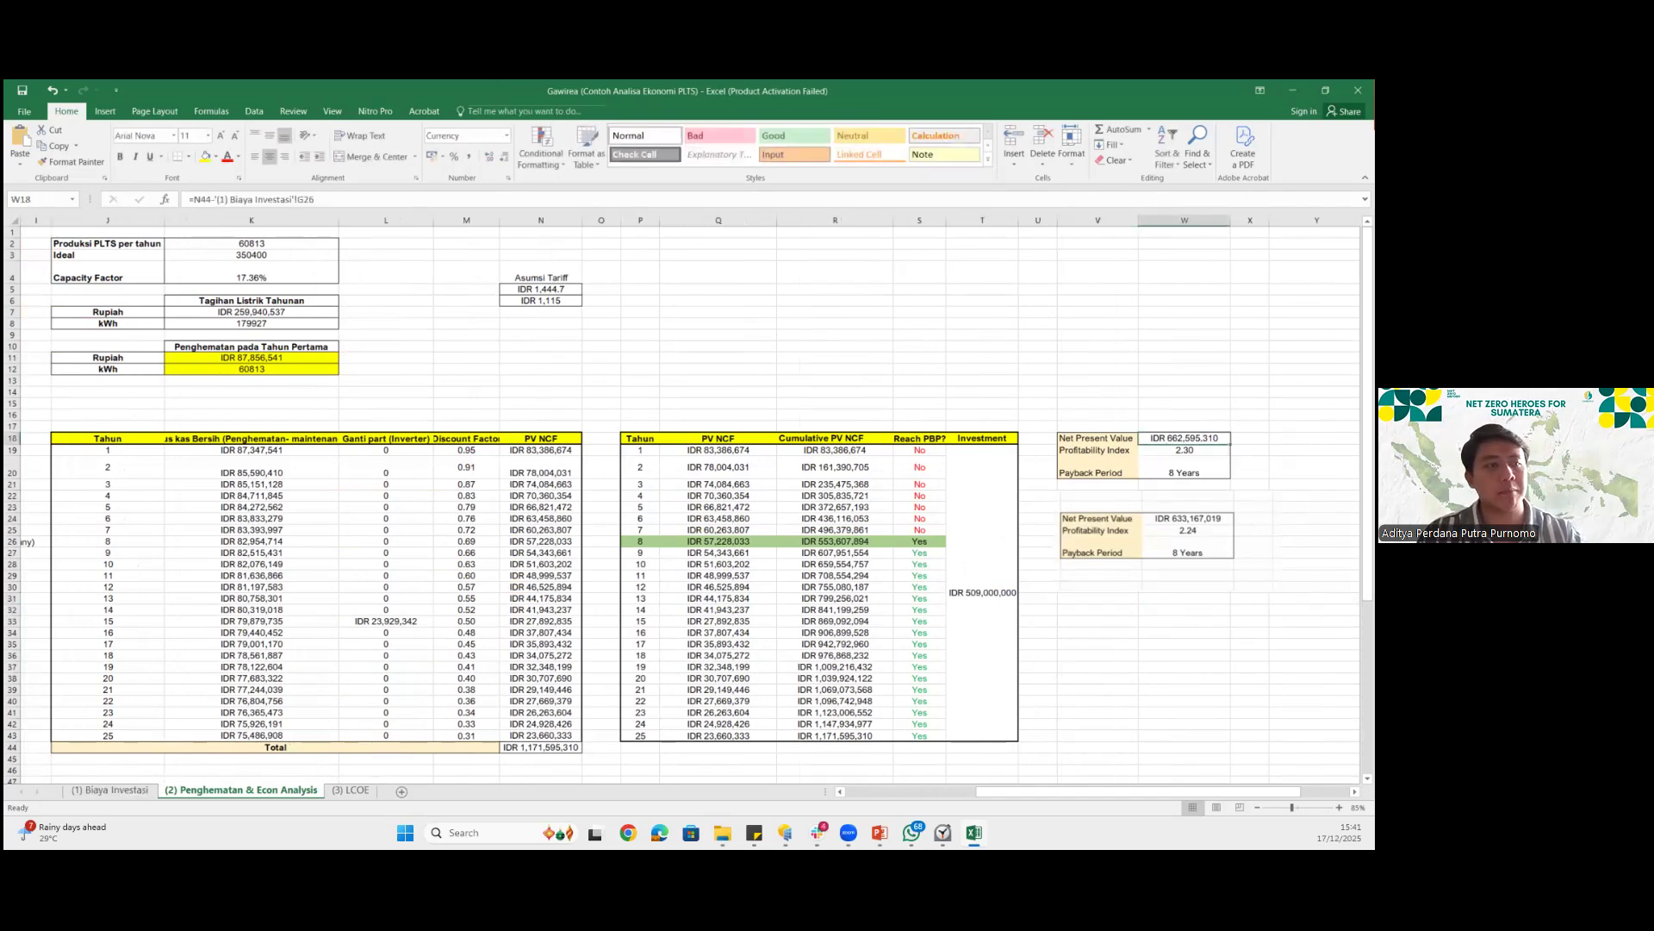
left_click(1163, 508)
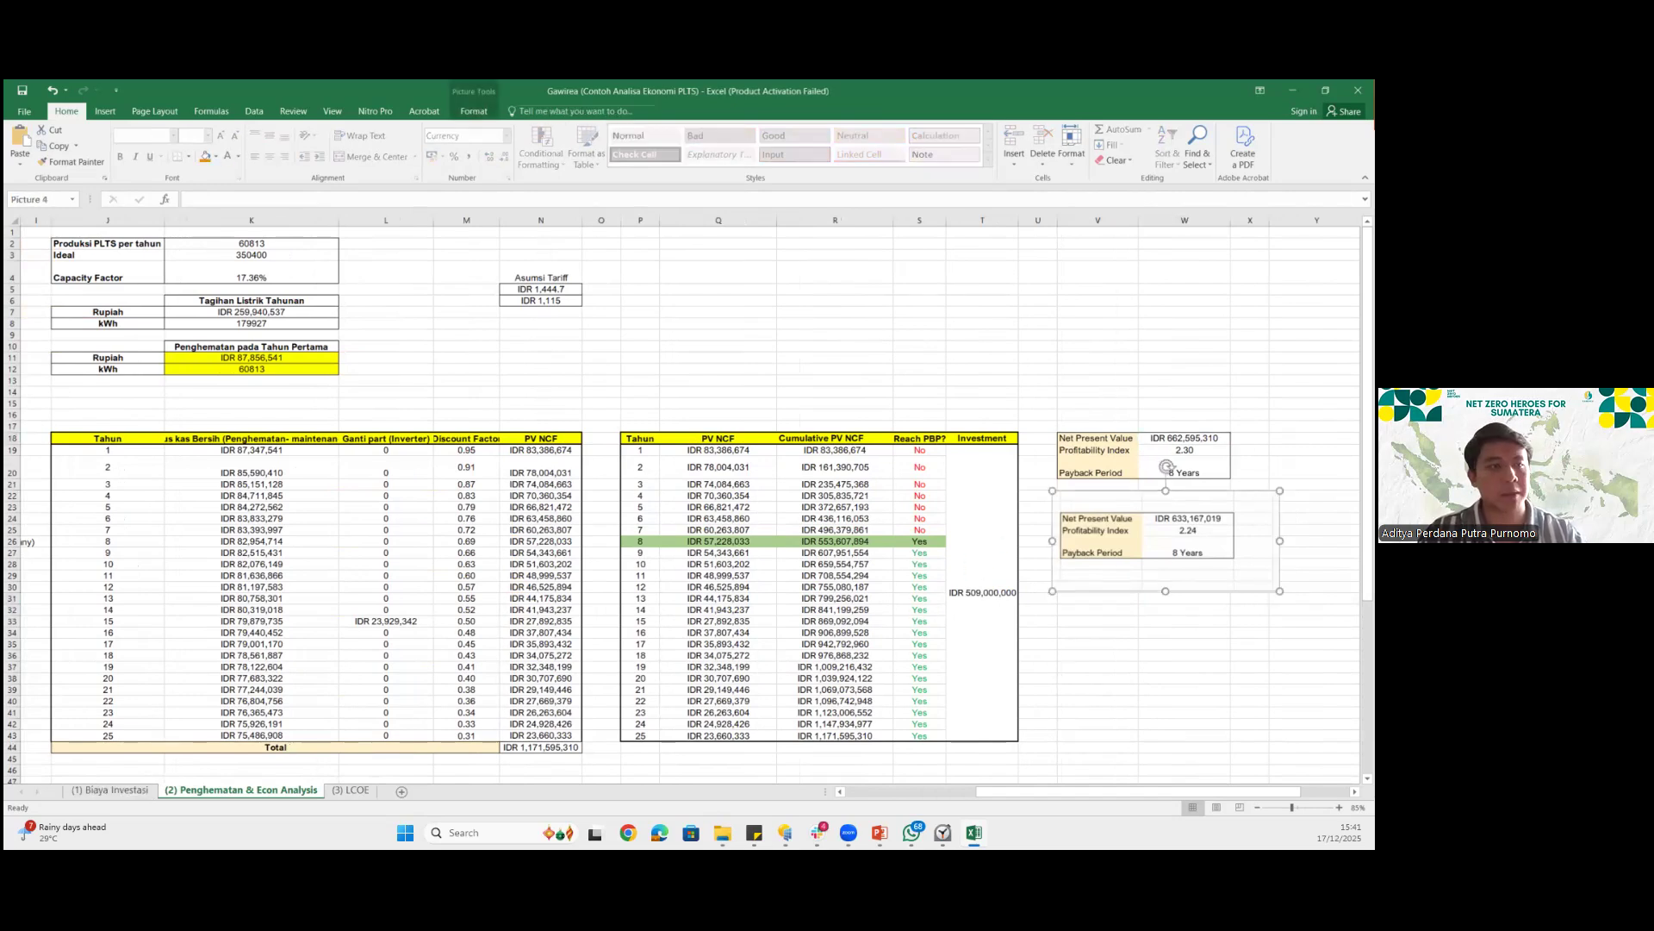
left_click(1182, 439)
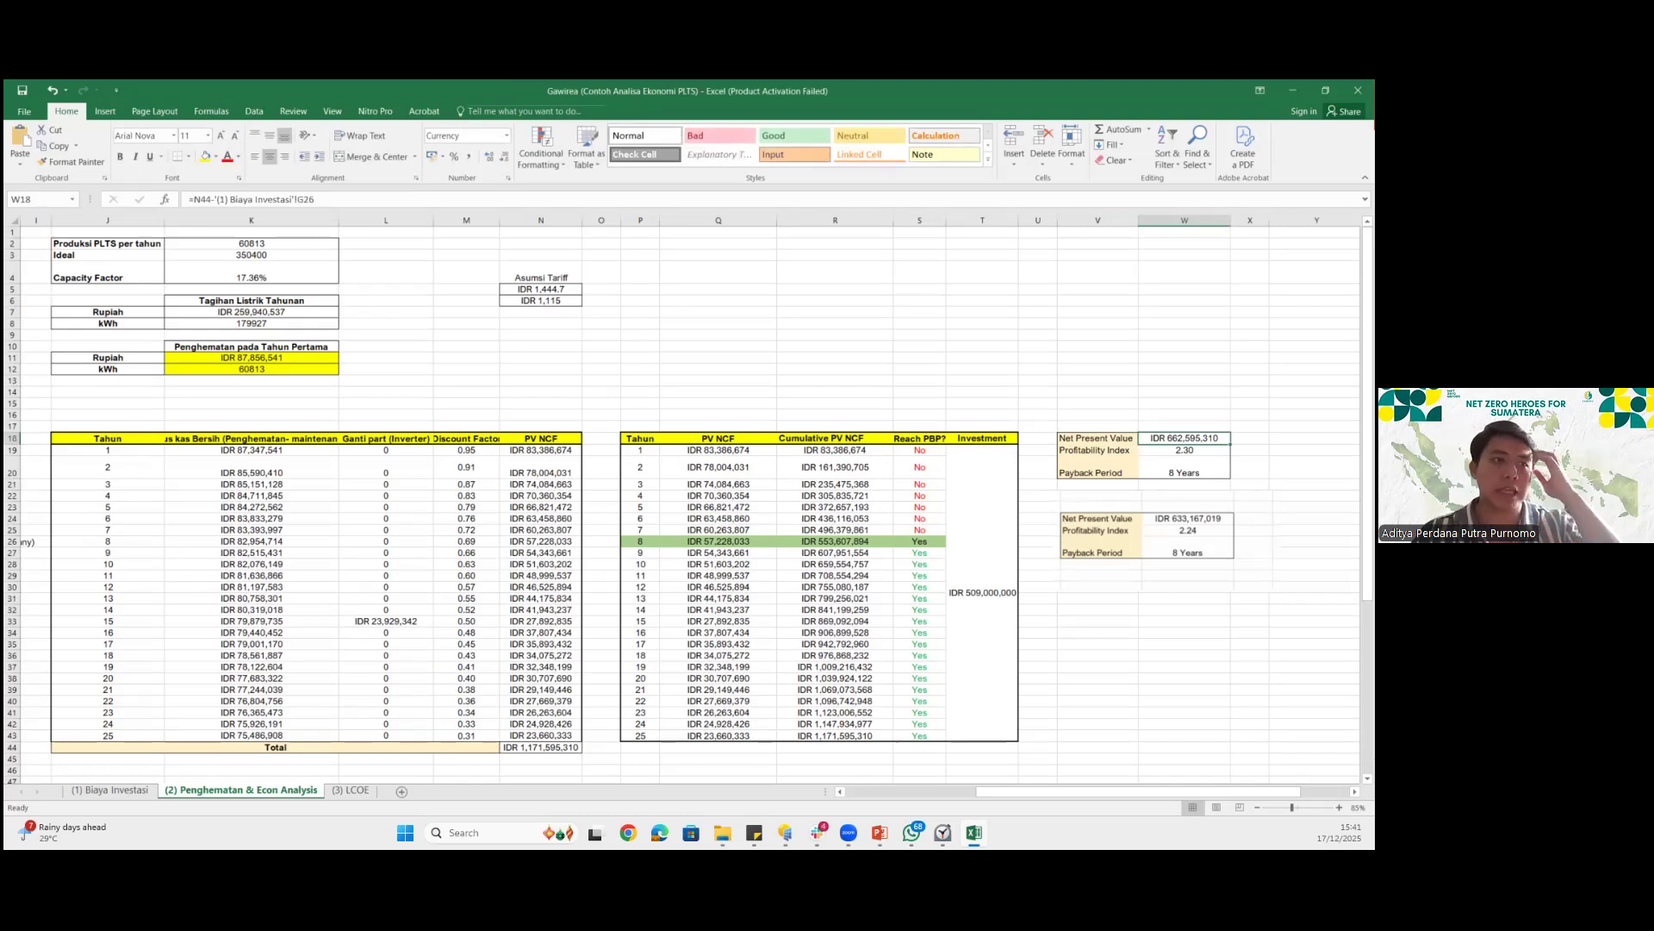
left_click(1184, 450)
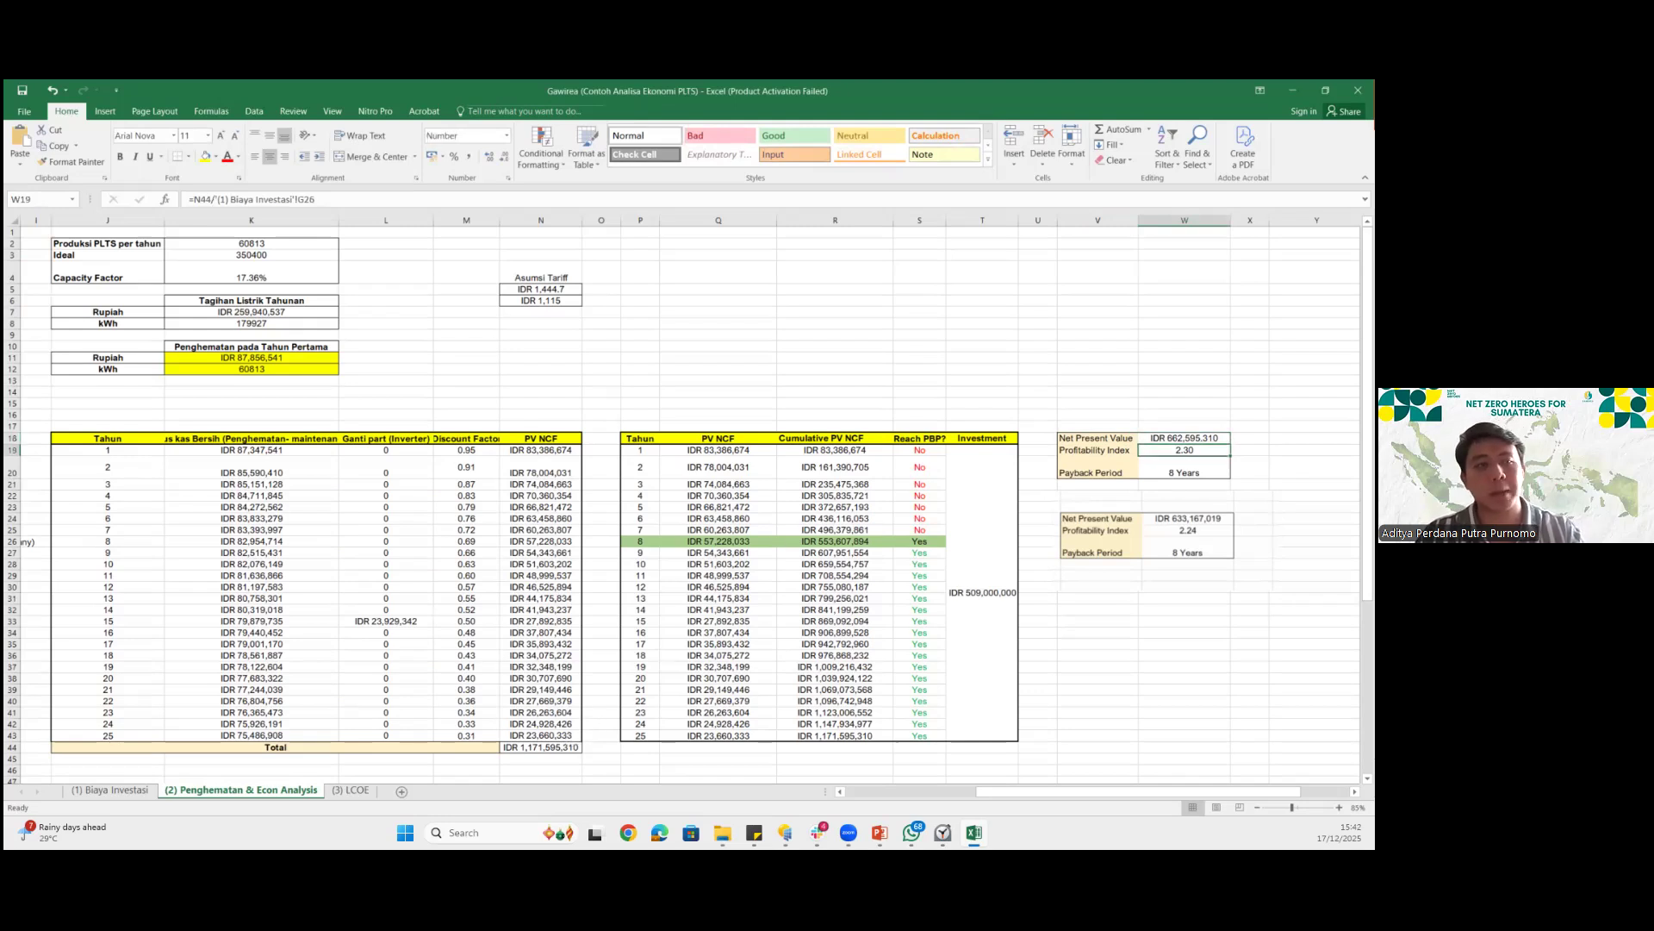
Review the Reach PBP? column and set the Fixed OM Cost Per Tahun in K4 on the Biaya Investasi sheet to 0.5%
left_click_drag(935, 529, 909, 454)
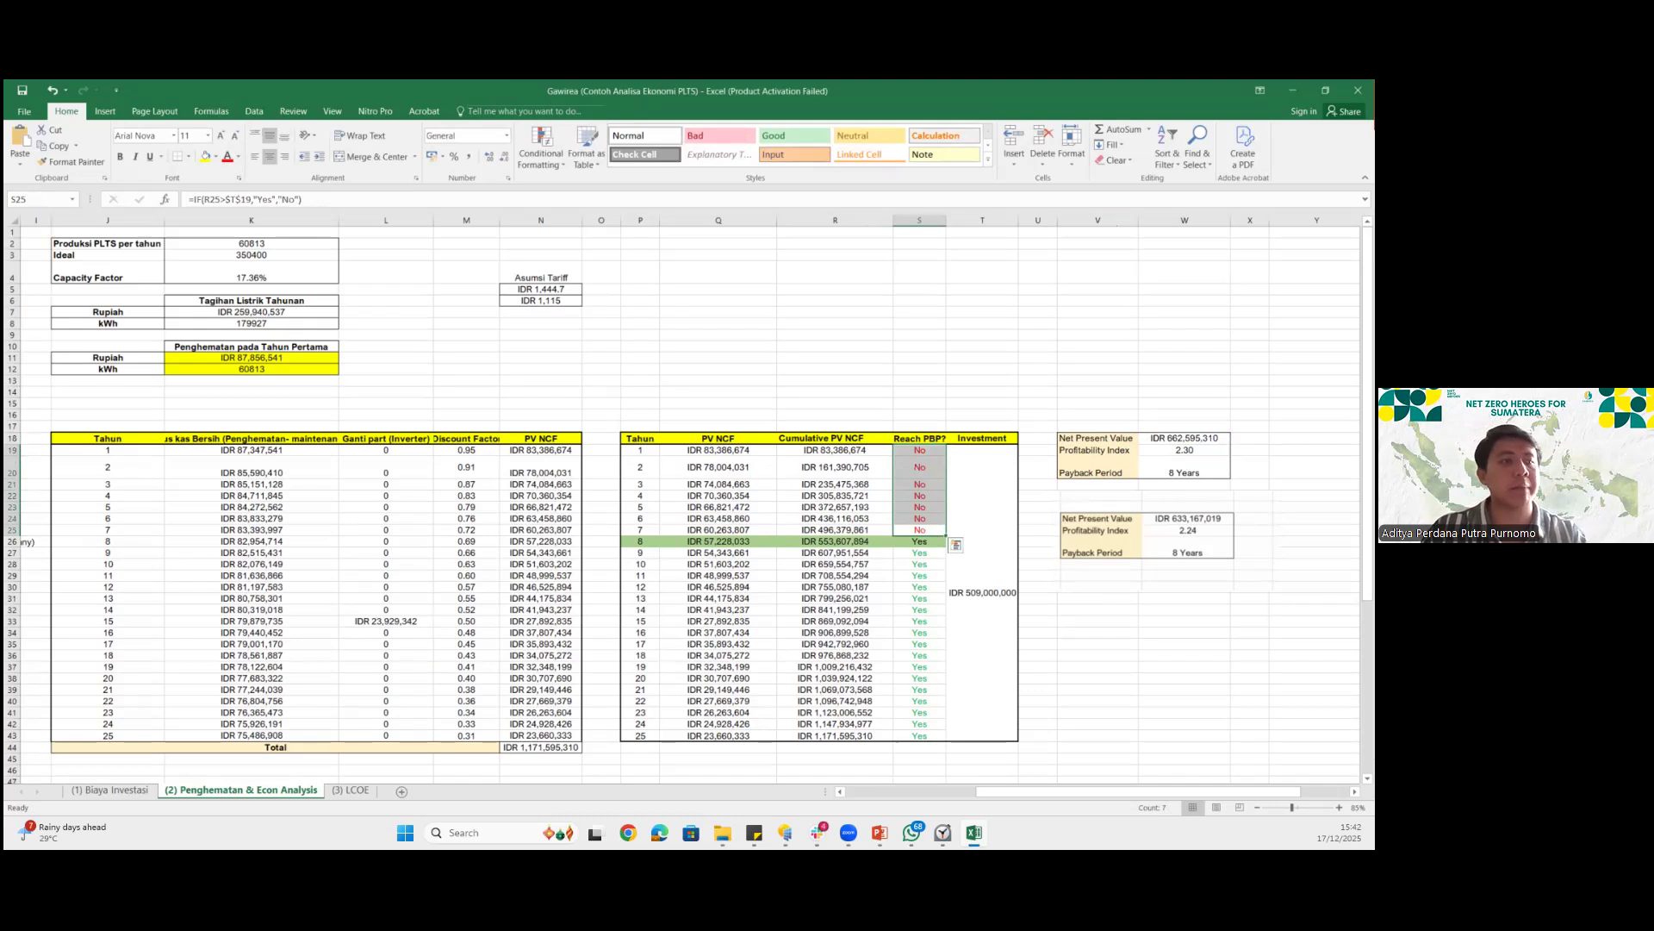
left_click(1111, 565)
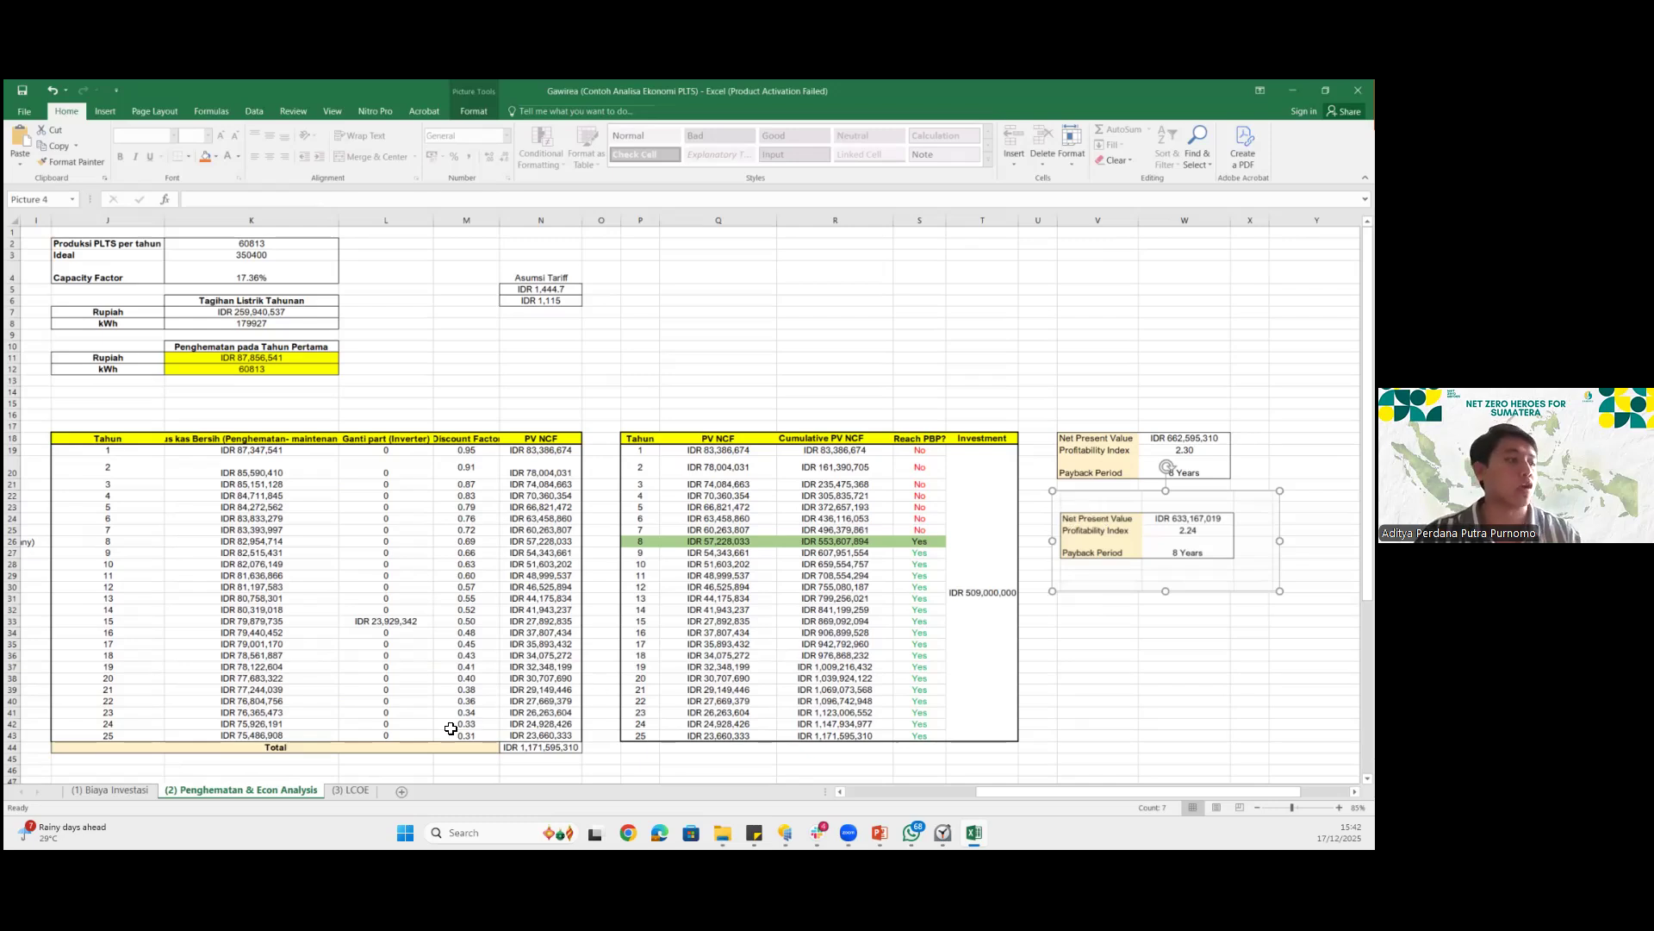
left_click(110, 790)
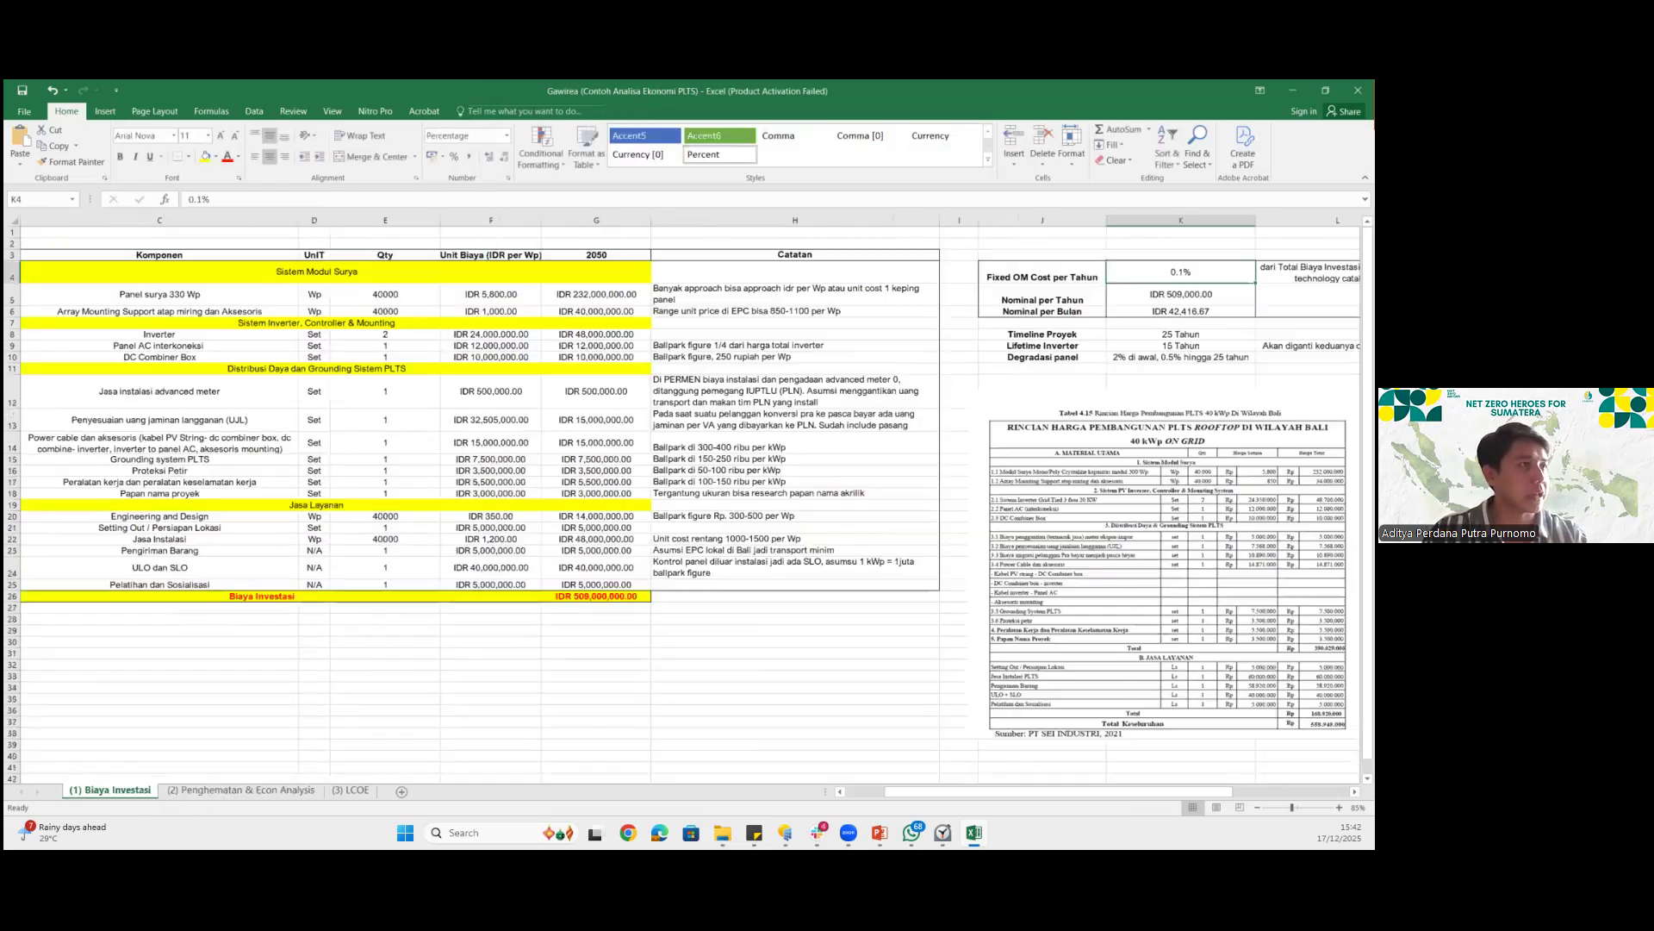
key("F2")
key("BackSpace")
type("5")
key("Return")
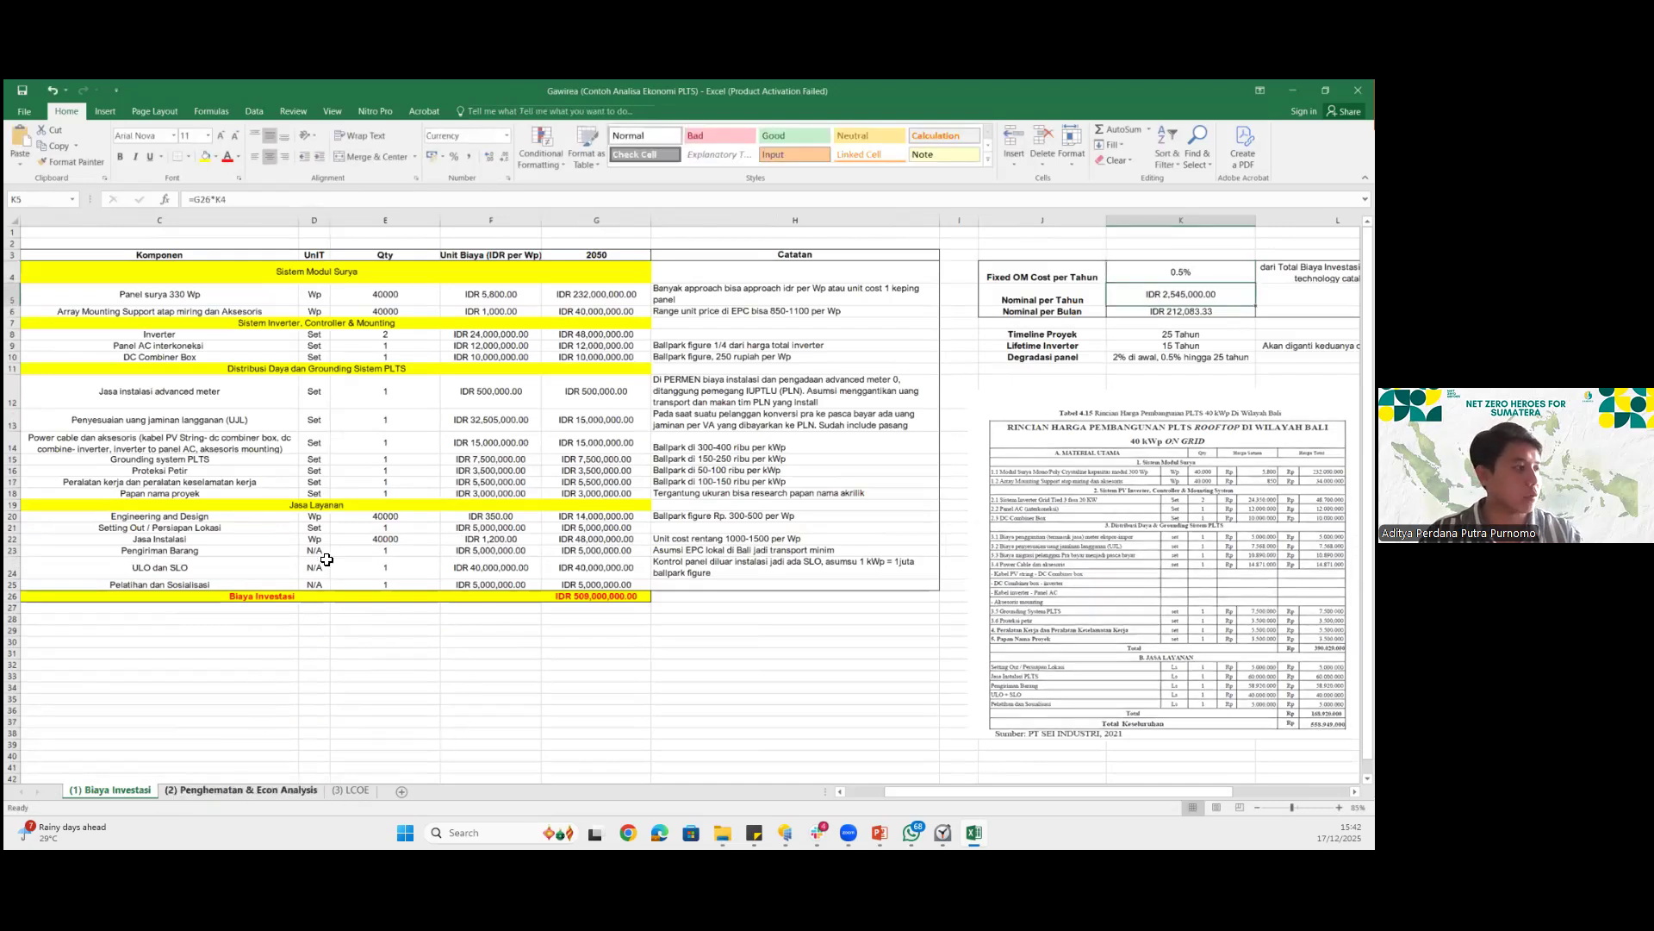
On the Penghematan & Econ Analysis sheet, set the Assumptions of Disc Rate in G20 to 10%
key("ctrl+Page_Down")
scroll(263, 461, "left", 3)
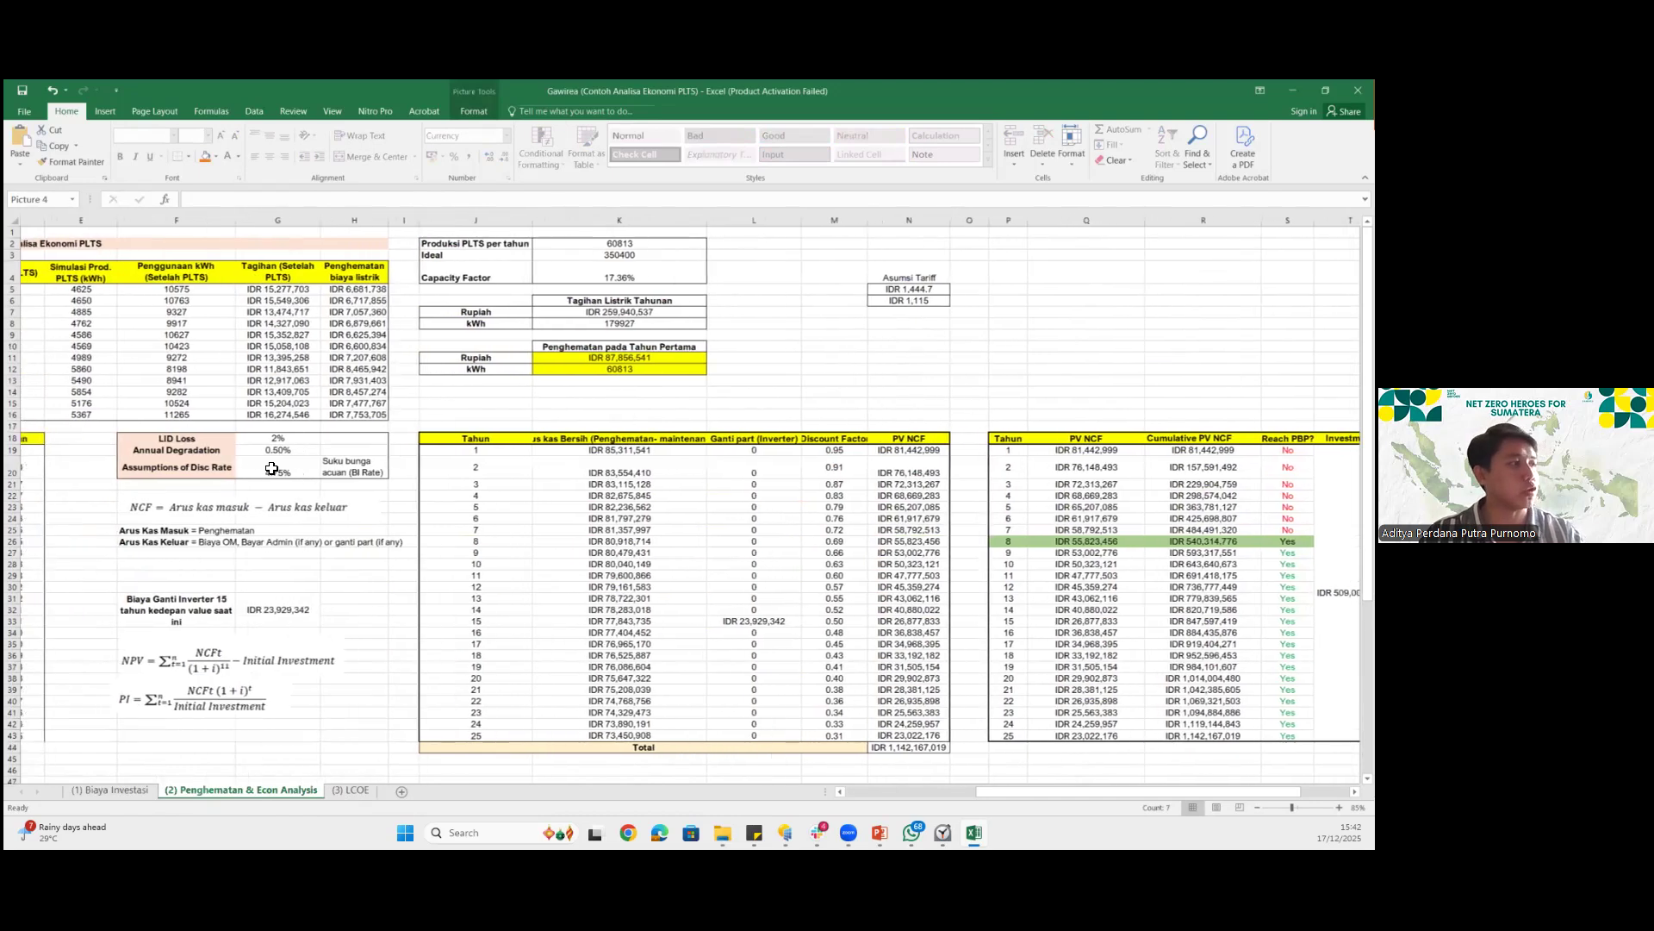
scroll(272, 467, "right", 2)
left_click(271, 468)
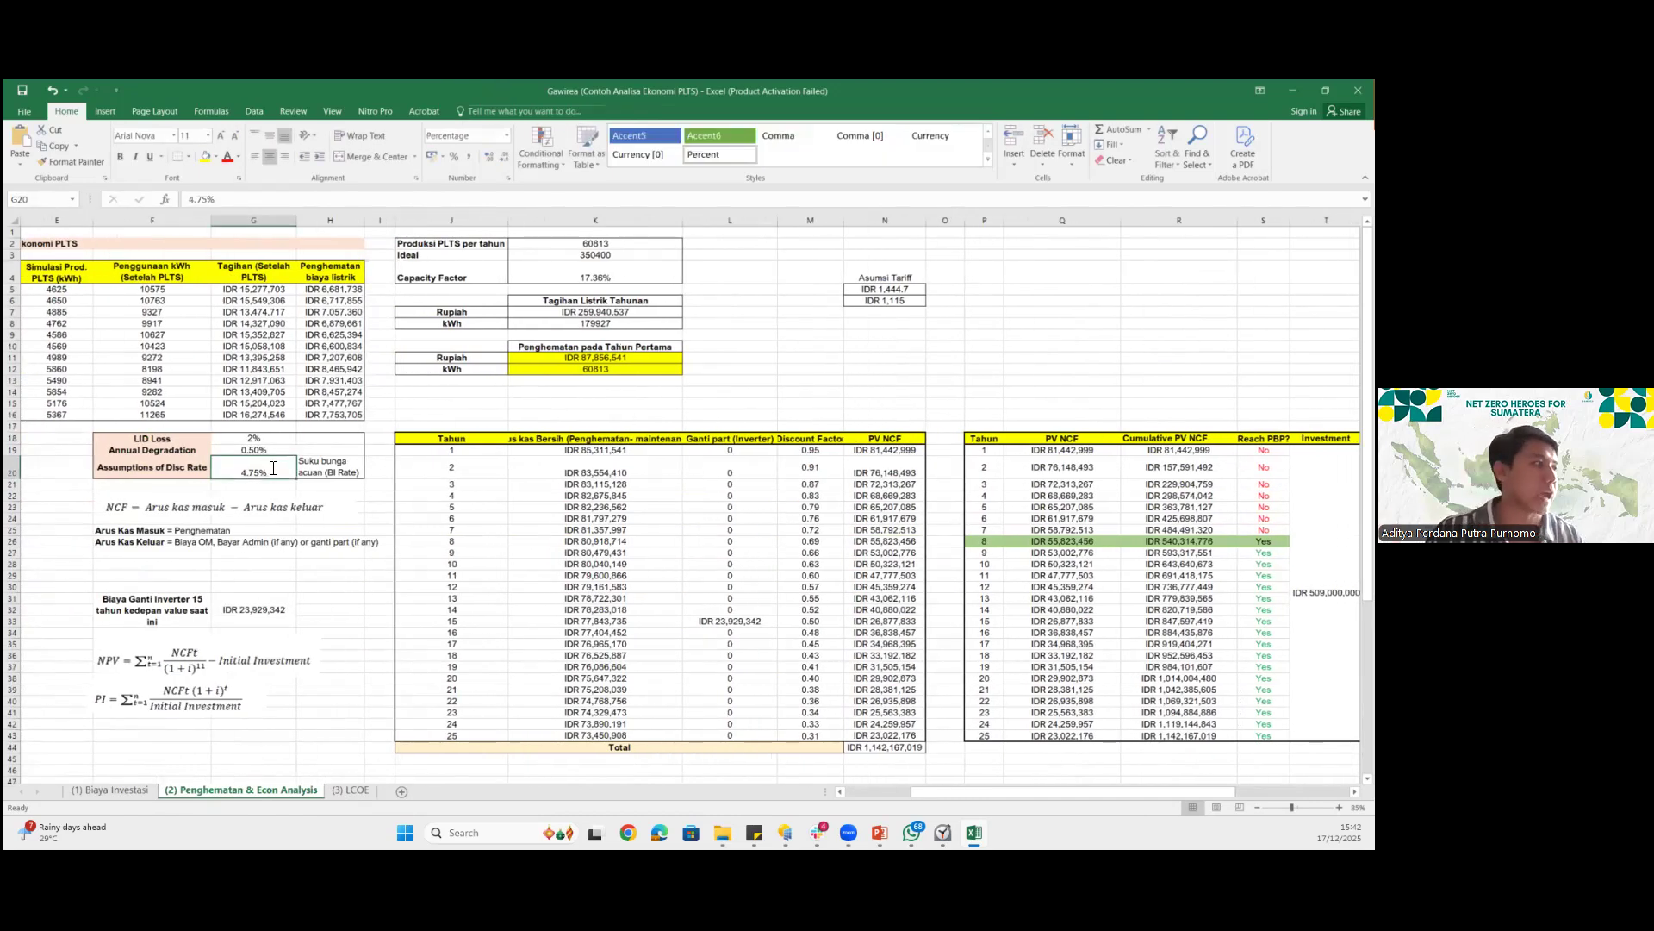
double_click(271, 467)
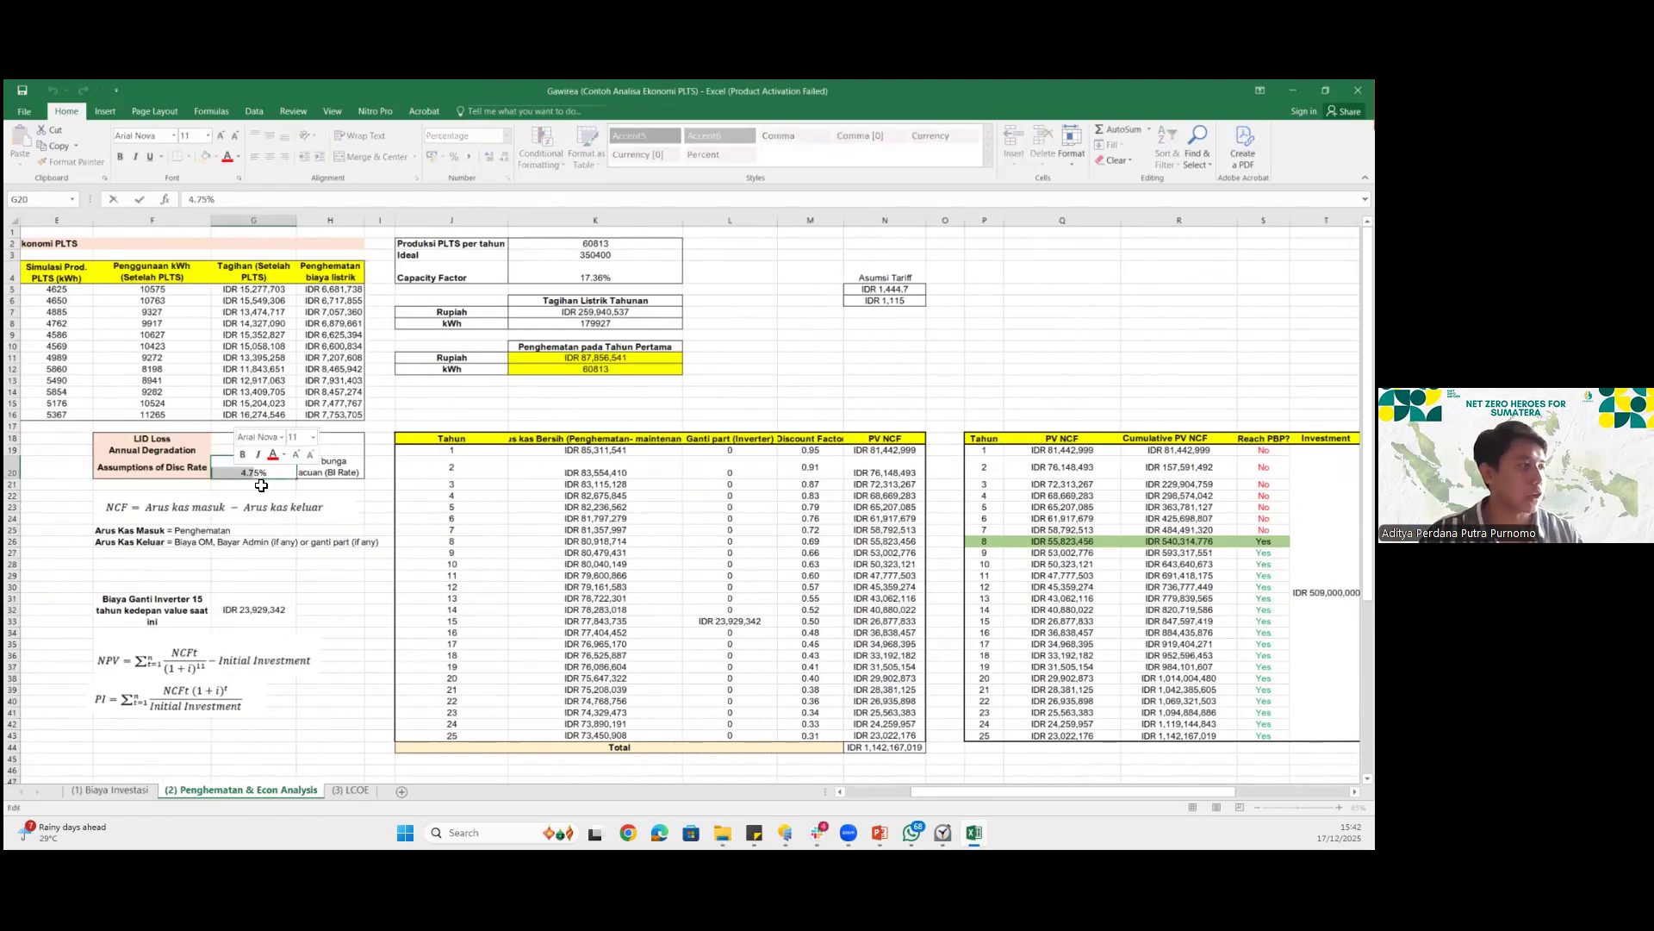
left_click_drag(259, 473, 246, 473)
type("10")
key("Return")
Compare the recalculated Reach PBP? column, Net Present Value and Profitability Index with the pasted snapshot
scroll(797, 441, "right", 2)
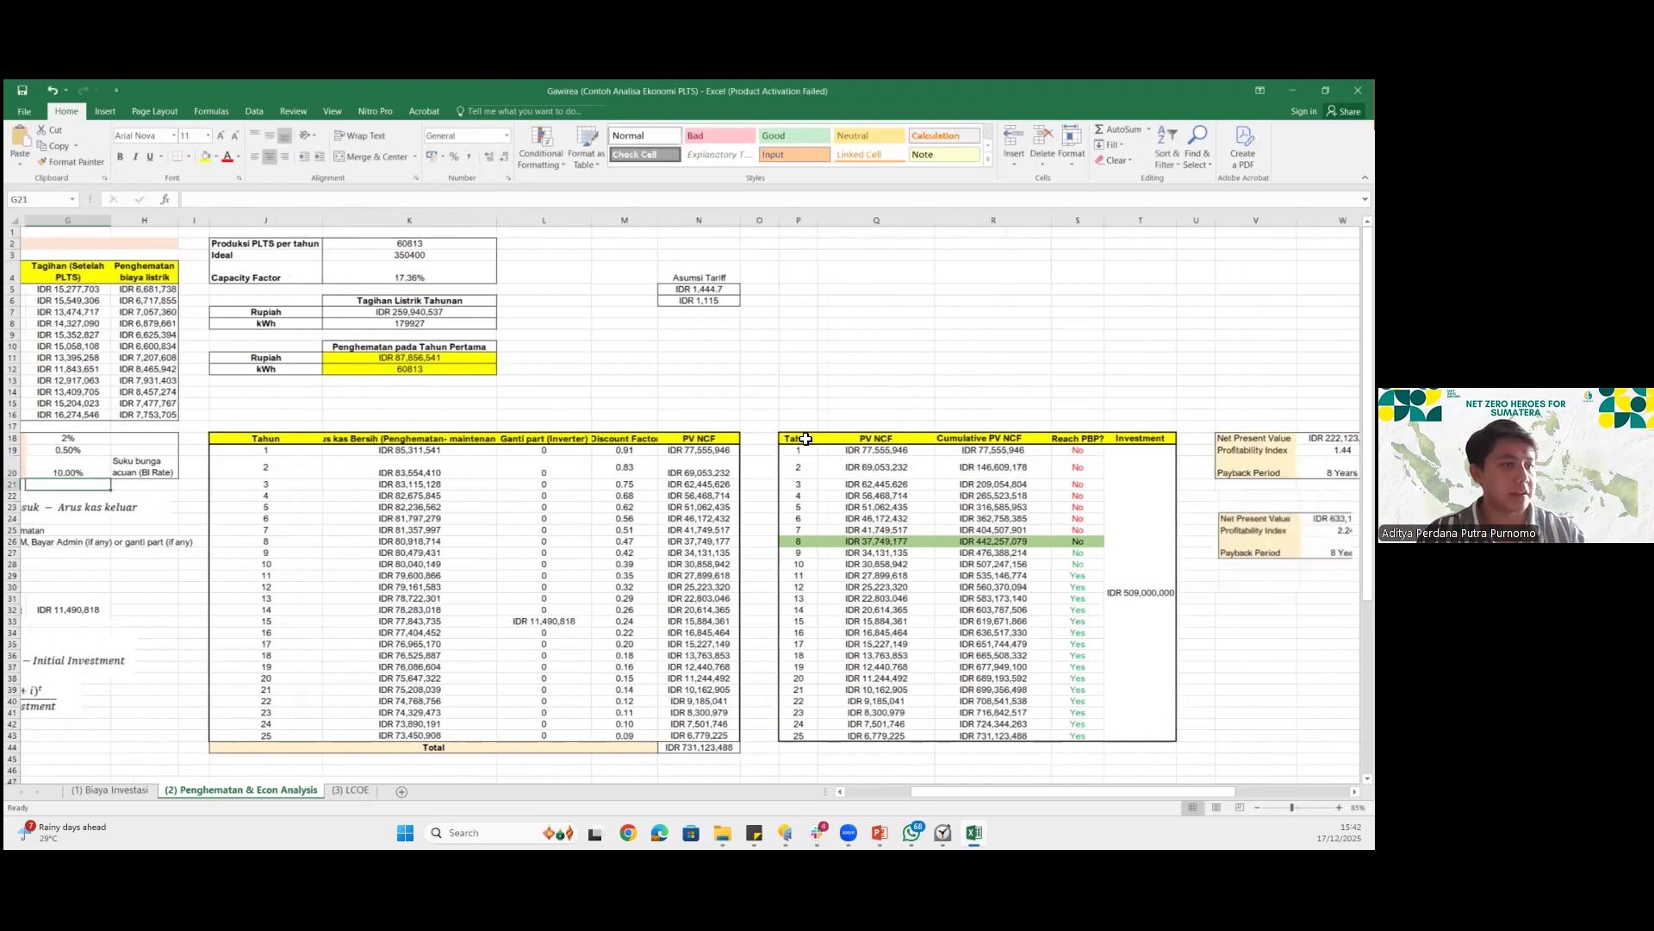
left_click(1051, 562)
left_click_drag(1049, 562, 1071, 467)
scroll(1071, 467, "right", 1)
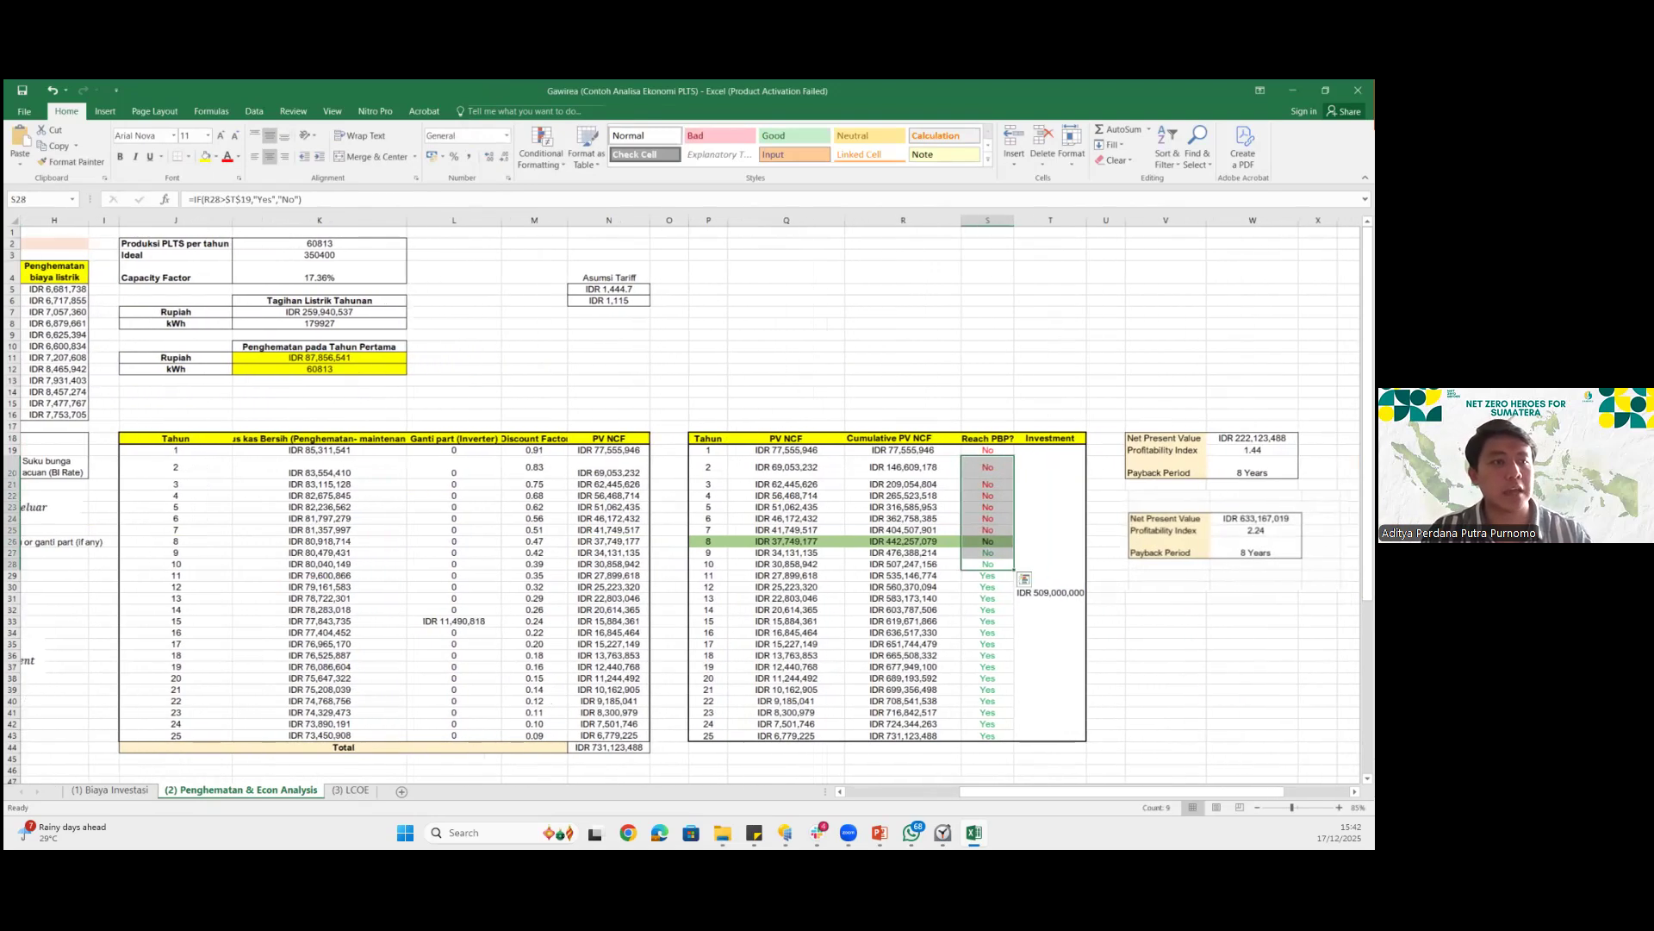
left_click(1249, 536)
left_click(1252, 439)
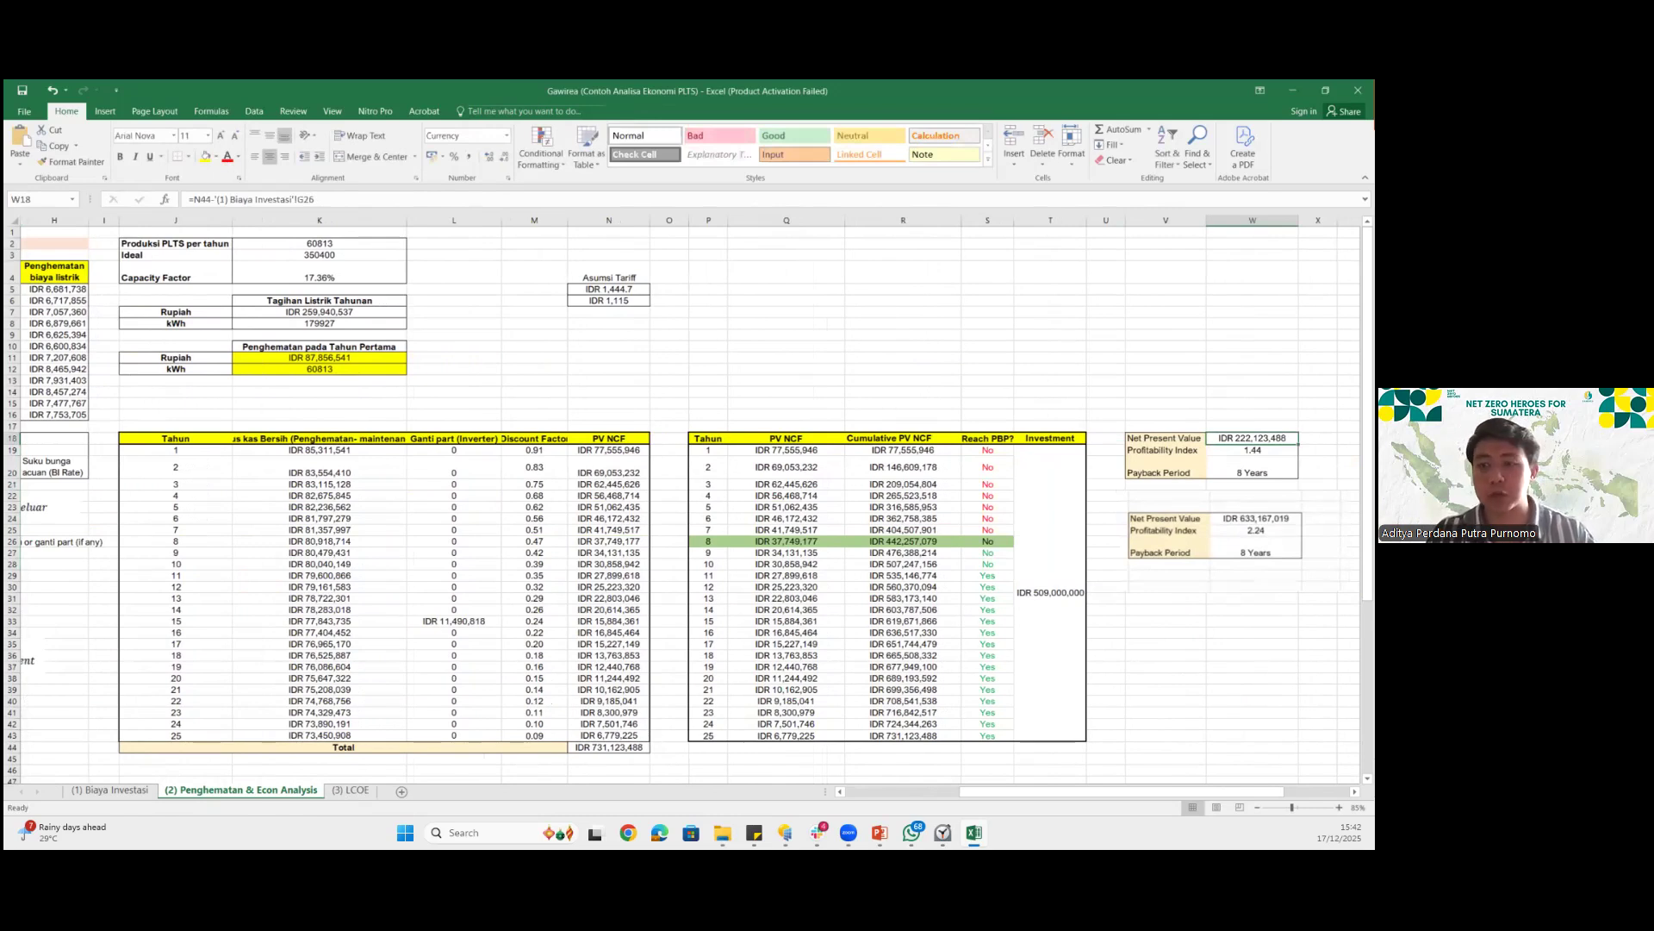
left_click(1252, 449)
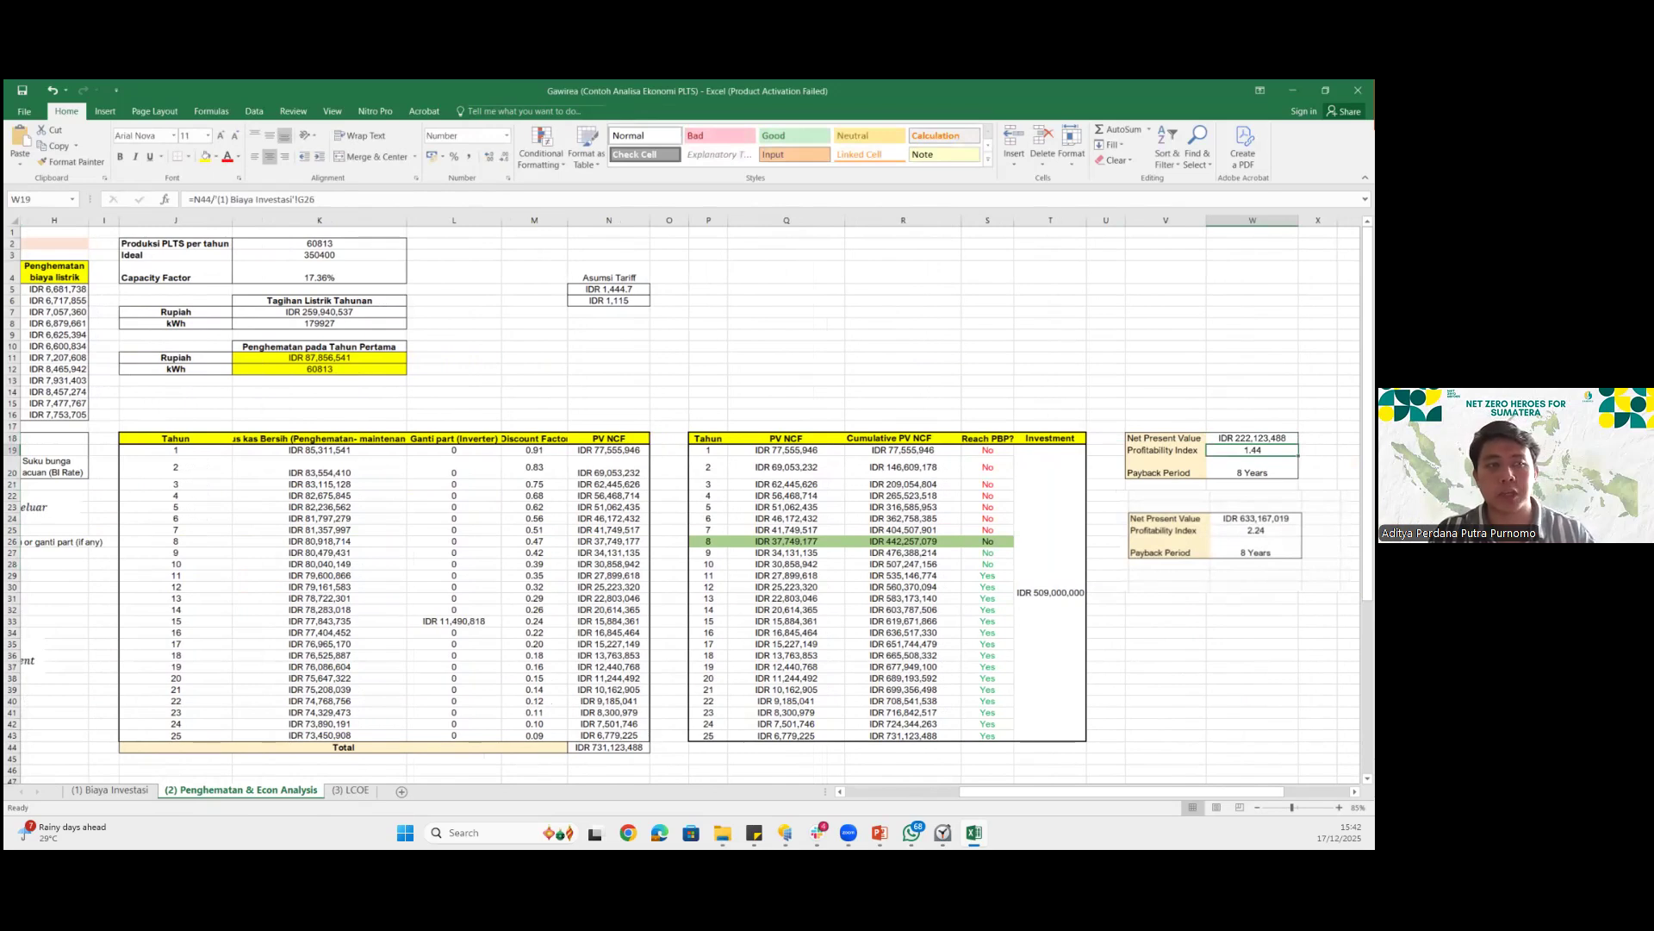
left_click_drag(998, 450, 1002, 564)
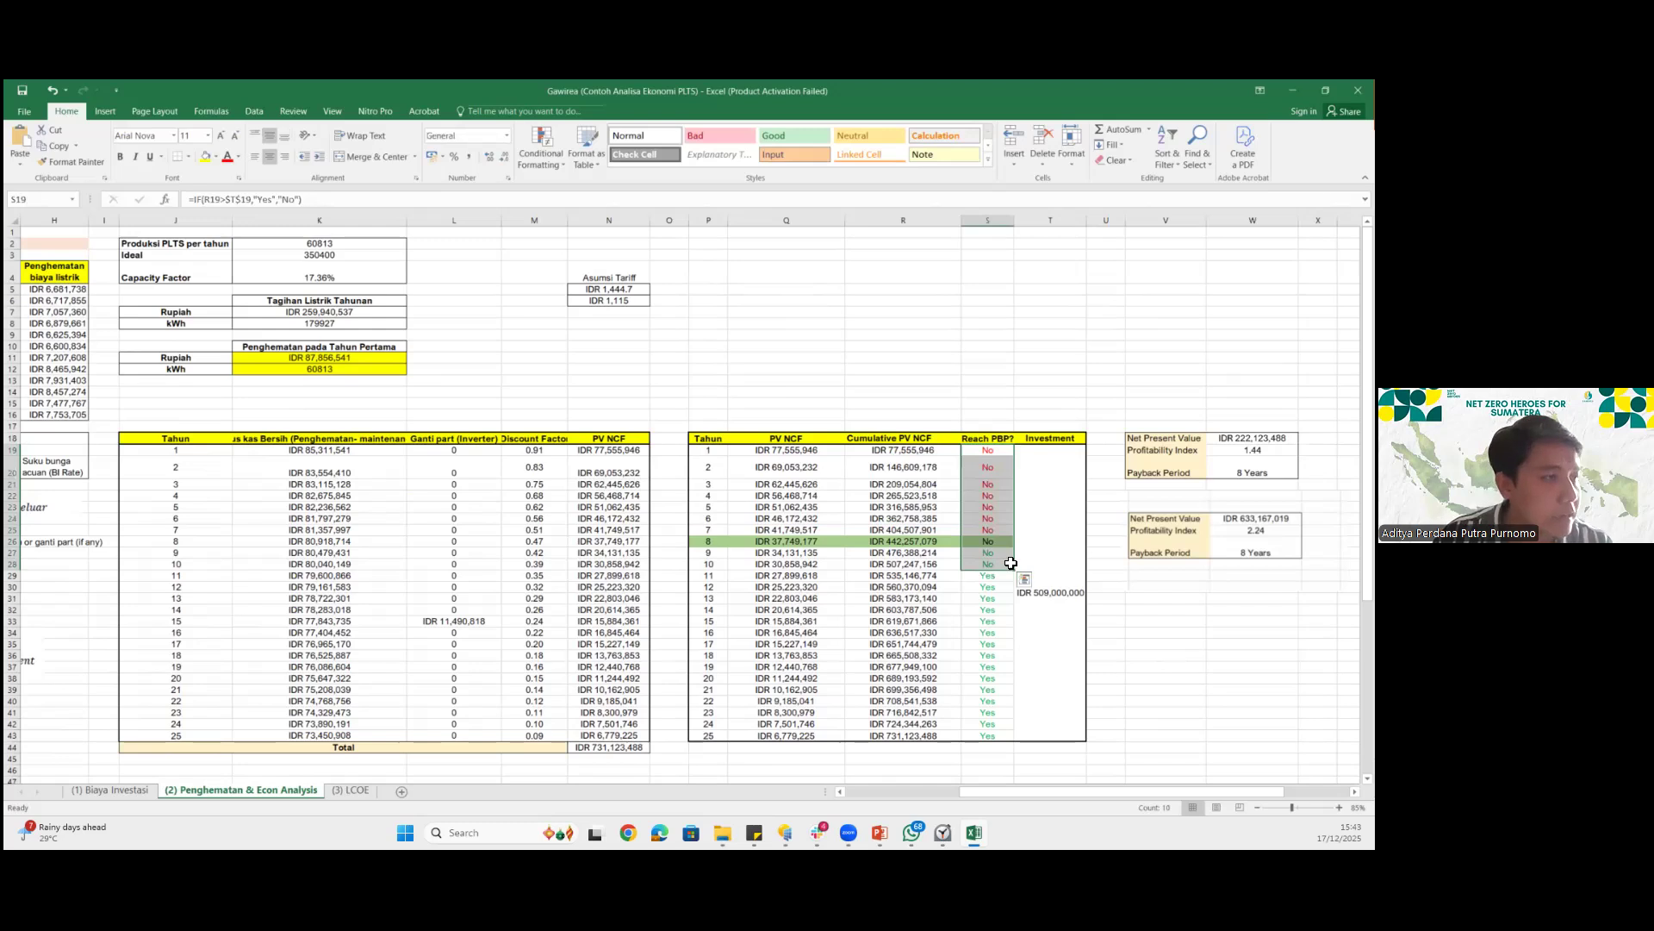
left_click(1223, 535)
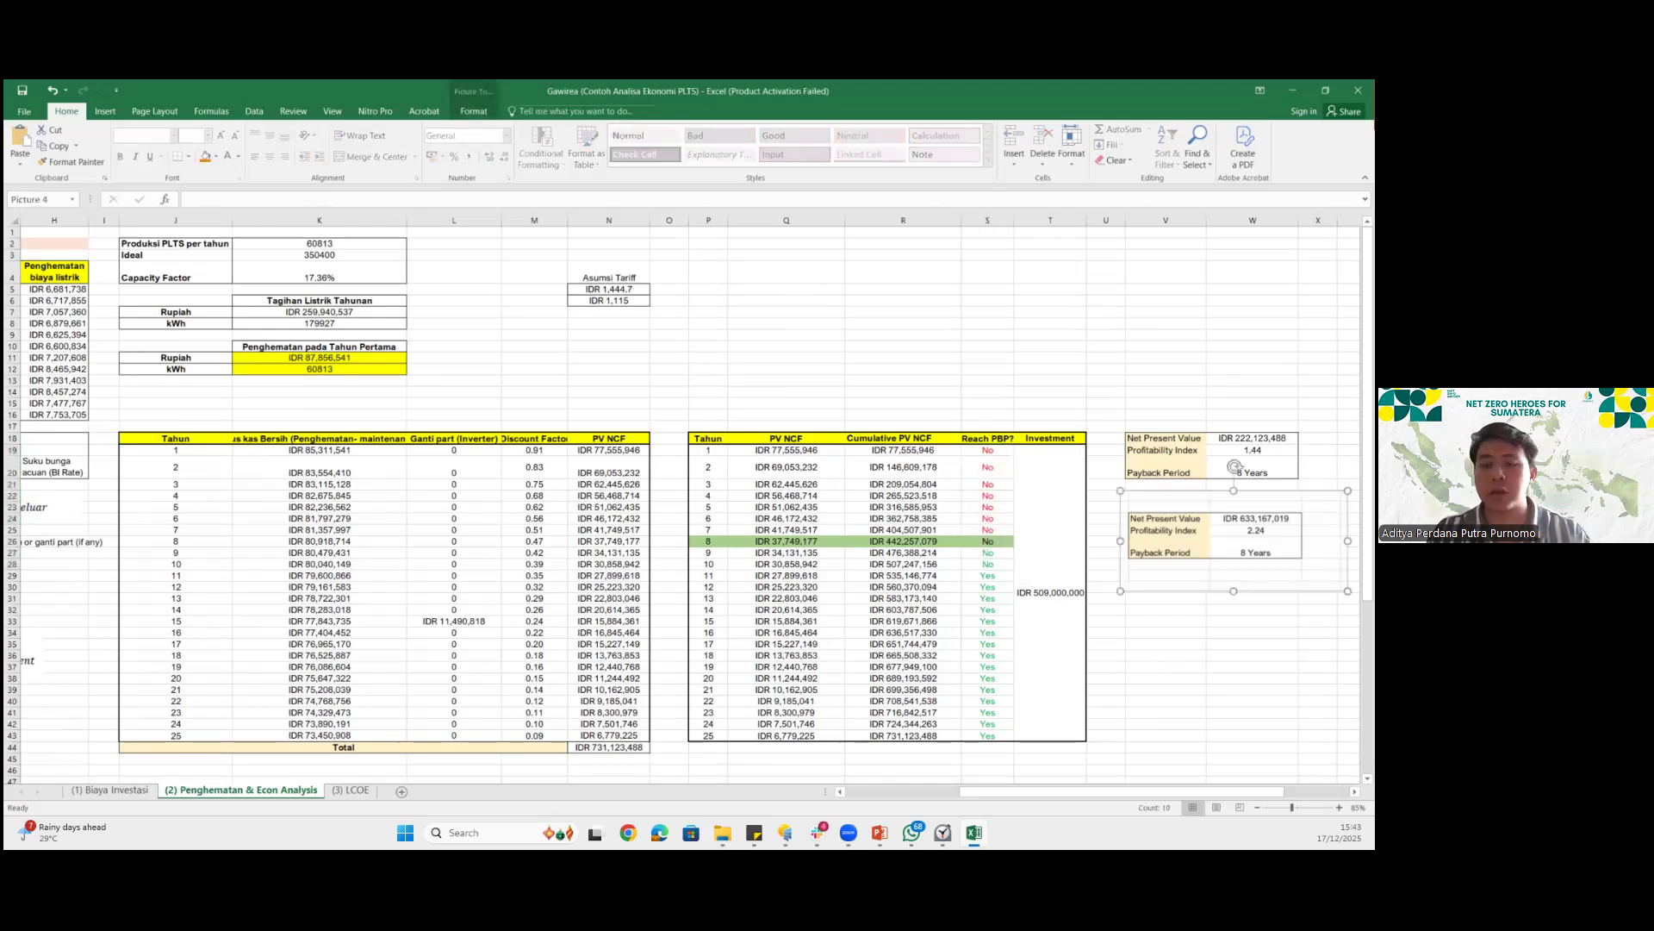
left_click(1165, 724)
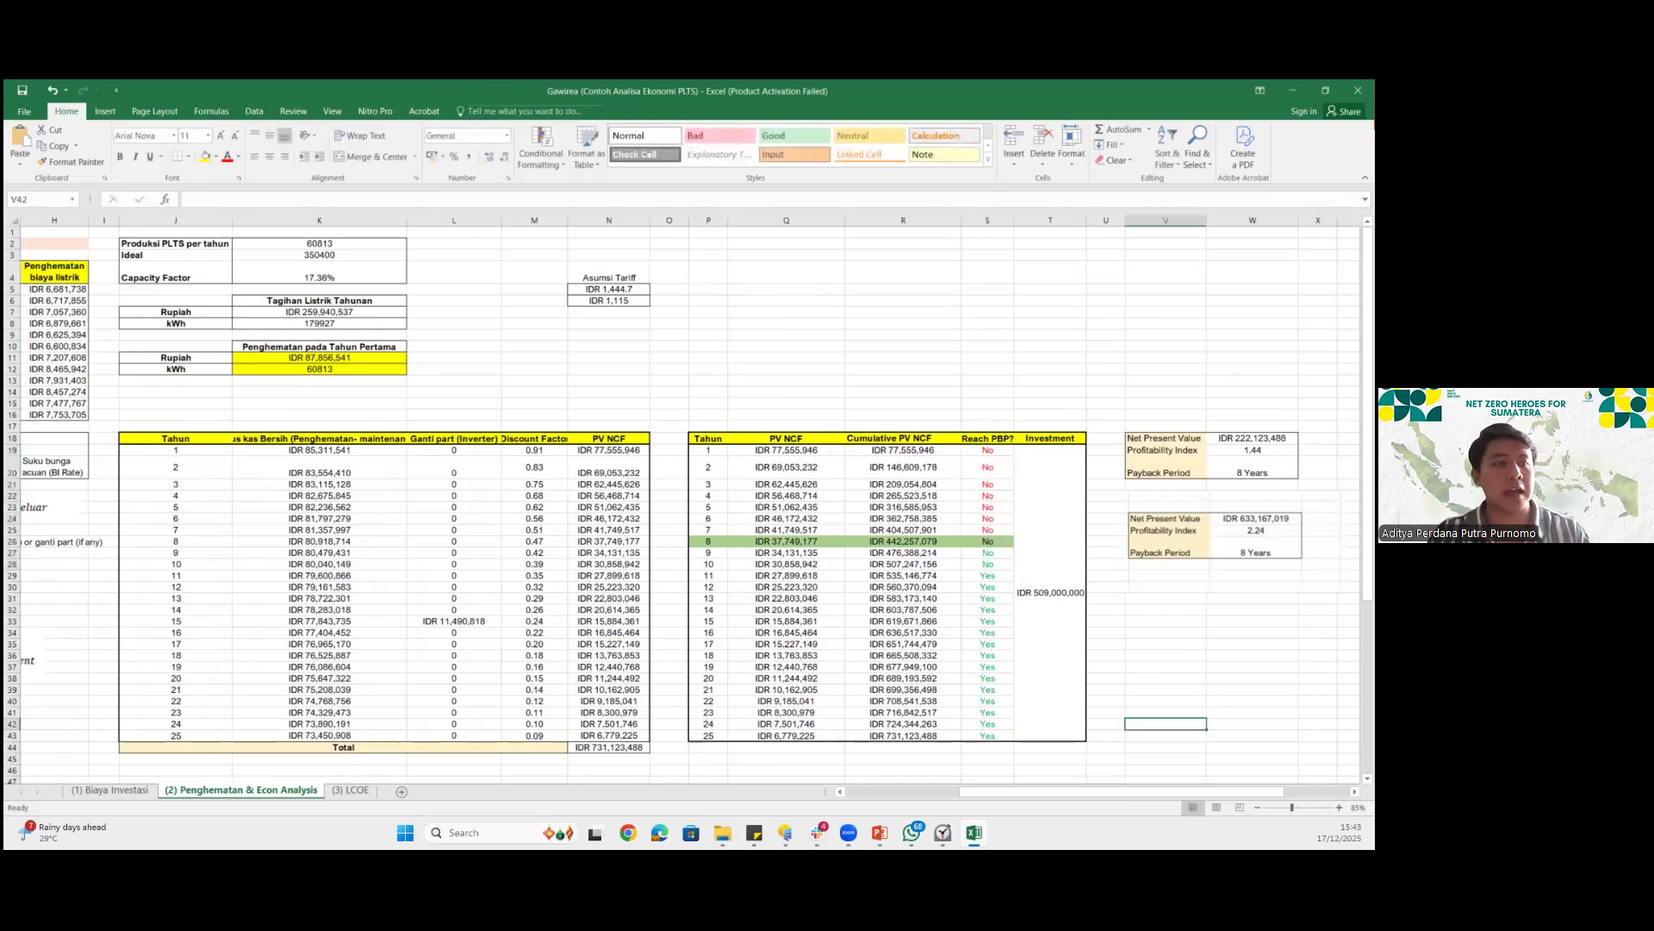
left_click(1233, 552)
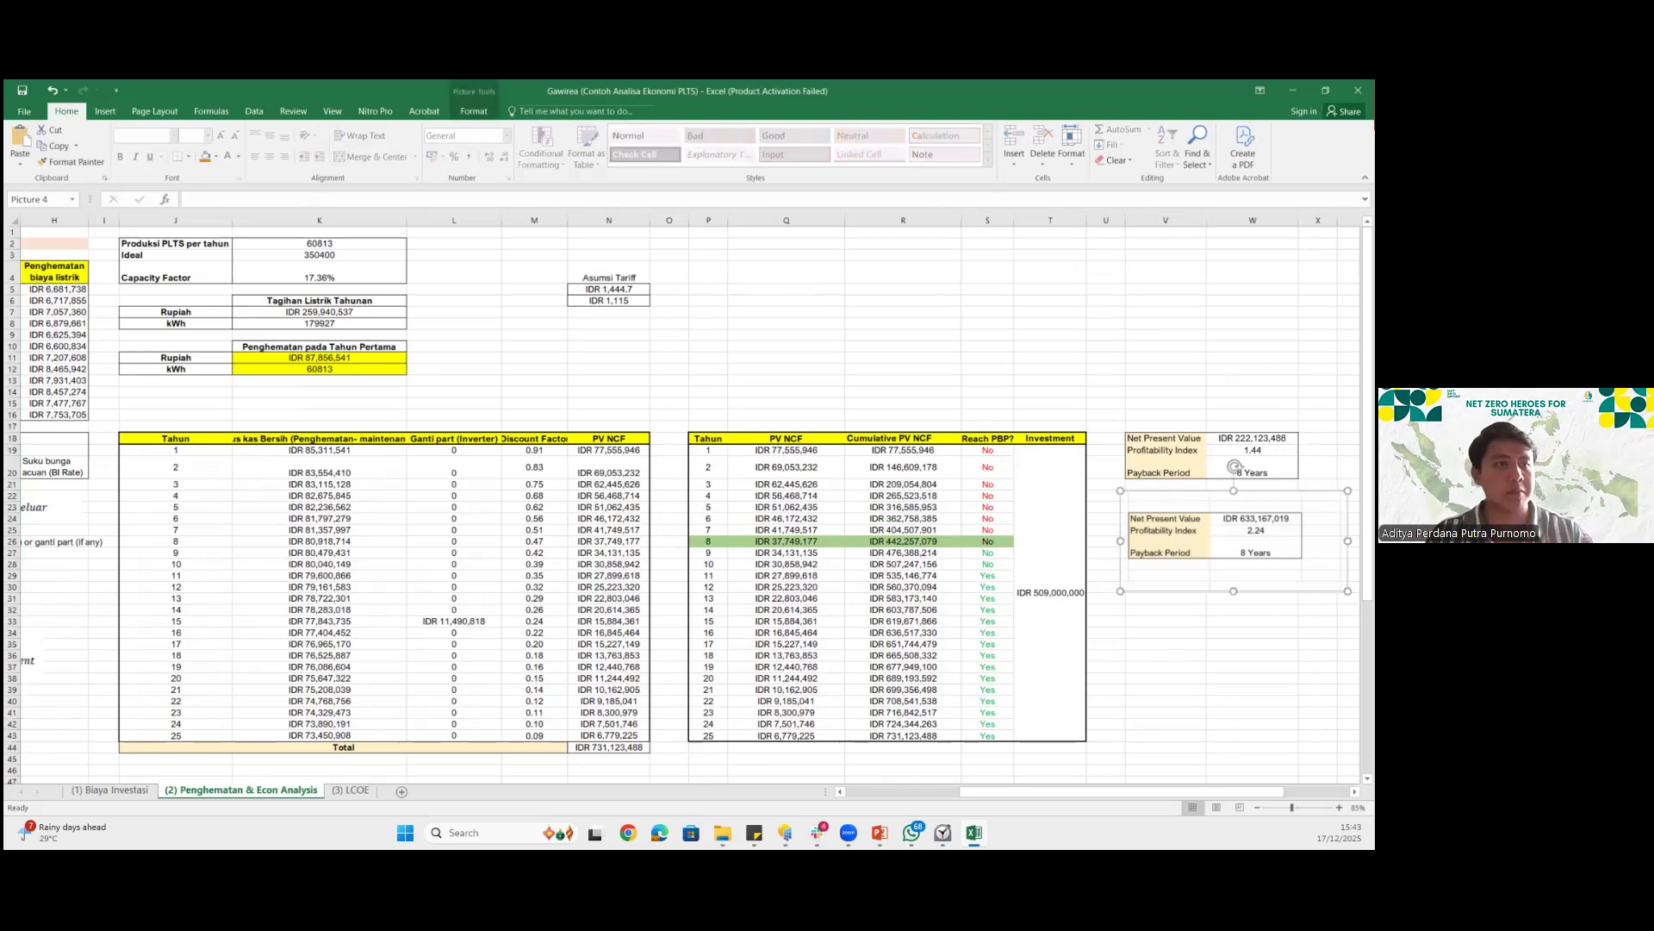
On the LCOE sheet, change the interest rate in the Comp B (Bawah) formula in C22 to 0.0575
left_click(351, 790)
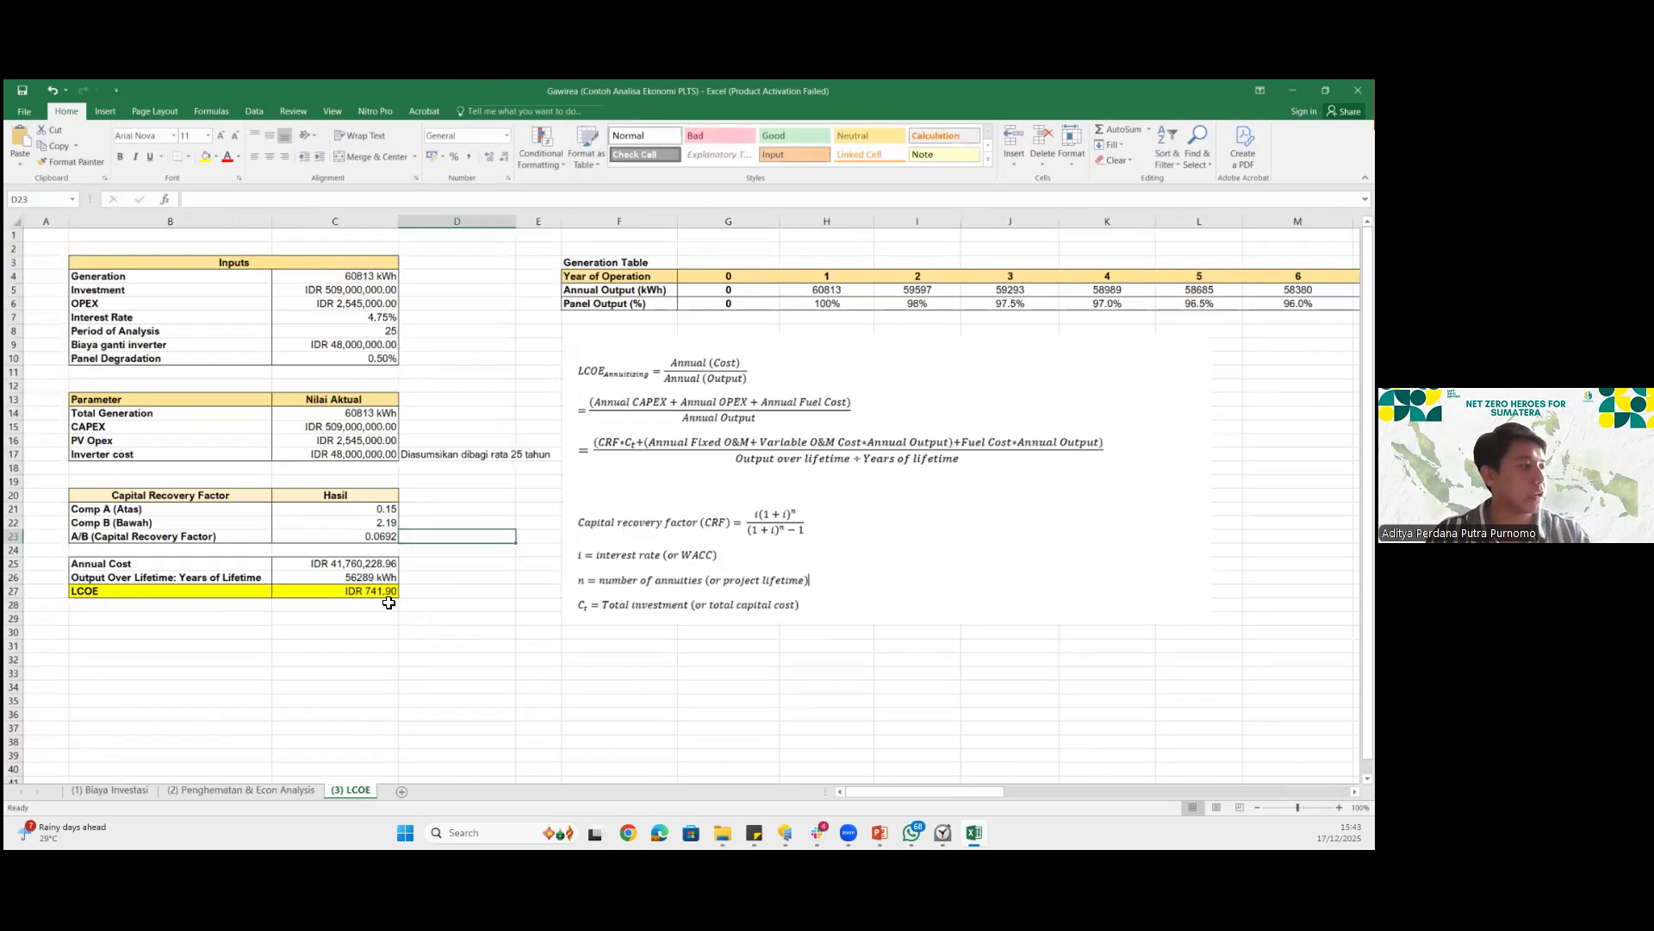
left_click(374, 509)
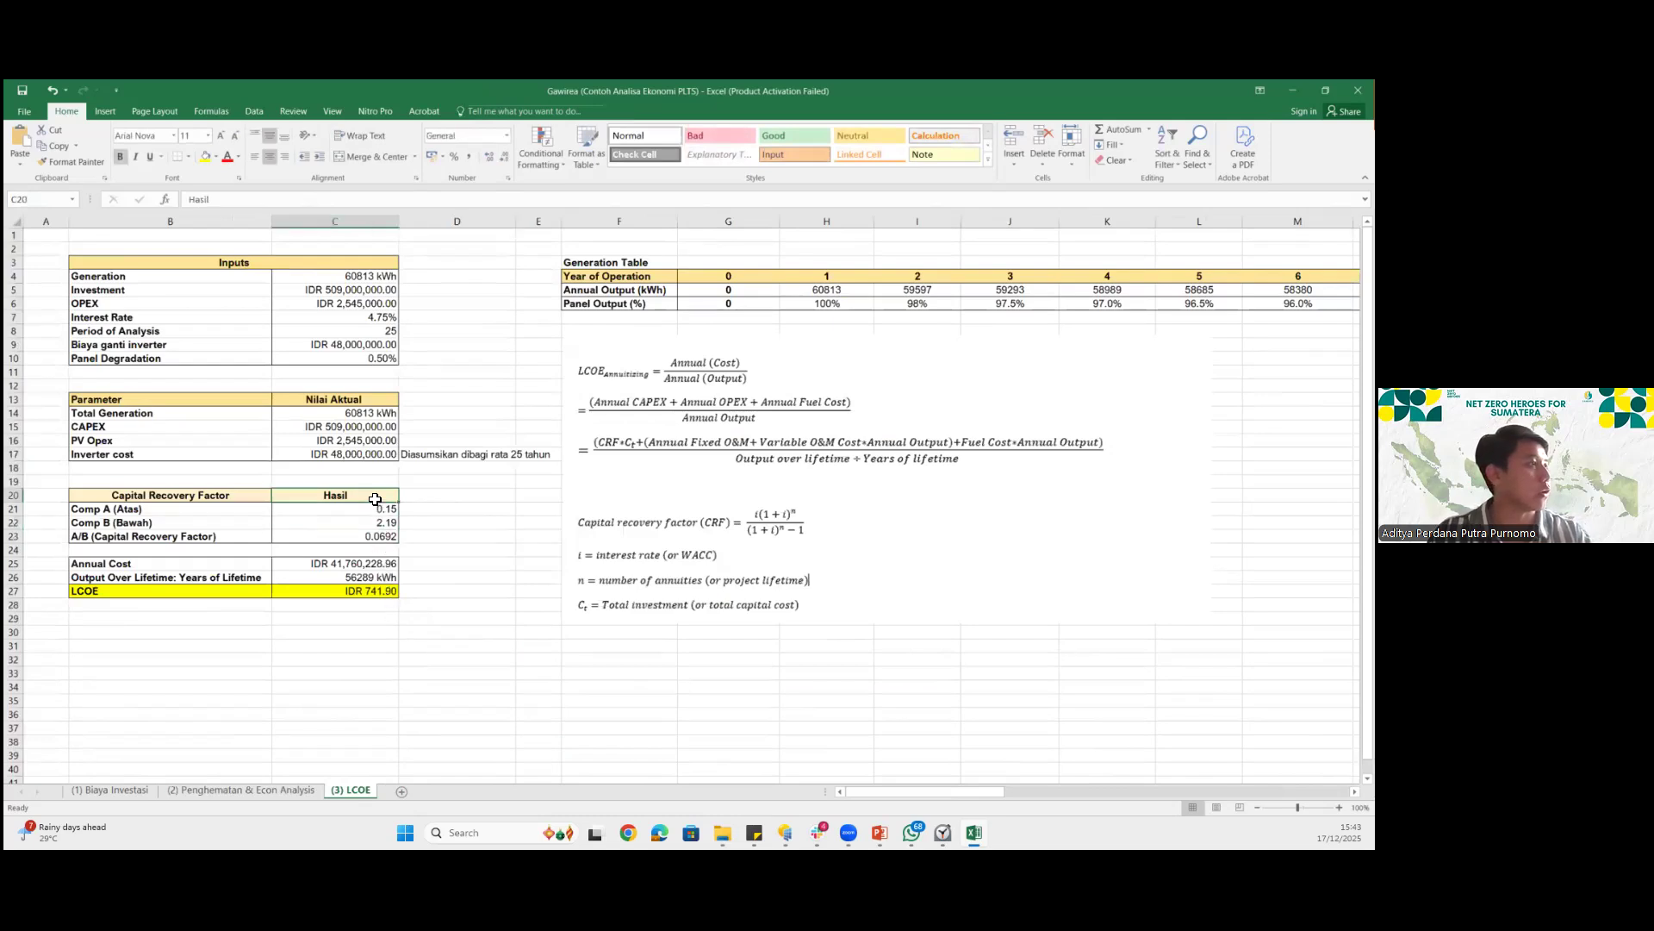
left_click(373, 524)
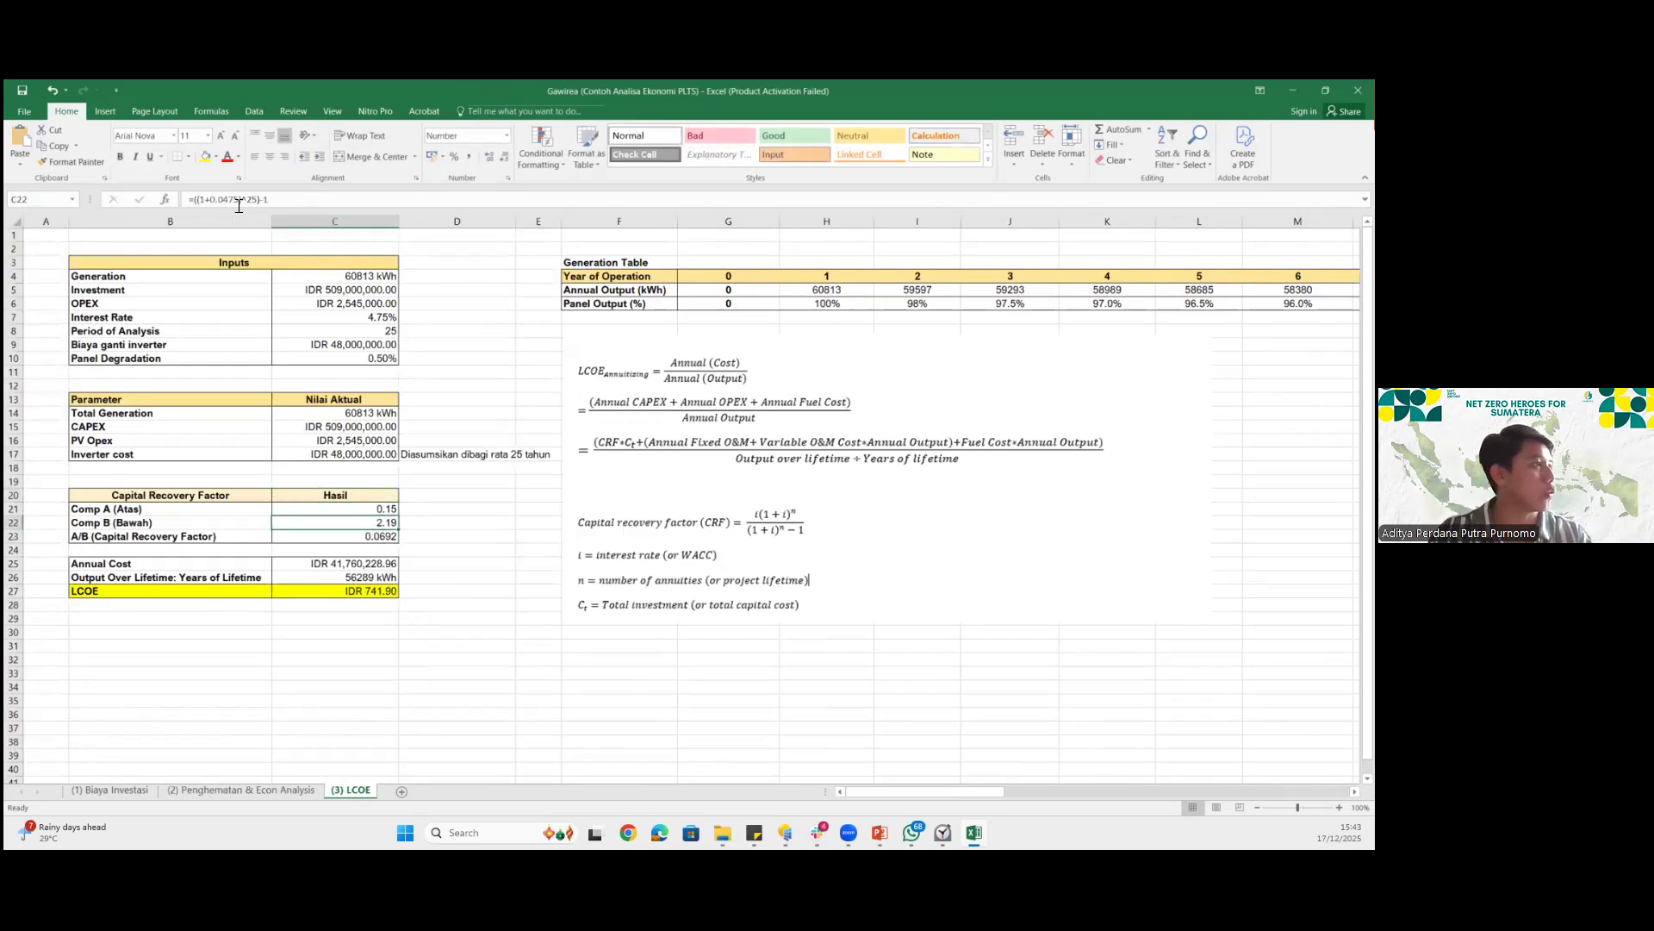
key("F2")
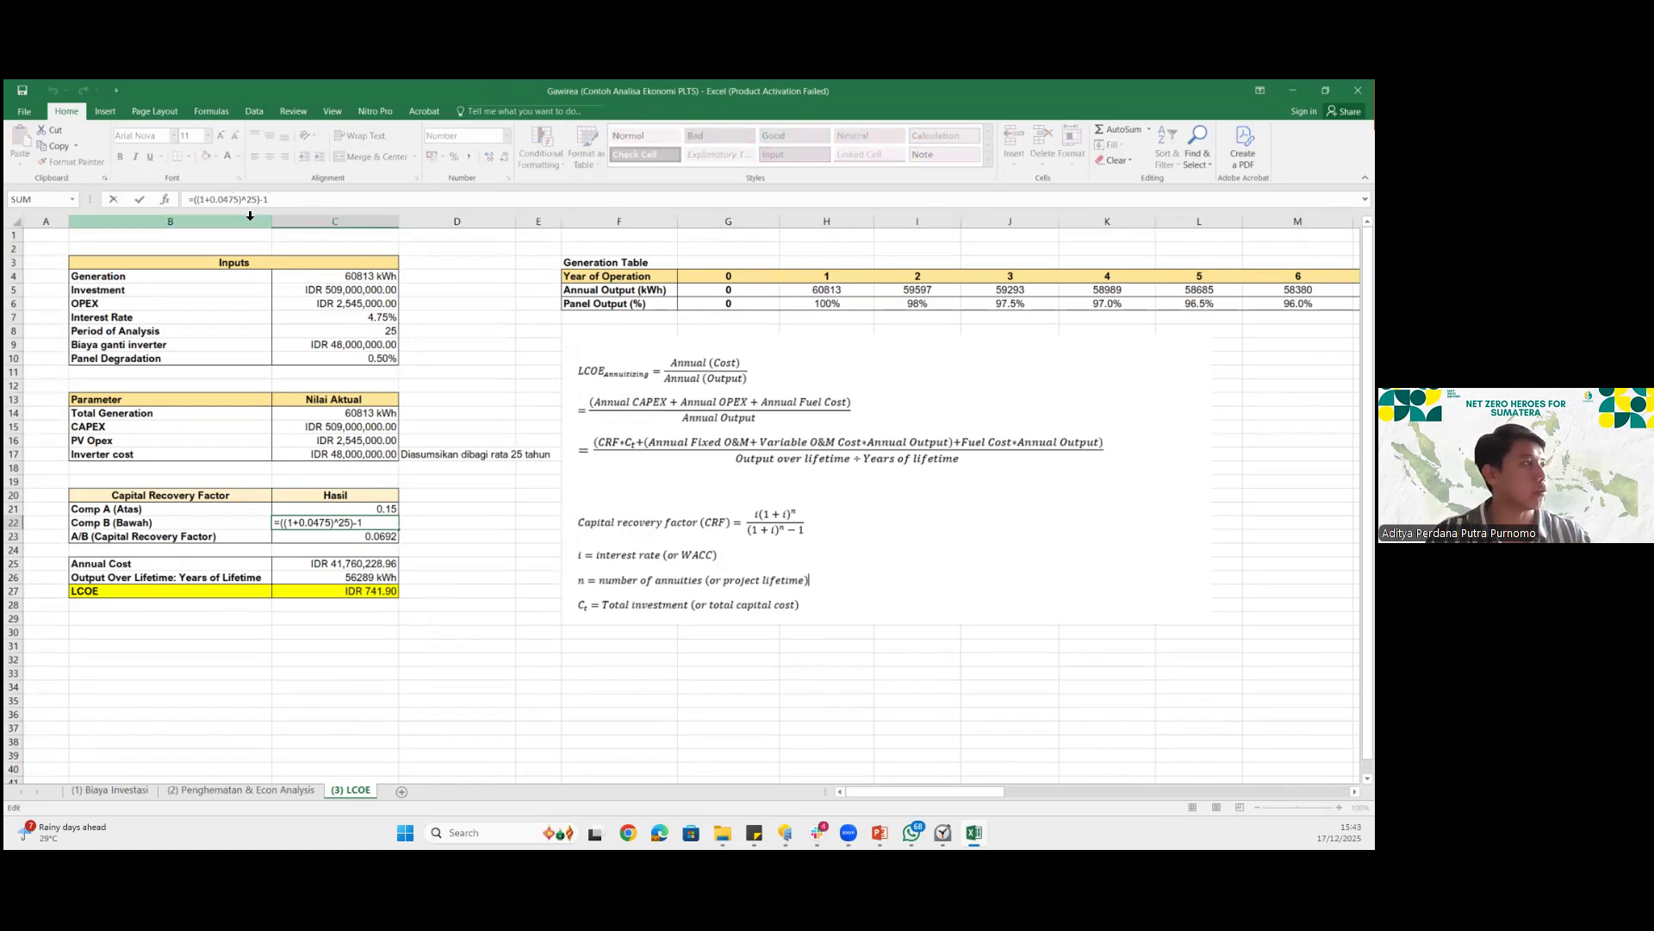
left_click(231, 199)
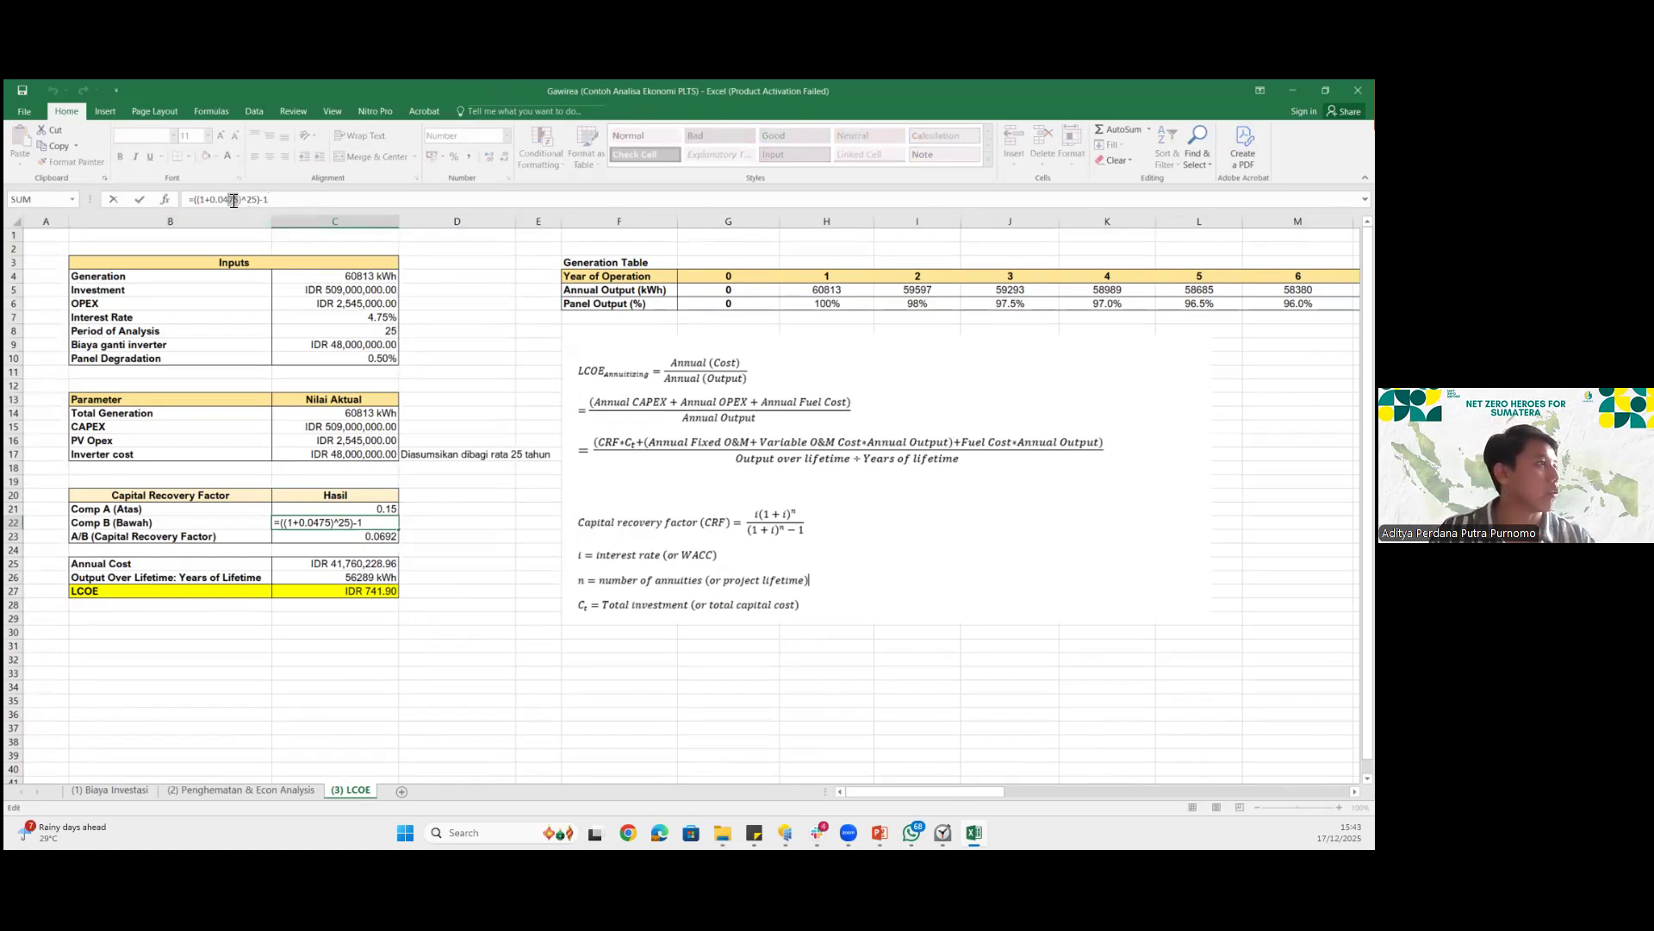
key("BackSpace")
type("5")
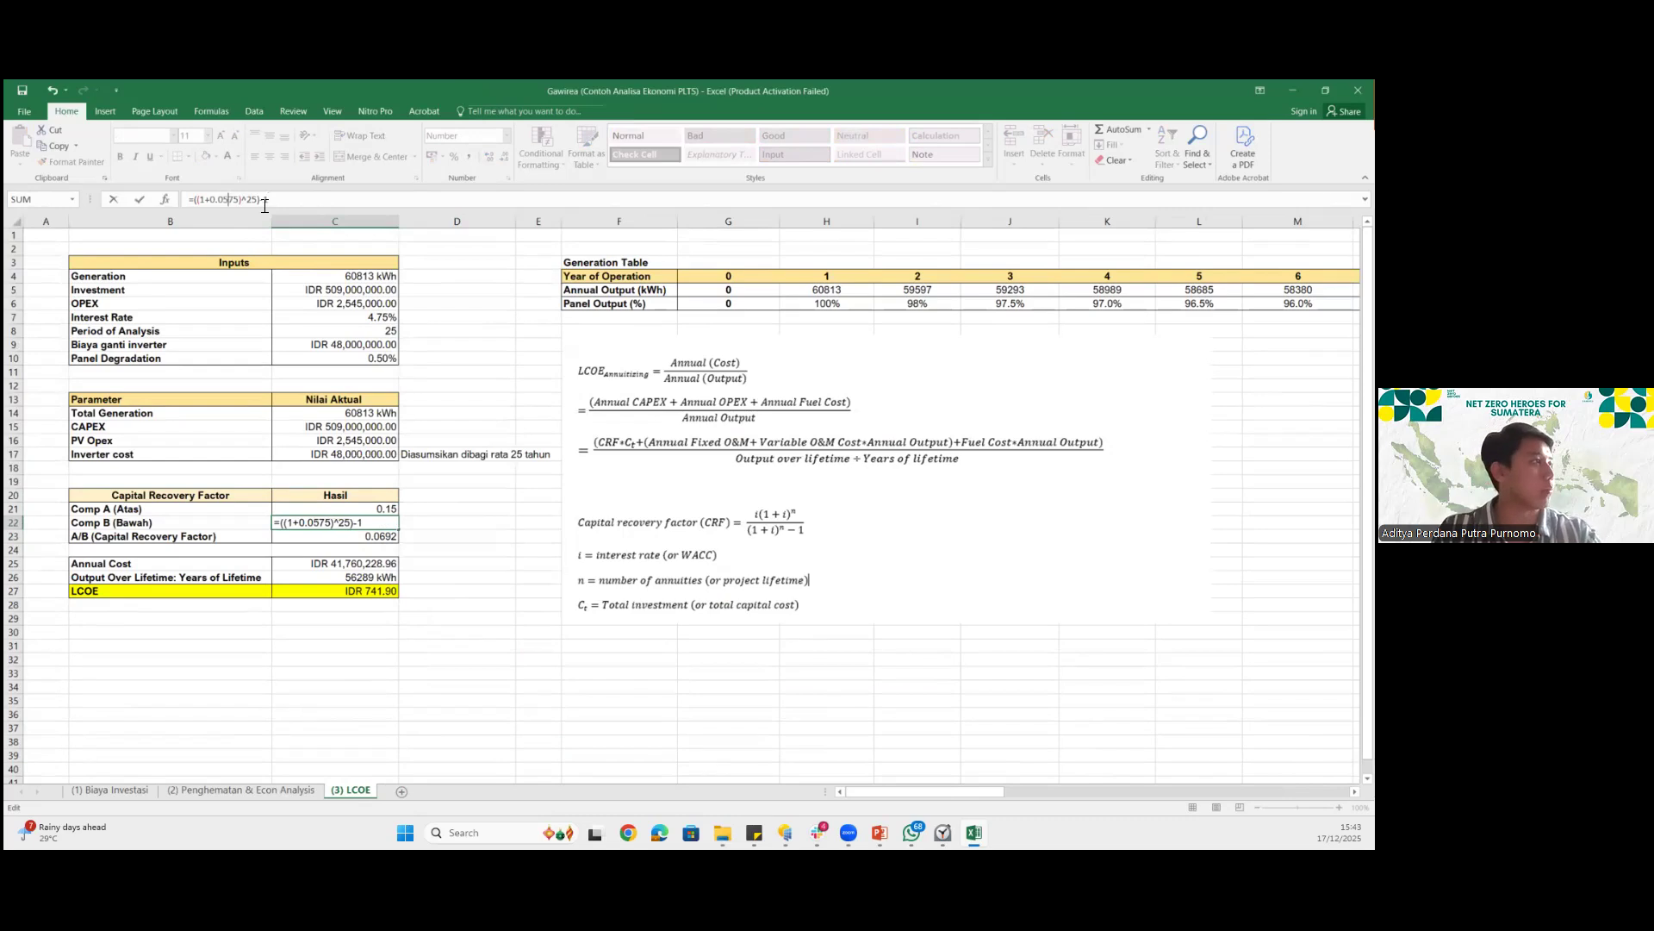
key("Return")
key("F2")
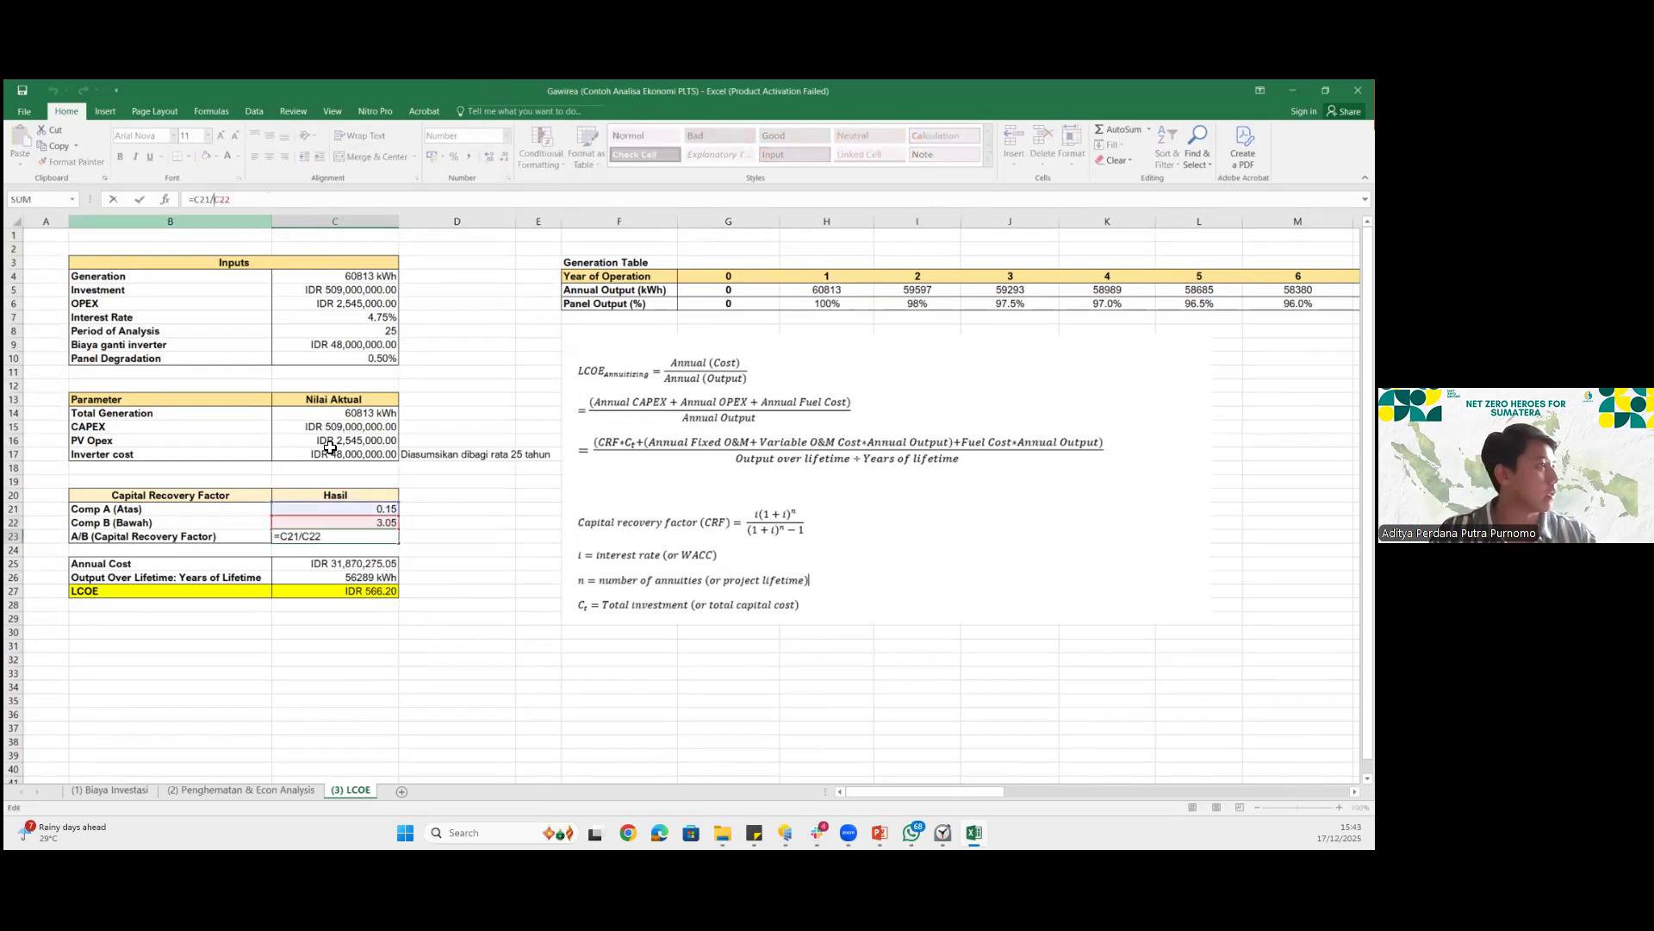
key("Return")
Change the compounding term in the Comp A (Atas) formula in C21 to (1+0.0575)^25
left_click(379, 510)
left_click(268, 199)
key("BackSpace")
type("5*((1+0.0575)^25")
key("Return")
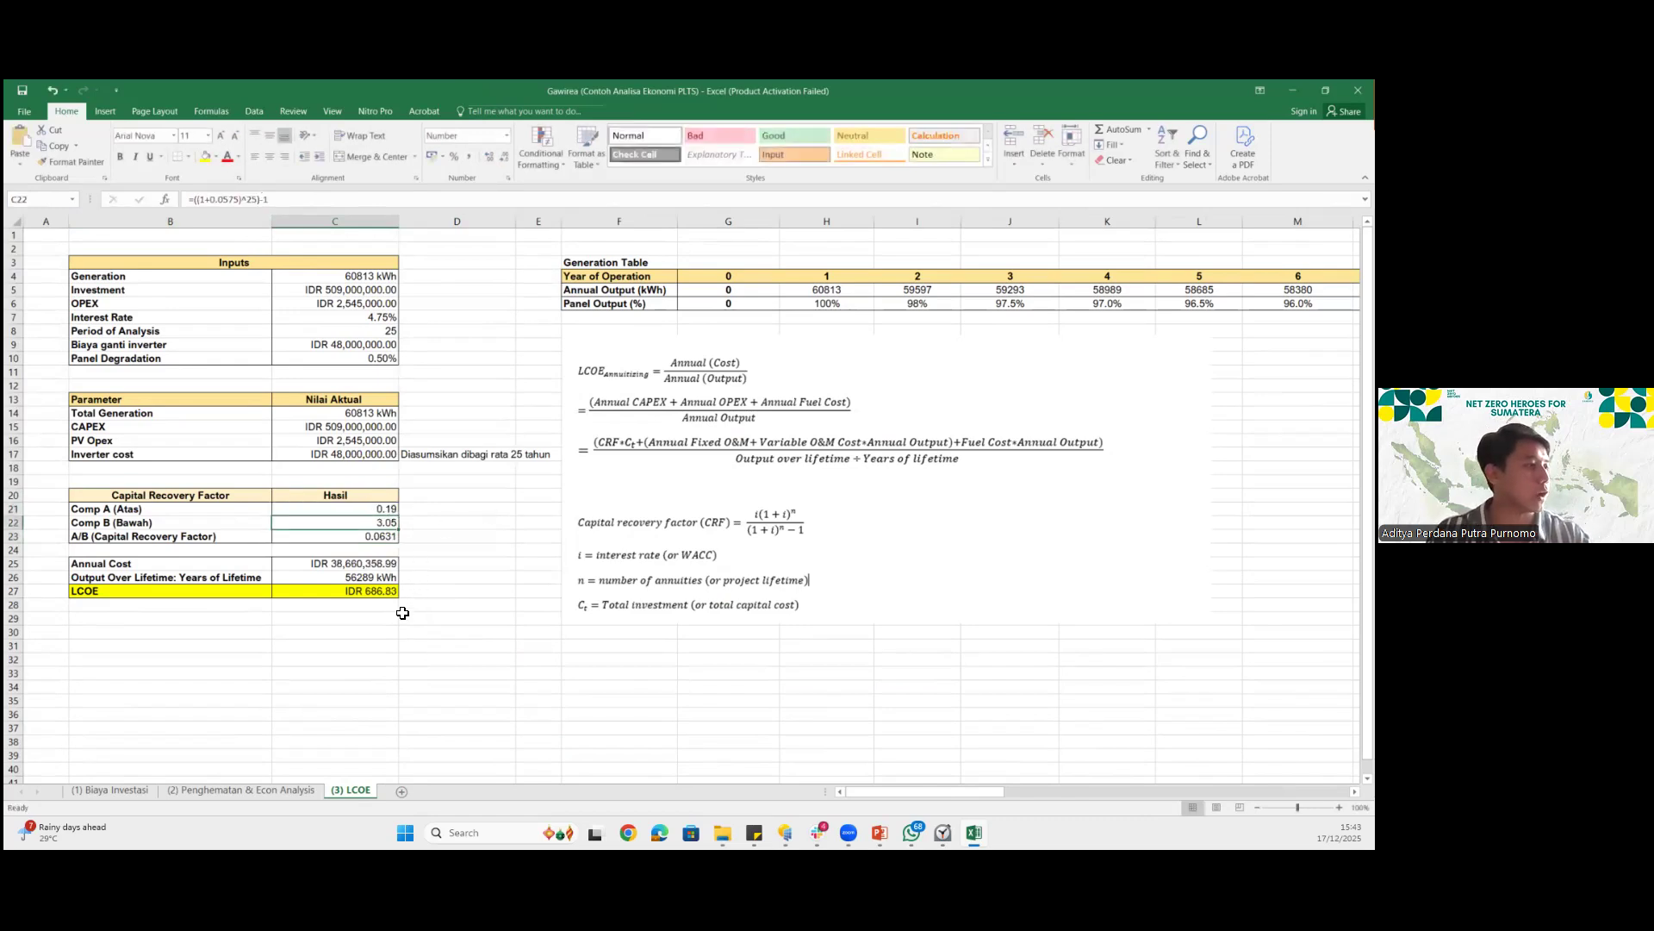
Undo the Comp A and Comp B rate changes and return to the Penghematan & Econ Analysis sheet
key("ctrl+z")
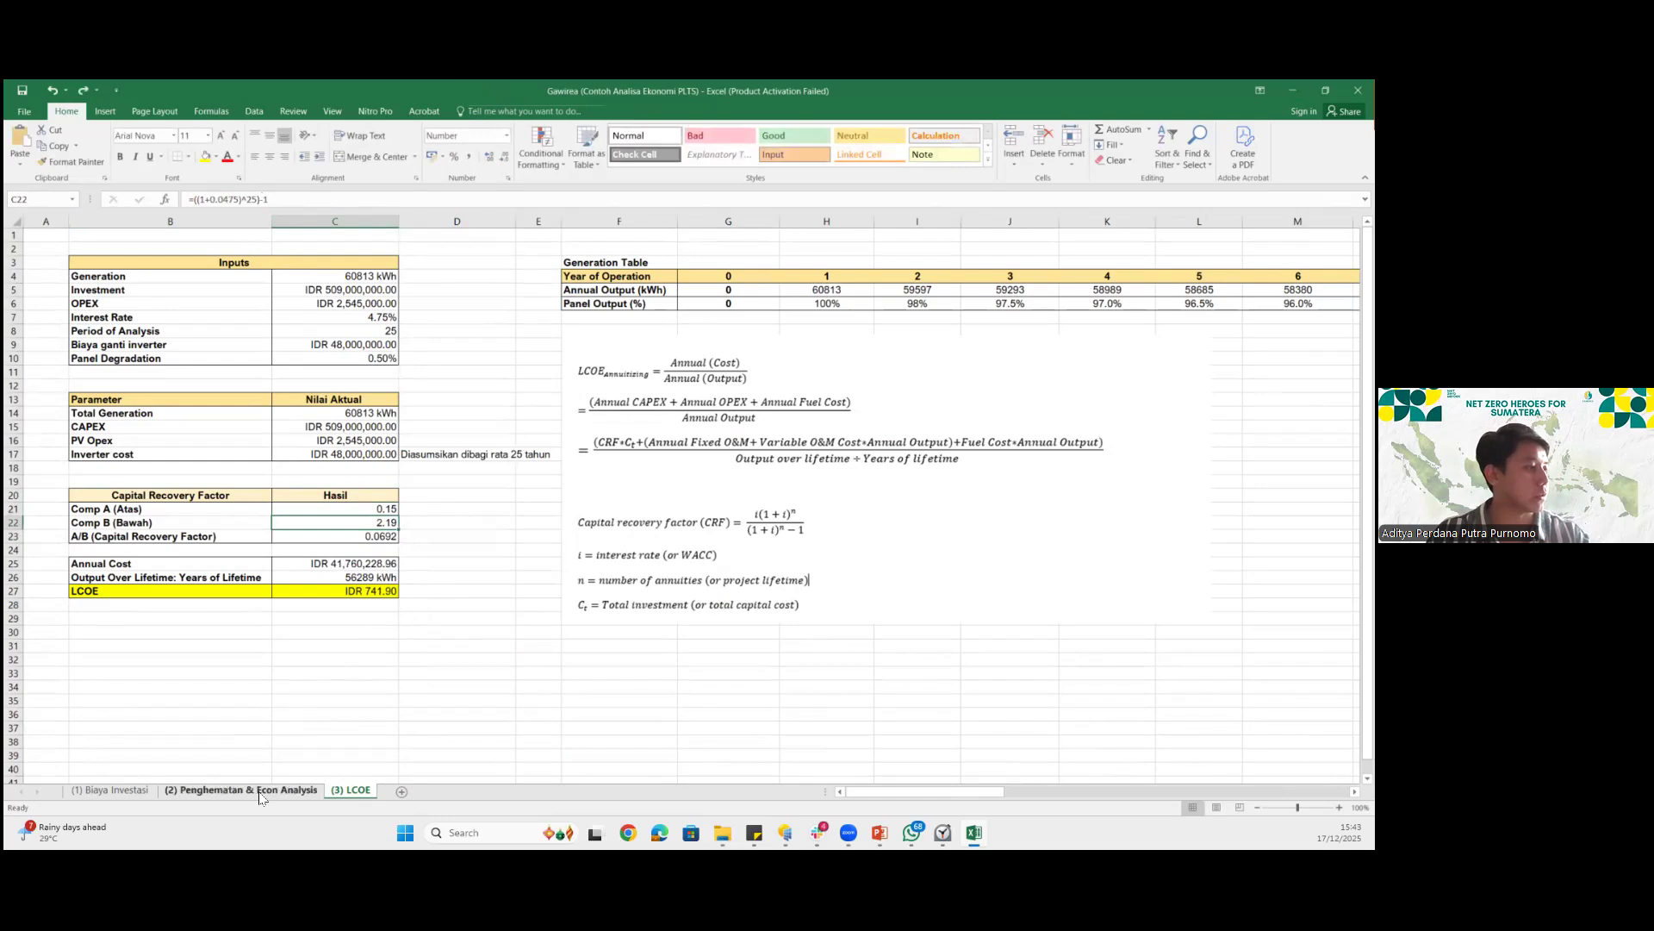
left_click(884, 538)
key("ctrl+Page_Up")
left_click_drag(1234, 466, 1227, 463)
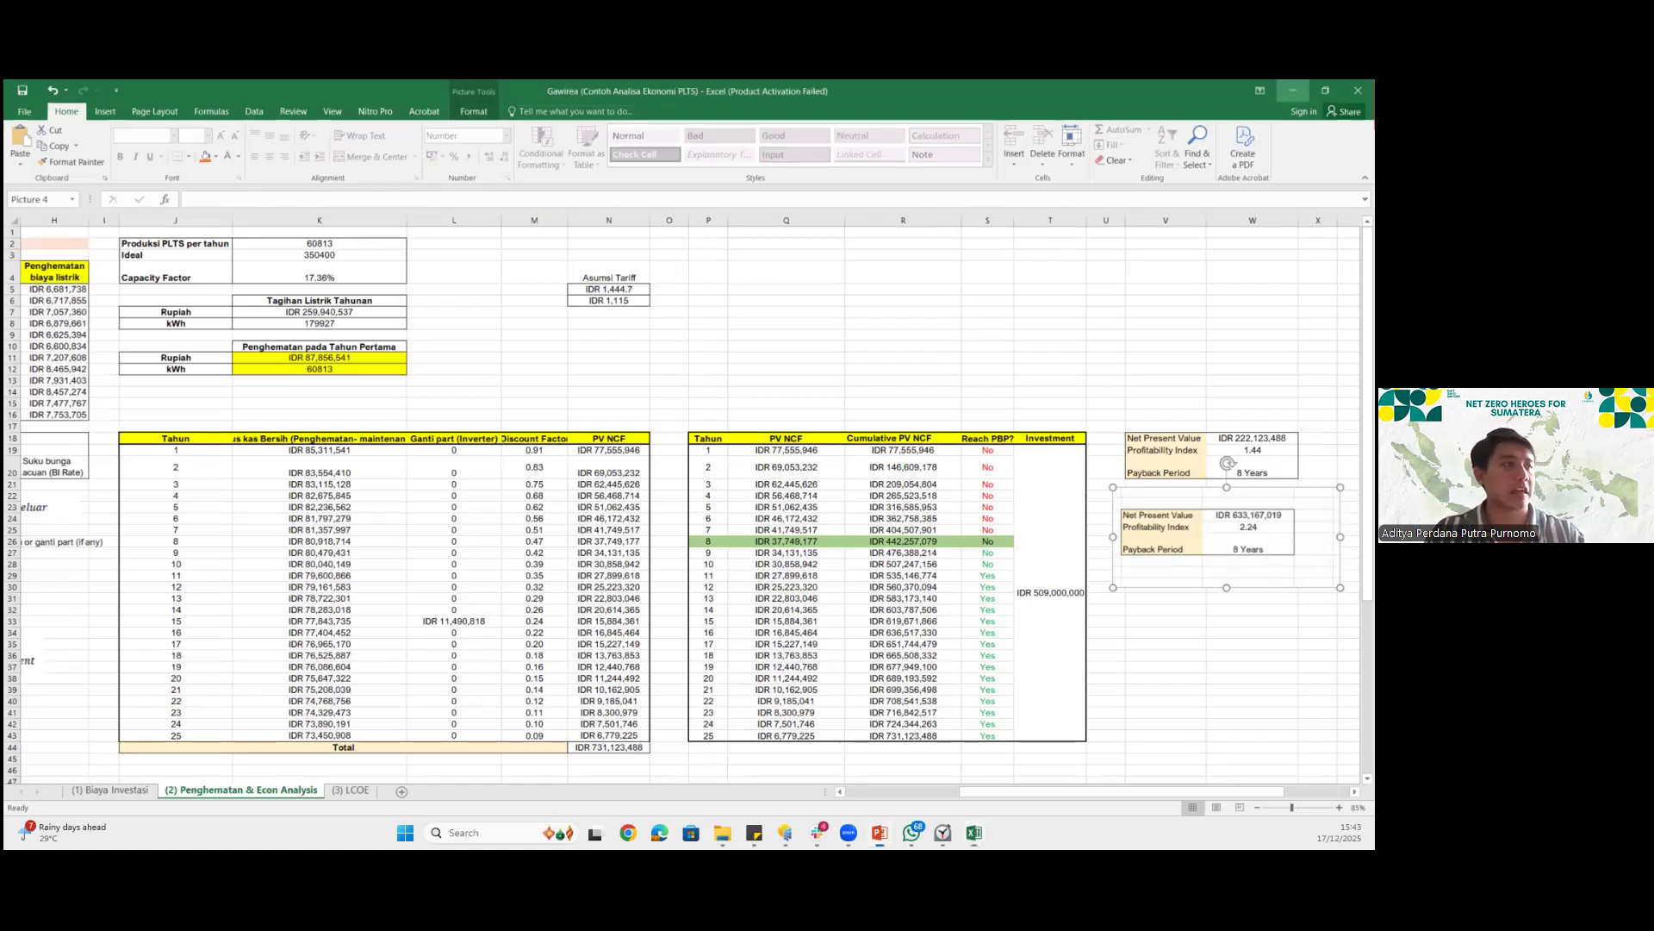
Switch to the Gawirea Capacity Building Slides in PowerPoint and open slide 58, Bankability Solar PV (A Brief Overview)
key("alt+Tab")
left_click(75, 717)
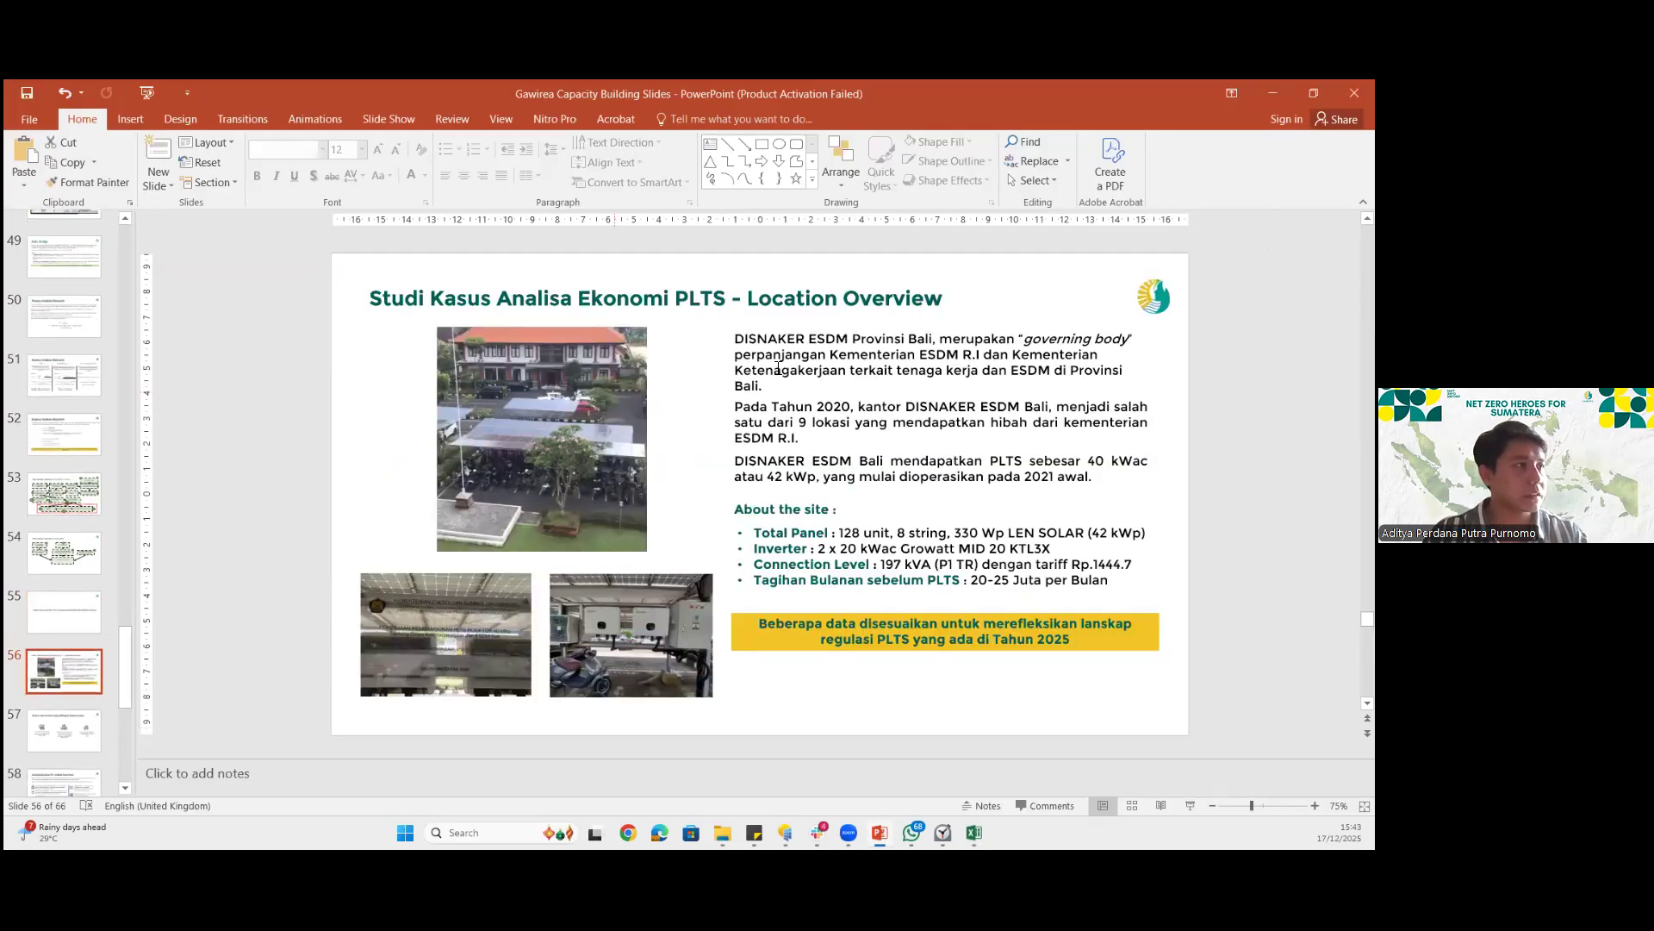
scroll(81, 665, "down", 1)
left_click(81, 671)
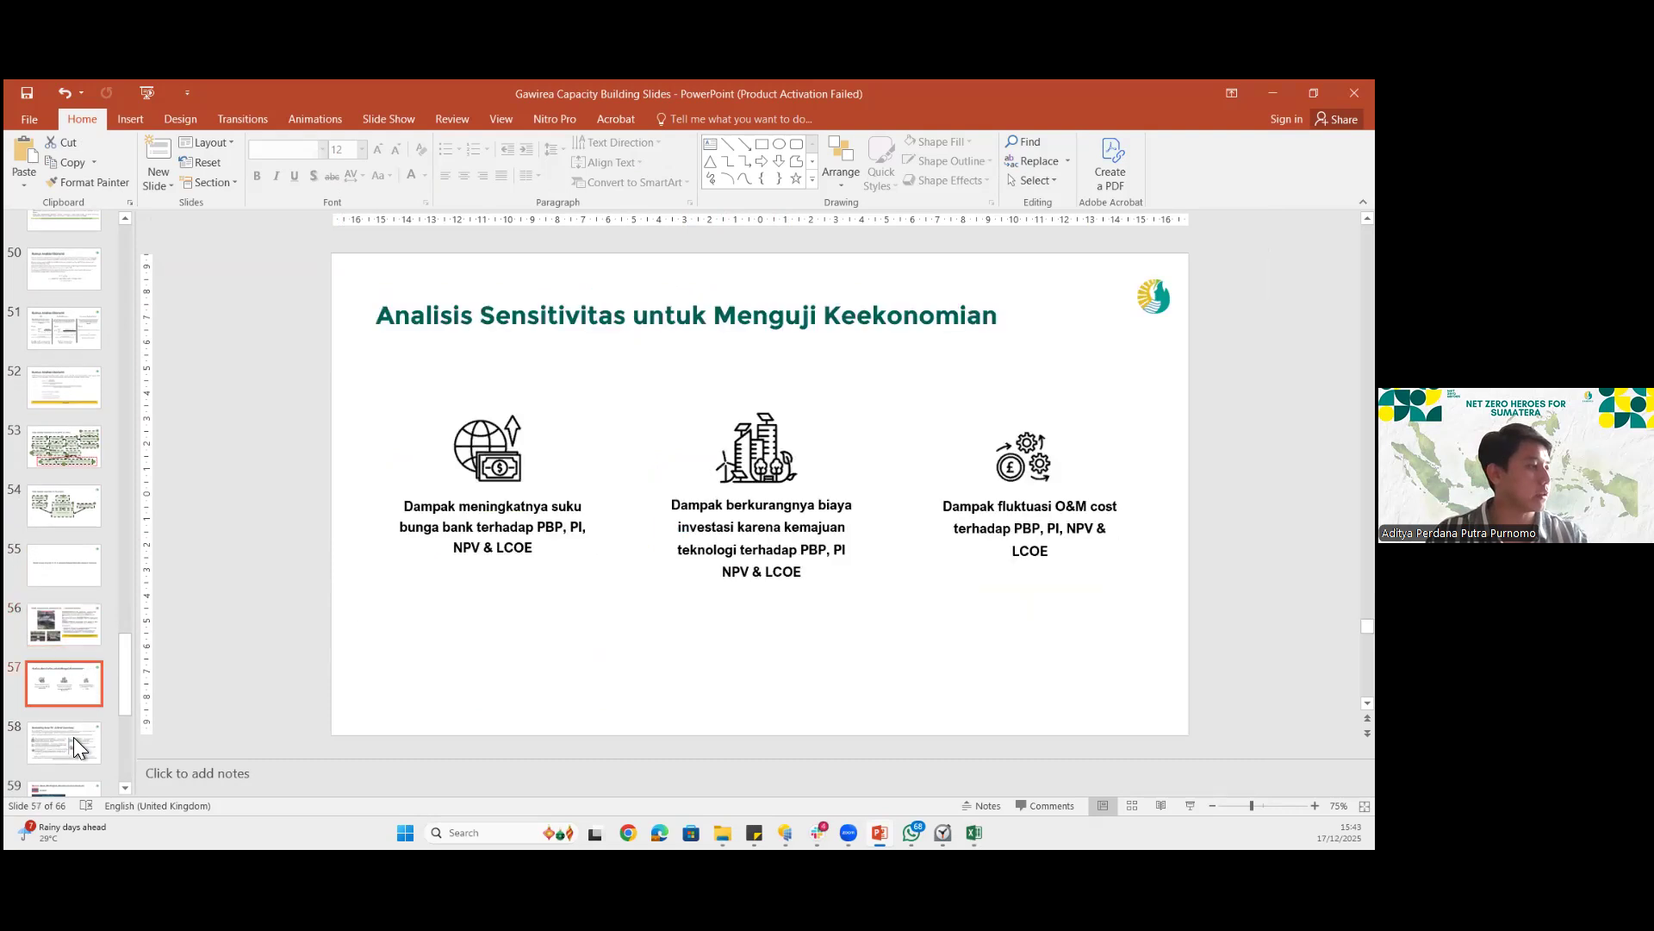
left_click(82, 732)
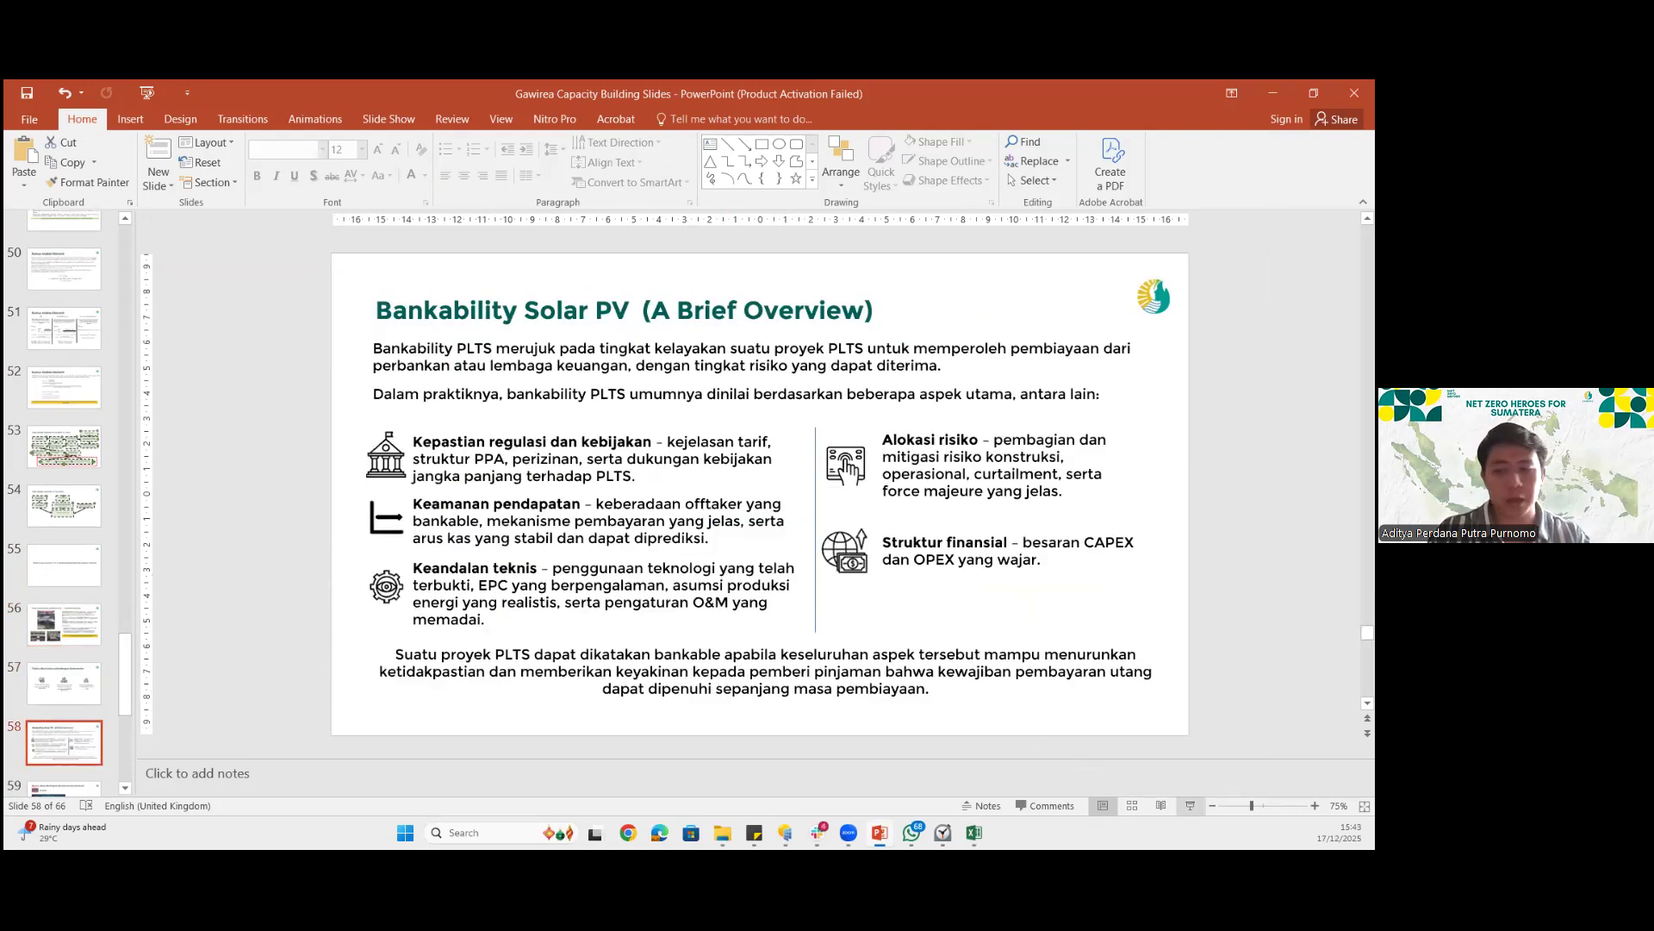
Present the slides full screen, showing the Bankability Solar PV (A Brief Overview) slide
key("shift+F5")
left_click(1022, 413)
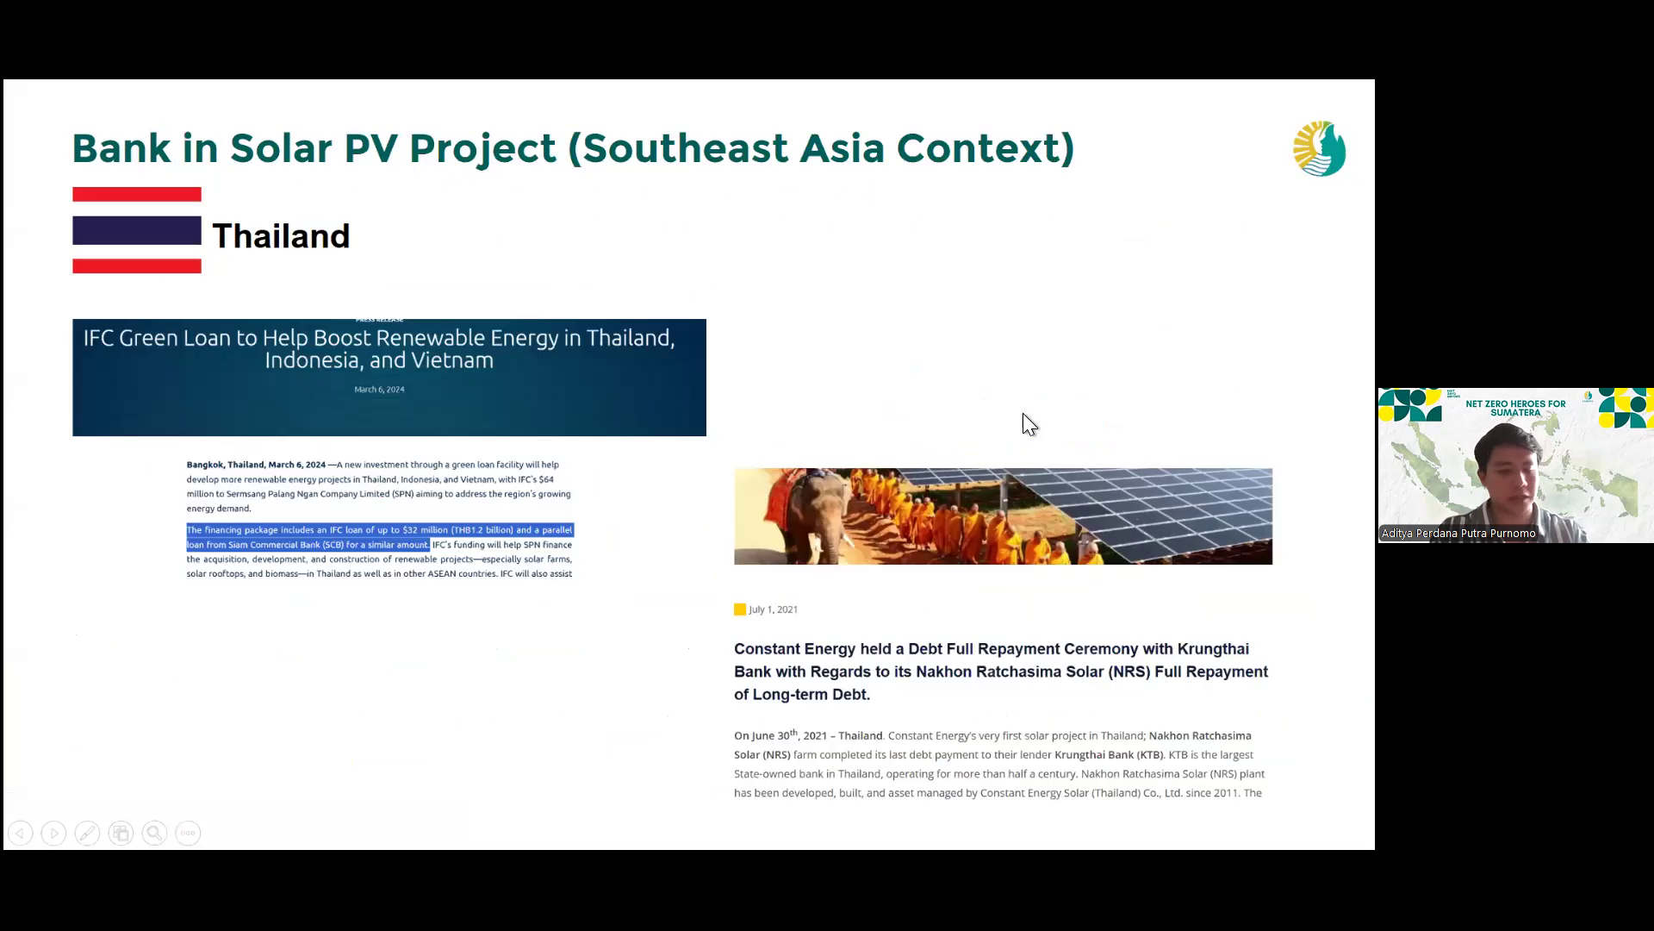
key("Left")
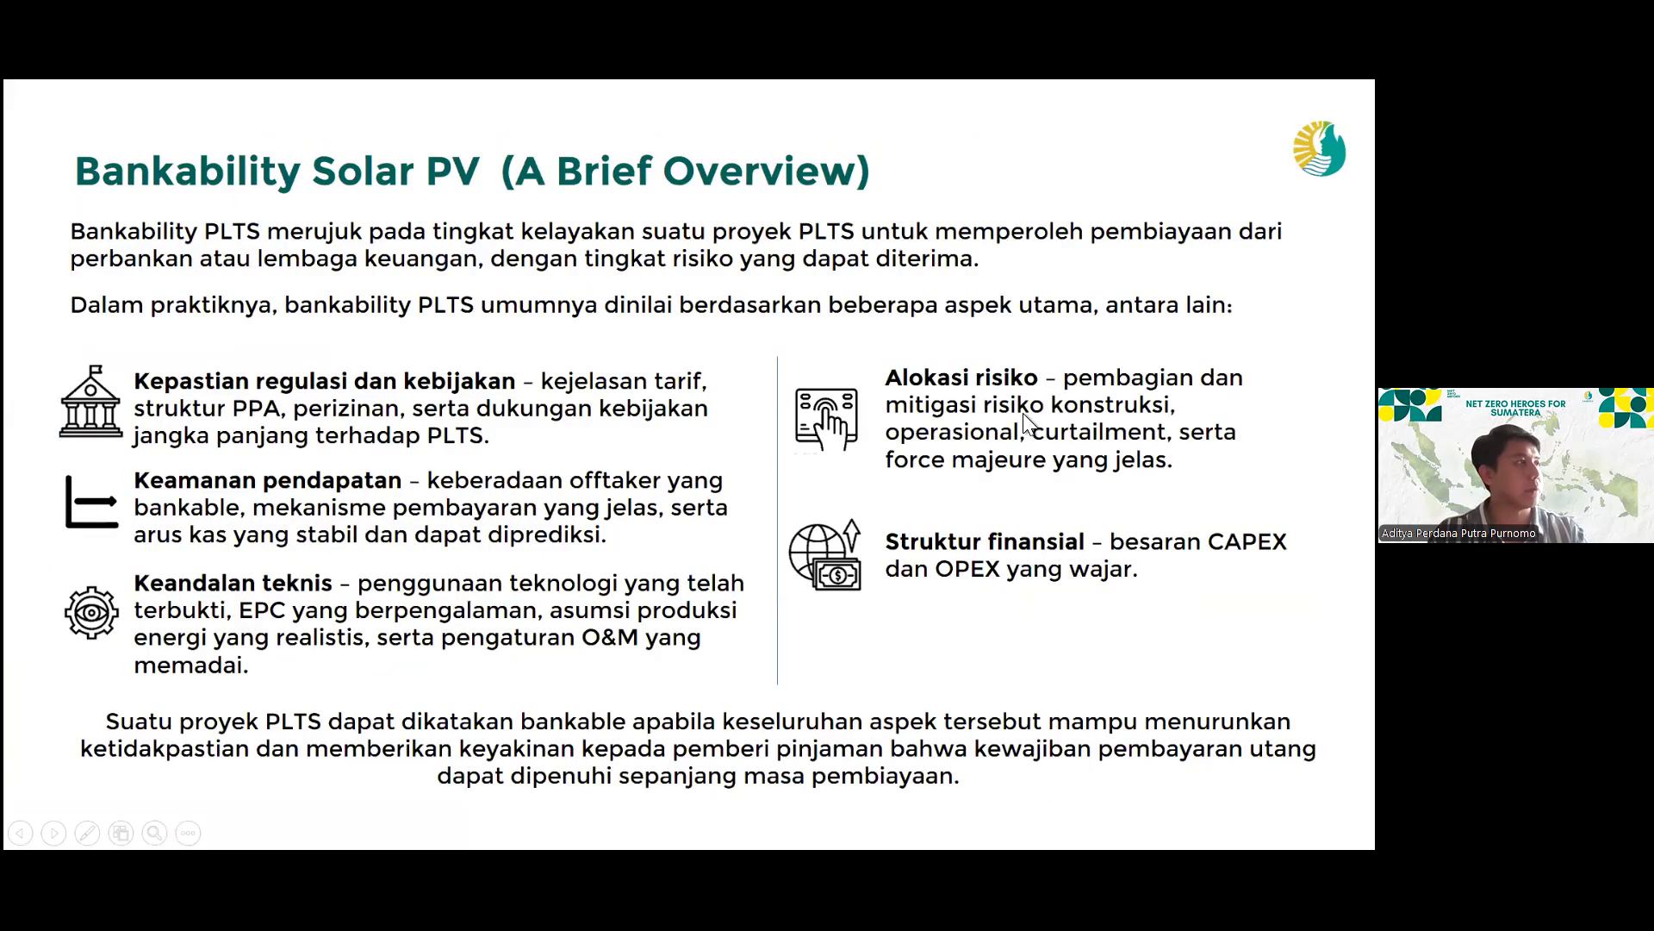